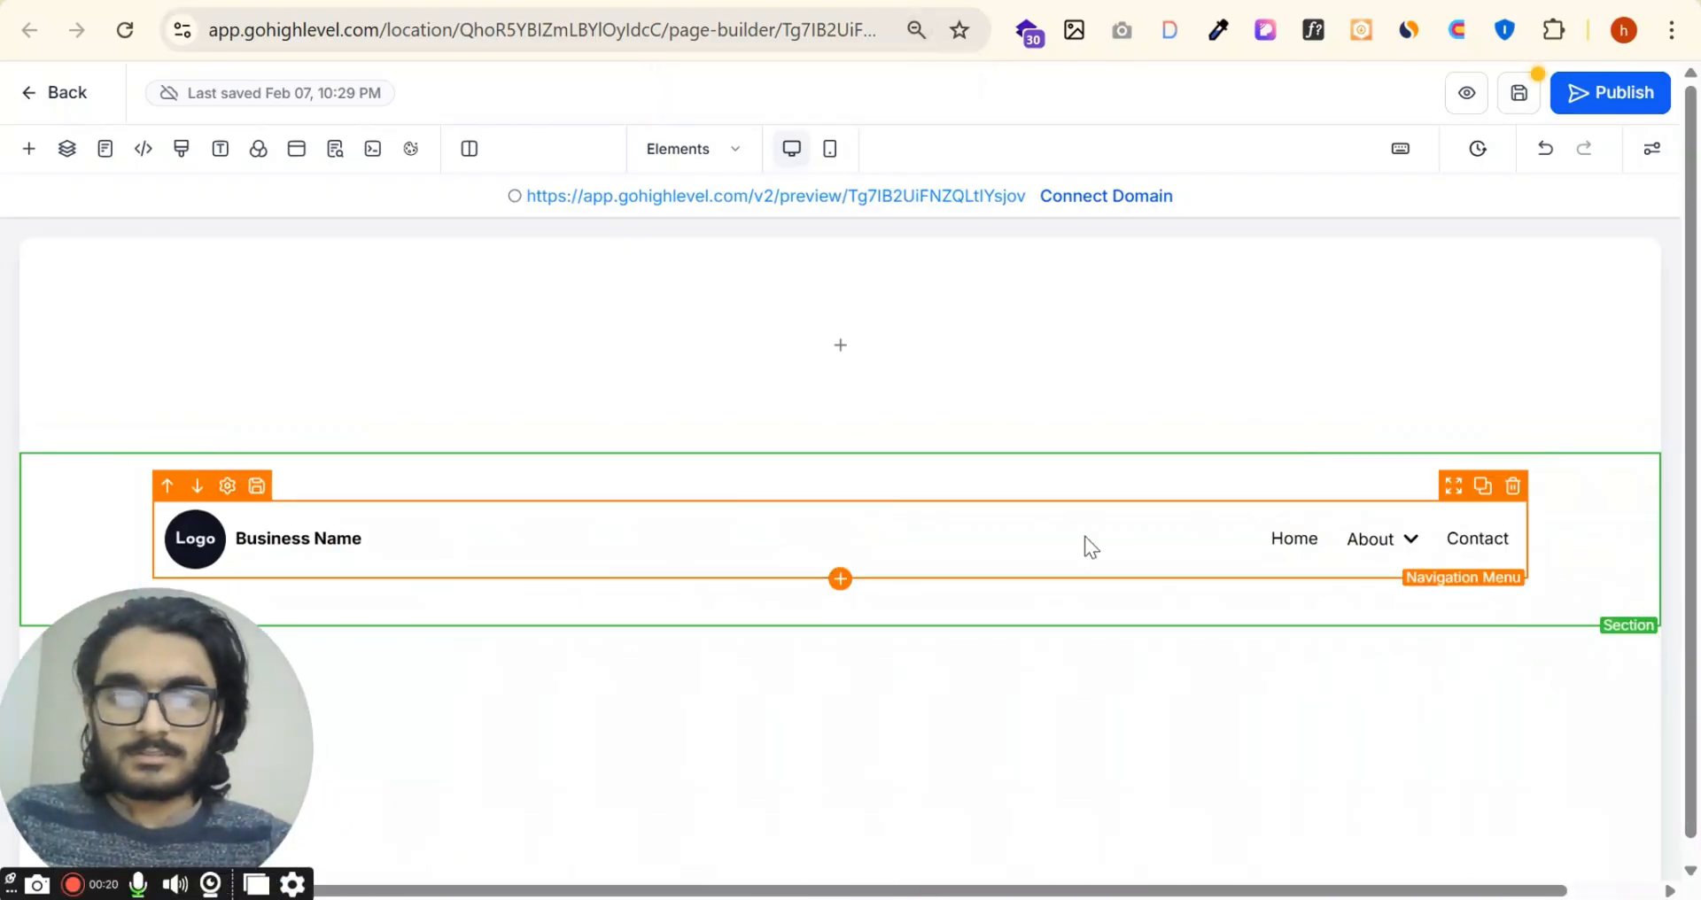
Step: Configure the navigation menu's Home item to go to a website URL, keeping #home as its target, and submit it
click(1090, 547)
click(1493, 407)
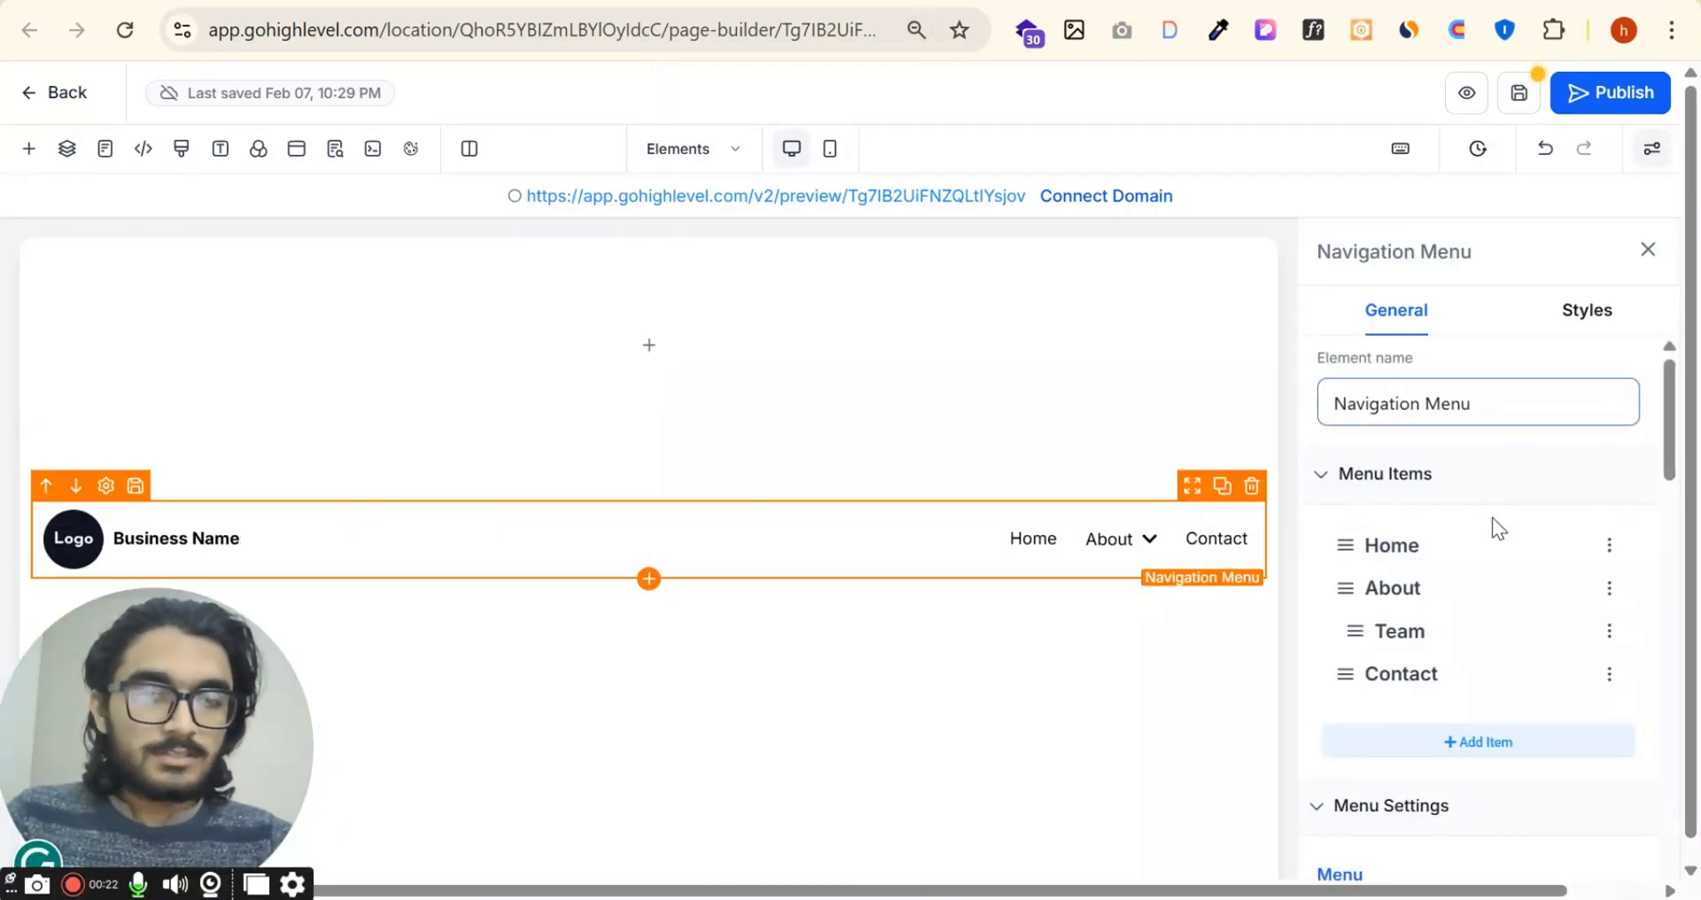
click(1610, 546)
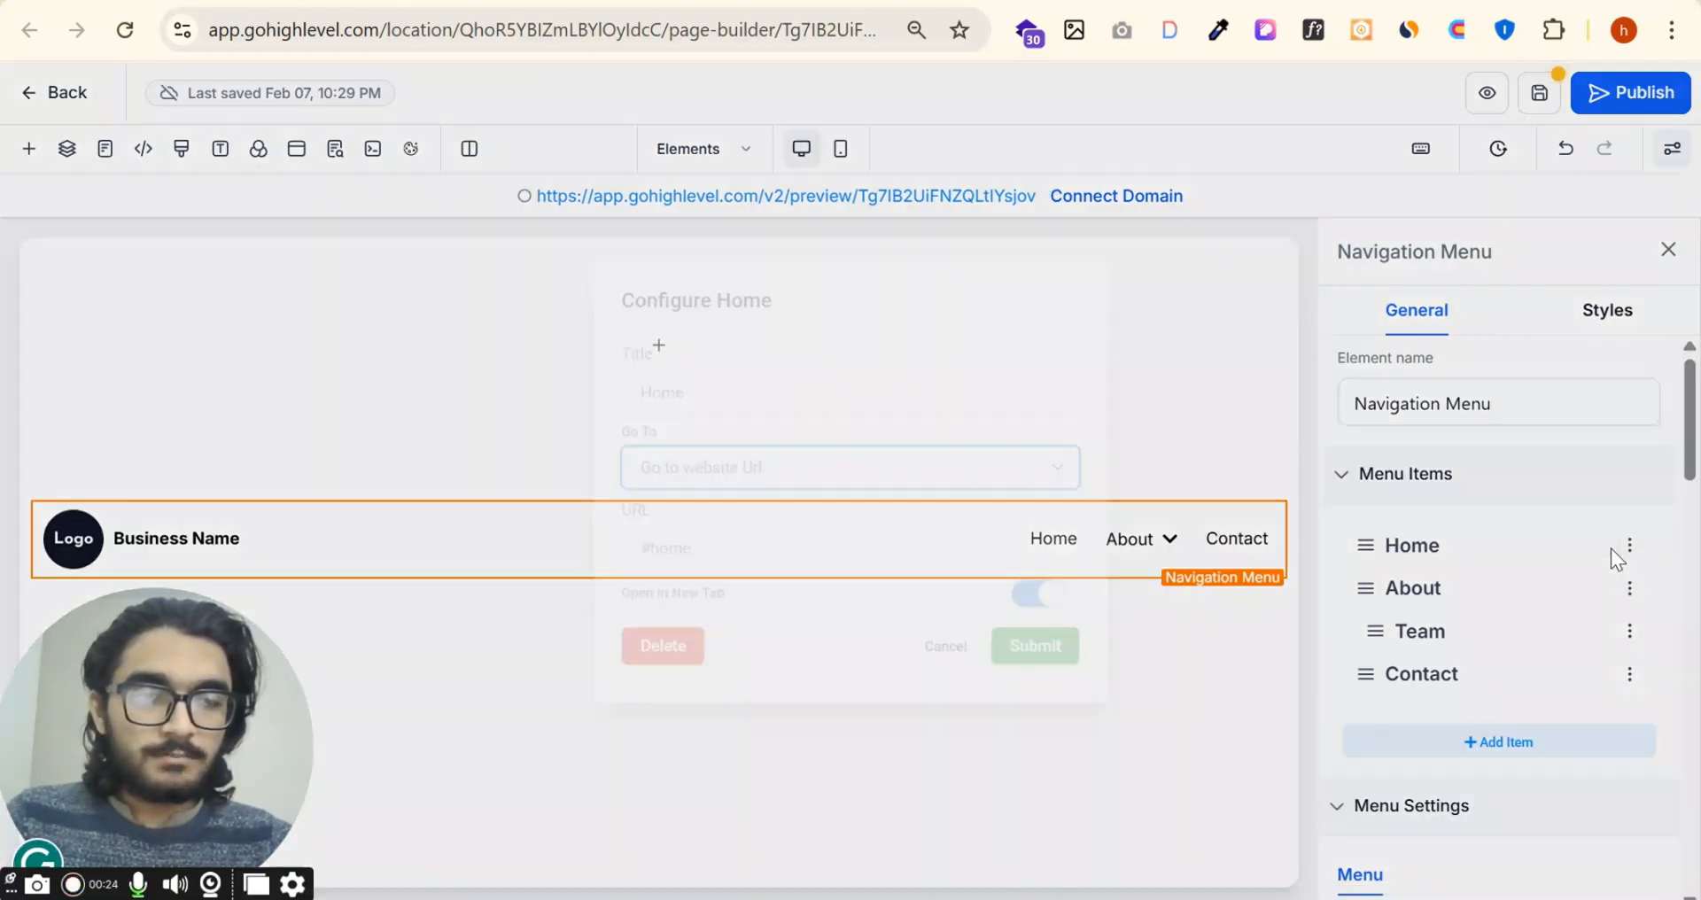
click(732, 467)
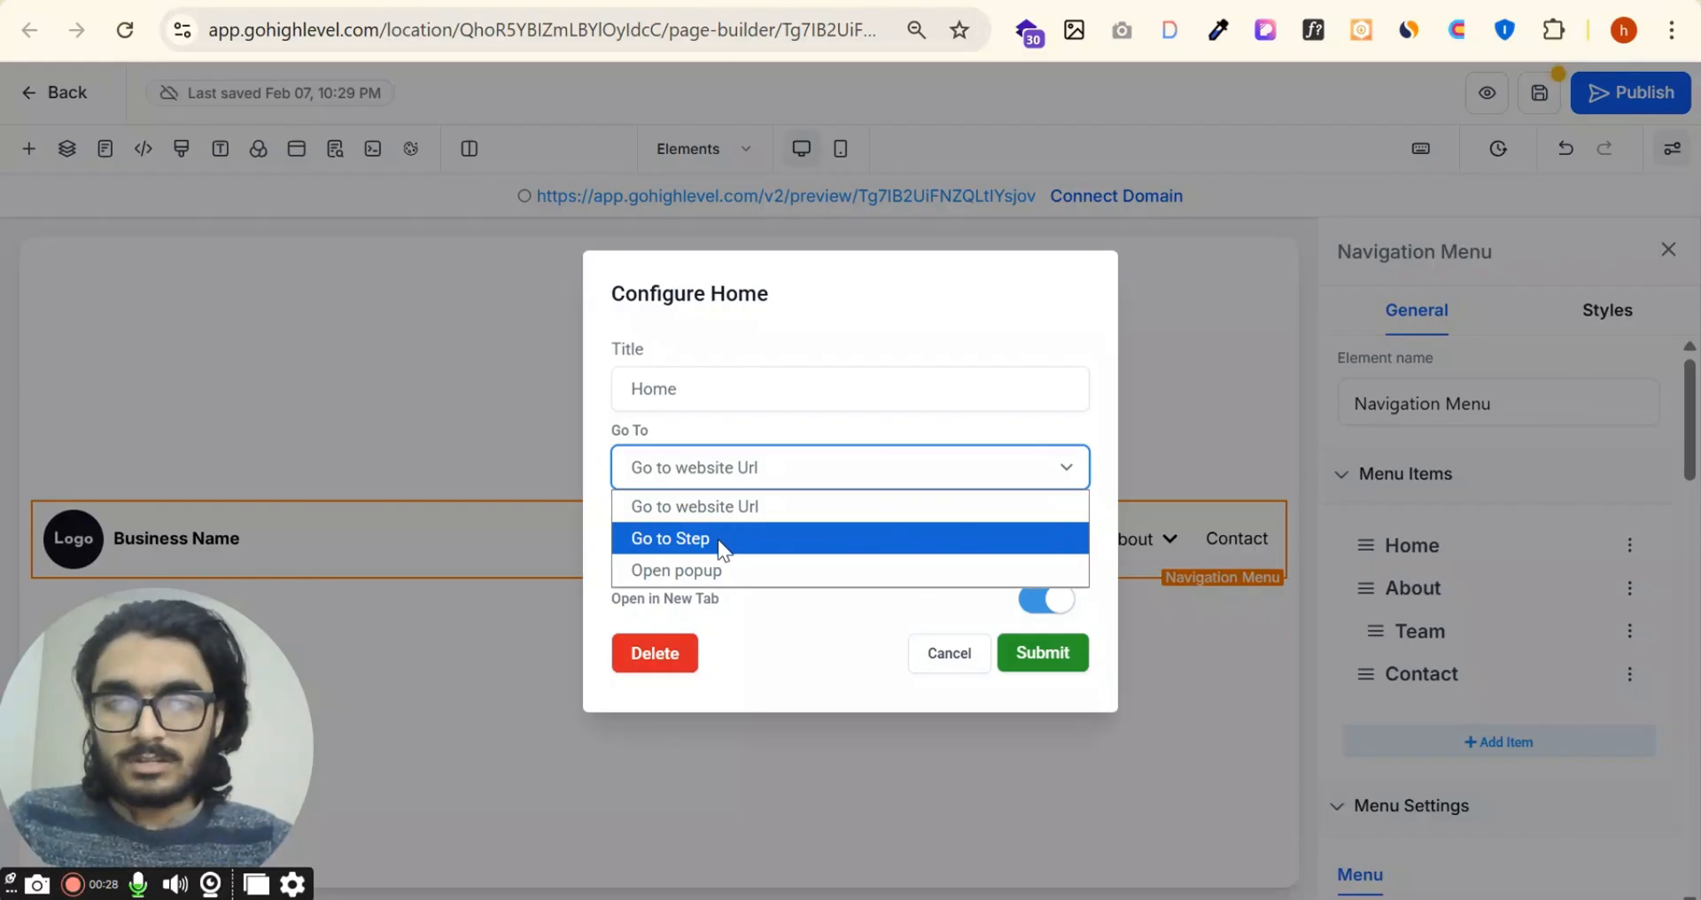
click(805, 505)
click(846, 392)
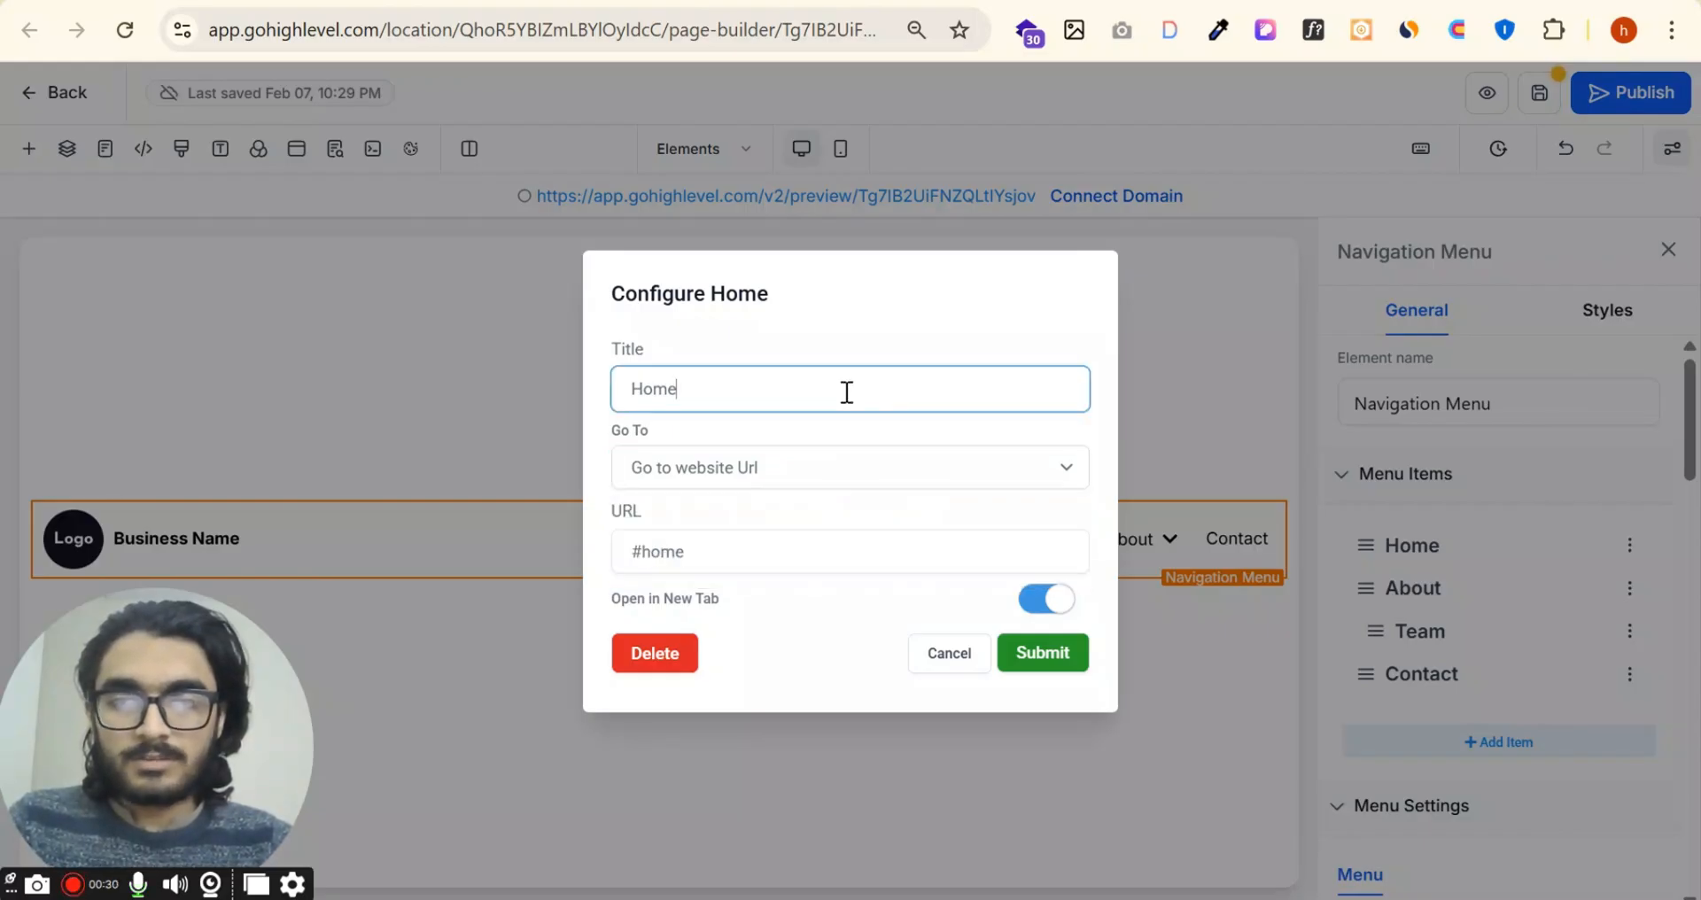
click(823, 566)
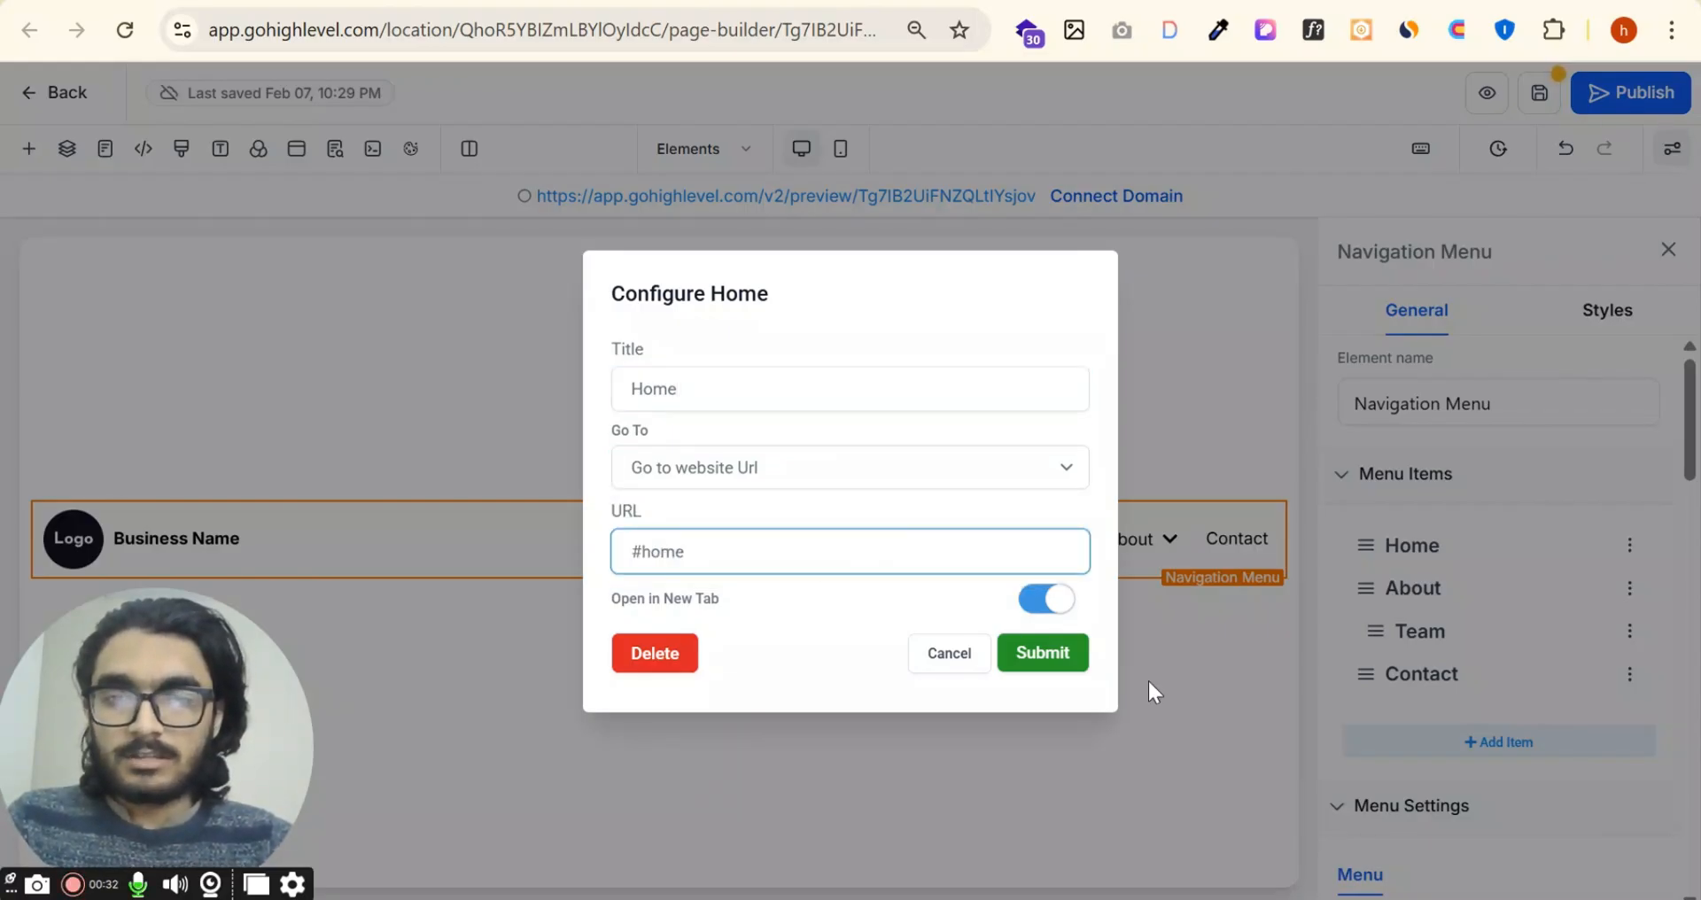
click(1050, 656)
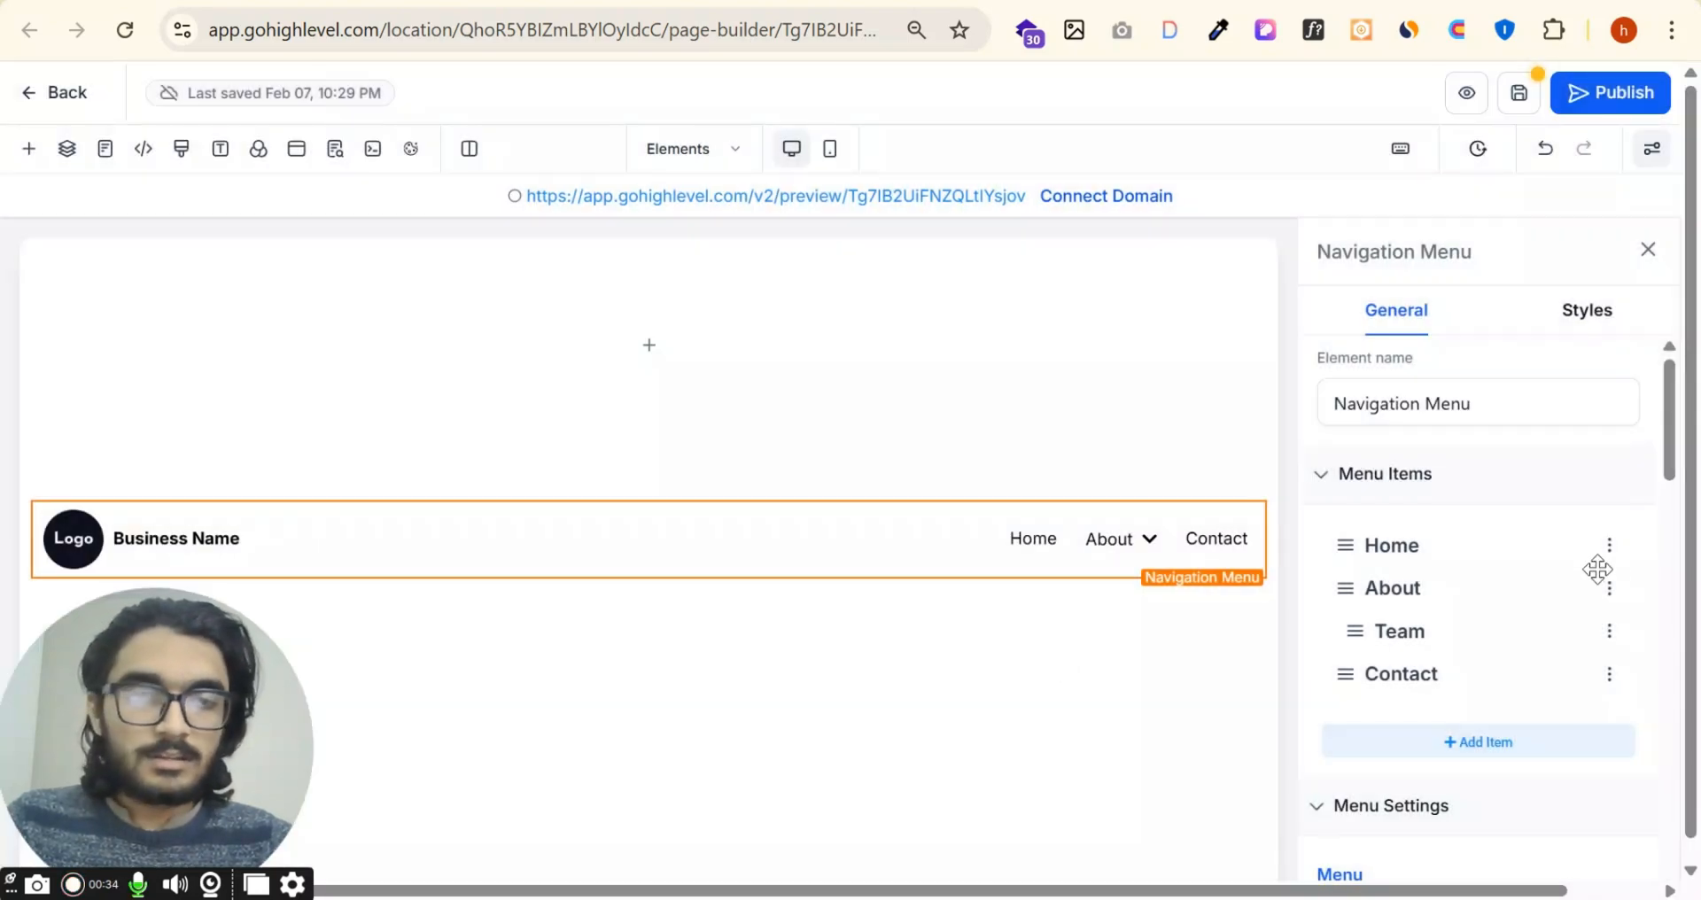
Step: Reopen the Home item's configuration, dismiss it, and try to indent the Contact item in the menu list
click(1610, 545)
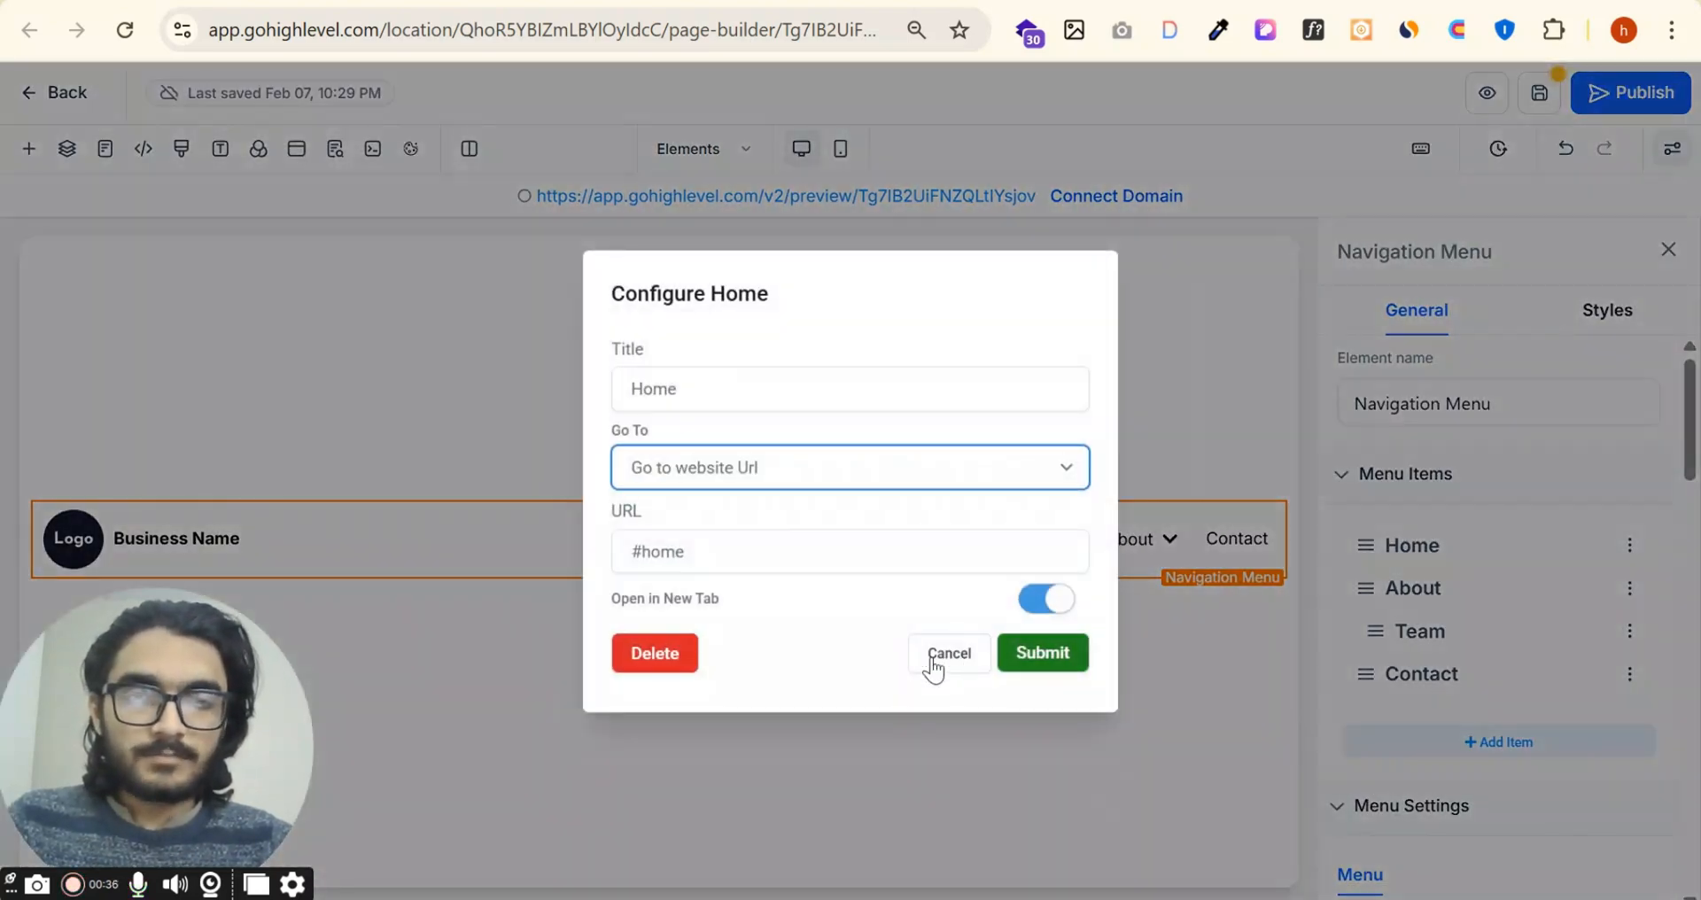
click(1628, 635)
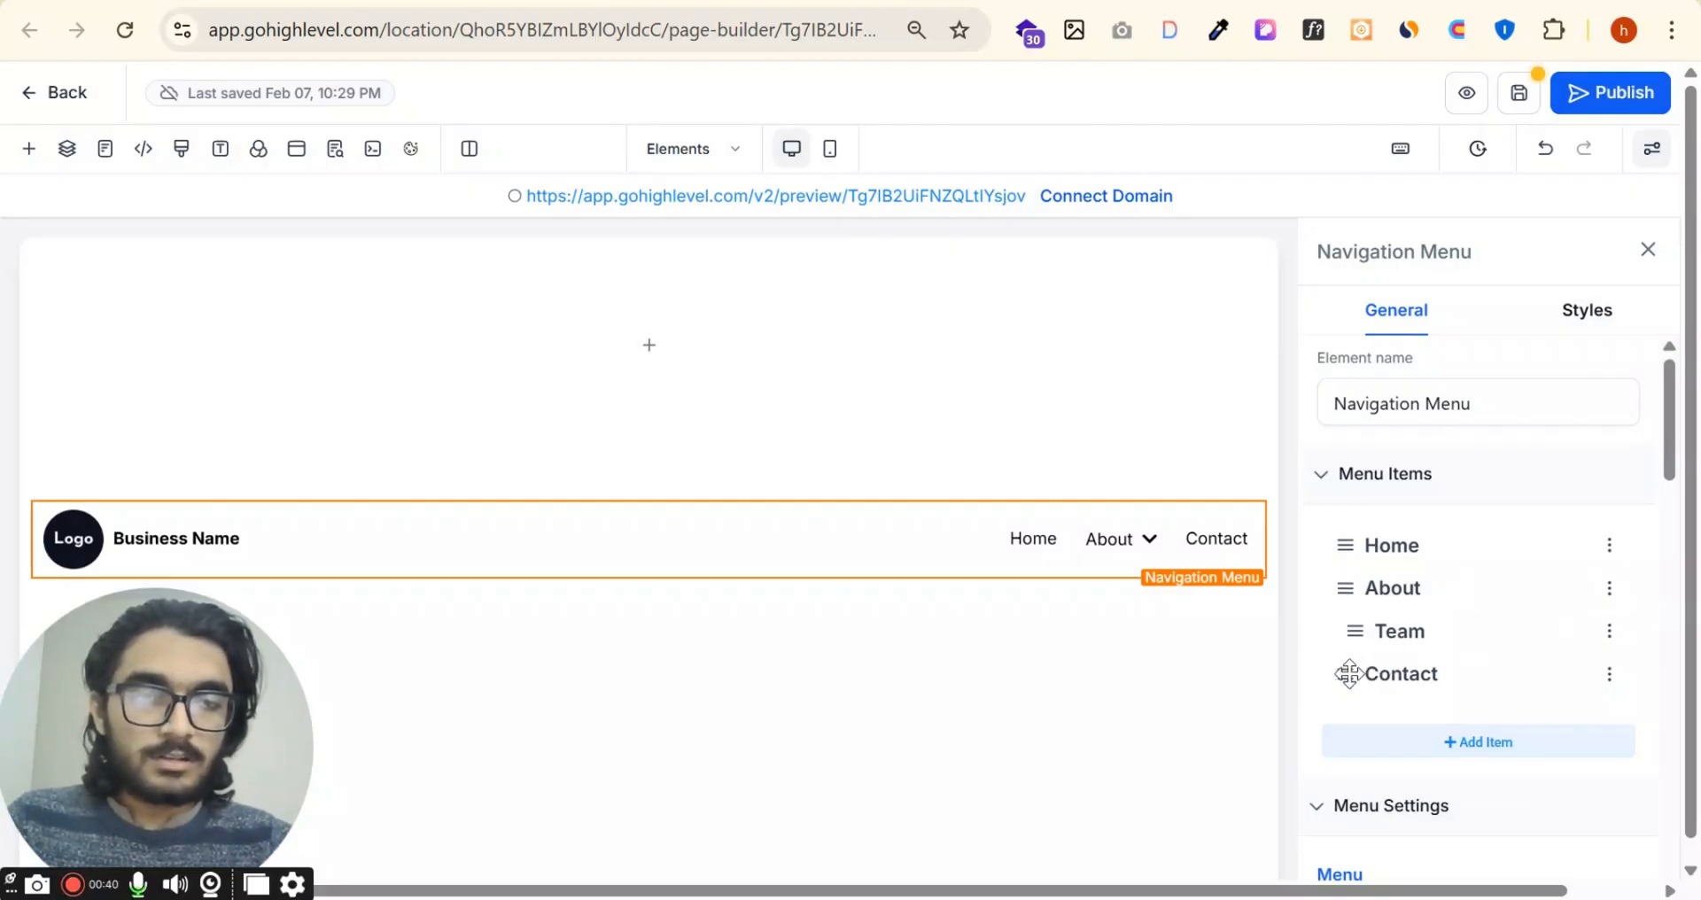
mouse_move(1348, 673)
mouse_down()
mouse_move(1367, 694)
mouse_move(1380, 675)
mouse_up()
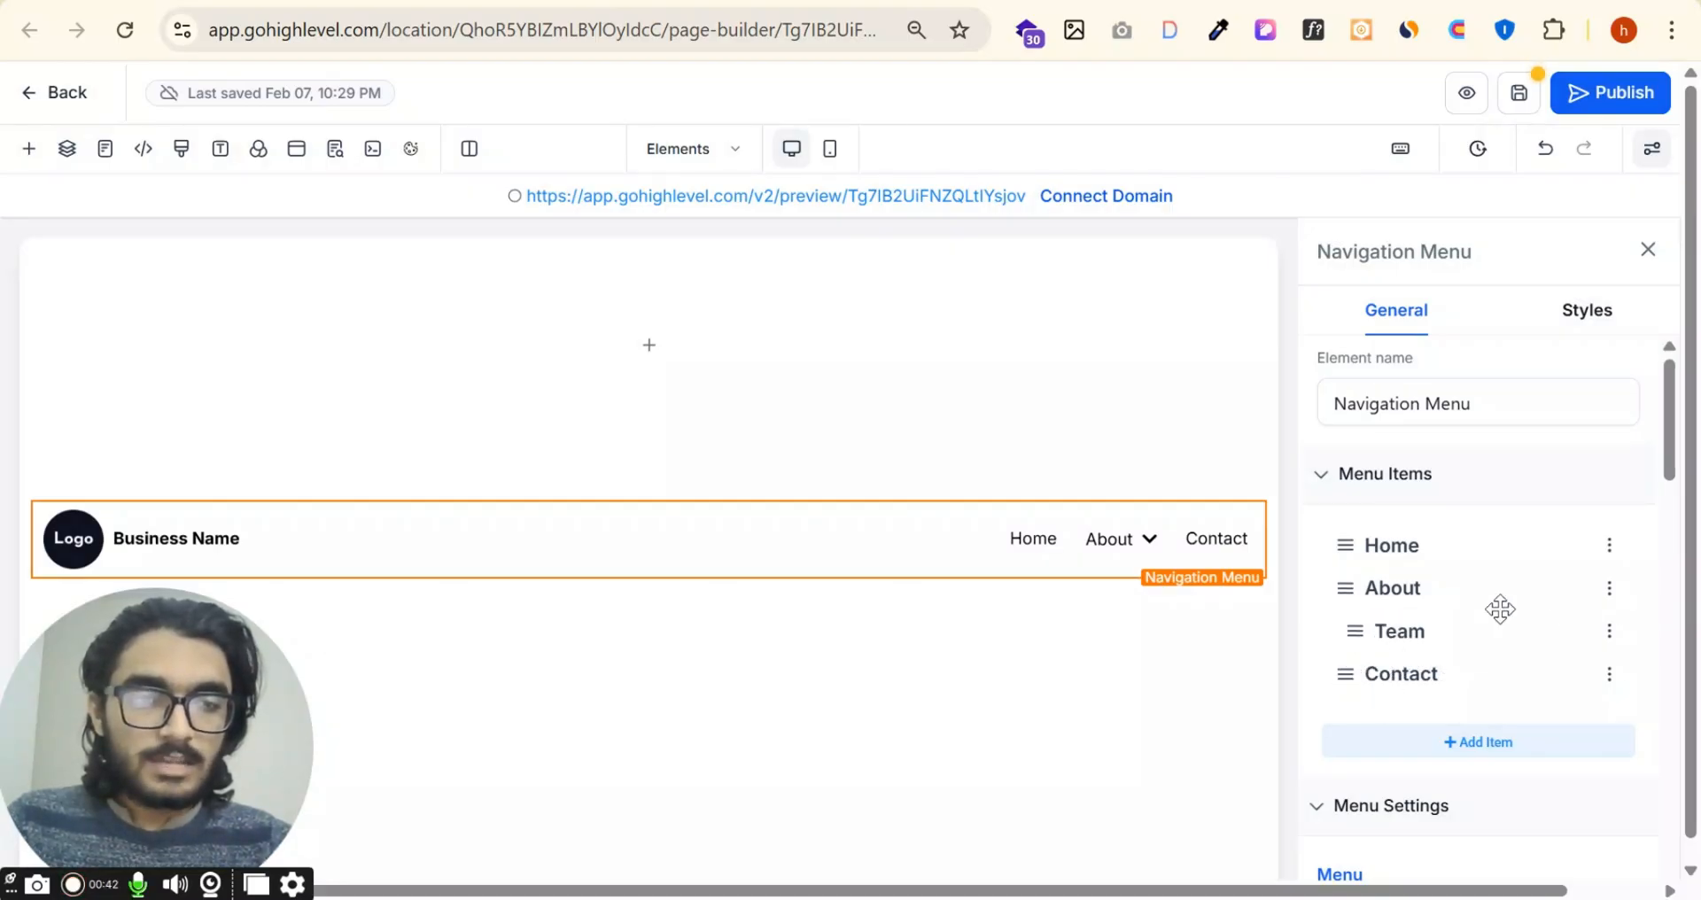
Step: Add a new menu item titled "Services" to the navigation menu
scroll(1477, 584, down, 3)
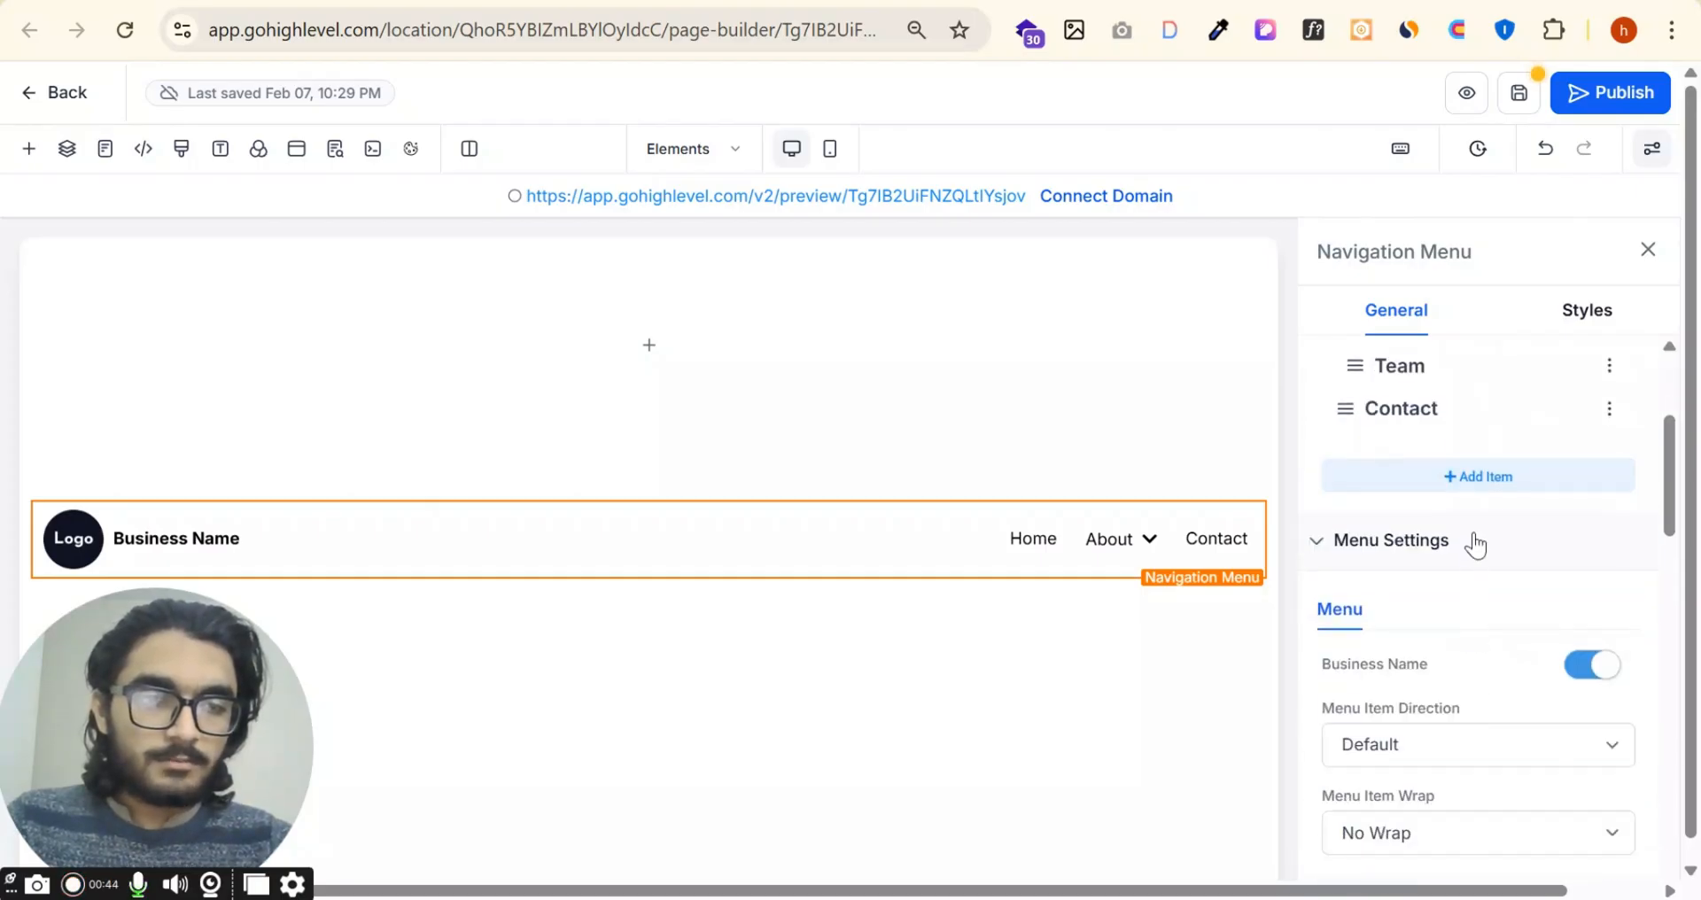
click(1481, 482)
scroll(1428, 440, up, 2)
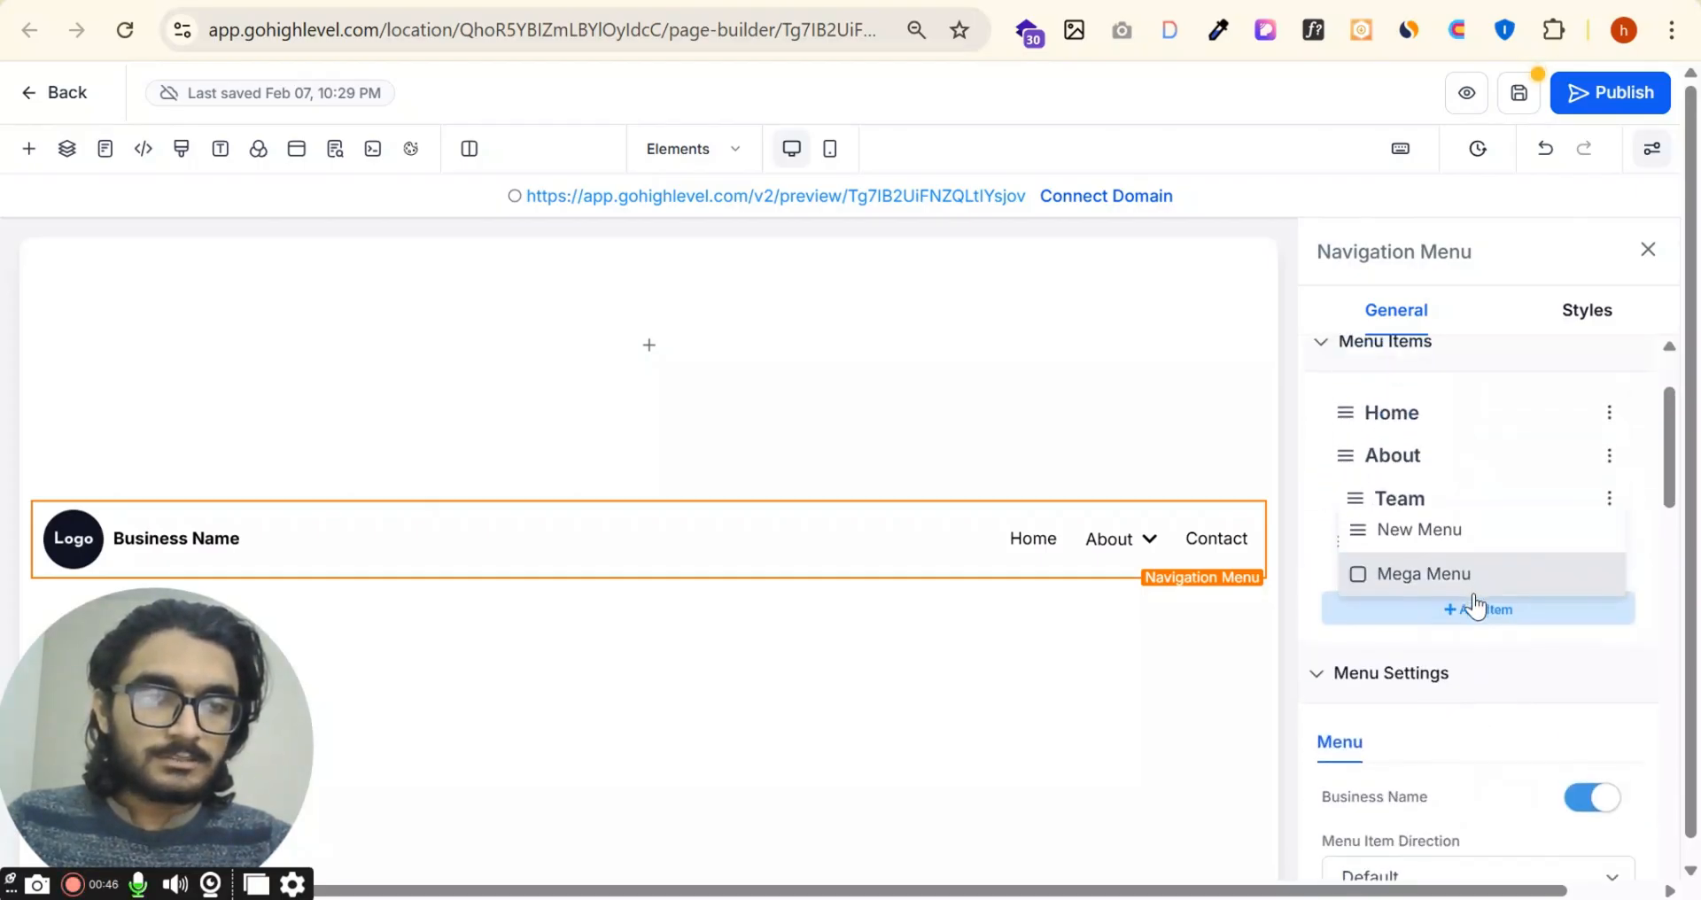
click(1417, 531)
click(791, 393)
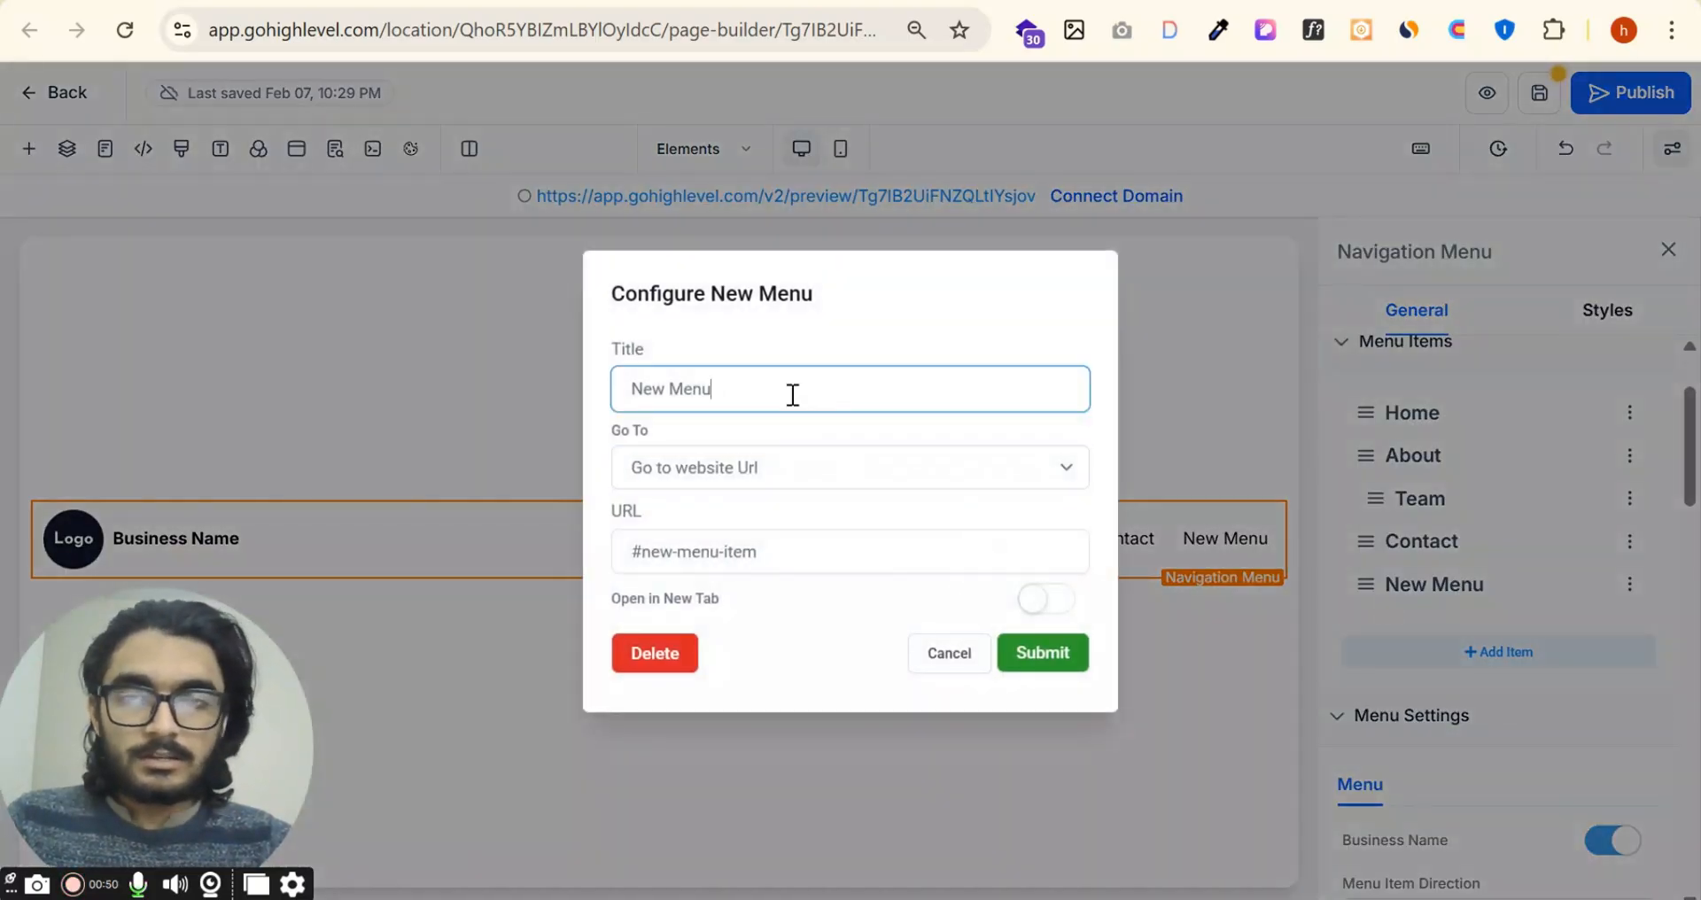
key(ctrl+a)
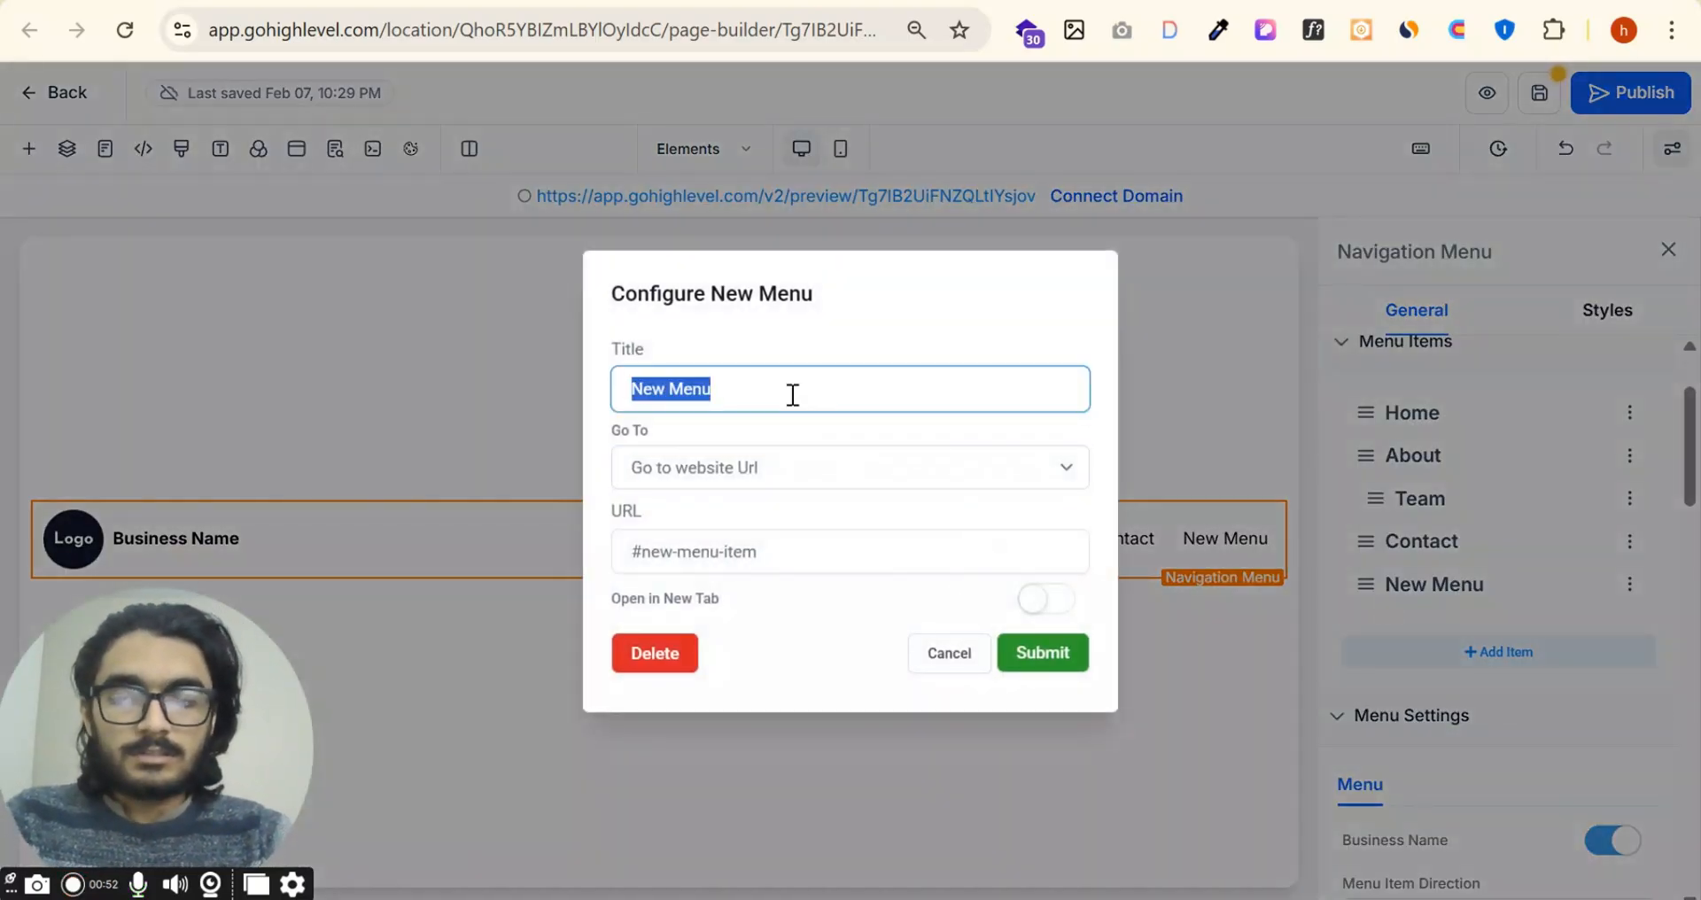
text(Serive)
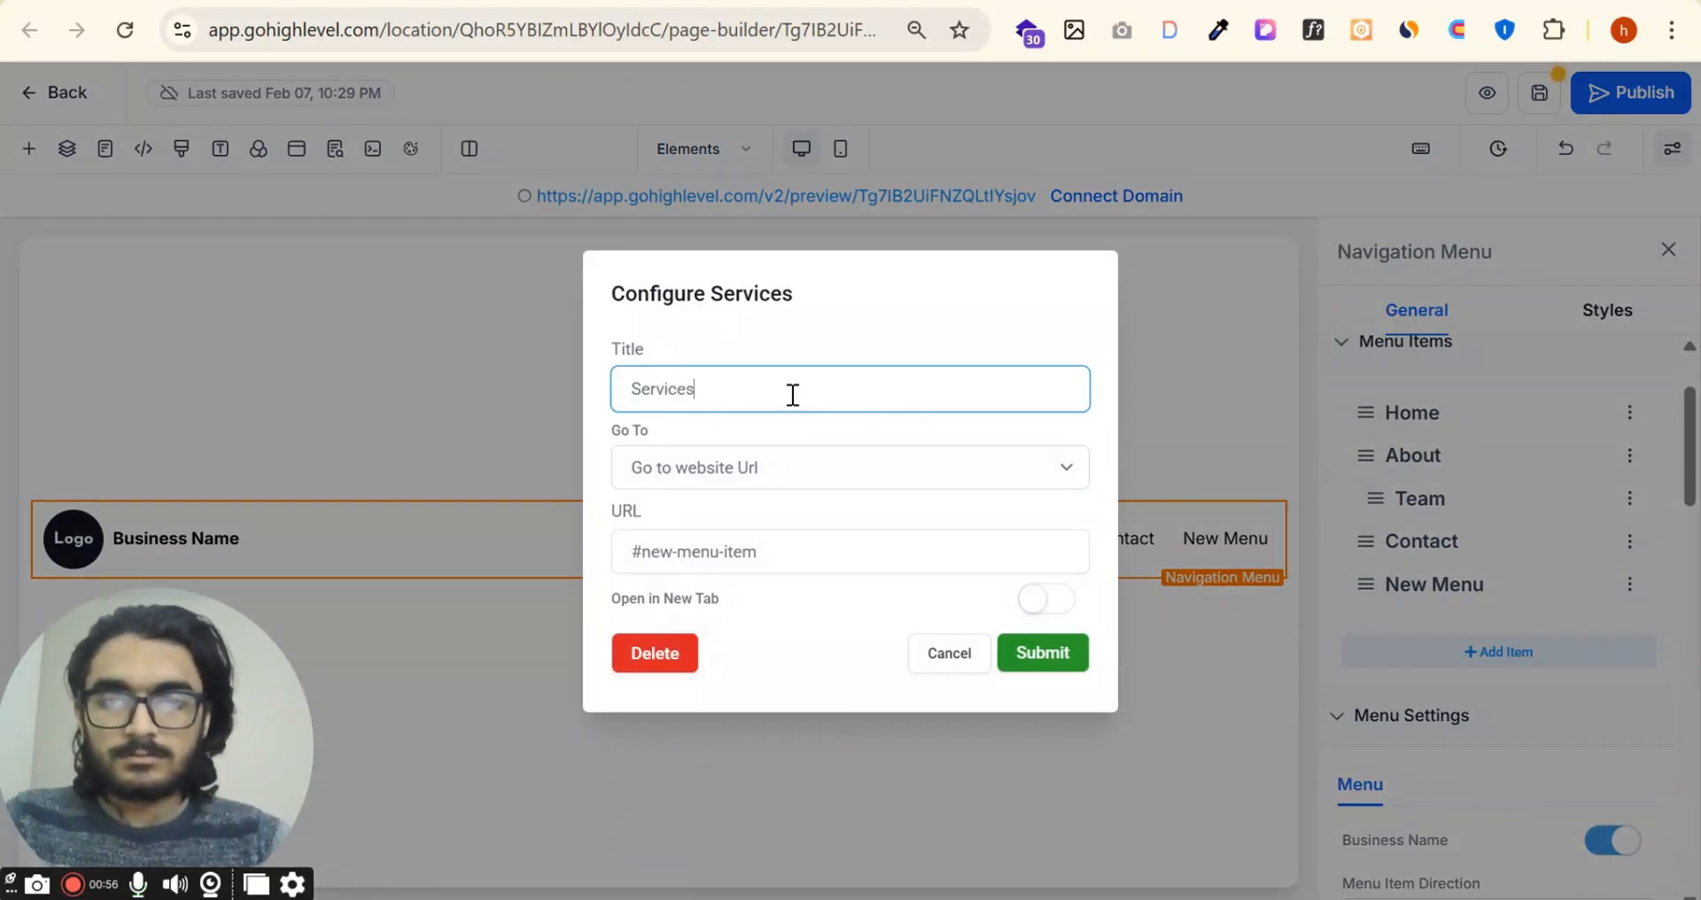
click(1059, 656)
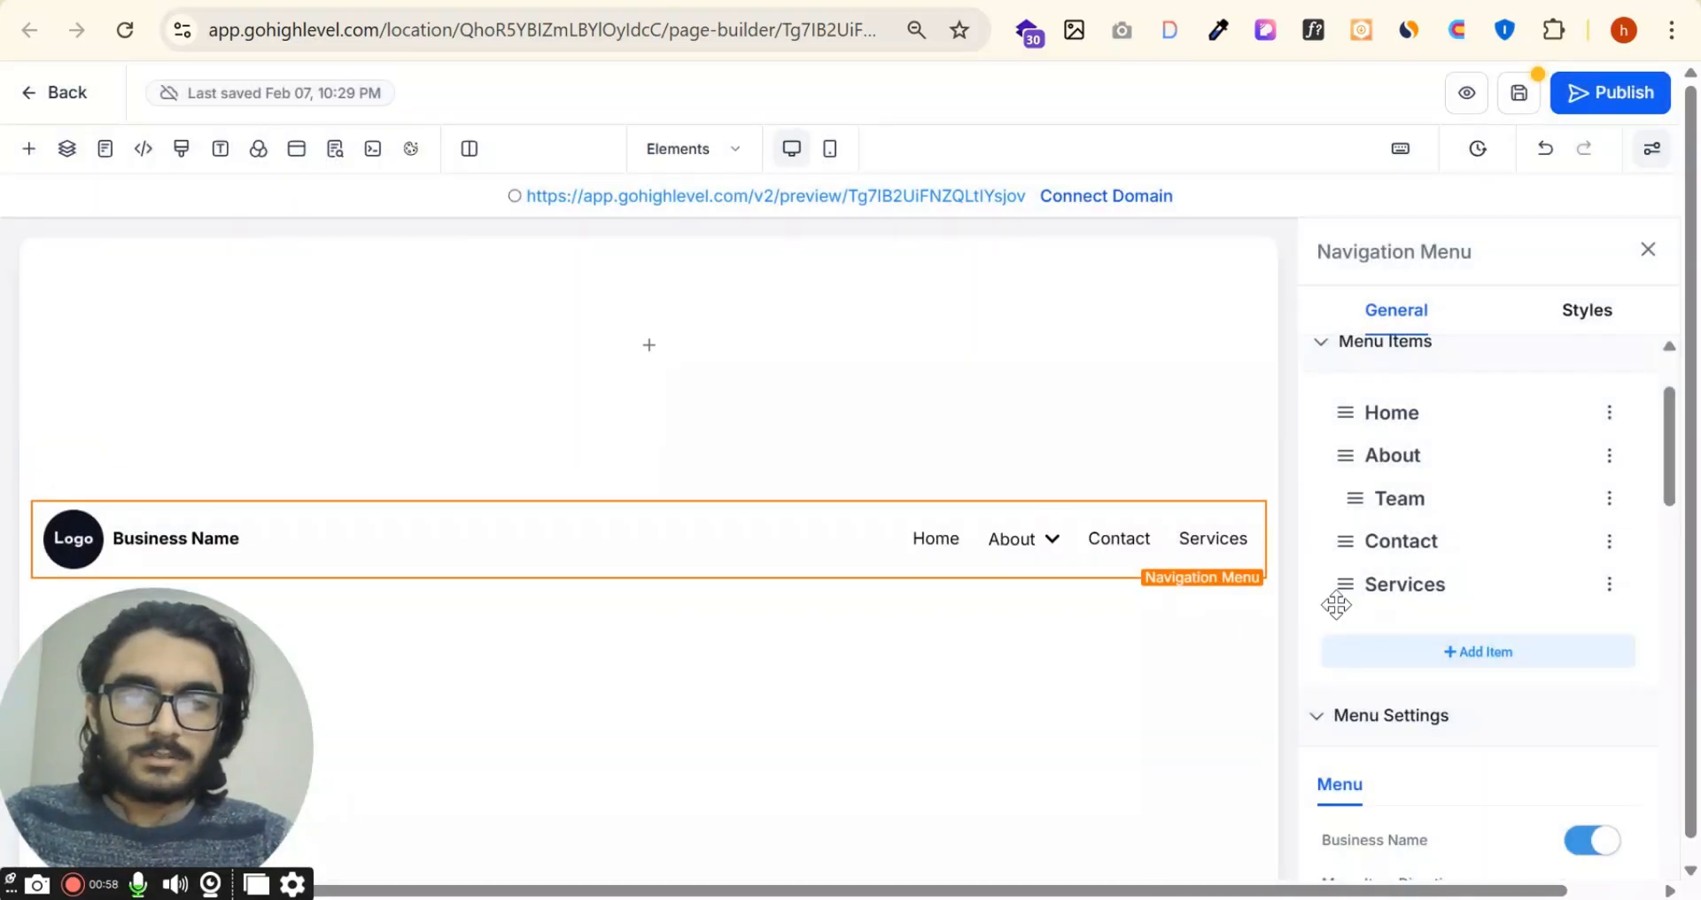
Step: Nest the Services item under Contact and try to move it back to the main level
drag(1351, 579, 1380, 568)
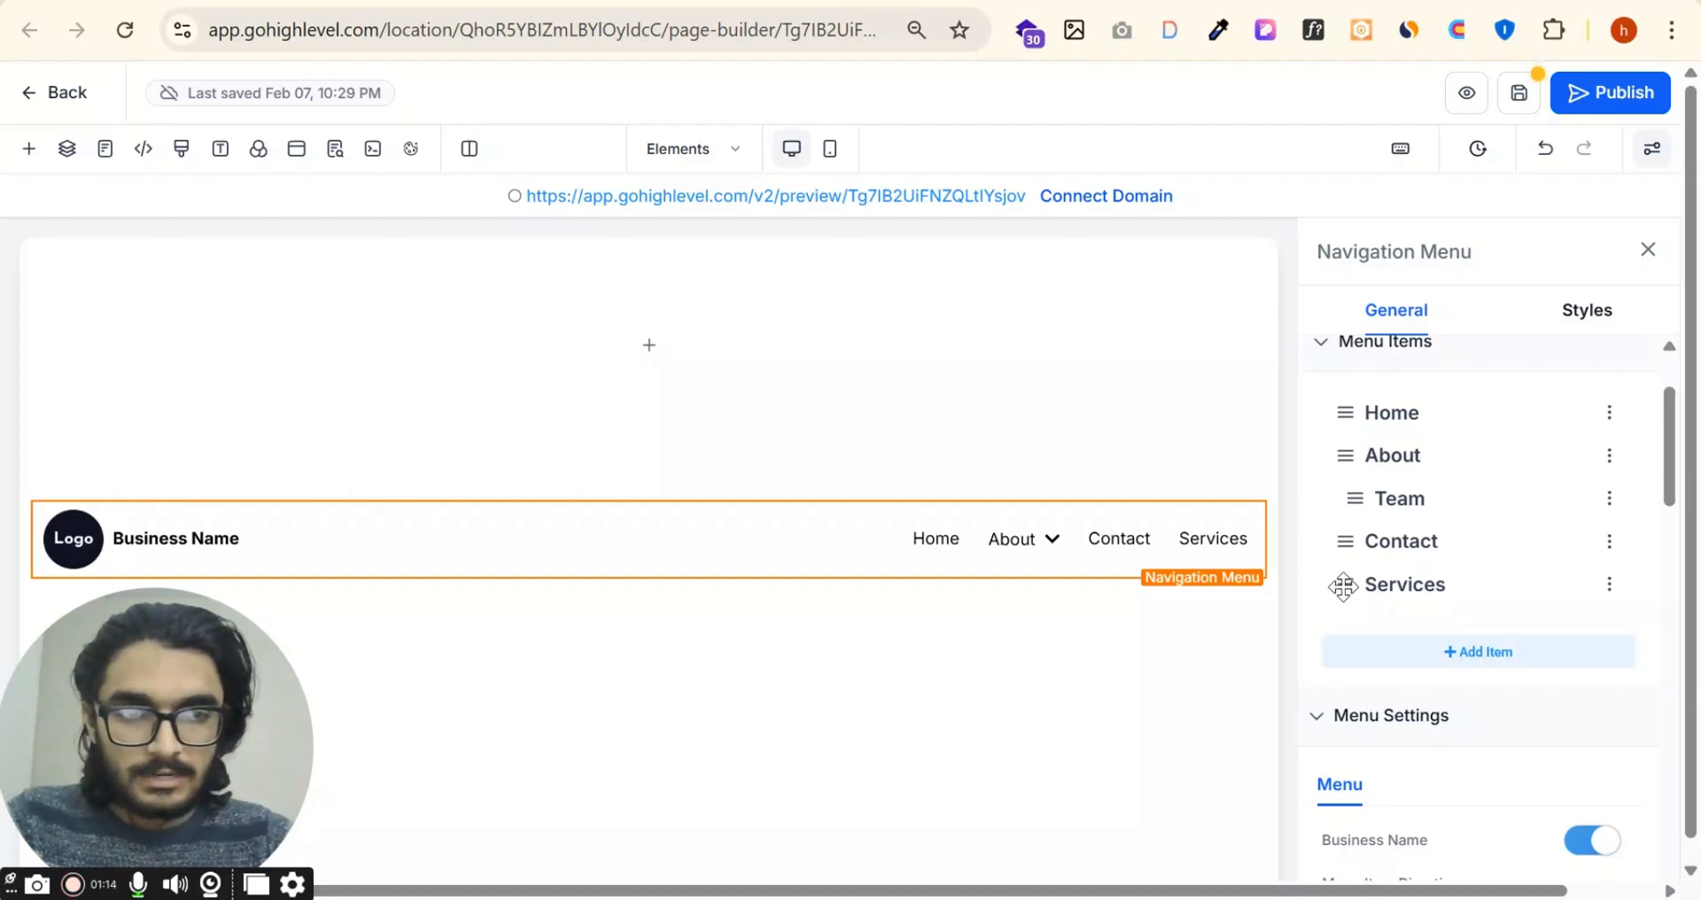
drag(1359, 585, 1385, 573)
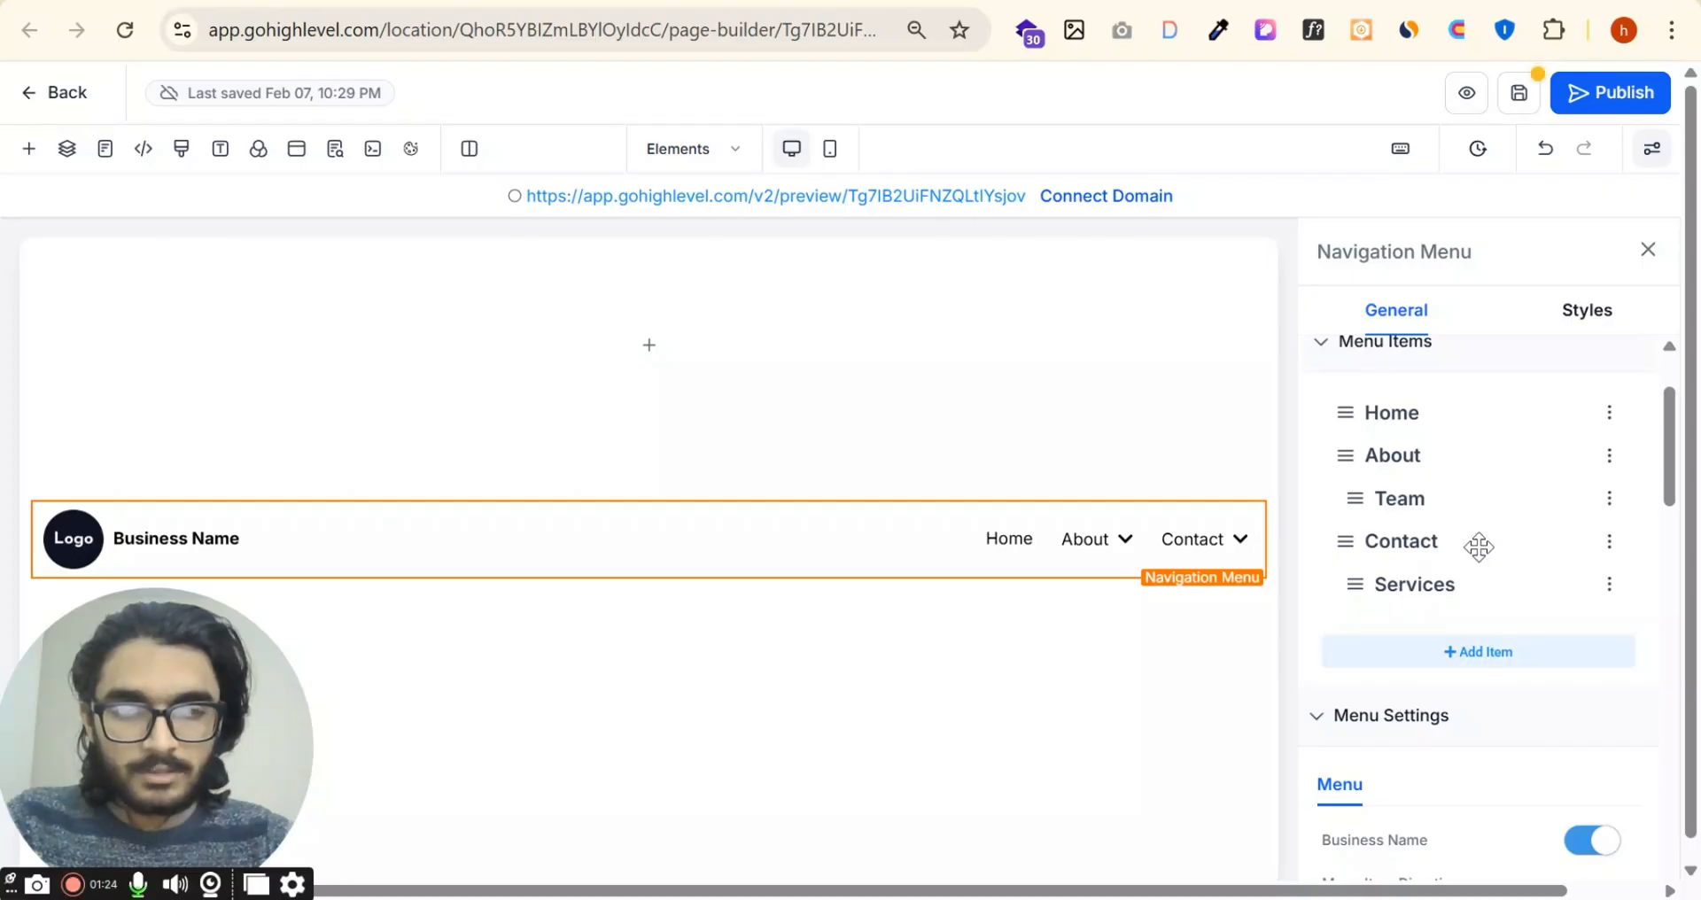
drag(1357, 589, 1336, 615)
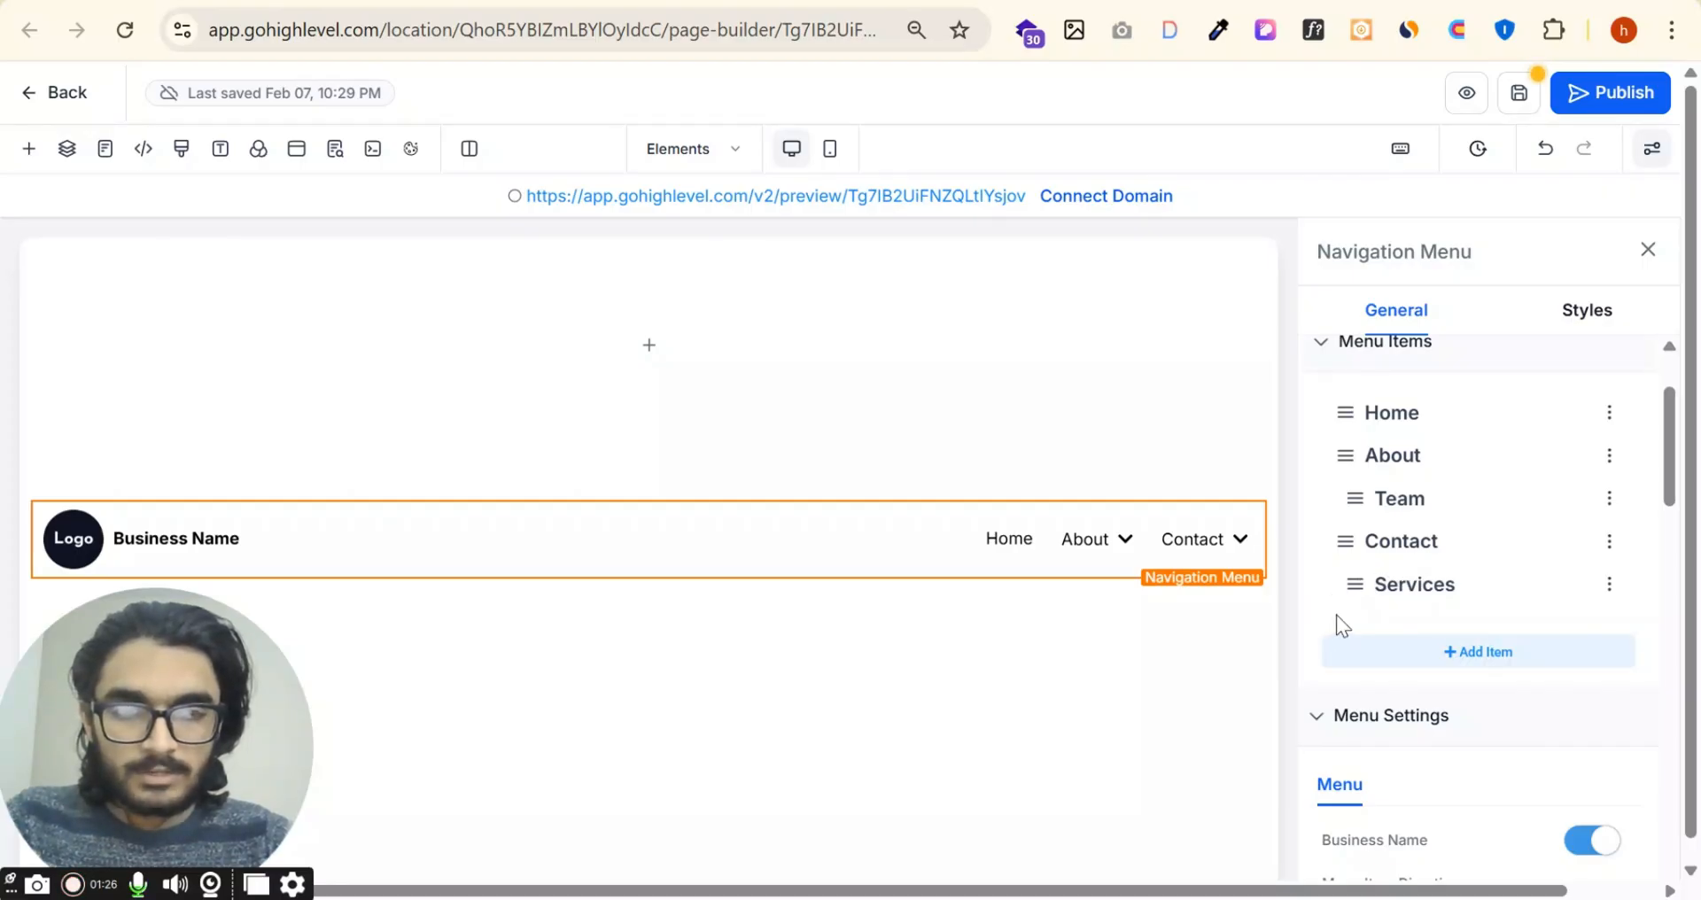
Step: Delete the Services item from the navigation menu
click(1608, 587)
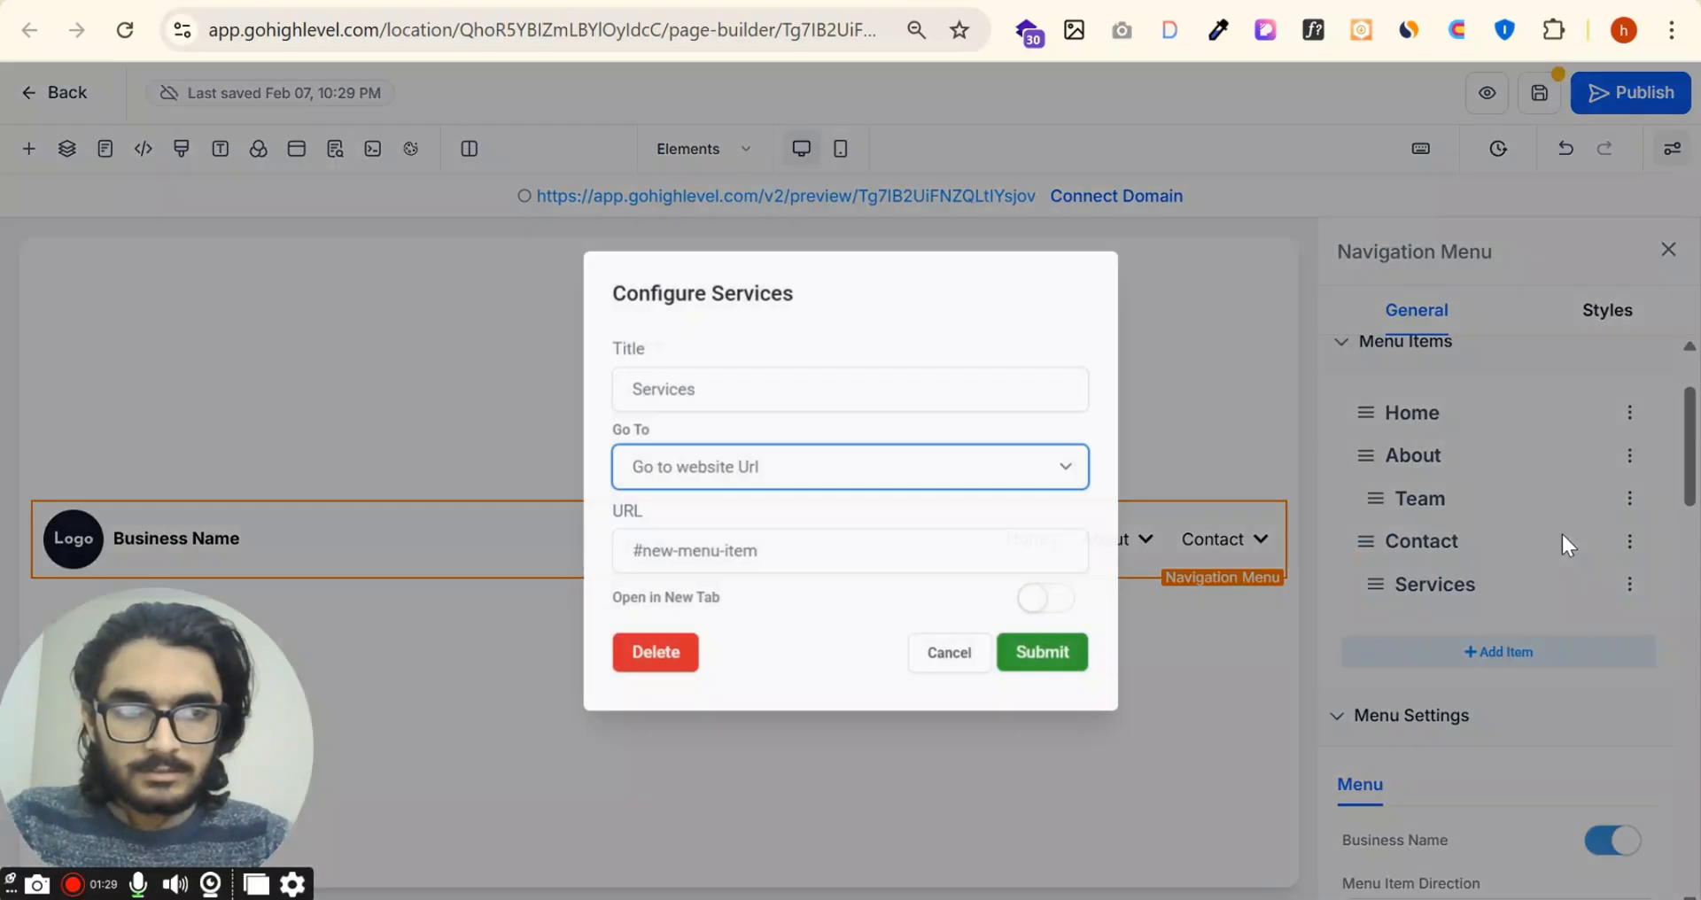
click(663, 653)
click(994, 238)
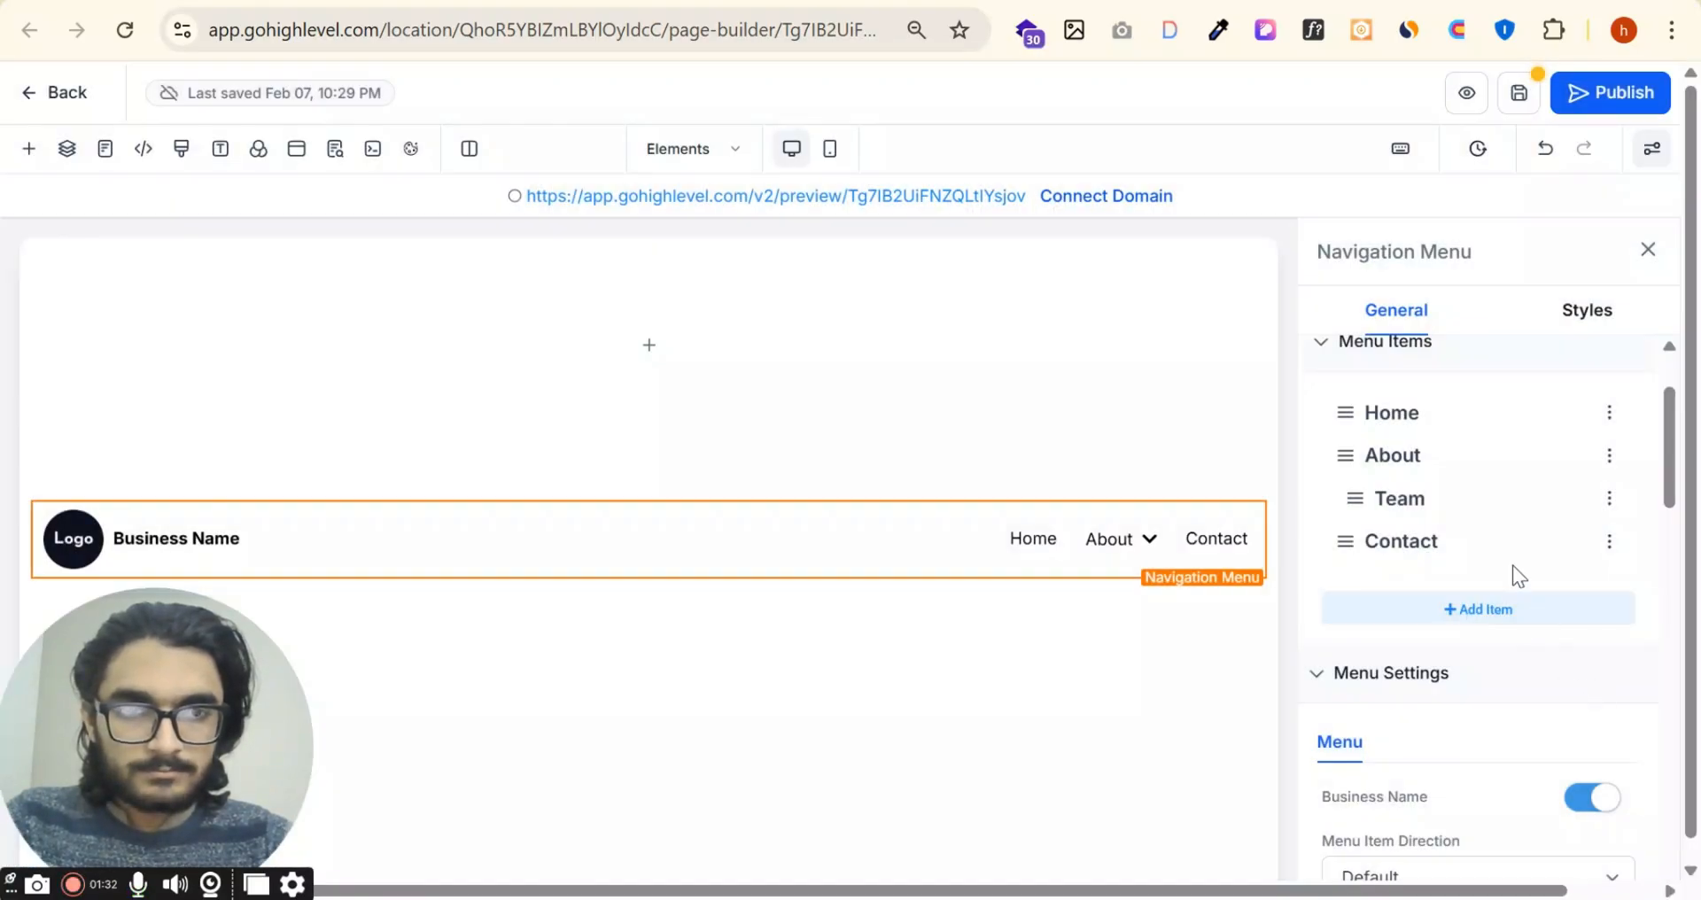
Step: Add another menu item to the navigation menu, keeping the default title "New Menu"
click(1480, 611)
click(1442, 532)
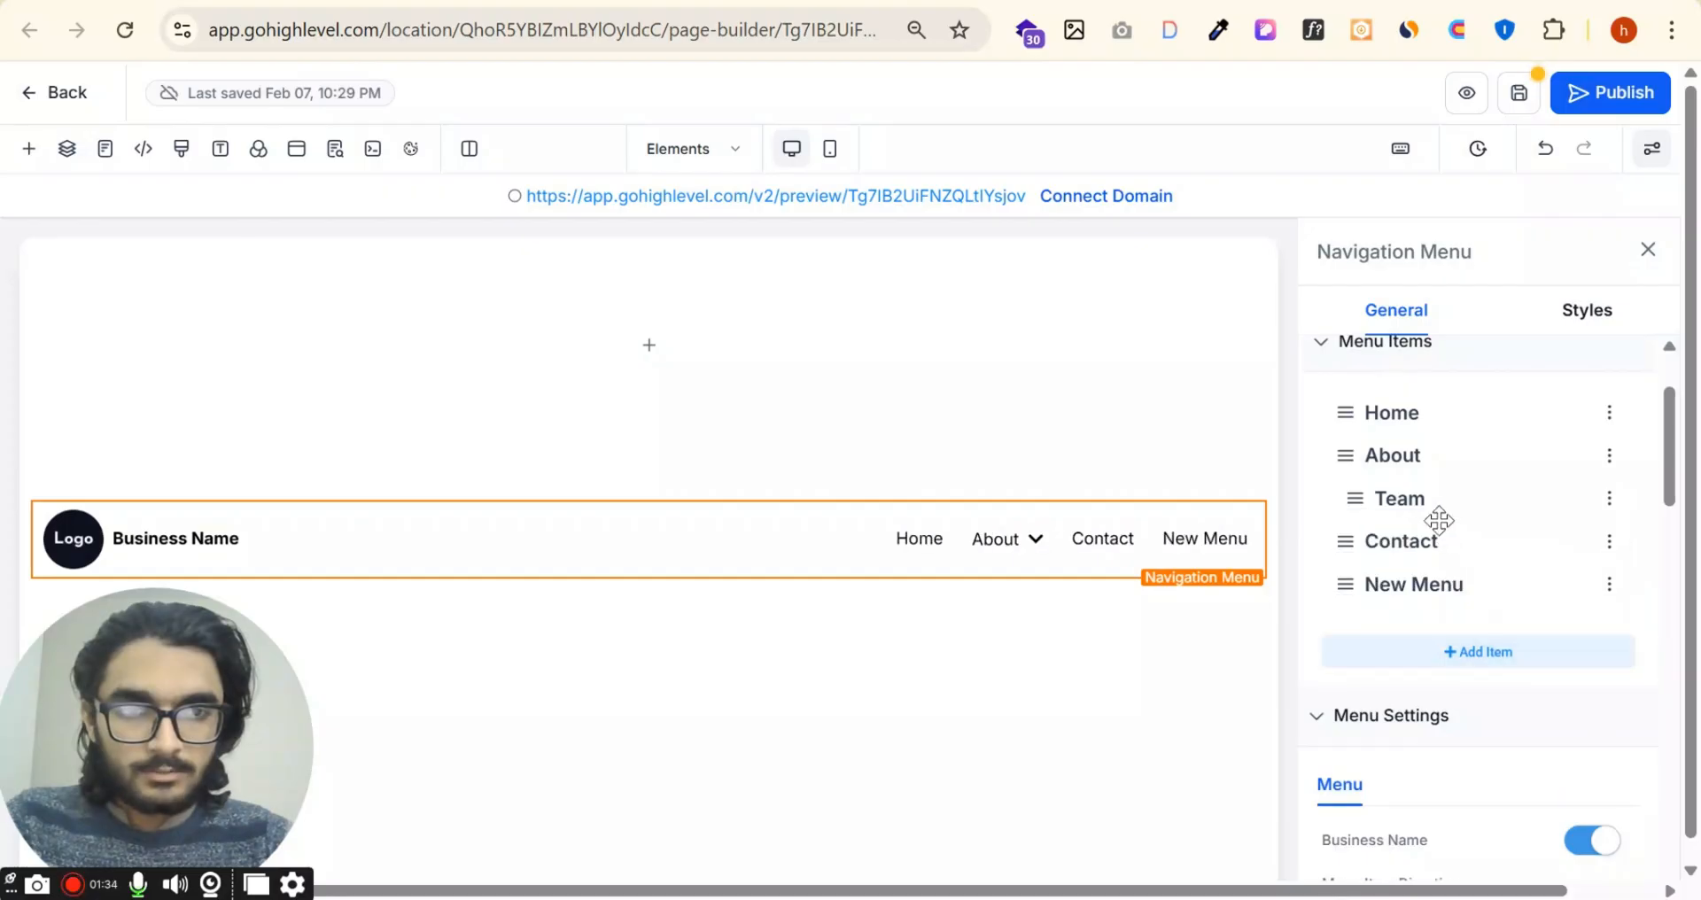
click(1059, 655)
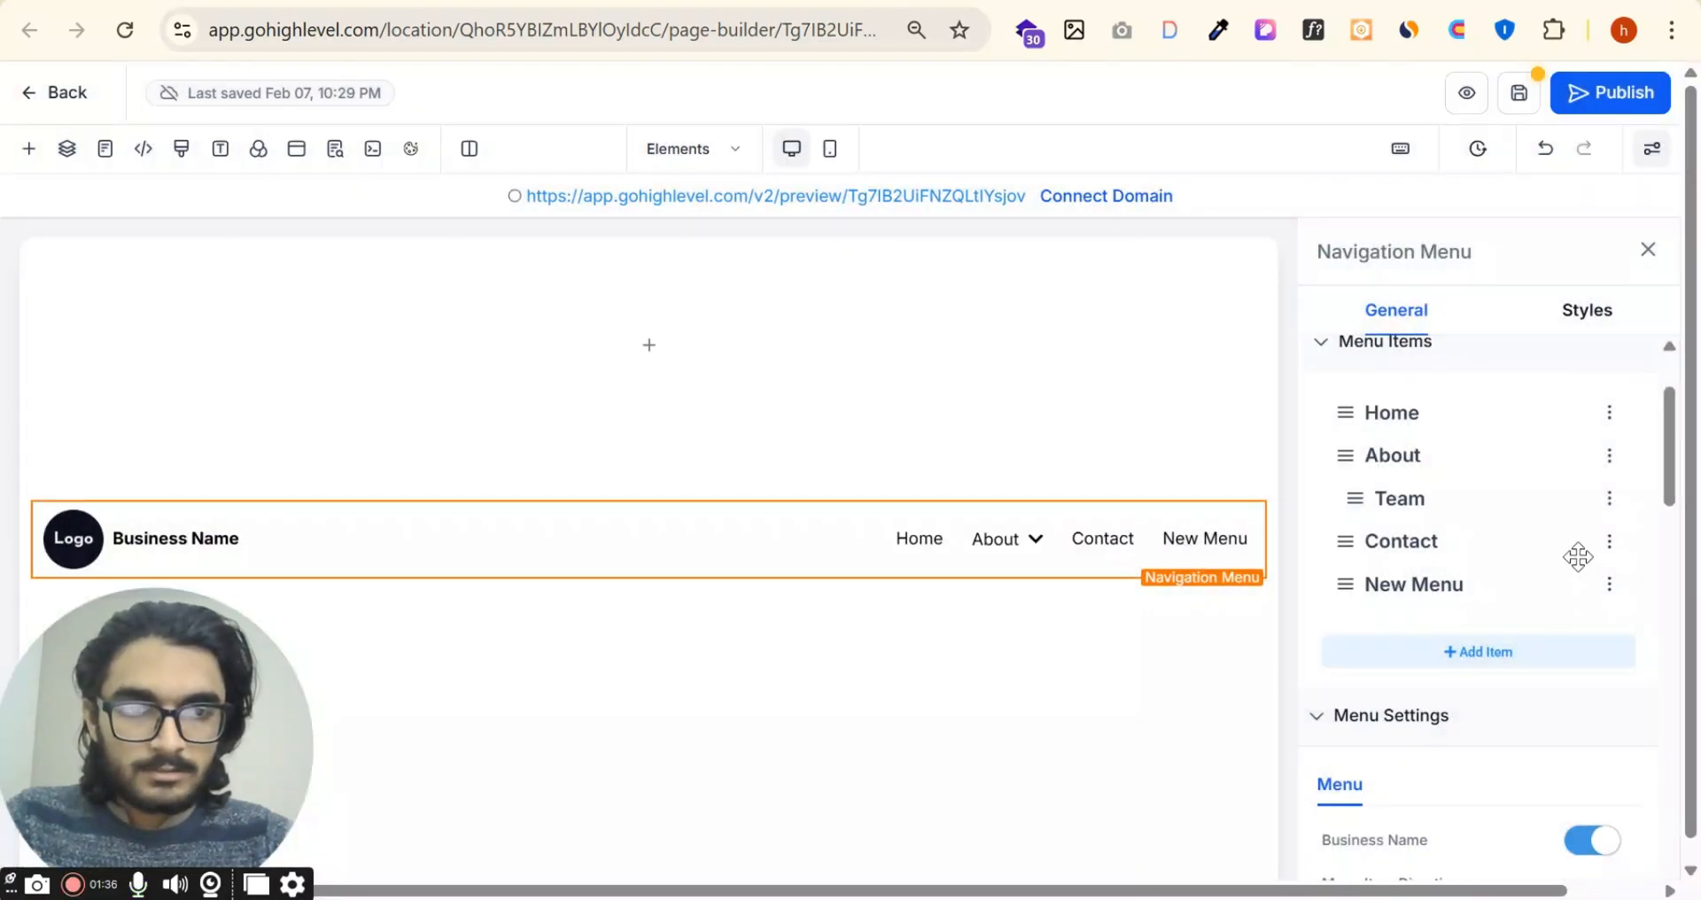
Step: Toggle the business name off and back on in the menu settings
scroll(1502, 710, down, 3)
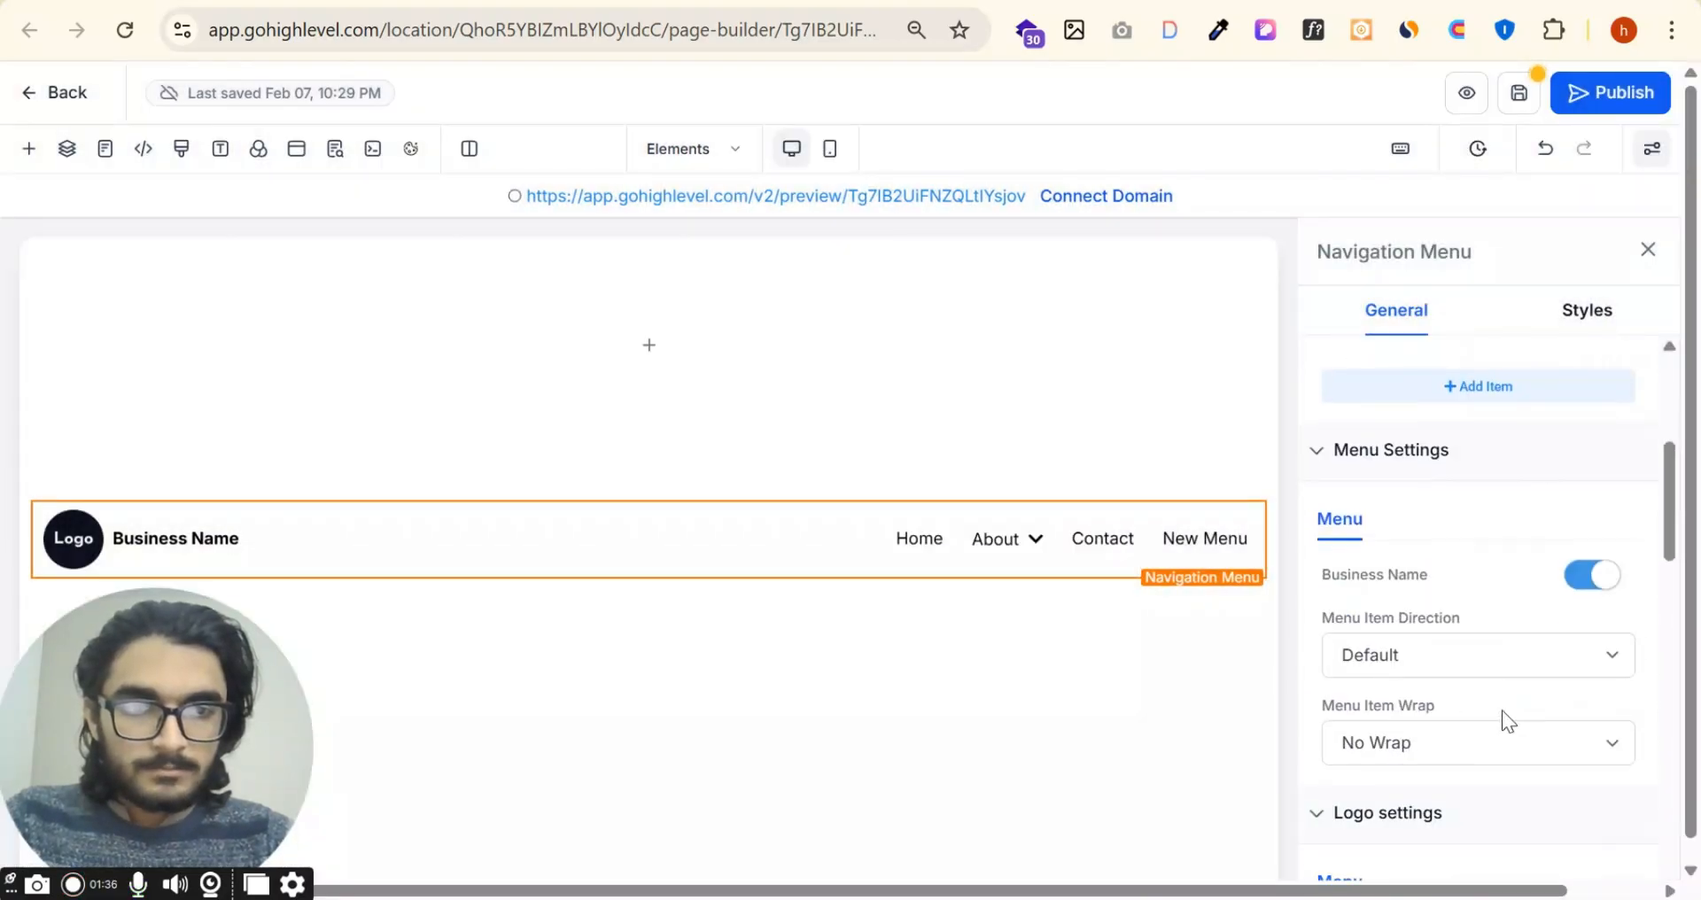
click(1591, 578)
click(1591, 578)
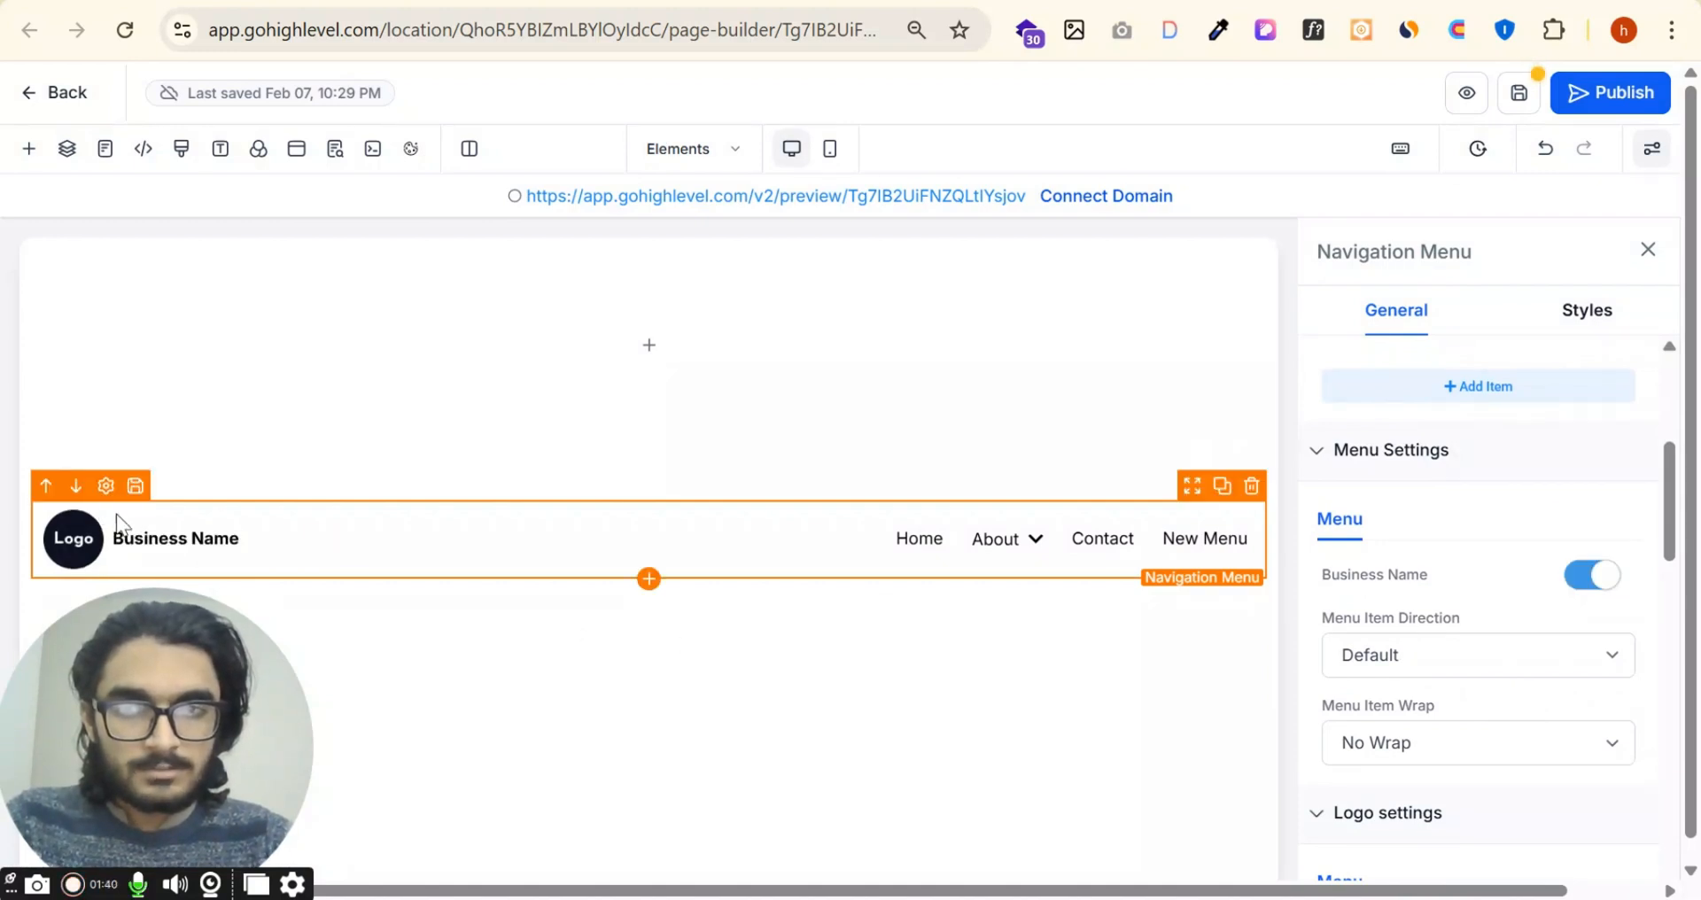
click(1597, 581)
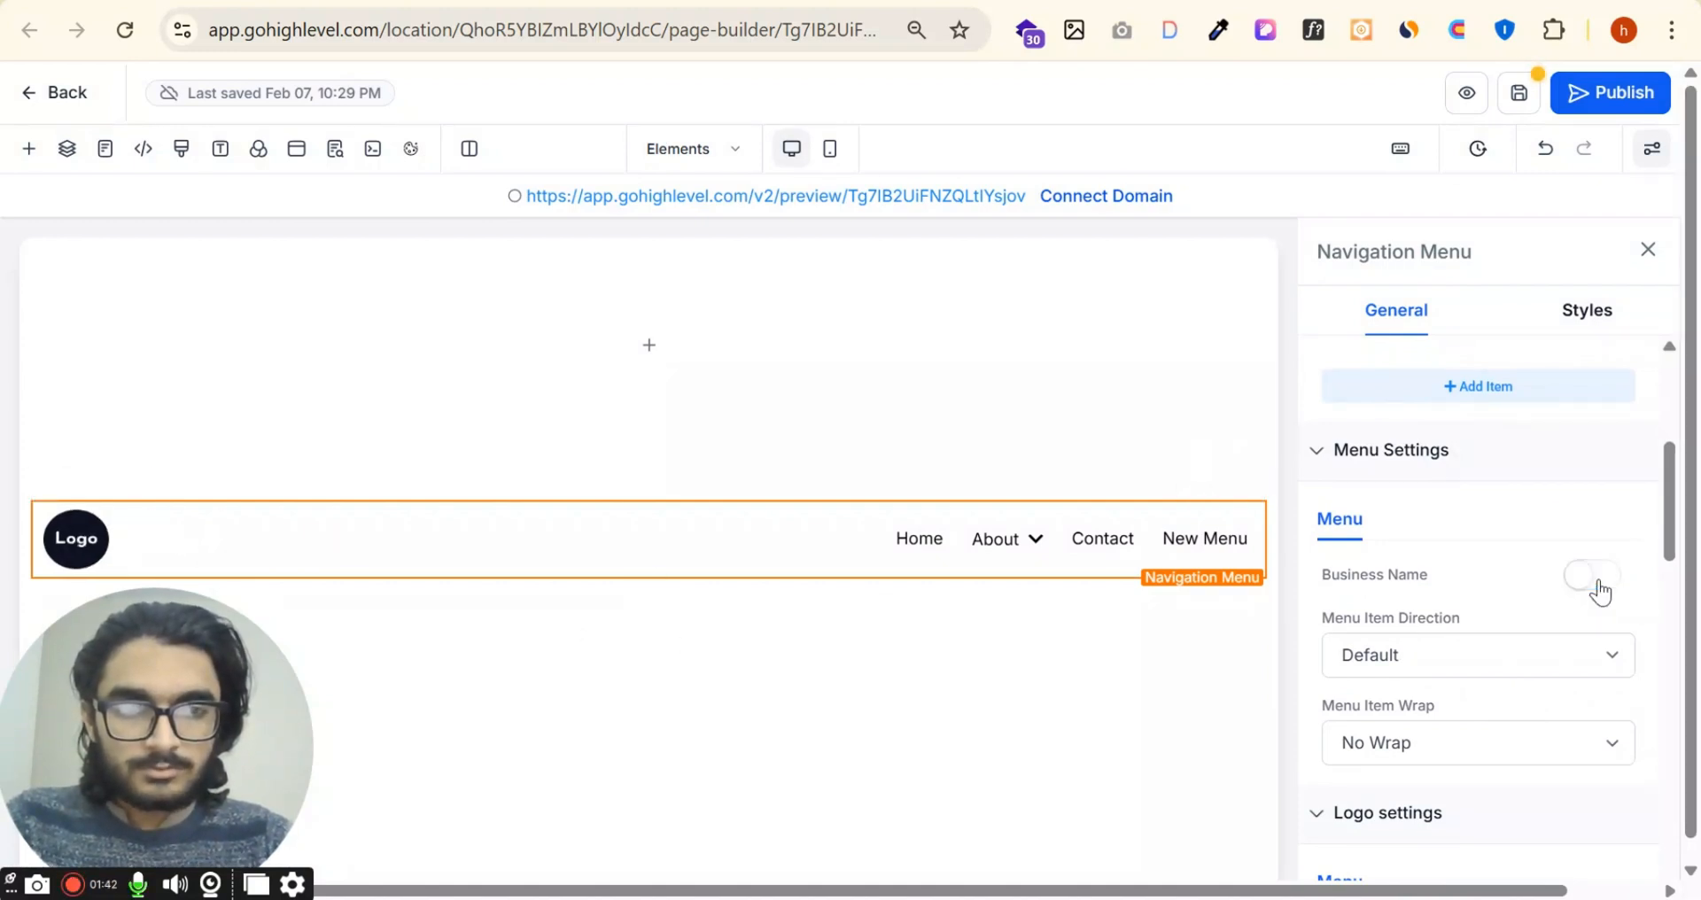
click(1600, 591)
click(1597, 589)
click(1598, 590)
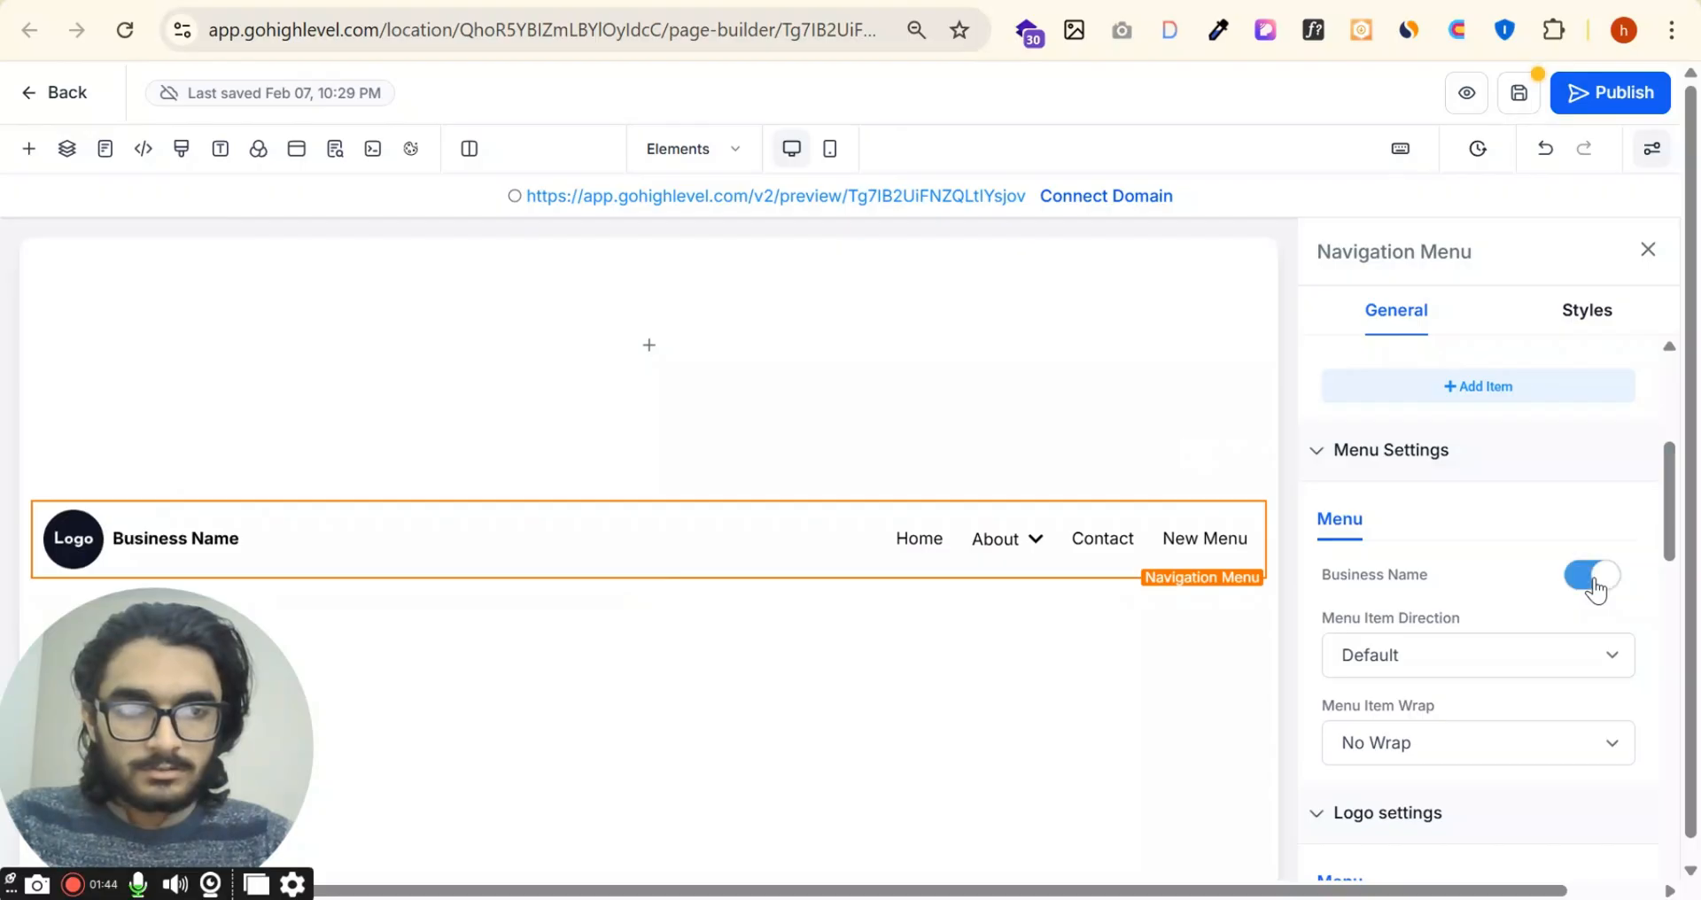
Step: Toggle the logo in the menu off and back on in the logo settings
scroll(1590, 583, down, 5)
click(1593, 541)
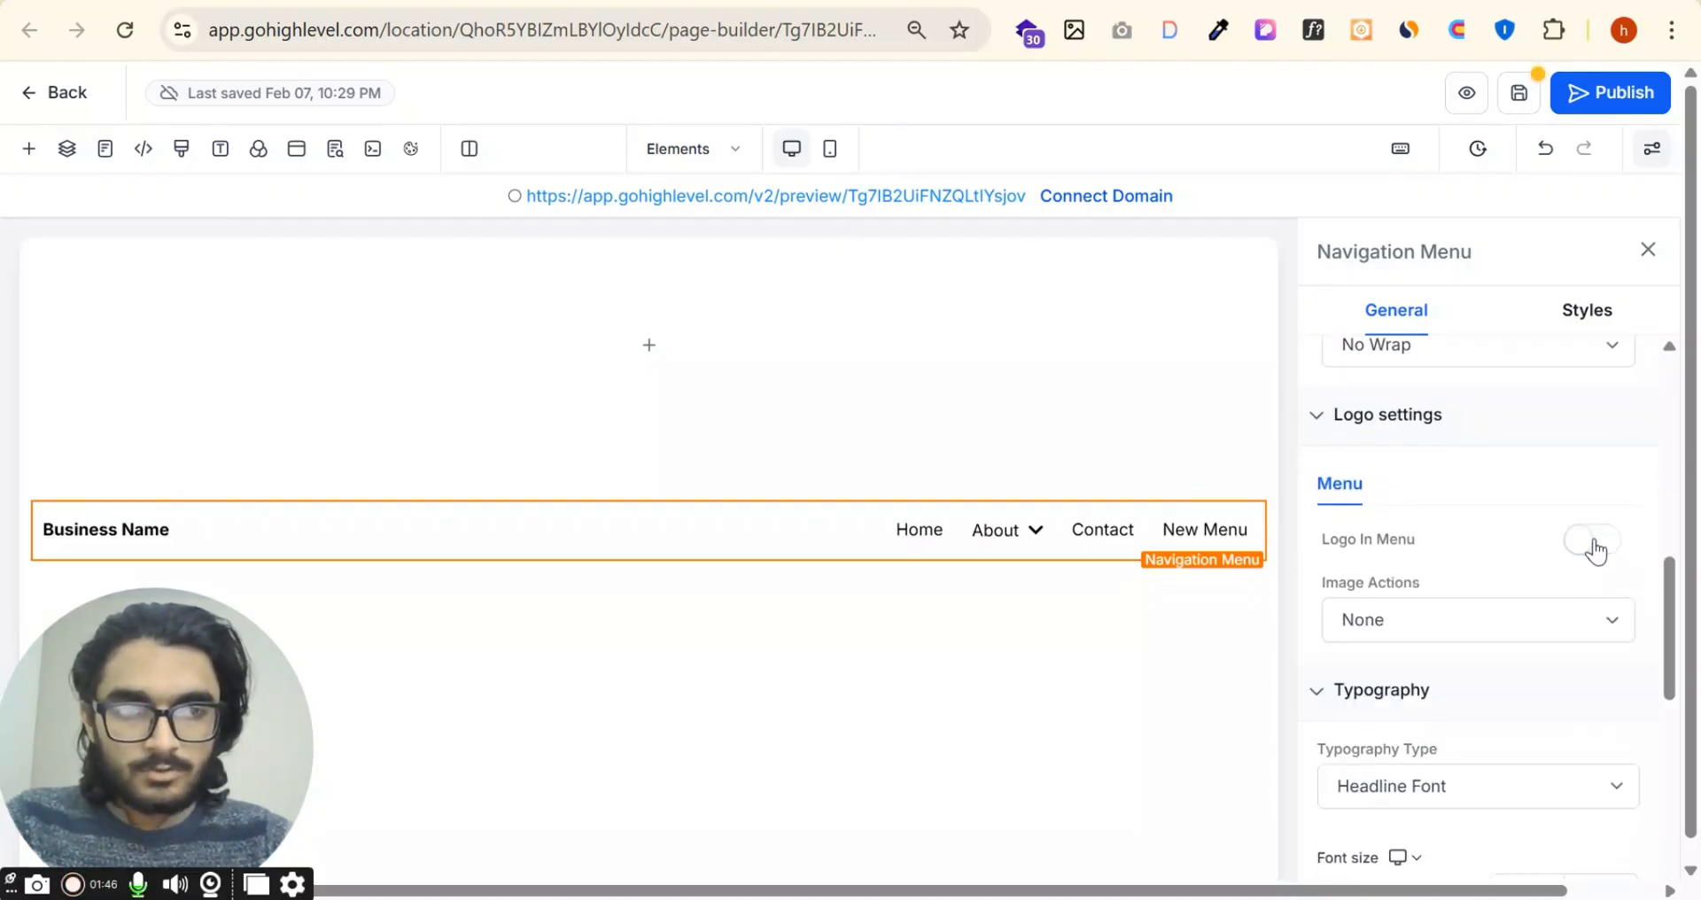
click(1594, 543)
click(1595, 543)
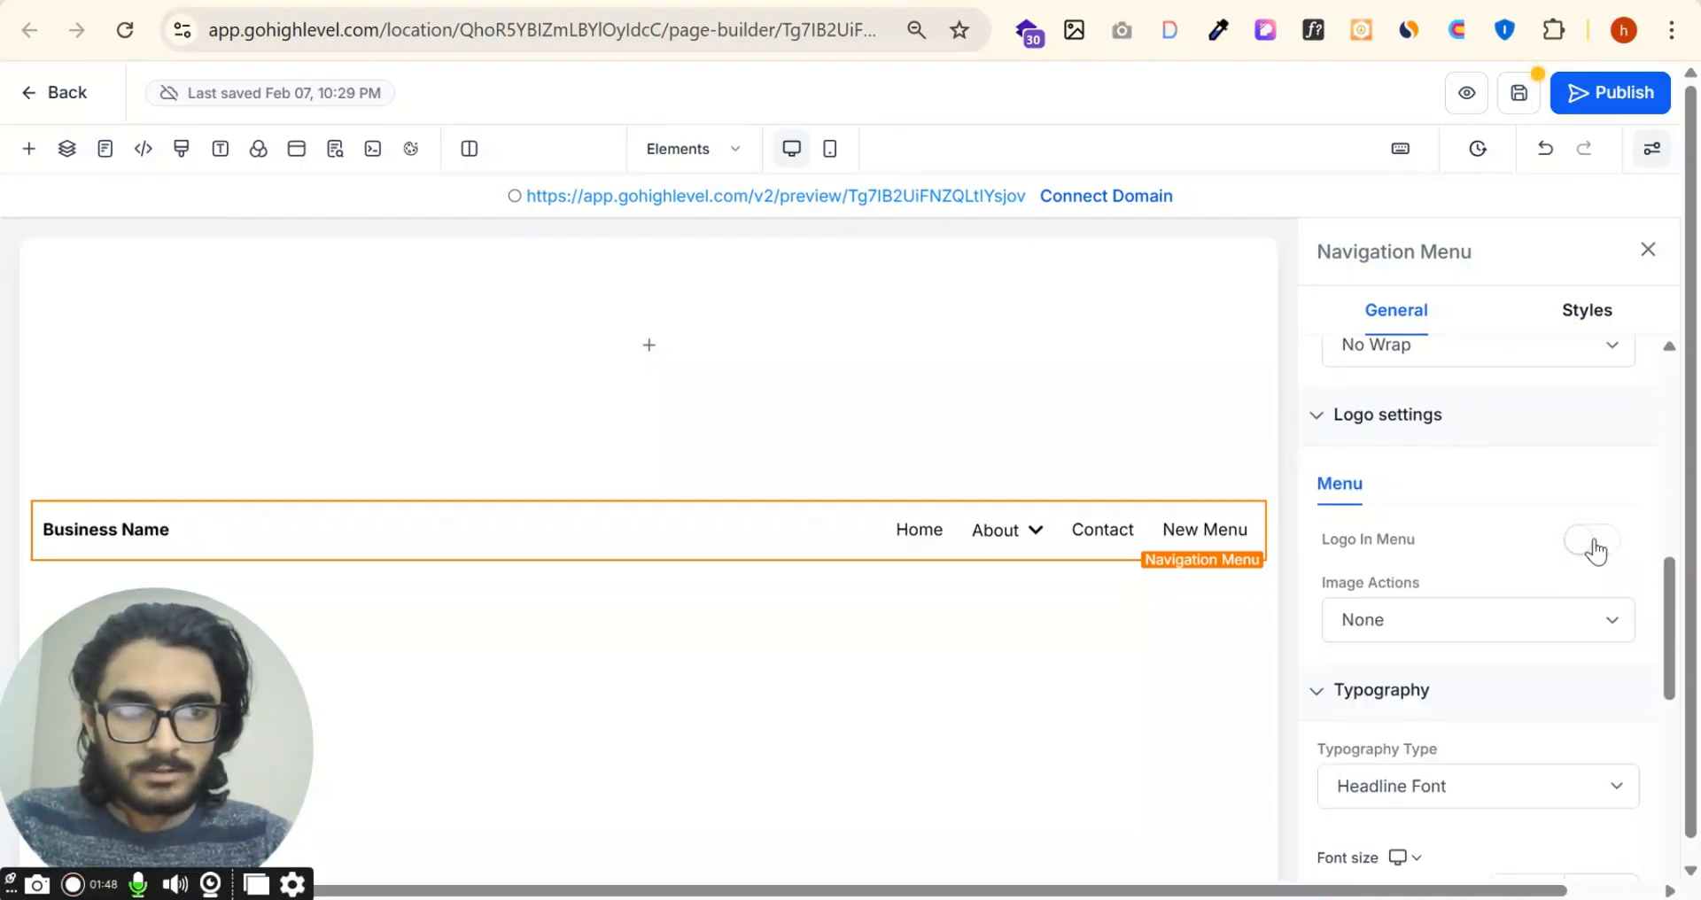
click(1595, 543)
click(1543, 567)
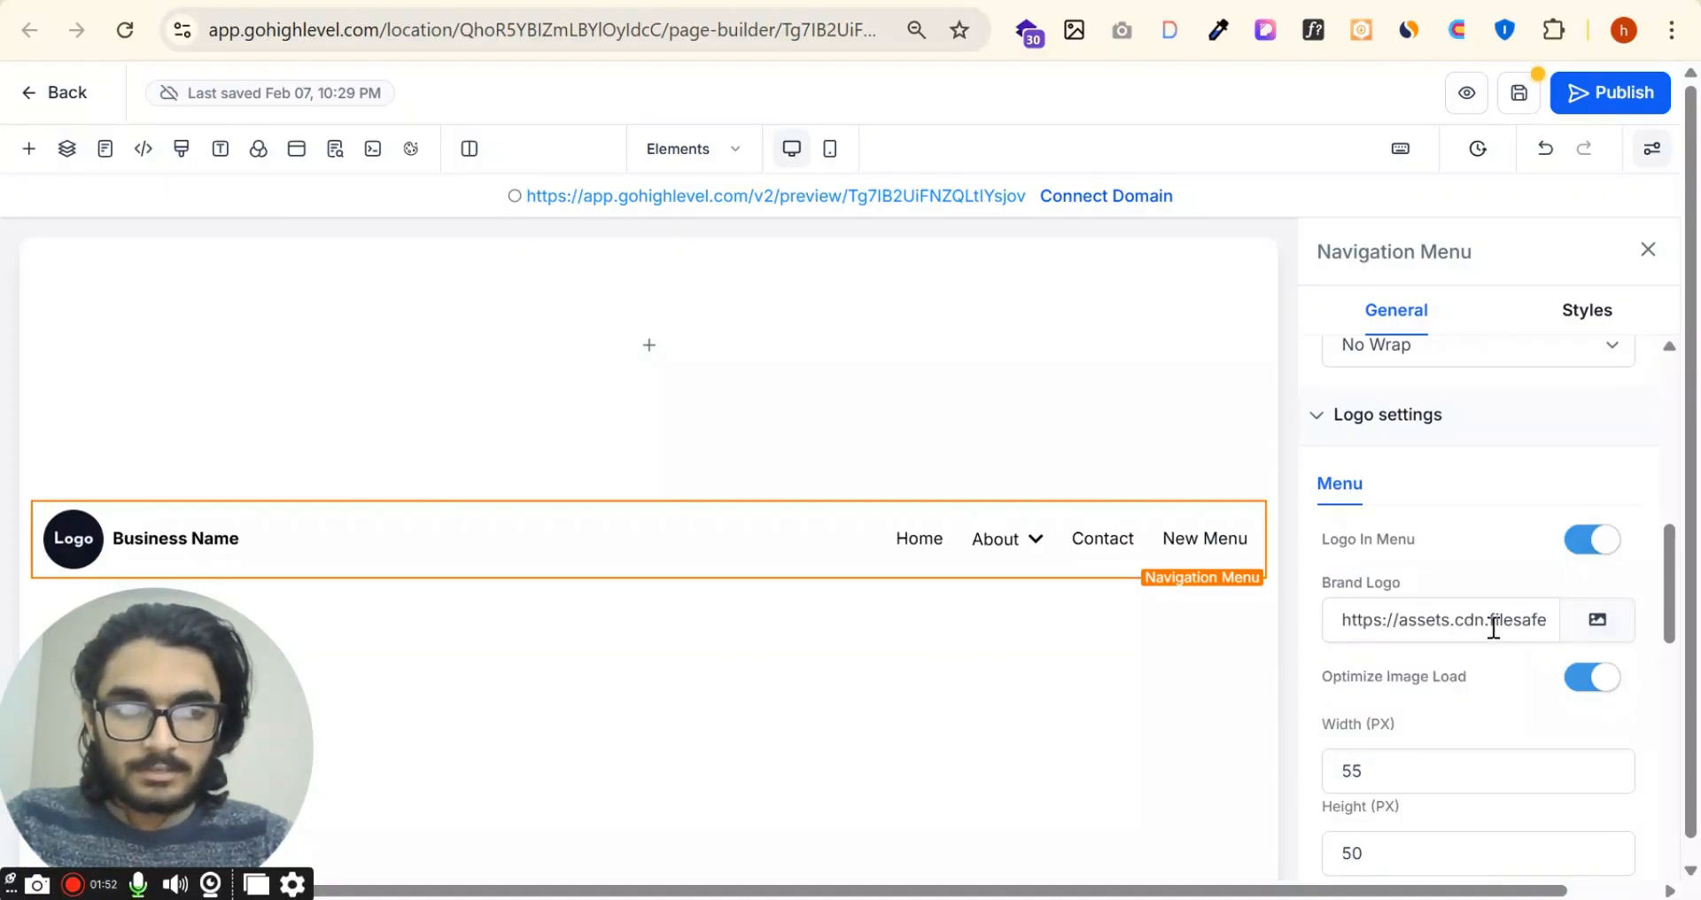
Step: Set the brand logo's width to 100 px
scroll(1492, 631, down, 3)
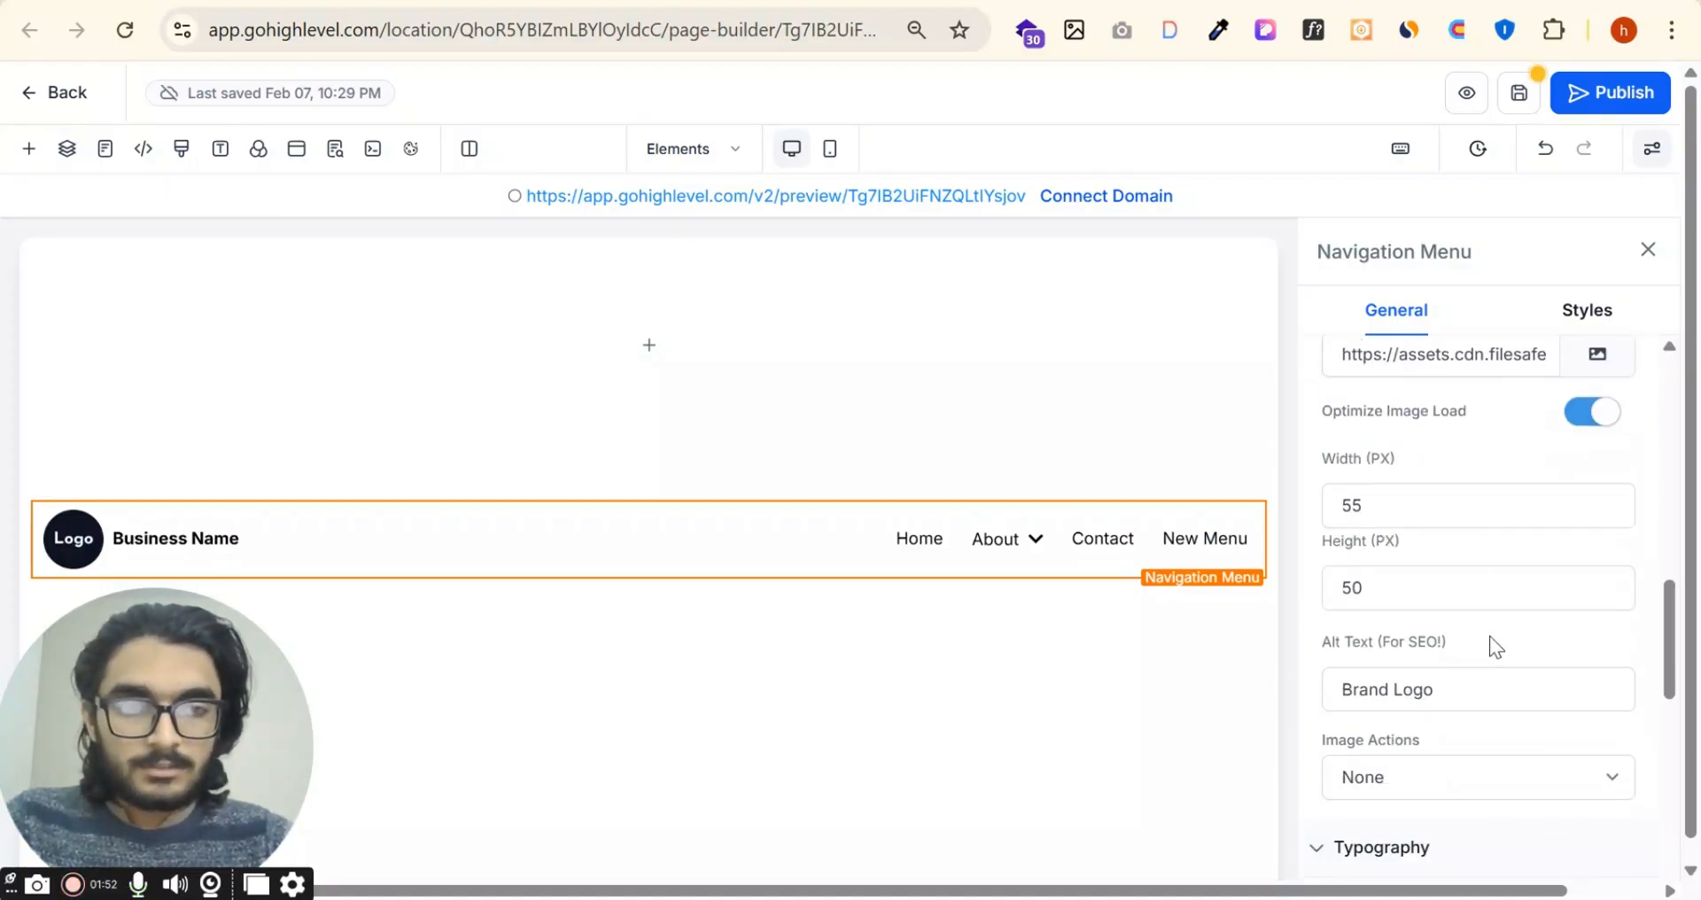
double_click(1383, 506)
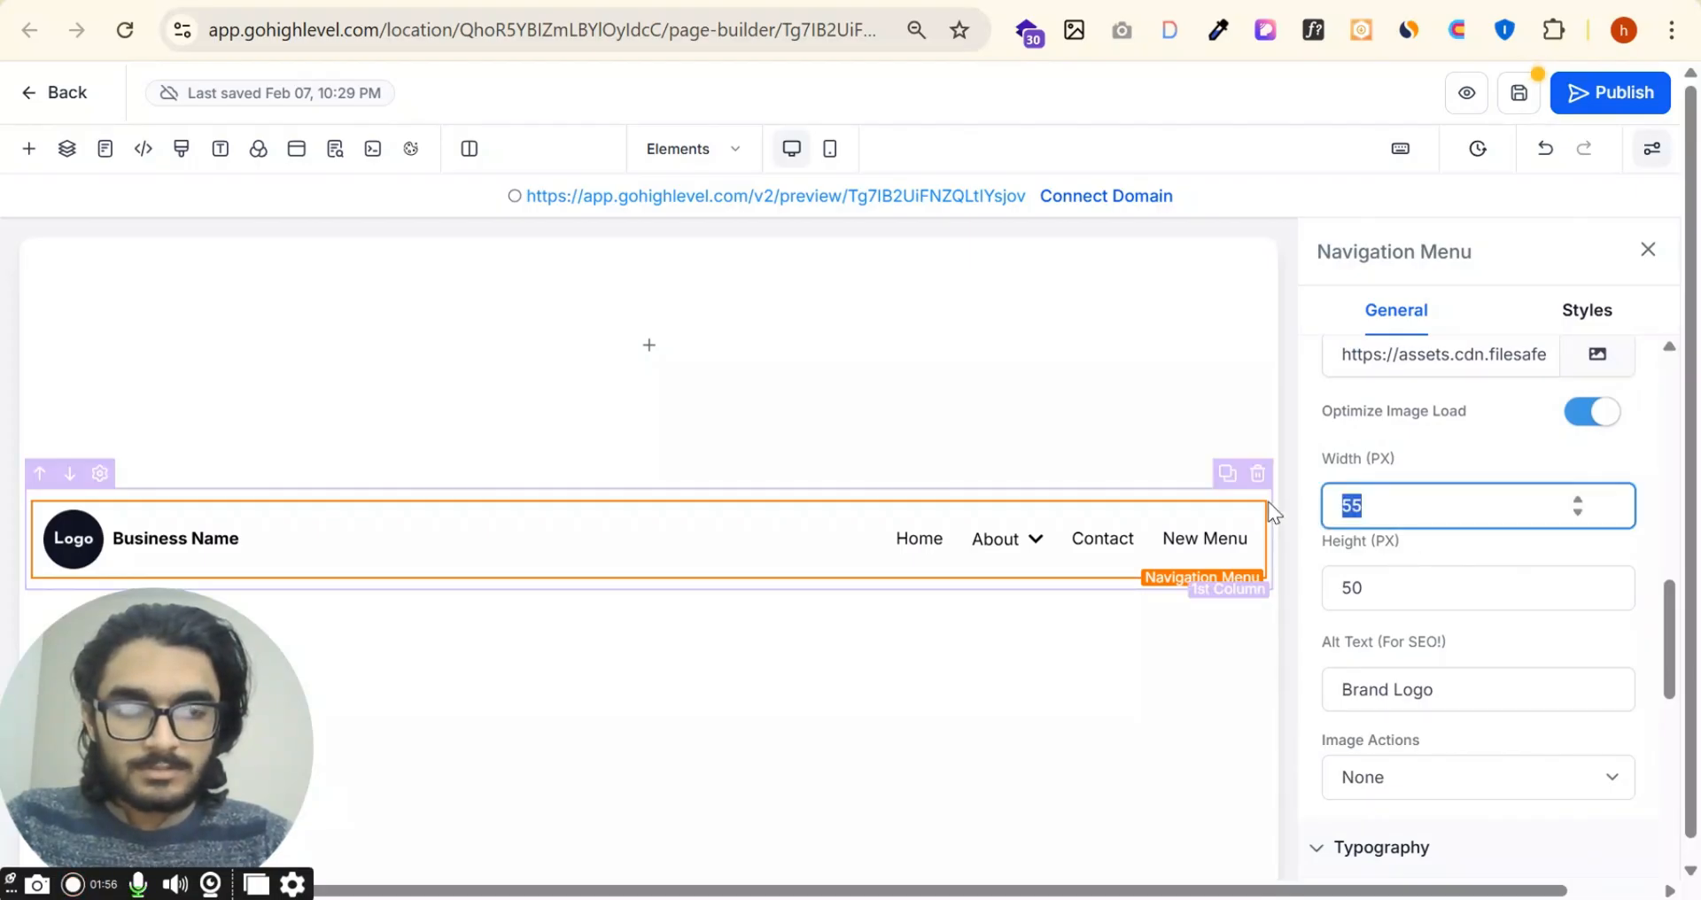
text(100)
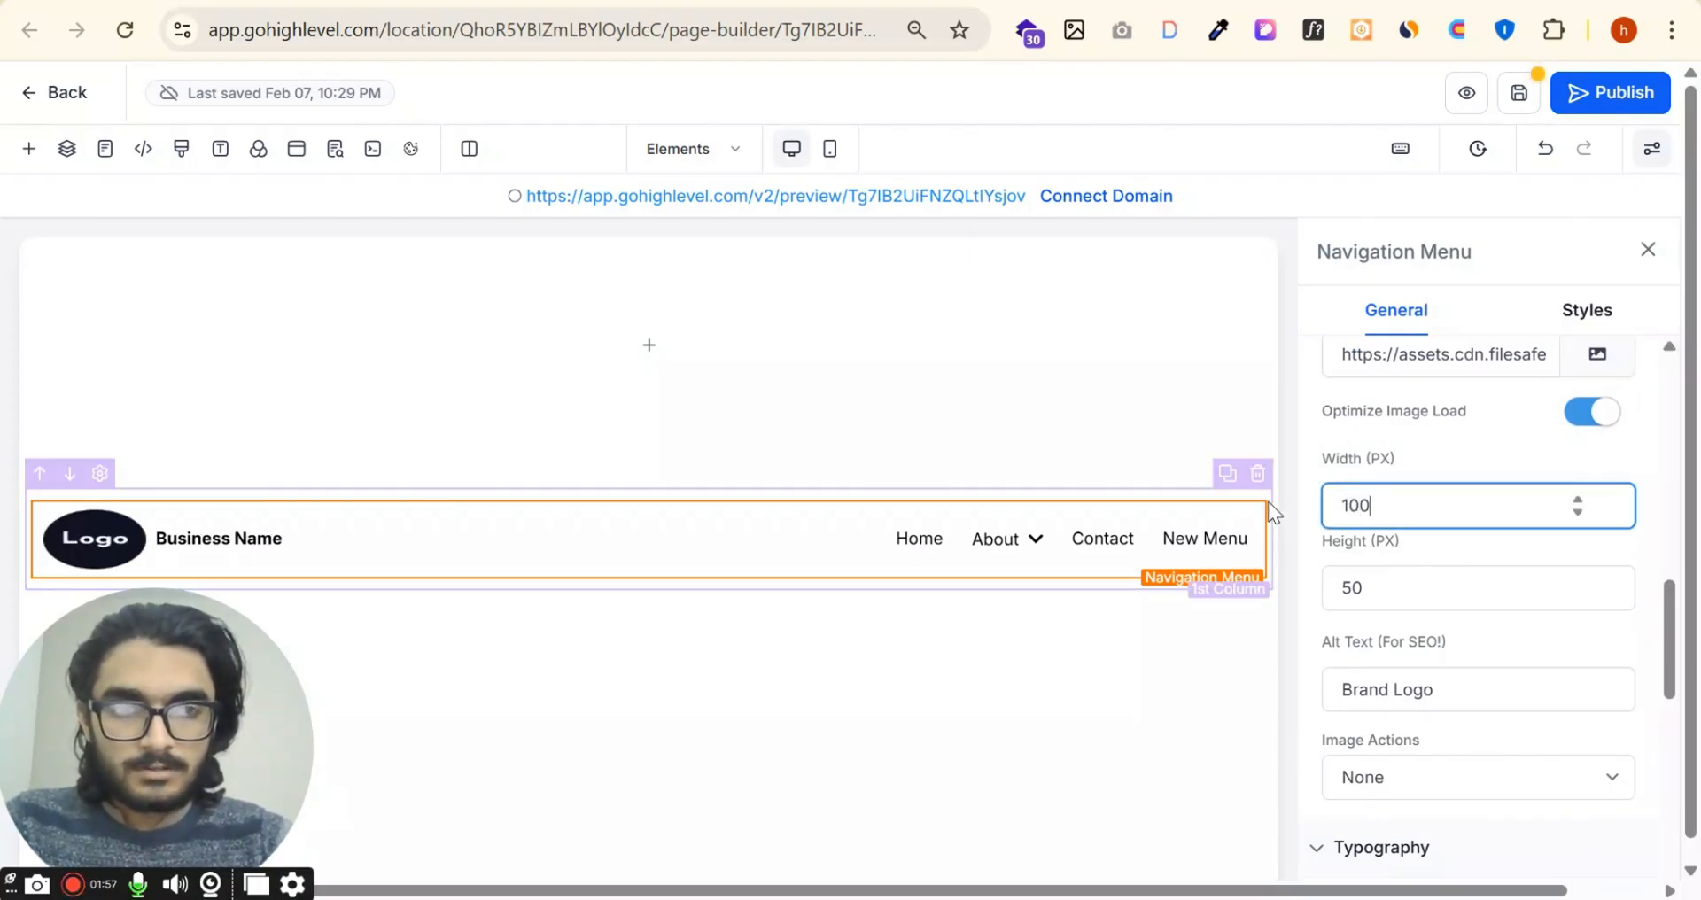
click(1497, 478)
scroll(1497, 478, down, 3)
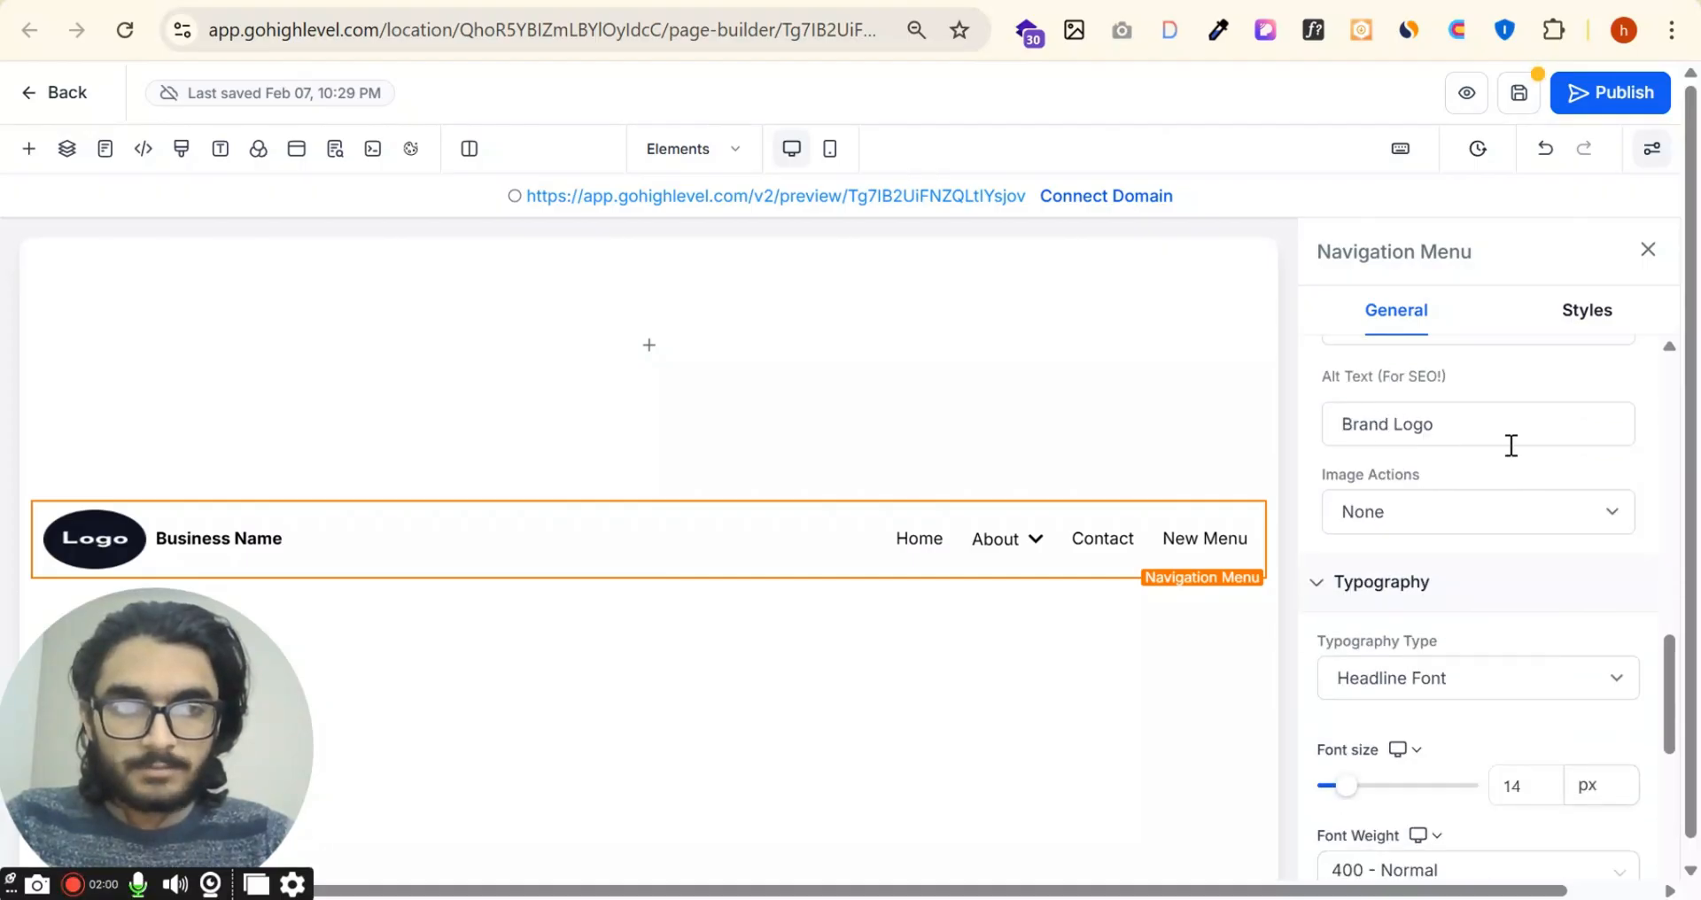
scroll(1452, 523, down, 2)
scroll(1396, 510, up, 3)
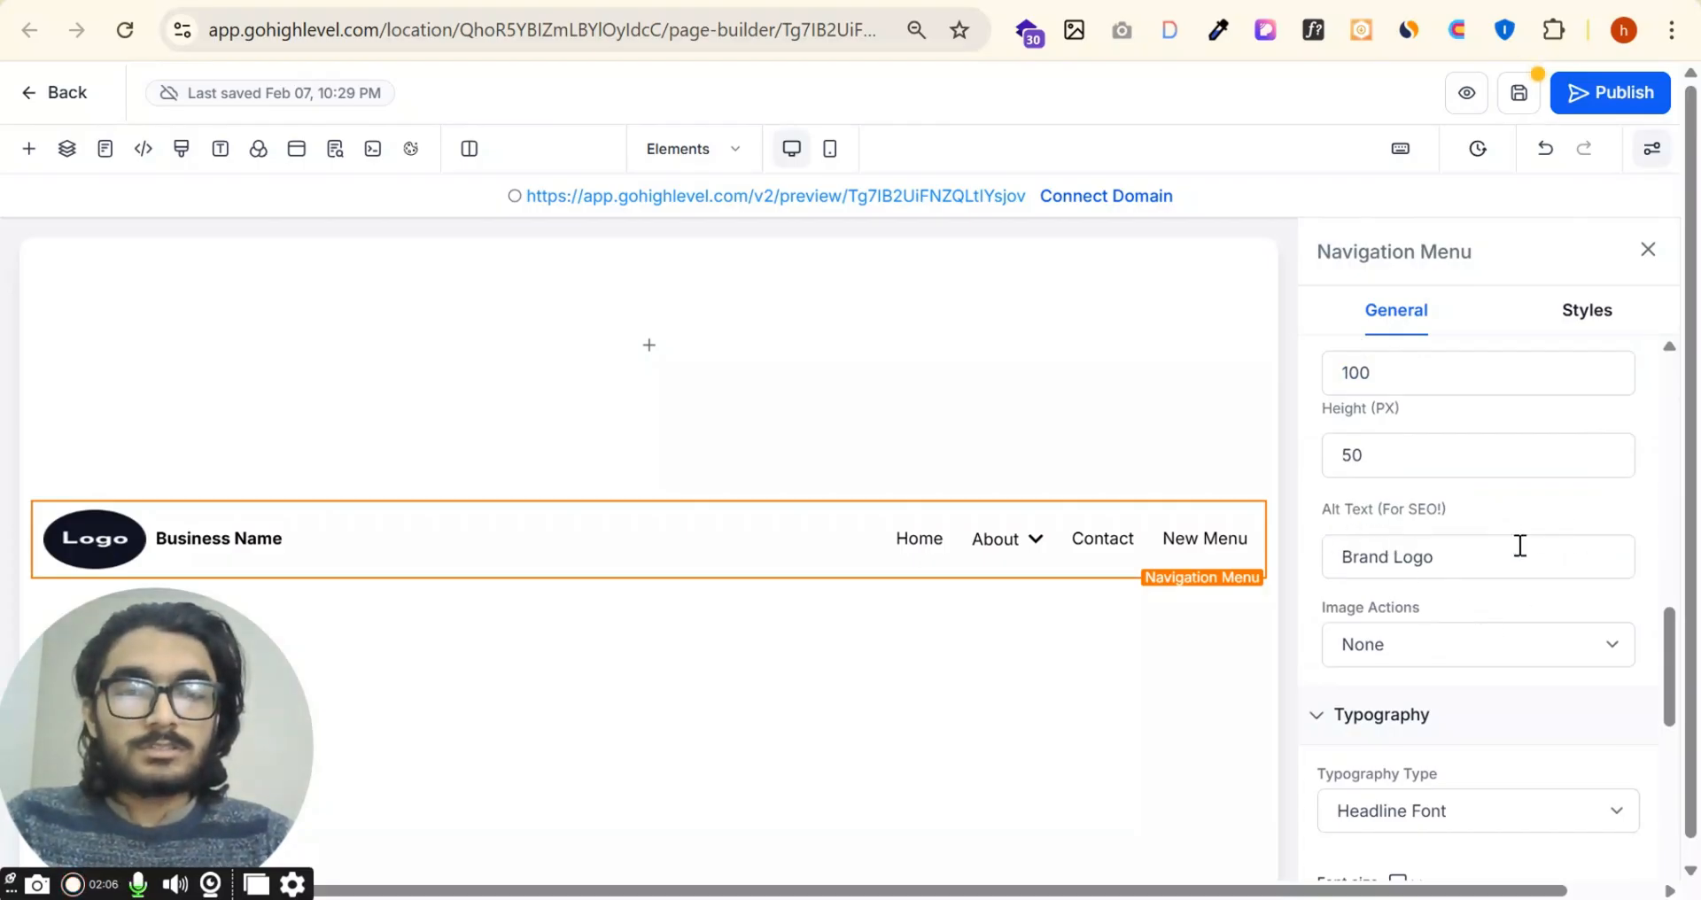
scroll(1513, 614, down, 2)
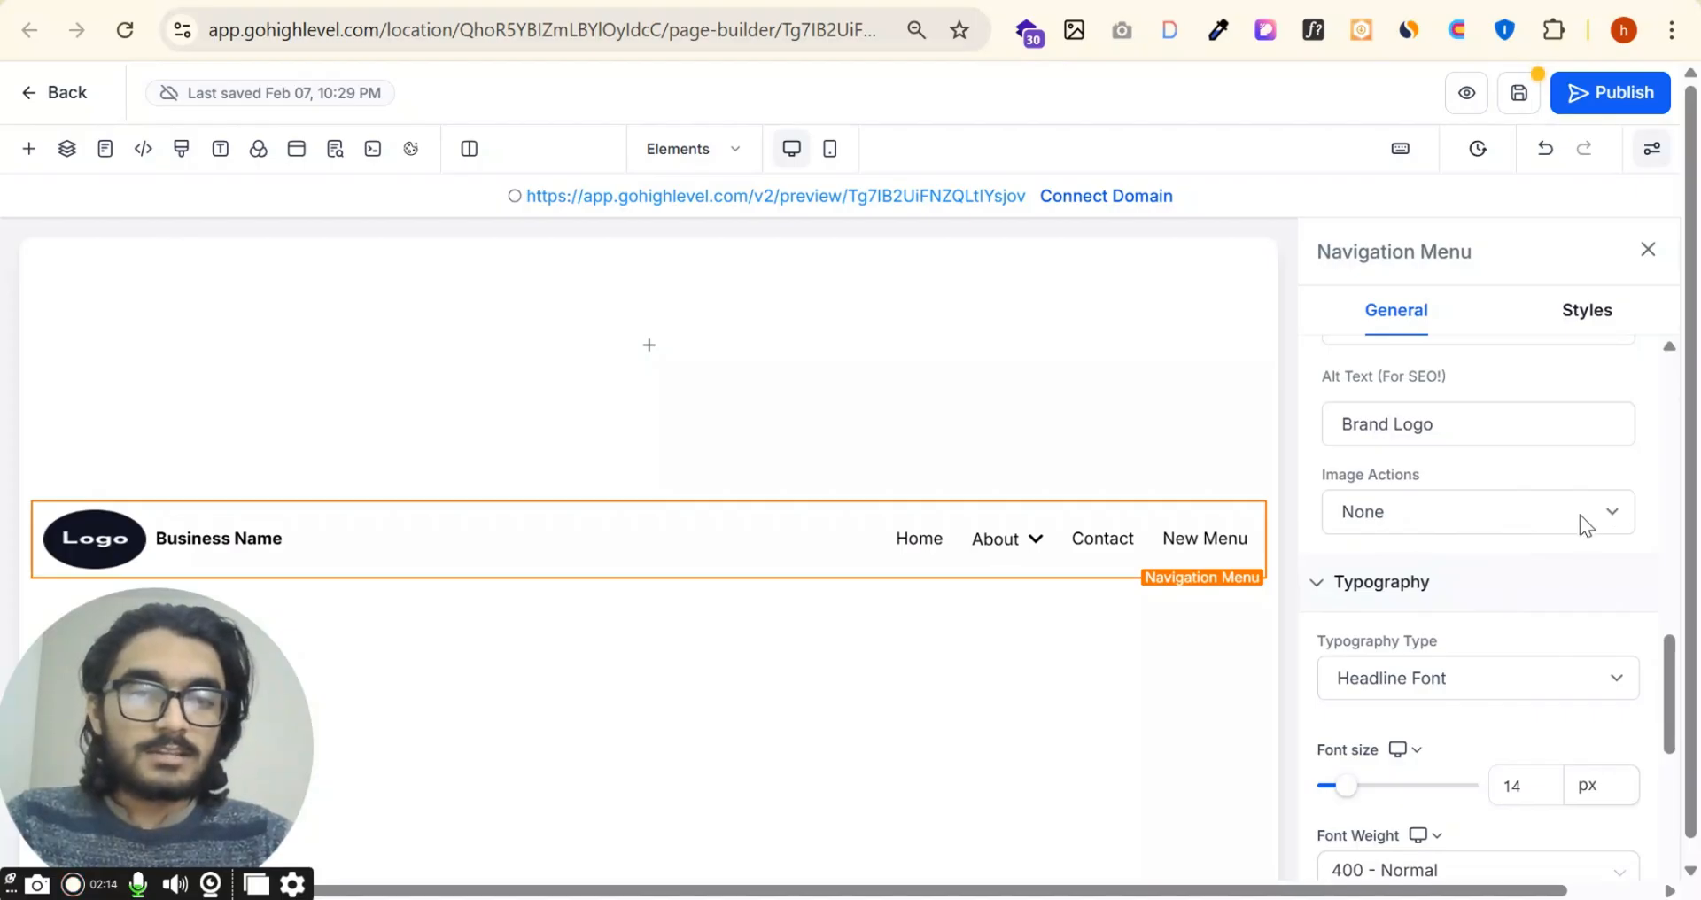
Step: Examine the image action, typography type, font weight, letter spacing and icon options in the navigation menu's general settings
click(1580, 513)
click(1517, 533)
scroll(1516, 514, down, 2)
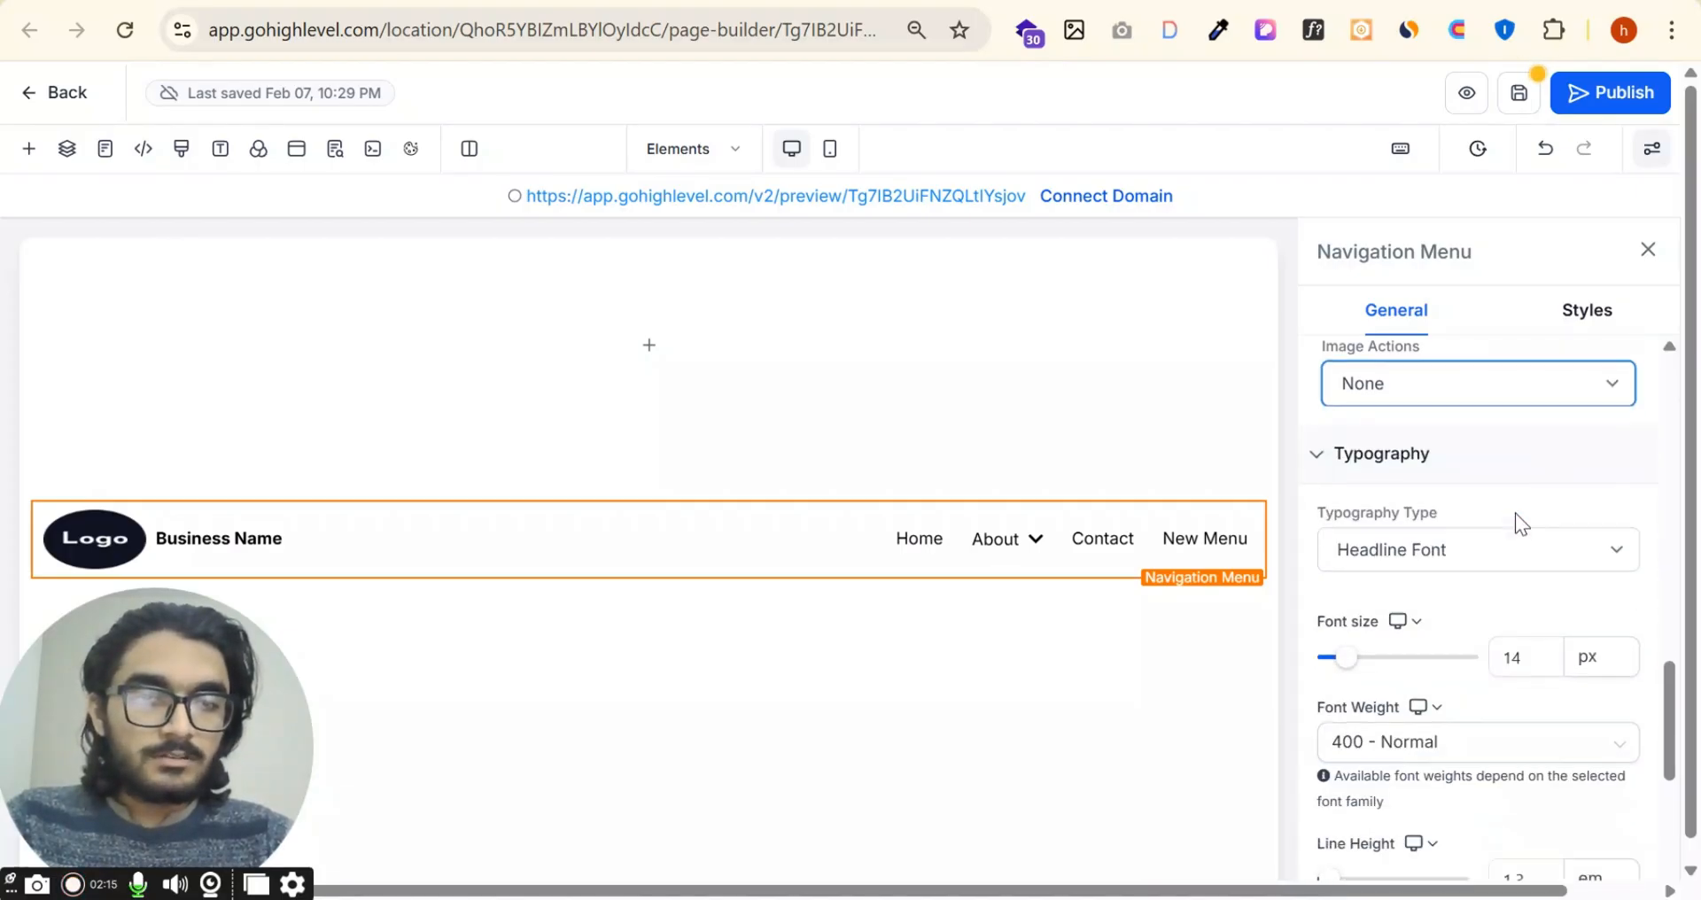
click(1465, 546)
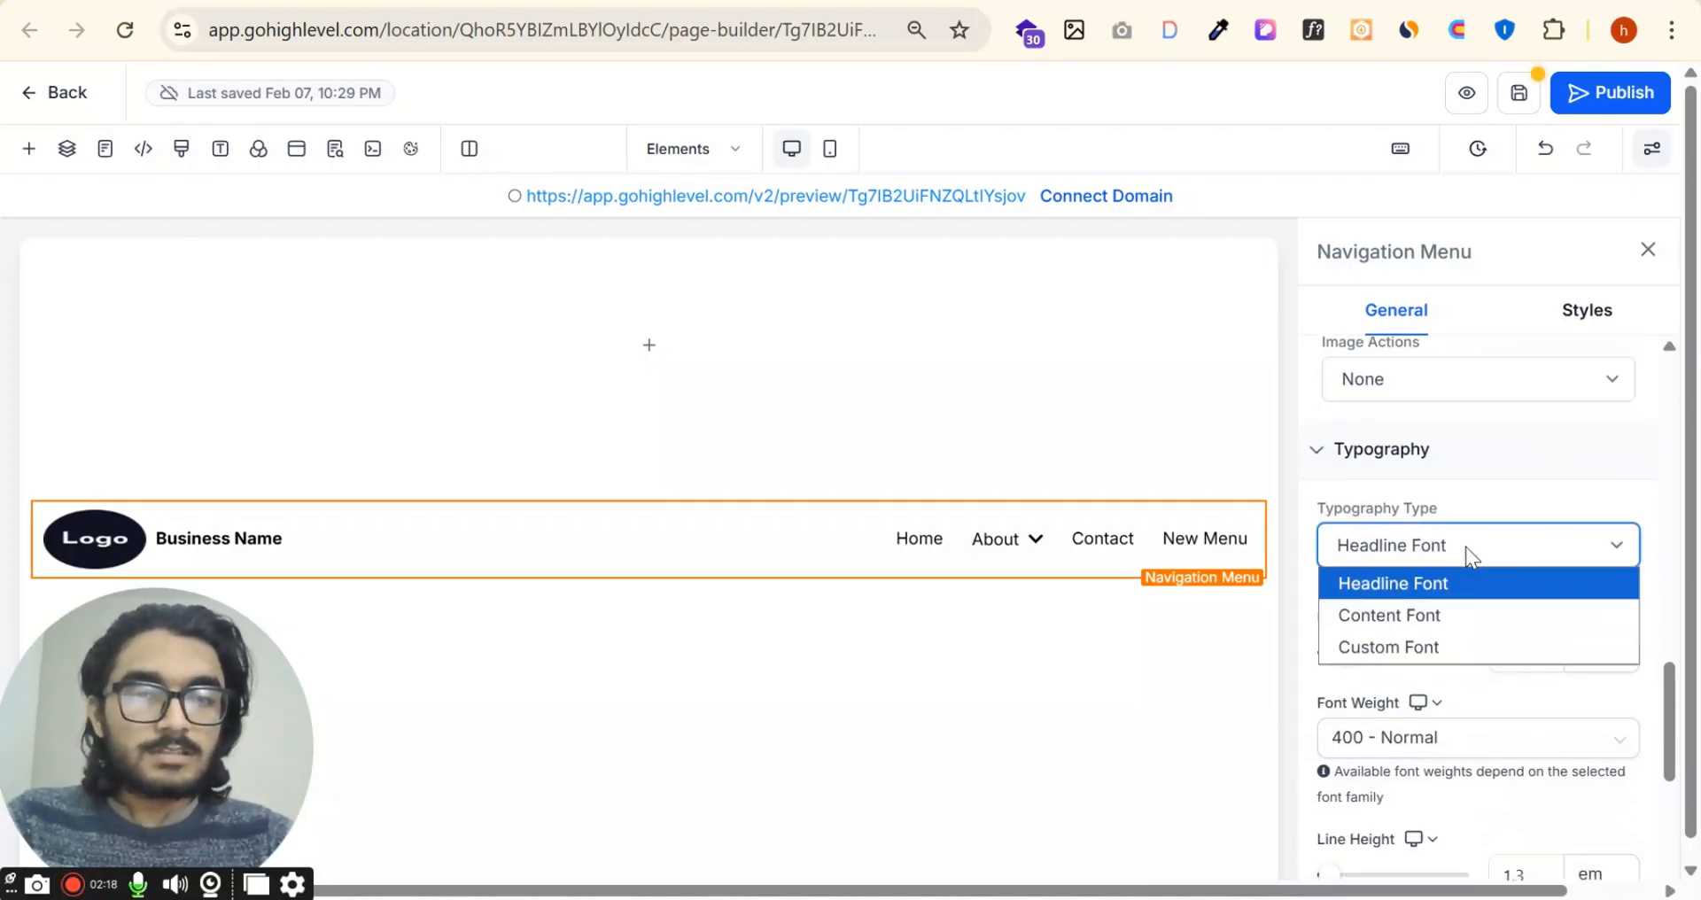
click(1465, 546)
scroll(1465, 548, down, 1)
scroll(1465, 548, down, 1)
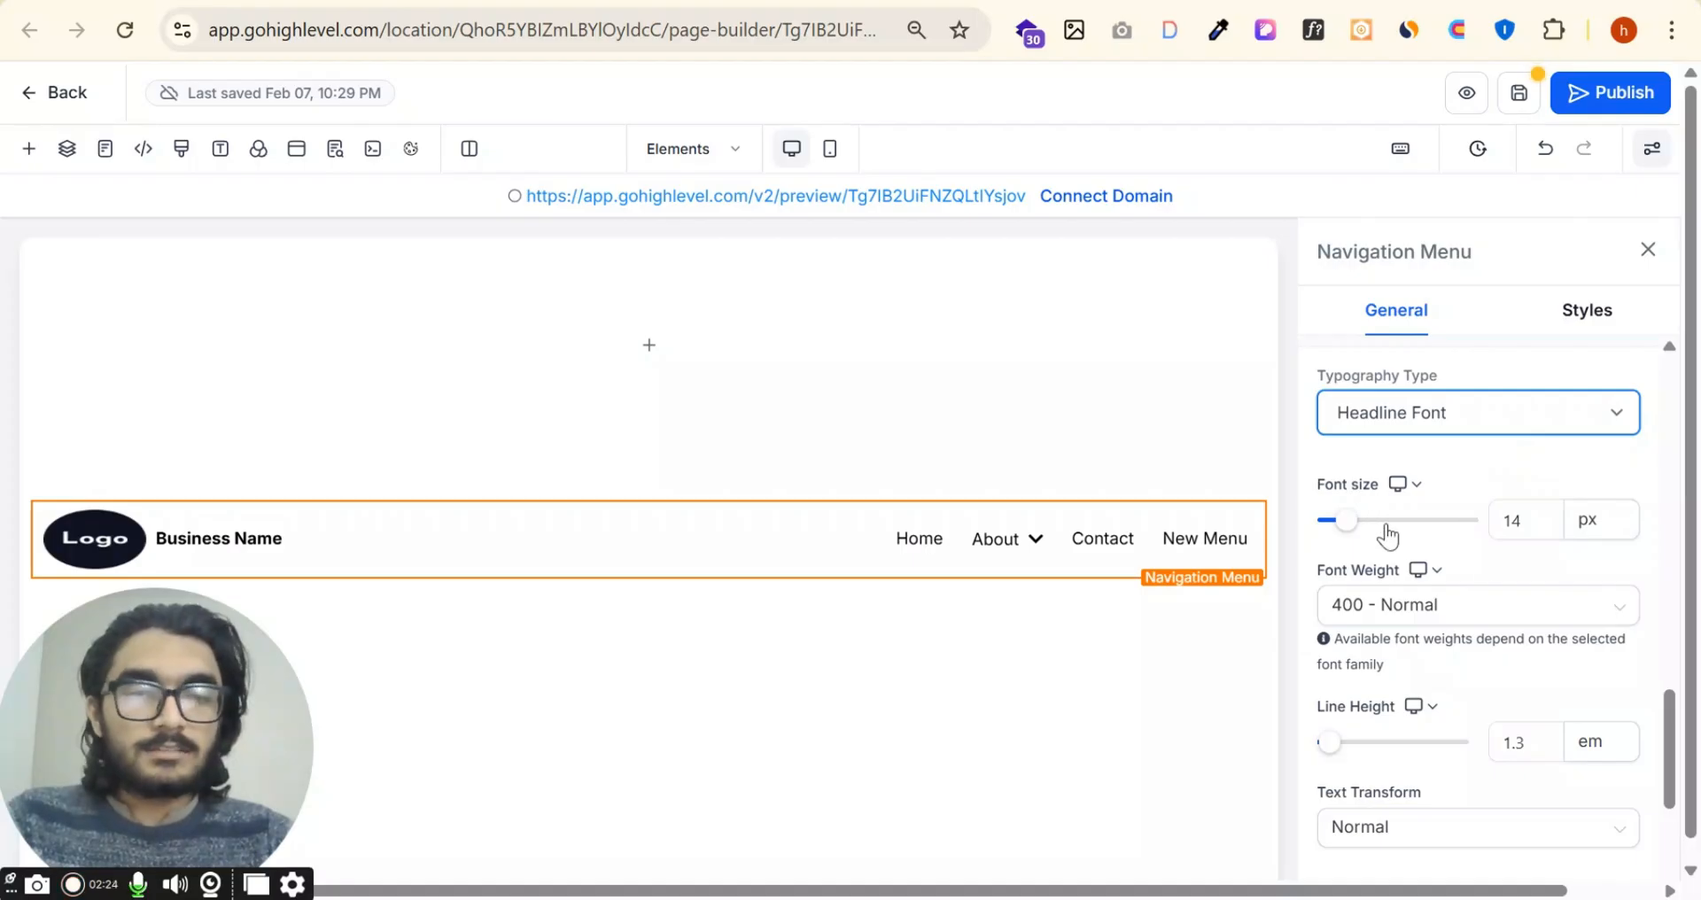
click(1471, 610)
click(1471, 610)
scroll(1333, 634, down, 2)
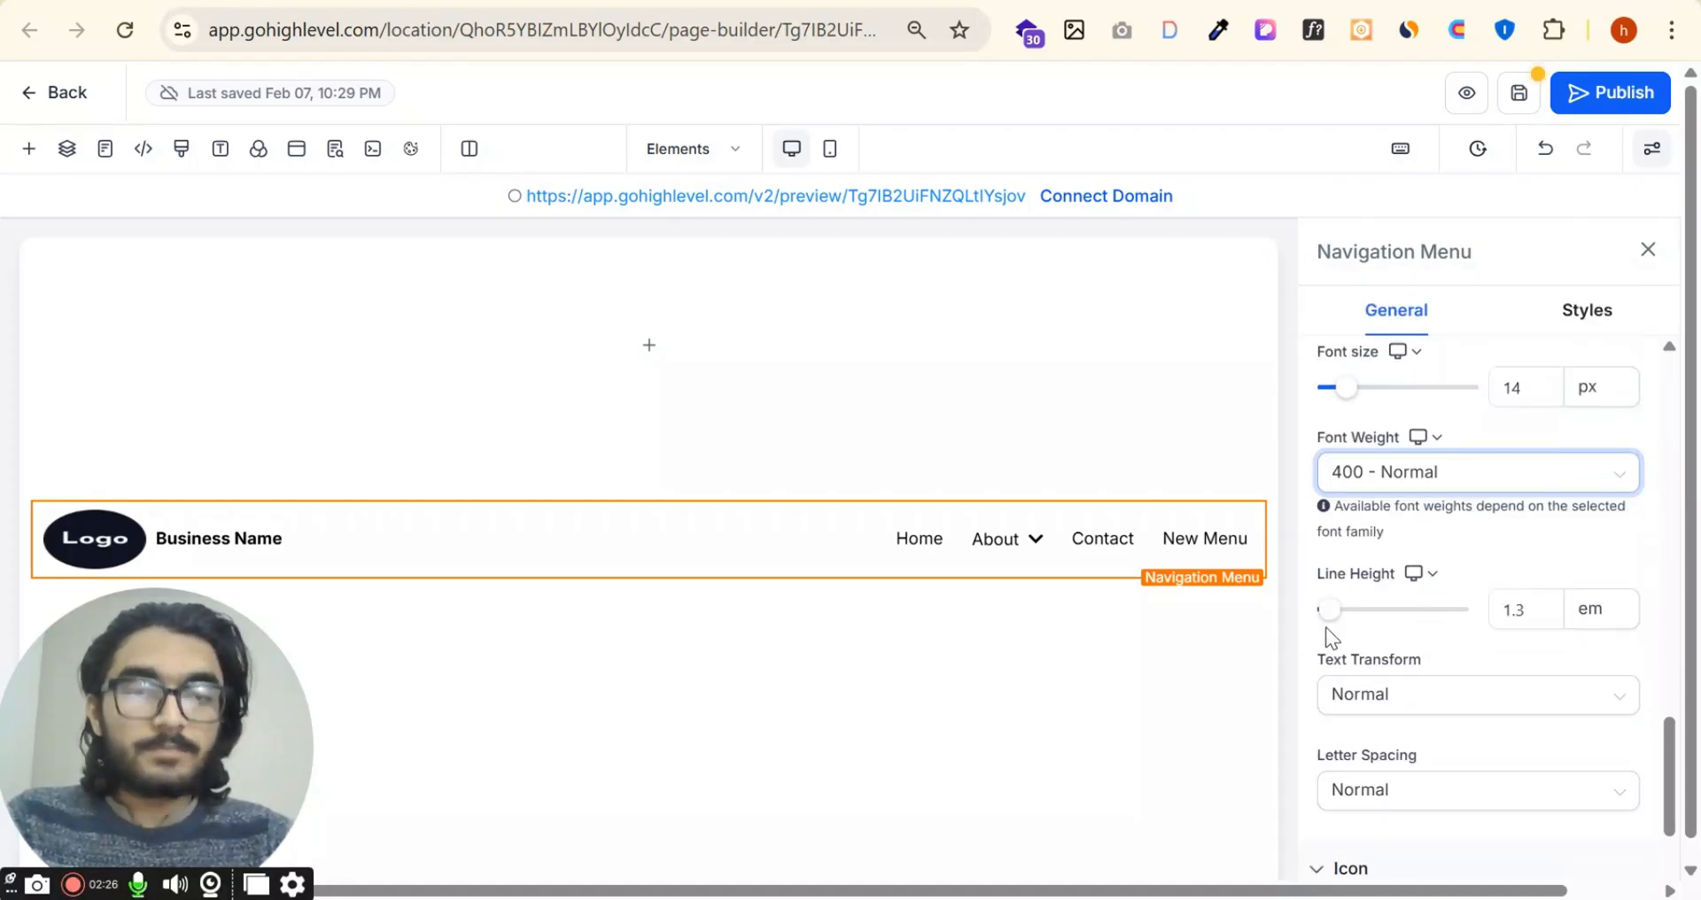
scroll(1414, 633, down, 2)
scroll(1453, 563, down, 2)
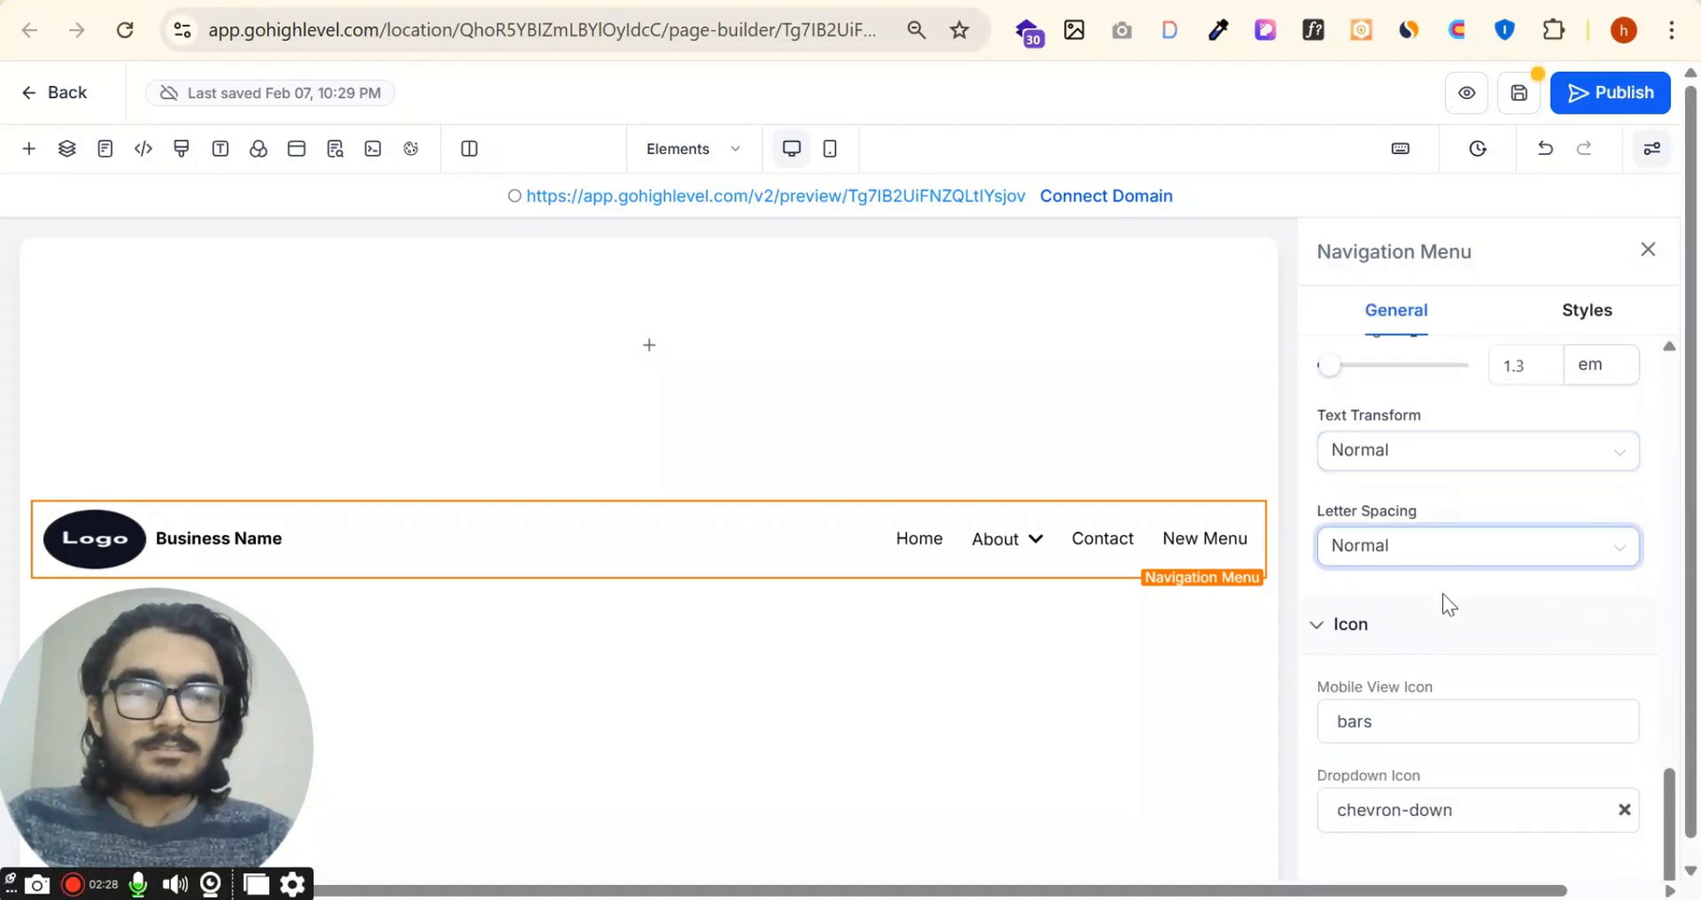
Step: Align the menu items to the right in the style settings and set the menu item spacing to 42 px
click(1602, 314)
scroll(1417, 559, down, 3)
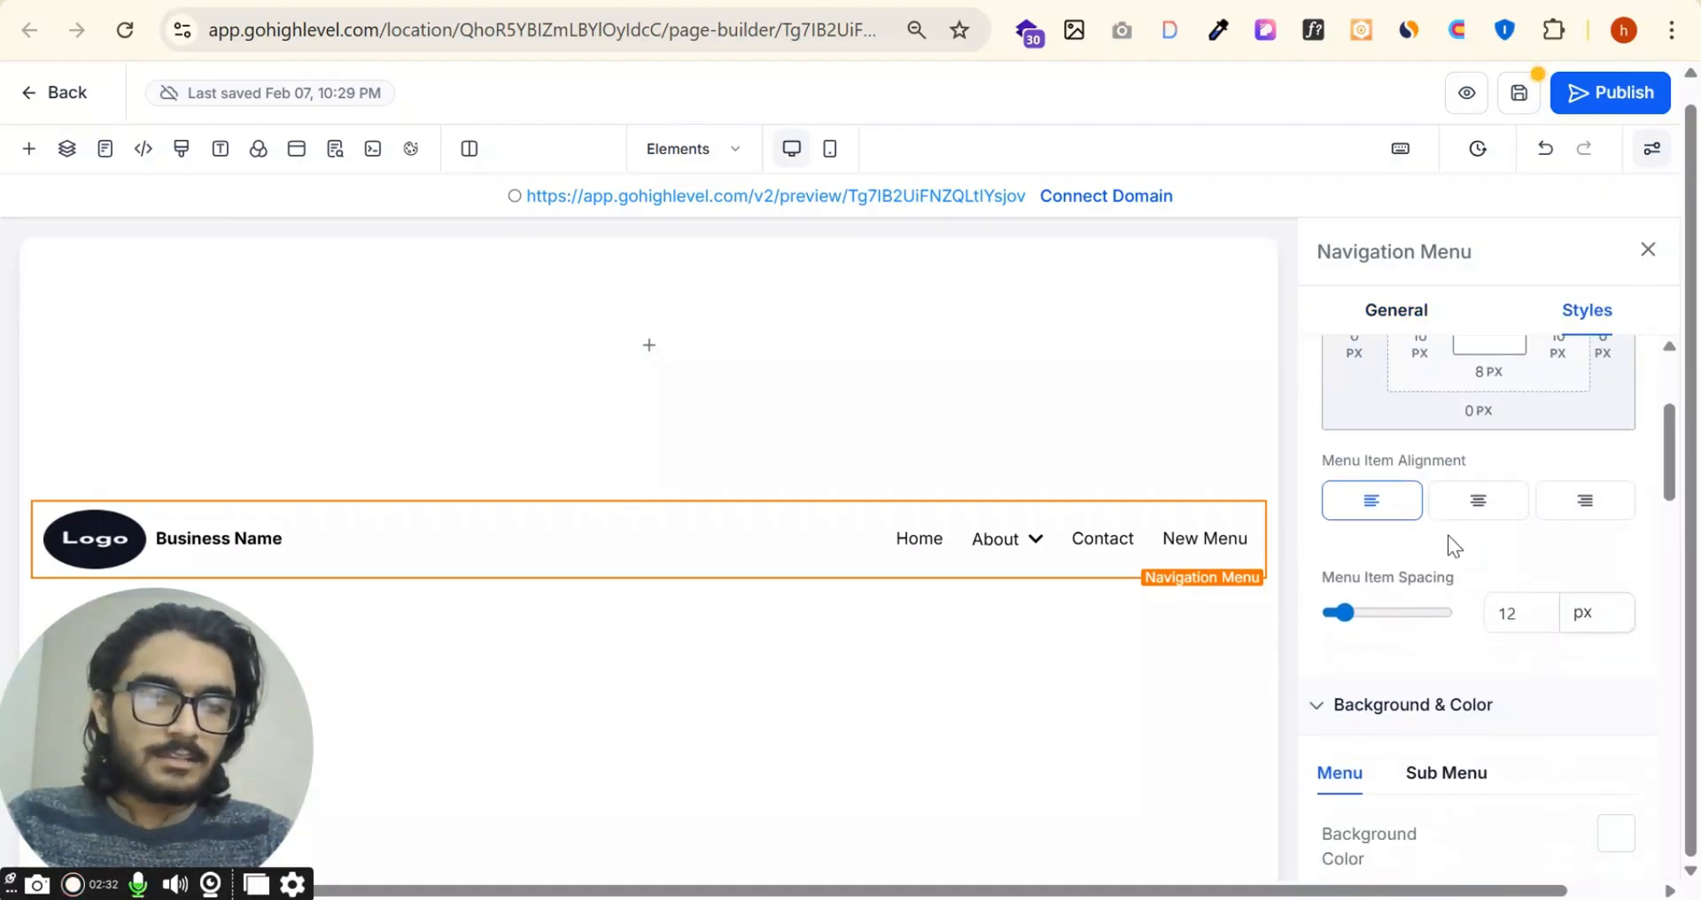
click(1497, 507)
click(1595, 506)
scroll(1395, 592, down, 2)
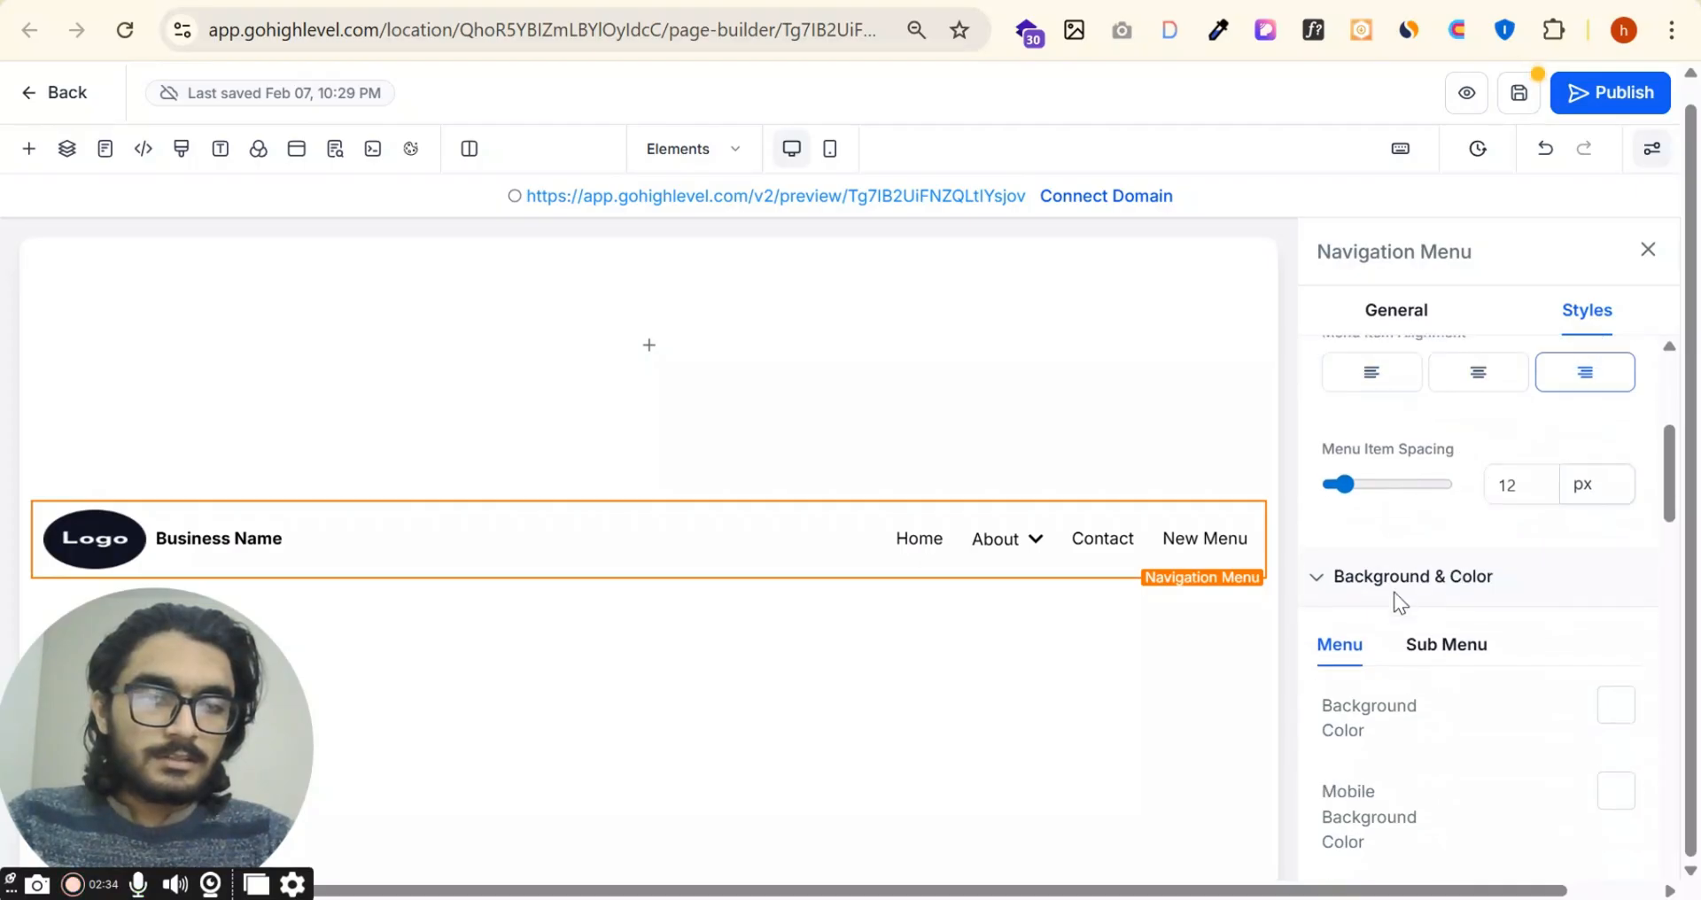
mouse_move(1344, 483)
mouse_down()
mouse_move(1407, 484)
mouse_move(1353, 480)
mouse_move(1378, 480)
mouse_up()
scroll(1471, 592, down, 2)
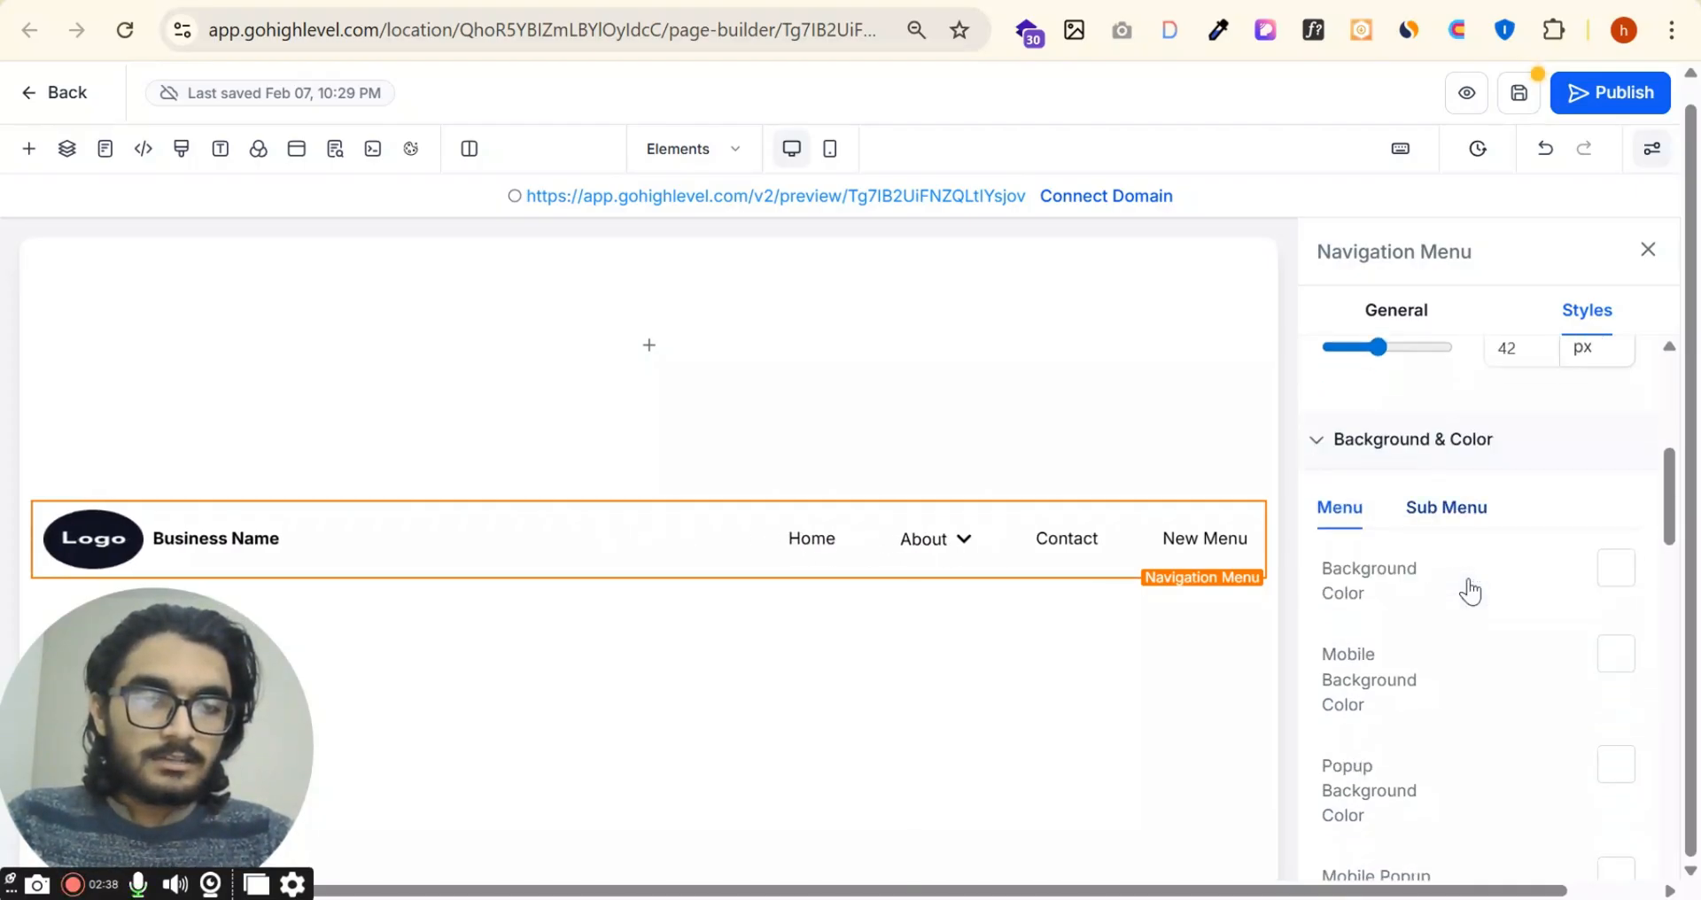
Step: Set the menu's background color to the brand color dark yellow
scroll(1471, 591, down, 2)
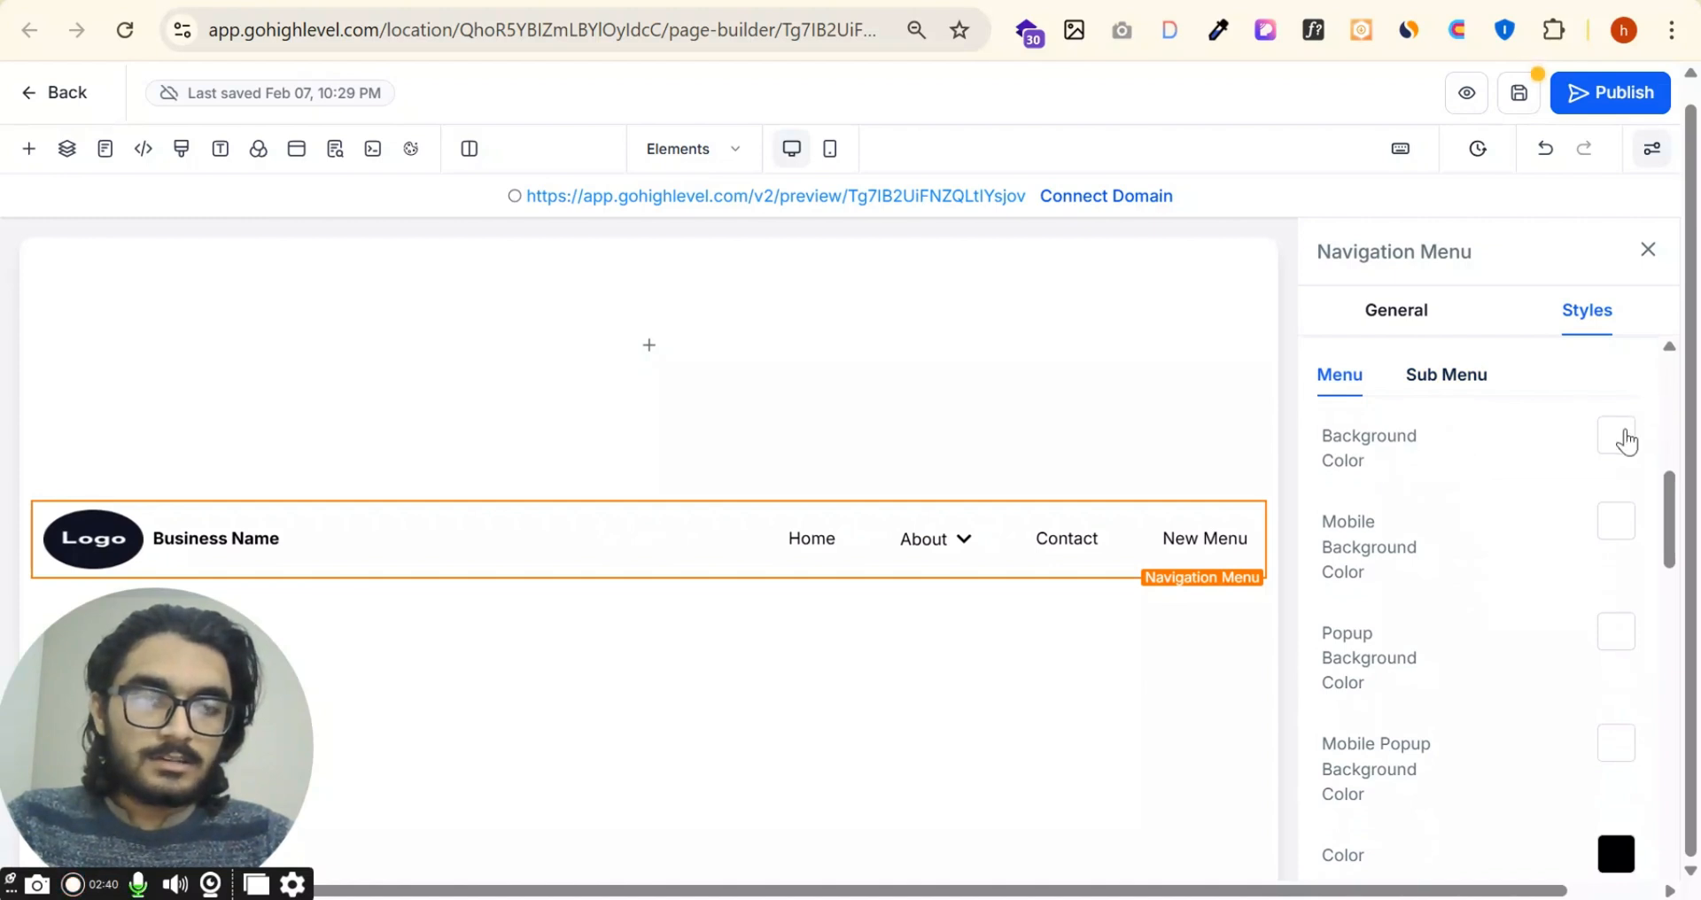
click(1616, 436)
click(1284, 521)
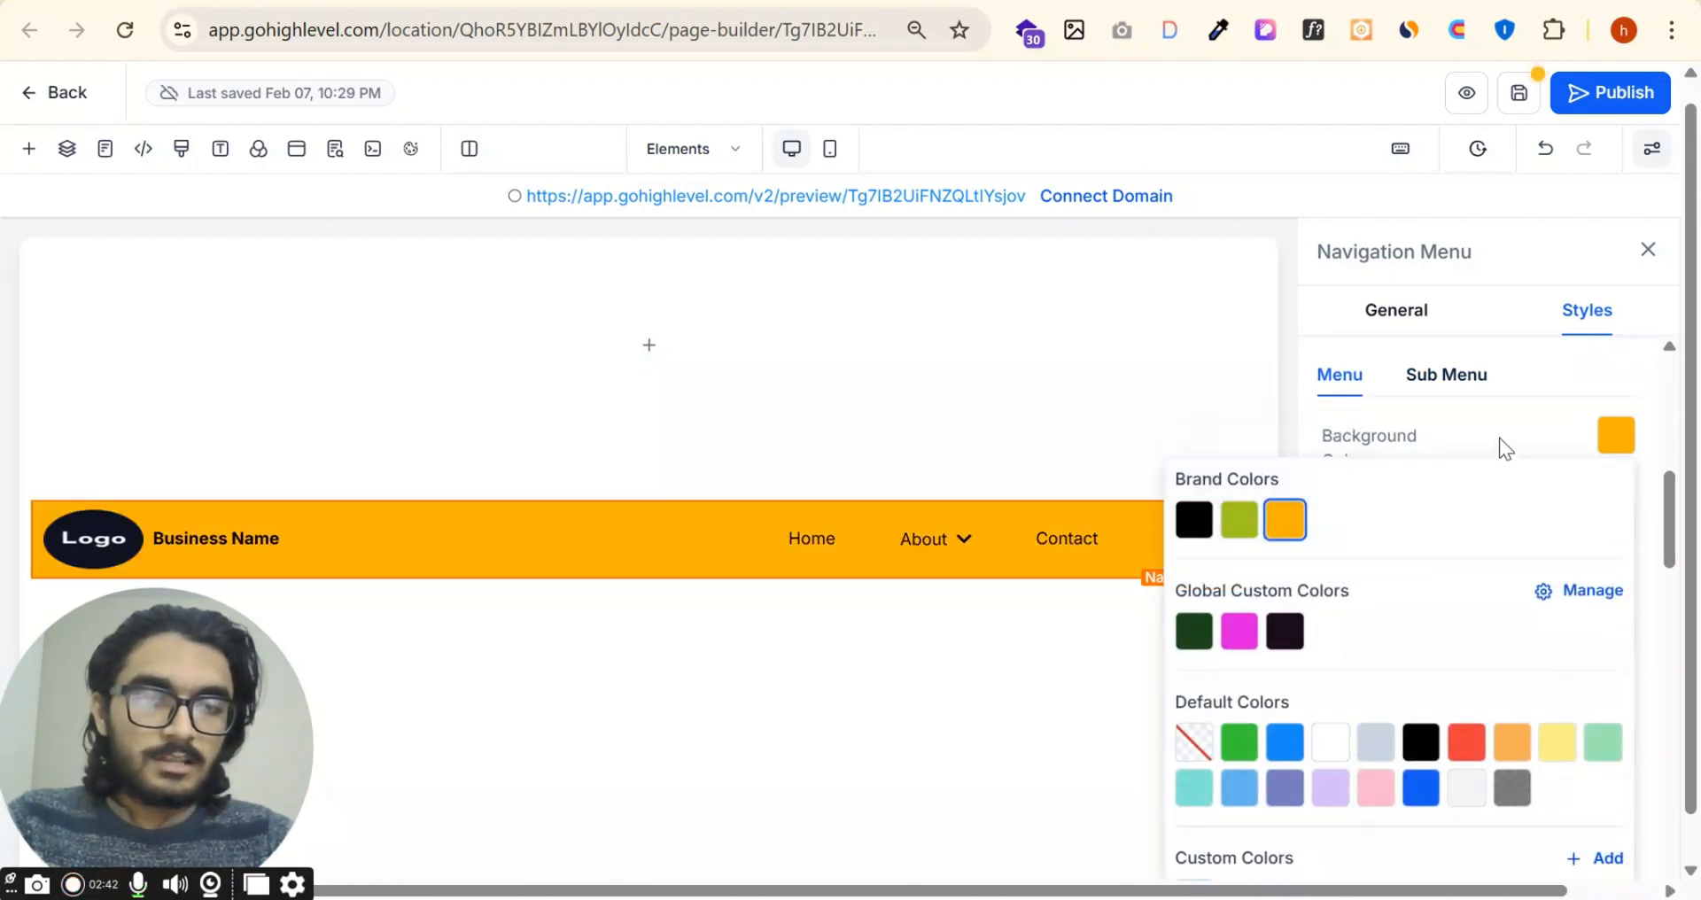
click(1500, 438)
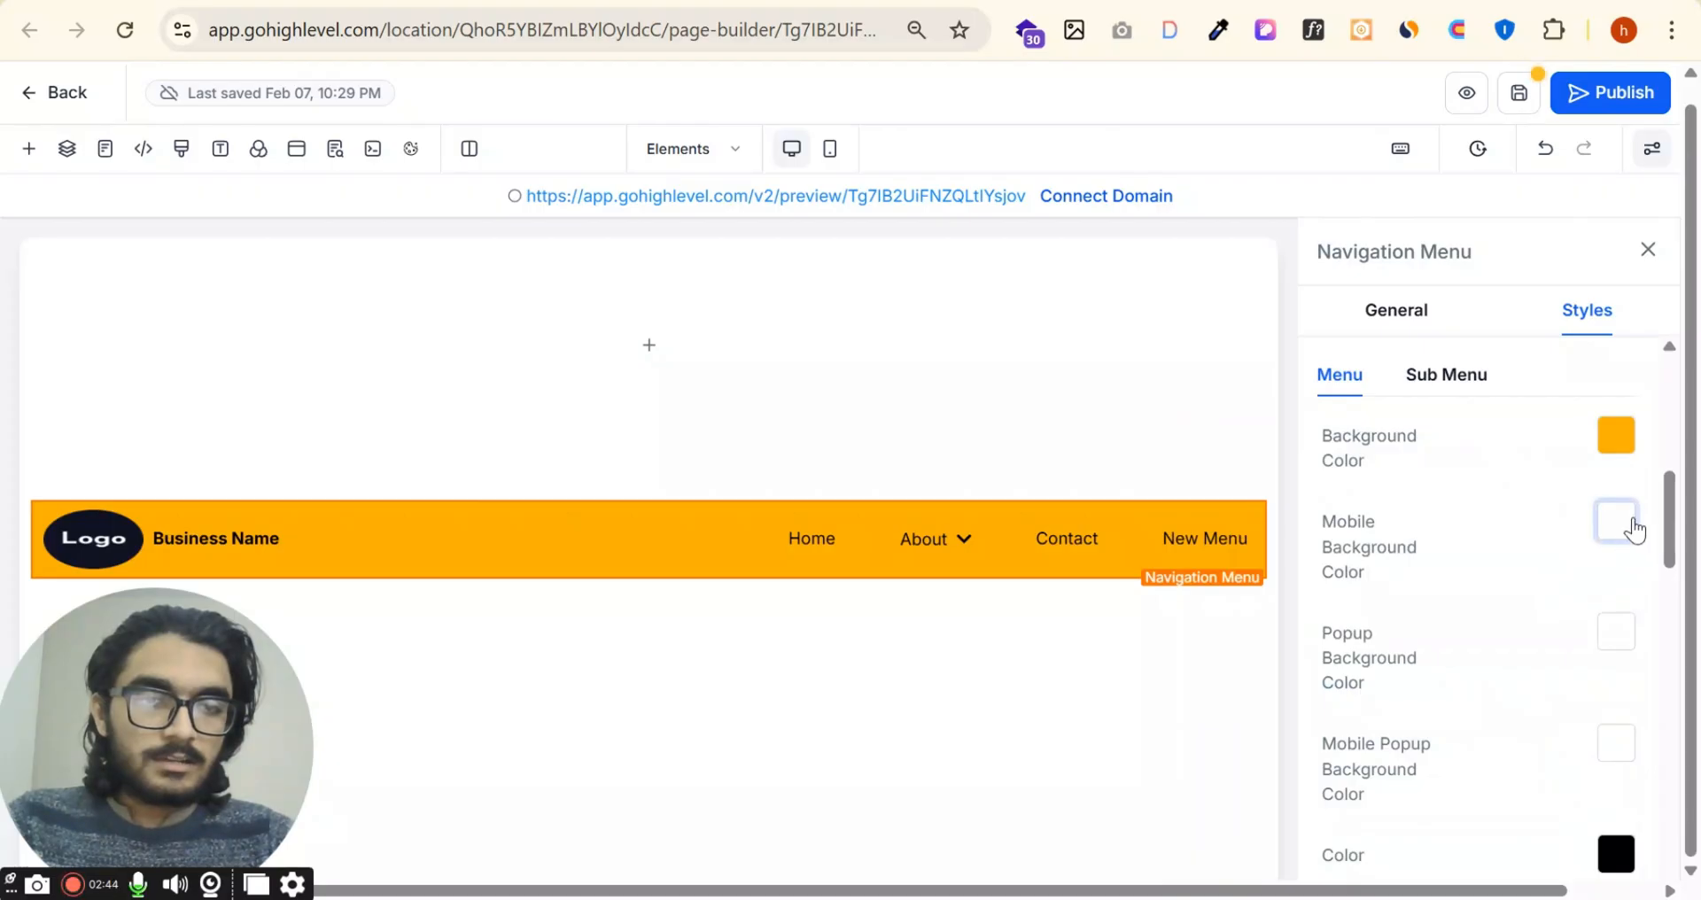
Step: Set the menu's mobile background color to the default orange (#f6ad55), check it in mobile mode and return to desktop mode
click(1618, 523)
click(1510, 314)
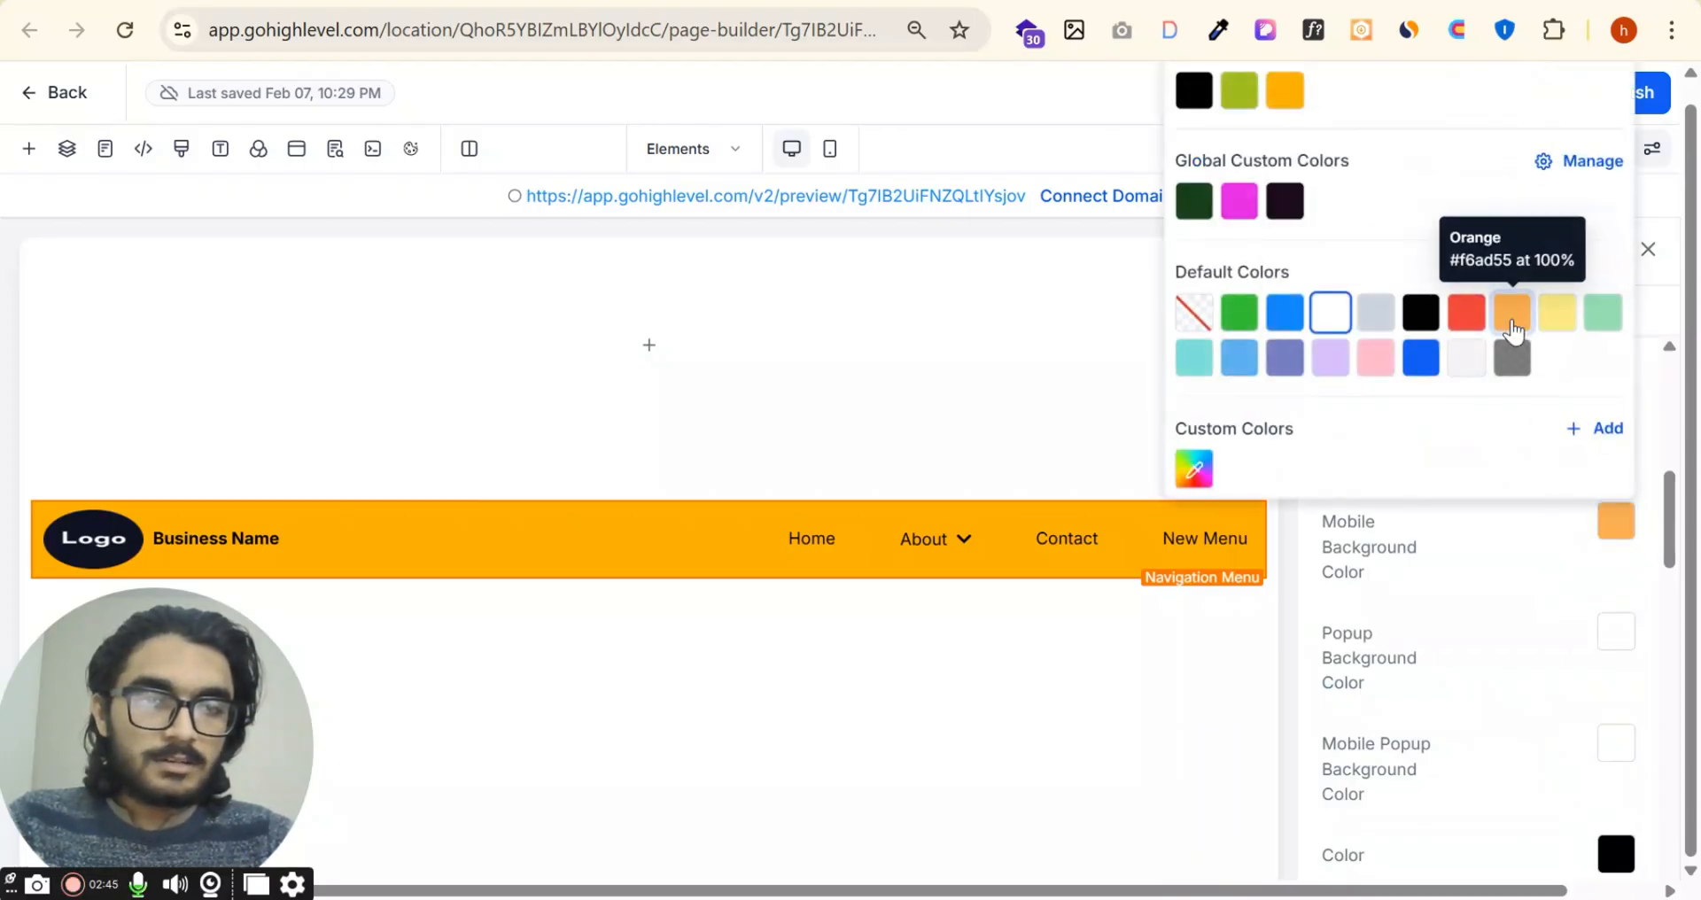
click(1500, 513)
click(840, 161)
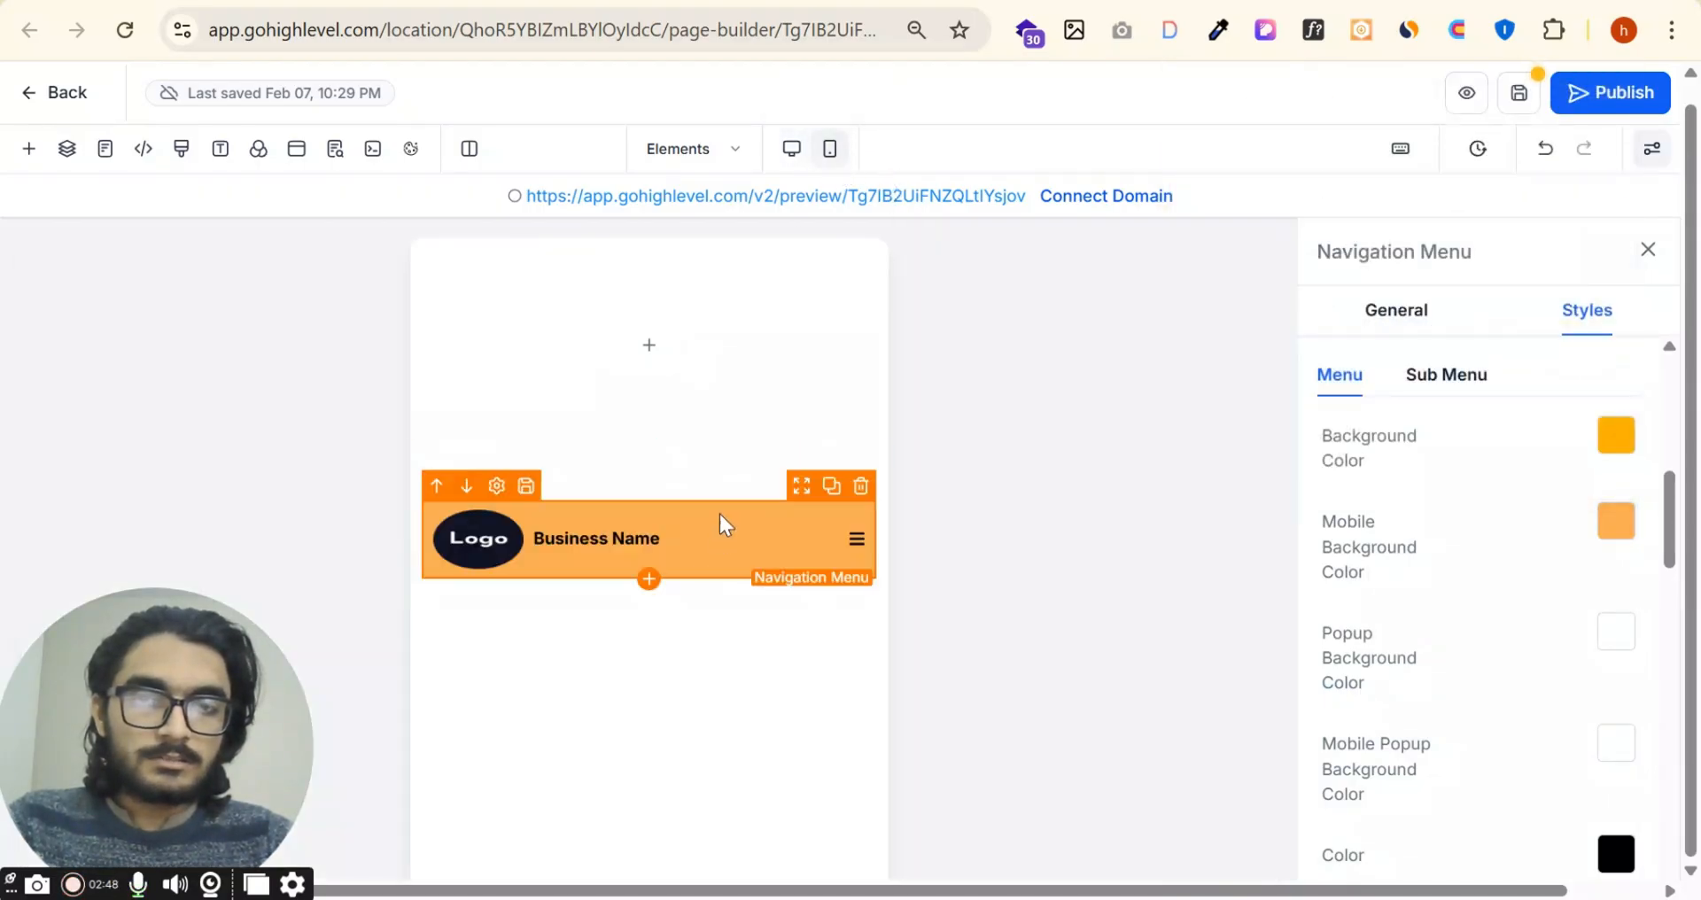
click(793, 151)
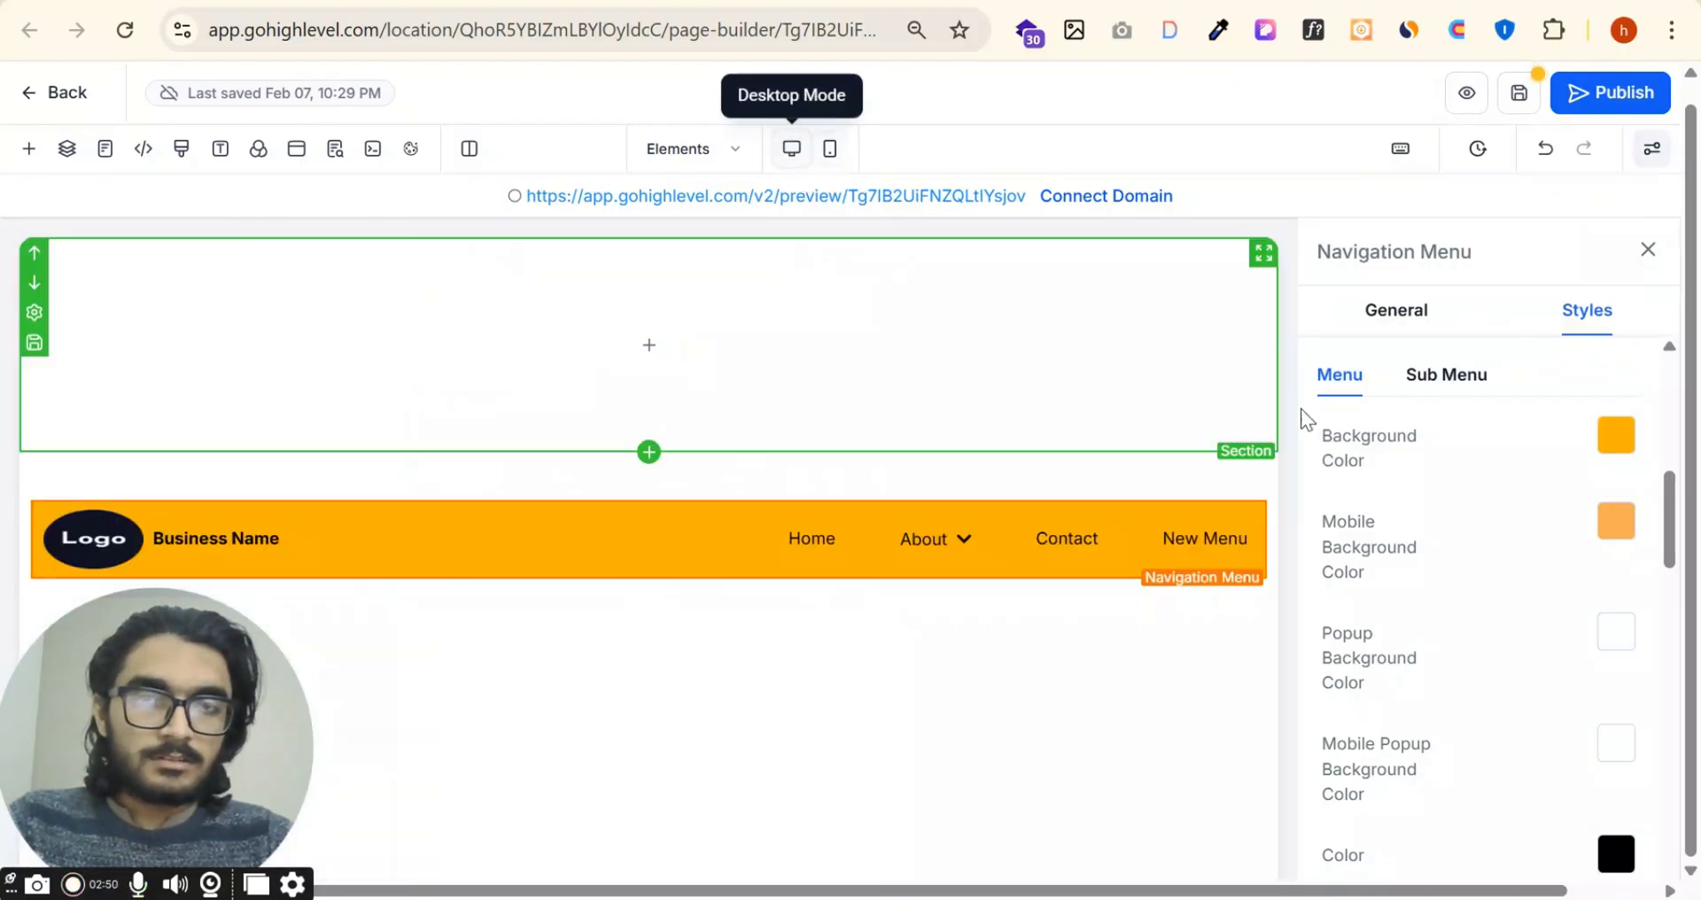
Step: Set the menu's text color to the default red (#e93d3d) after trying the brand dark yellow and green
scroll(1608, 558, down, 2)
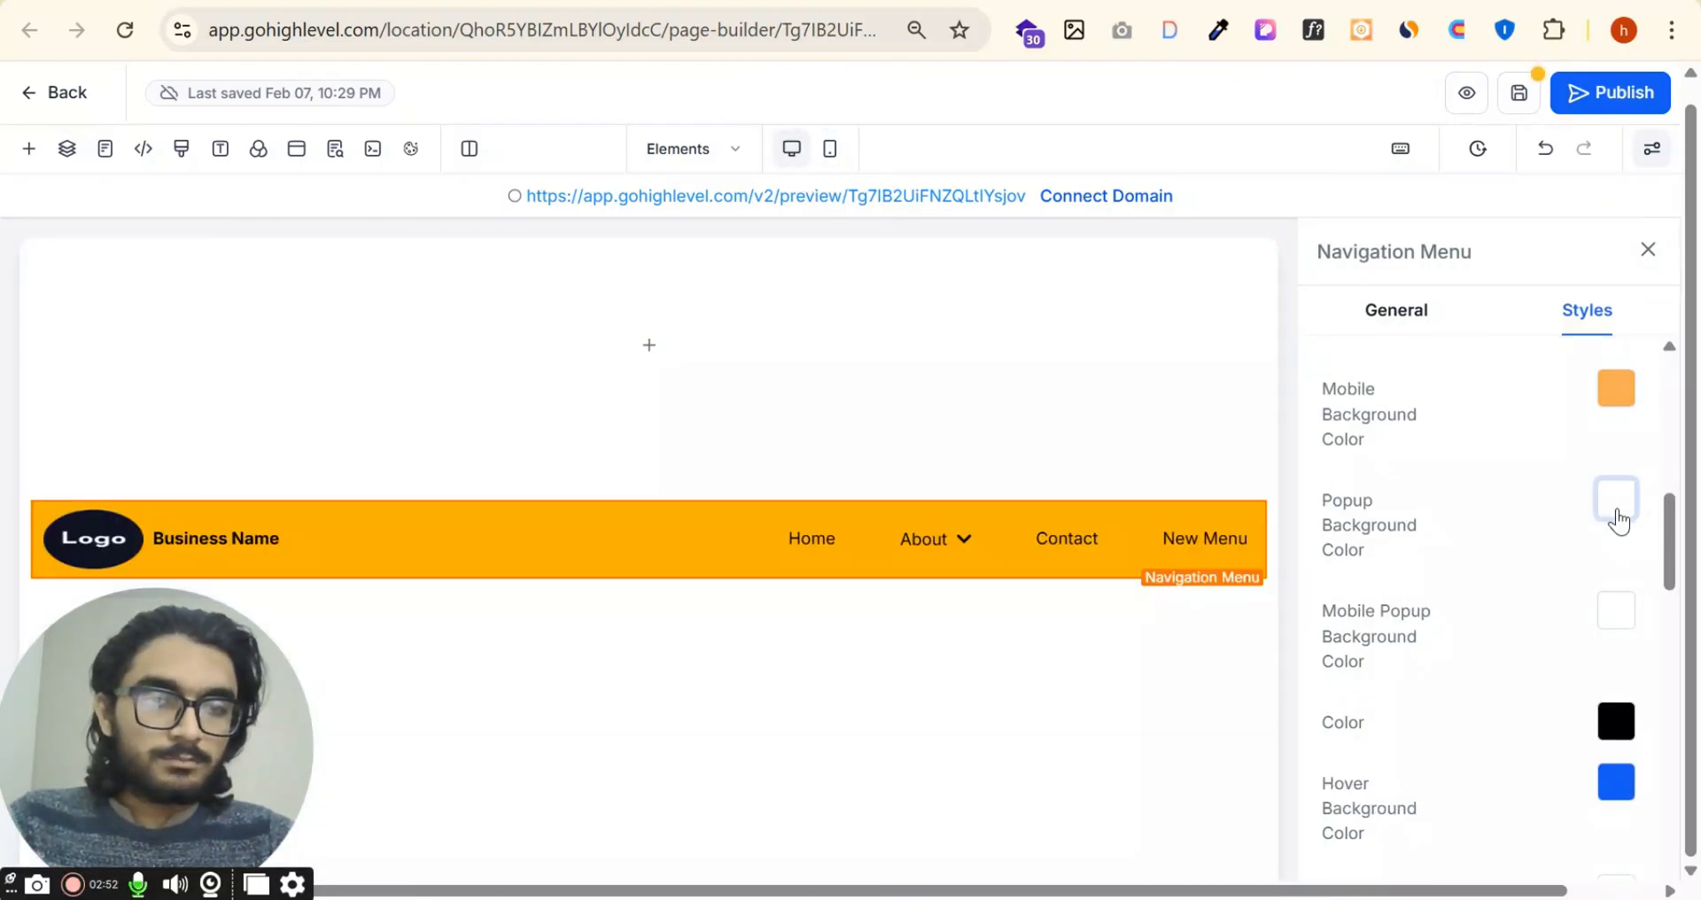
scroll(1617, 518, down, 2)
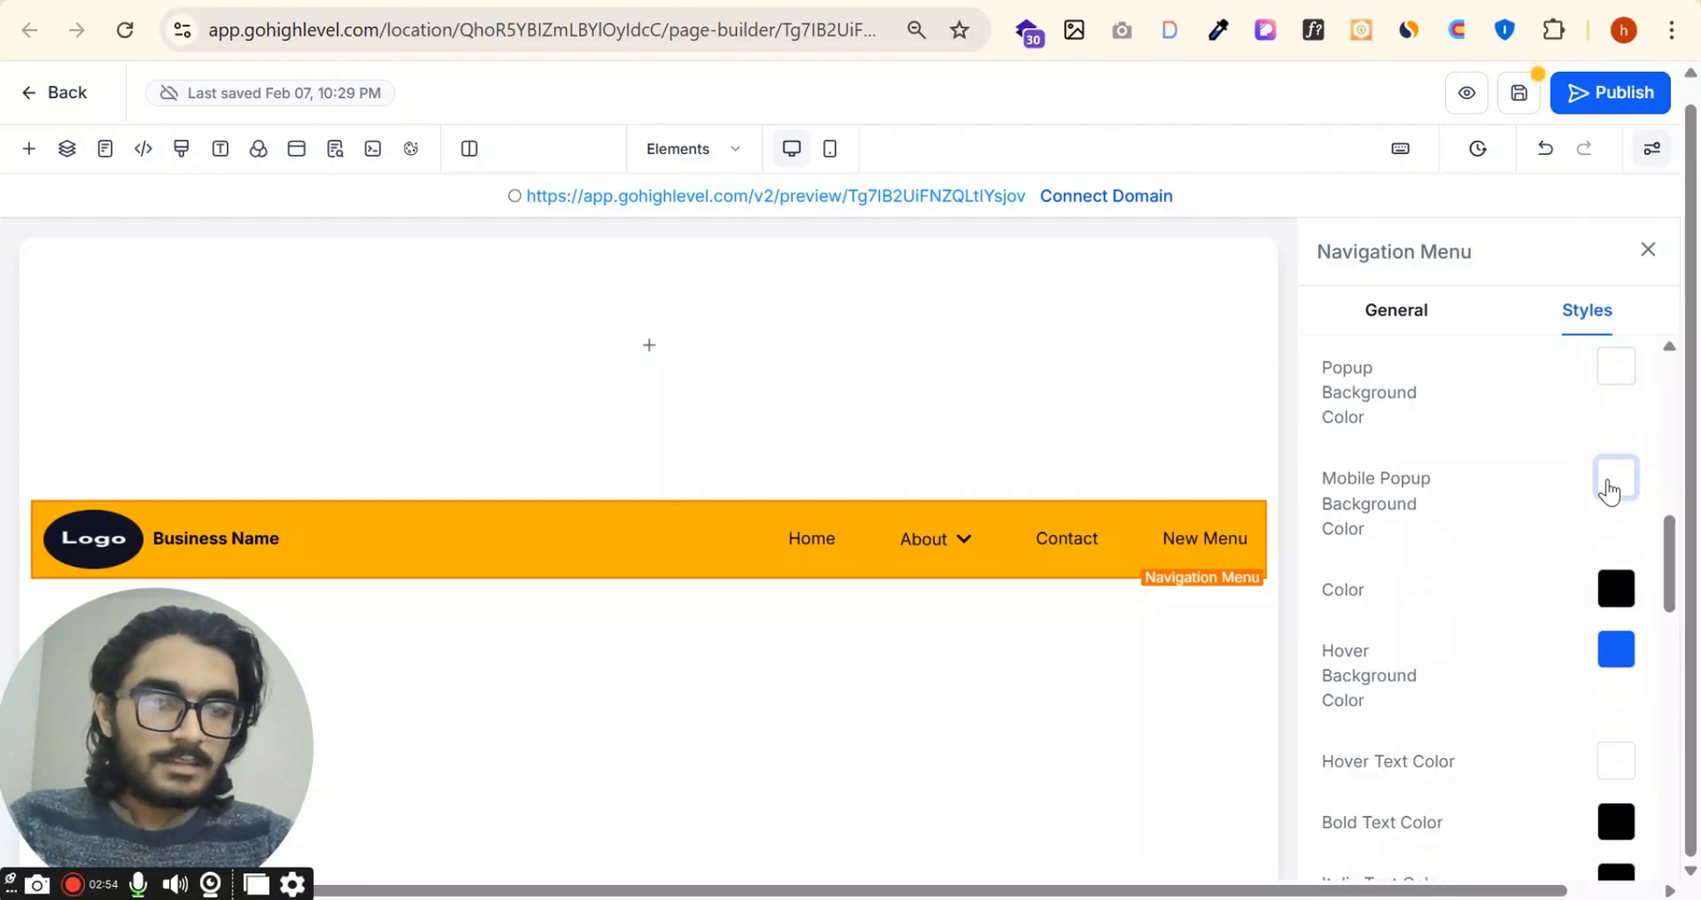
scroll(1610, 490, down, 2)
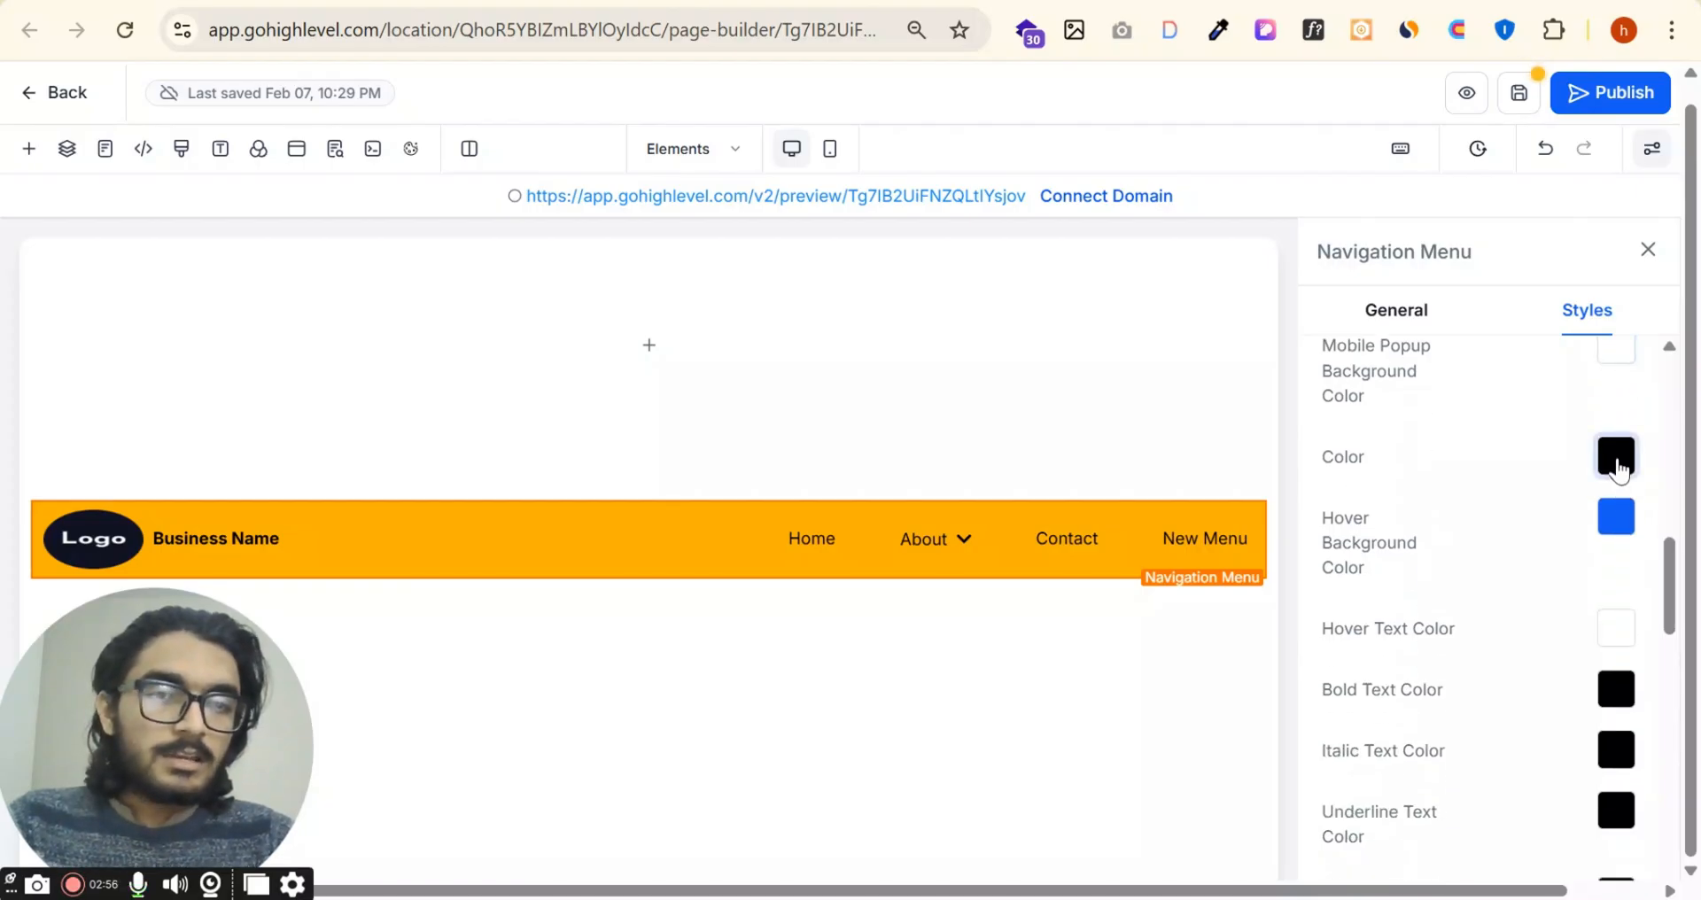
click(1618, 459)
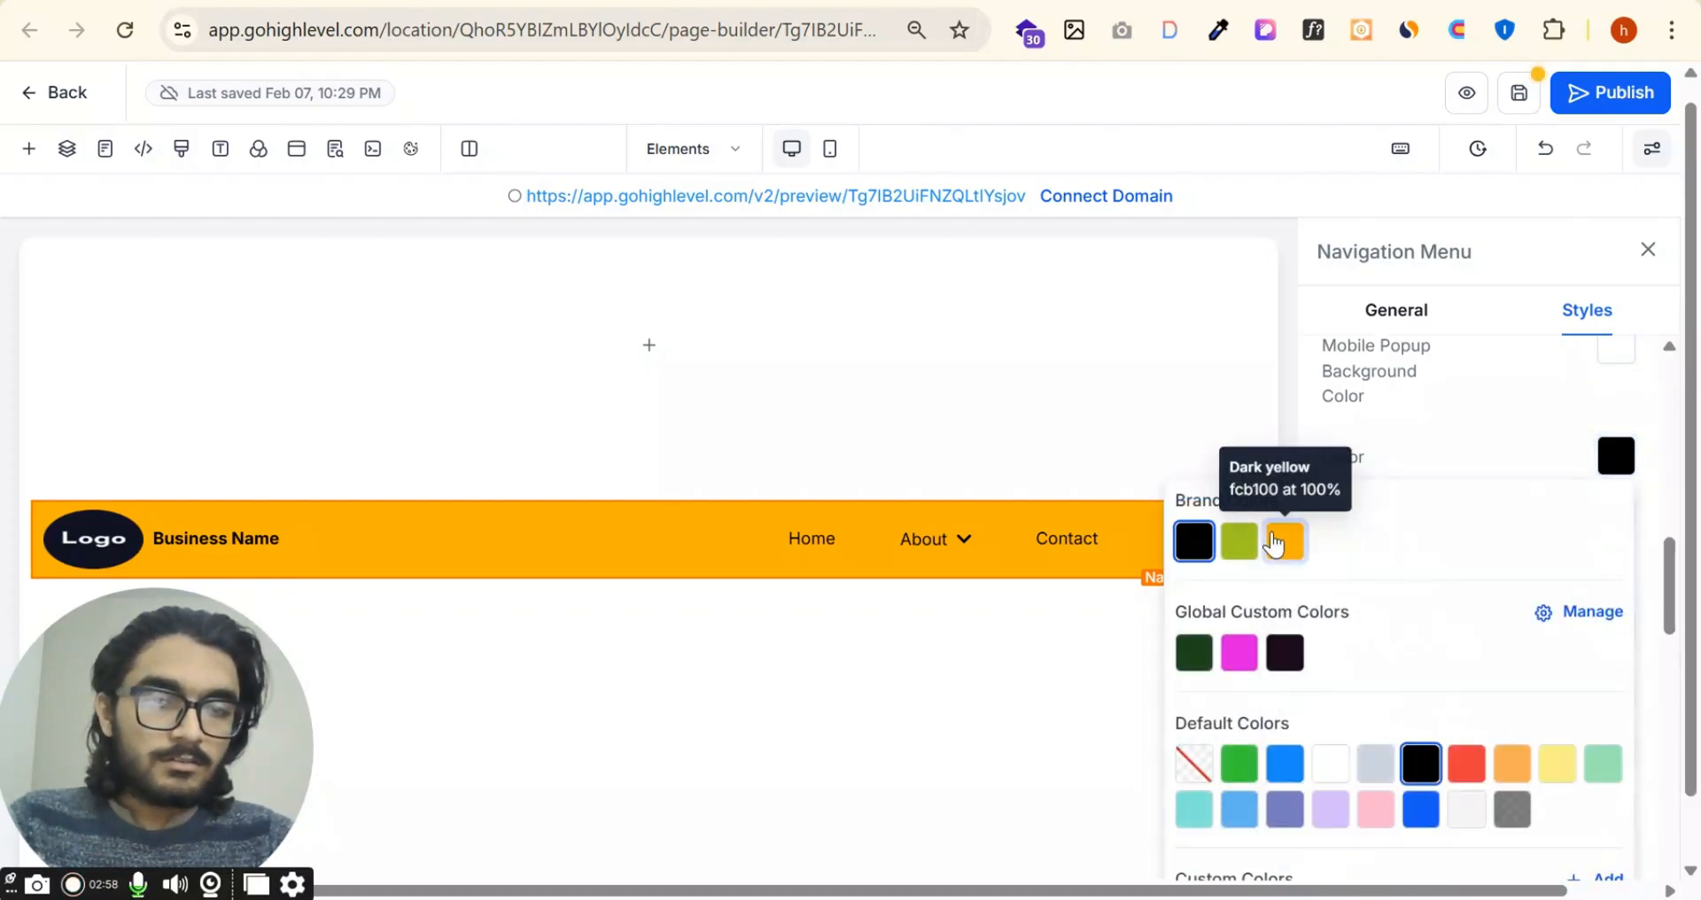
click(1281, 541)
click(1248, 546)
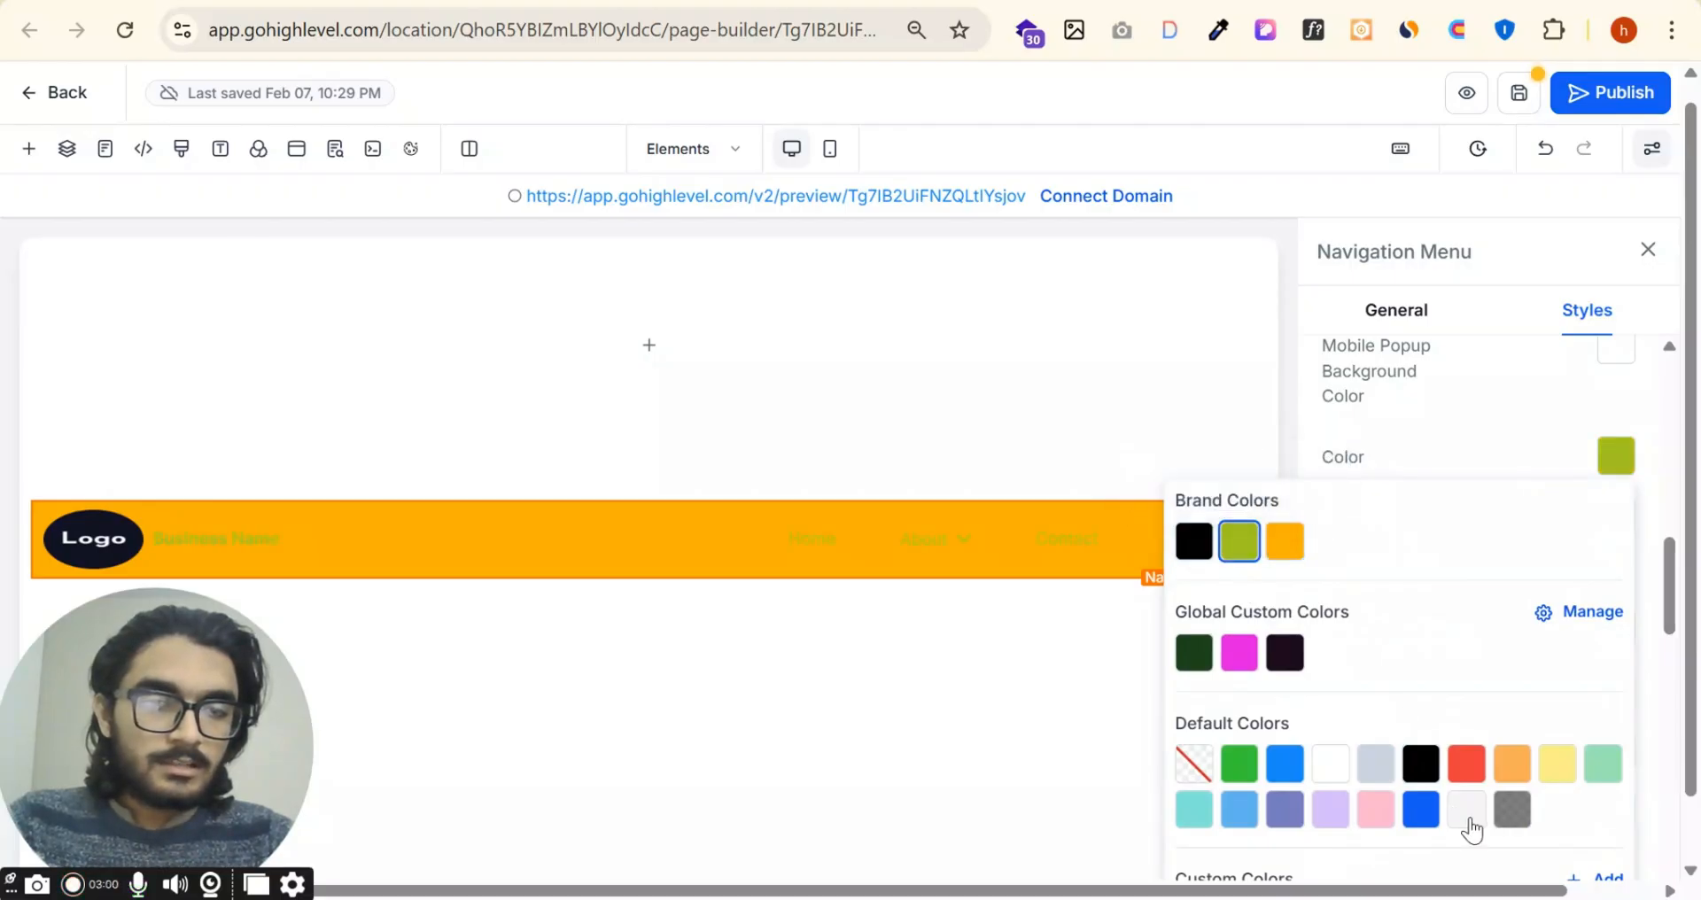
click(1467, 764)
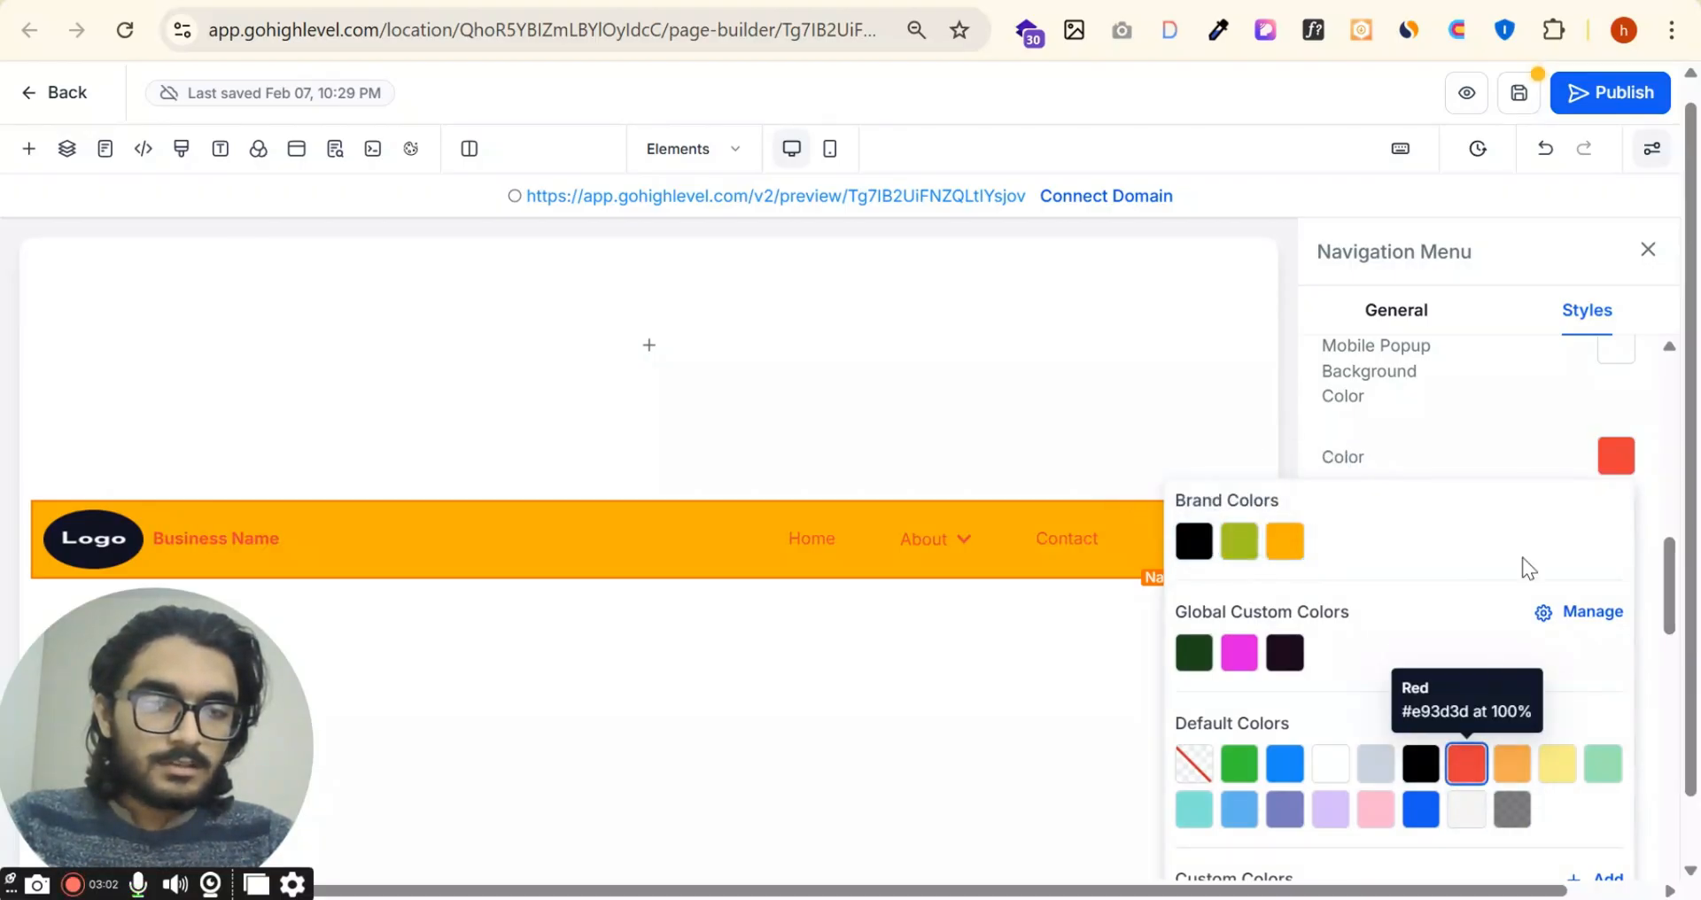
click(1543, 449)
Step: Set the menu's hover background color to black
click(1617, 518)
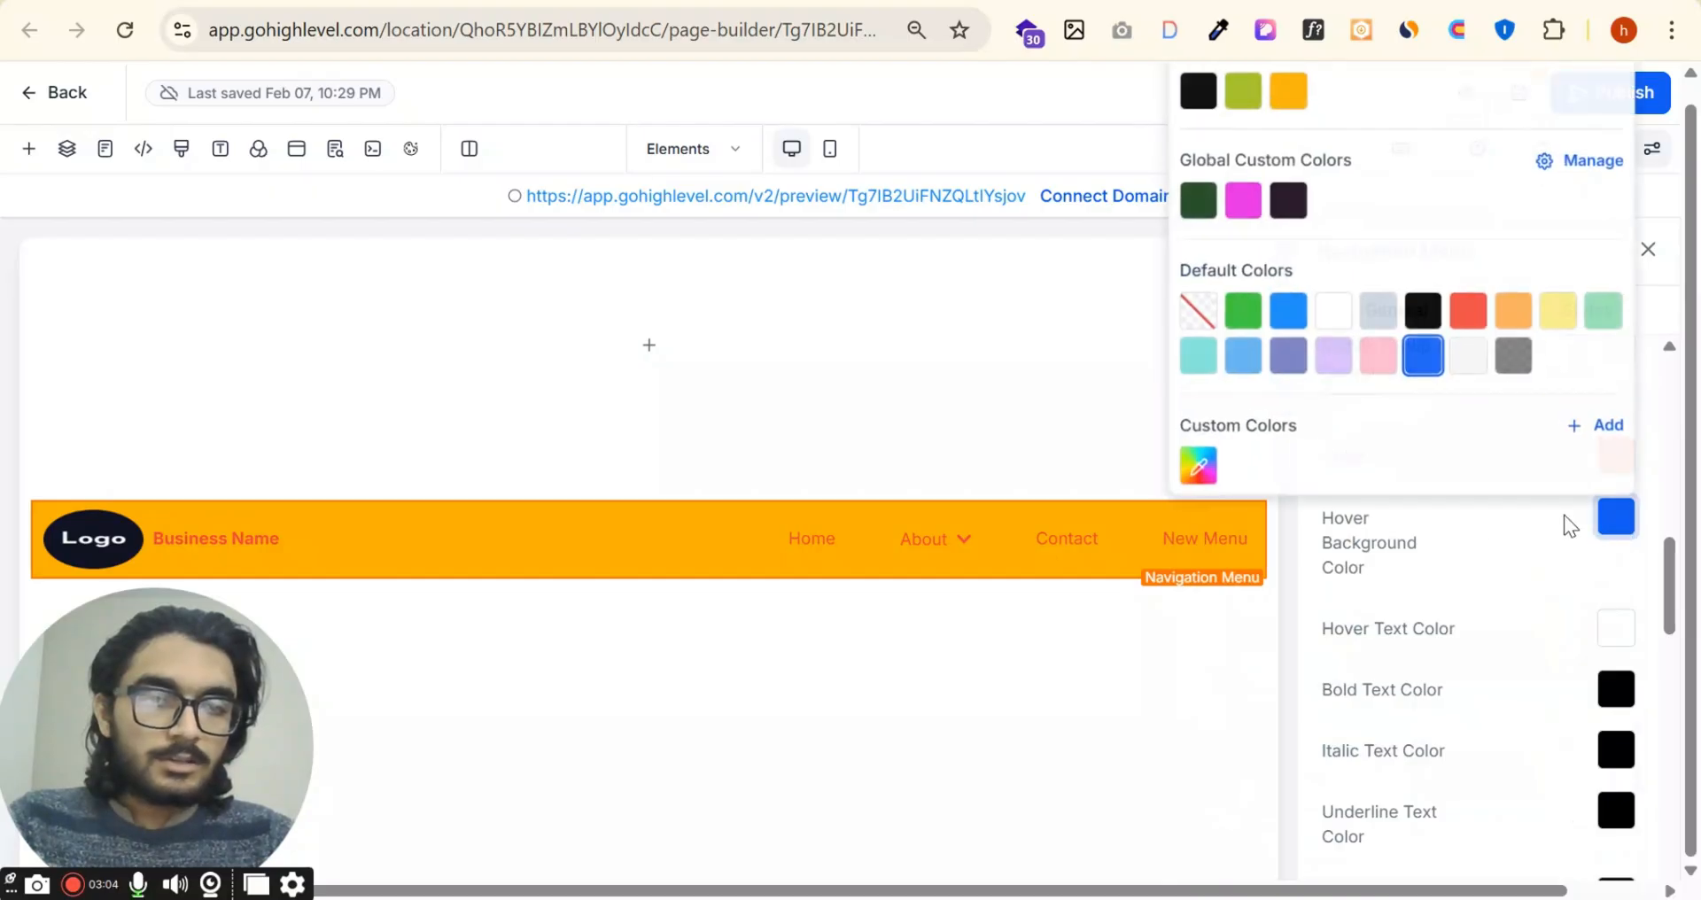
click(1468, 312)
click(1419, 310)
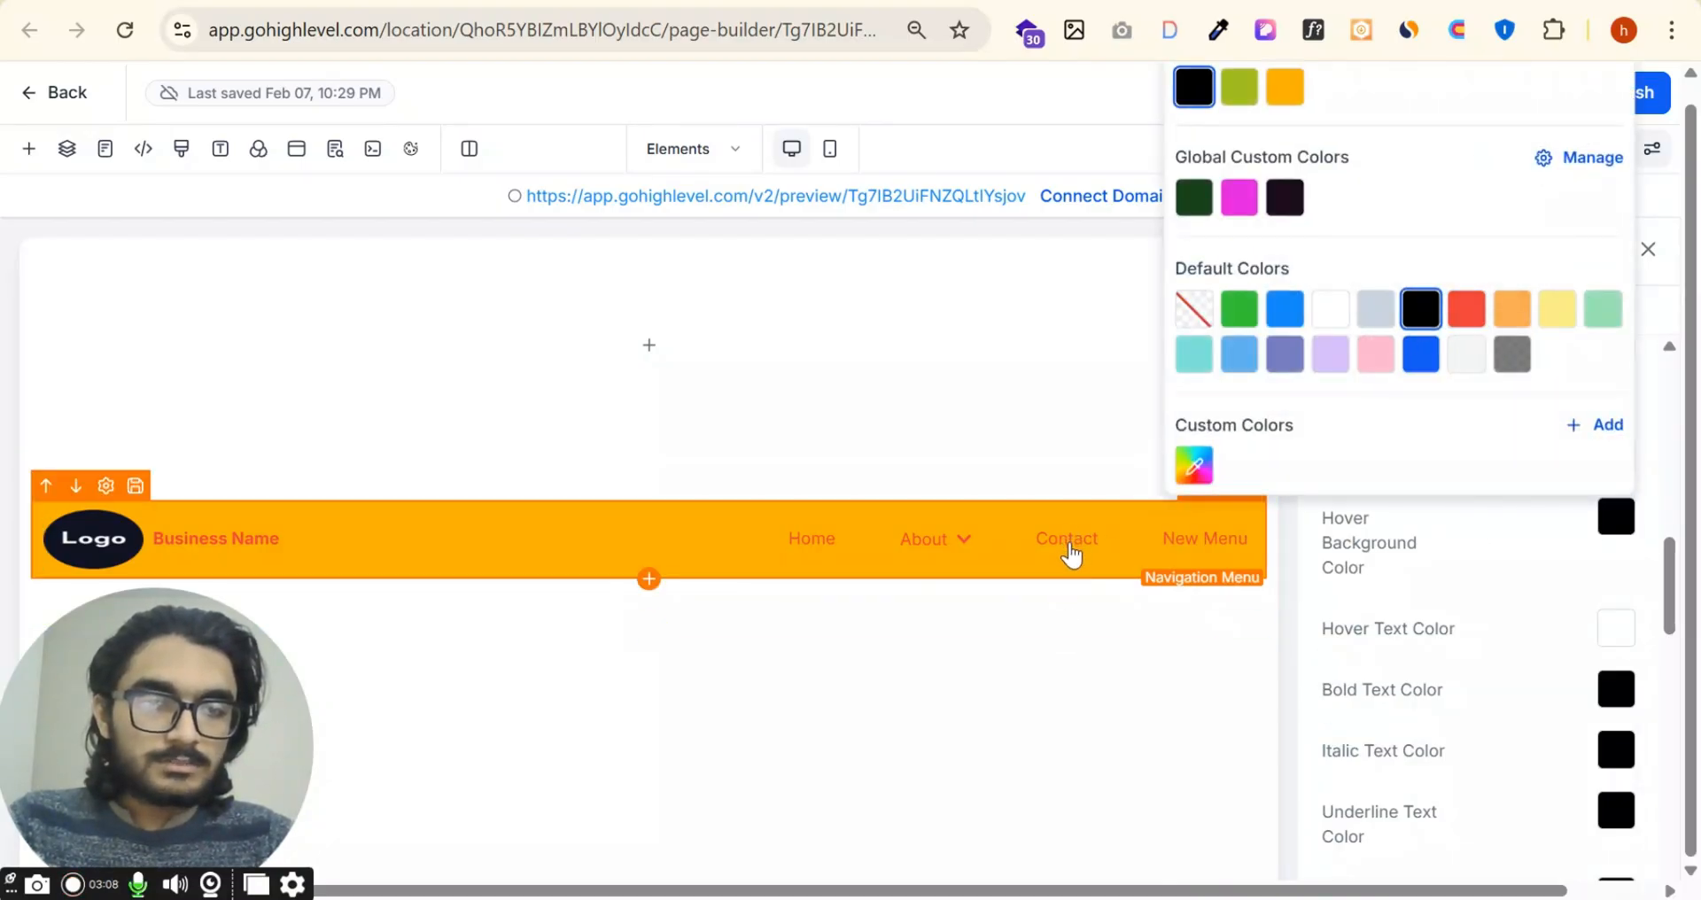
click(1552, 574)
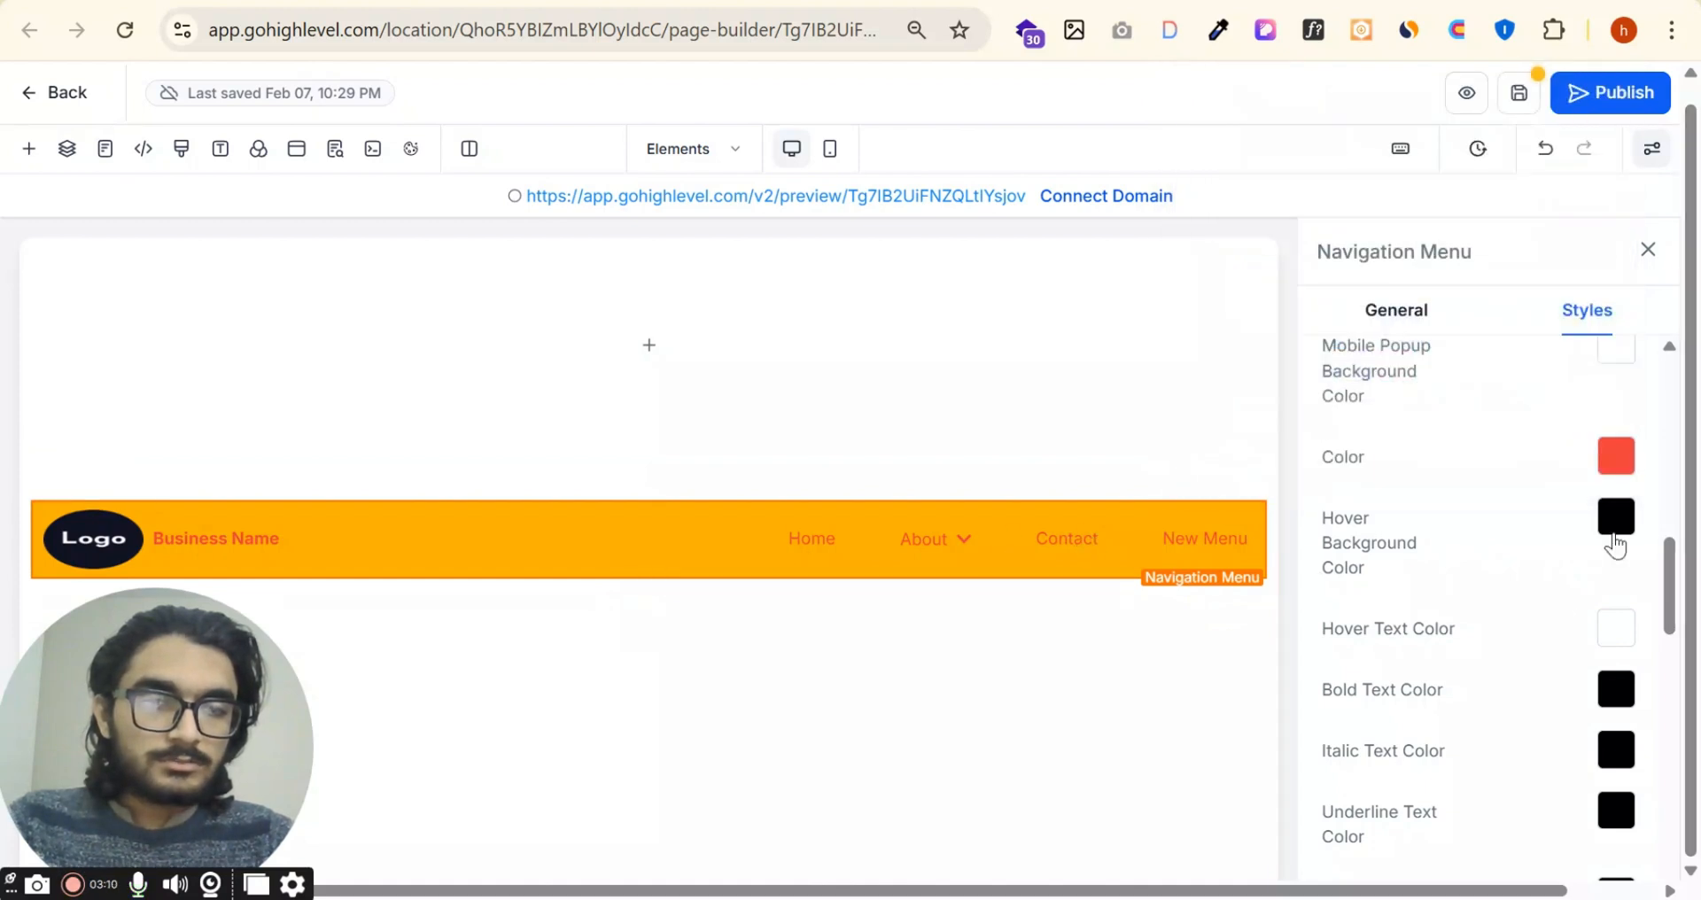
Step: Set the menu's hover text color to the default orange and check the effect on the Contact item
click(1617, 626)
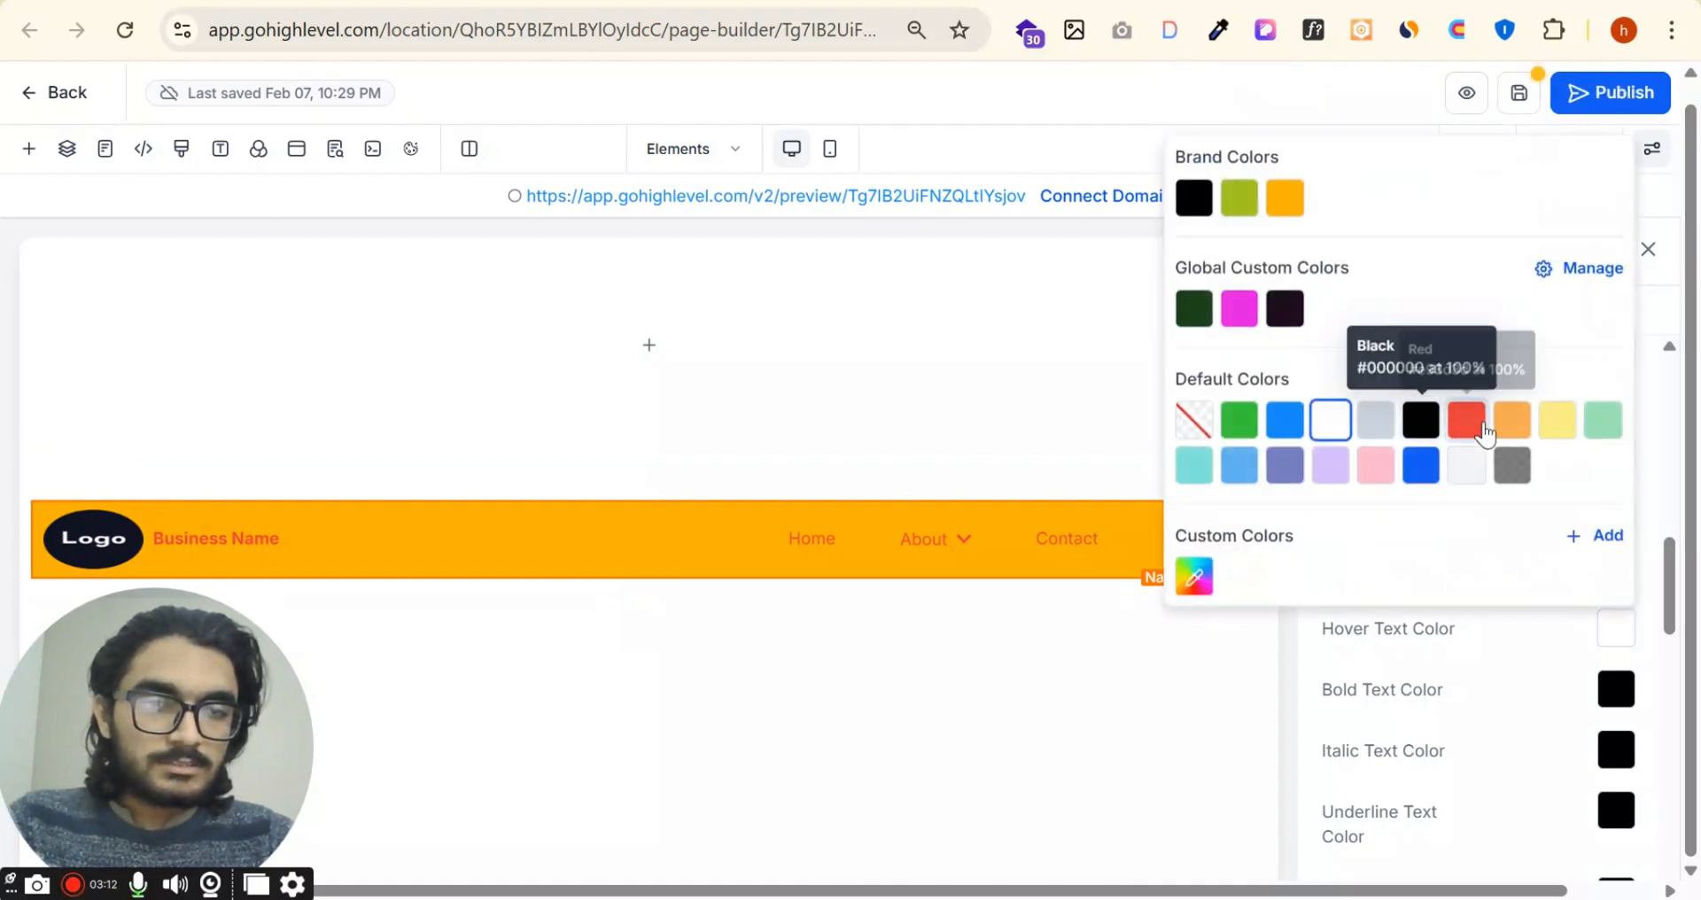
click(1467, 419)
click(1512, 419)
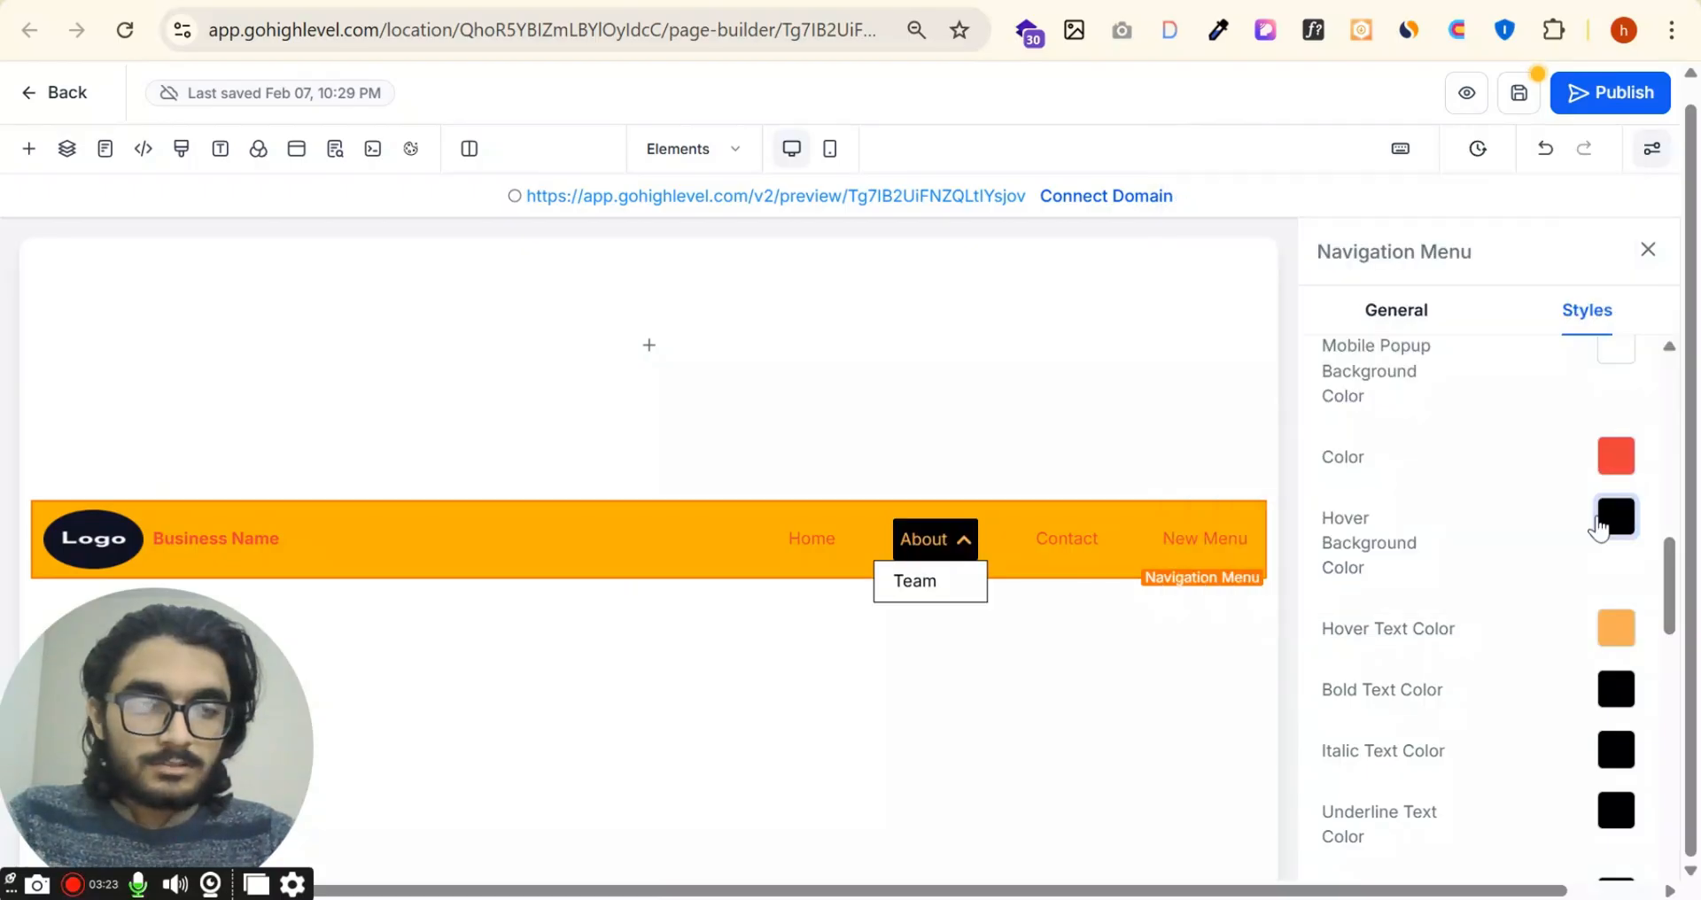
click(1069, 538)
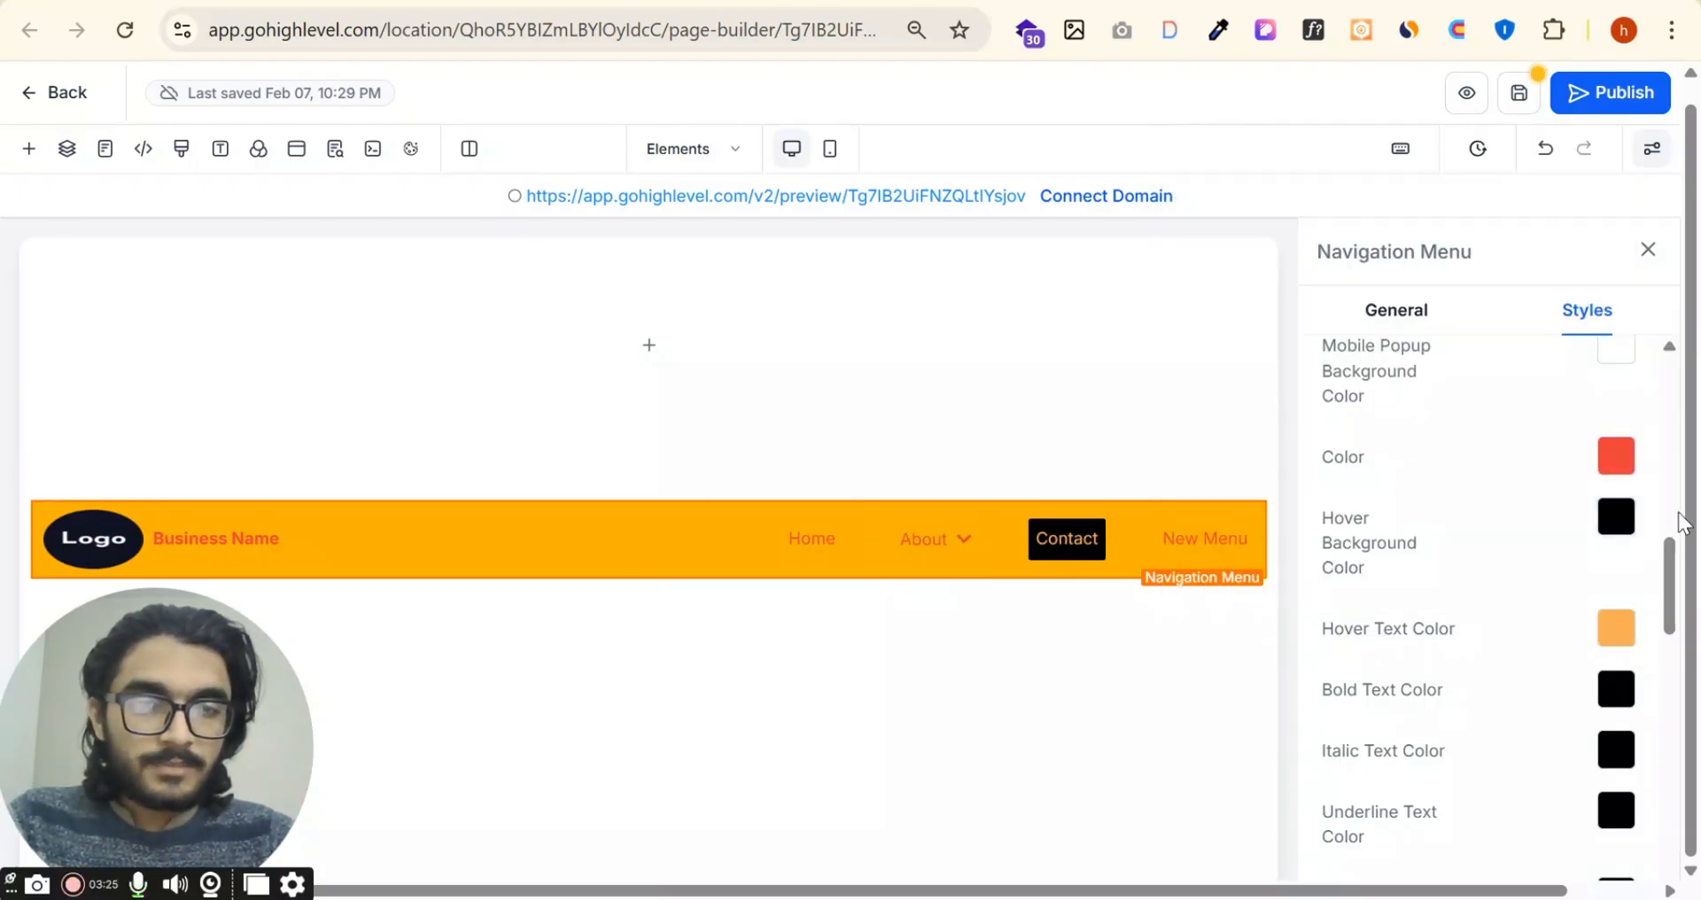
Step: Change the menu's hover background color to the default red
click(1629, 526)
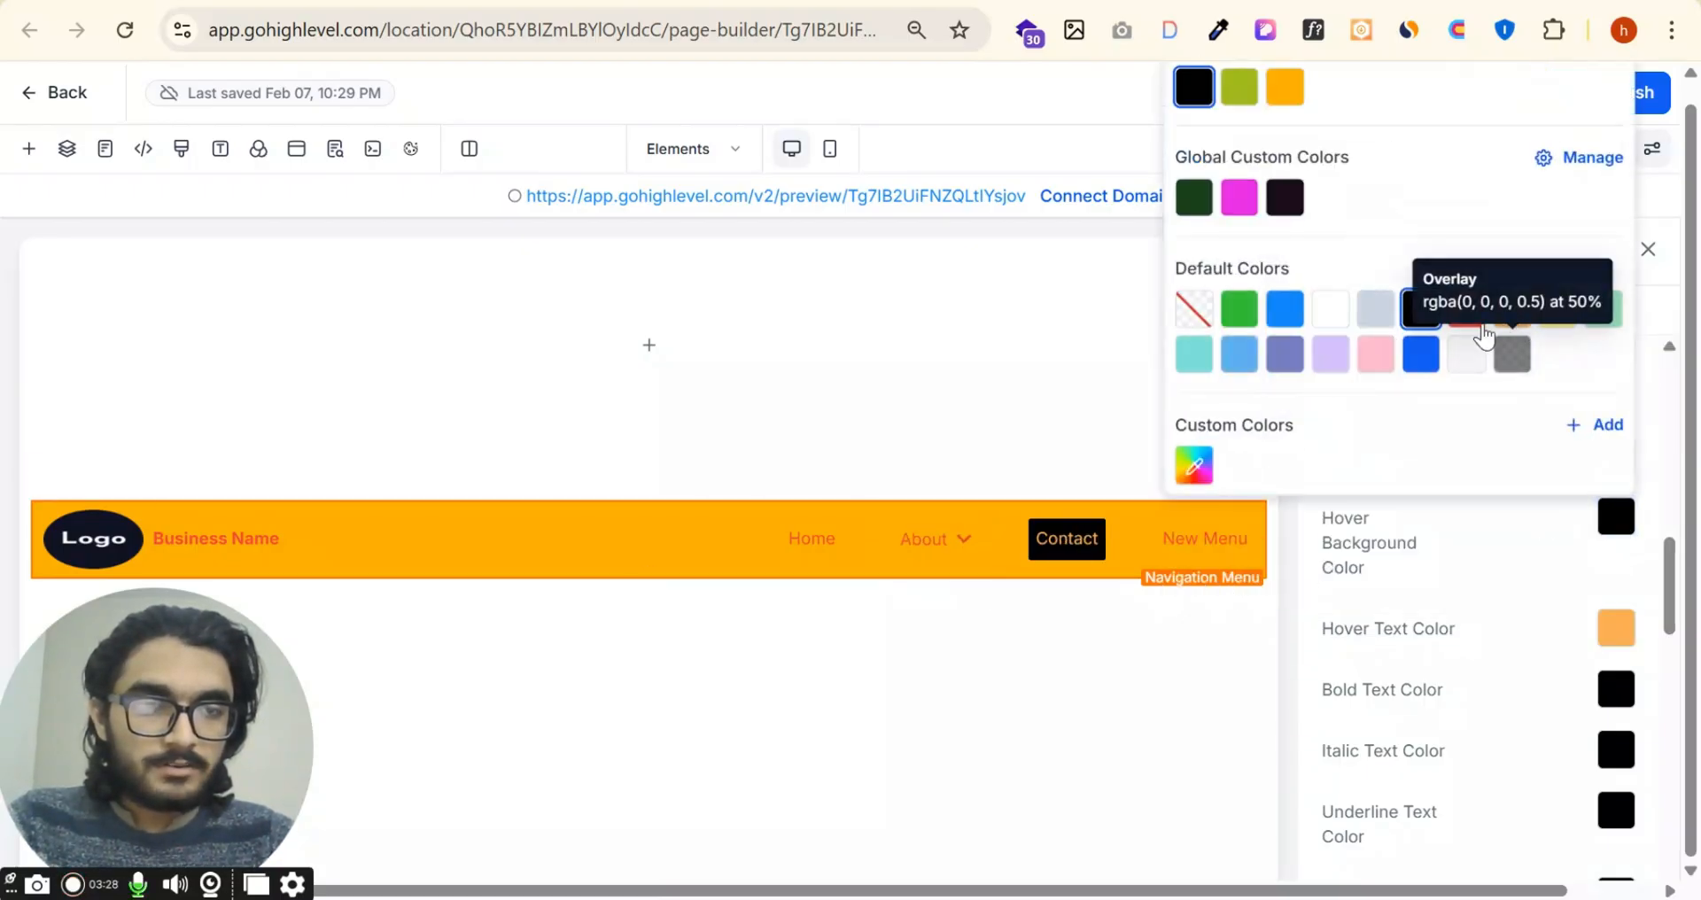
click(1472, 324)
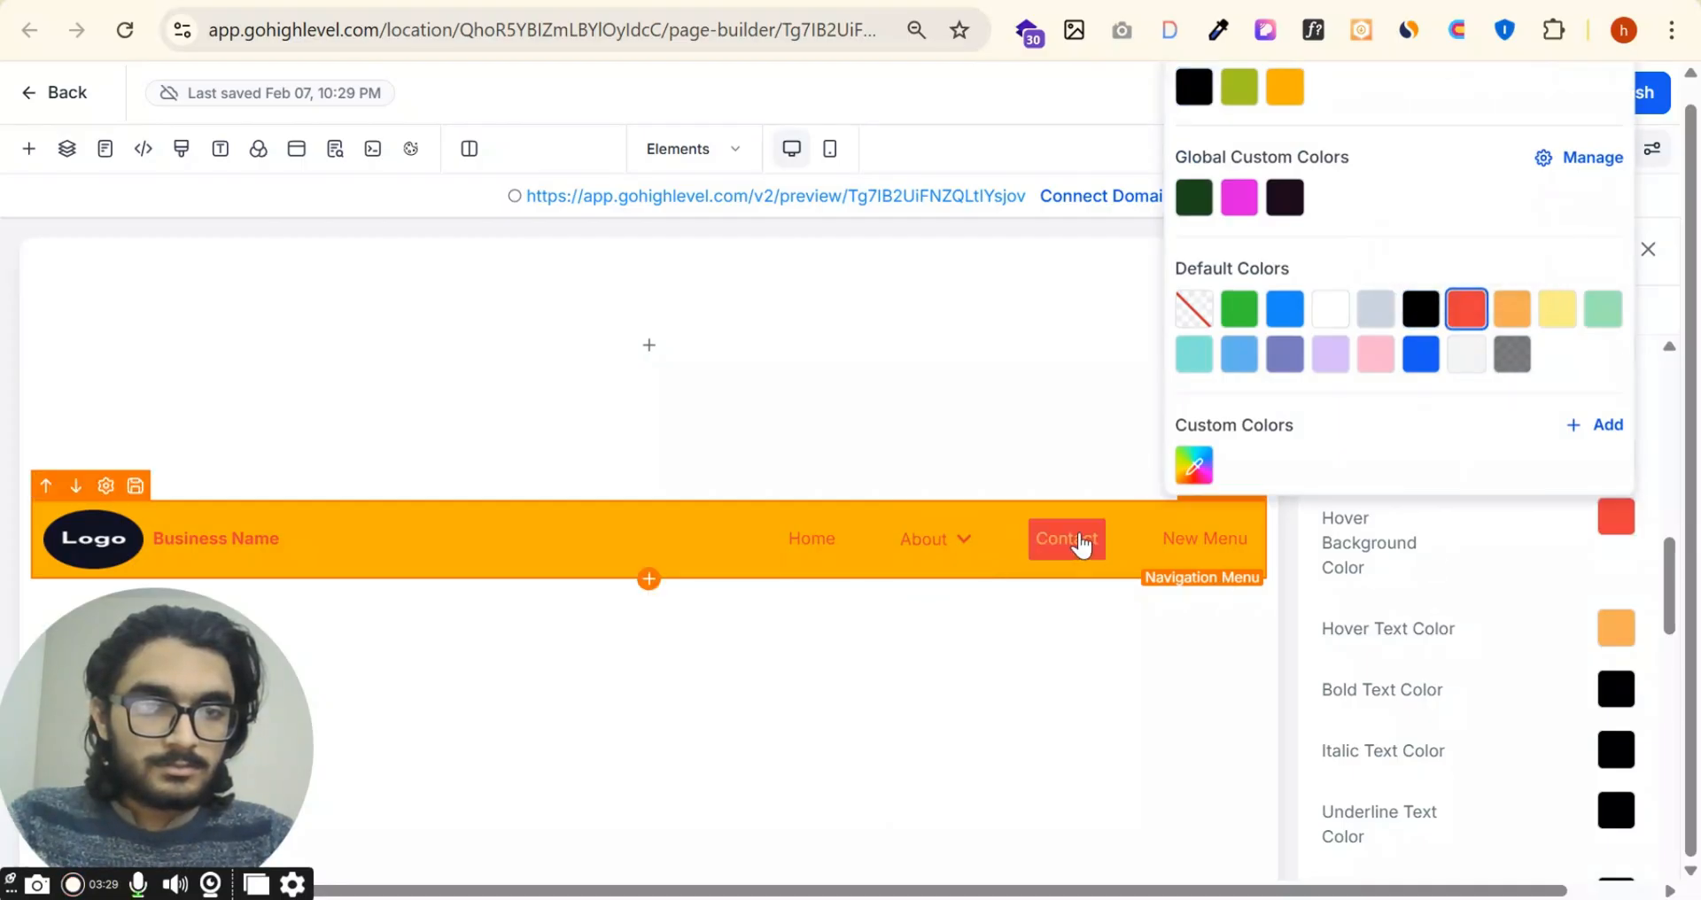
click(1542, 625)
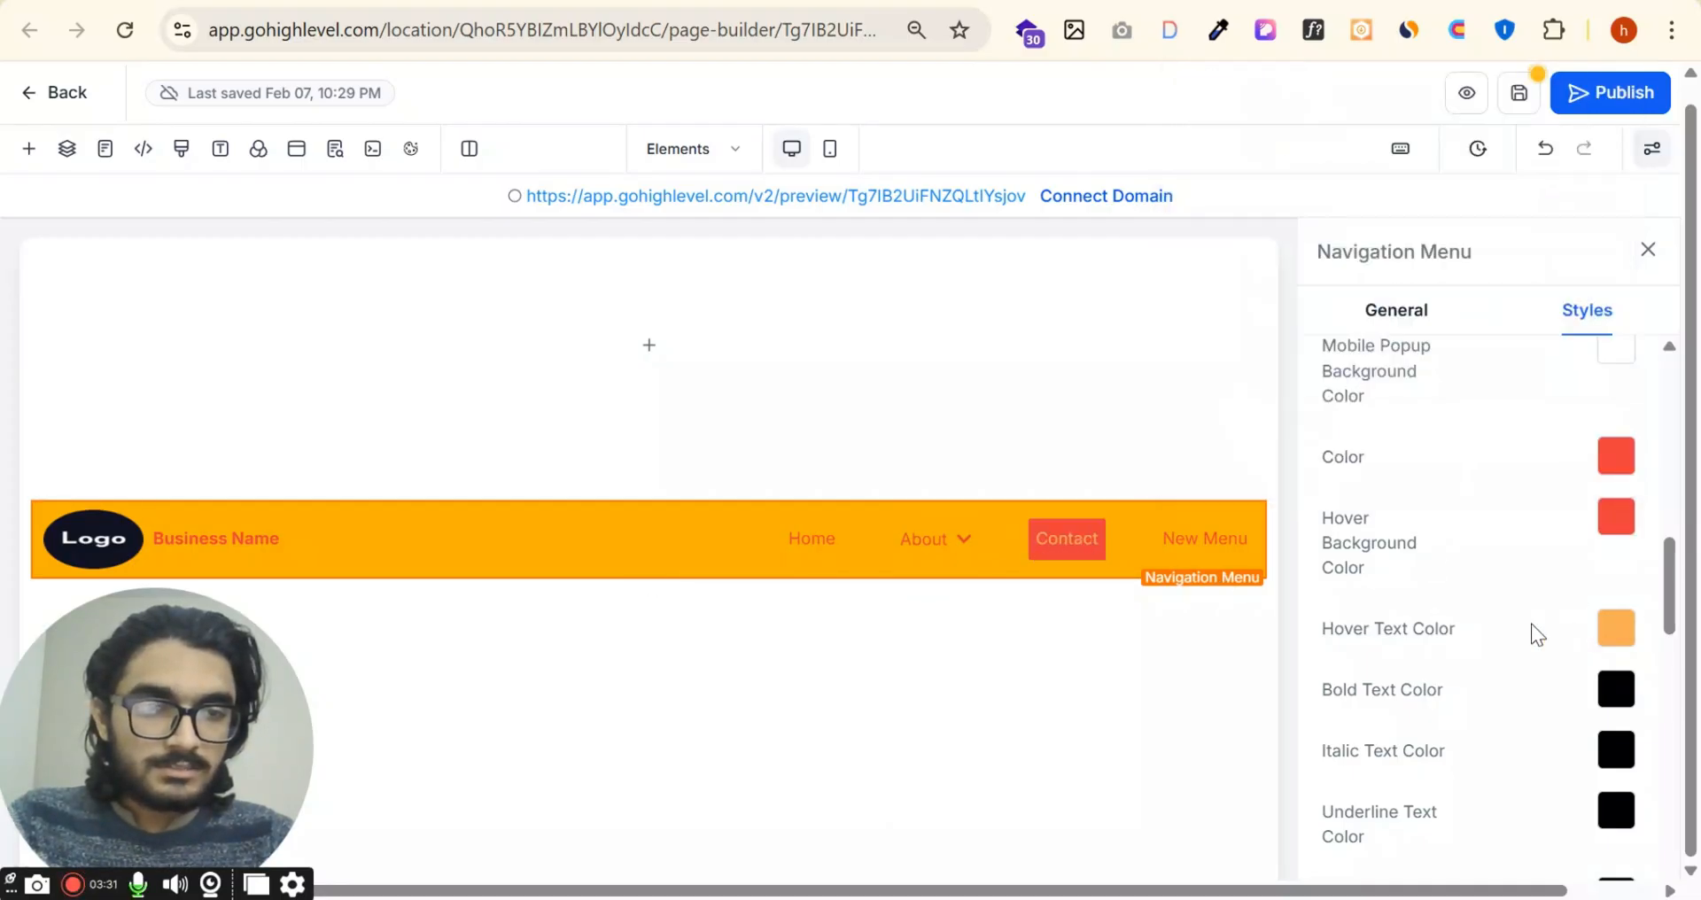
Step: Examine the menu's remaining text and icon colors, its border and corner options, and the shadow settings
scroll(1531, 624, down, 1)
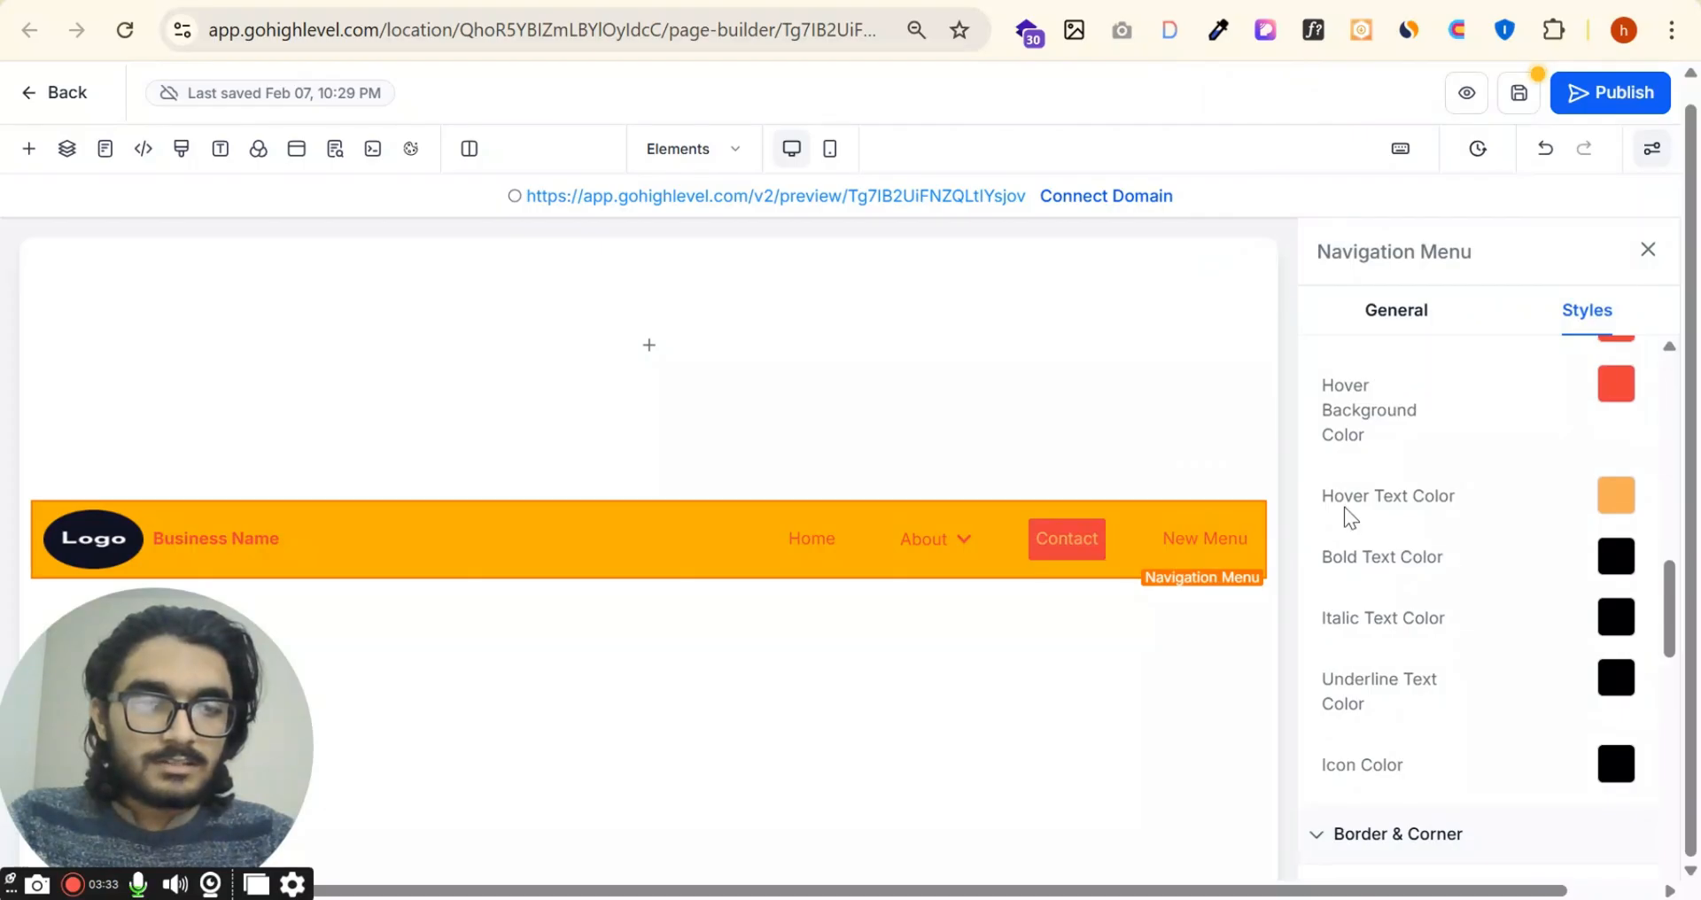
scroll(1453, 683, down, 2)
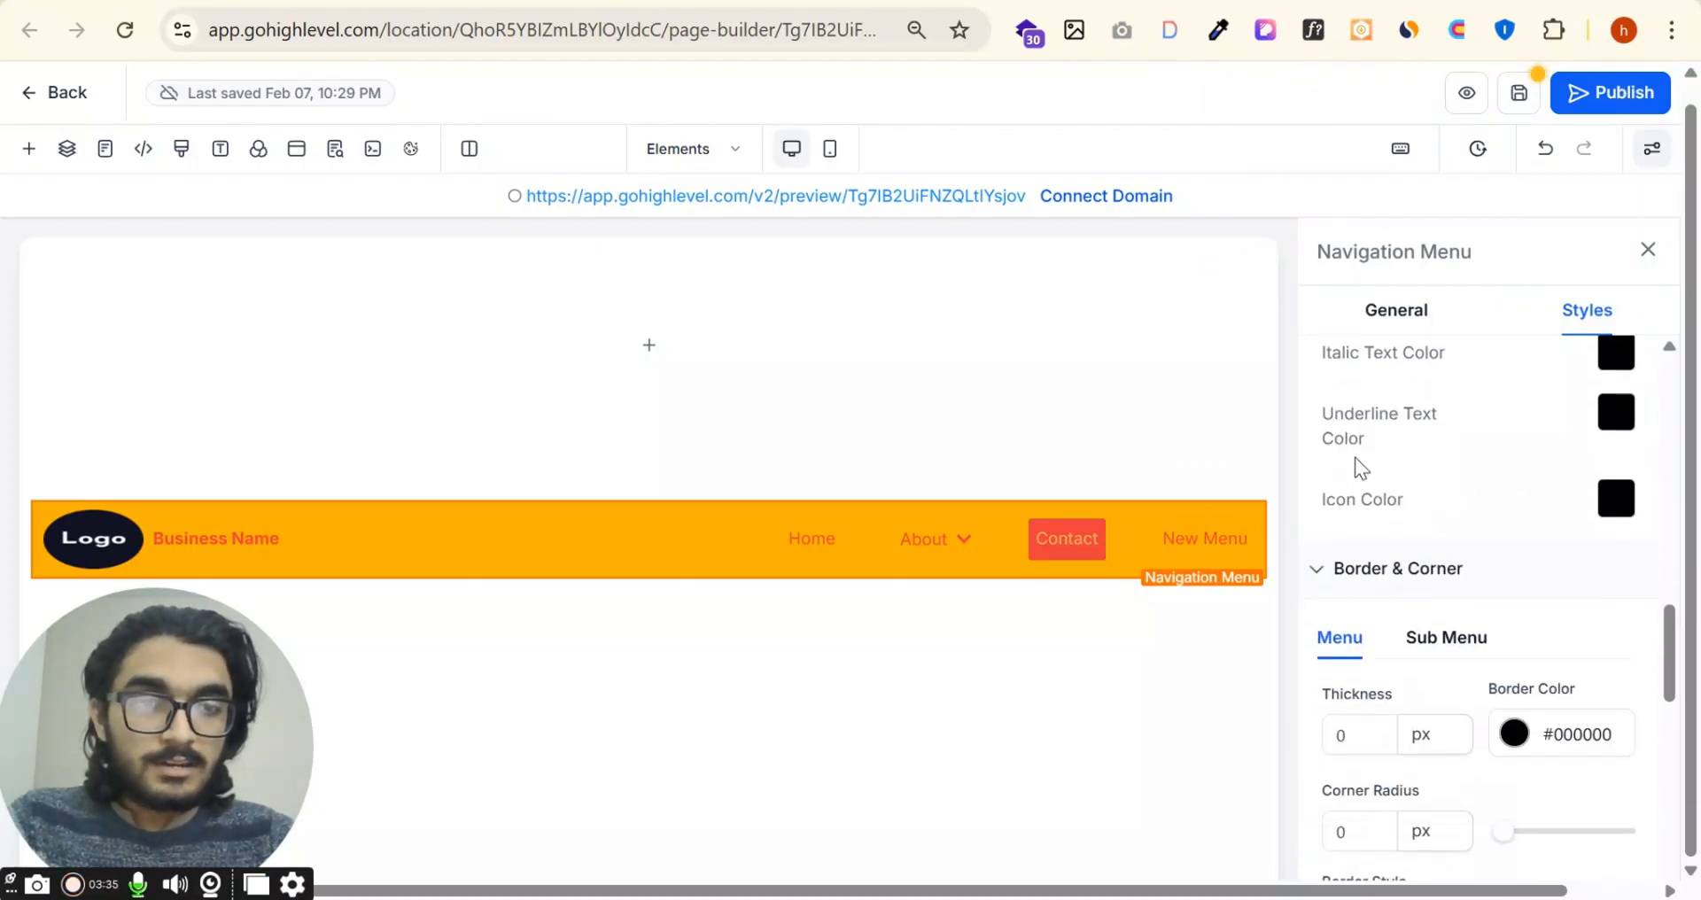
scroll(1613, 518, up, 5)
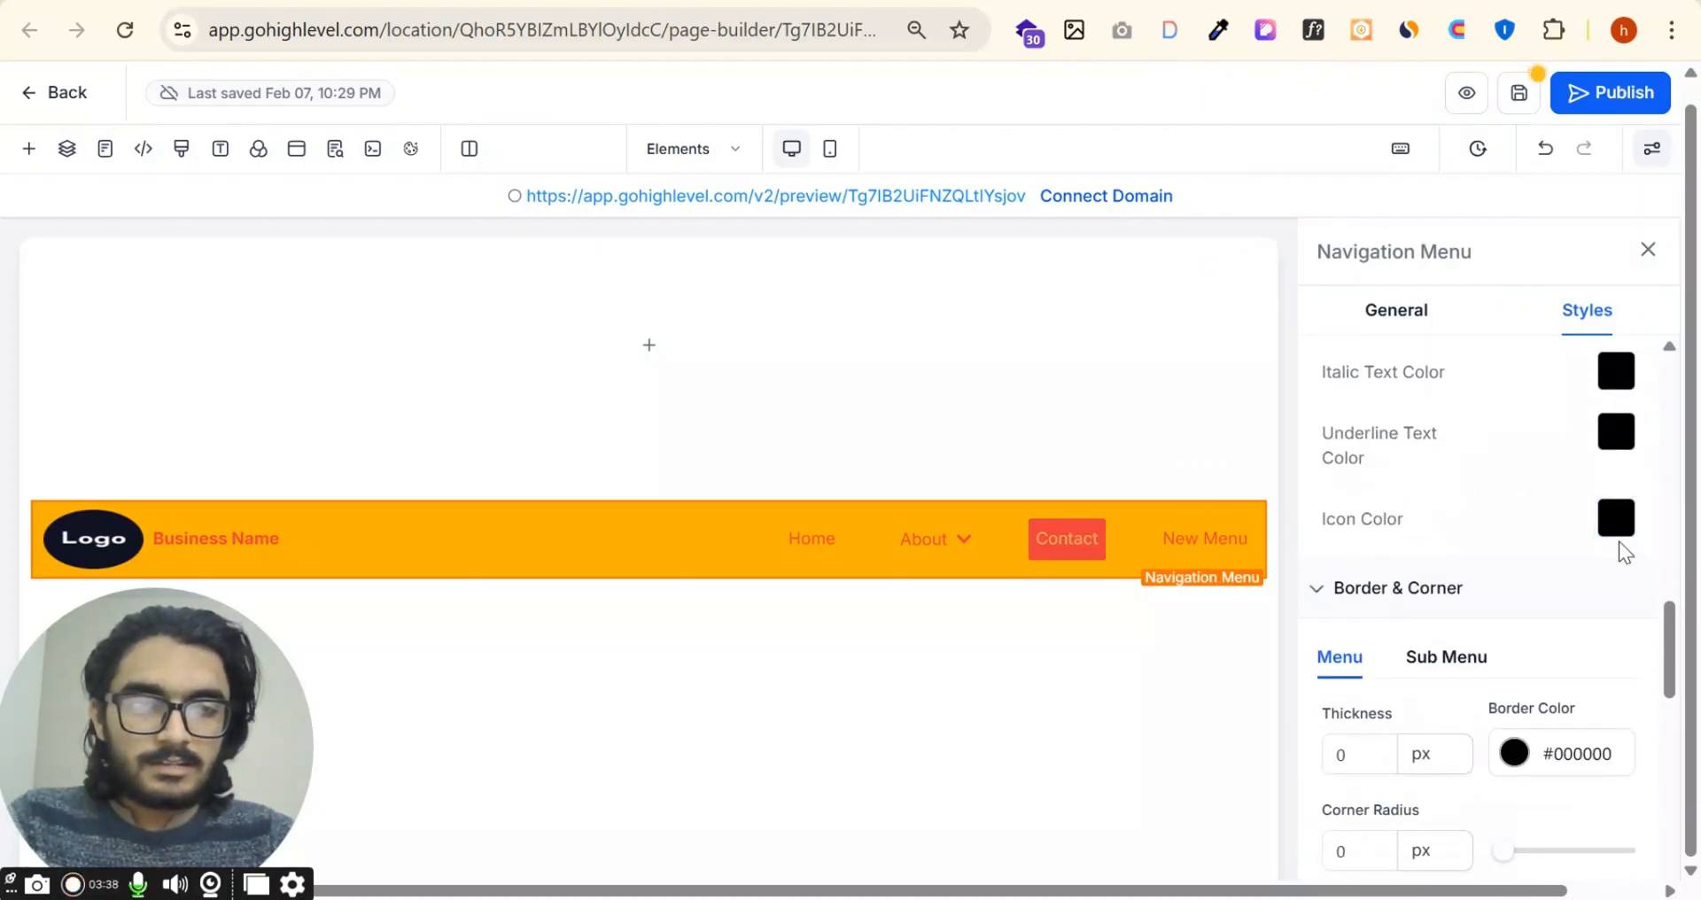
scroll(1593, 438, down, 6)
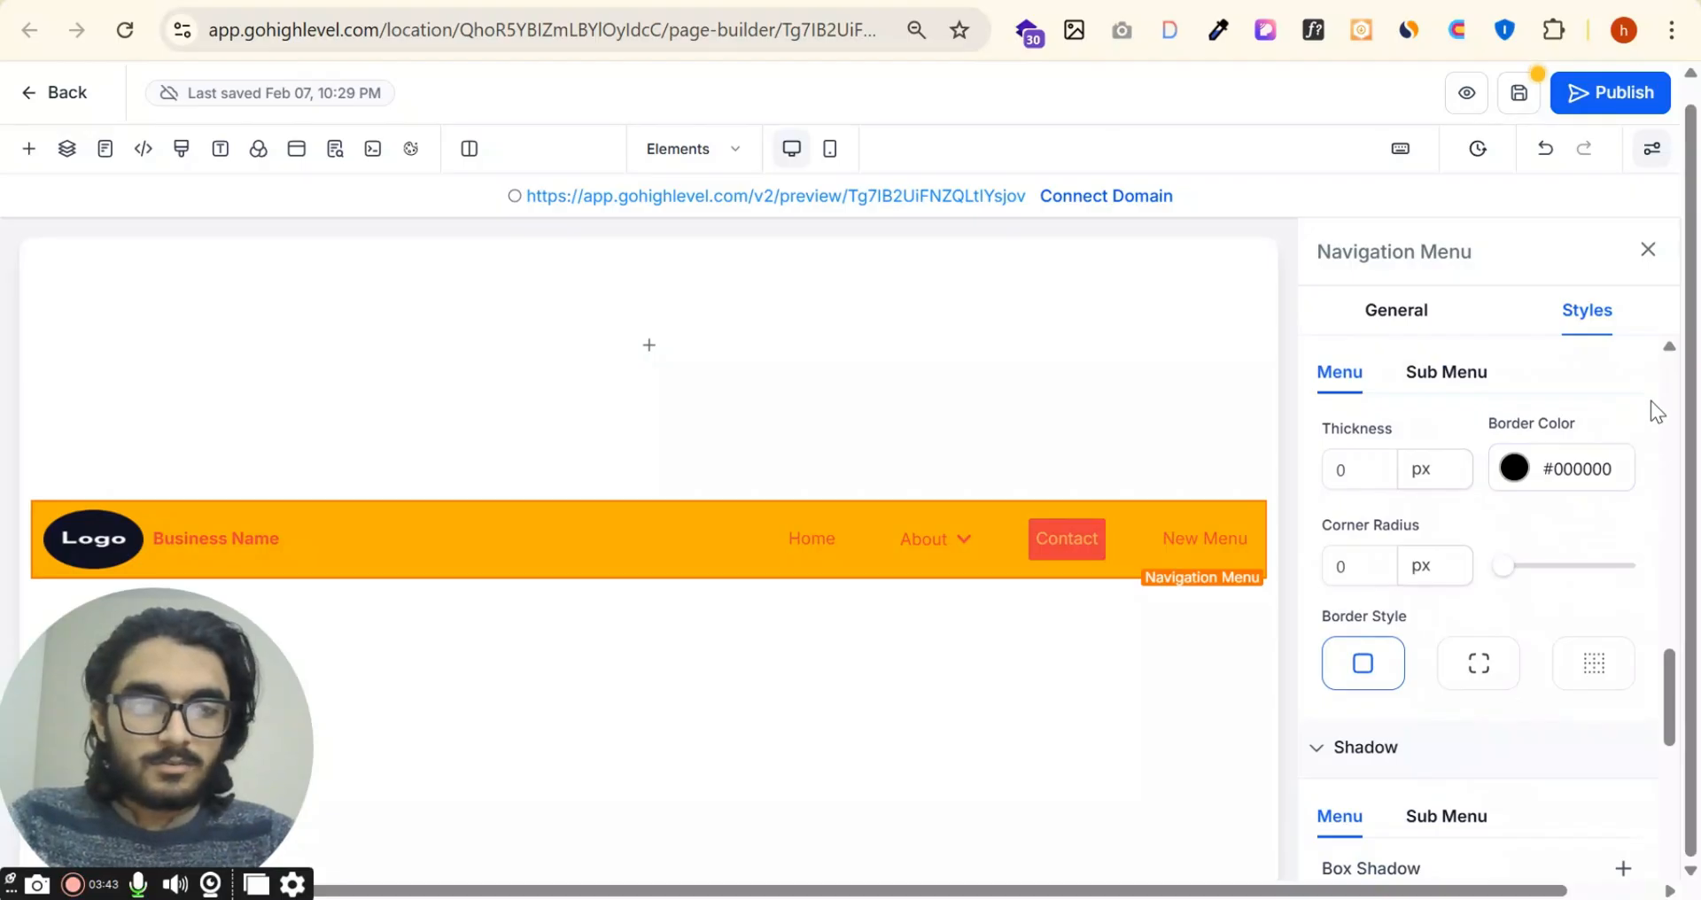
click(1342, 473)
click(1516, 467)
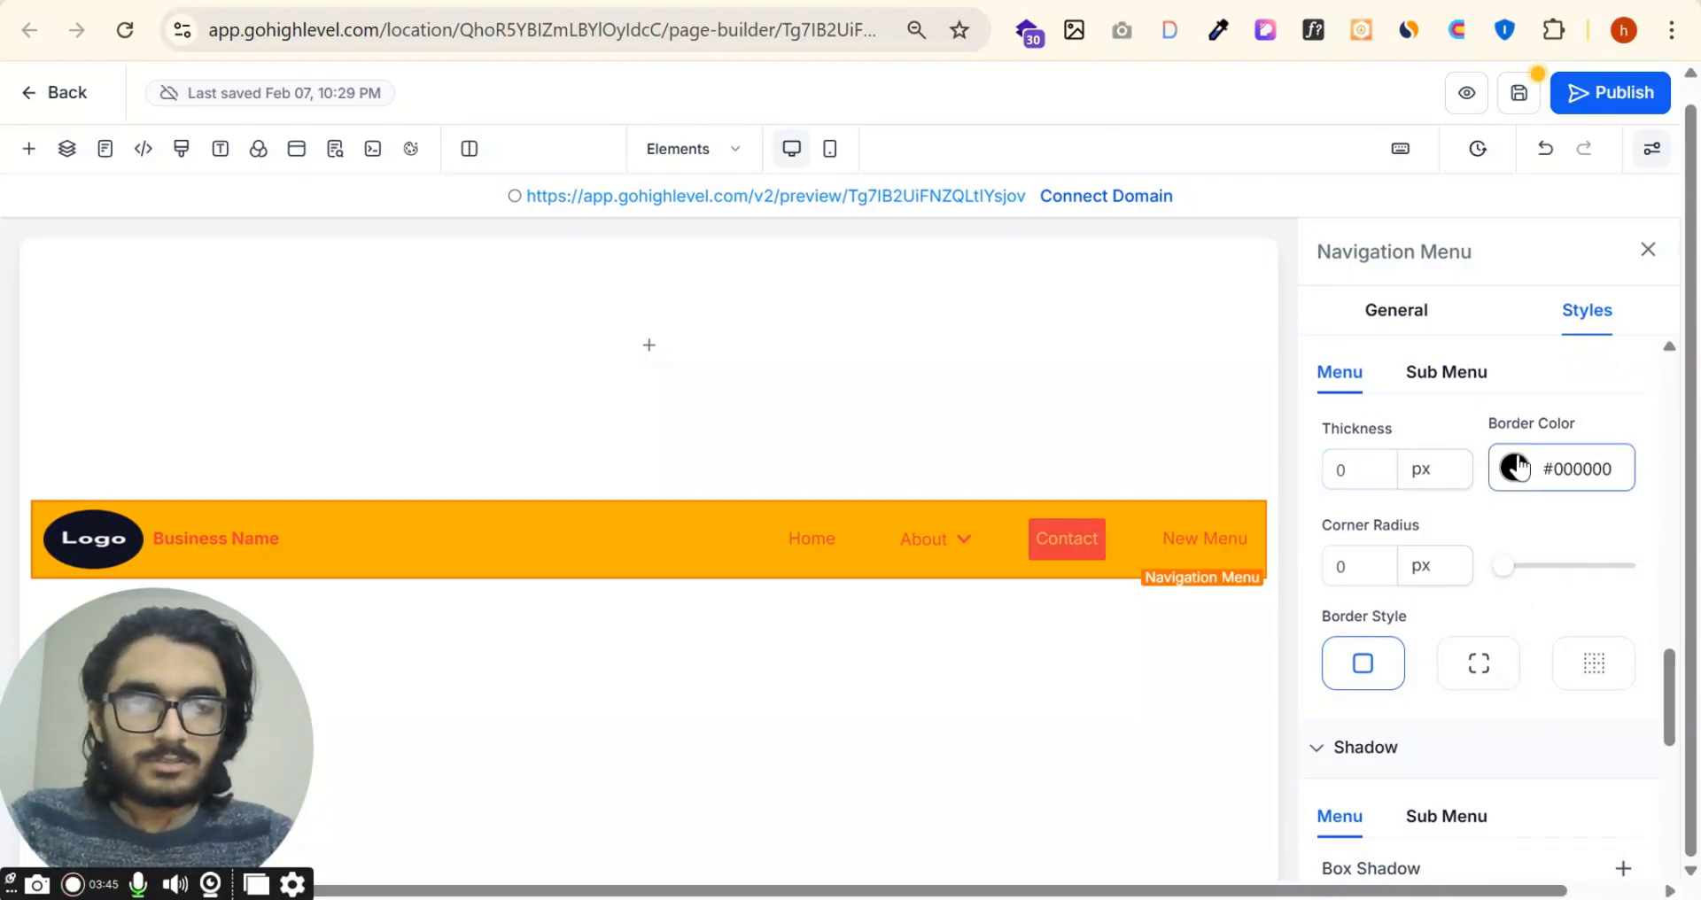
scroll(1386, 550, down, 5)
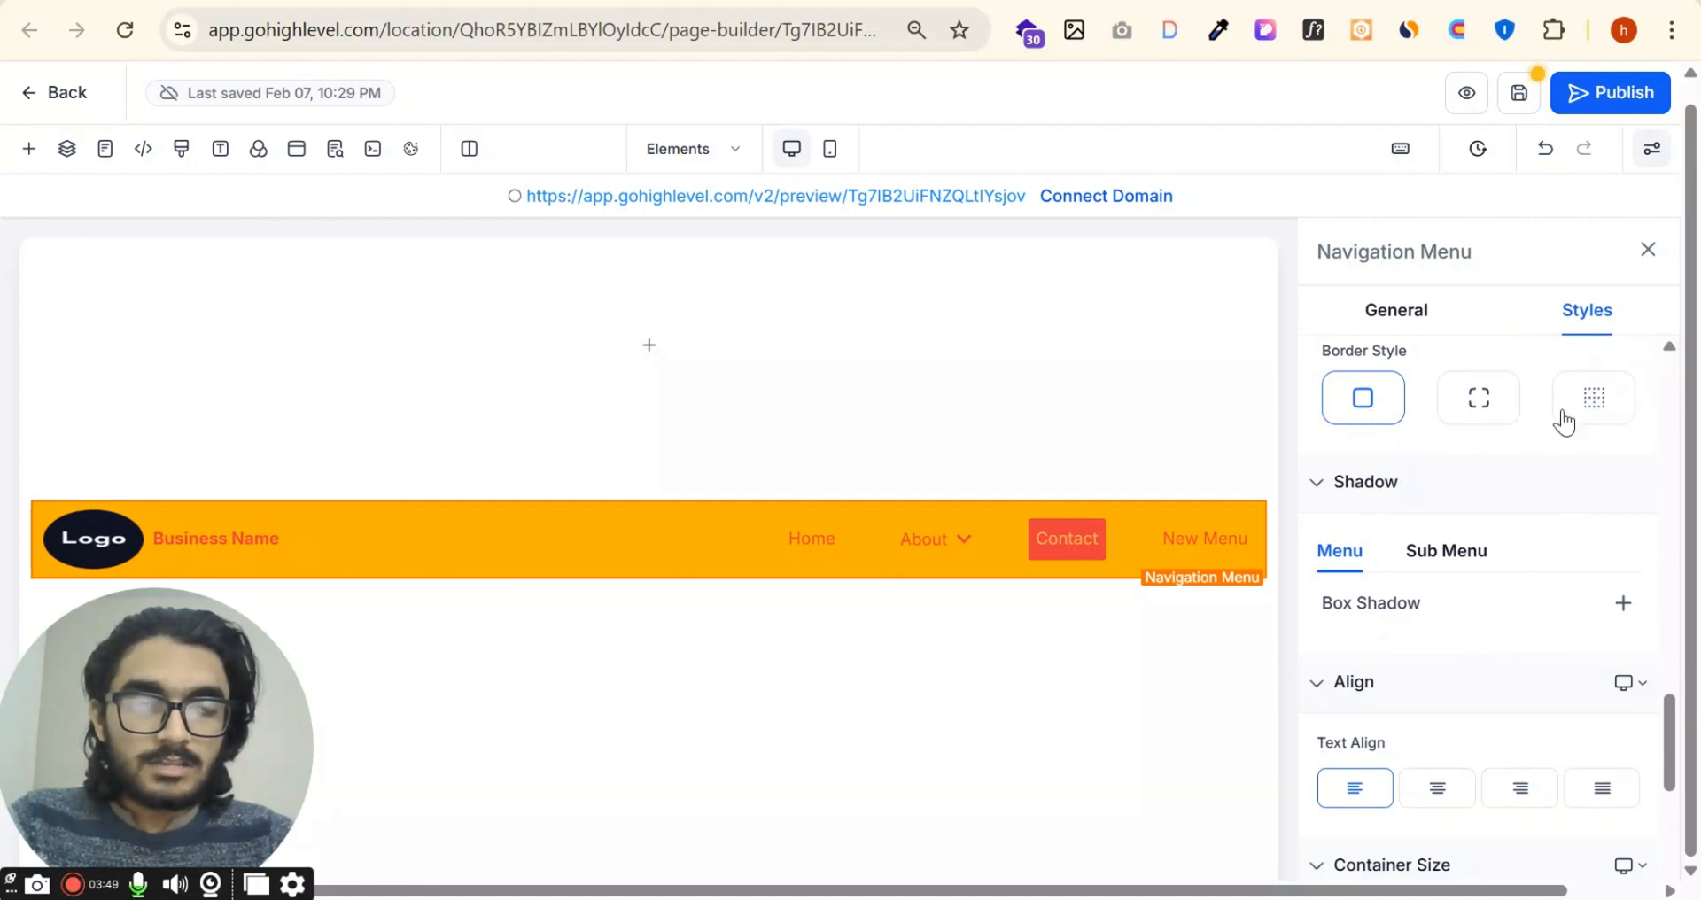
Step: Try centering the navigation menu's text, then set its text alignment to justified
scroll(1467, 637, down, 2)
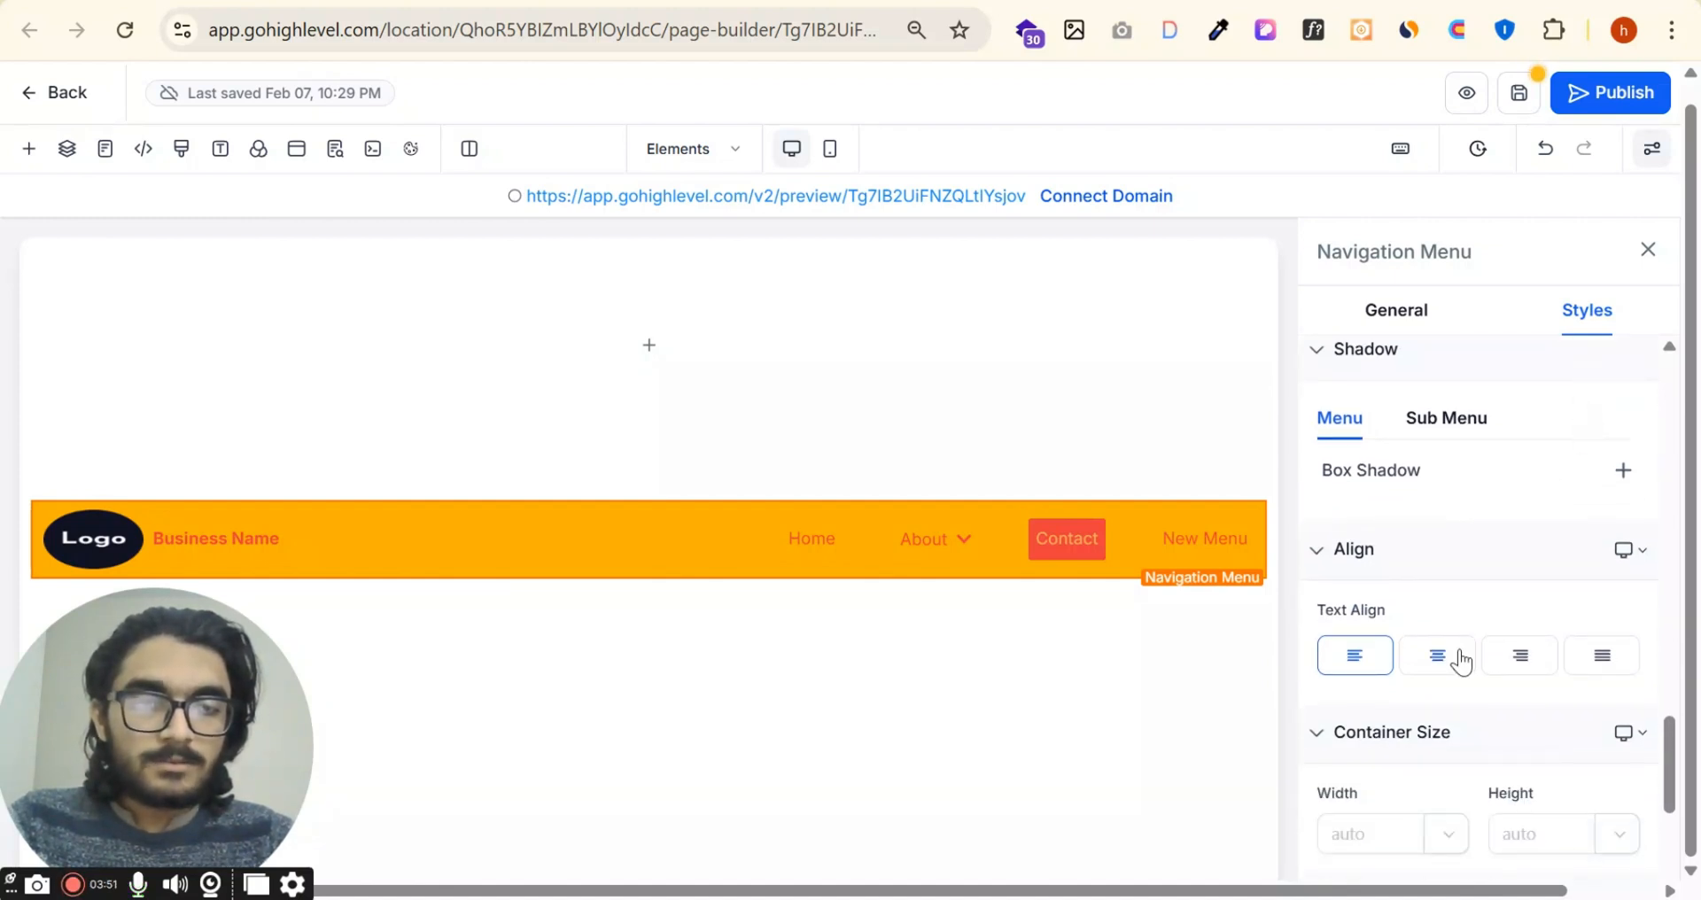
click(1438, 656)
scroll(1529, 654, down, 2)
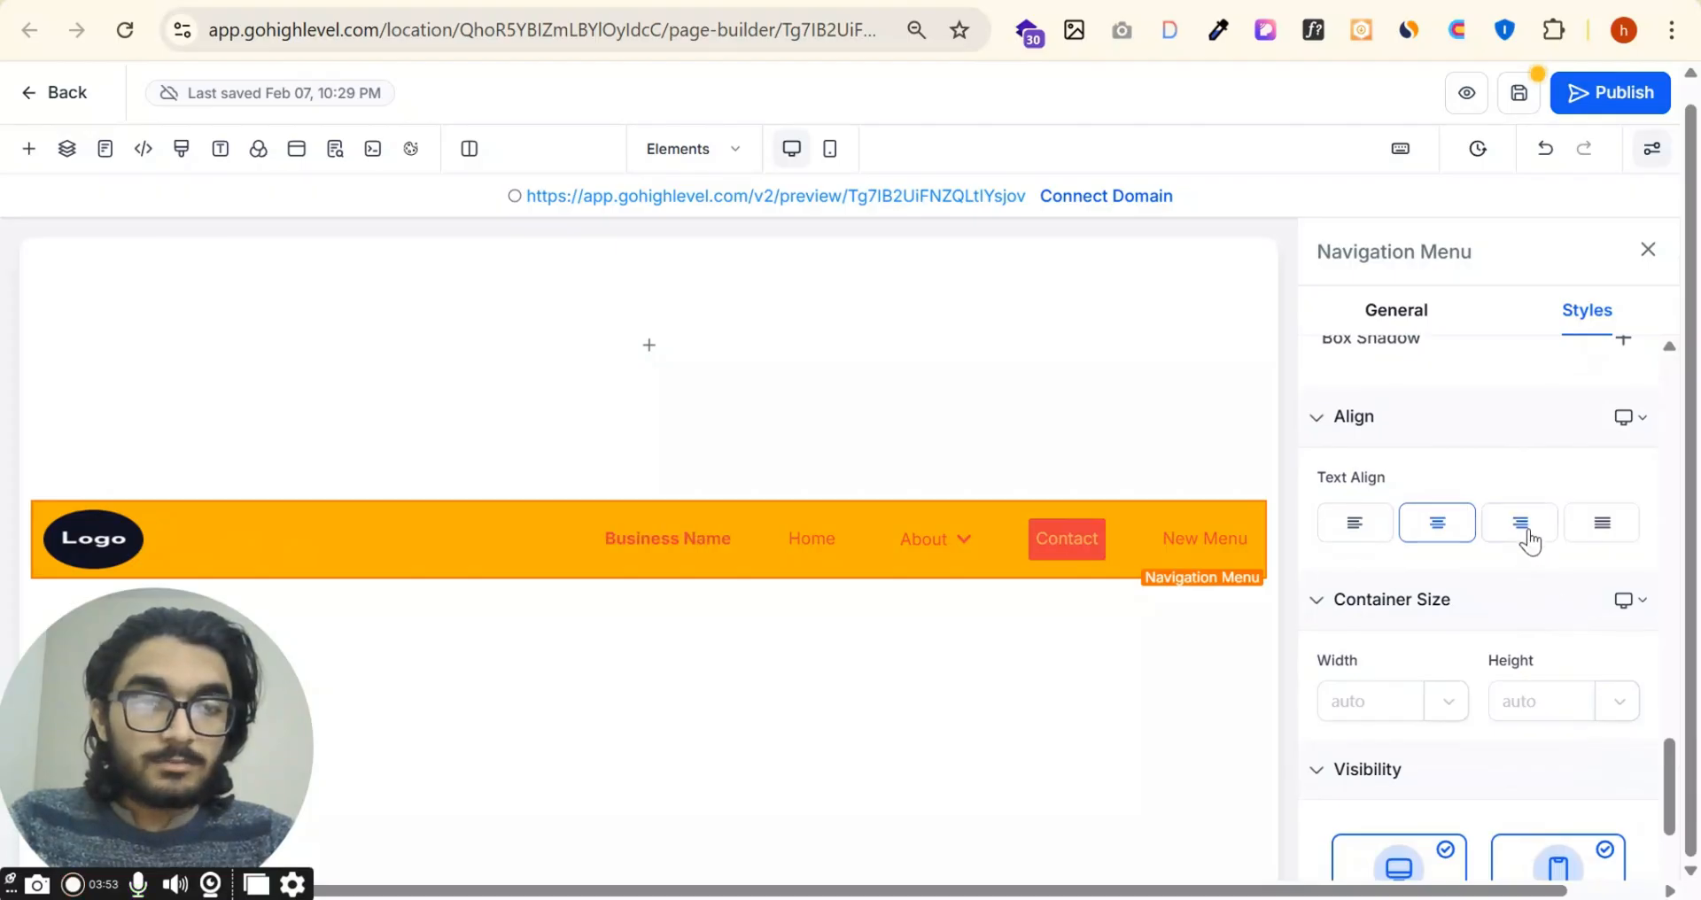
click(1575, 529)
Step: Toggle the navigation menu's desktop and mobile visibility off and back on, then close its settings
scroll(1586, 620, down, 3)
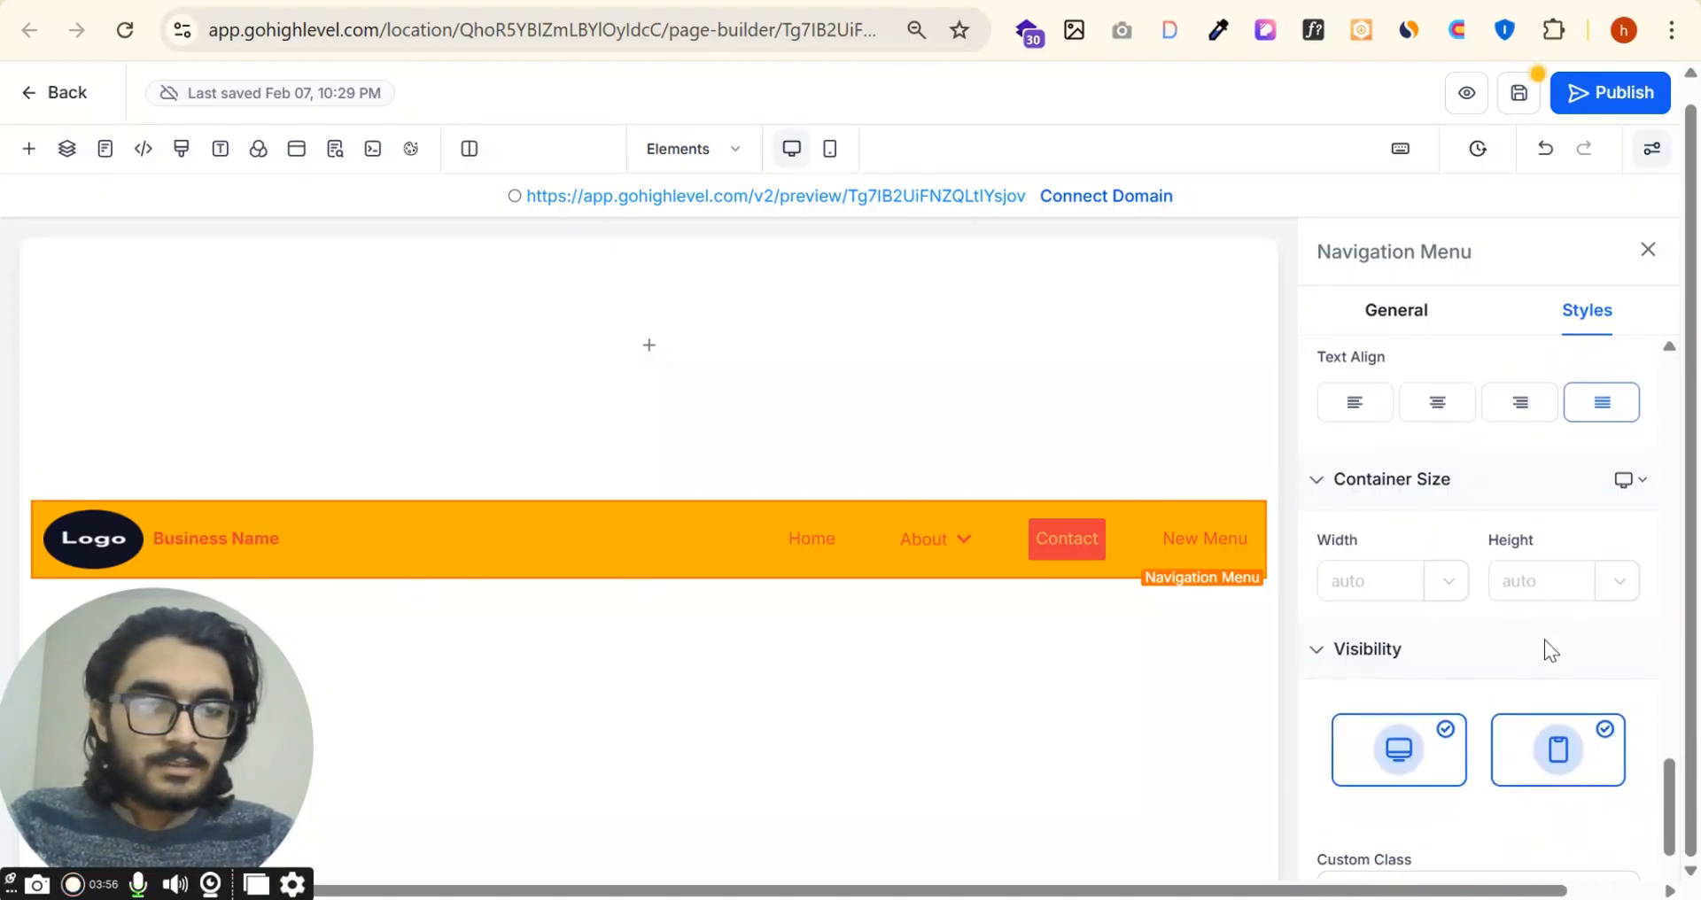
scroll(1405, 620, down, 1)
click(1405, 592)
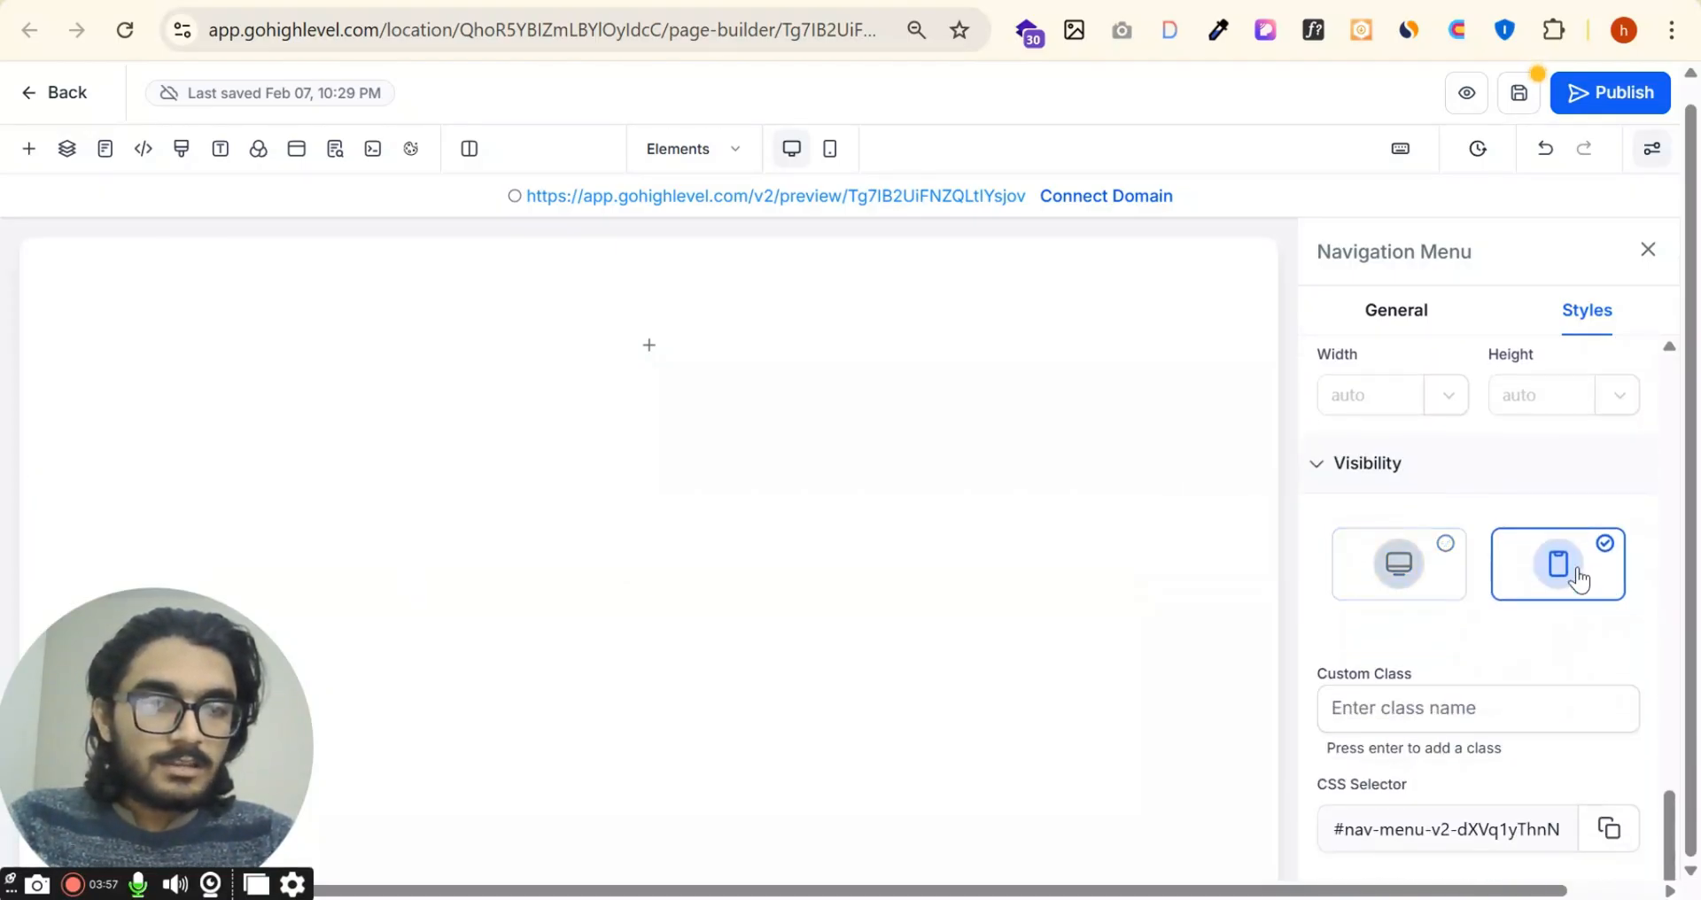
click(1407, 571)
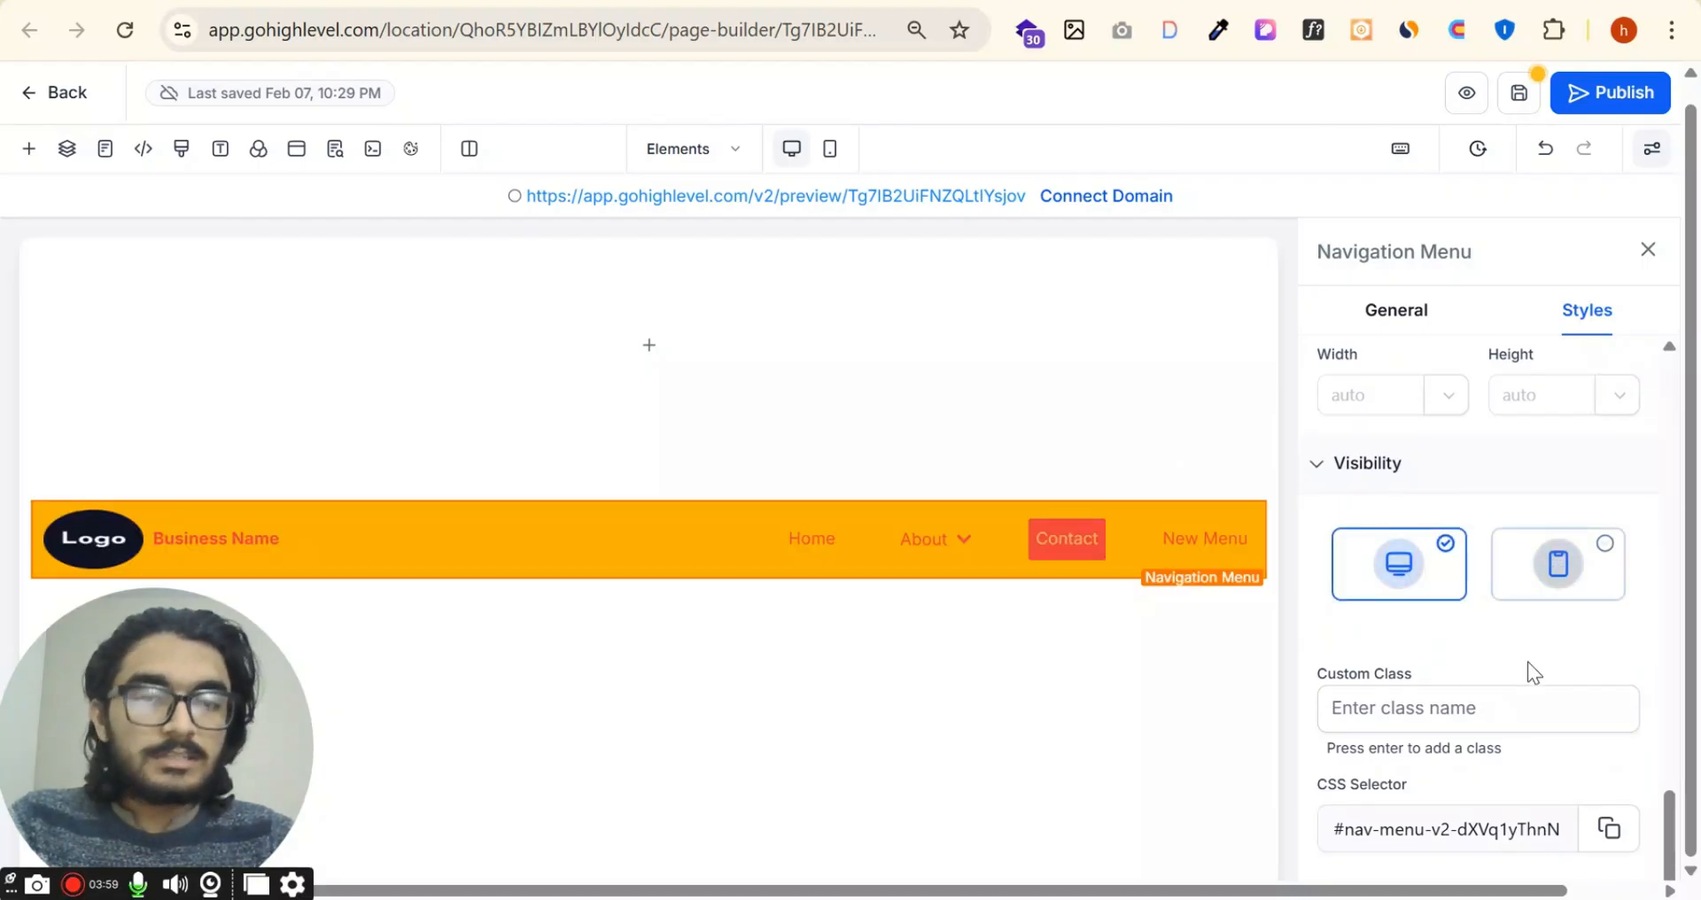
click(1493, 714)
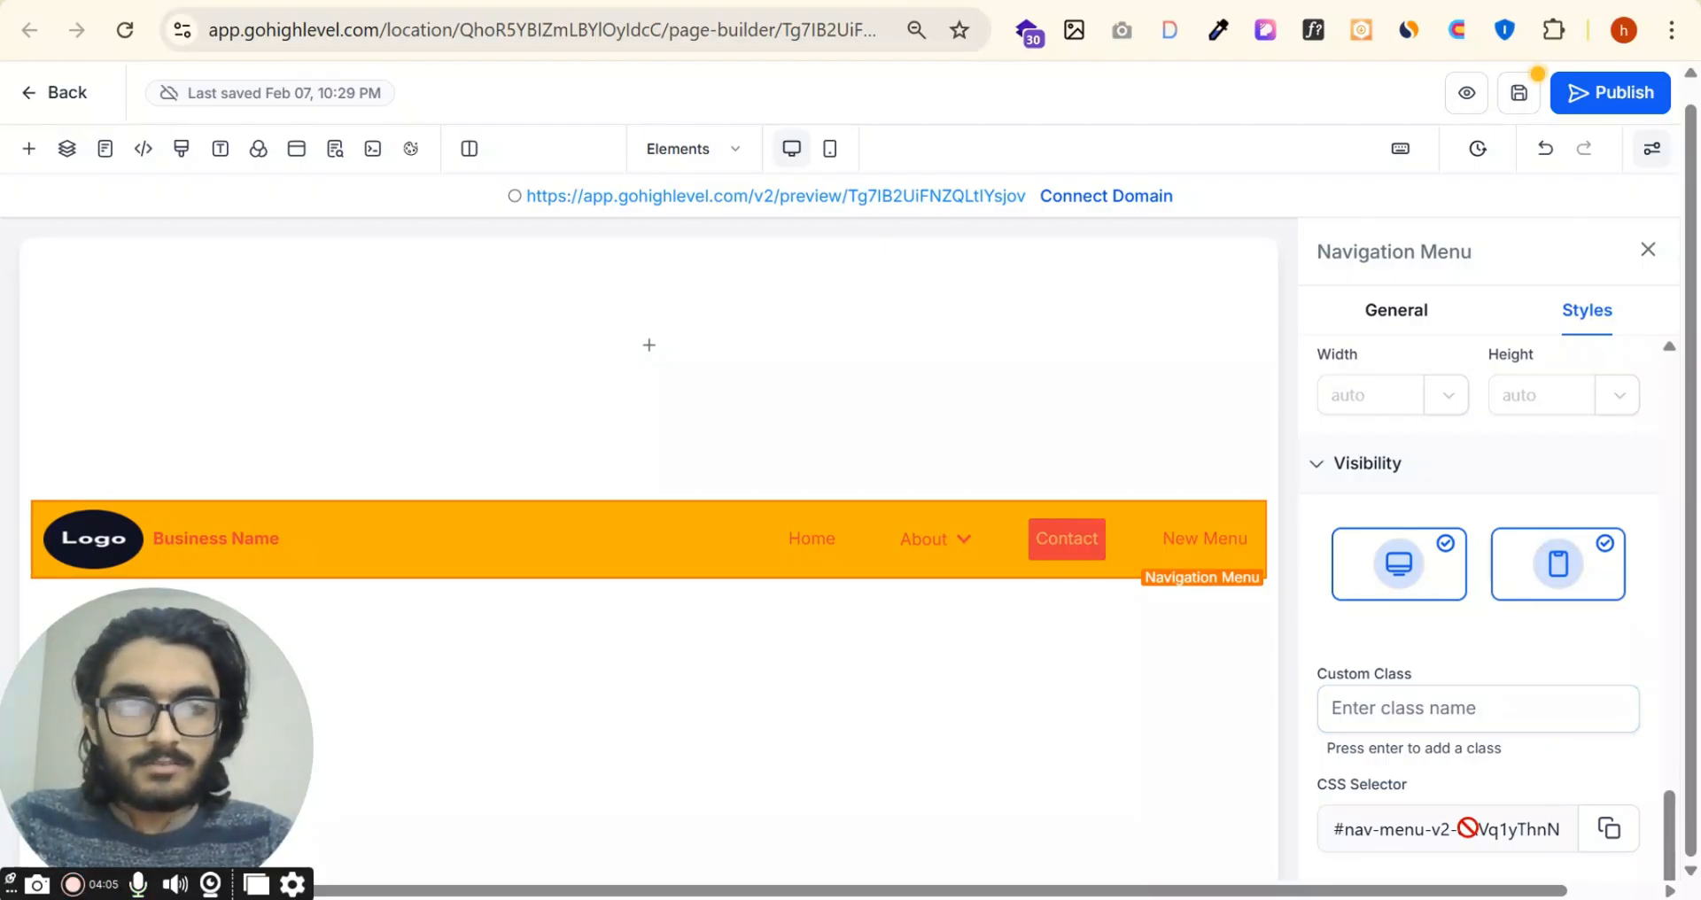
scroll(1527, 652, up, 20)
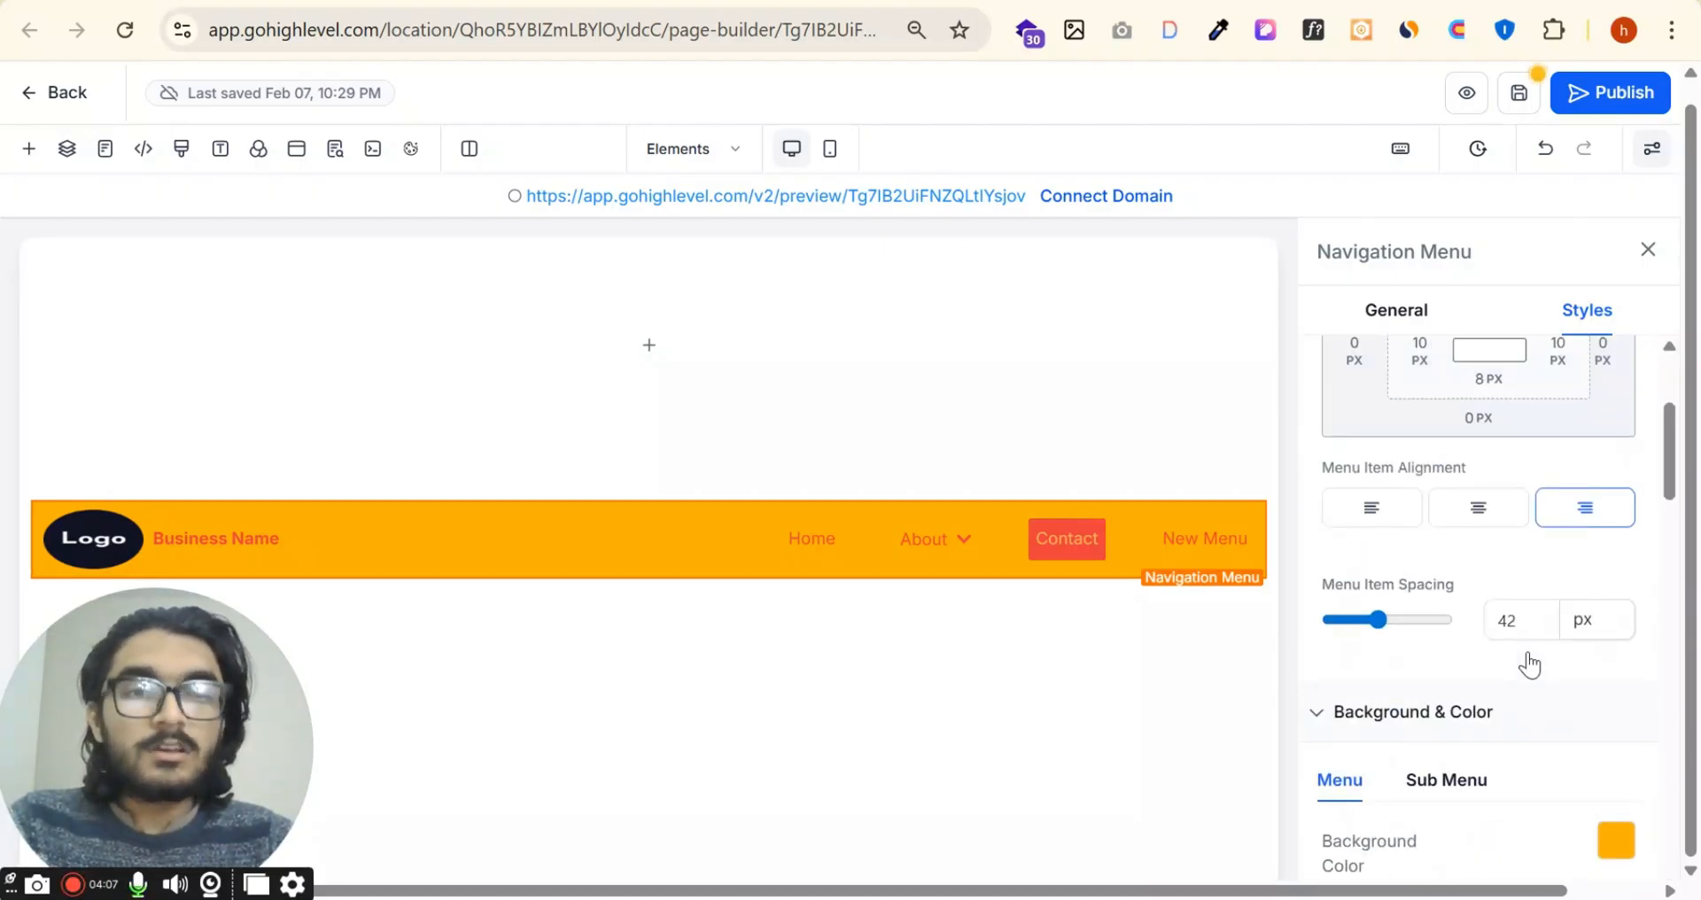
click(1649, 252)
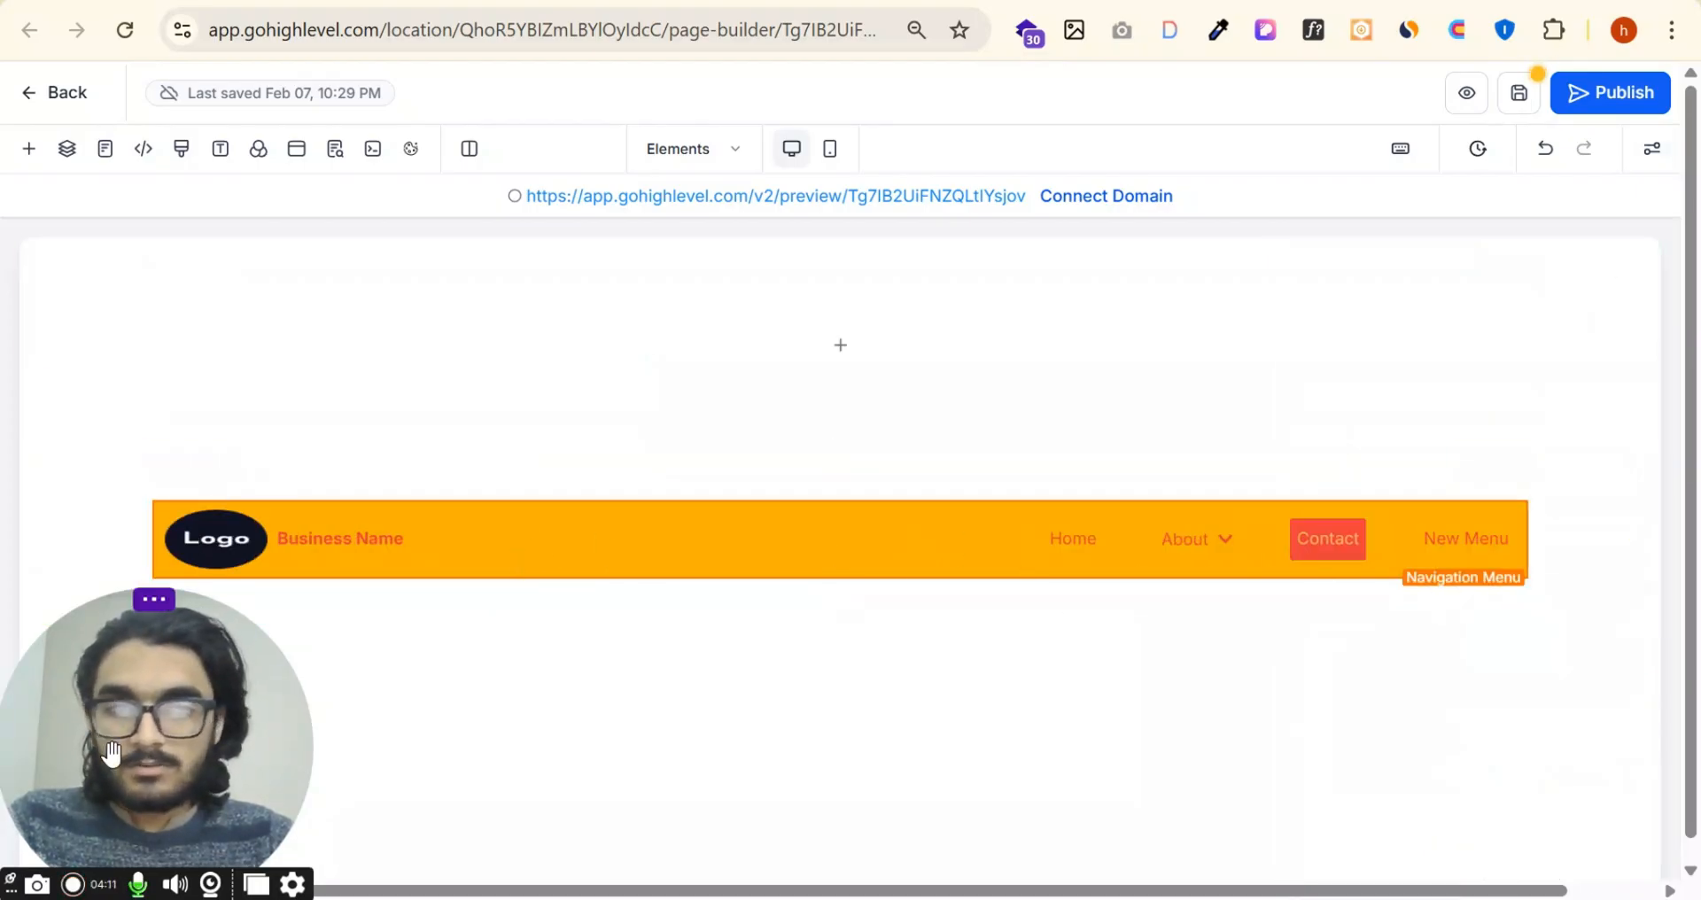
Step: Add a Divider element below the navigation menu
drag(113, 759, 1502, 759)
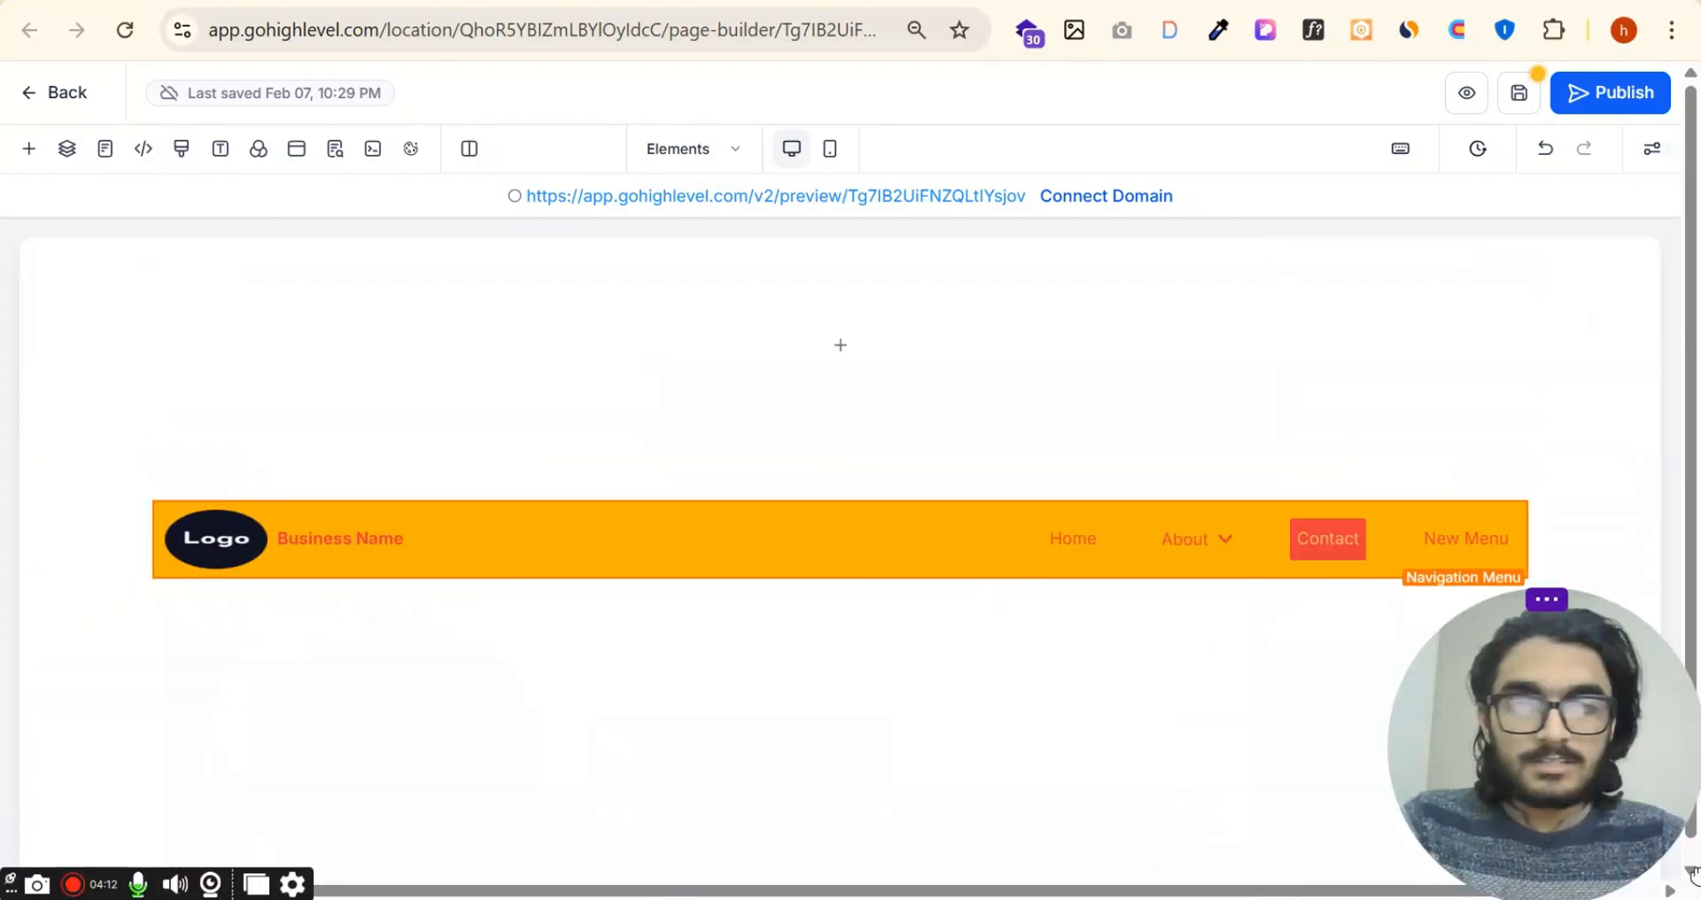
click(29, 148)
scroll(482, 529, down, 2)
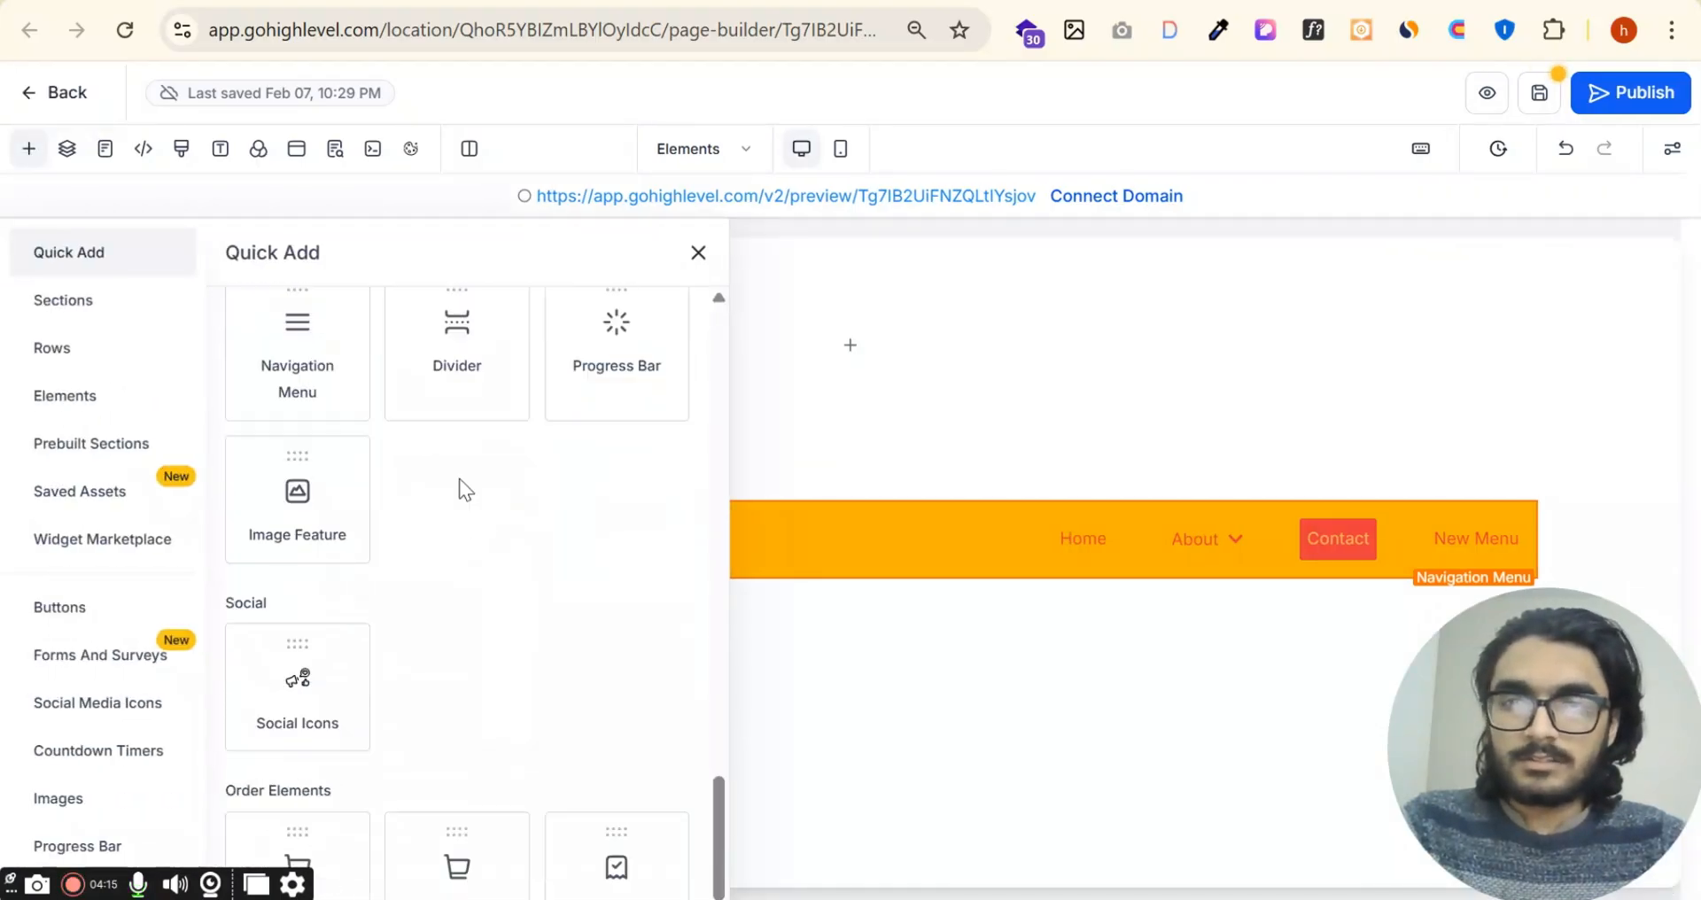
drag(459, 391, 805, 571)
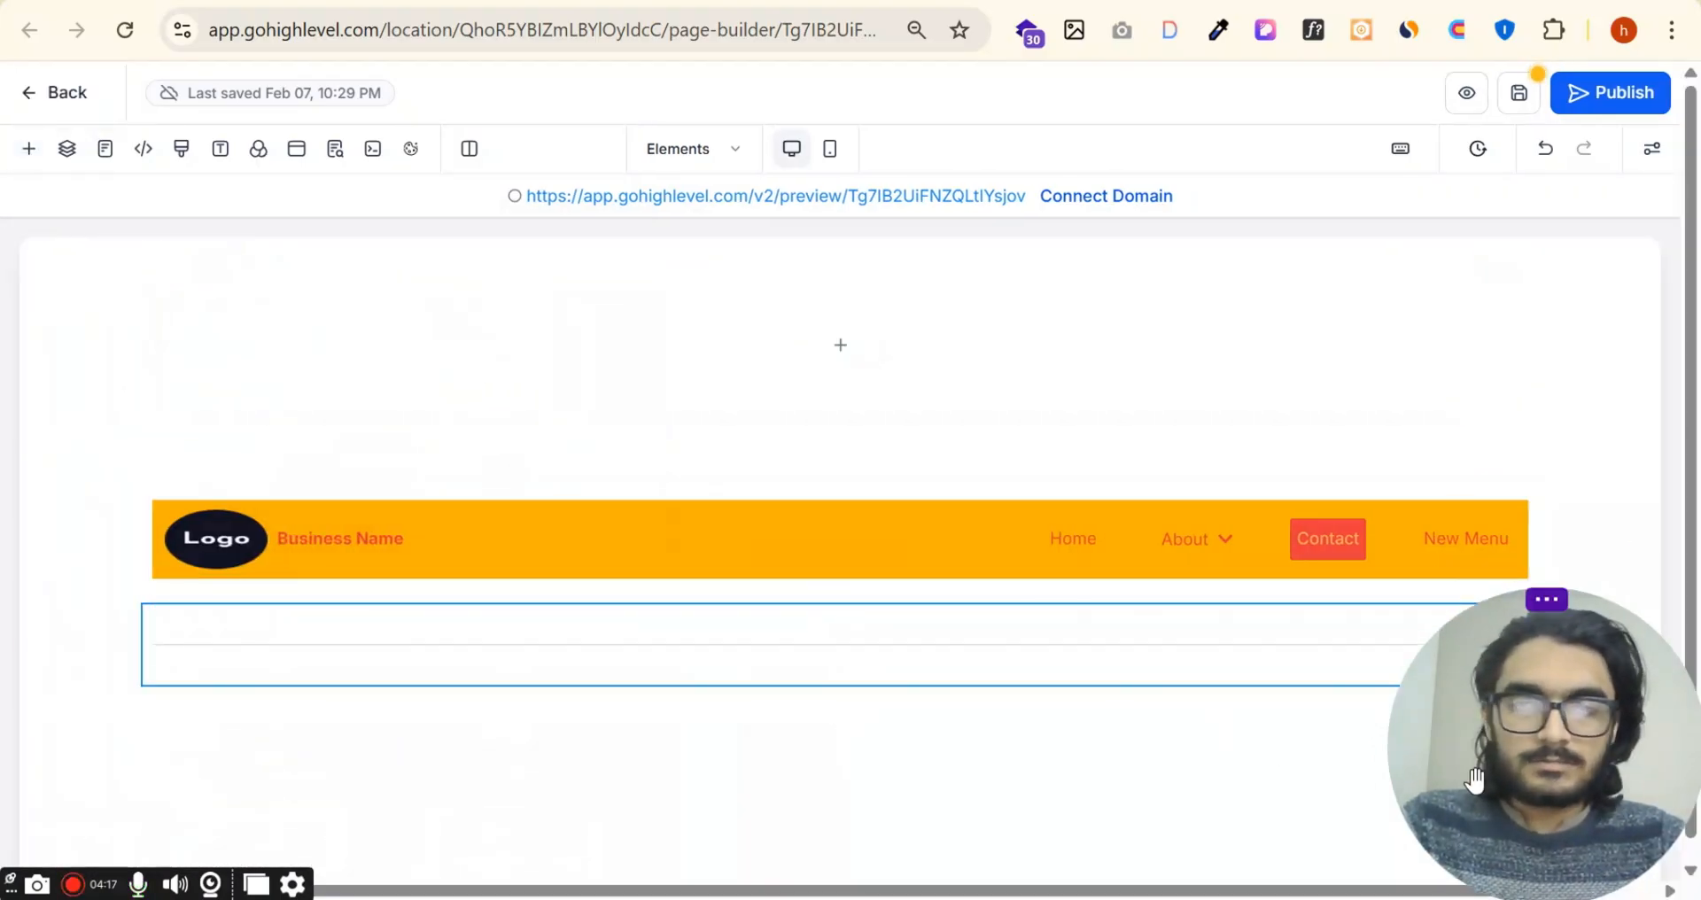
drag(1542, 745, 921, 744)
Step: Open the new divider's settings and set its color to the default black
click(885, 638)
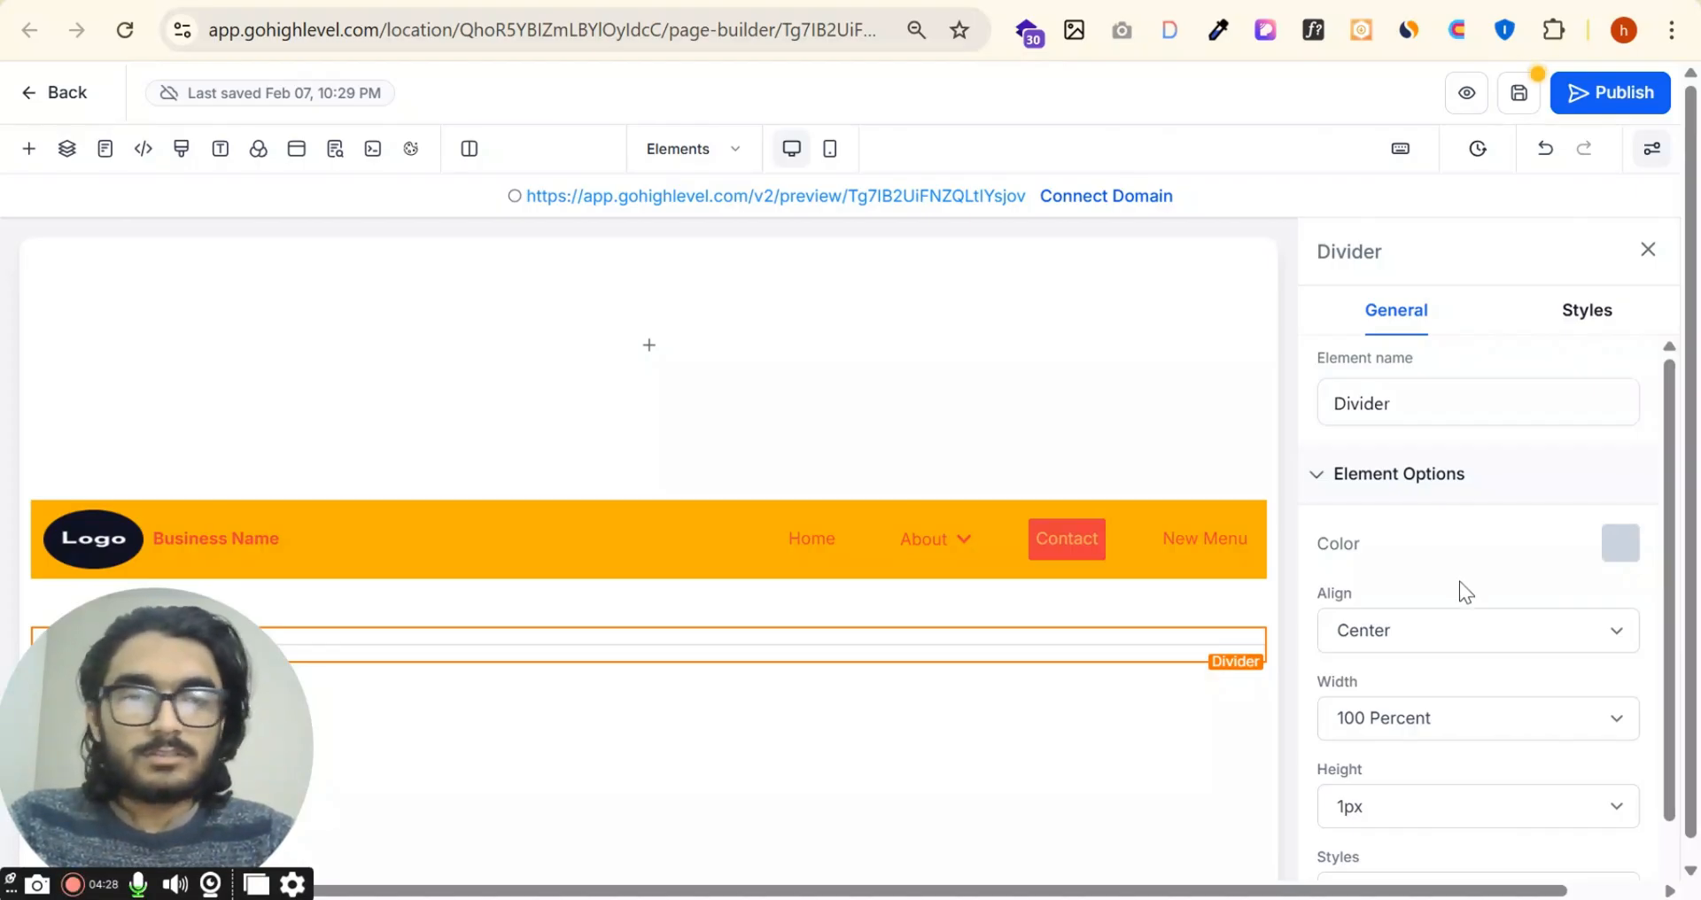
click(1619, 544)
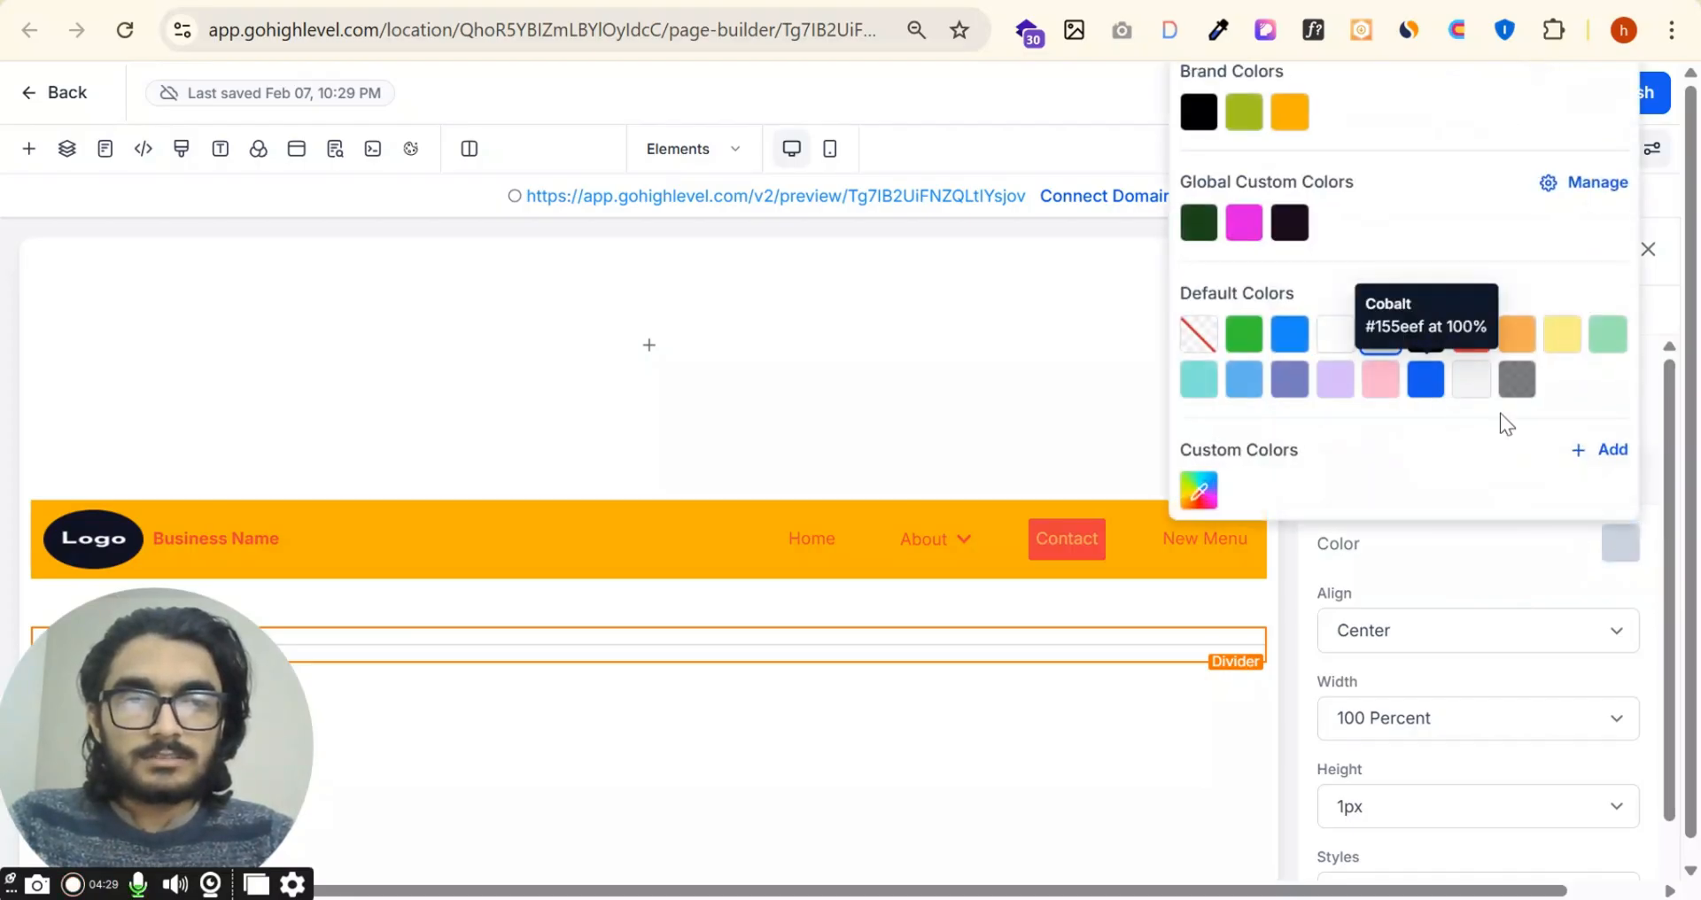
click(1426, 333)
Step: Align the divider to the right and set its width to 40 Percent
click(1451, 645)
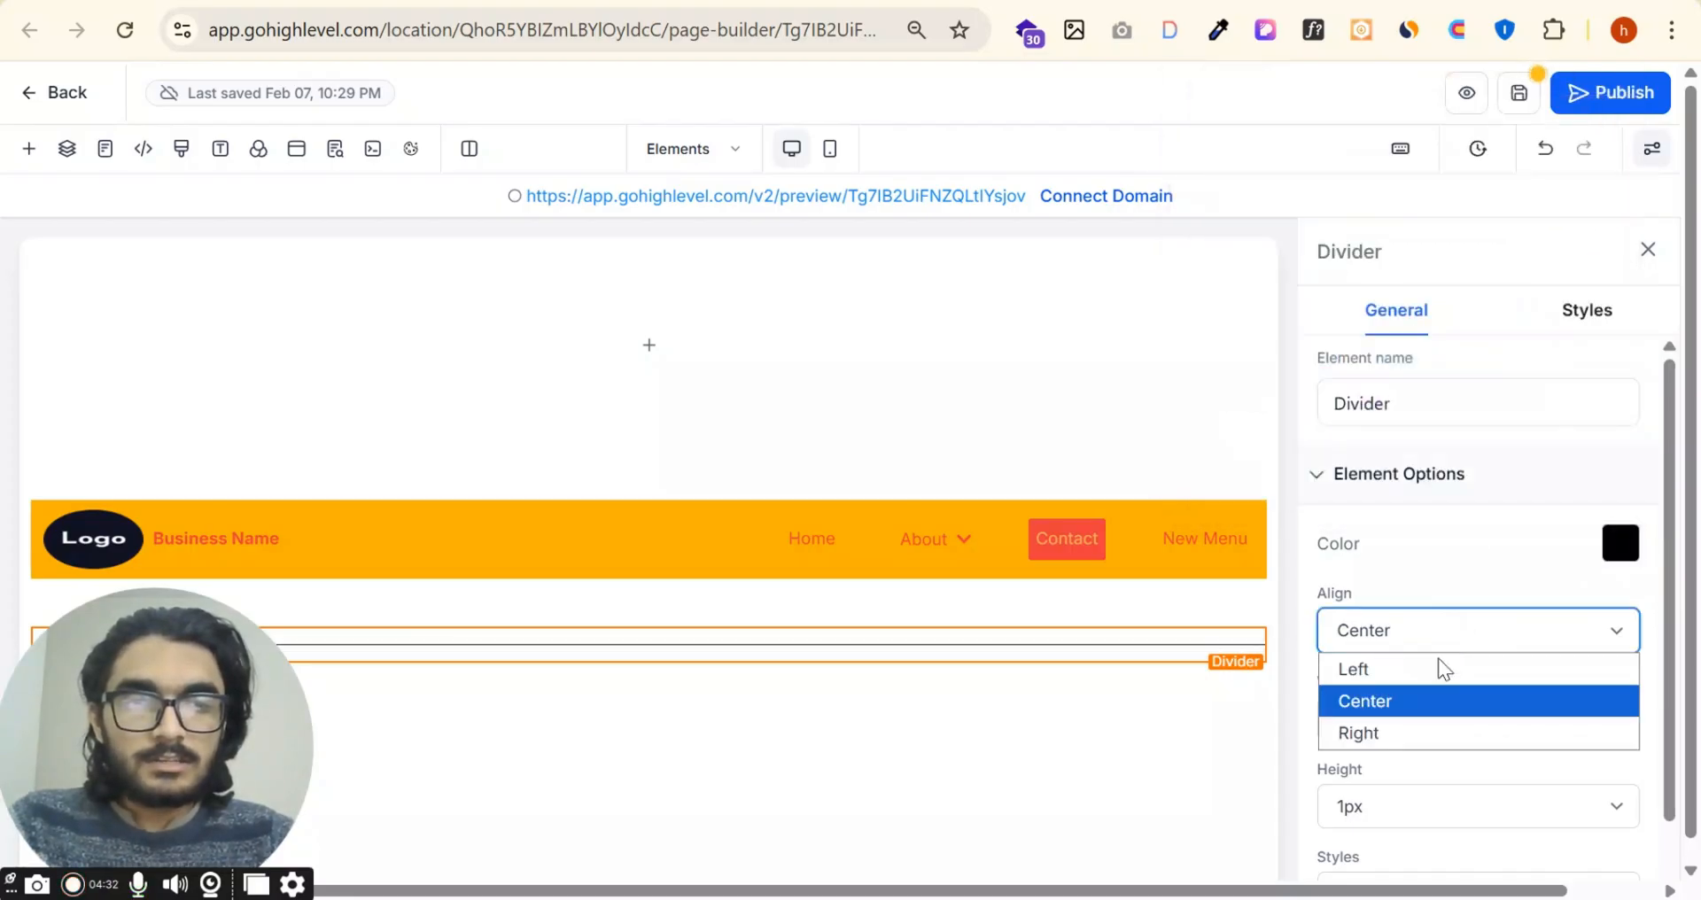
click(1426, 700)
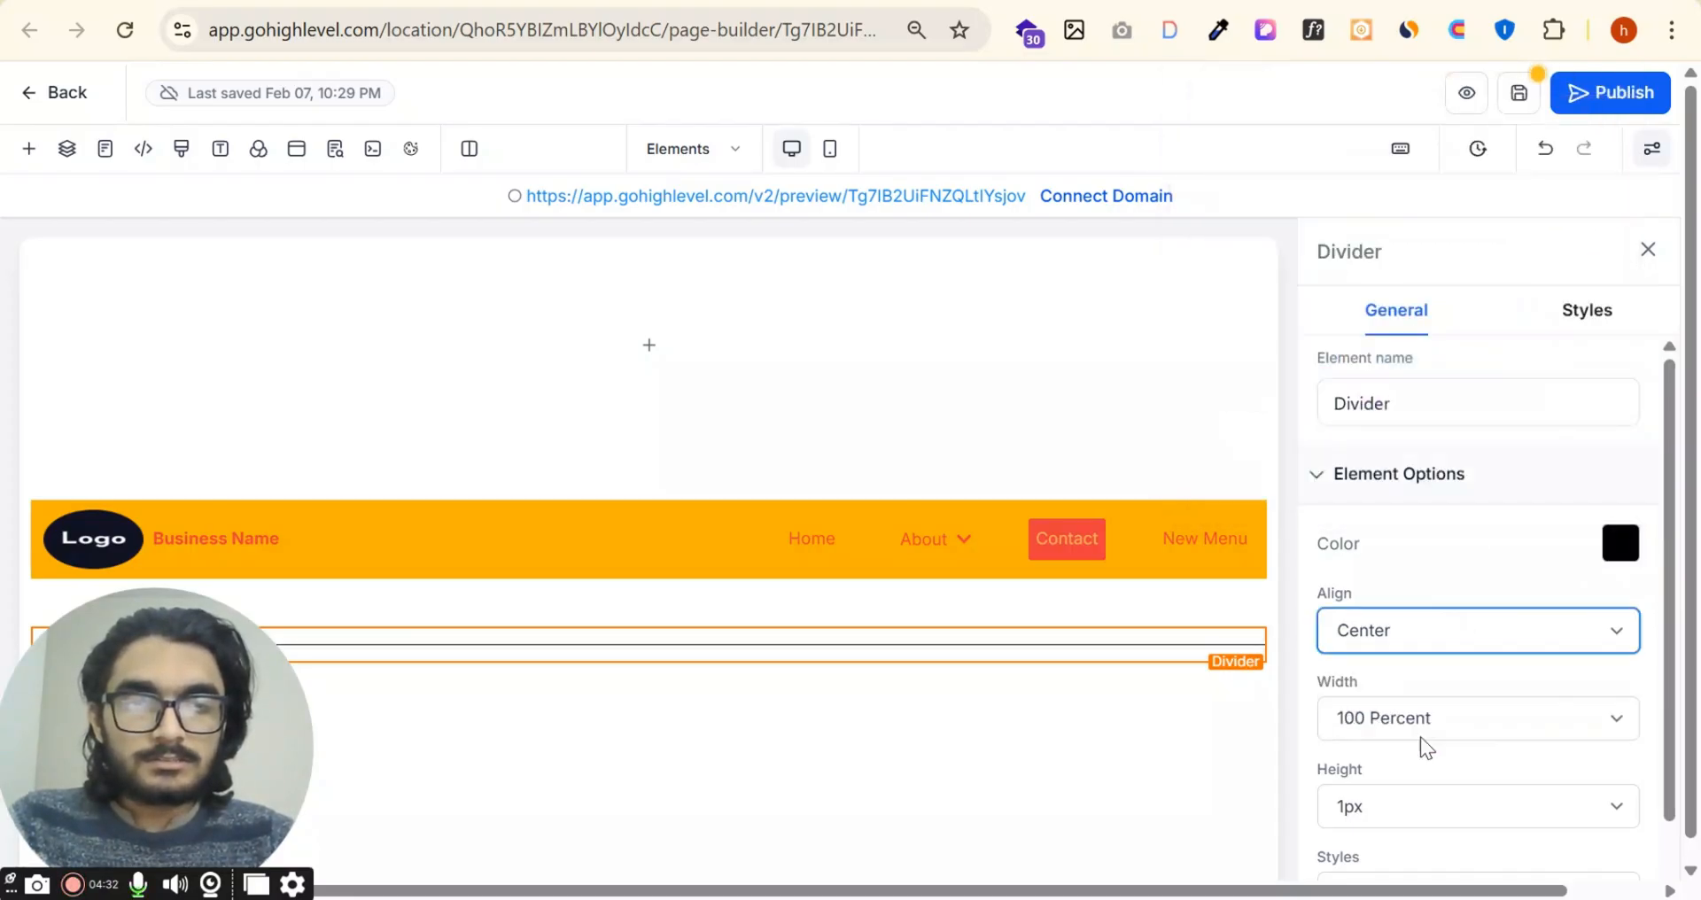
click(1432, 706)
click(1402, 518)
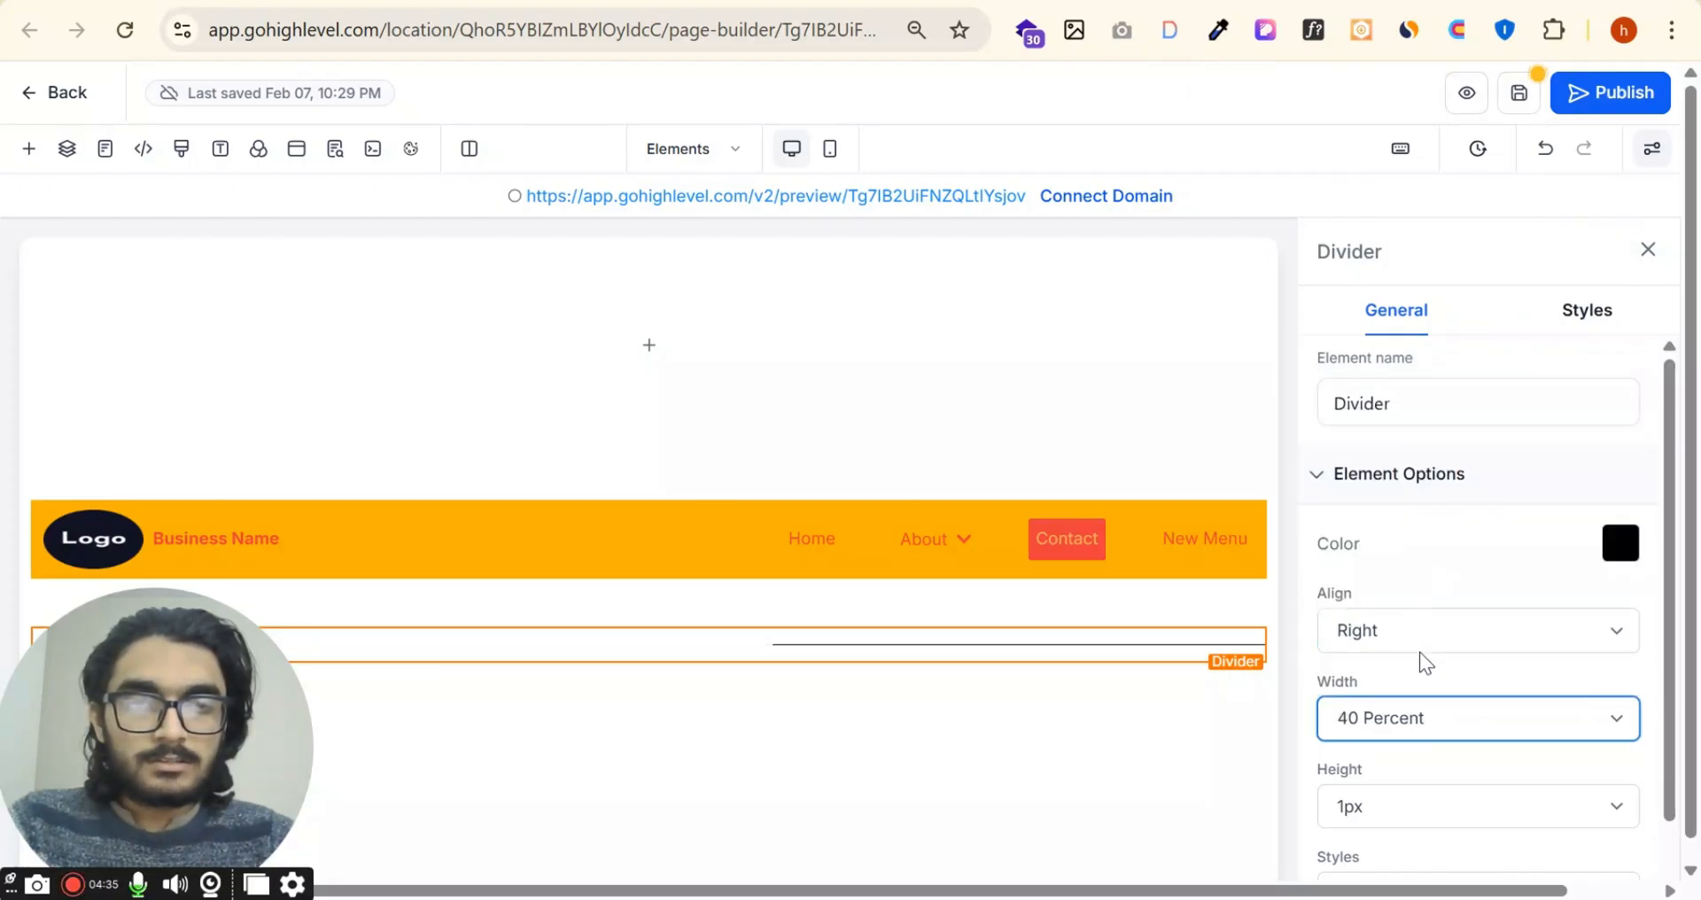
Step: Try left alignment for the divider, then set its alignment to Center
click(1422, 638)
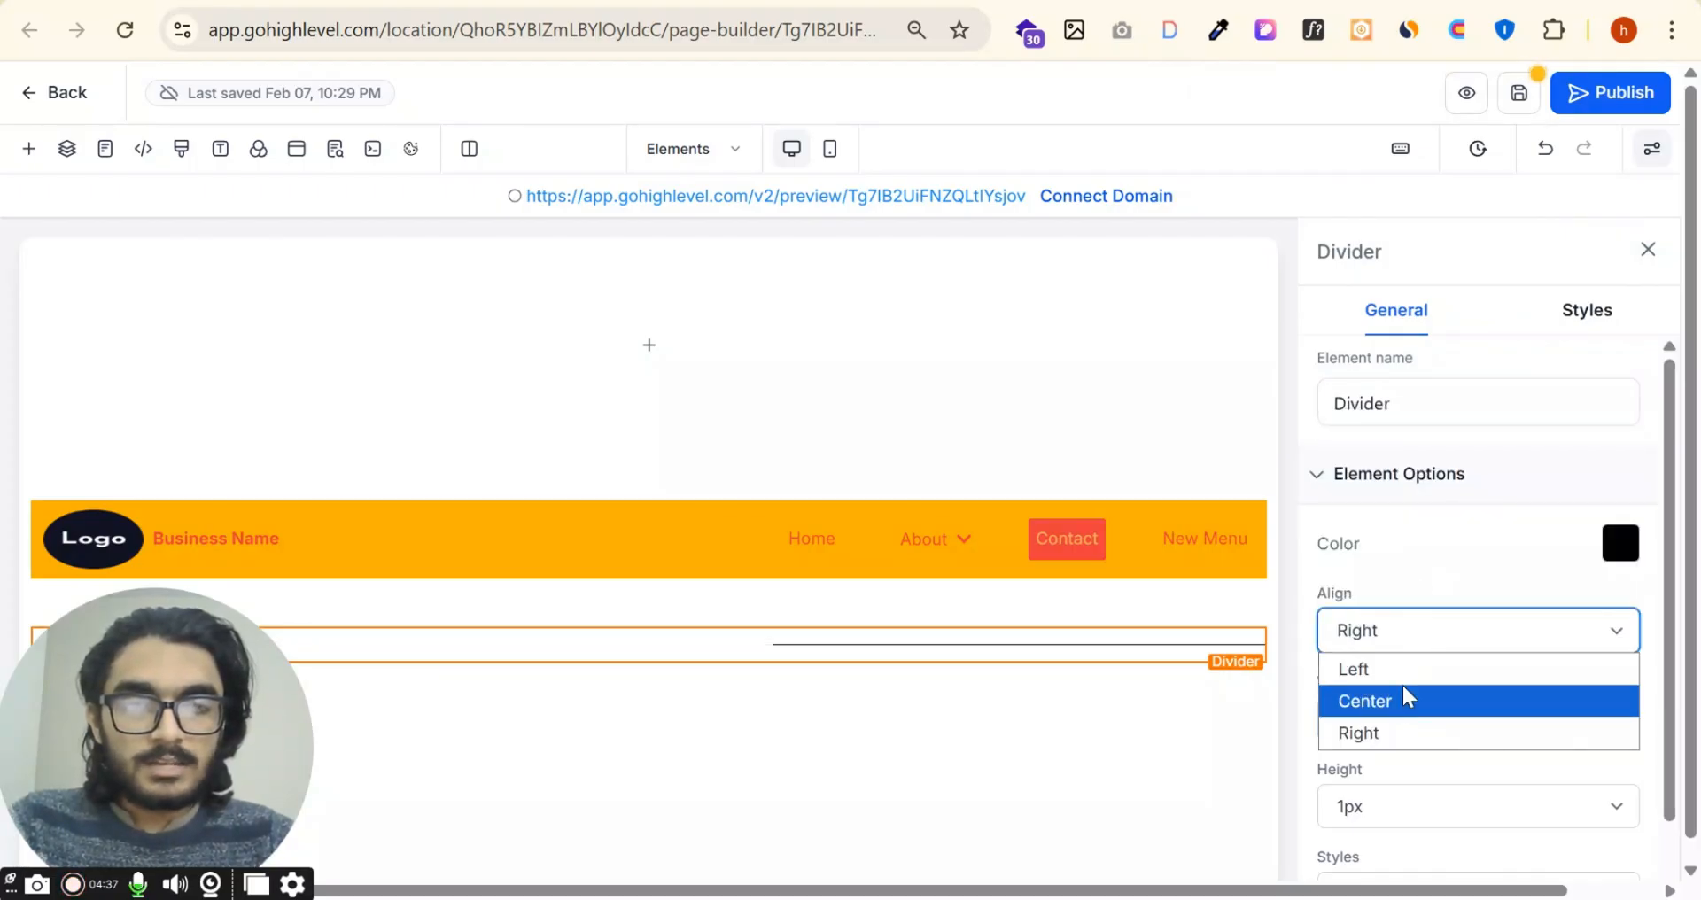
click(1406, 672)
click(1430, 643)
click(1413, 700)
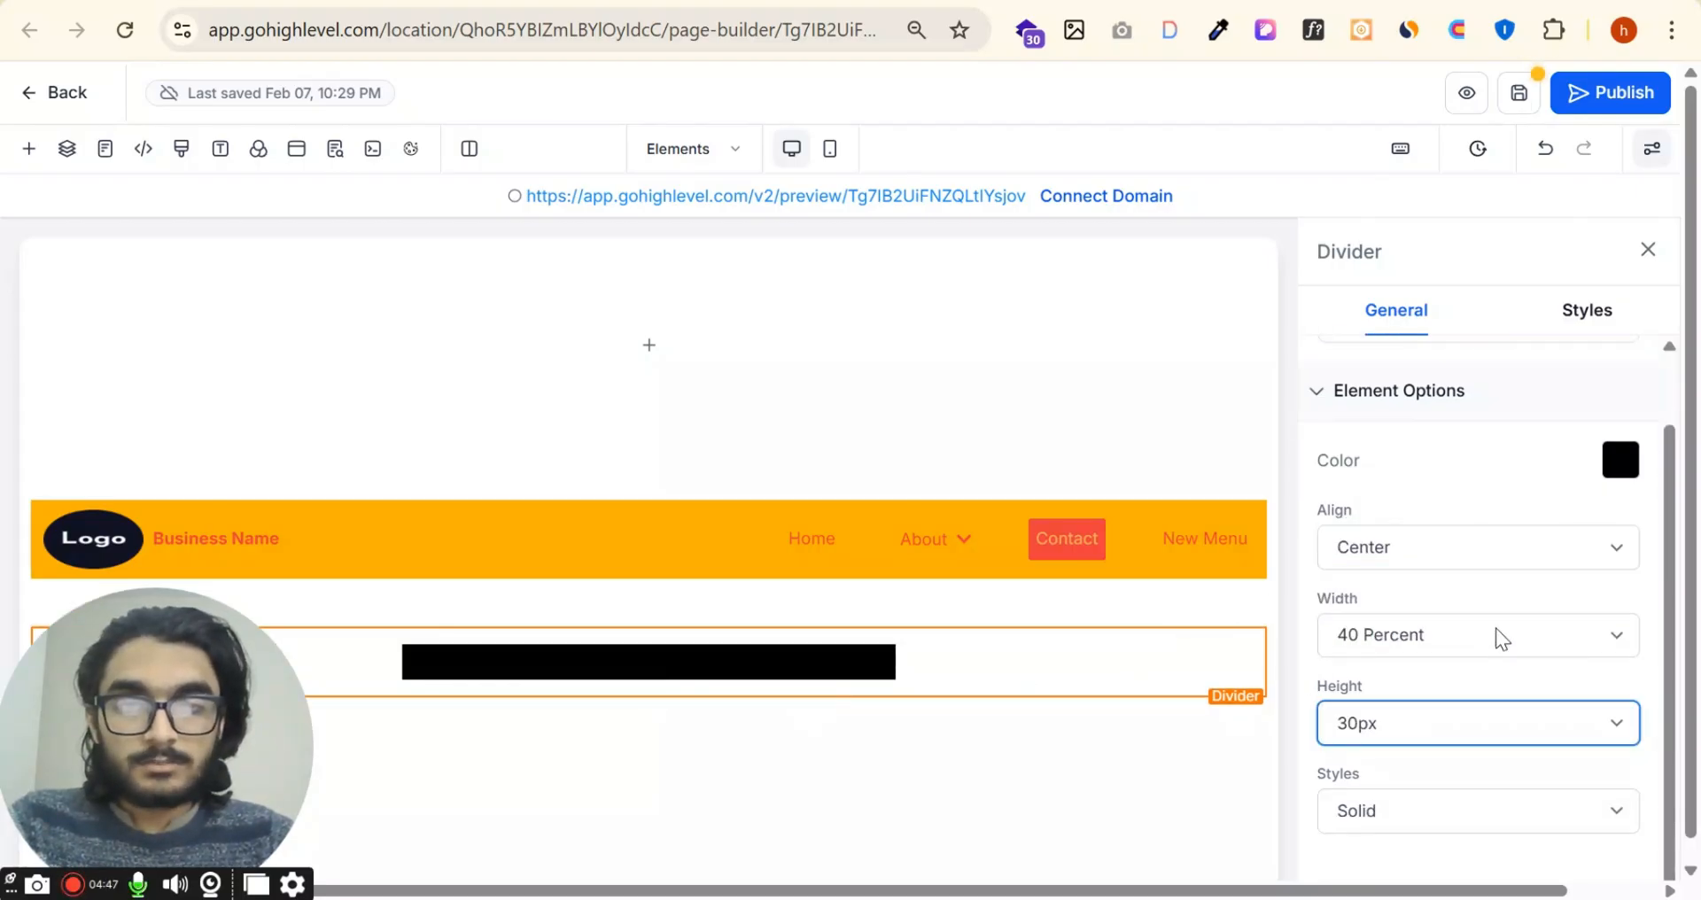
Step: Try a divider height of 50px, then set the height to 25px
click(1428, 724)
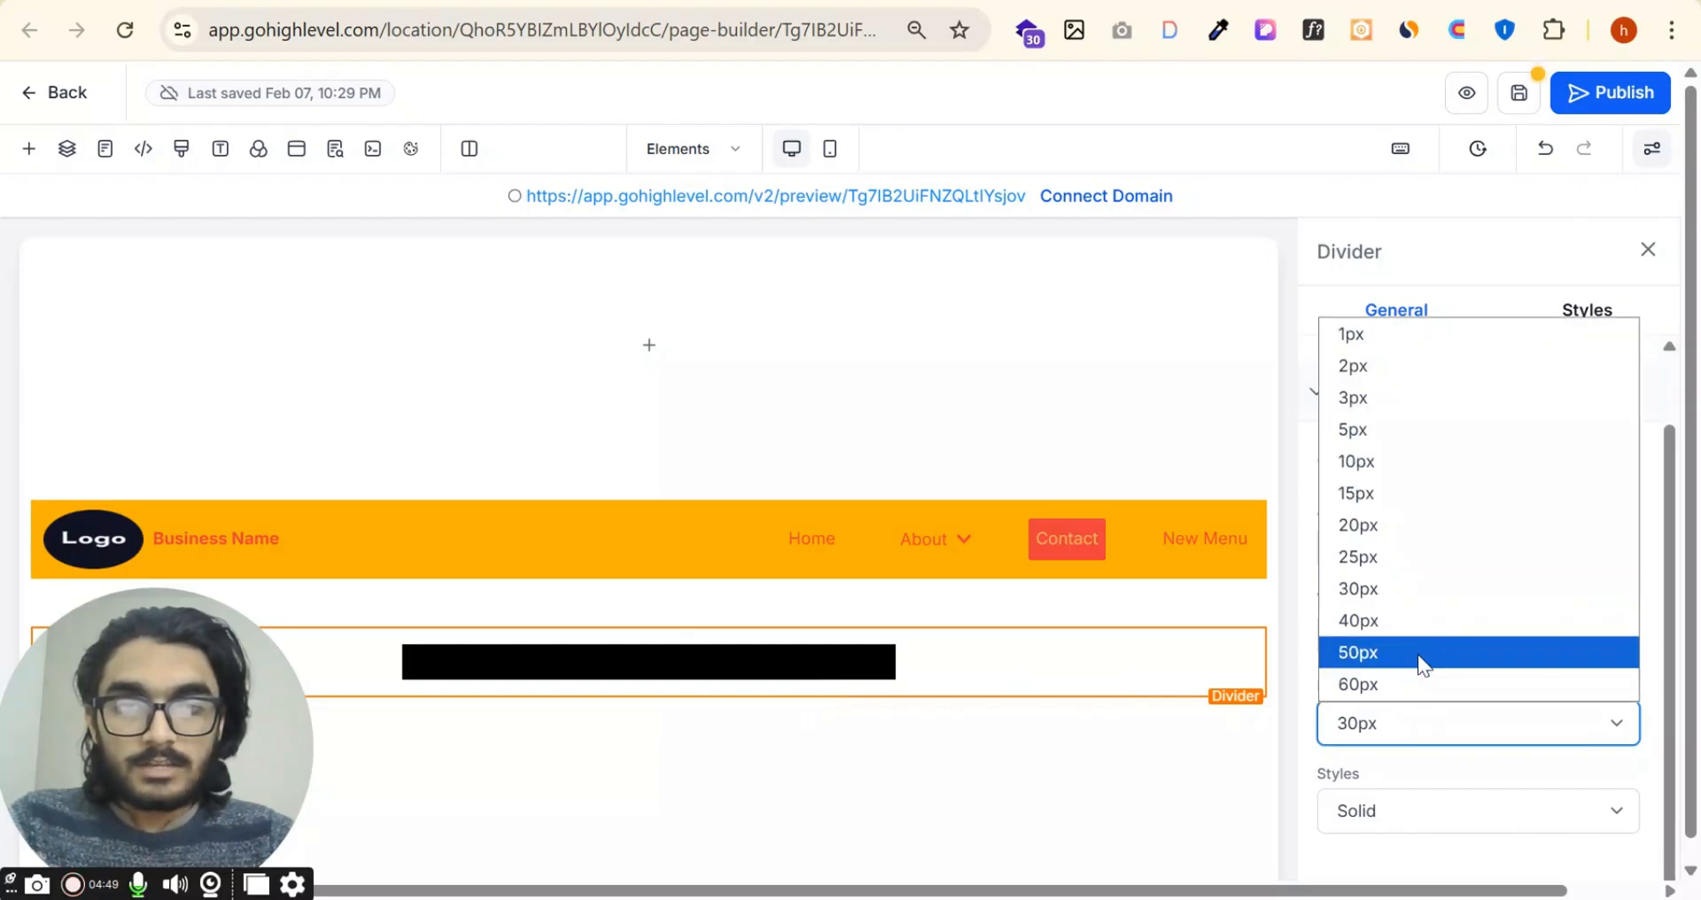
click(1418, 653)
click(1411, 733)
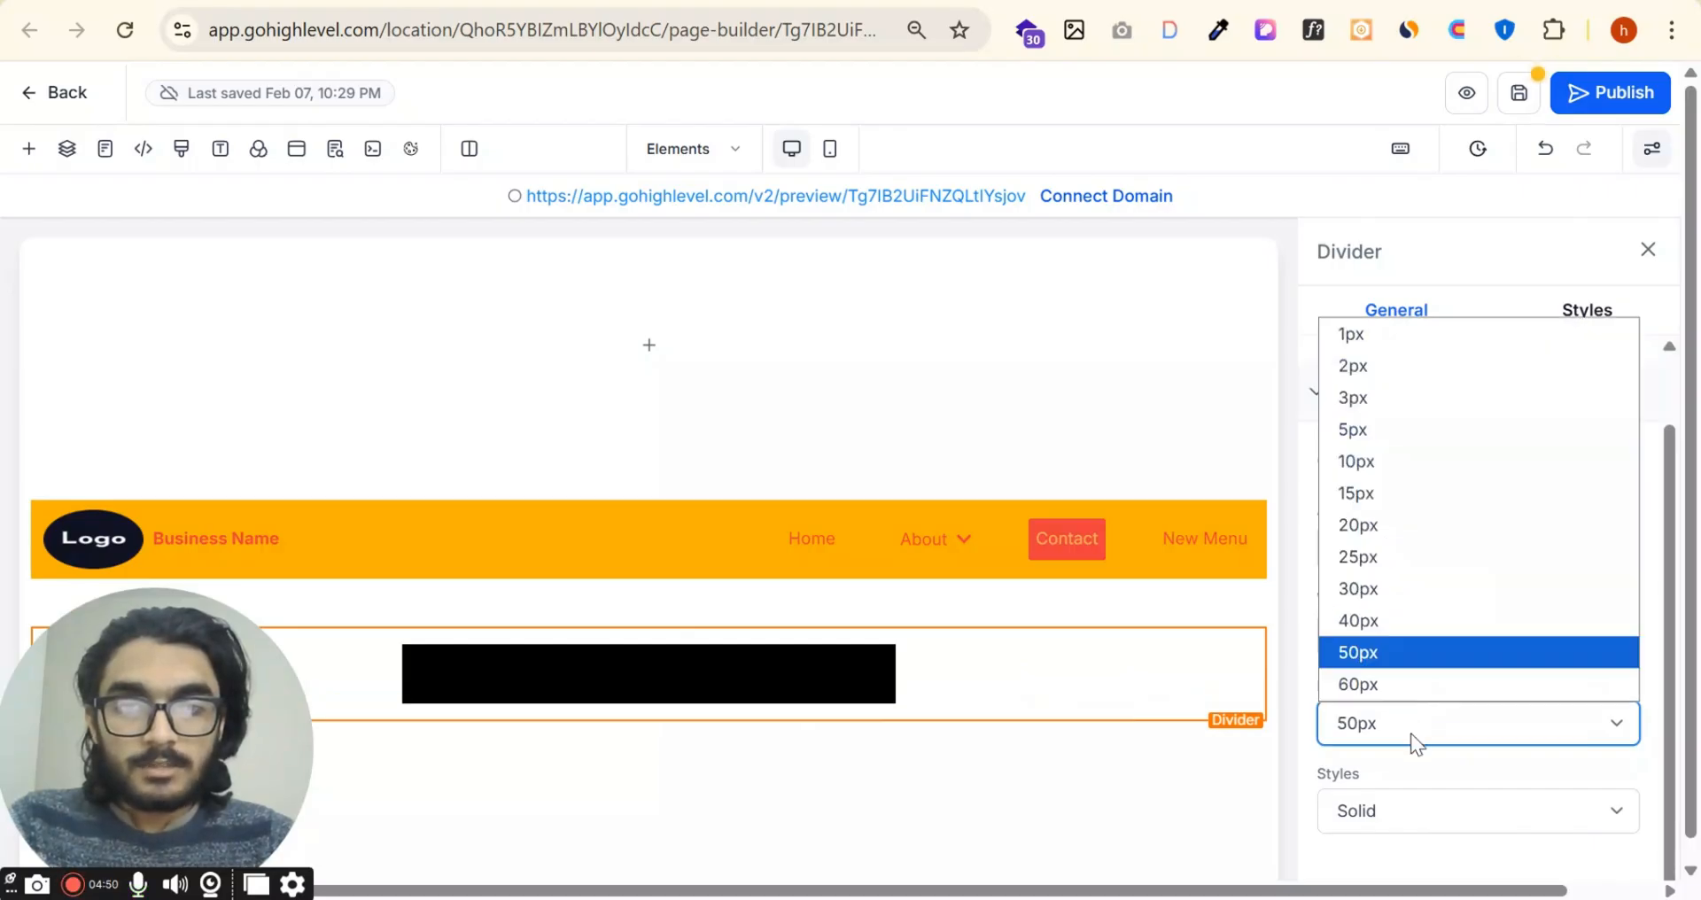
click(1439, 567)
Step: Try the Dashed and Dotted line styles on the divider, then return it to Solid
click(1431, 809)
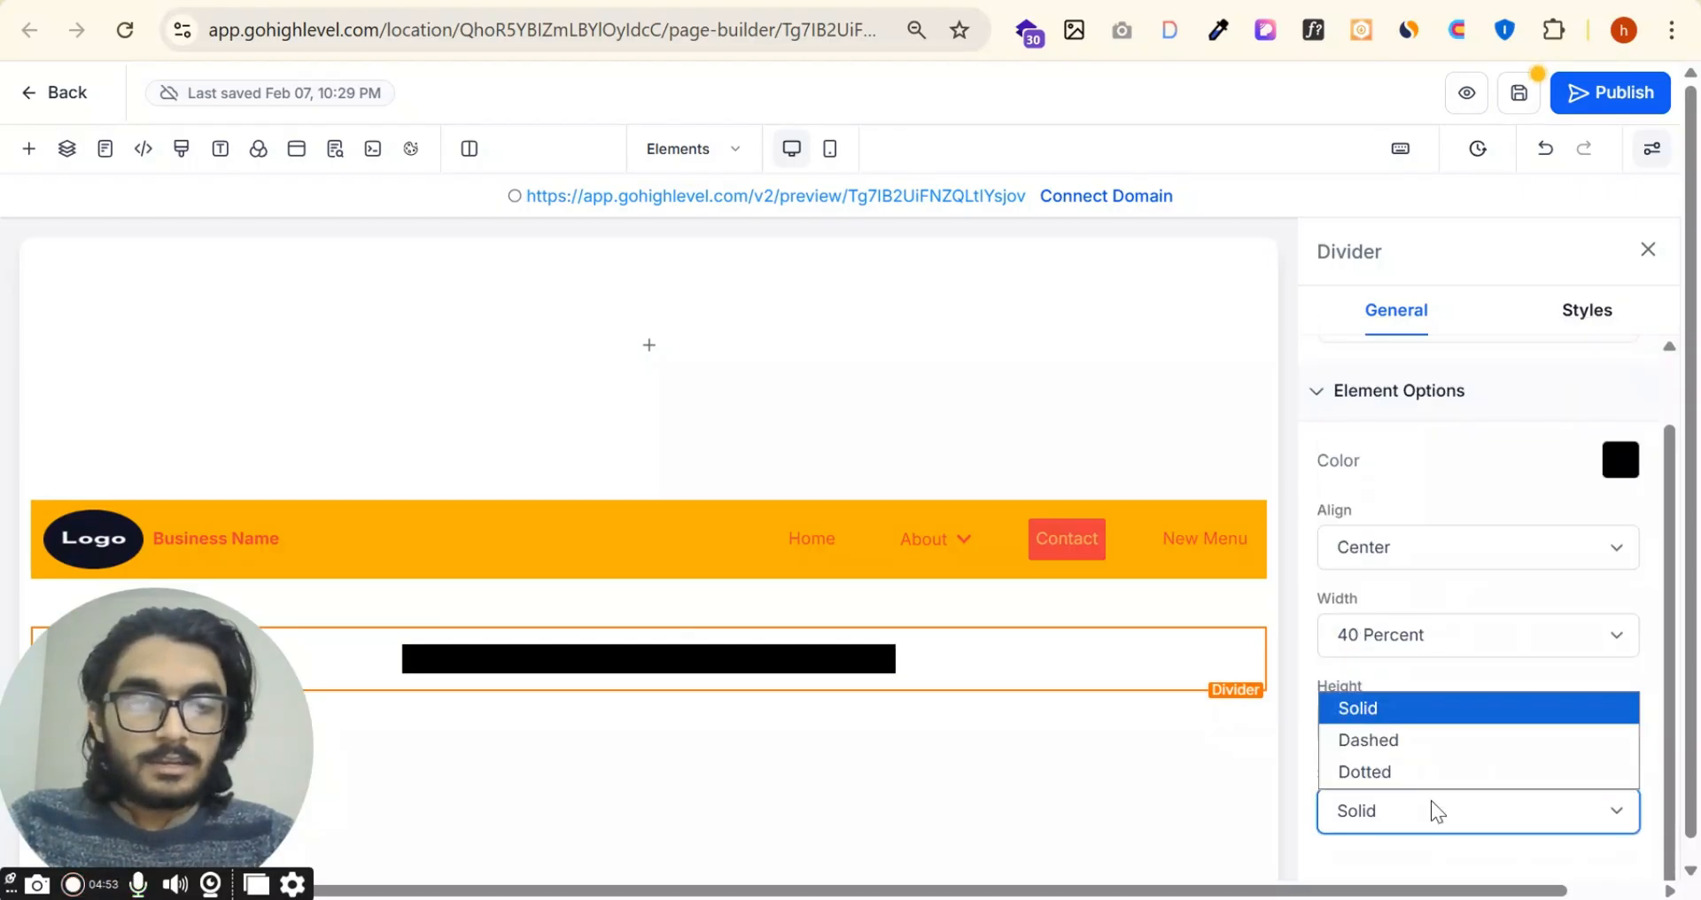
click(1393, 754)
click(1454, 811)
click(1423, 771)
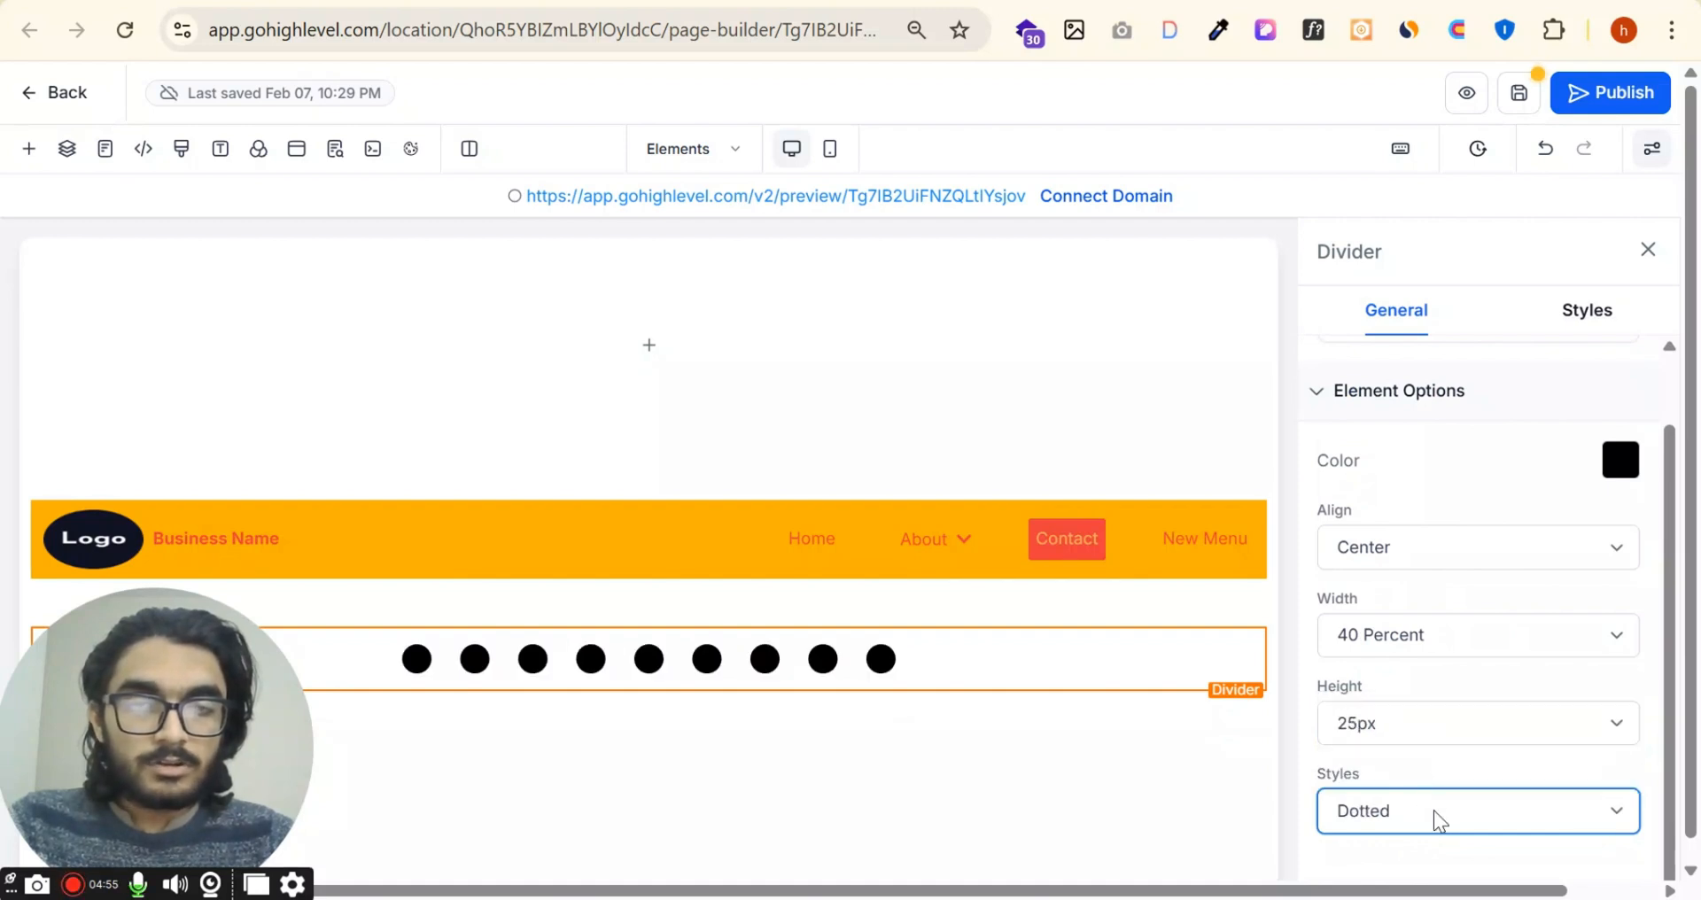
click(1435, 816)
click(1455, 747)
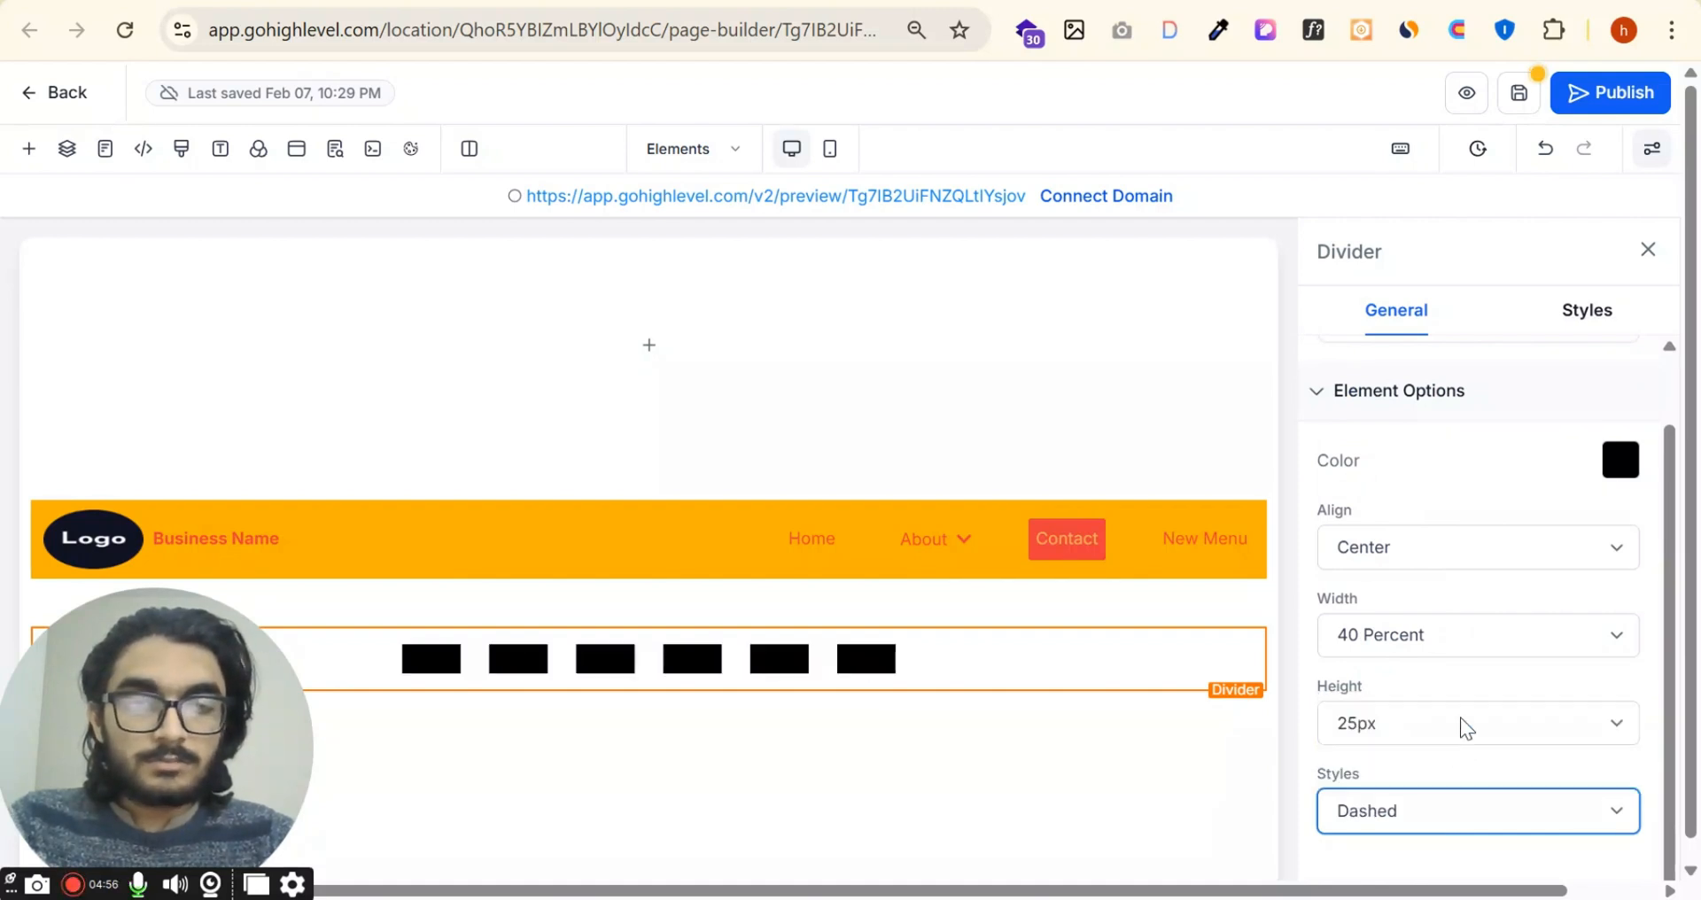
click(1498, 820)
click(1453, 708)
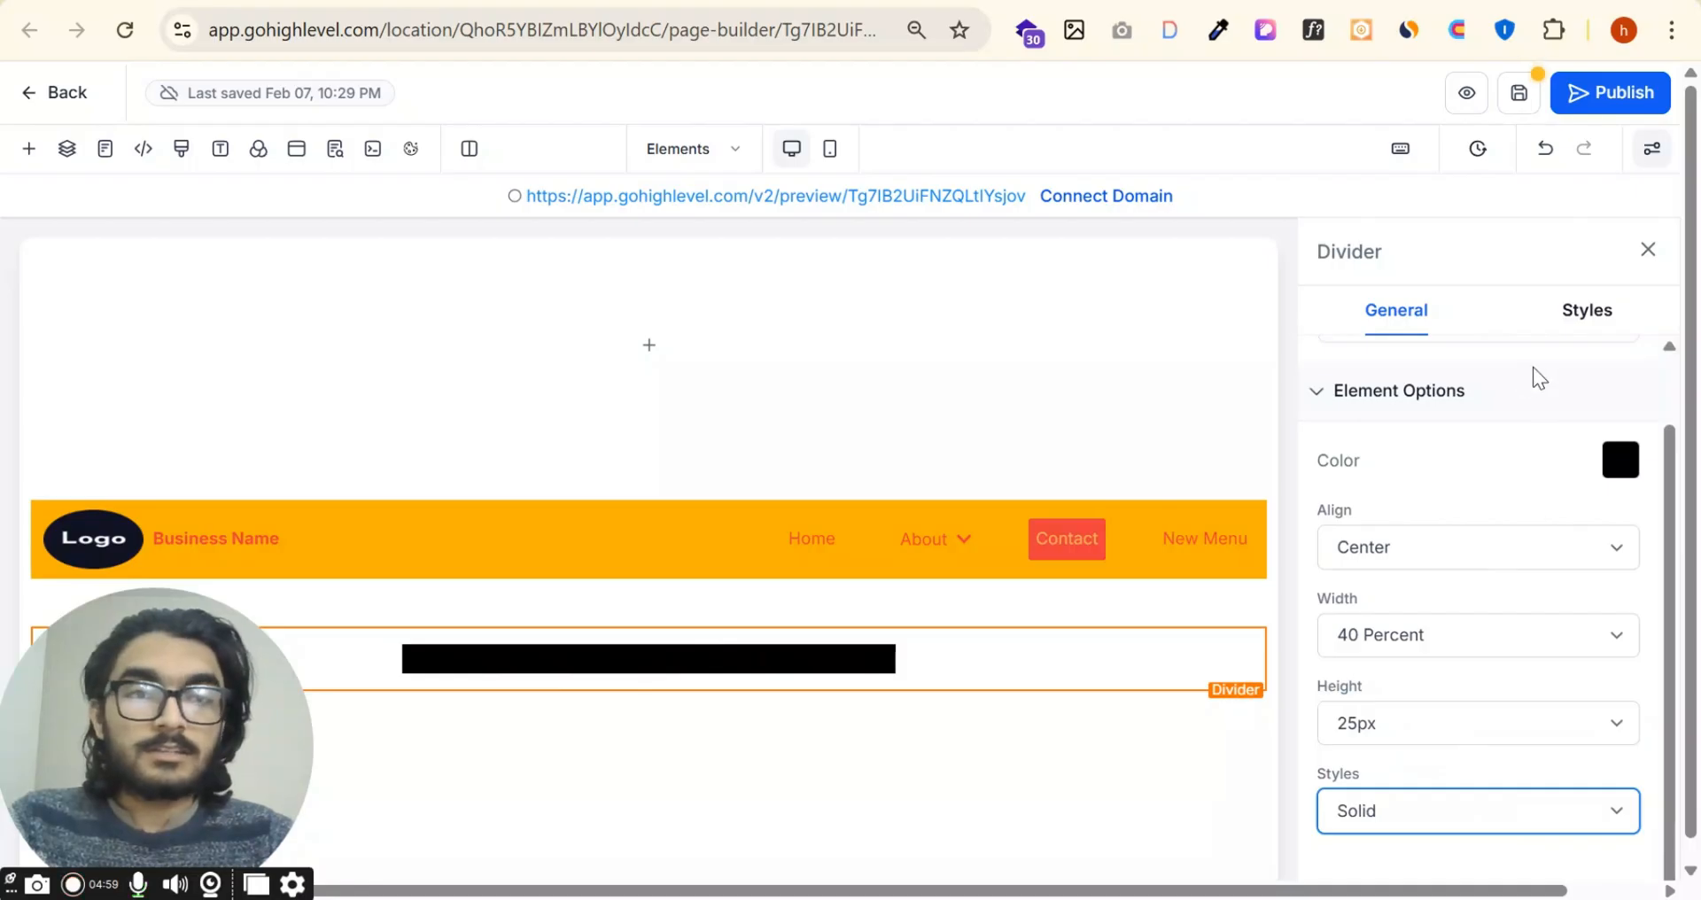
Step: Examine the divider's margin and padding, container size, visibility and custom class settings
click(1579, 312)
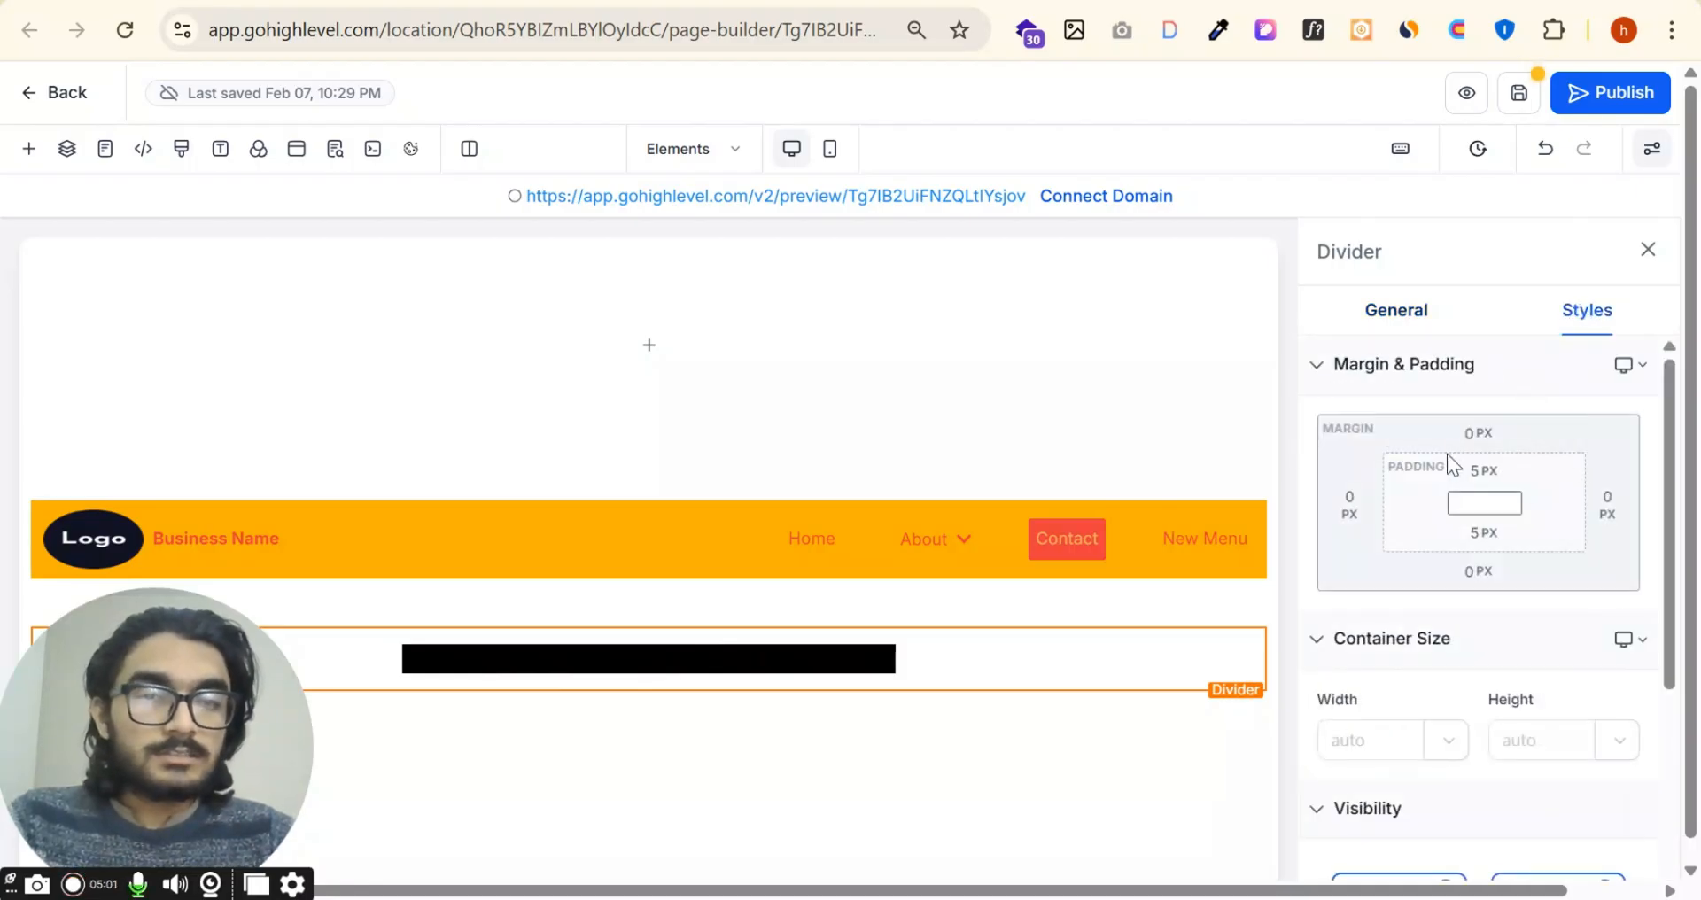
click(1476, 433)
click(1535, 412)
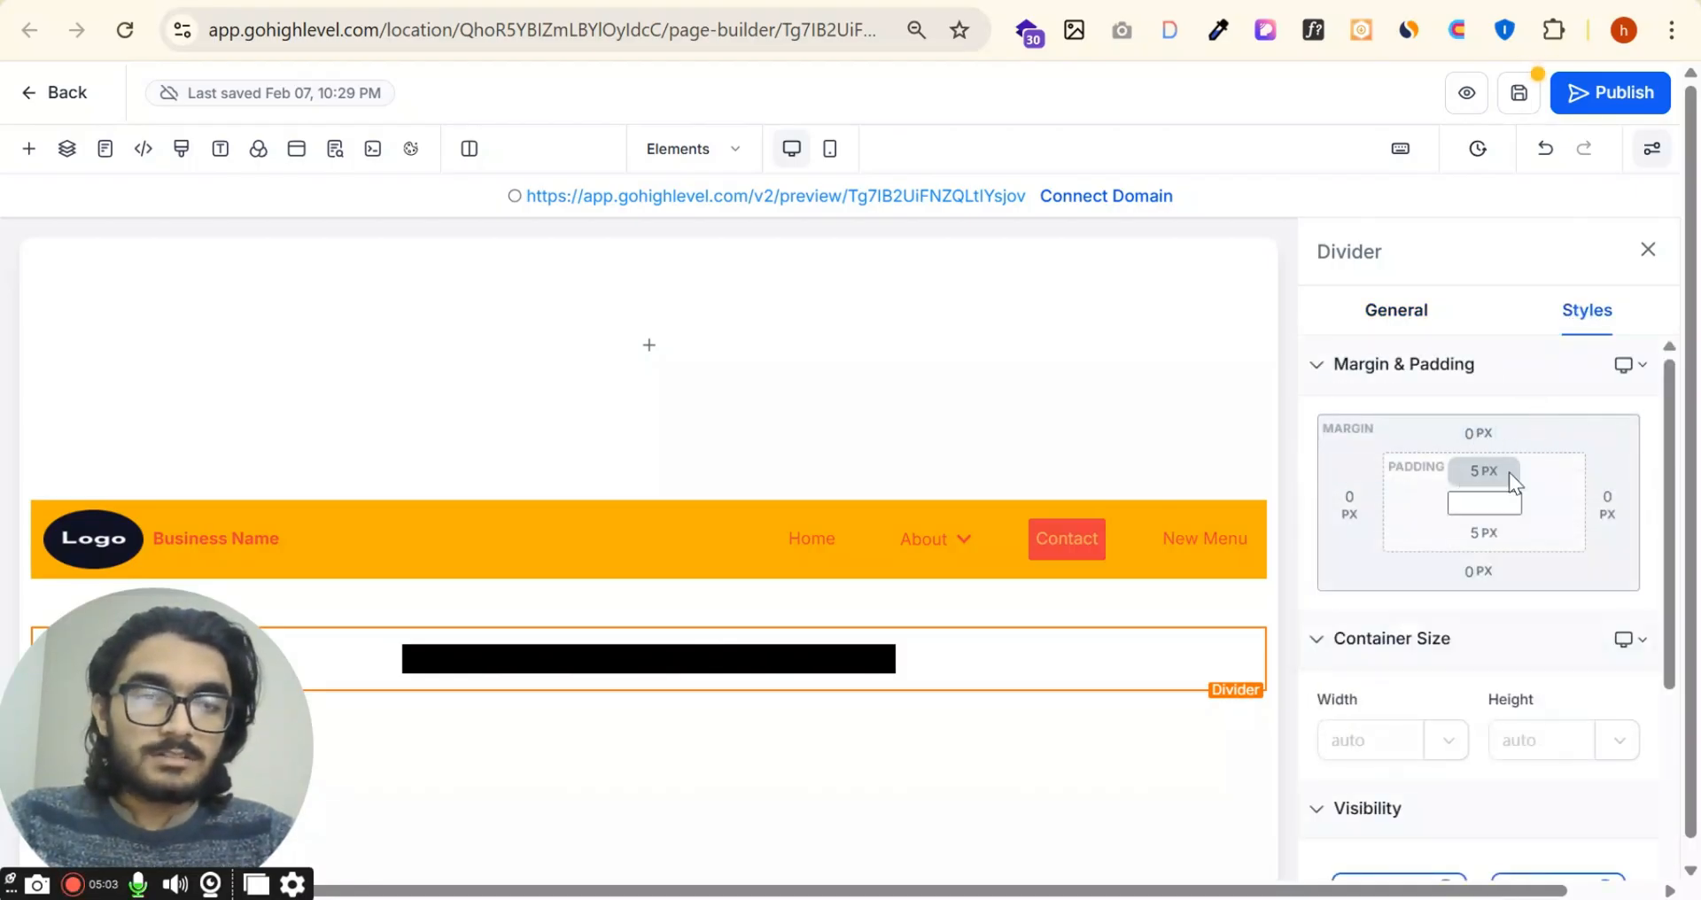
scroll(1538, 588, down, 4)
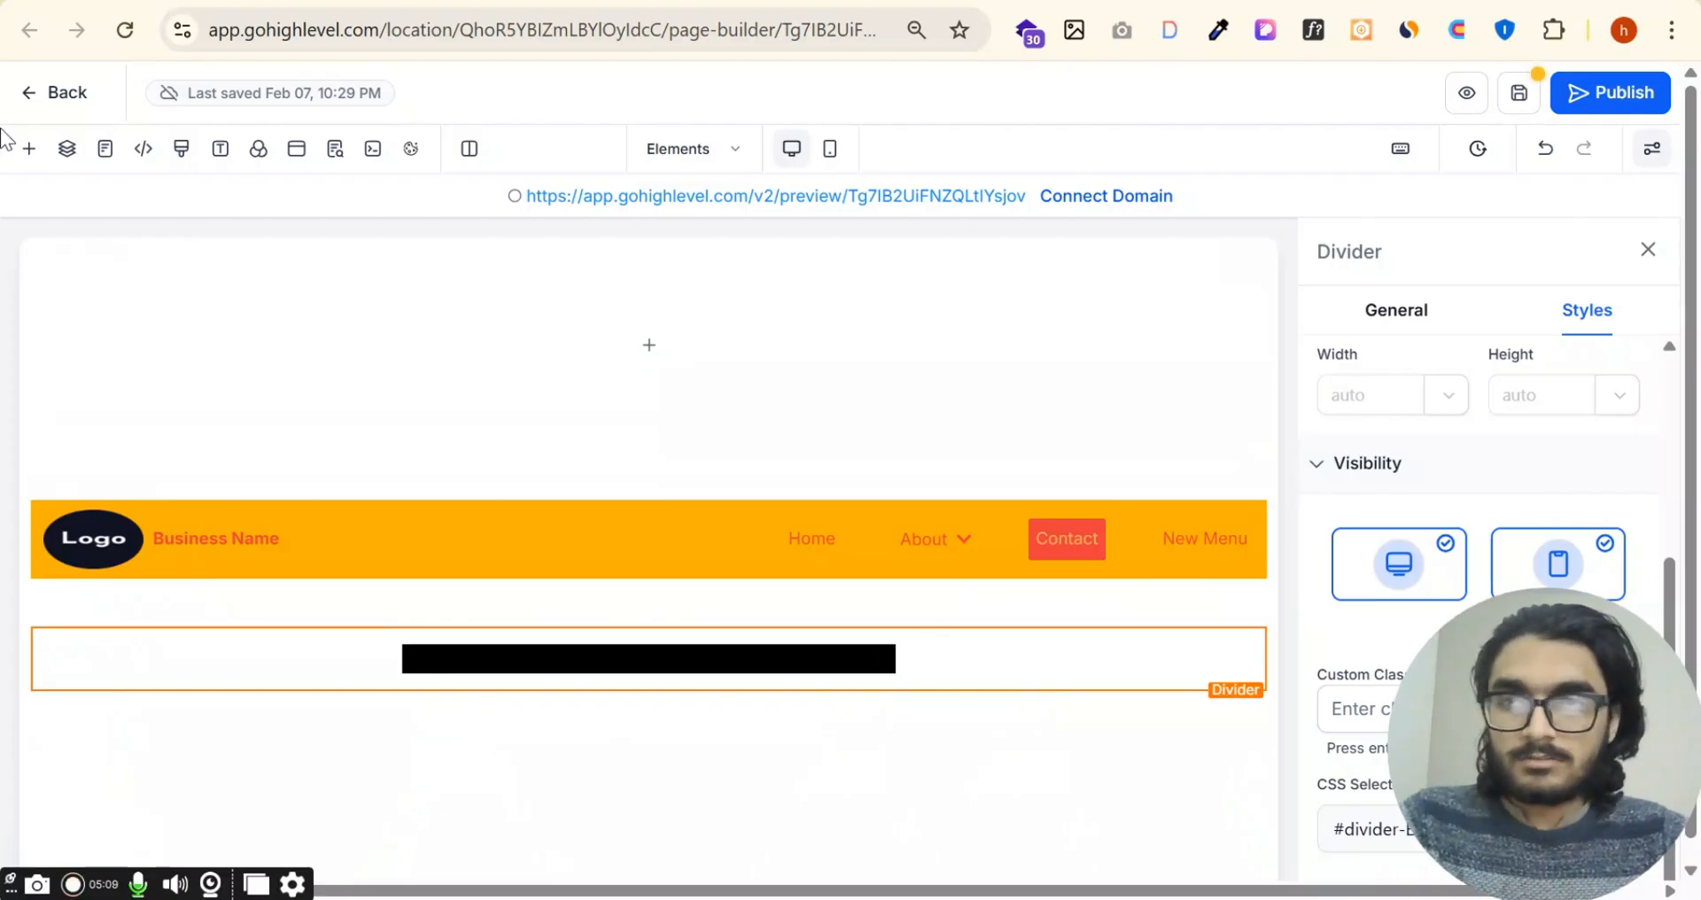
Step: Add a Progress Bar element directly above the navigation menu
click(29, 148)
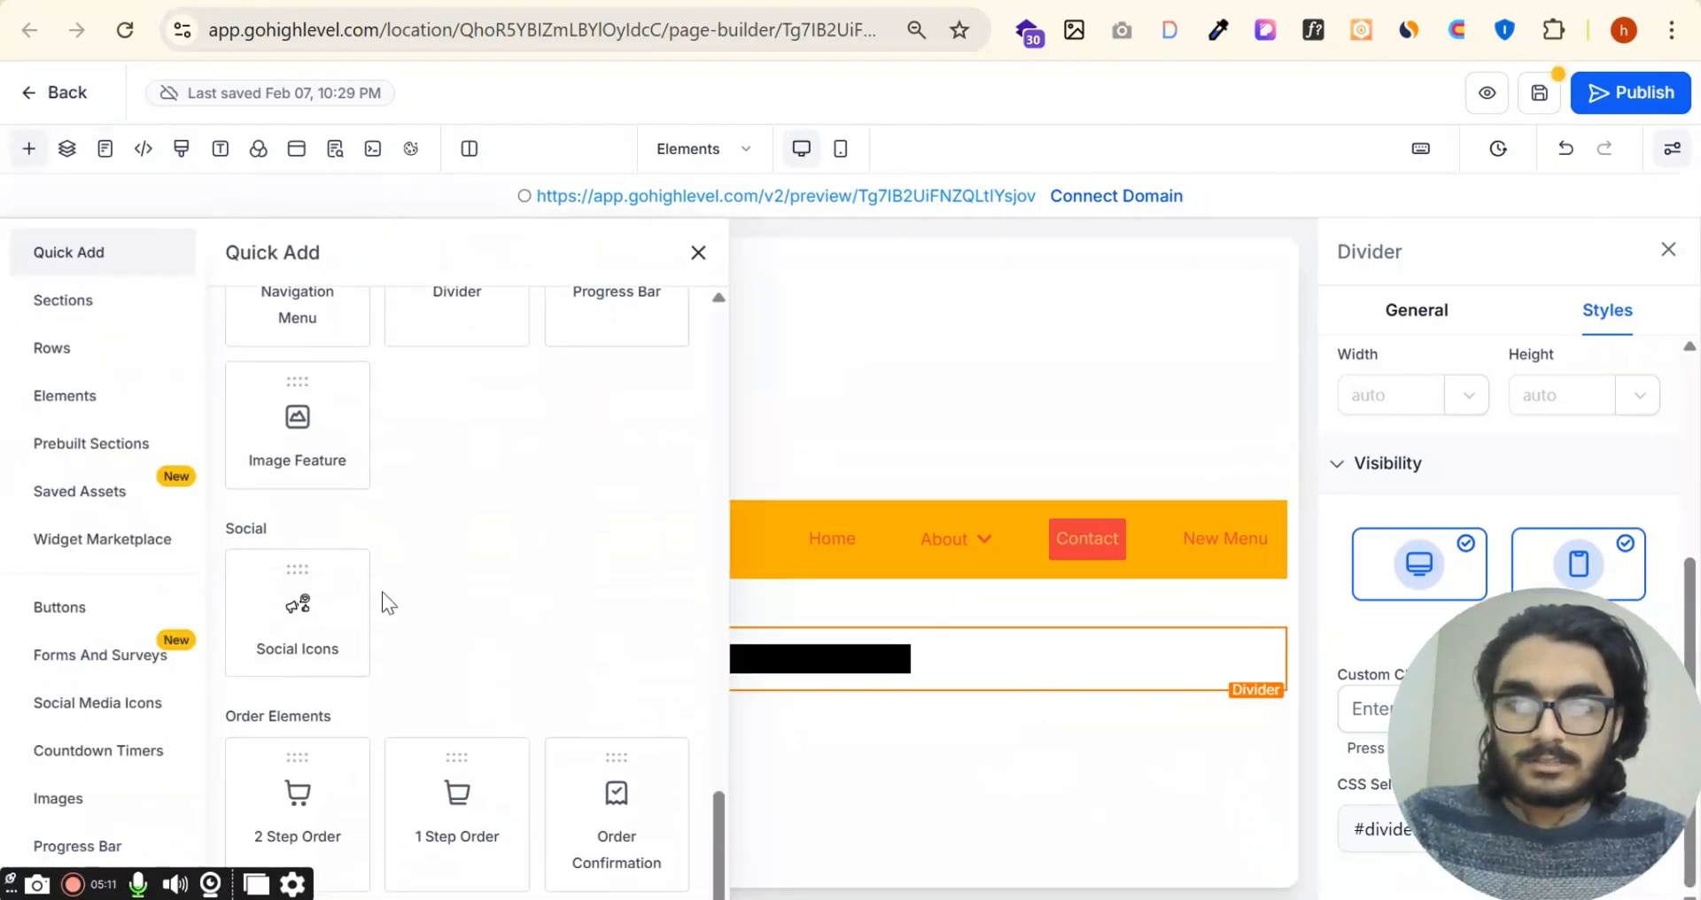
scroll(399, 532, up, 1)
drag(624, 406, 870, 562)
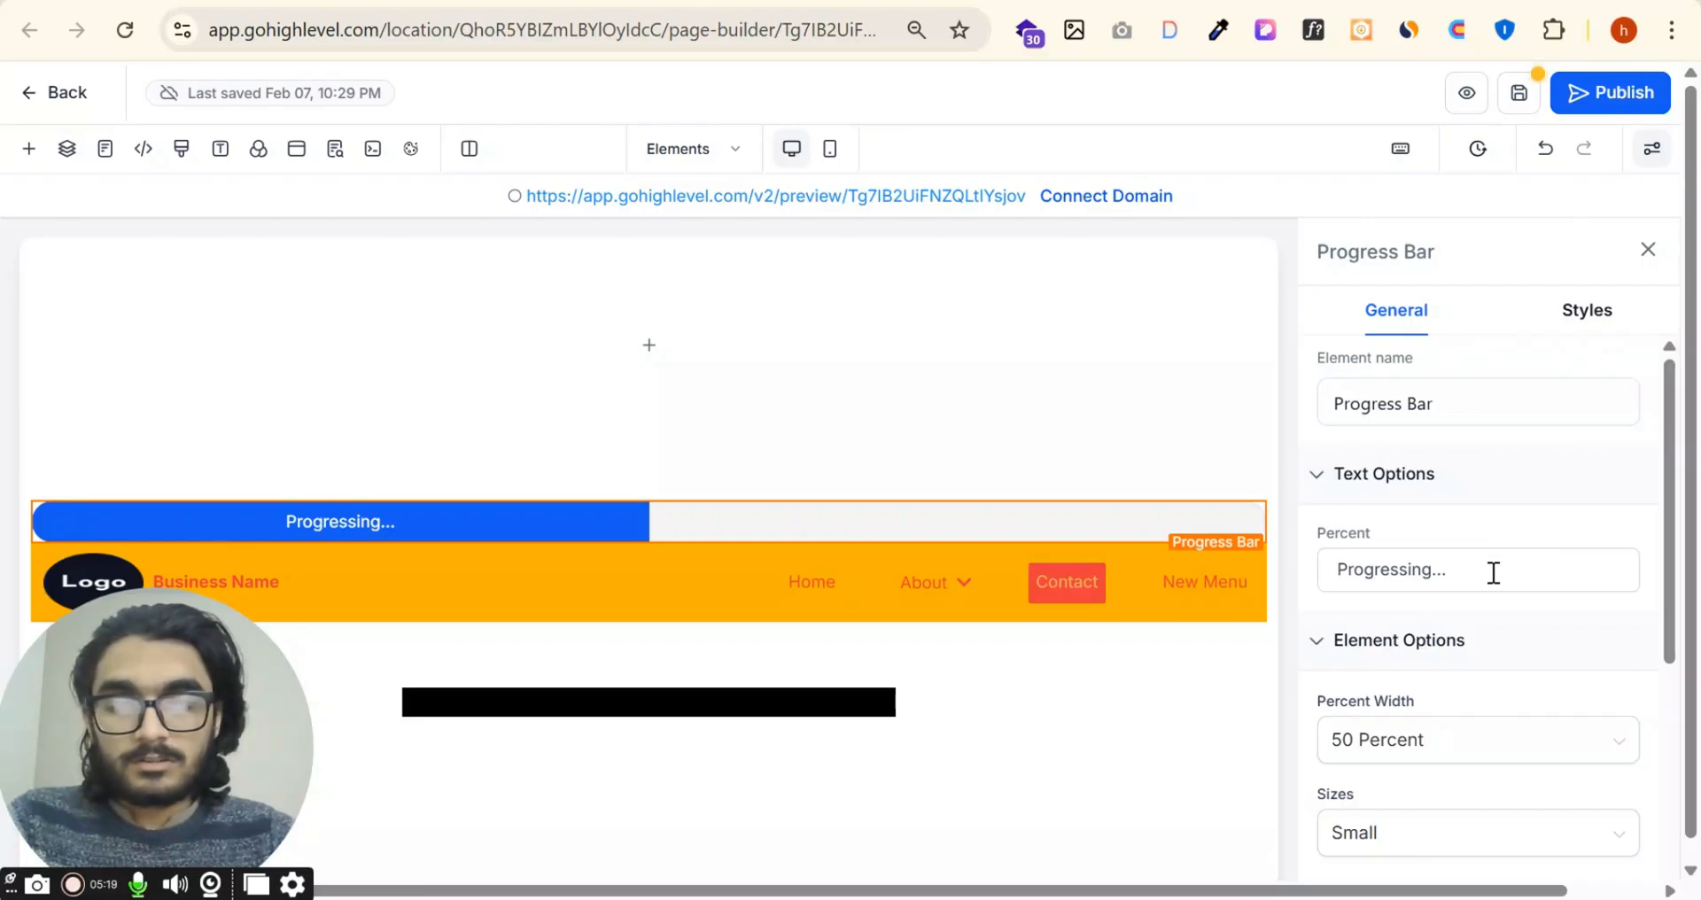
Step: Review the progress bar's options, try a percent width of 80 Percent, then set it to 60 Percent
scroll(1507, 602, down, 3)
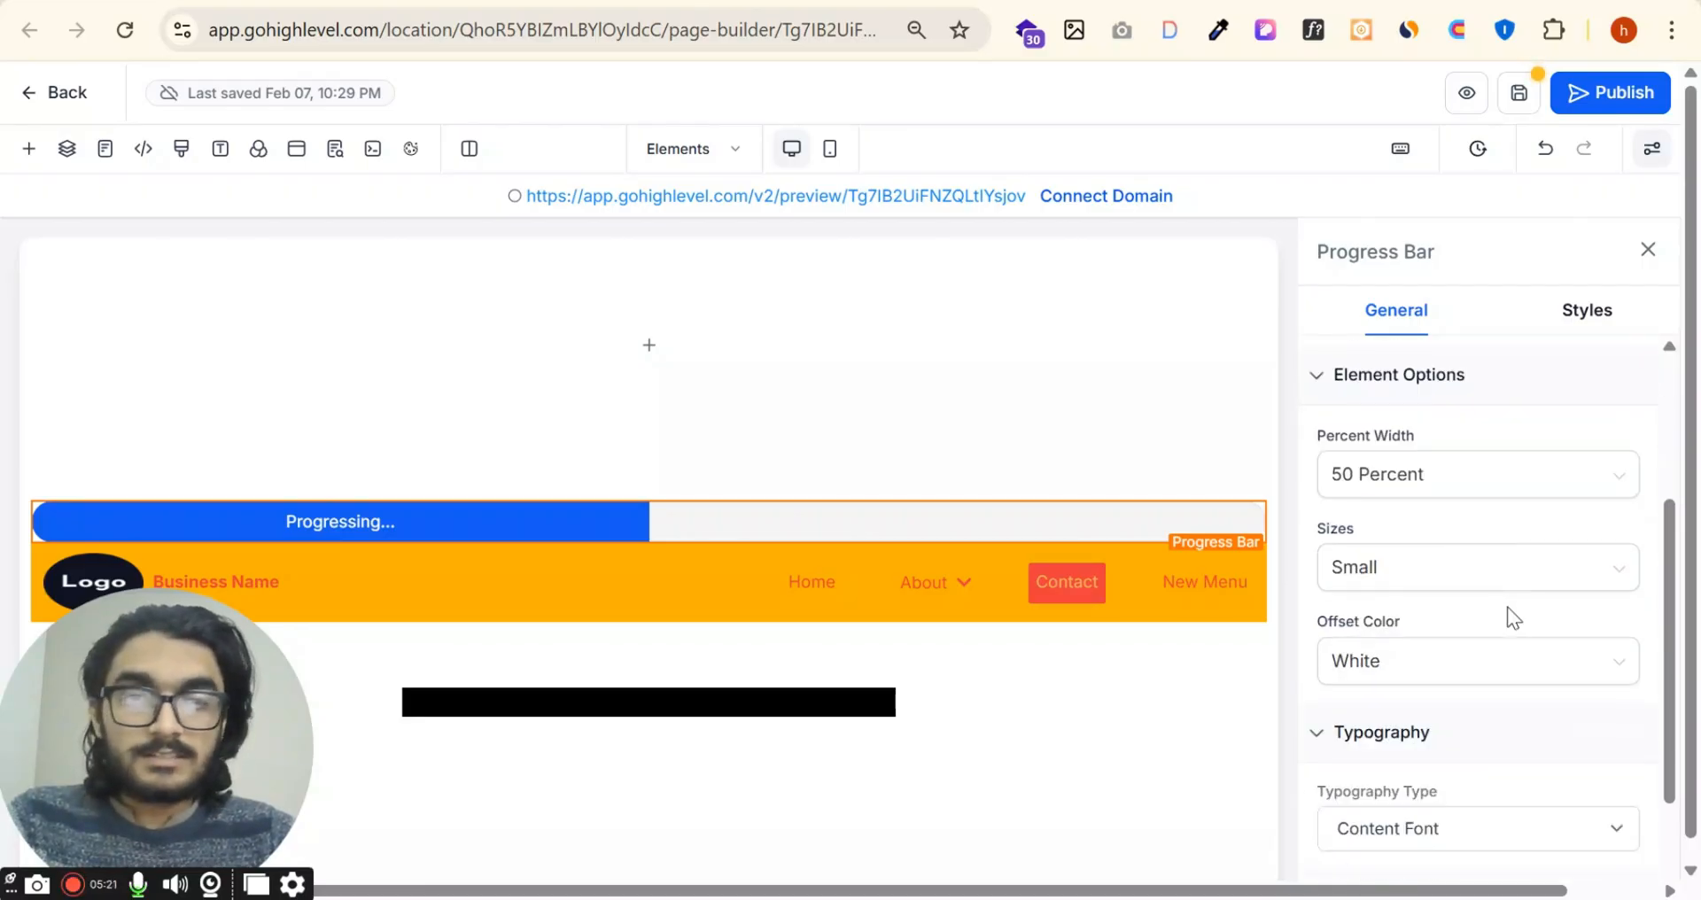
scroll(1462, 514, down, 2)
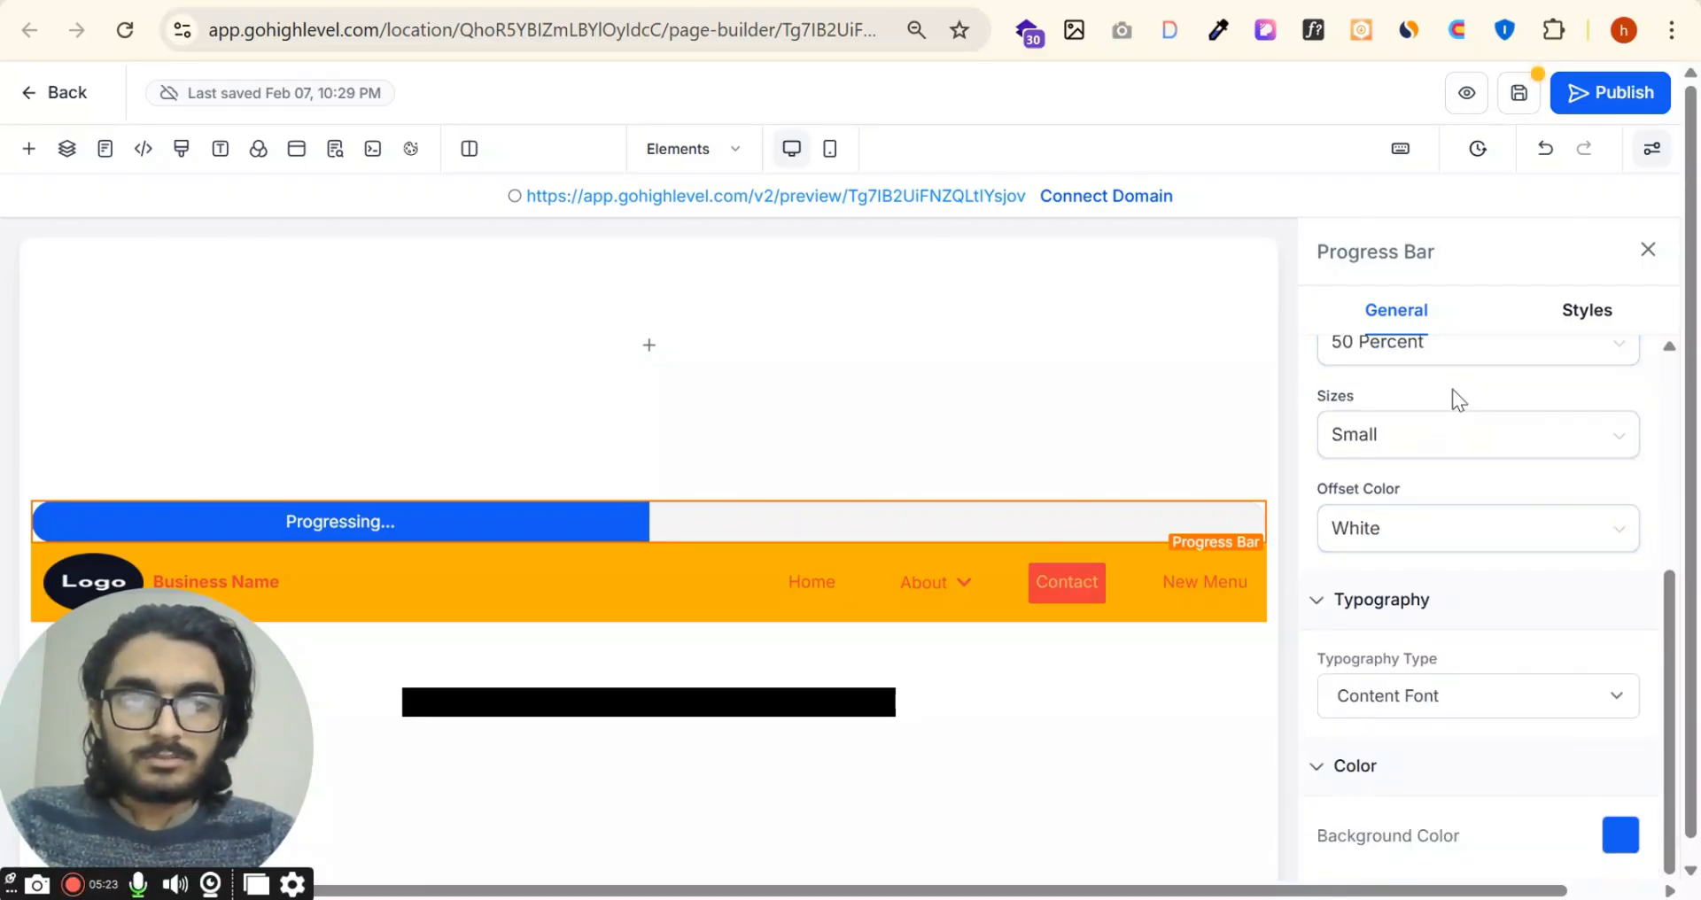
scroll(1455, 434, up, 2)
click(1455, 478)
scroll(1376, 758, down, 1)
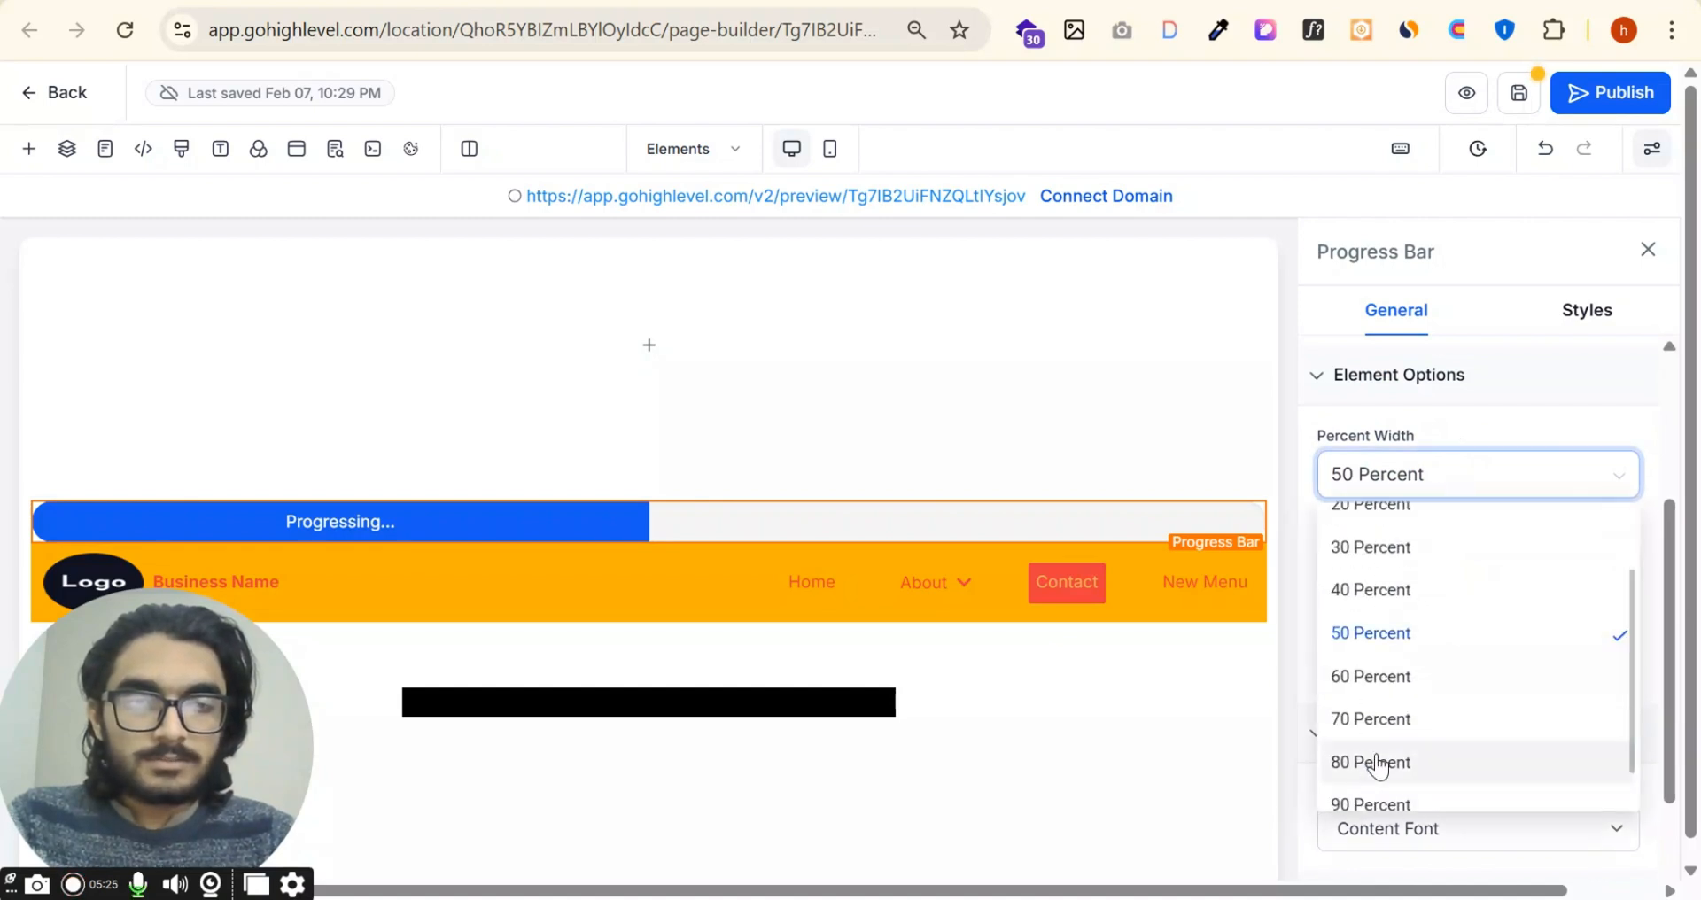
click(1376, 762)
click(1435, 475)
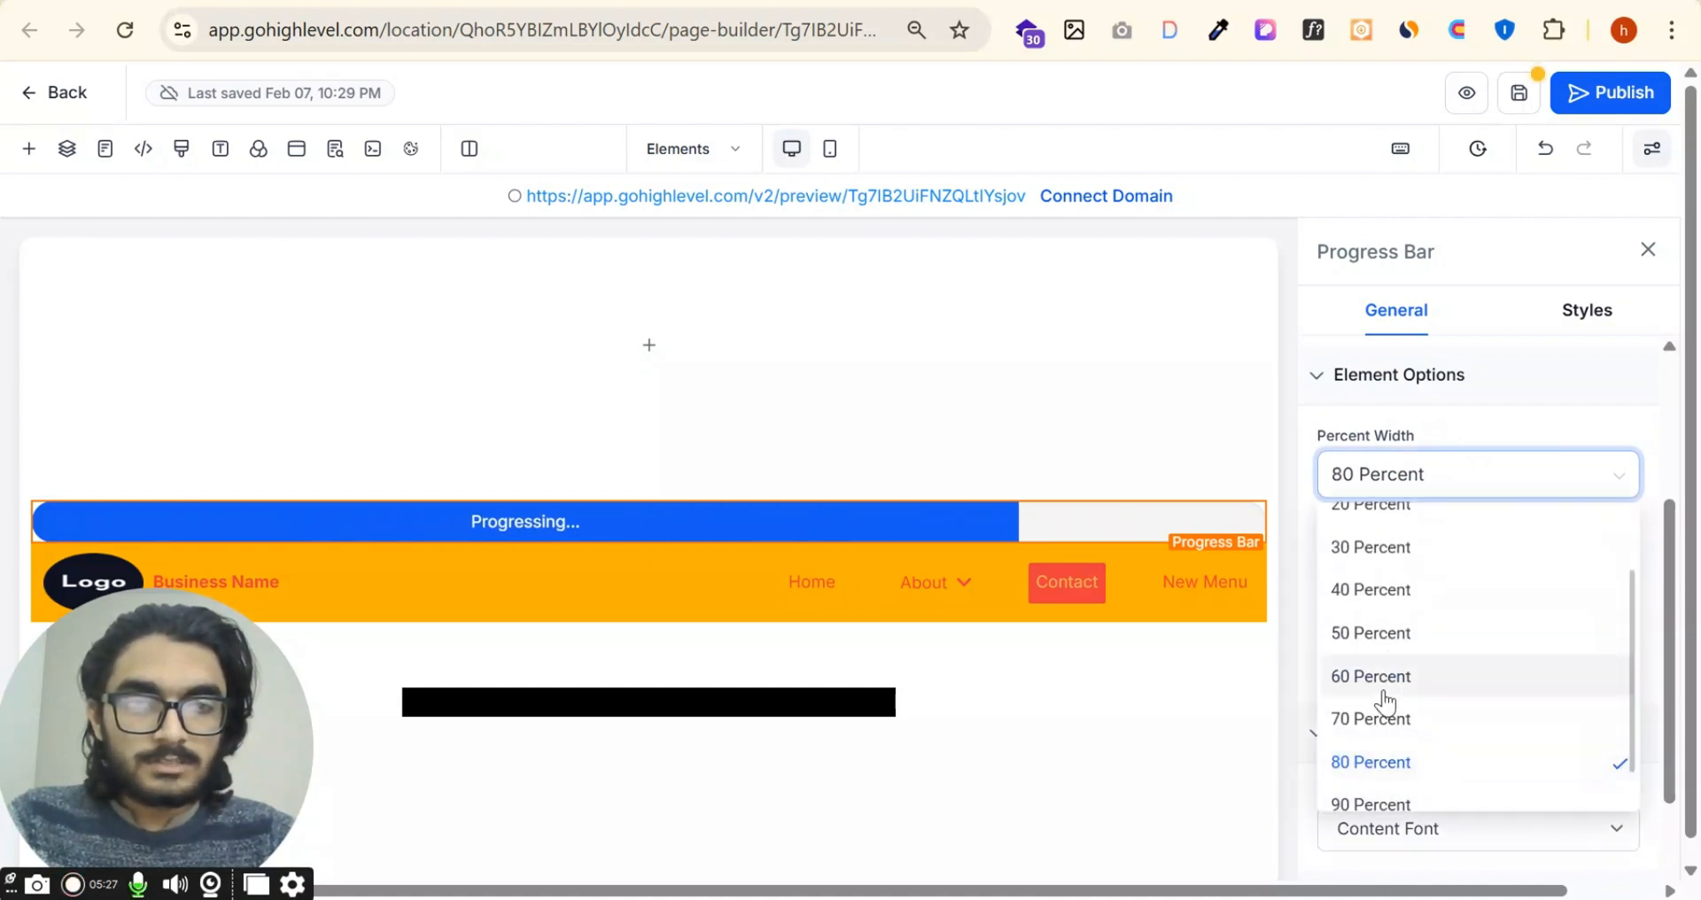
click(1380, 676)
Step: Try Transparent White and Transparent Black as the progress bar's offset color, then set it to Black
scroll(1458, 620, down, 2)
click(1464, 511)
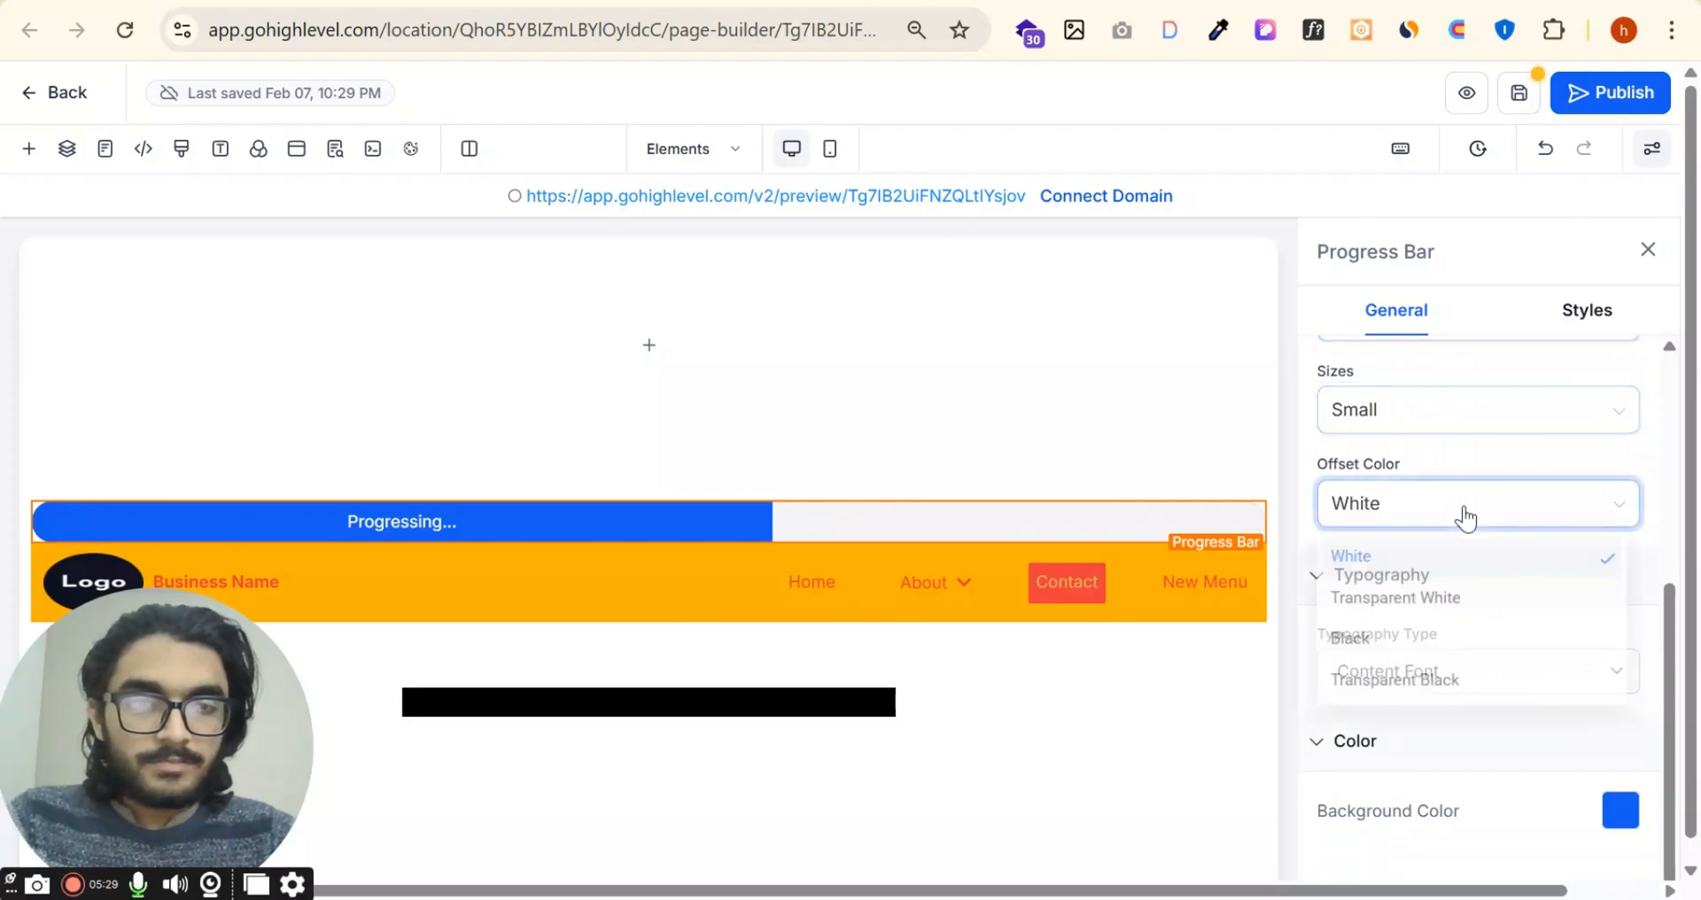
click(1407, 603)
click(1485, 518)
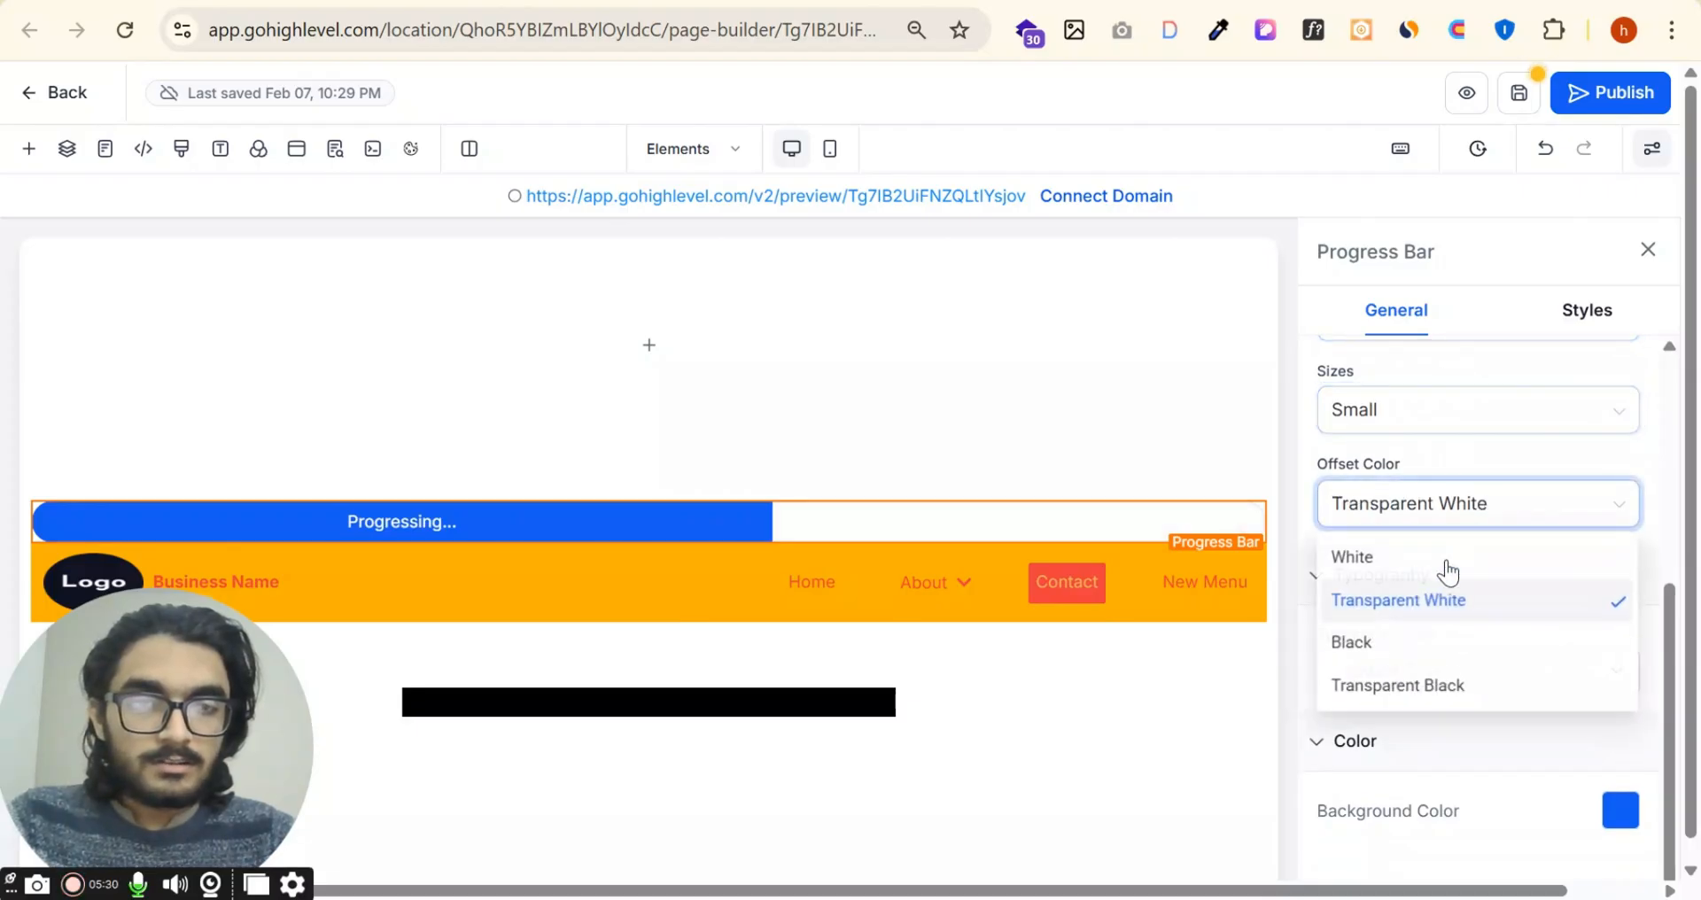
click(1424, 684)
click(1453, 505)
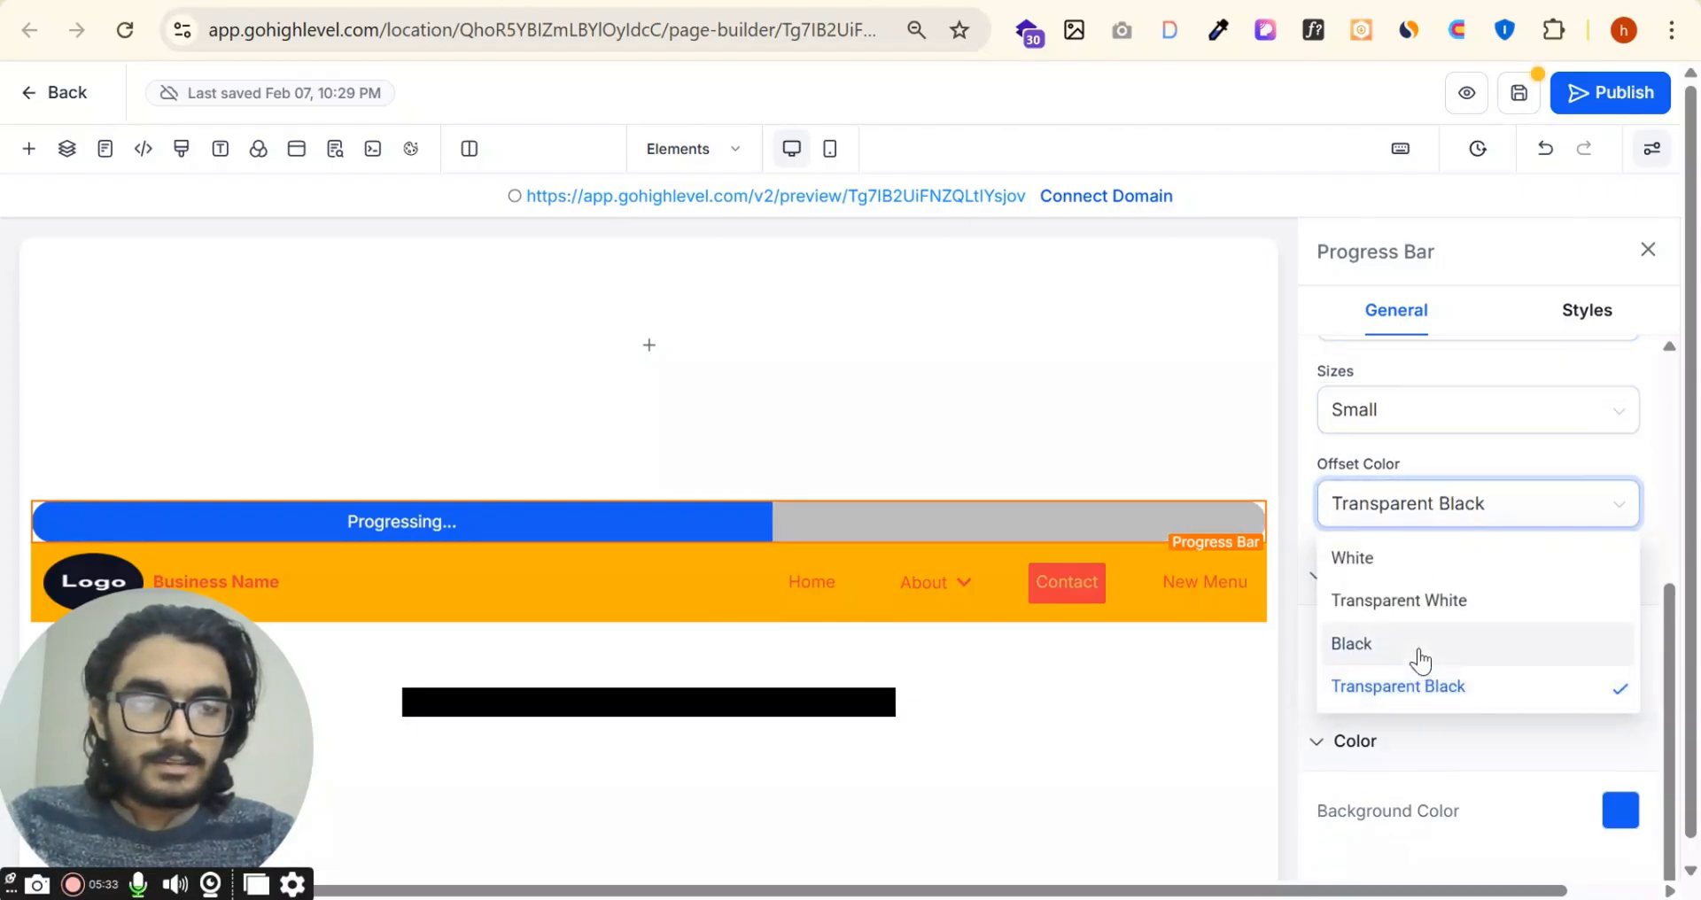
click(1418, 645)
Step: Switch the progress bar's typography to Custom Font and choose Roboto as the font family
click(1471, 682)
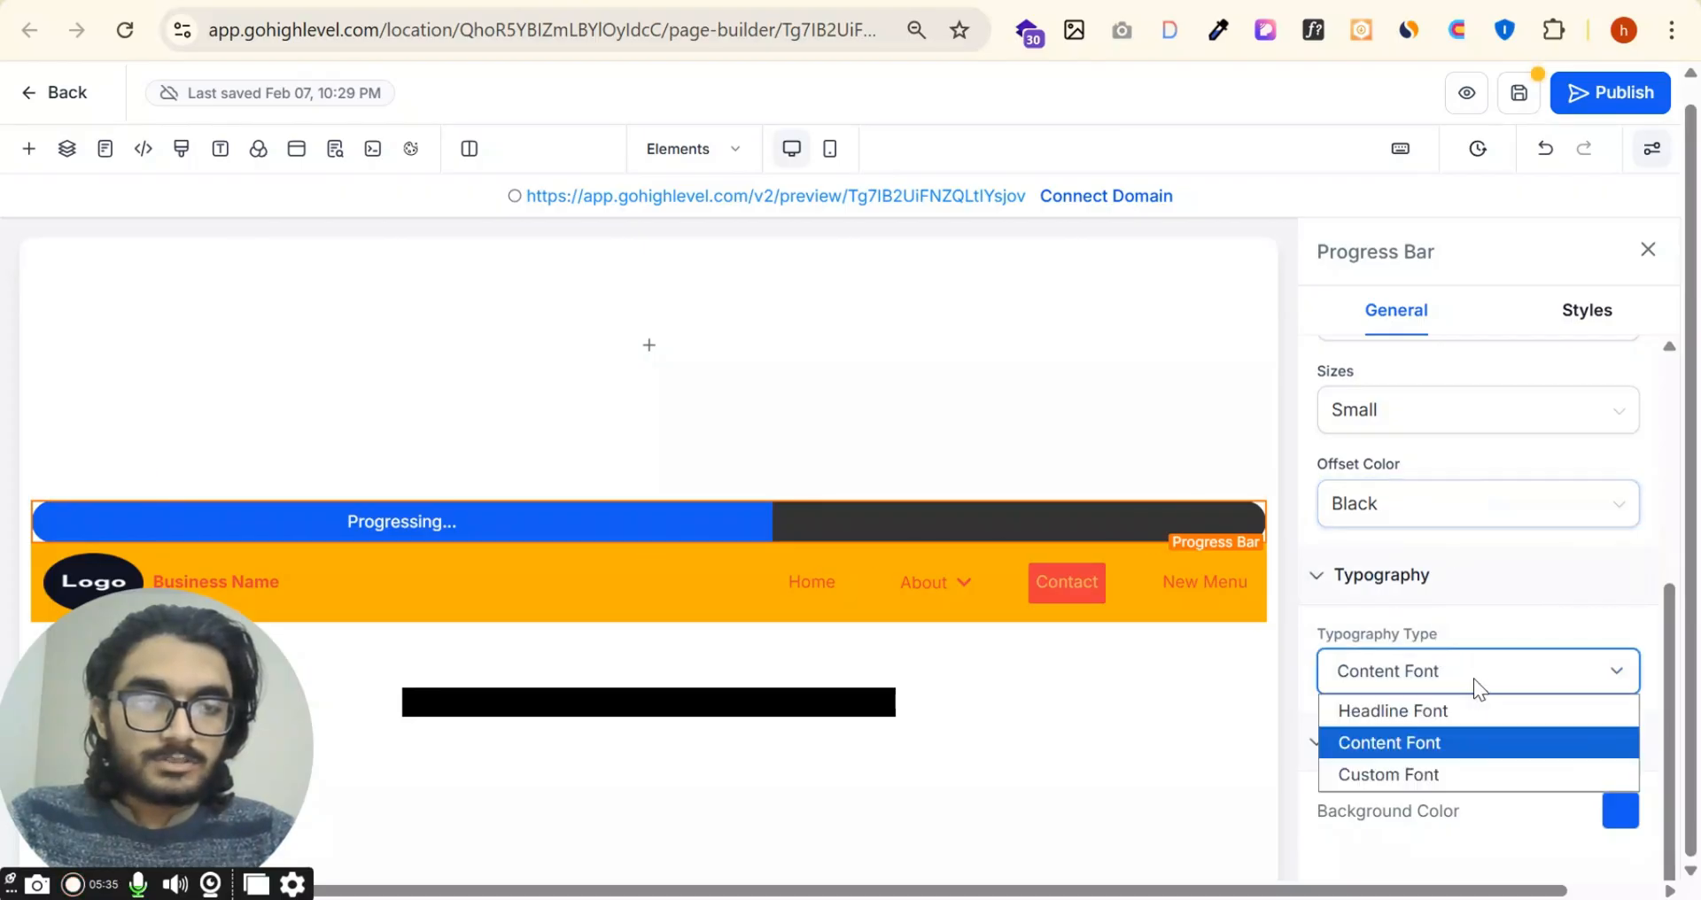
click(1436, 769)
click(1454, 762)
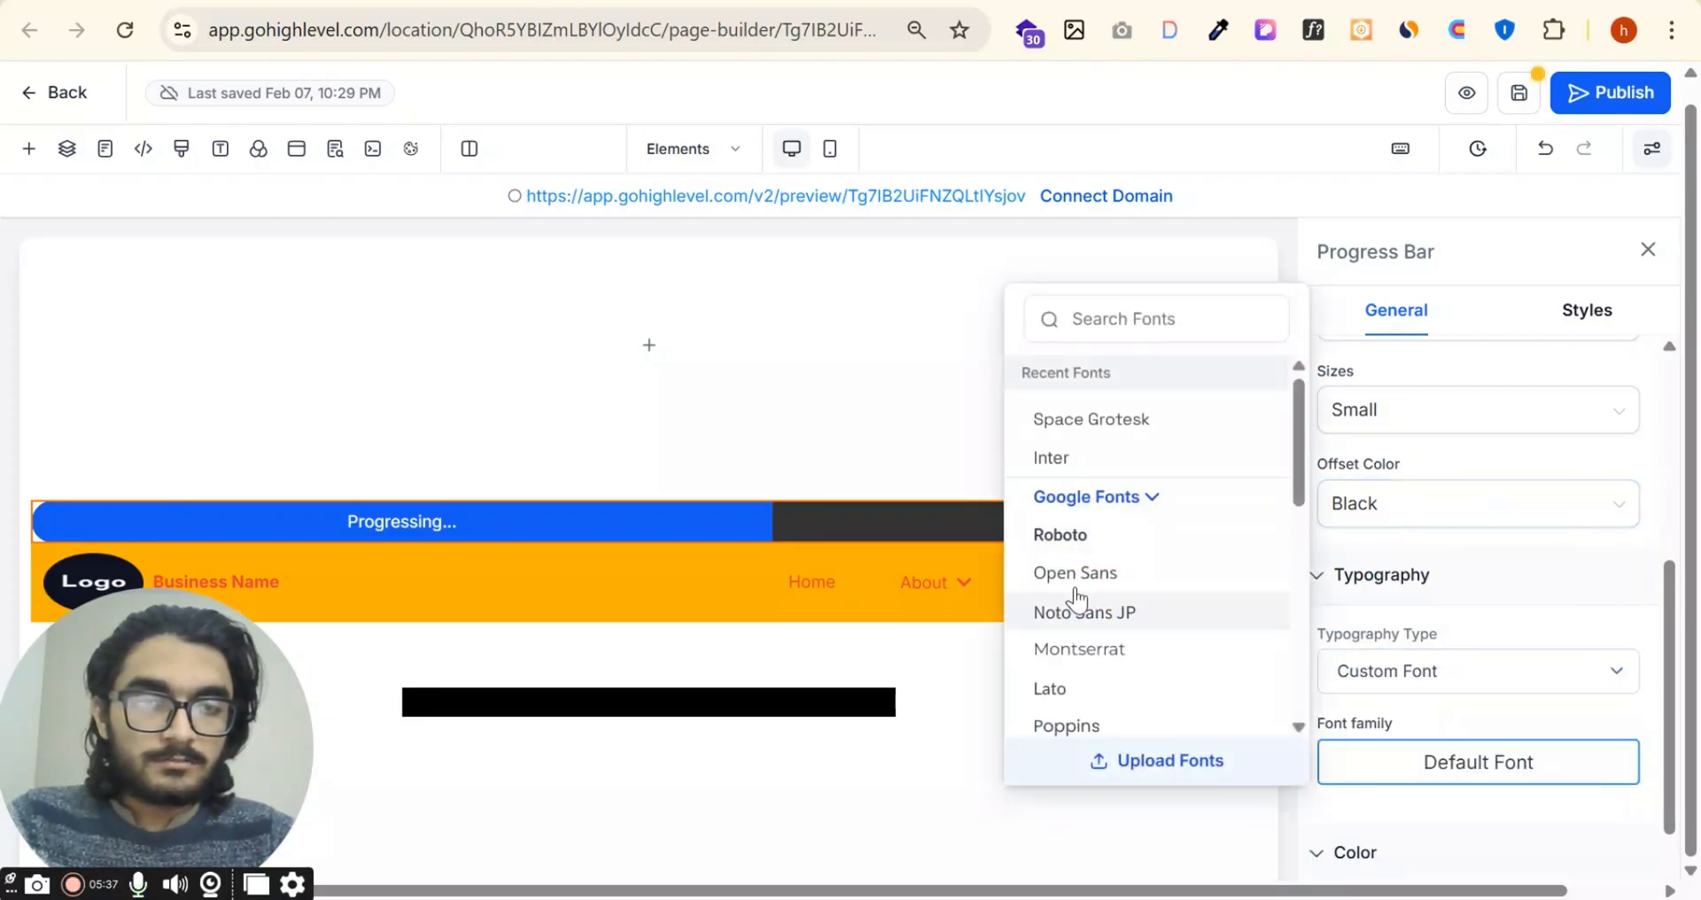
click(1067, 536)
Step: Change the progress bar's text to "Grab the Offer"
scroll(1467, 550, down, 2)
scroll(1460, 497, up, 5)
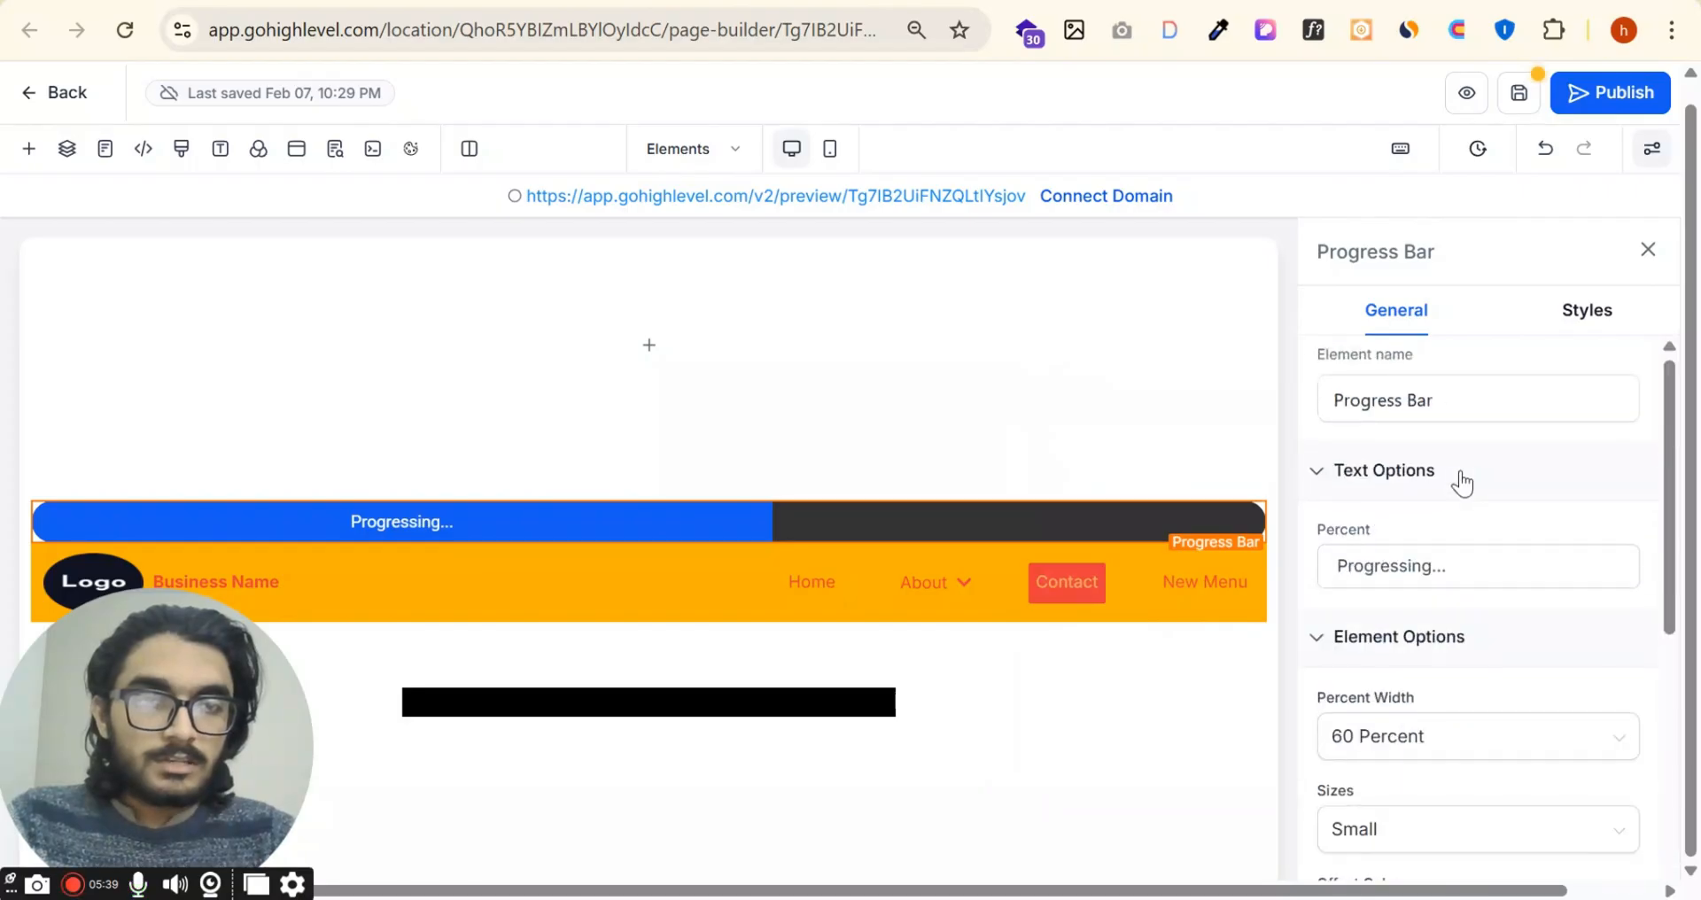
triple_click(1462, 572)
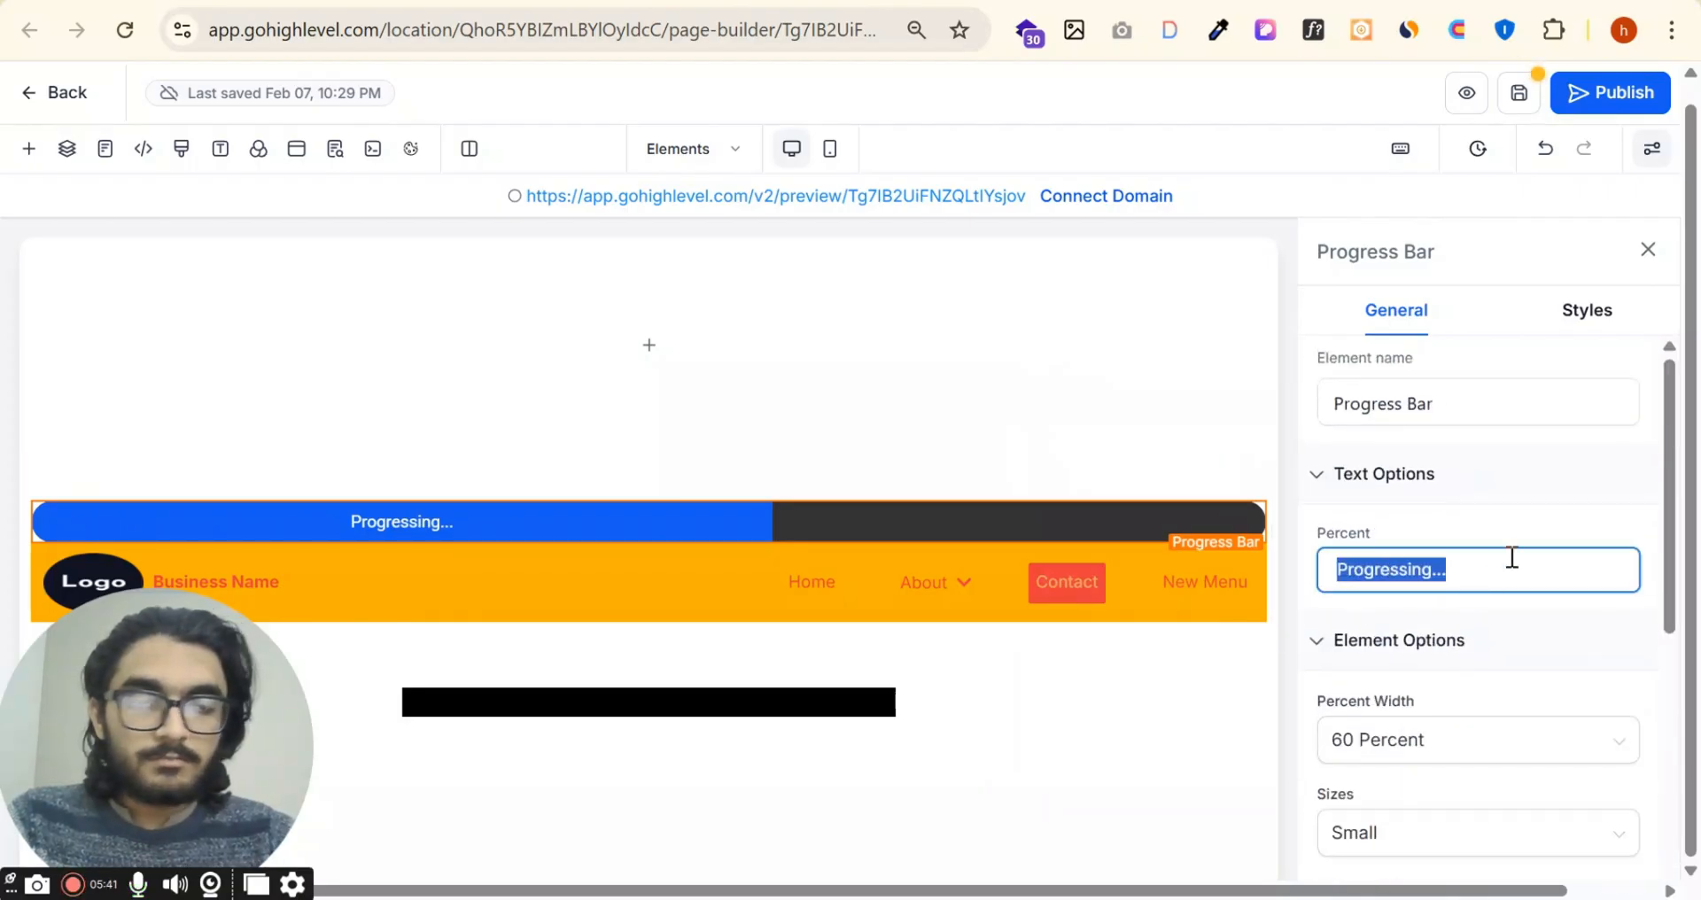
text(Grab the Offer)
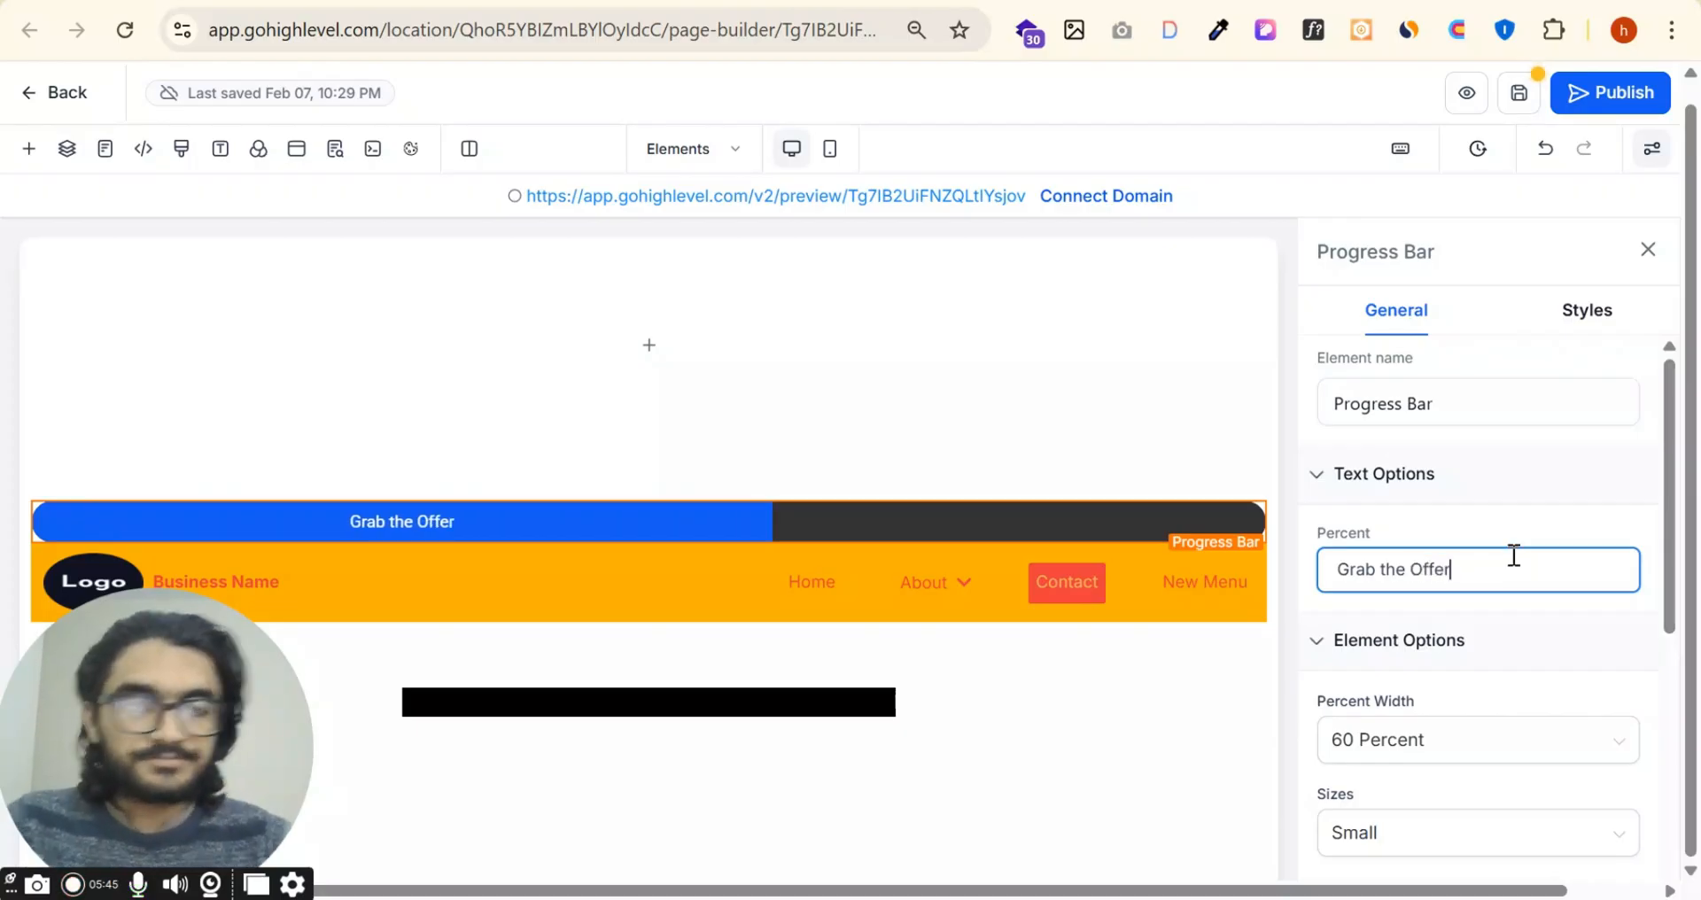
Step: Try the Bold, Bold and Italic, and Italic text styles on the progress bar, then return it to Normal
scroll(1515, 555, down, 5)
click(1587, 311)
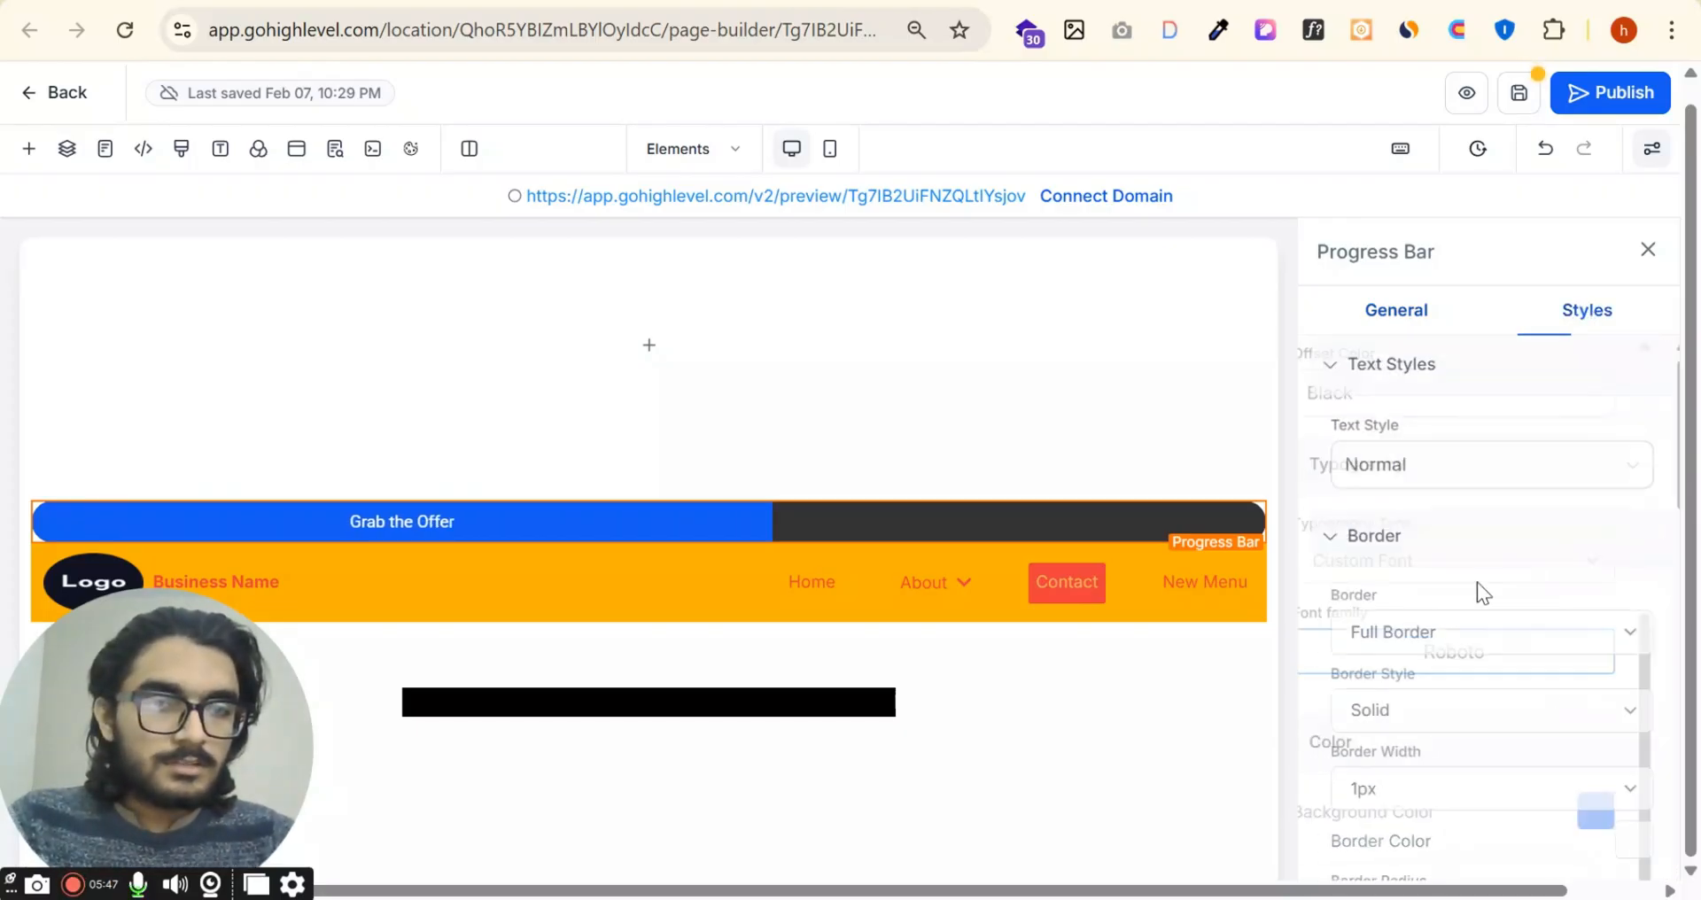
click(1478, 470)
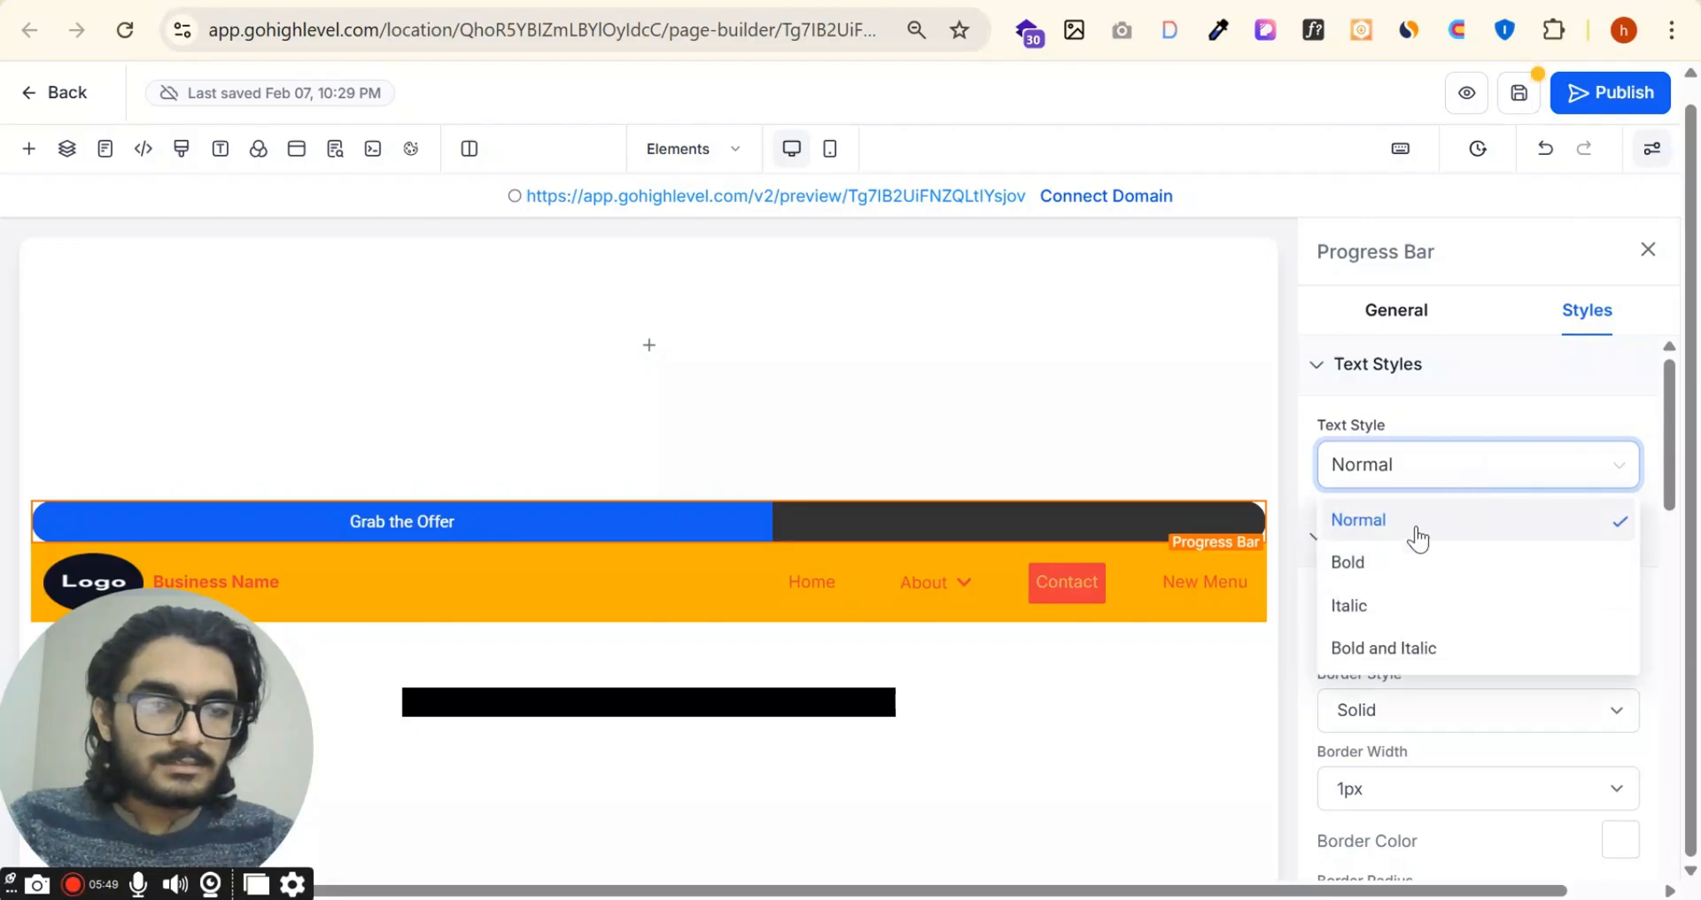
click(1418, 562)
click(1478, 478)
click(1426, 648)
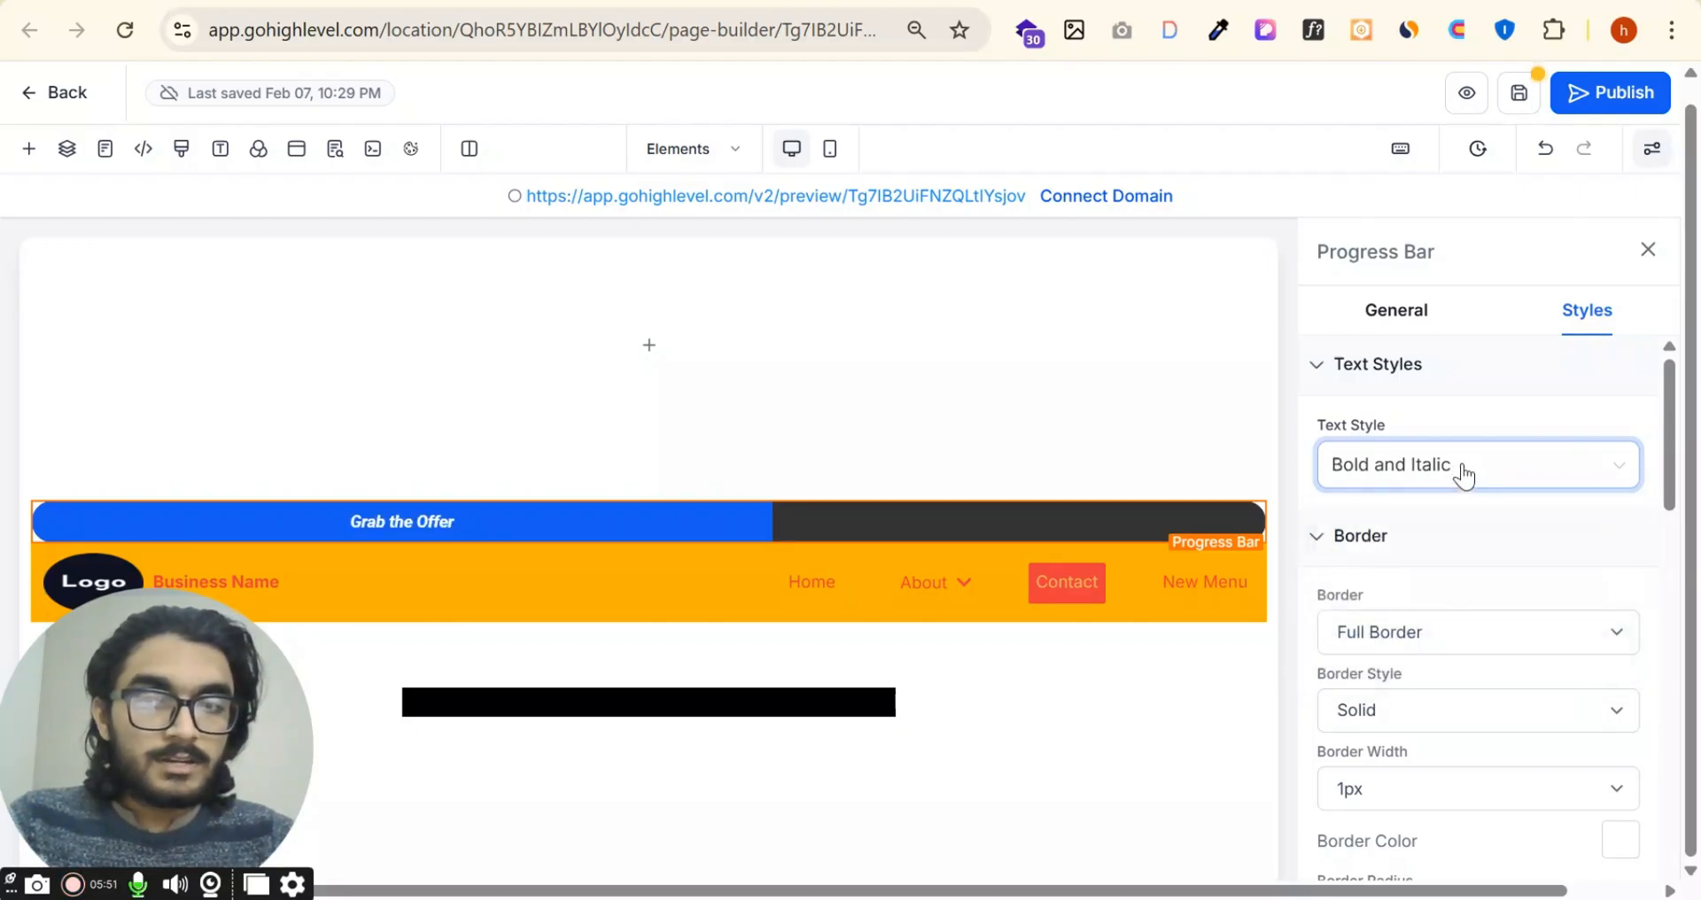
click(1464, 475)
click(1388, 606)
click(1488, 472)
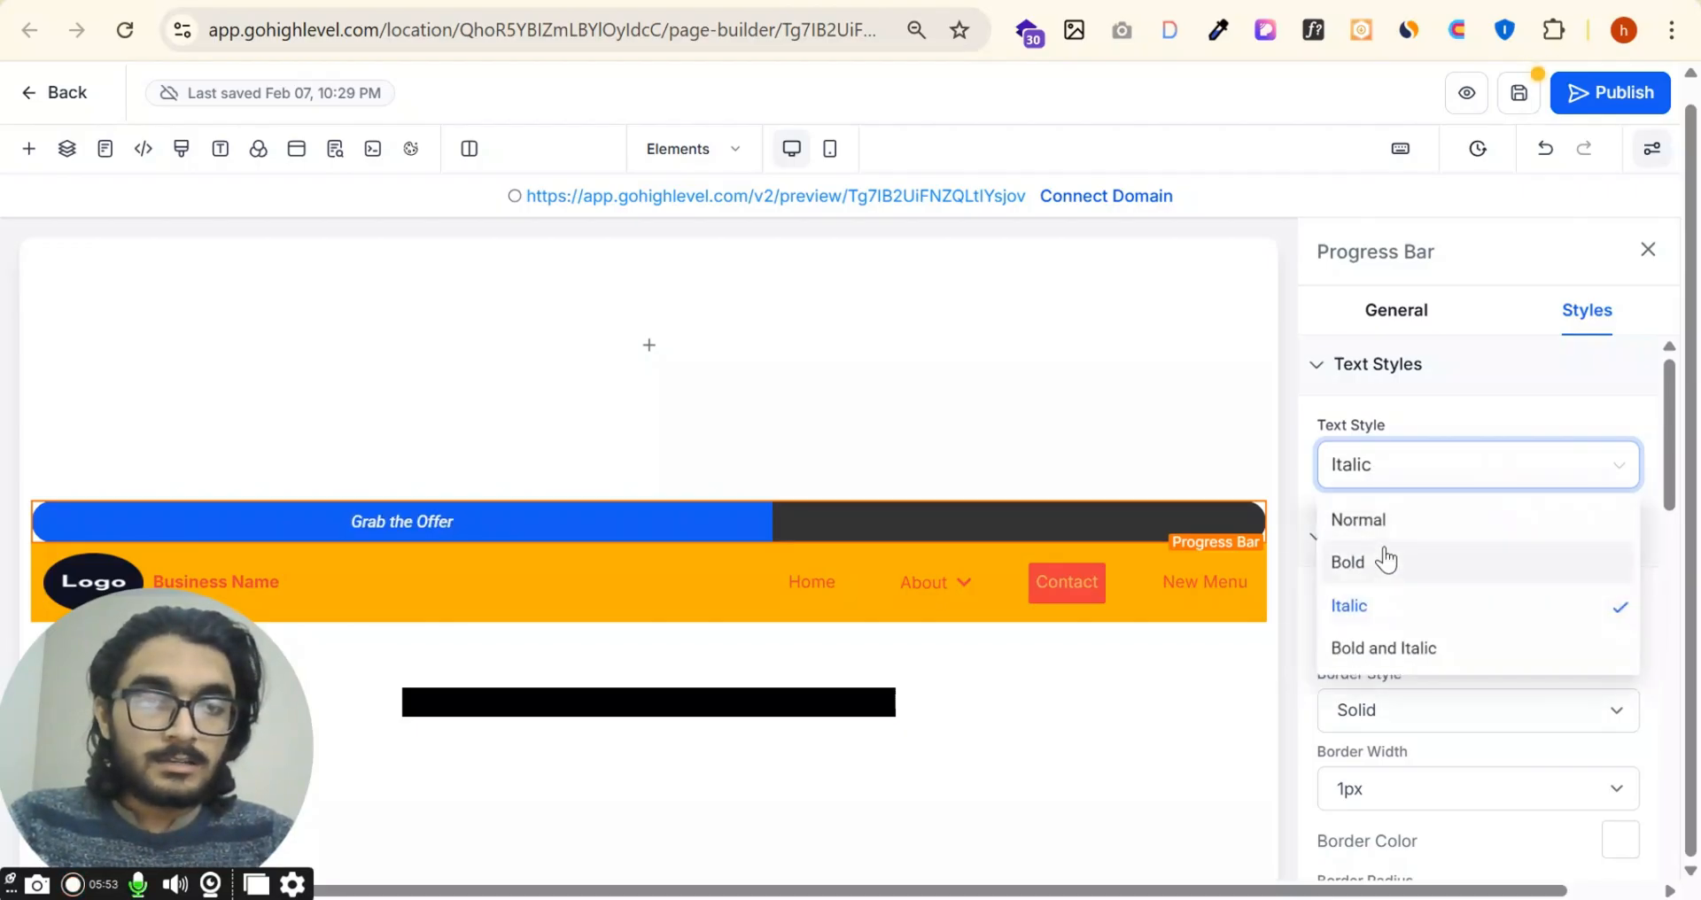
click(1417, 520)
Step: Try Bottom Border and No Border on the progress bar, then return it to Full Border
scroll(1551, 576, down, 3)
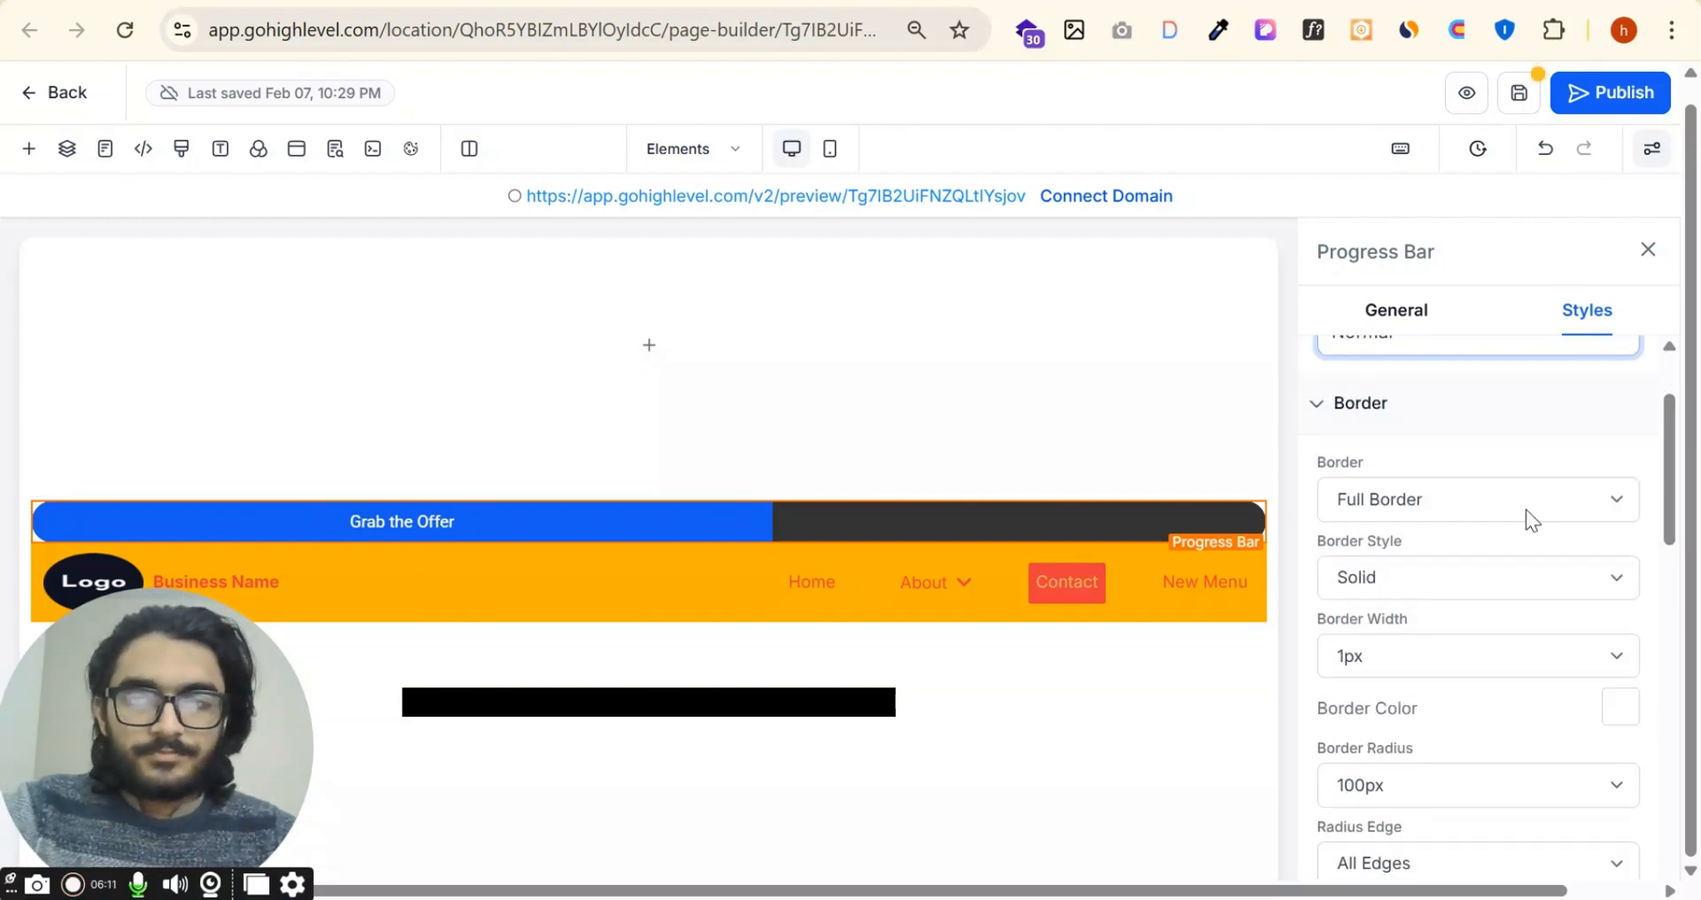
click(1488, 507)
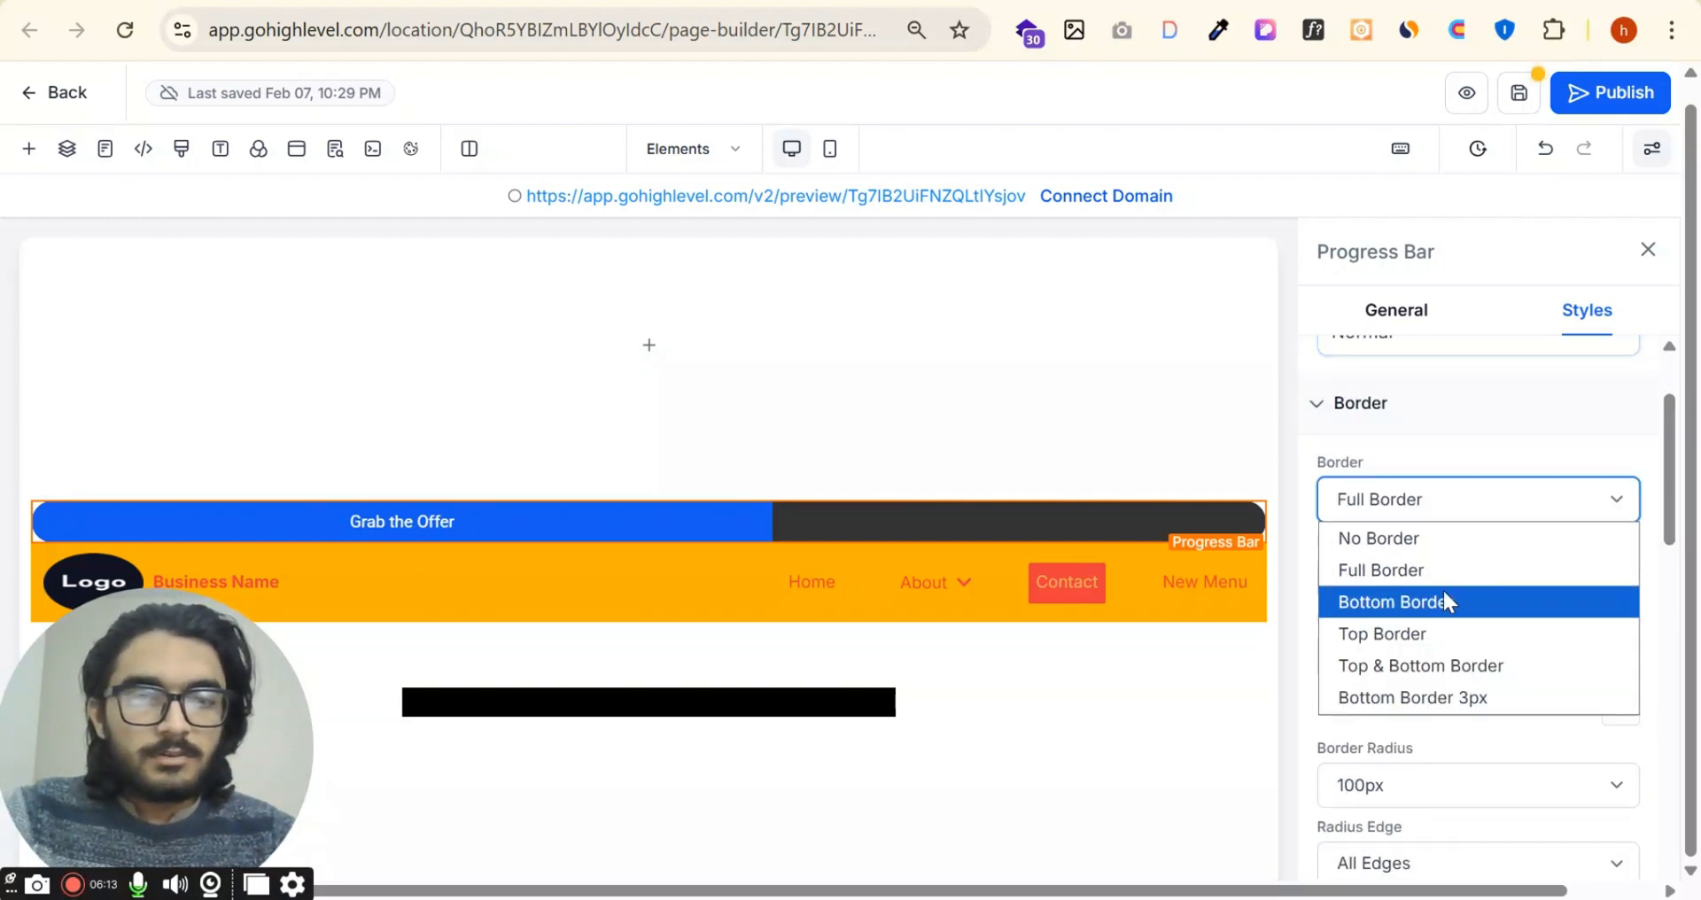
click(1445, 599)
click(1492, 494)
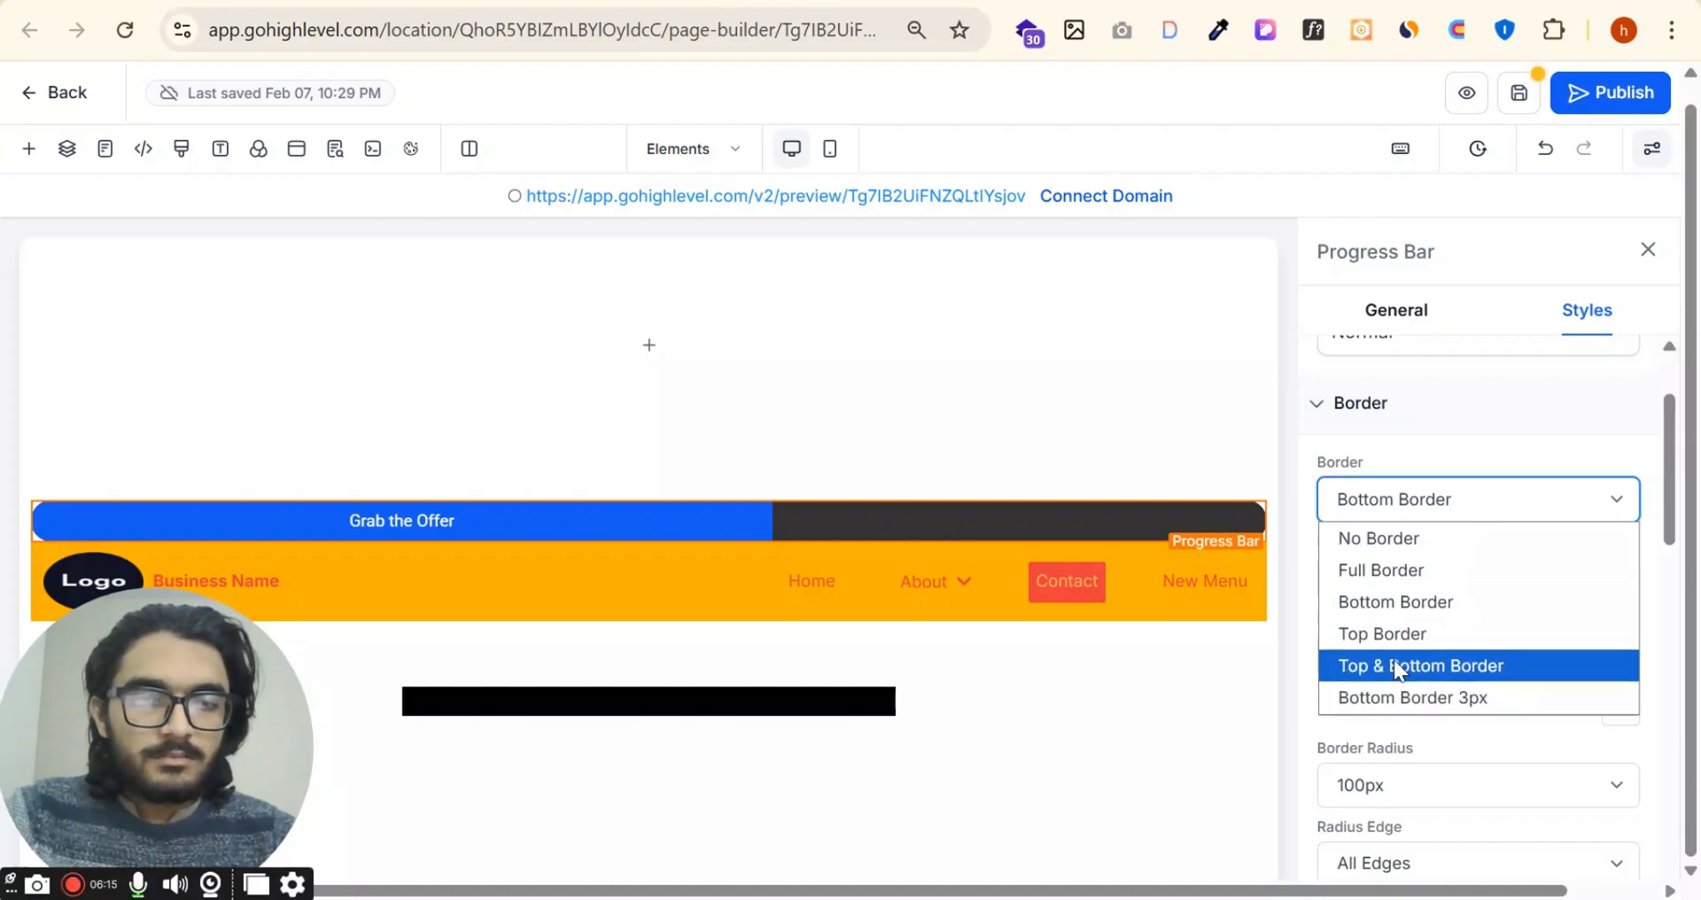
click(1369, 536)
click(1426, 512)
click(1434, 570)
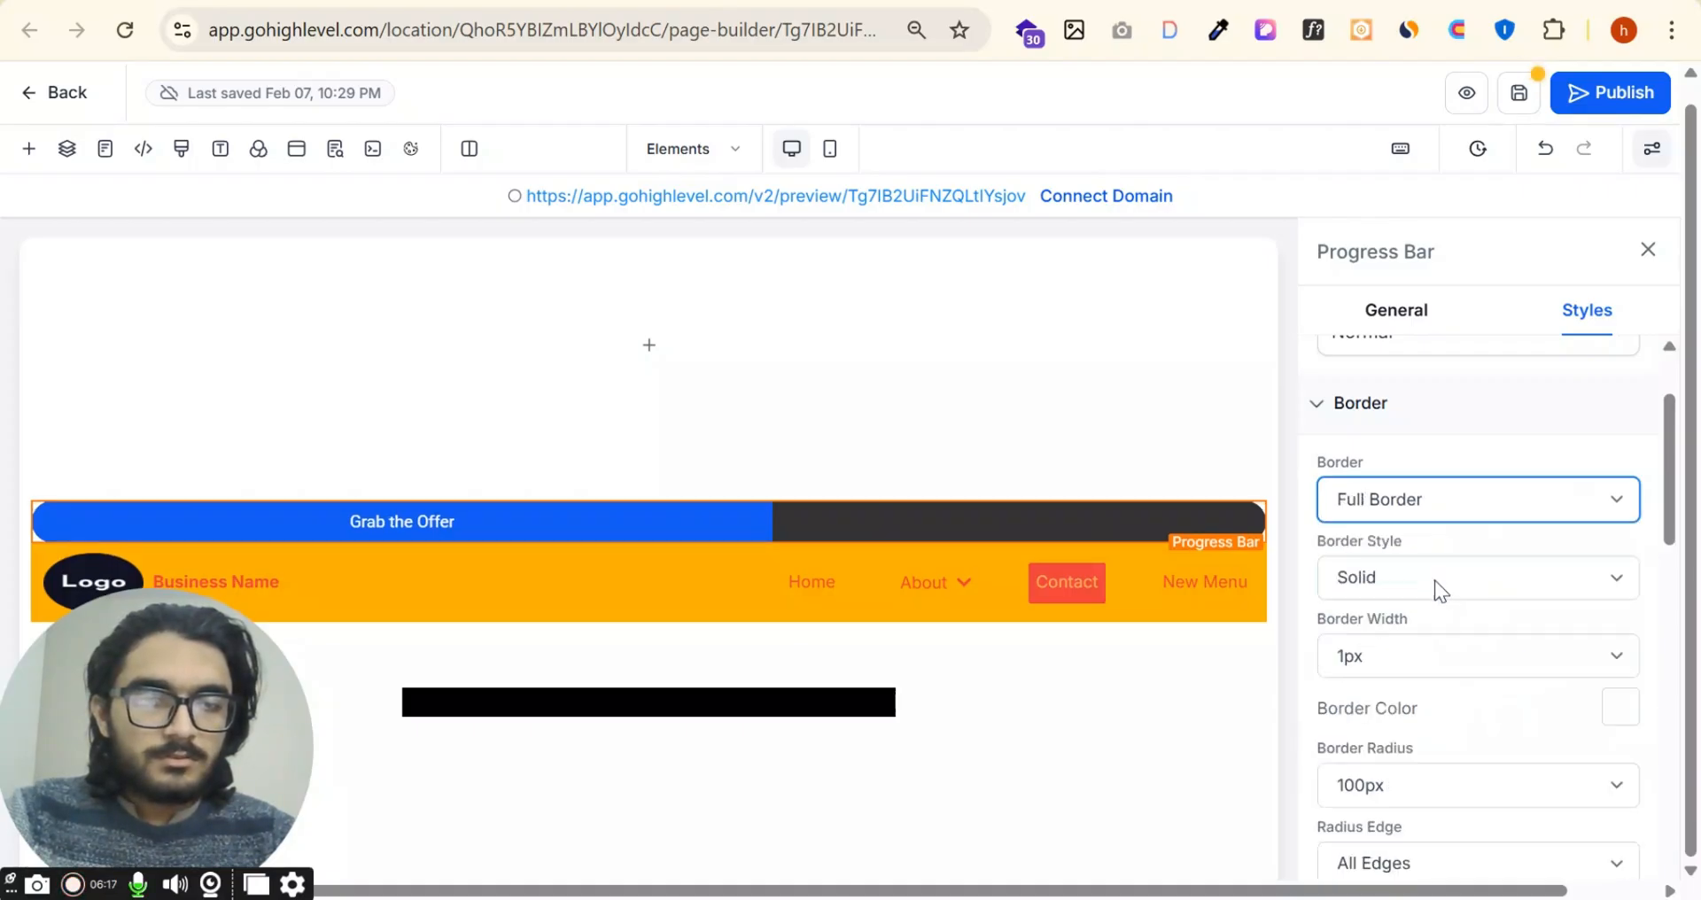
Step: Try the Dashed and Dotted border styles on the progress bar, then return it to Solid
scroll(1506, 585, down, 3)
scroll(1614, 646, down, 2)
scroll(1613, 704, up, 4)
click(1454, 577)
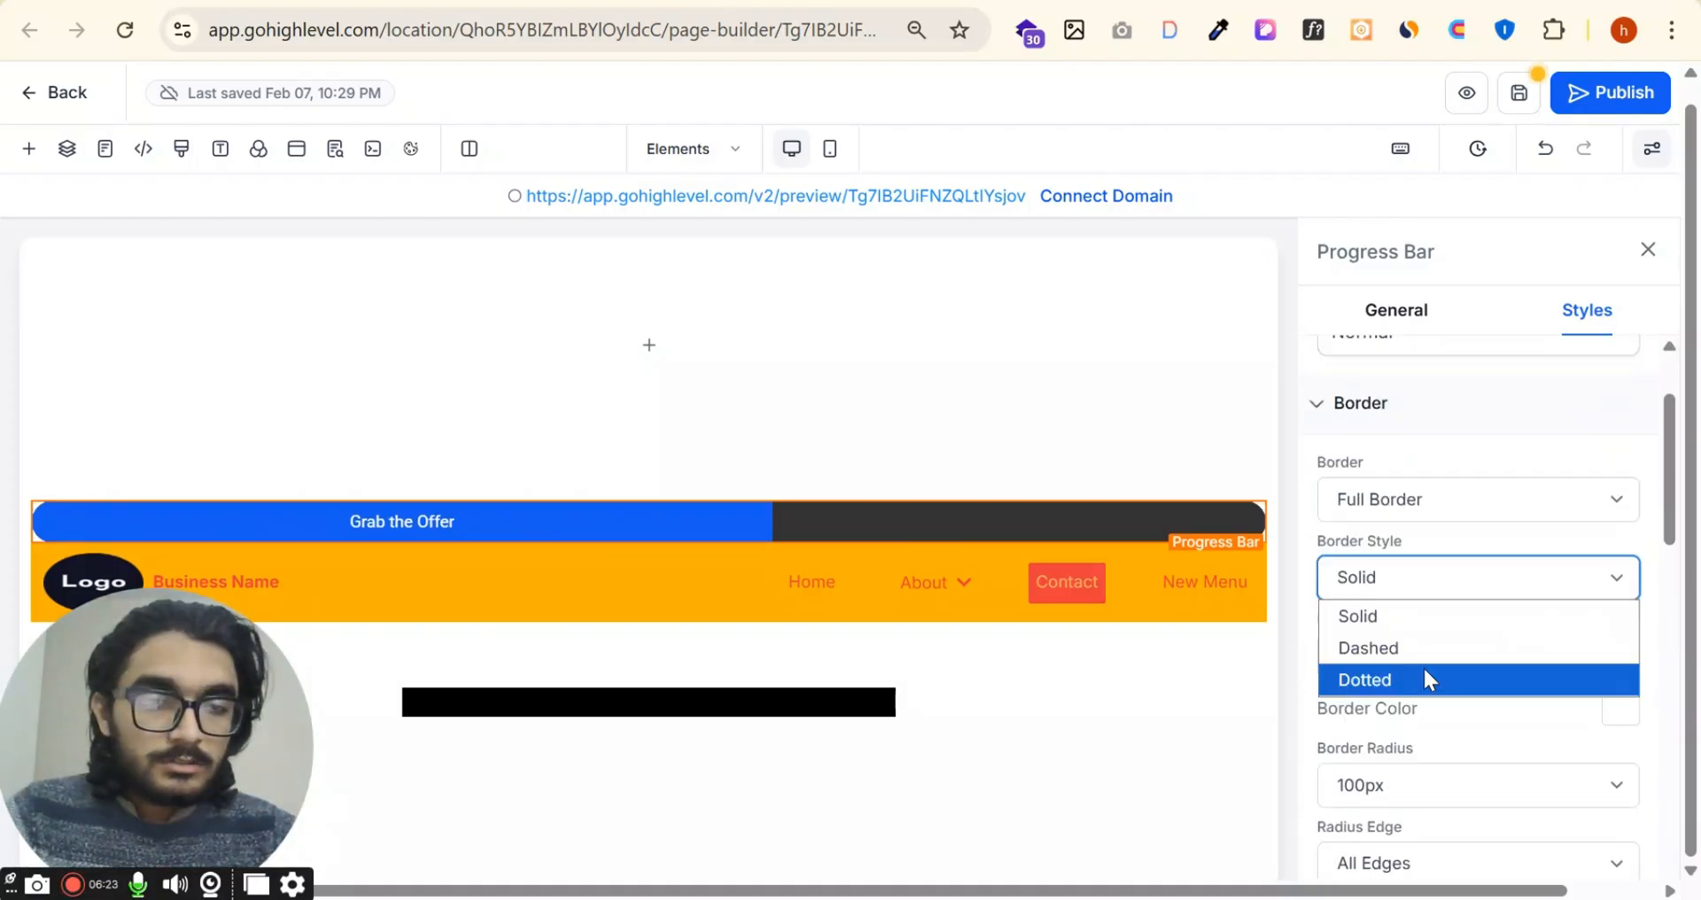
click(1446, 656)
click(1453, 577)
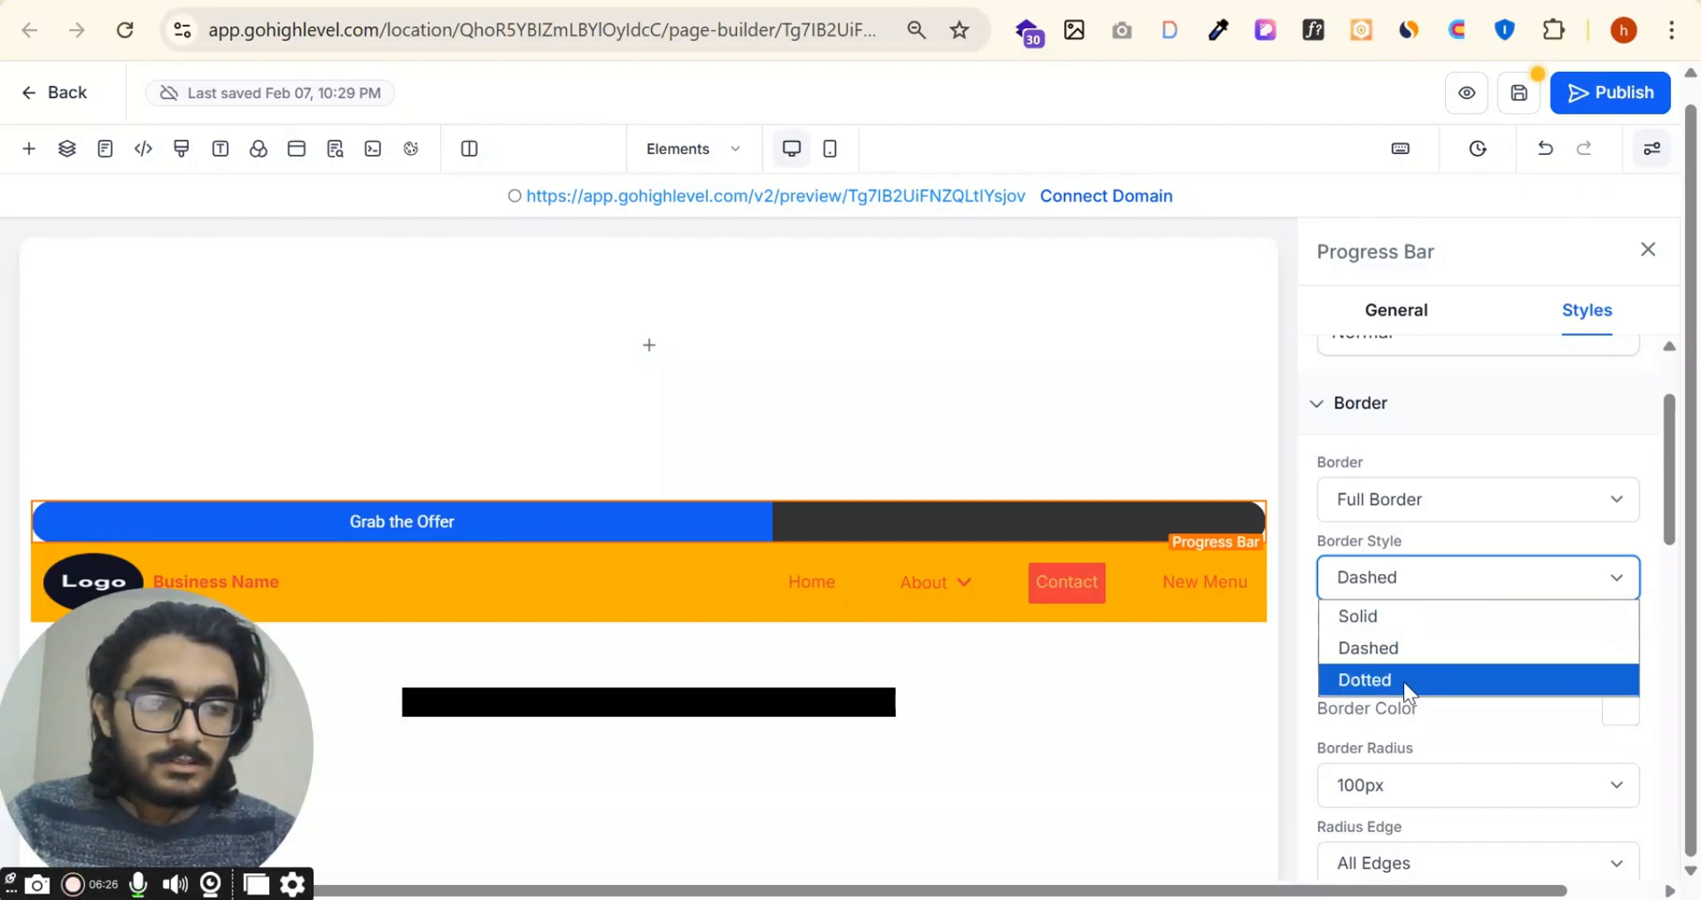
click(1405, 680)
click(1435, 592)
click(1401, 616)
Step: Set the progress bar's border width to 3px and its border color to the orange brand color
scroll(1471, 585, down, 2)
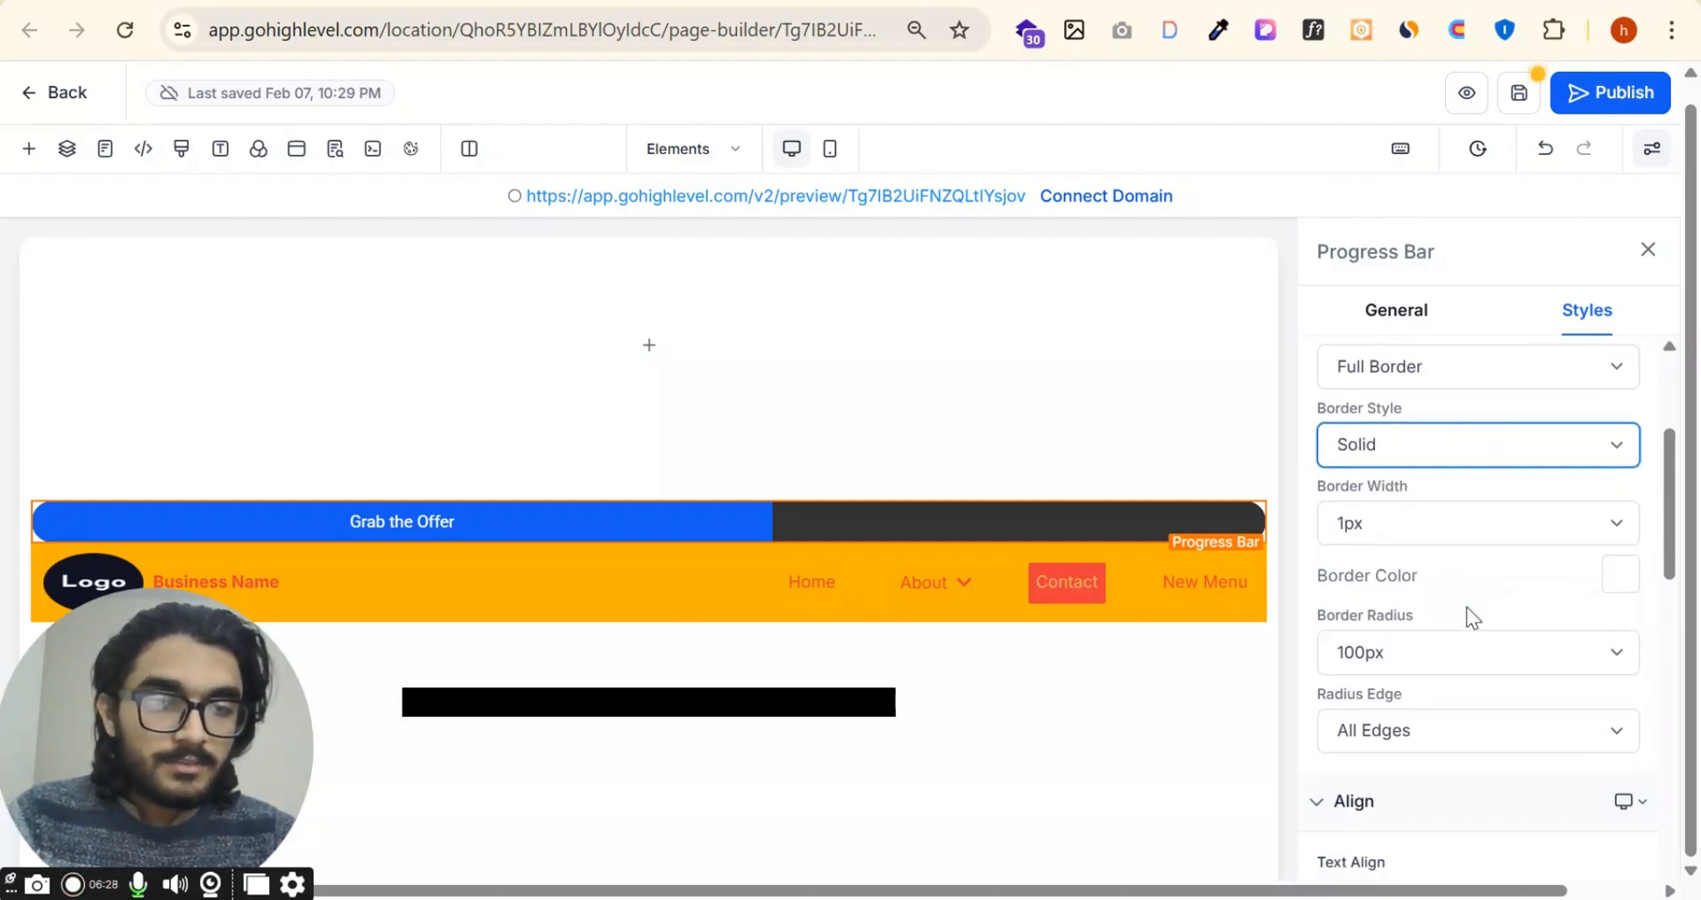
click(1487, 530)
click(1452, 624)
scroll(1542, 585, down, 2)
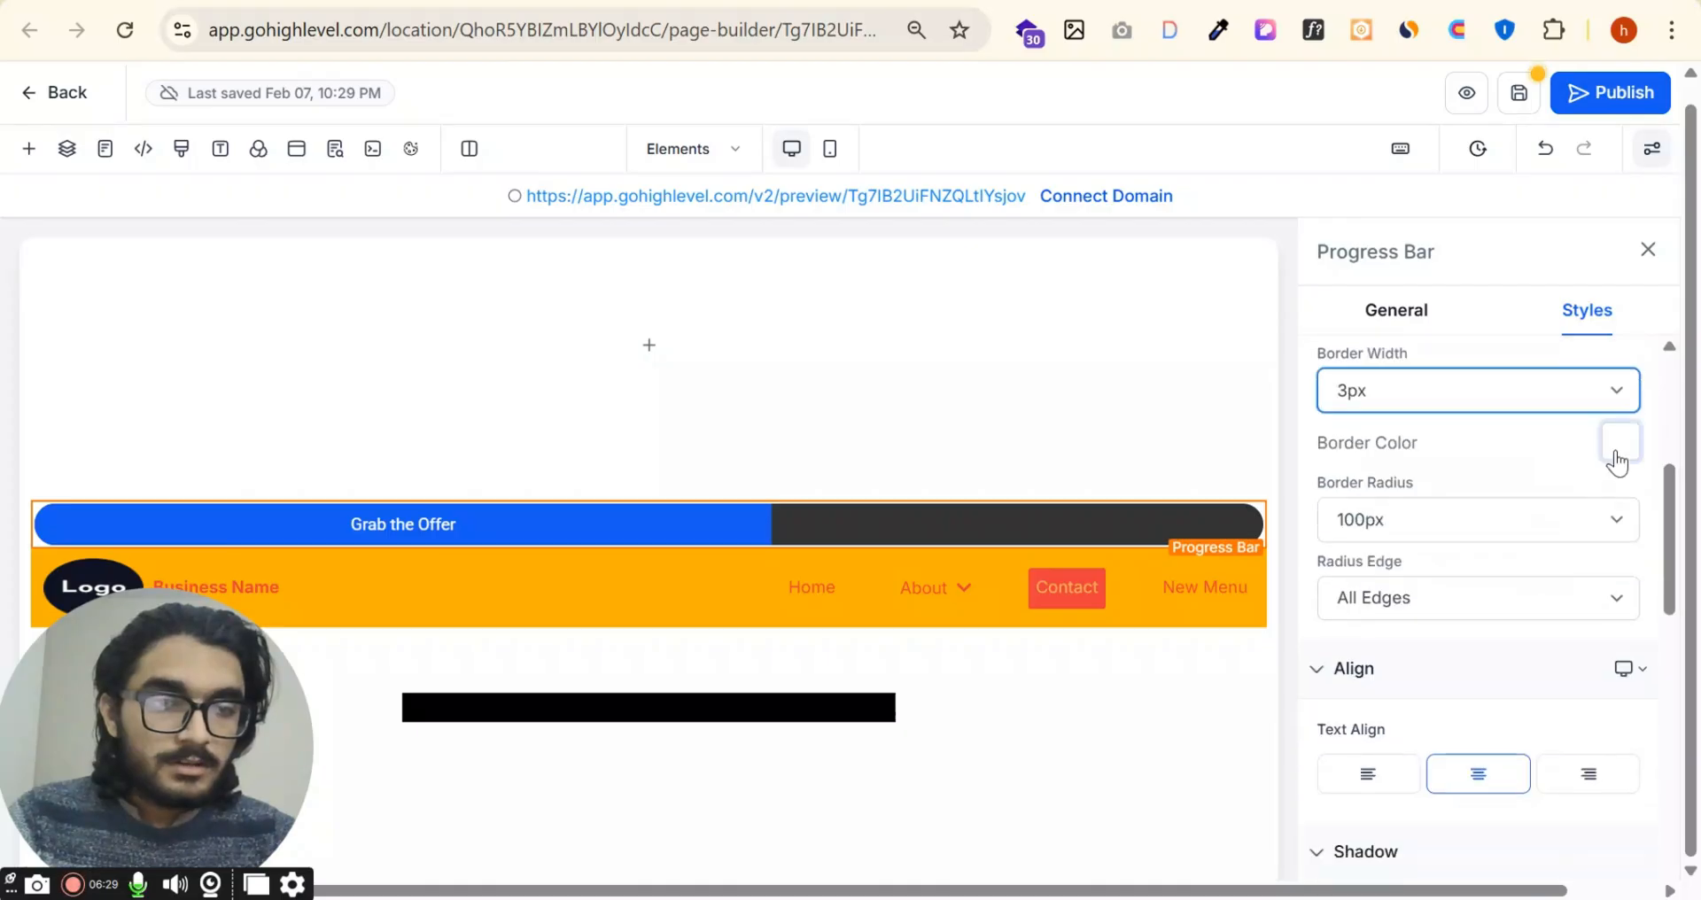
click(1618, 443)
click(1517, 750)
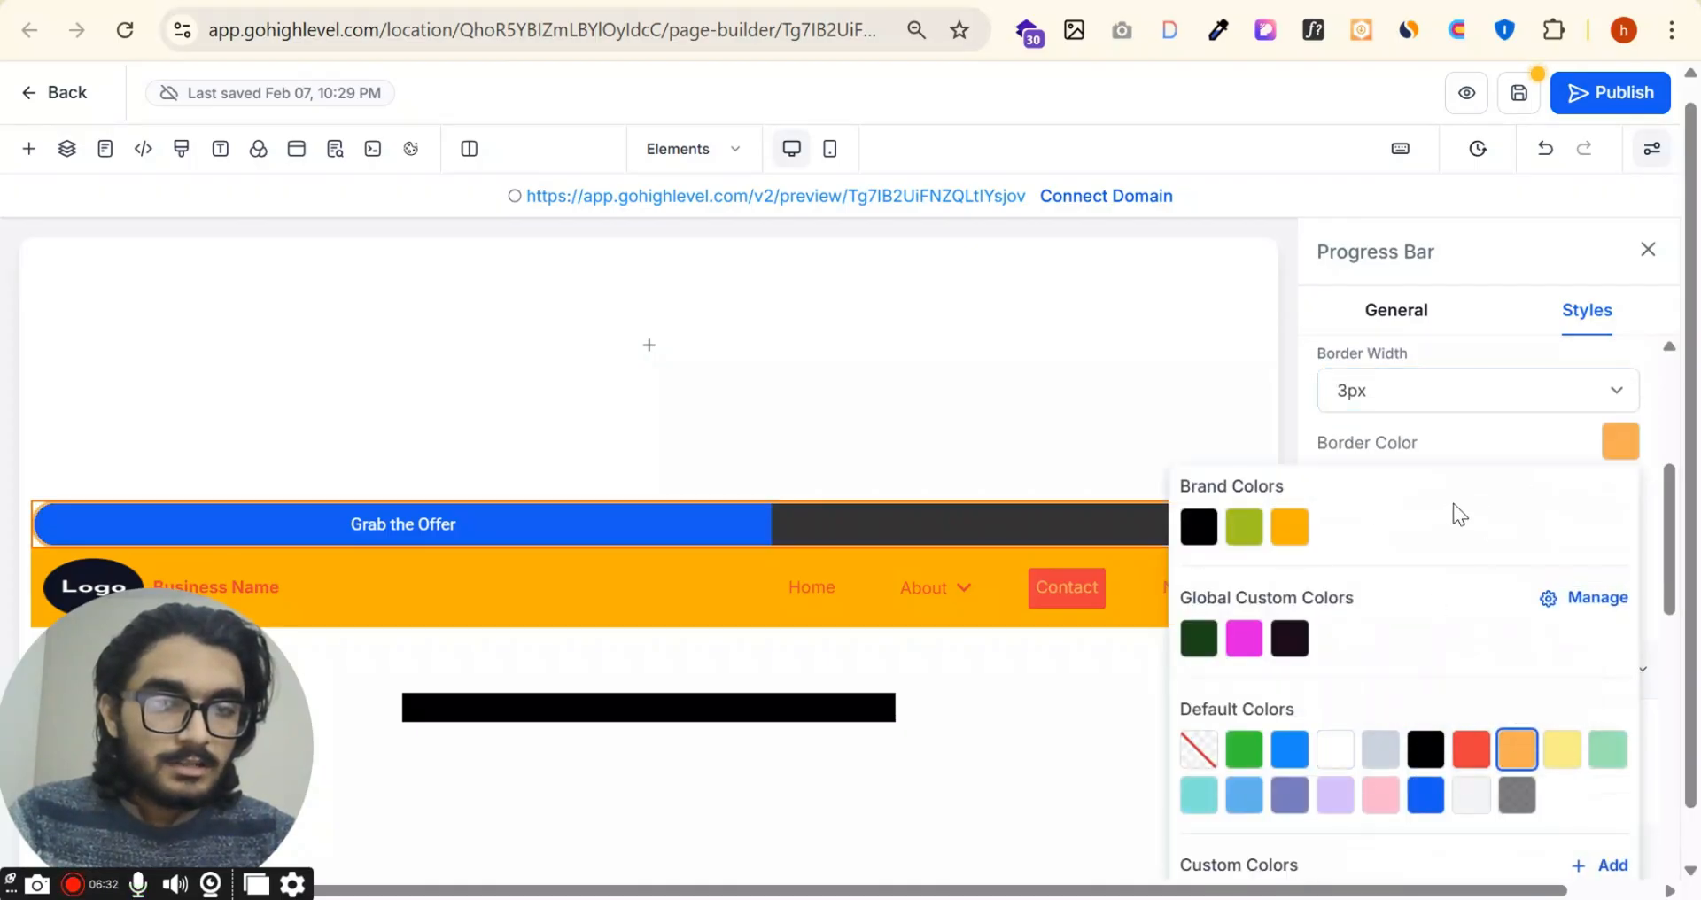
click(1289, 527)
click(1469, 411)
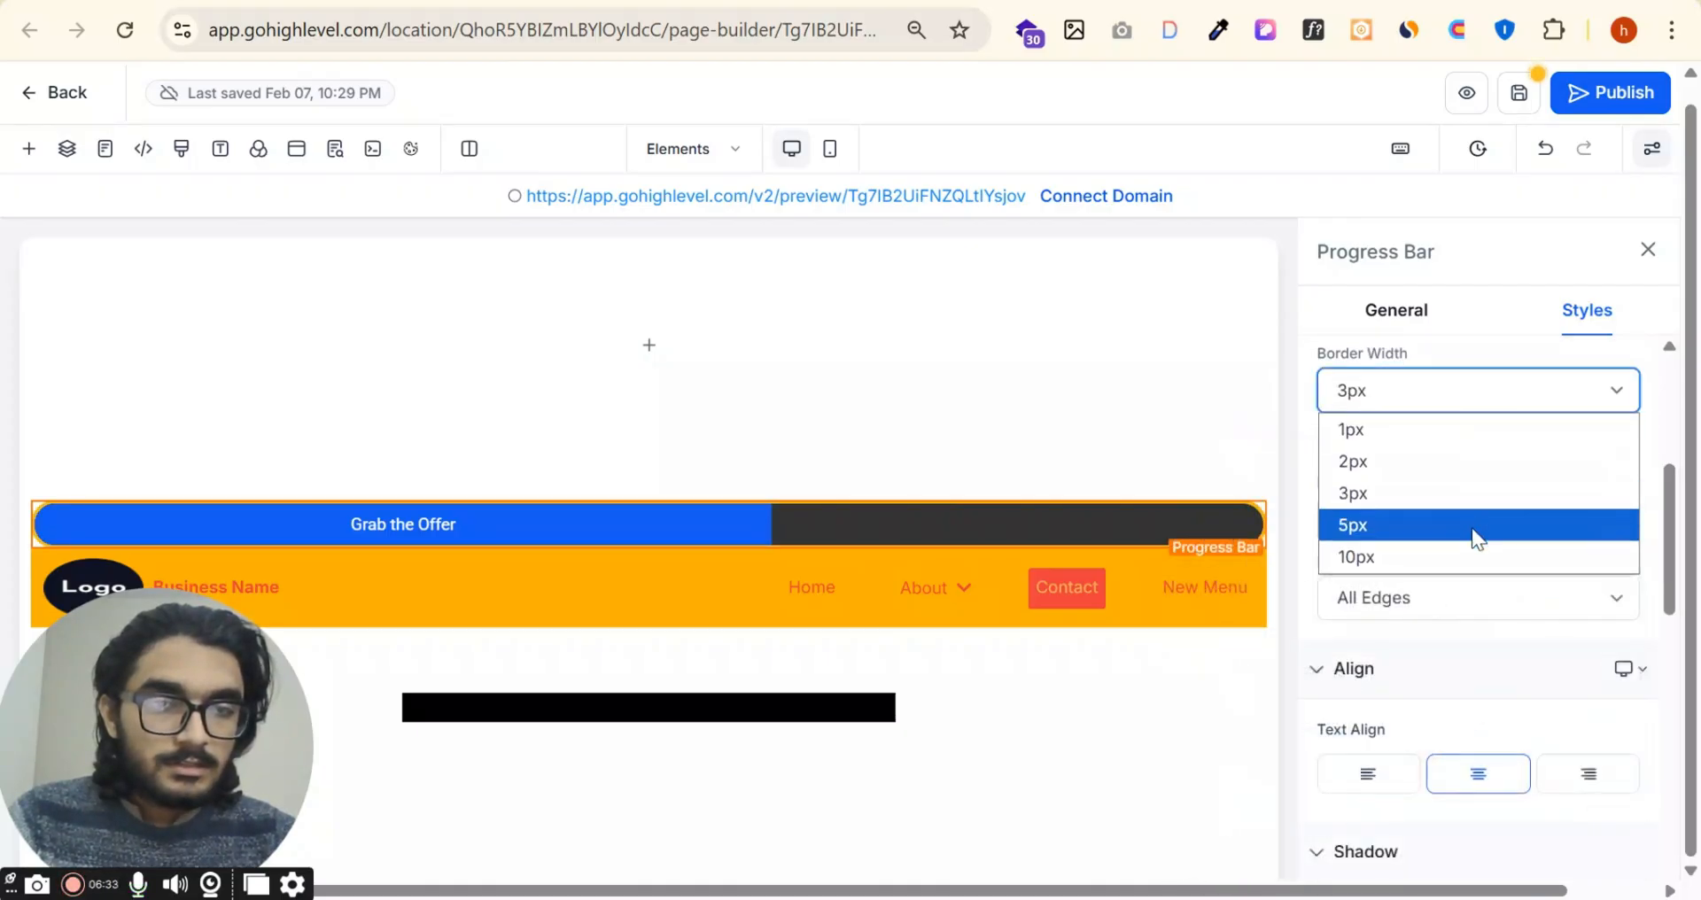
click(1474, 525)
Step: Try Bottom Only Edges as the progress bar's radius edge, then return it to All Edges
click(1476, 597)
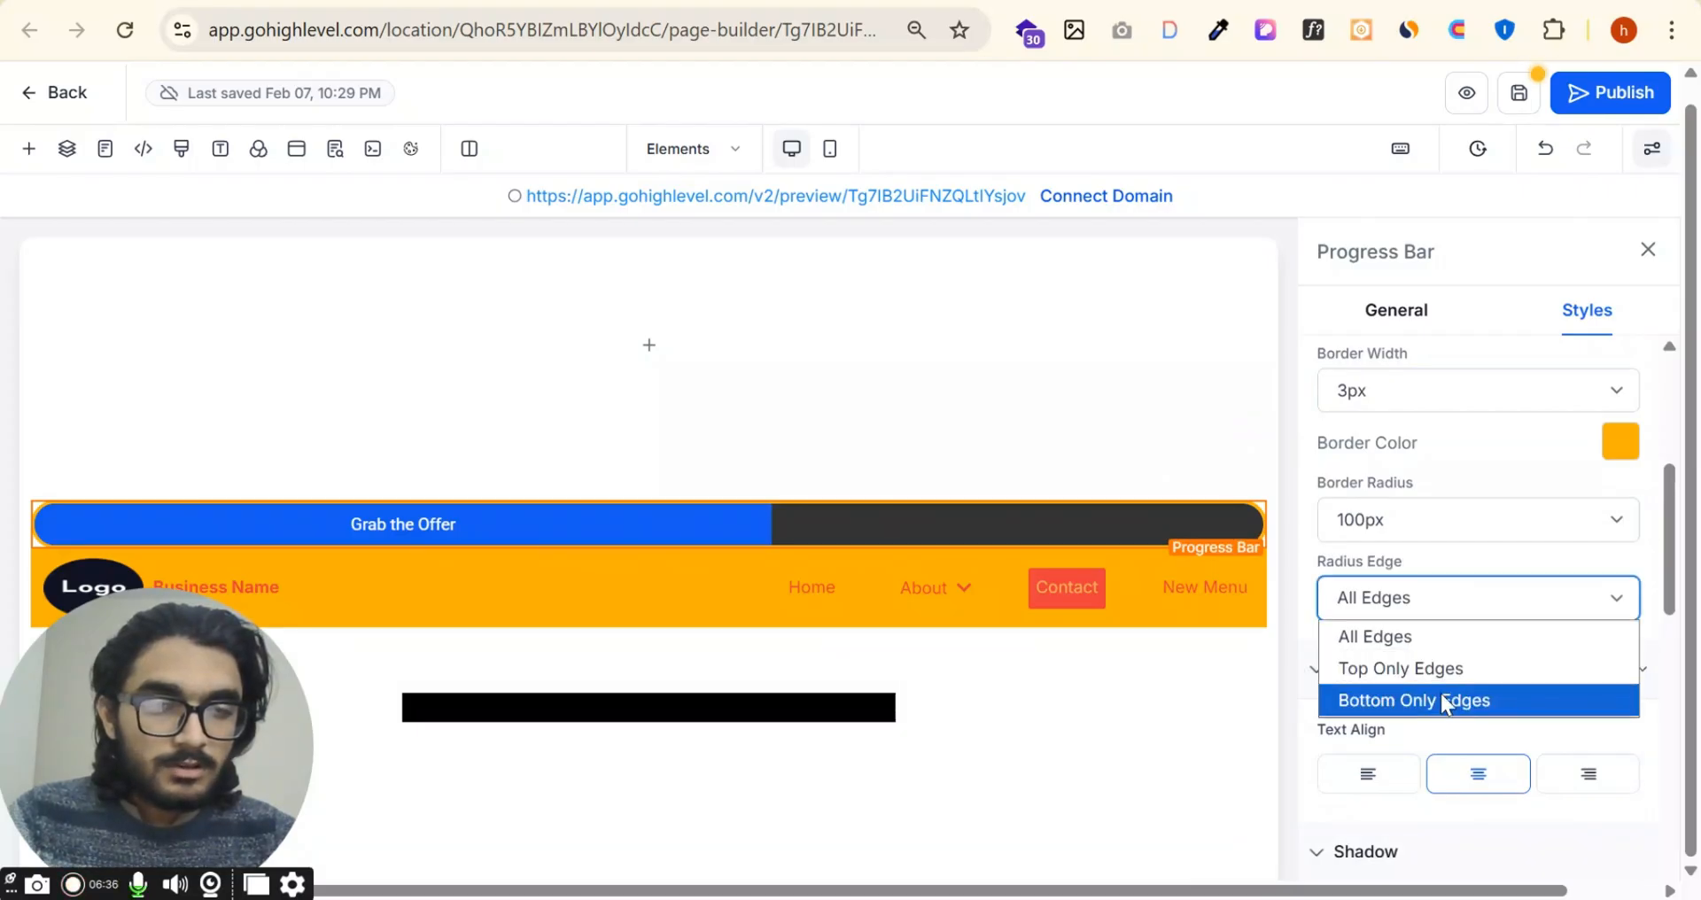
click(1441, 699)
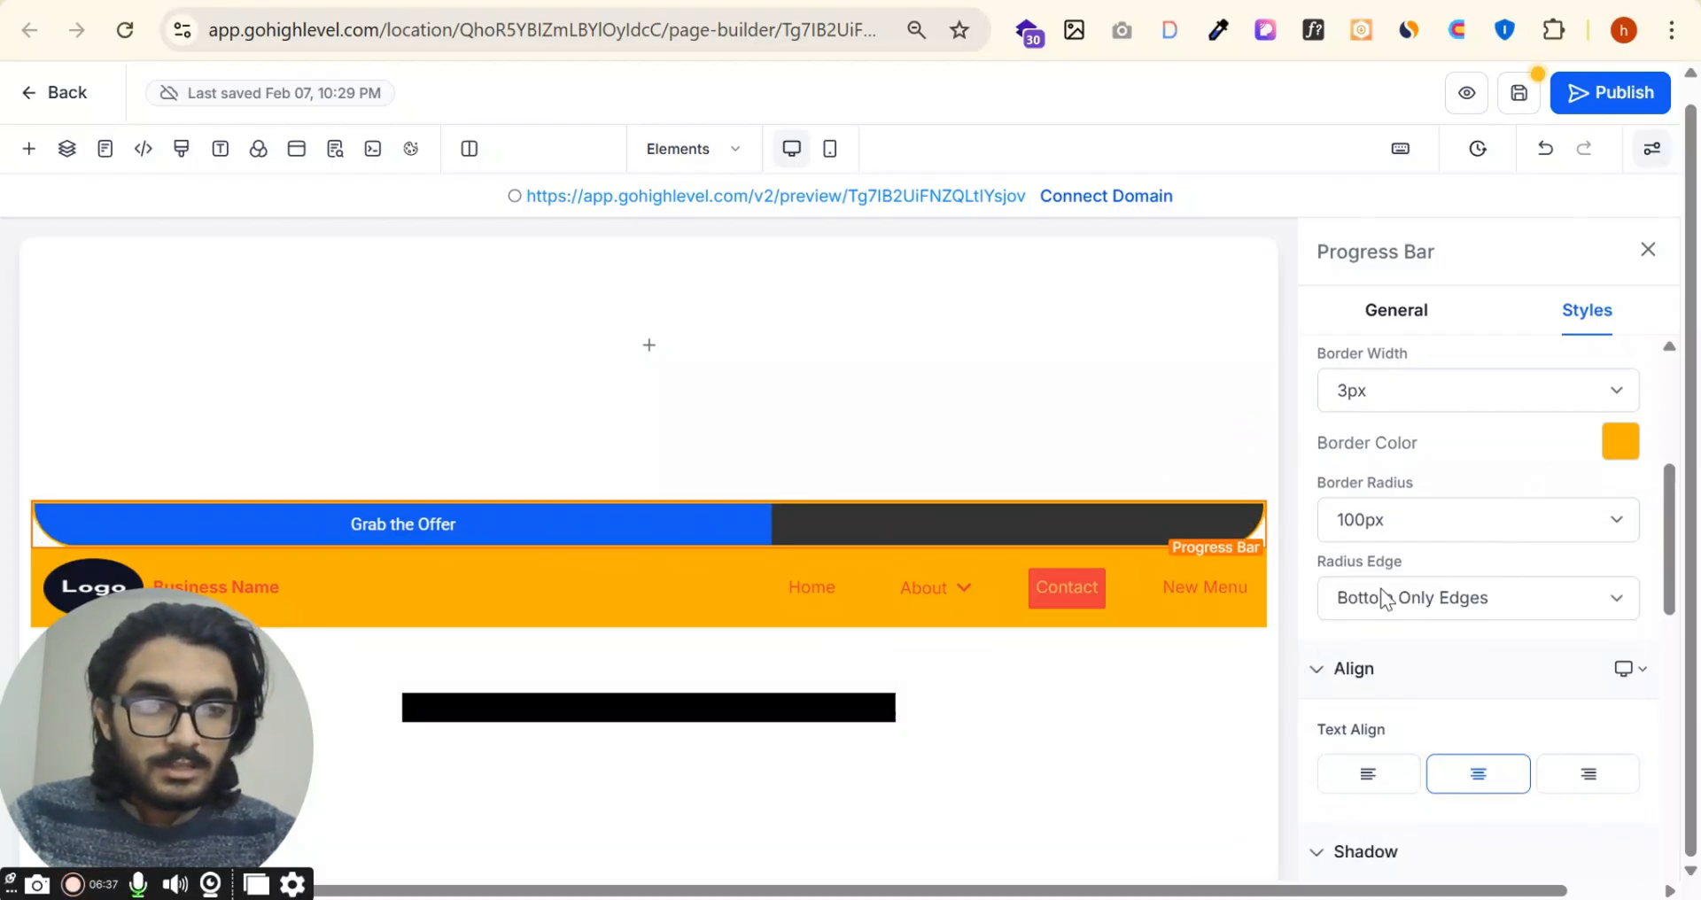
scroll(1369, 598, down, 2)
click(1432, 461)
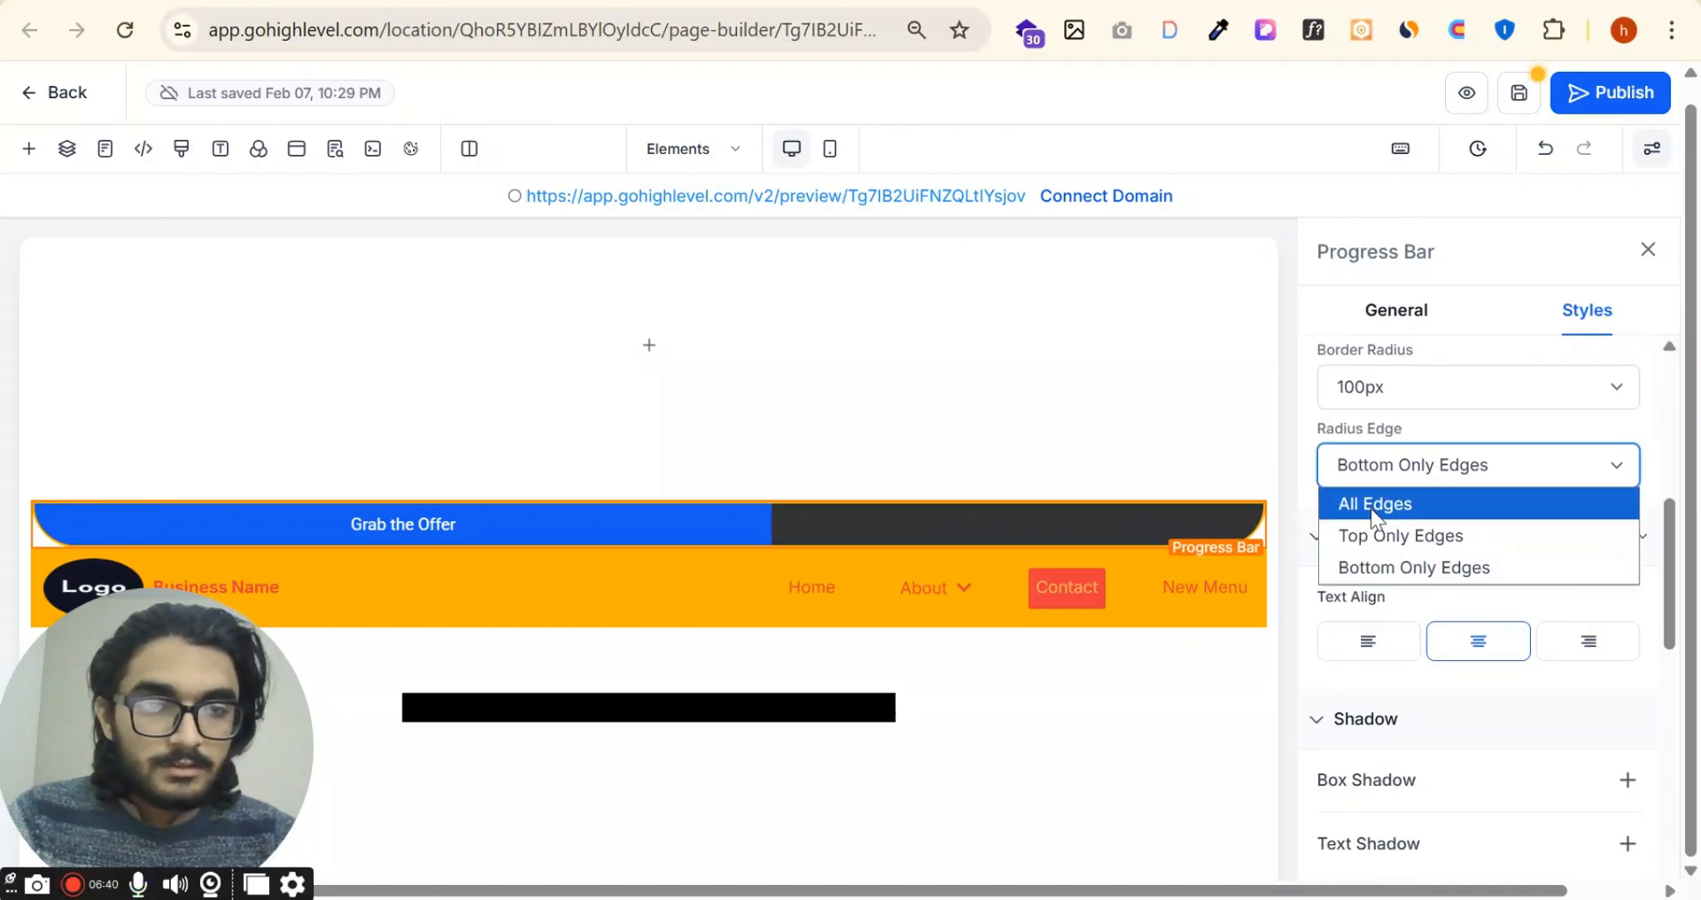
click(1372, 507)
Step: Try left and right alignment for the progress bar's text, then return it to center
scroll(1502, 588, down, 2)
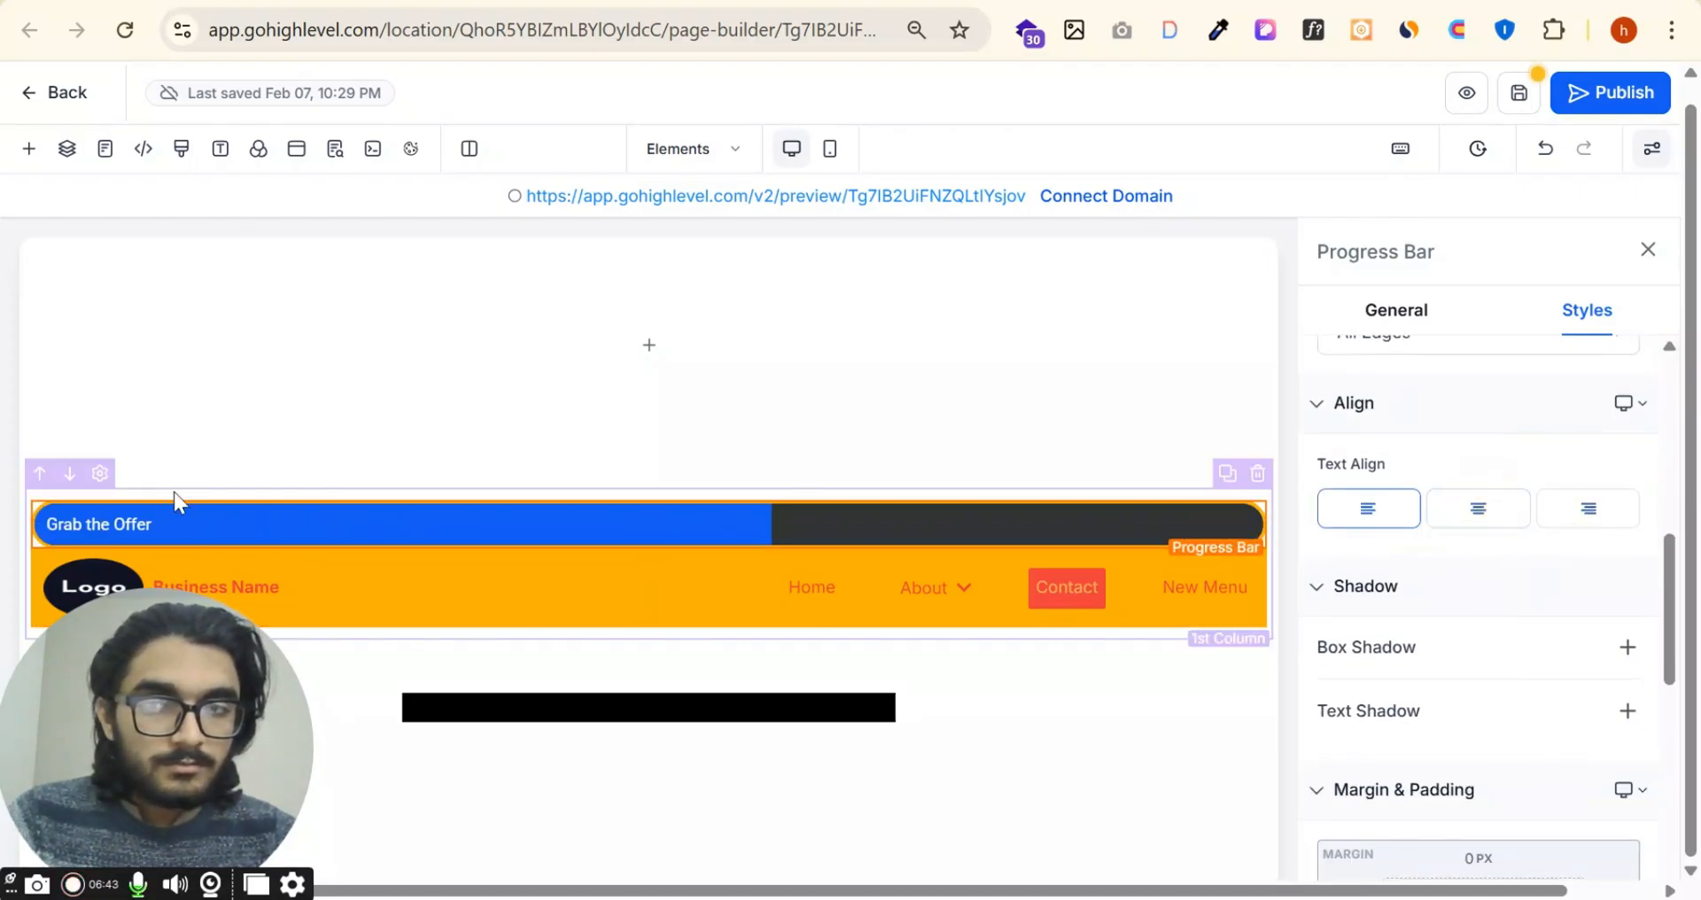
click(1488, 523)
click(1587, 519)
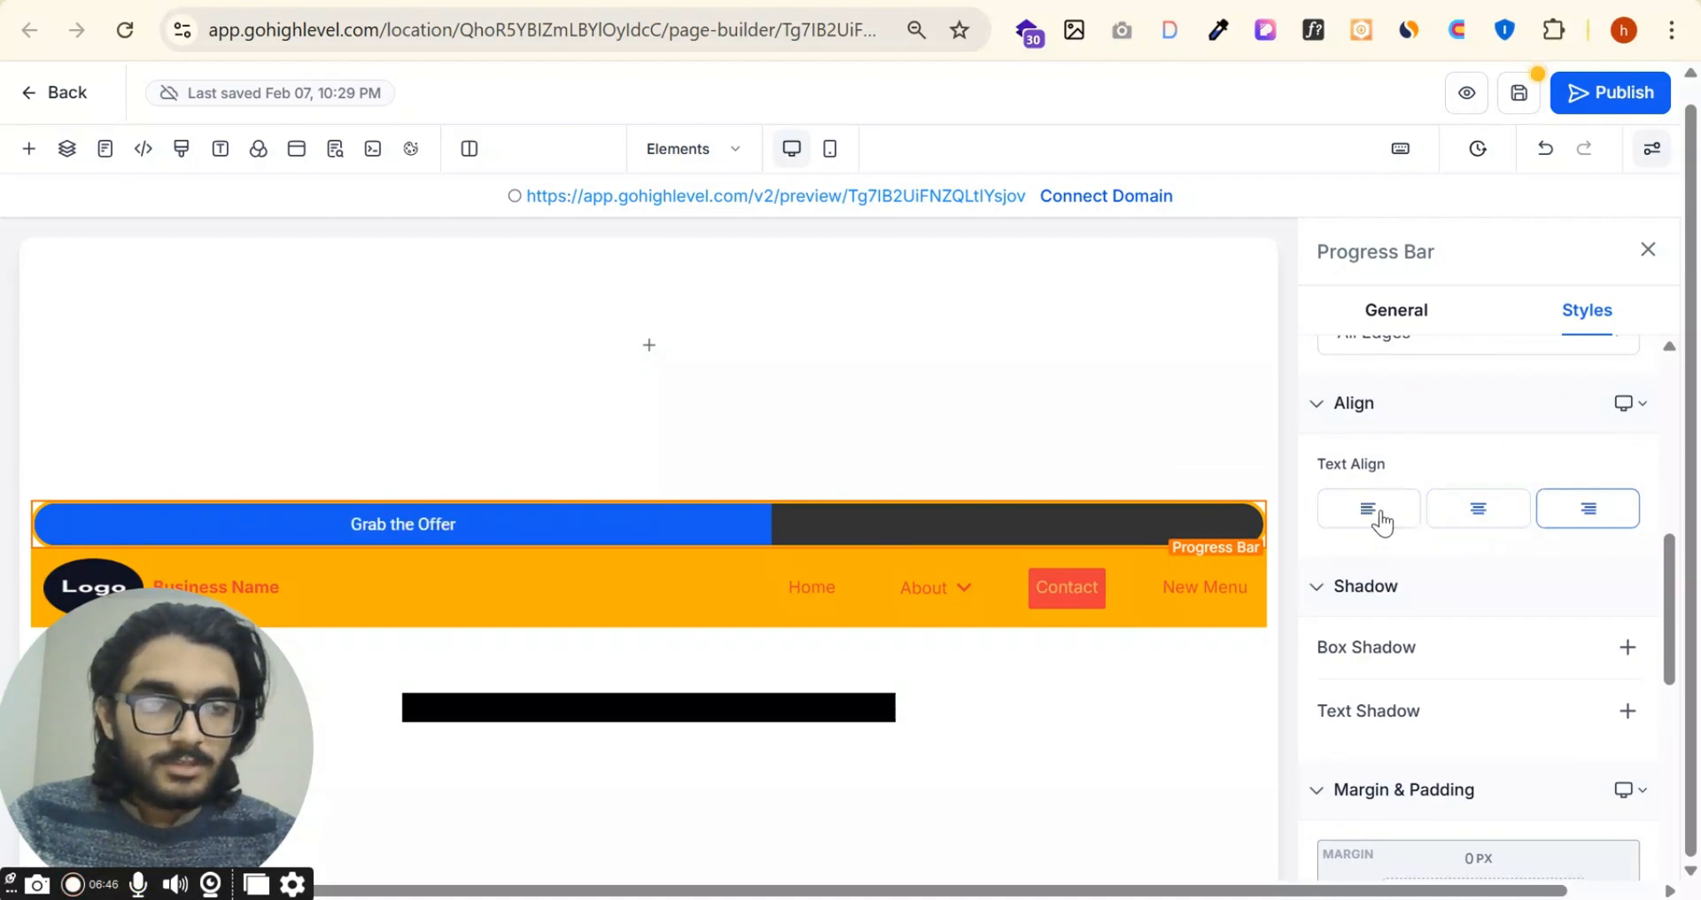
Step: Add an outer box shadow of 2px 2px 2px 0px to the progress bar and open its settings
scroll(1631, 514, down, 2)
click(1629, 516)
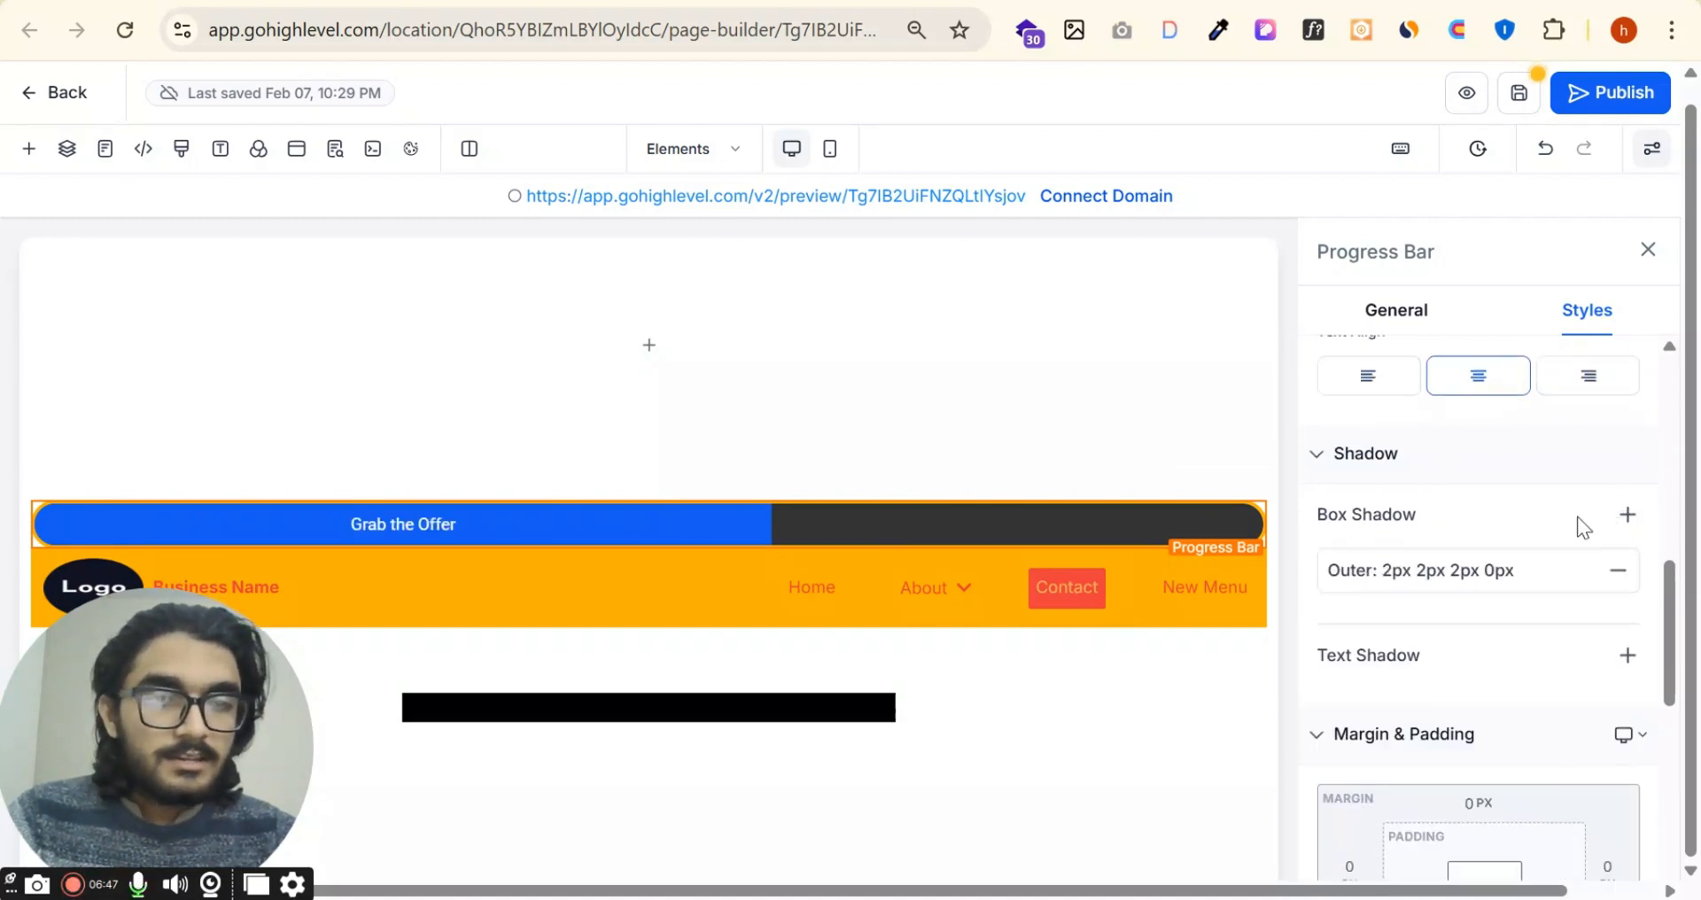
scroll(1485, 521, down, 2)
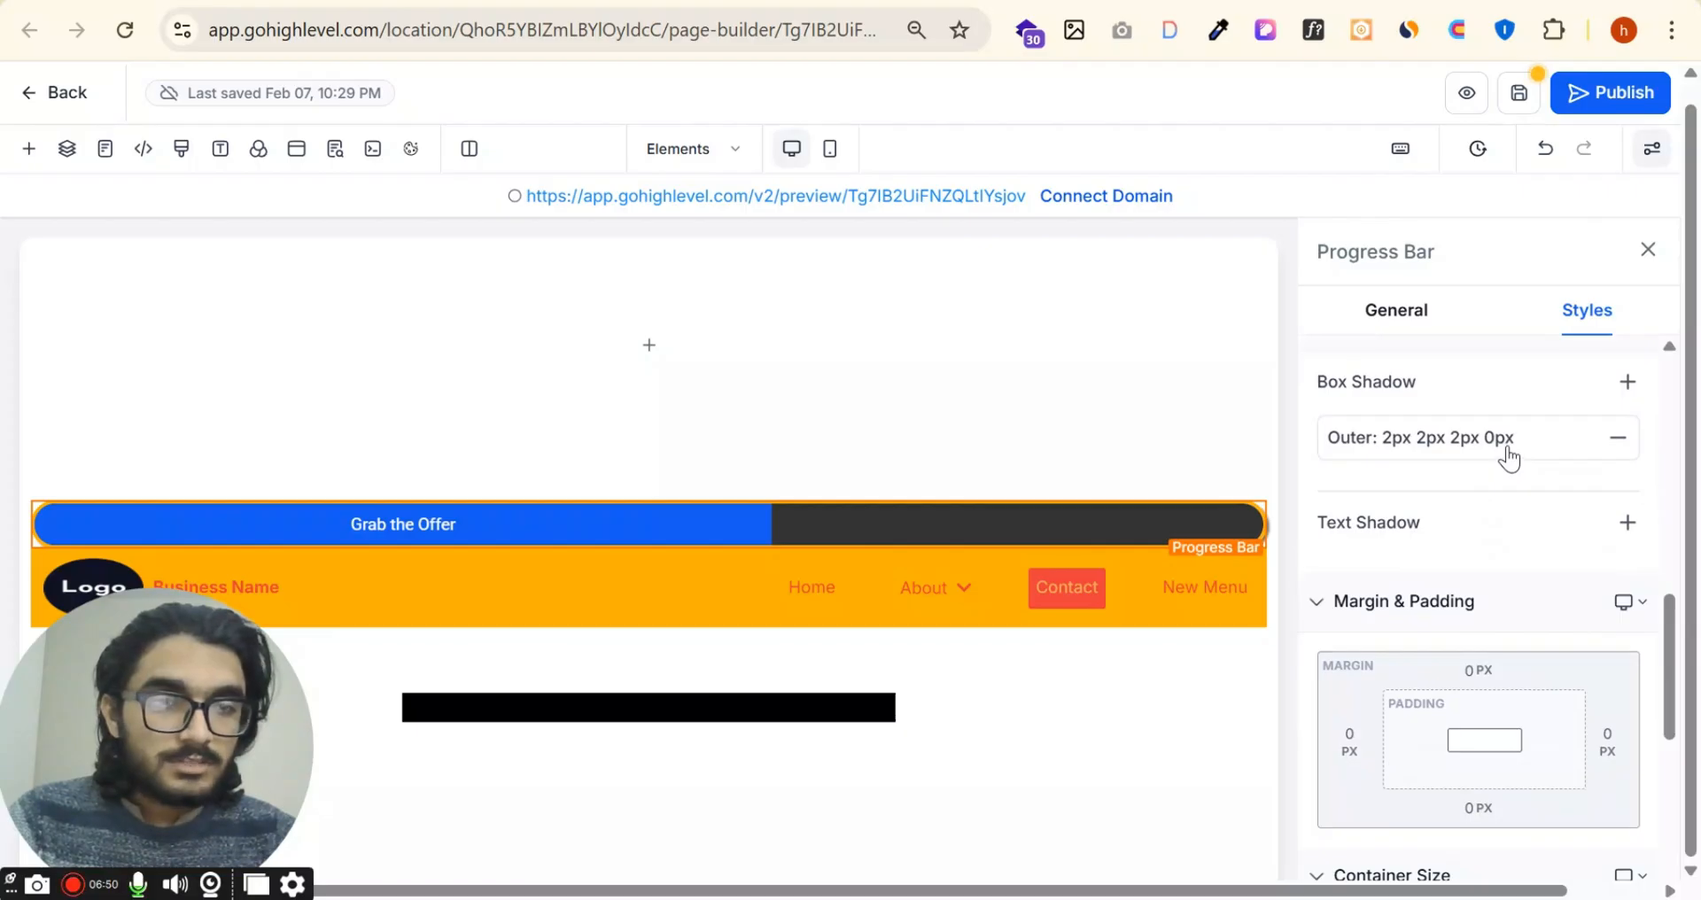
click(1509, 443)
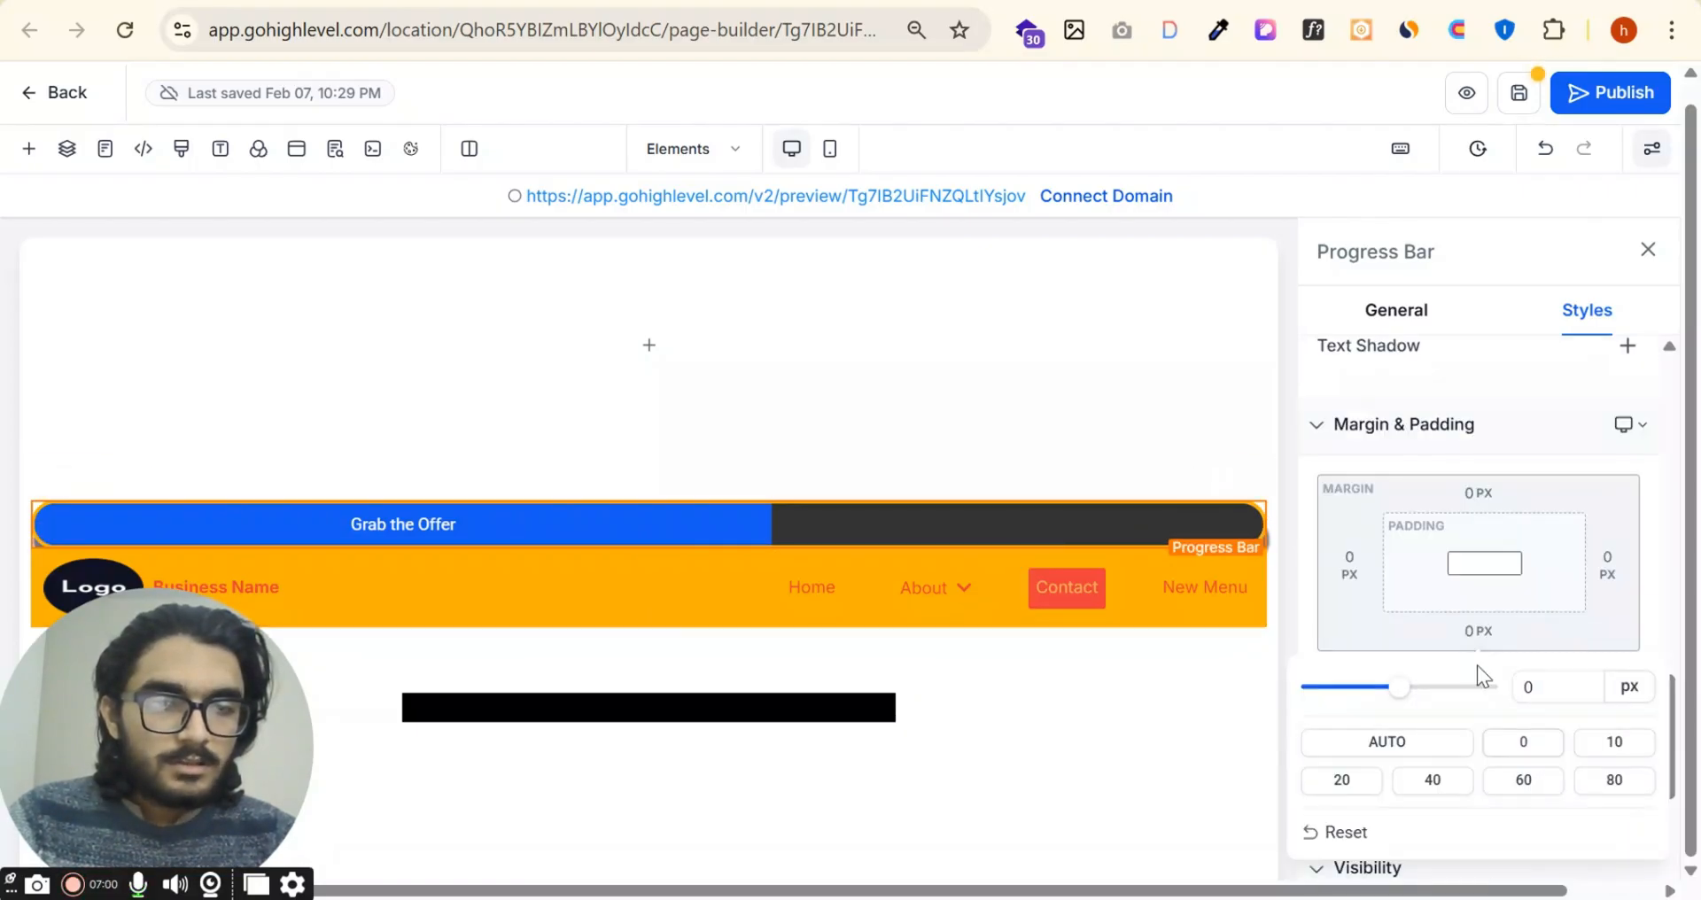
Step: Set the progress bar's bottom margin to 60 px and review its visibility and custom class settings
click(1469, 632)
click(1469, 632)
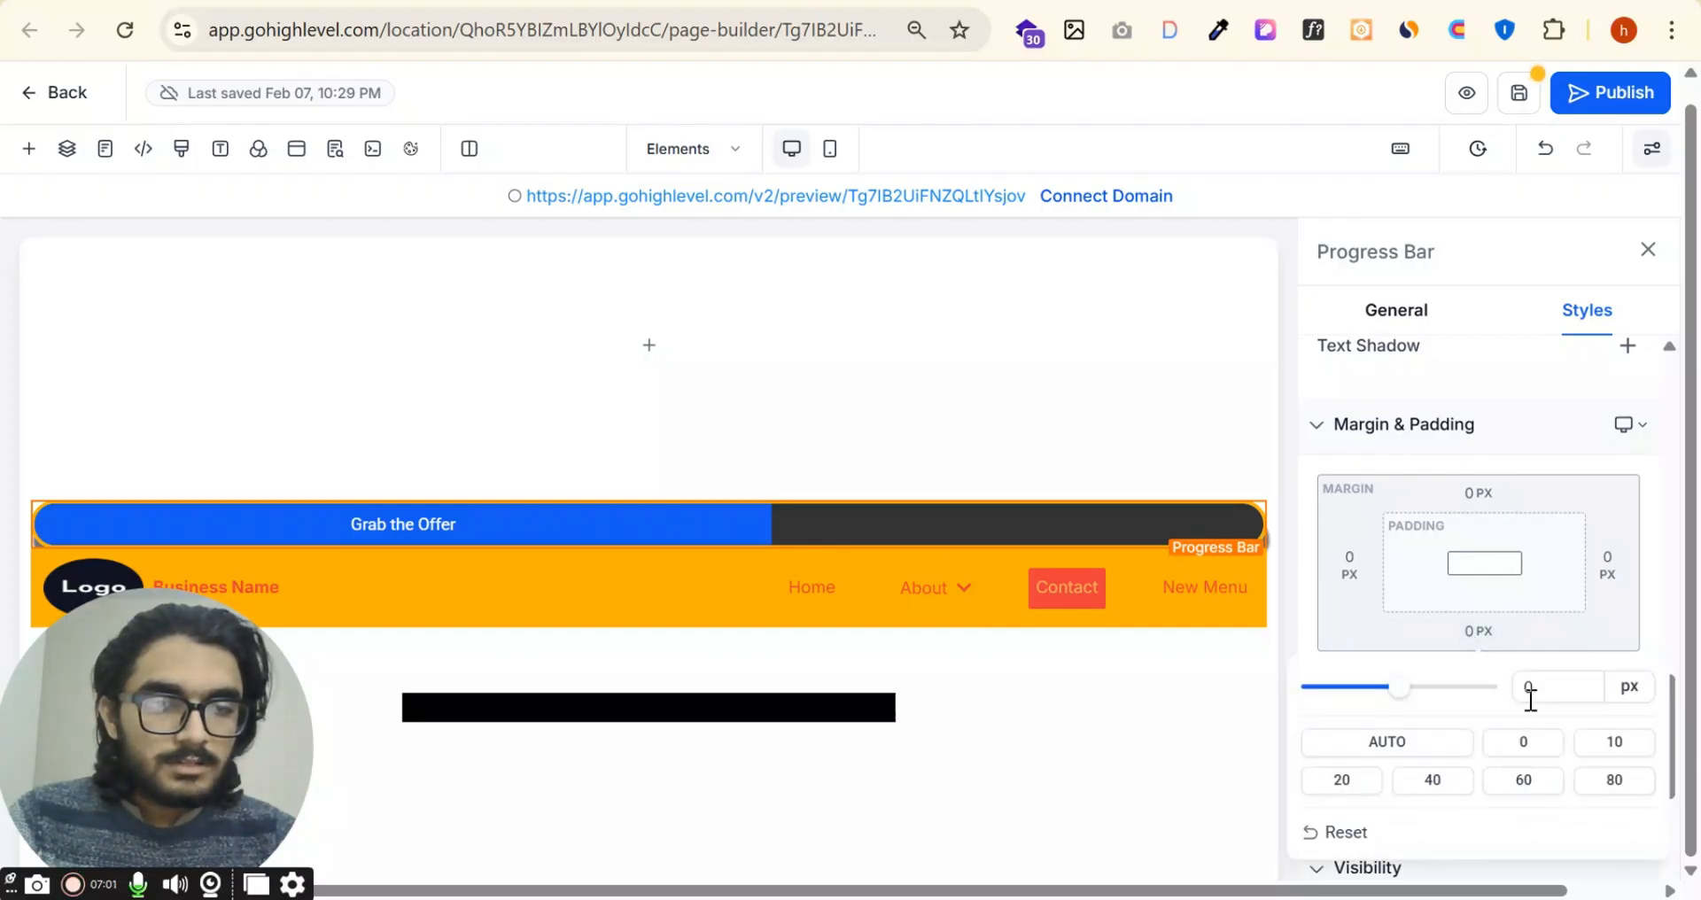
click(1525, 783)
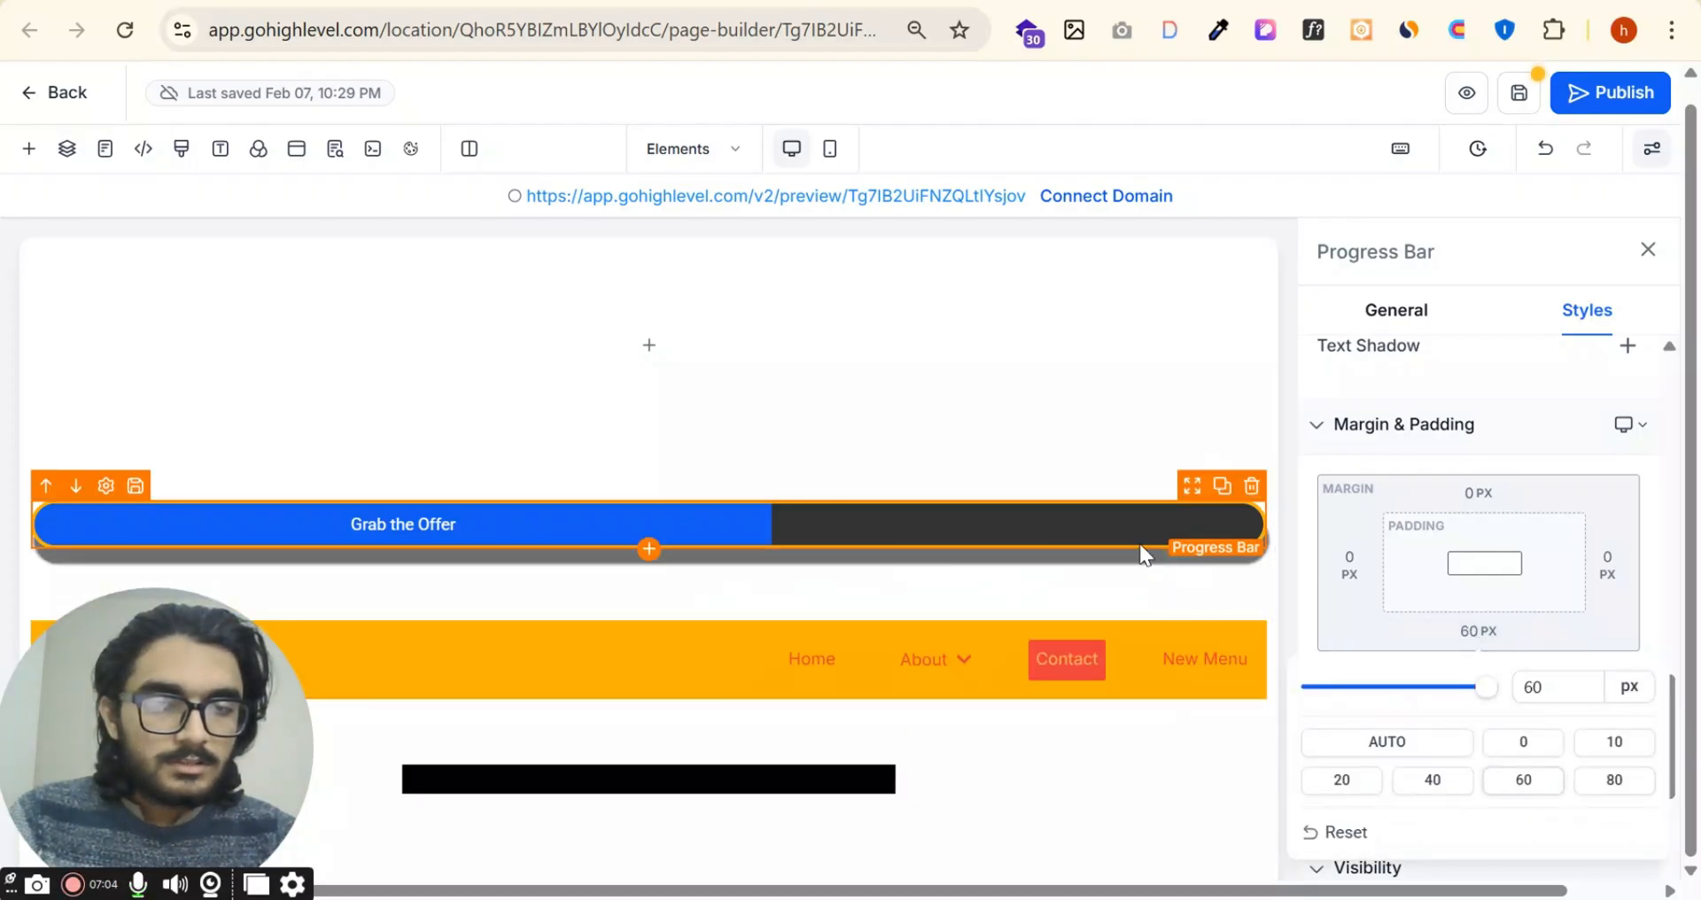
scroll(1576, 562, down, 3)
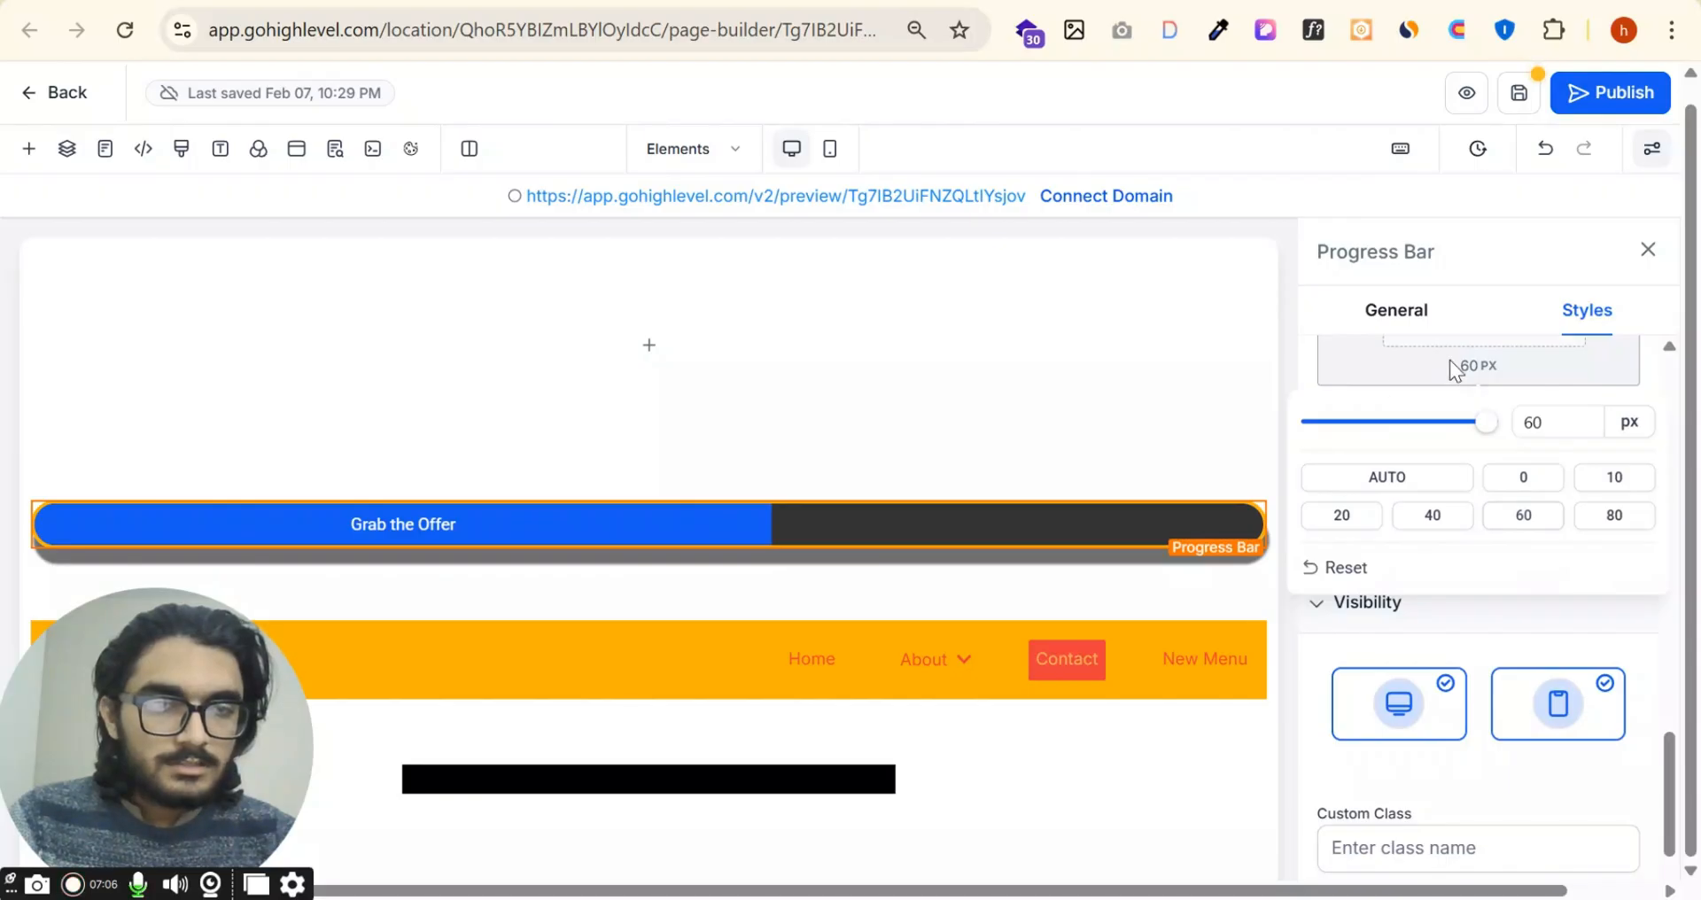
scroll(1595, 620, down, 2)
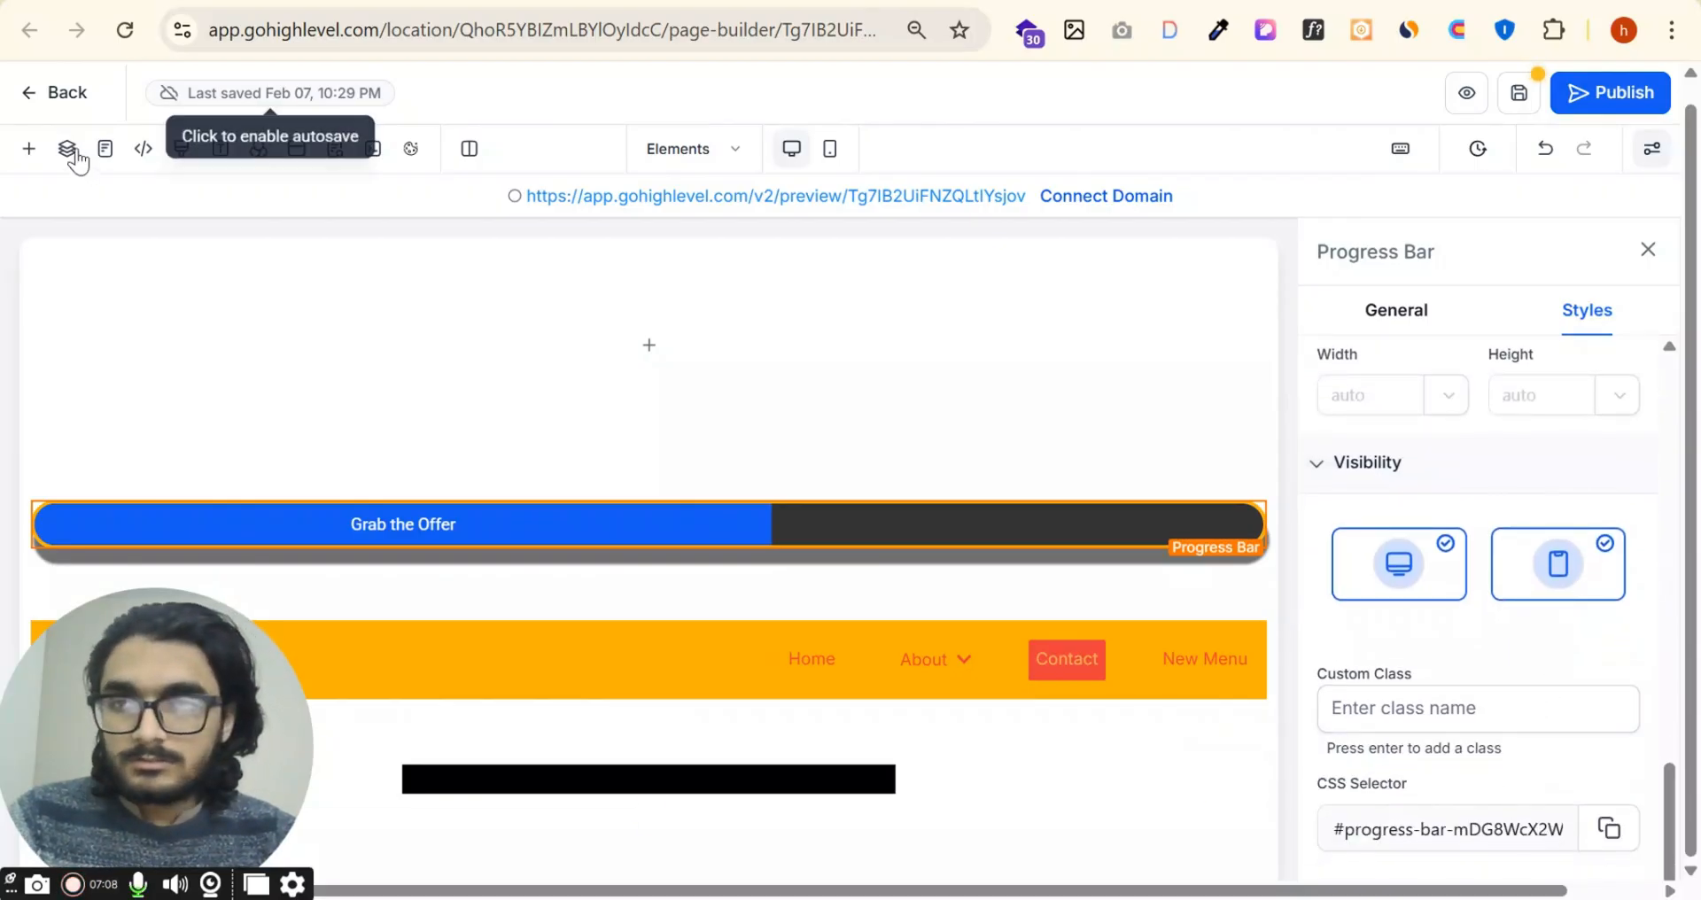
Step: Add the third preset progress bar, blue with diagonal stripes, above the existing one and delete the "Grab the Offer" progress bar
click(28, 148)
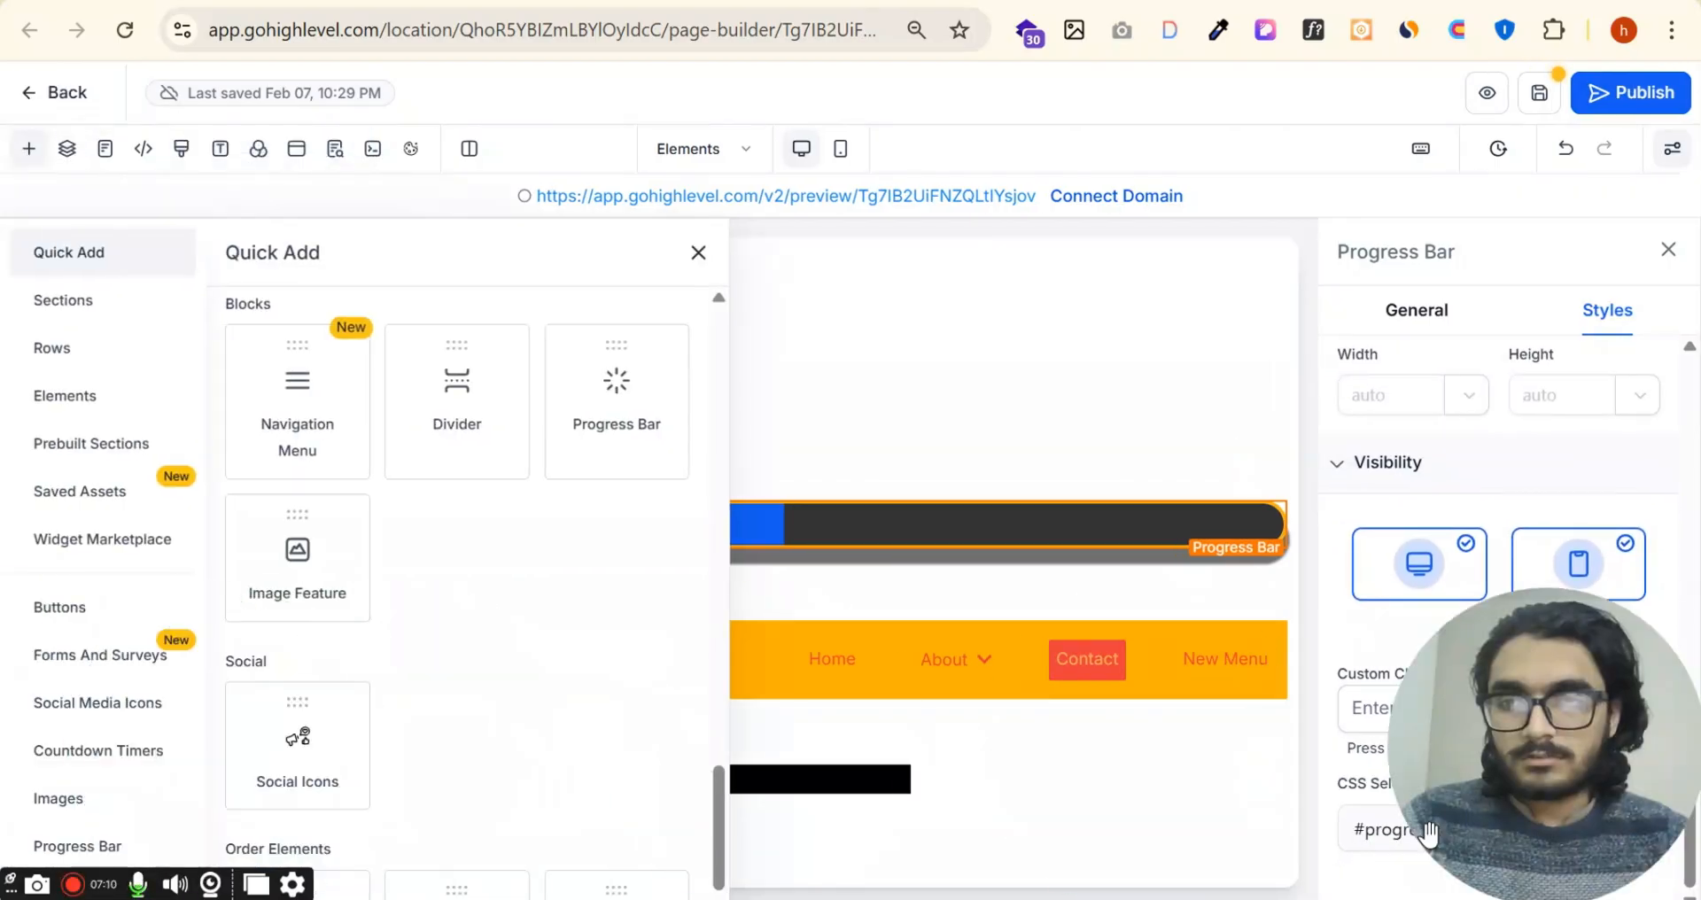
click(80, 846)
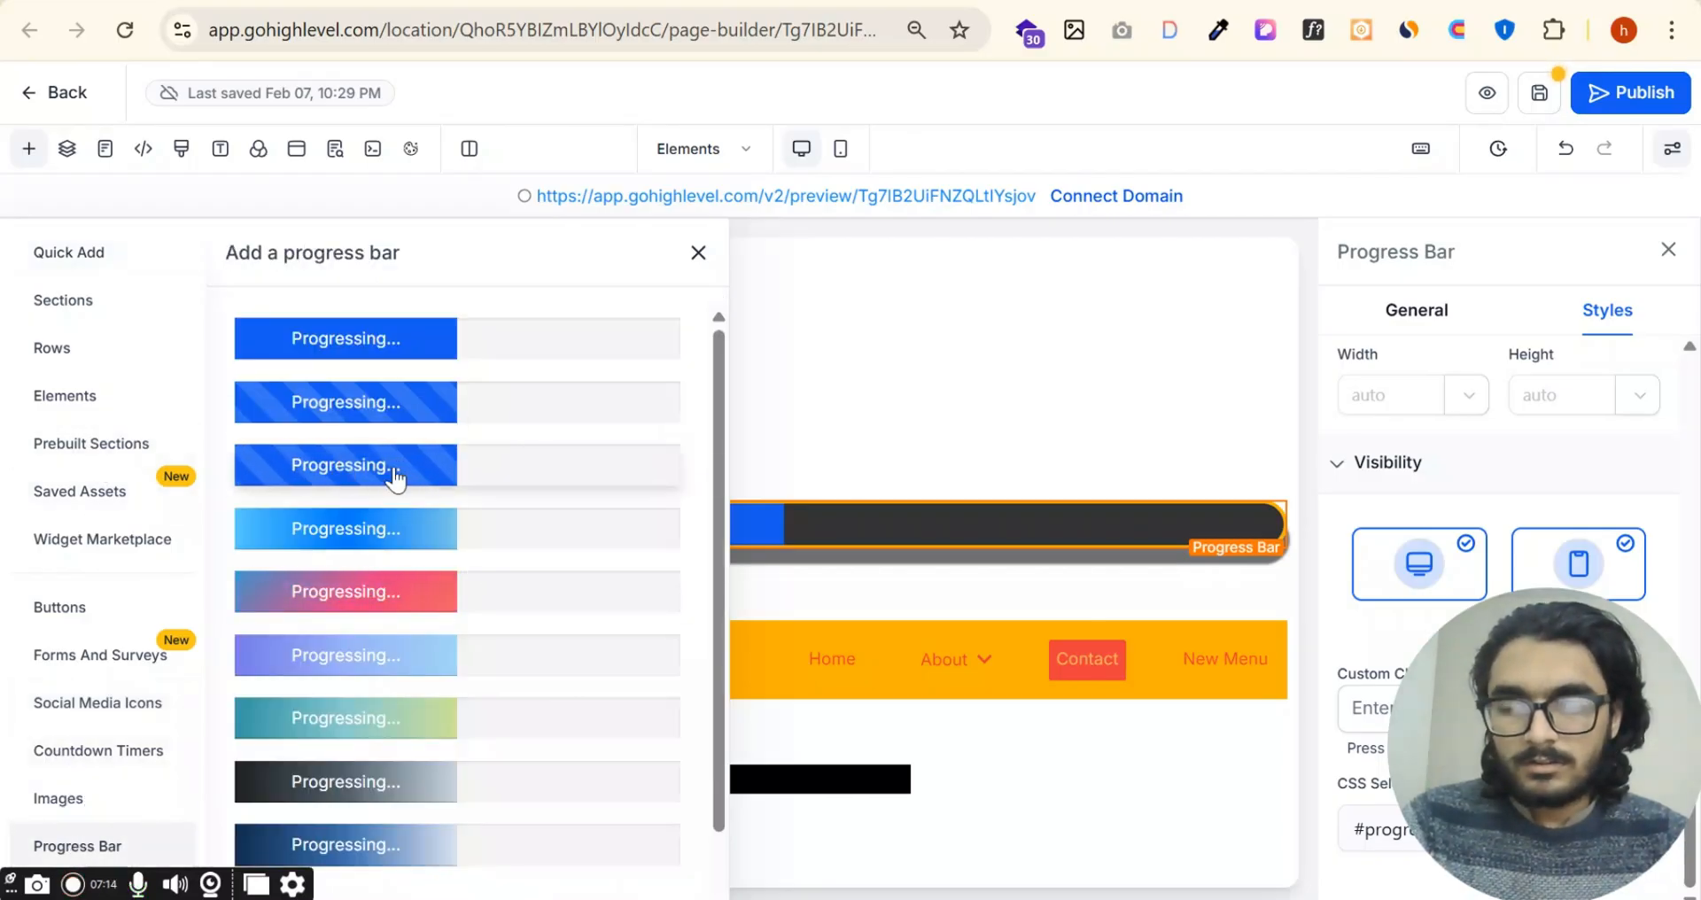
drag(395, 479, 836, 390)
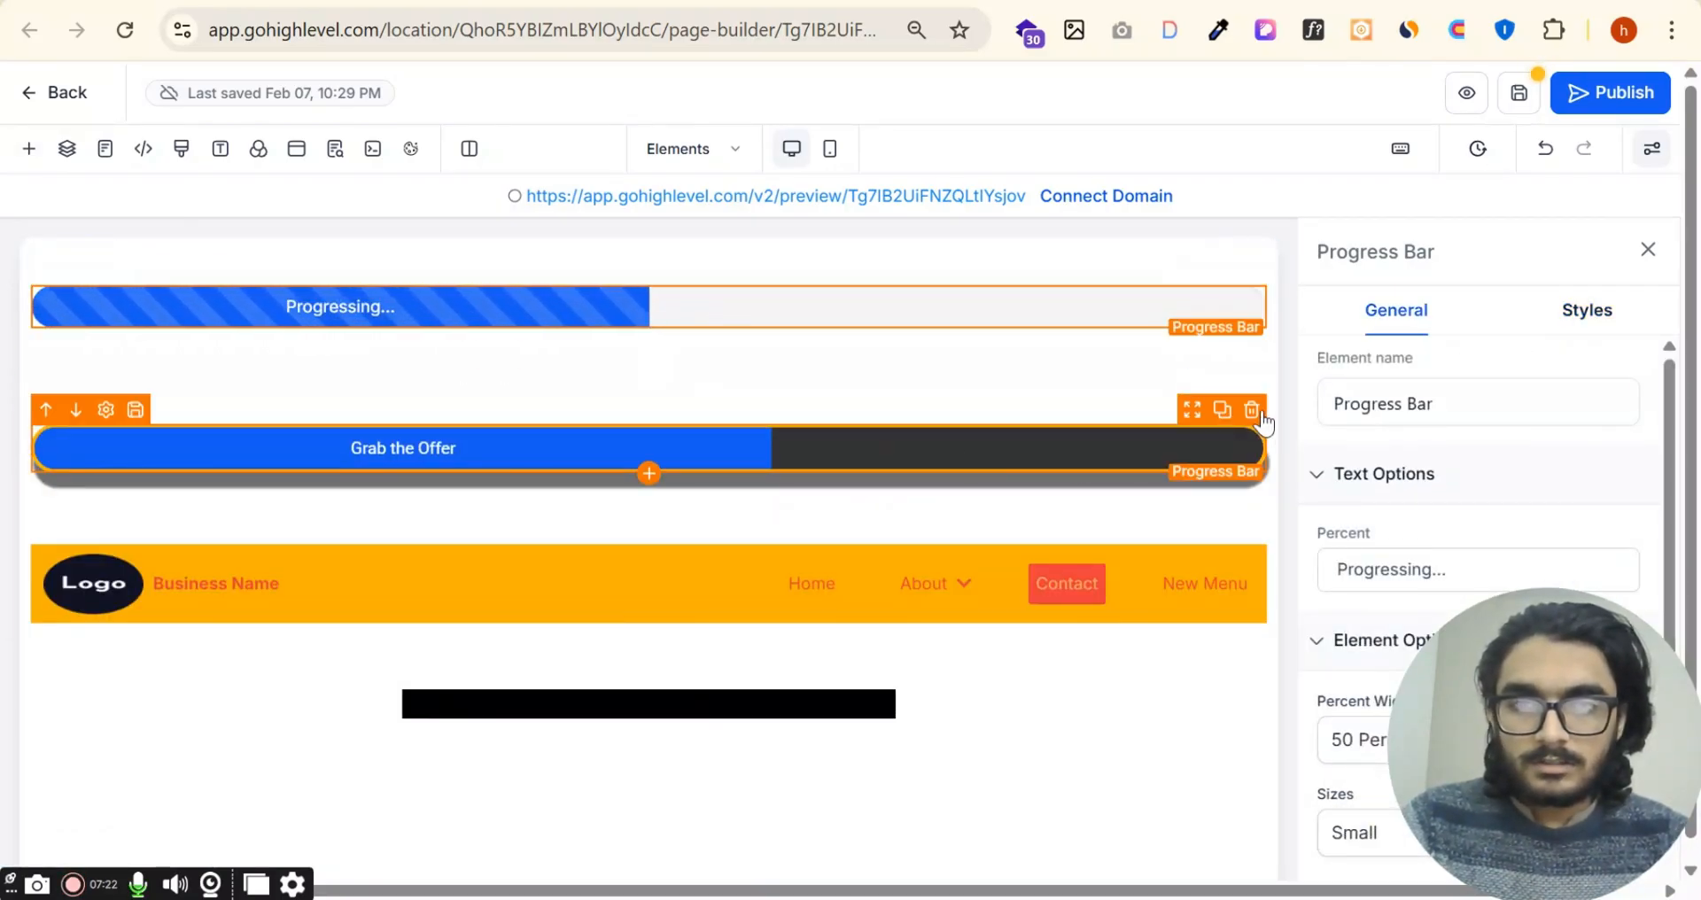
click(1252, 409)
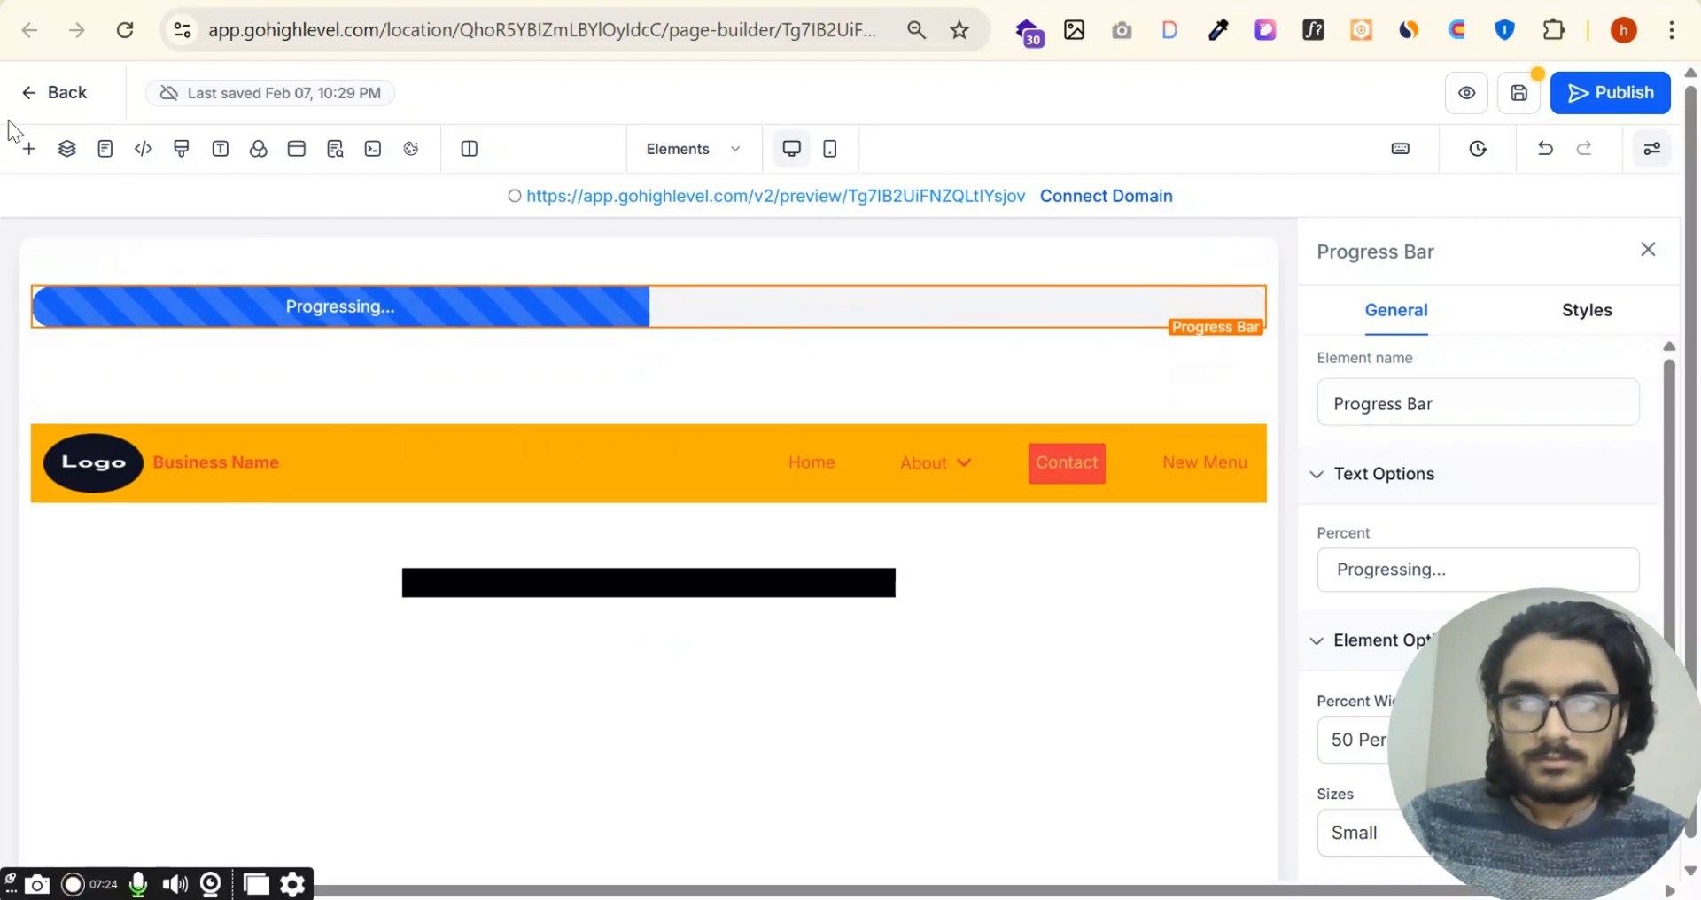
Step: Add an Image Feature element between the progress bar and the navigation menu
click(29, 149)
scroll(552, 479, down, 2)
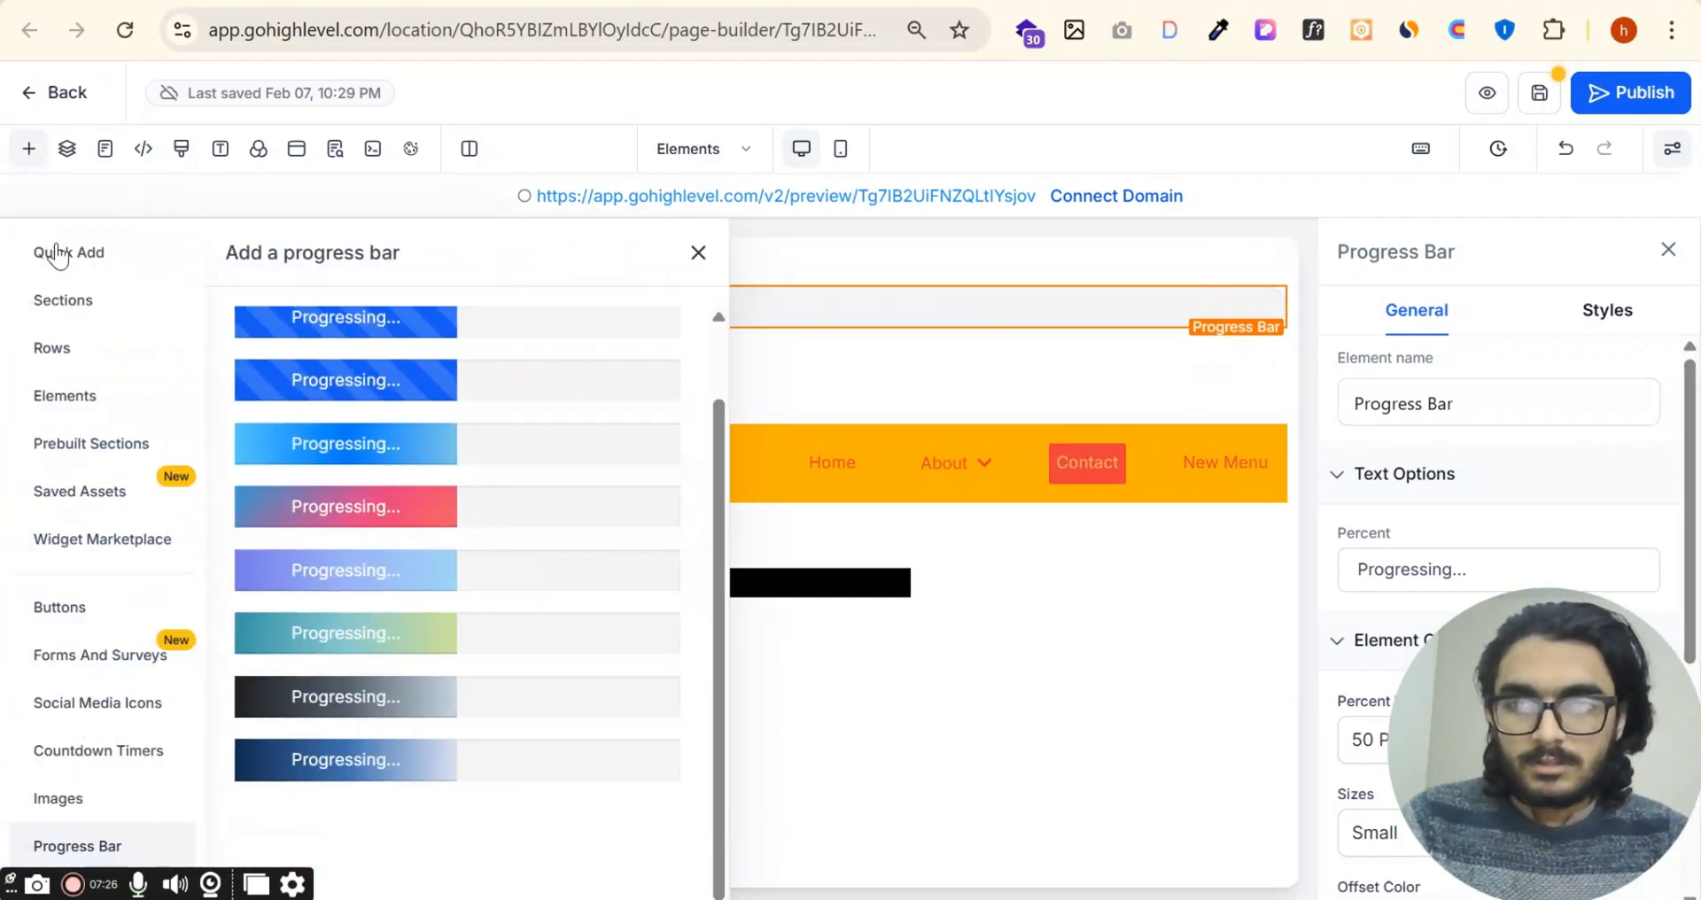
click(57, 255)
scroll(520, 567, down, 10)
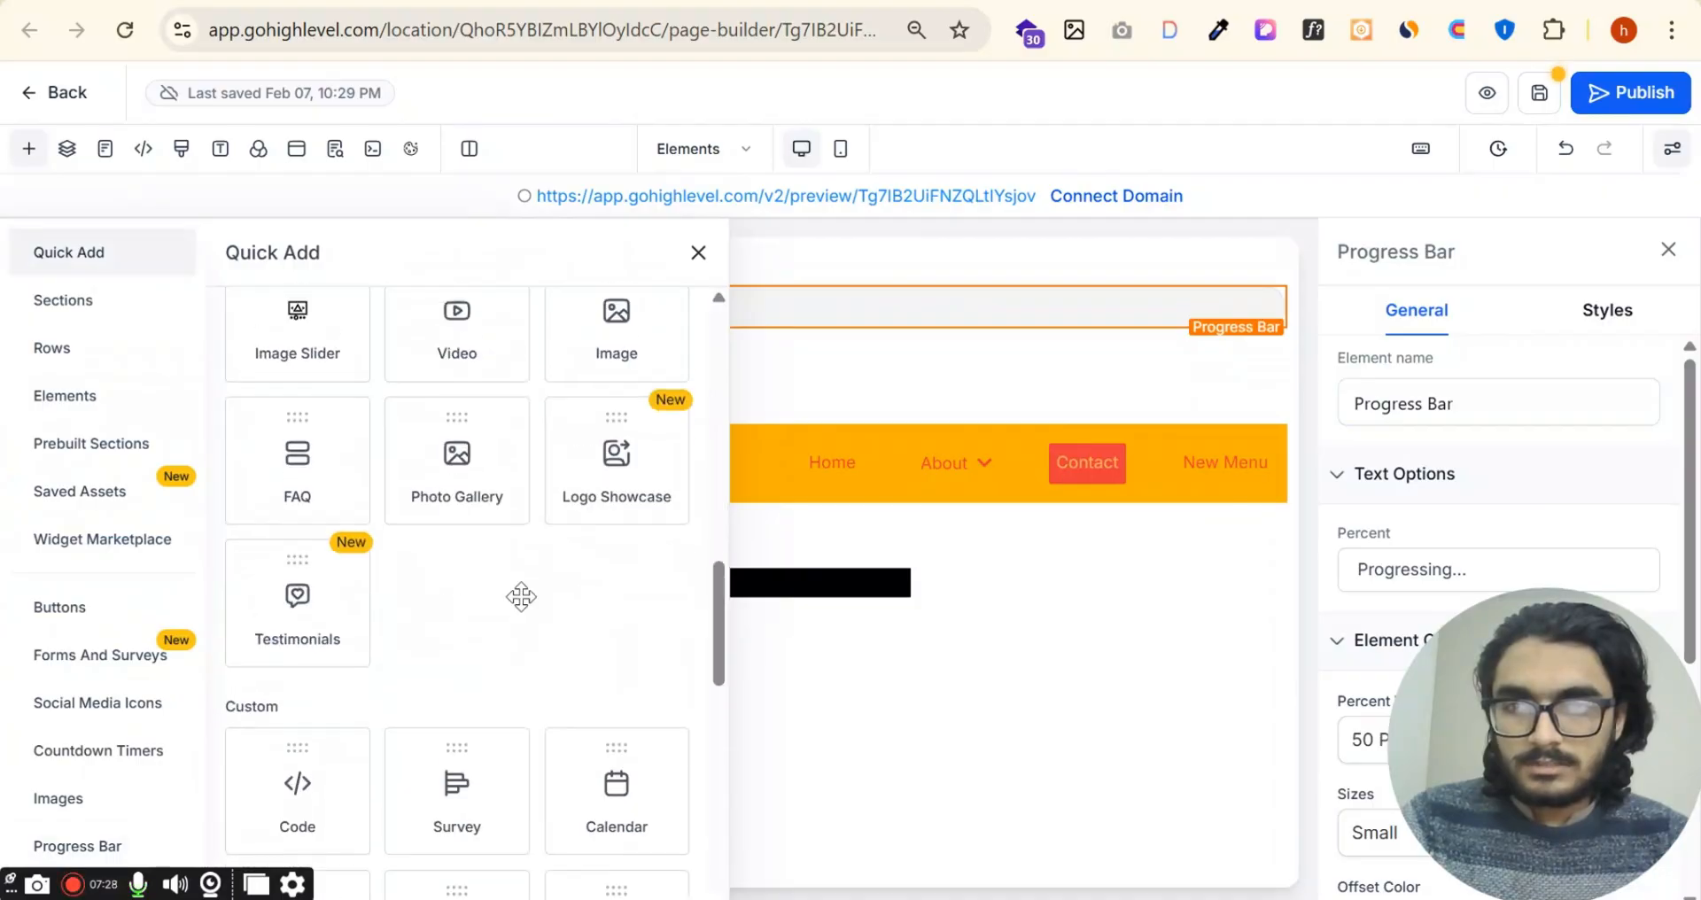
scroll(525, 613, down, 6)
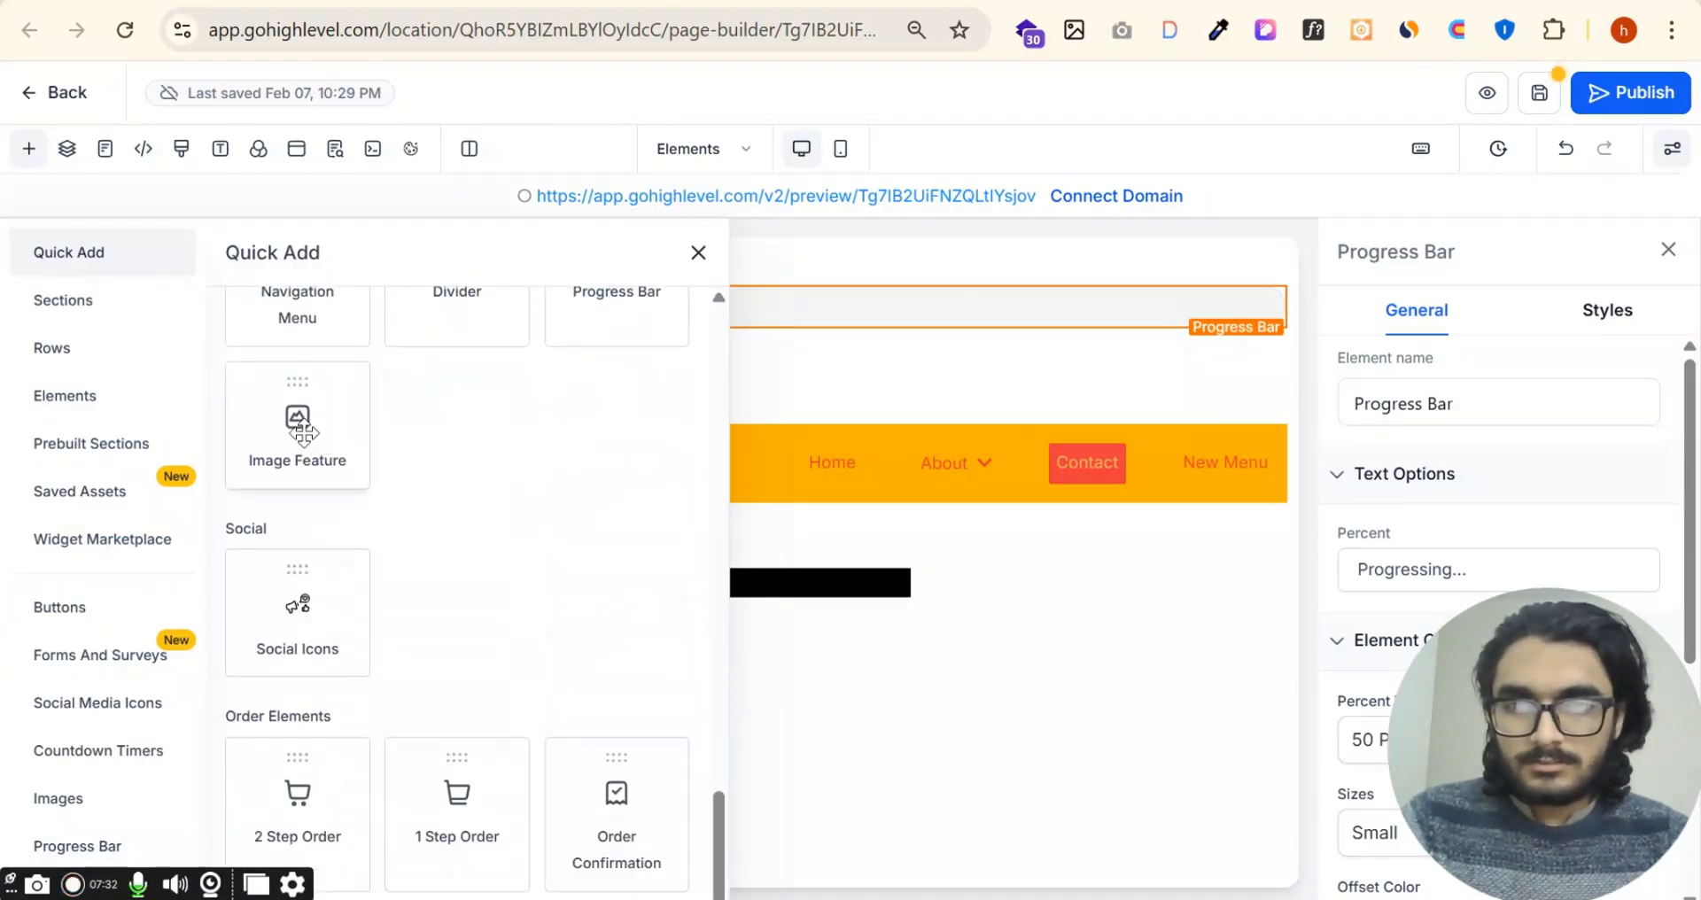
drag(302, 432, 667, 370)
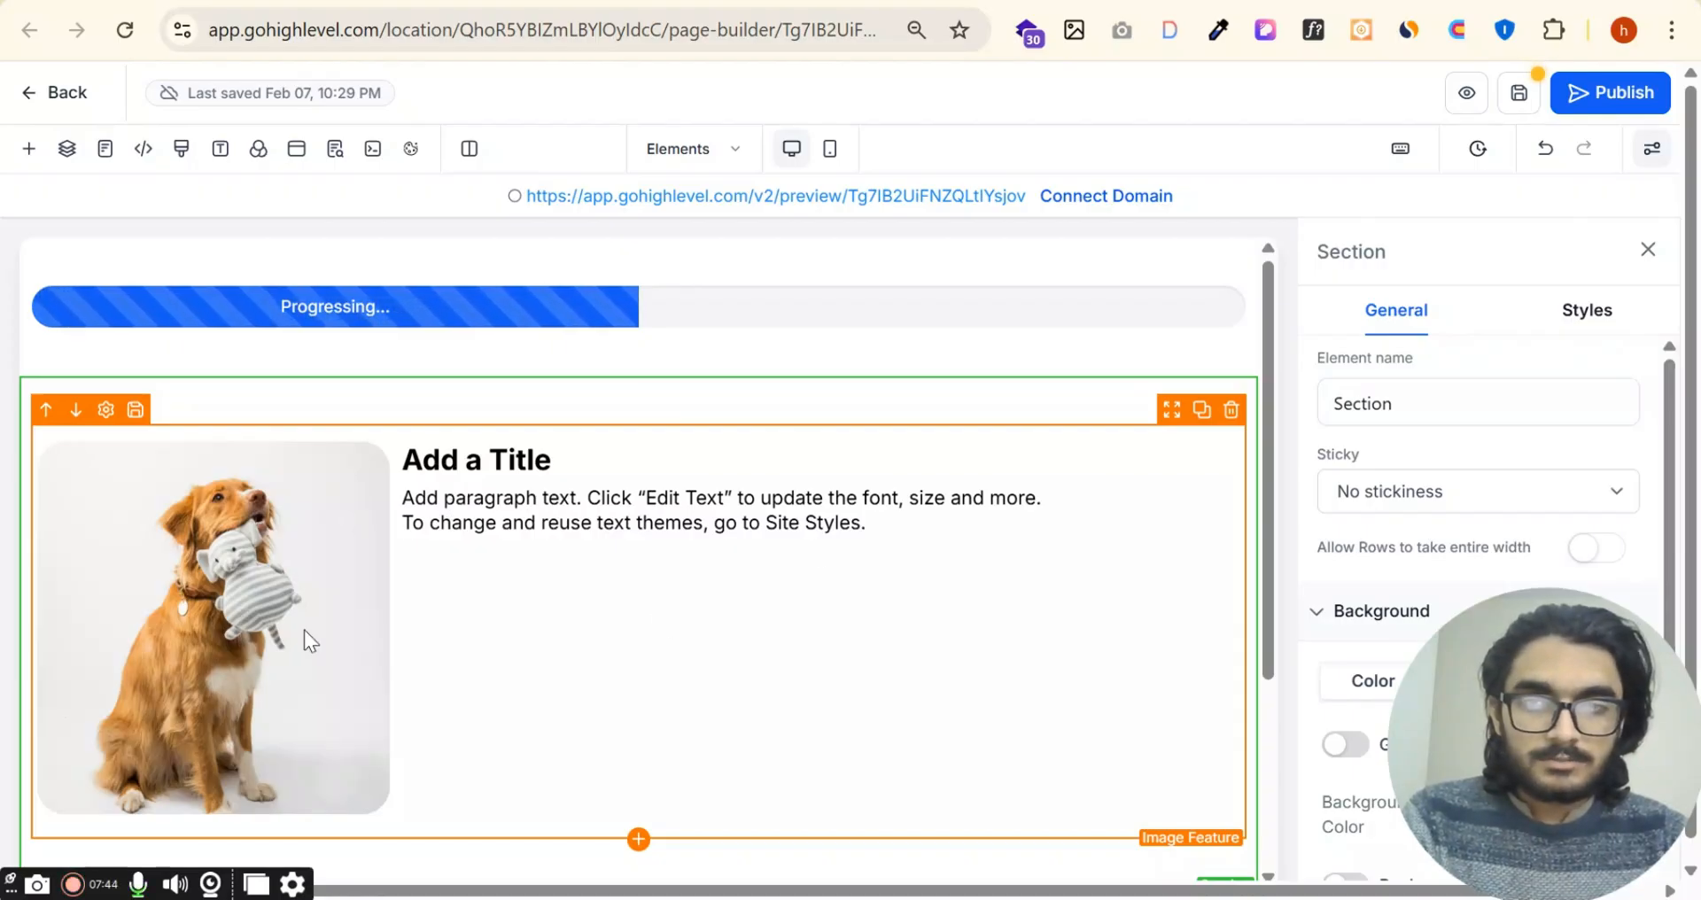
Step: Open the Image Feature's settings and review its image actions, image source, width, height and alt text options
scroll(305, 630, down, 2)
scroll(441, 488, up, 1)
click(441, 488)
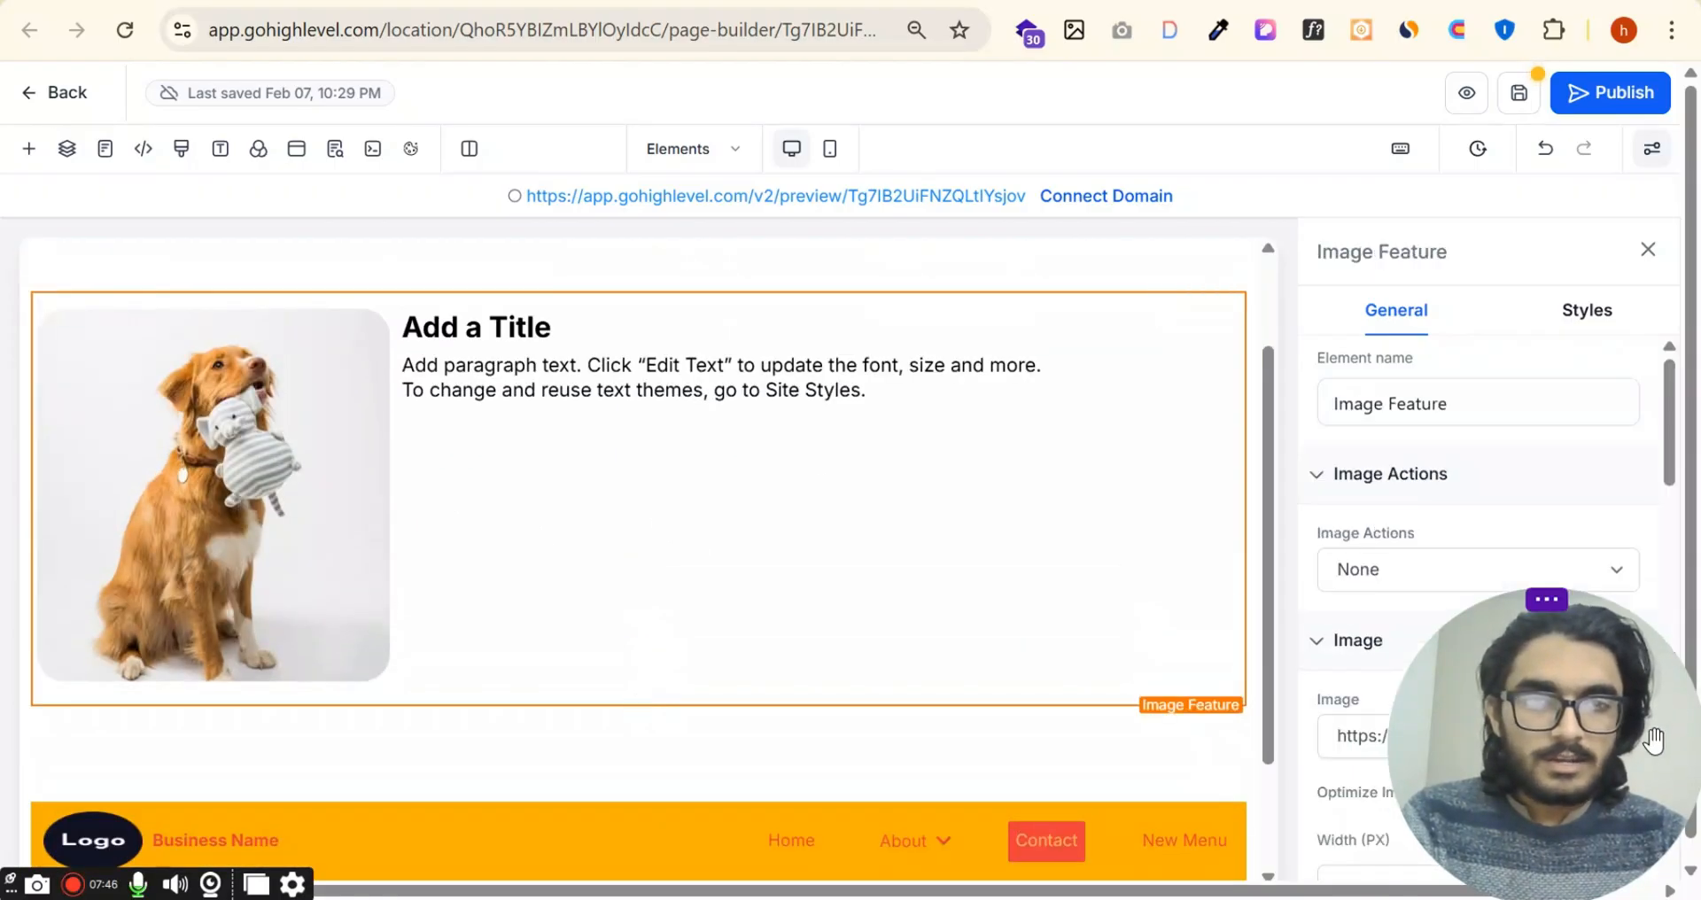
click(1573, 576)
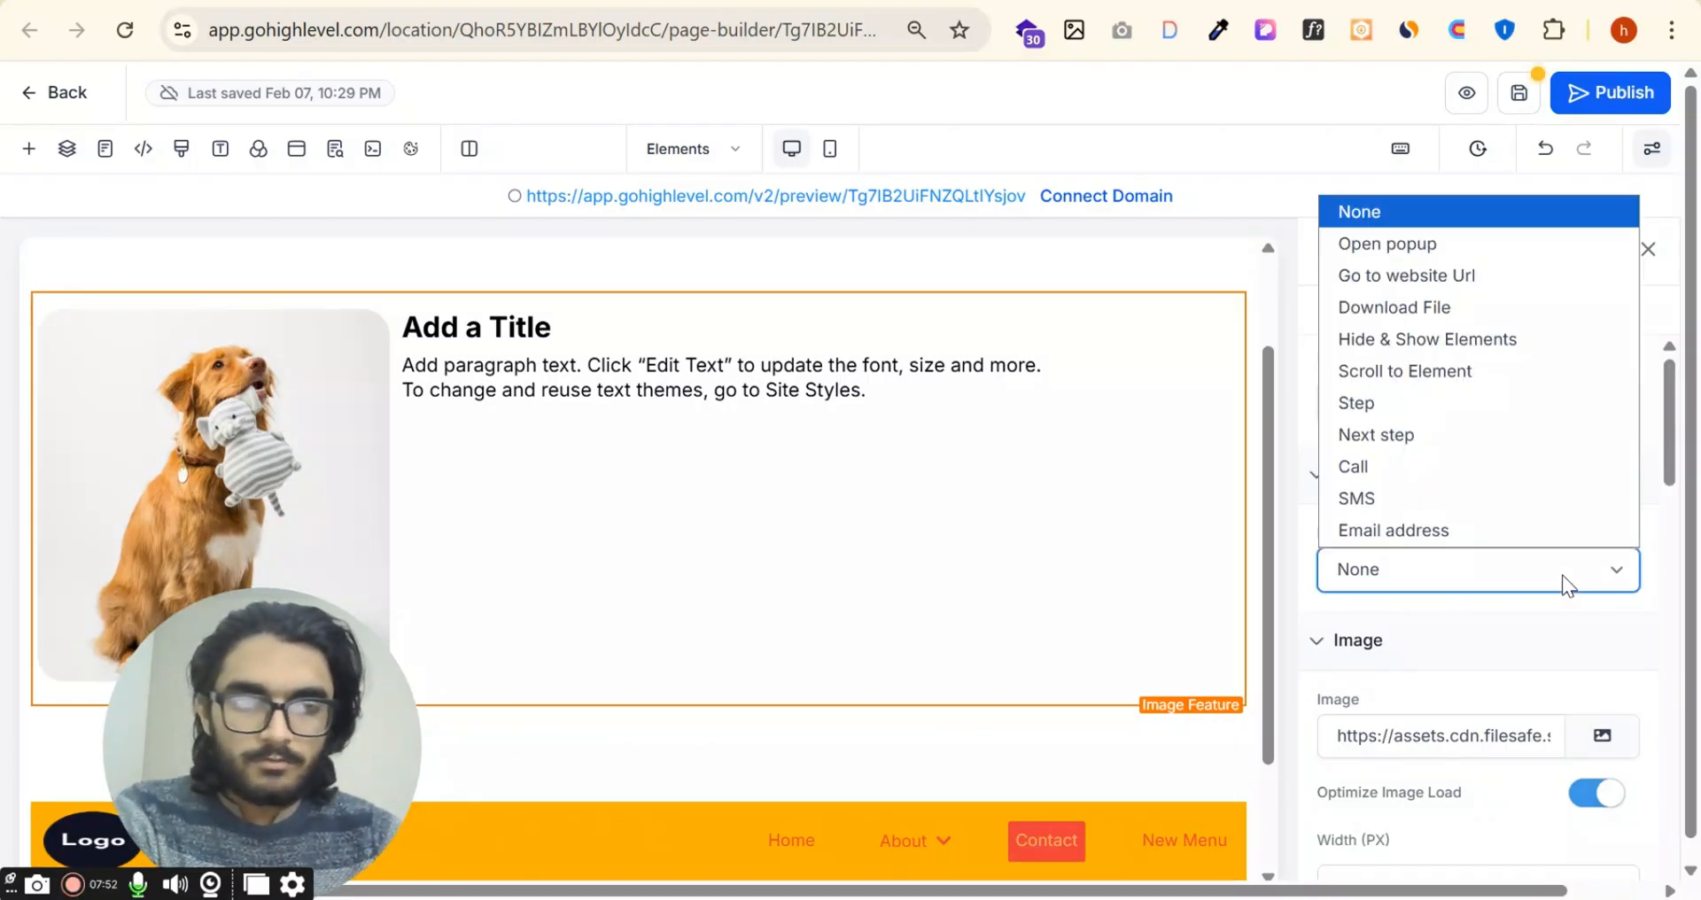
click(1502, 599)
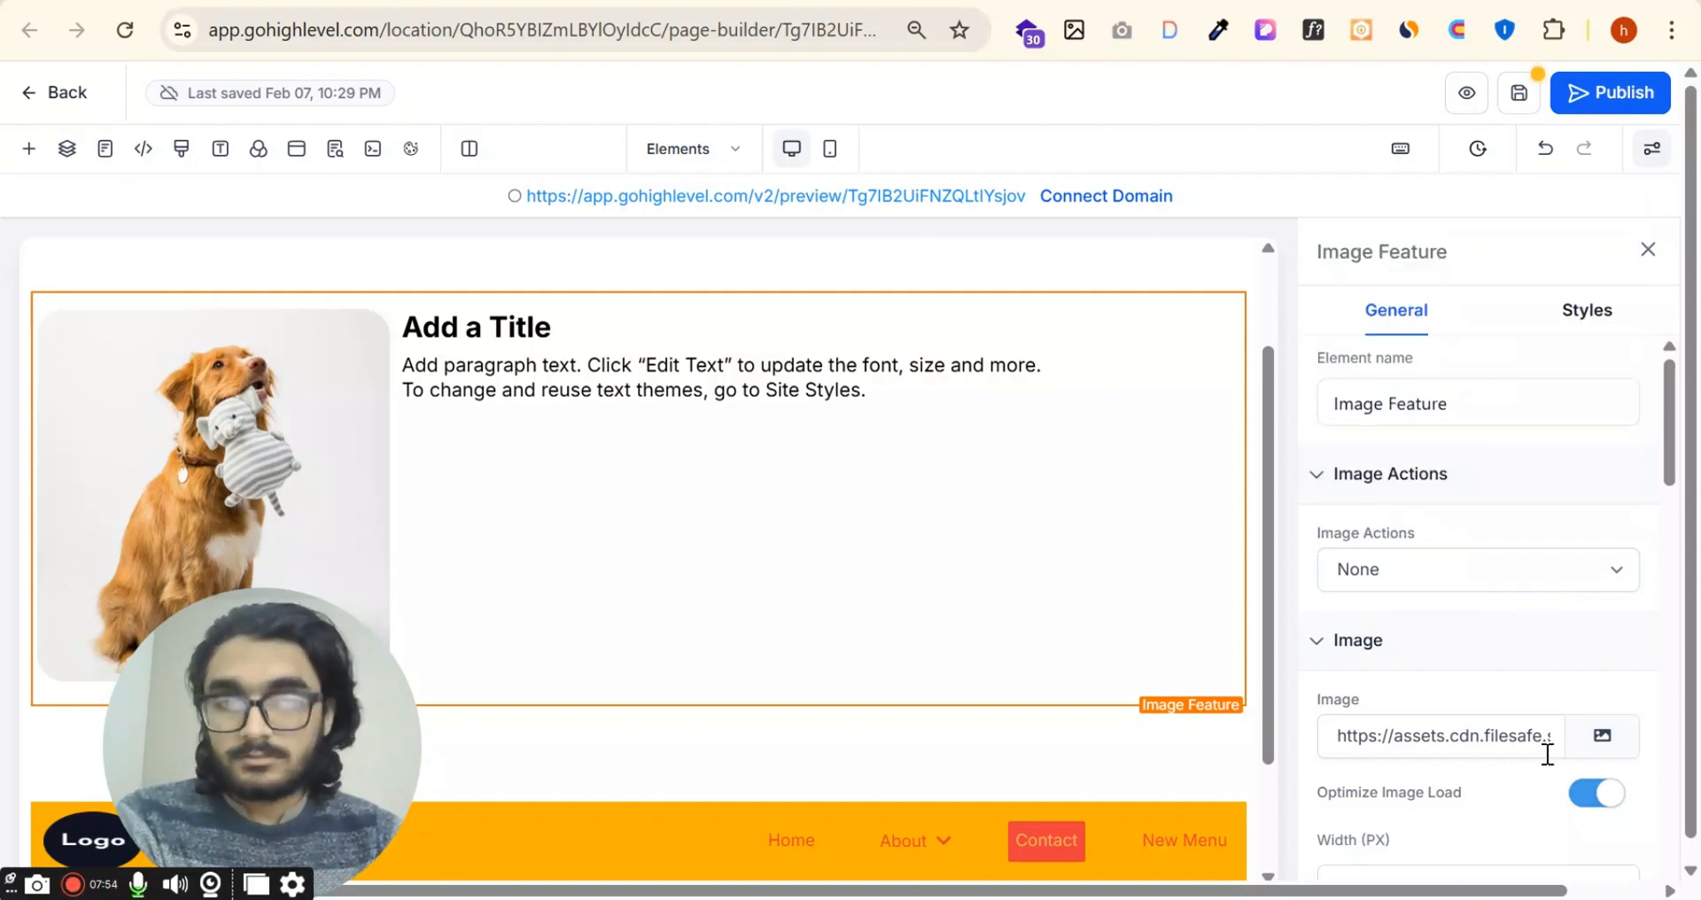
scroll(1507, 691, down, 3)
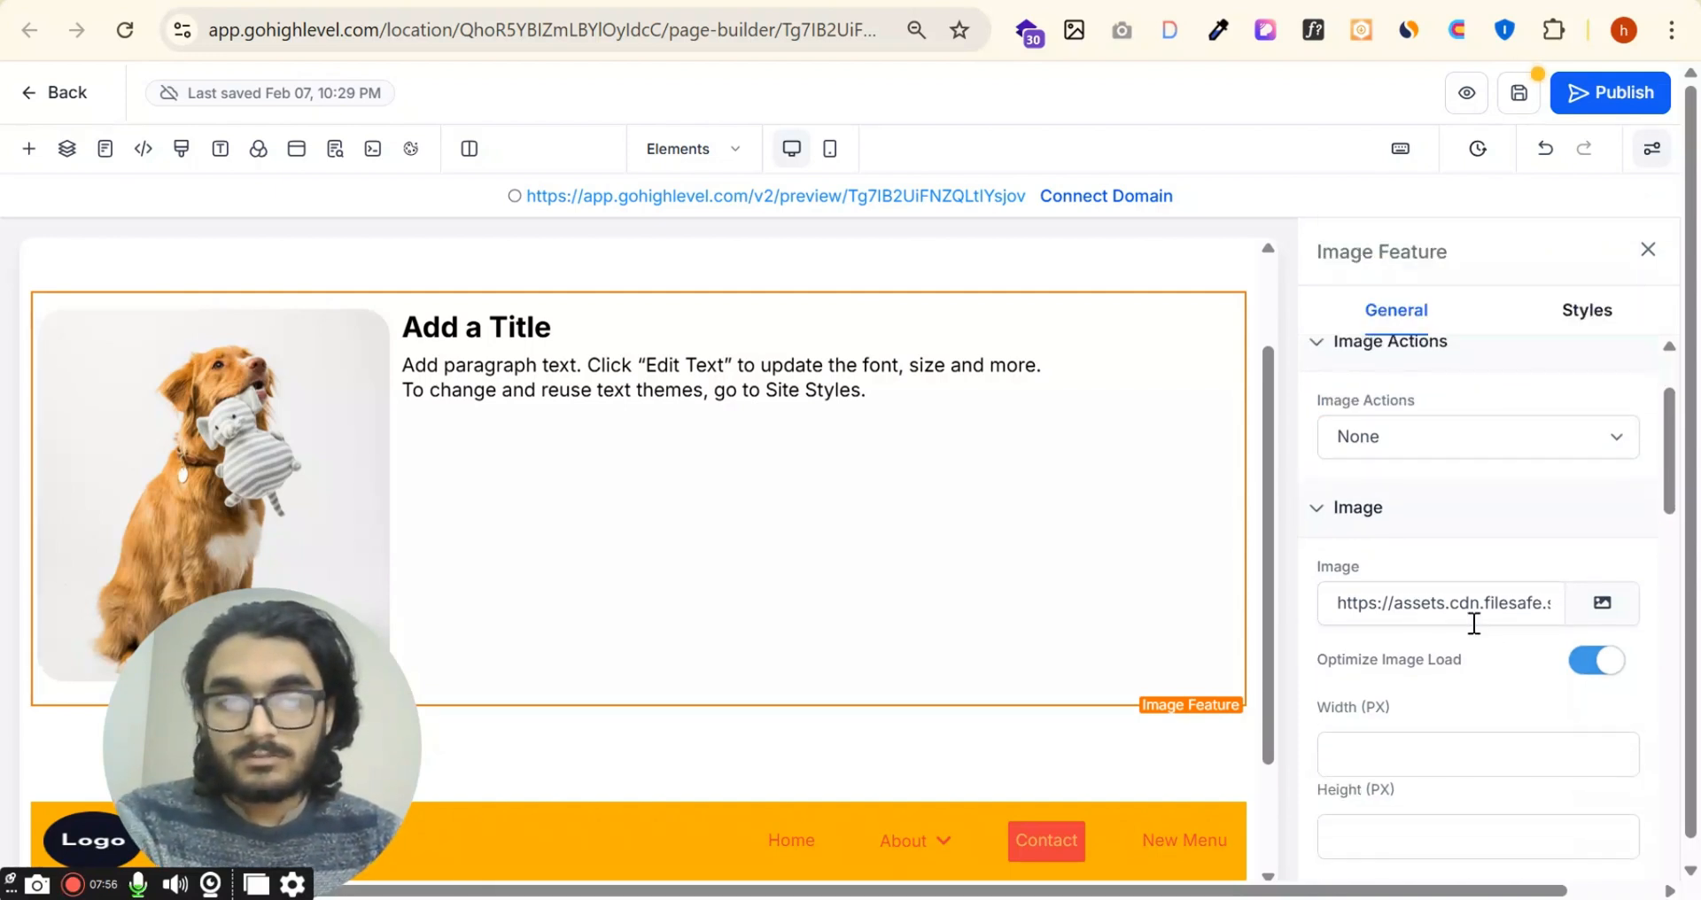
scroll(1418, 614, down, 3)
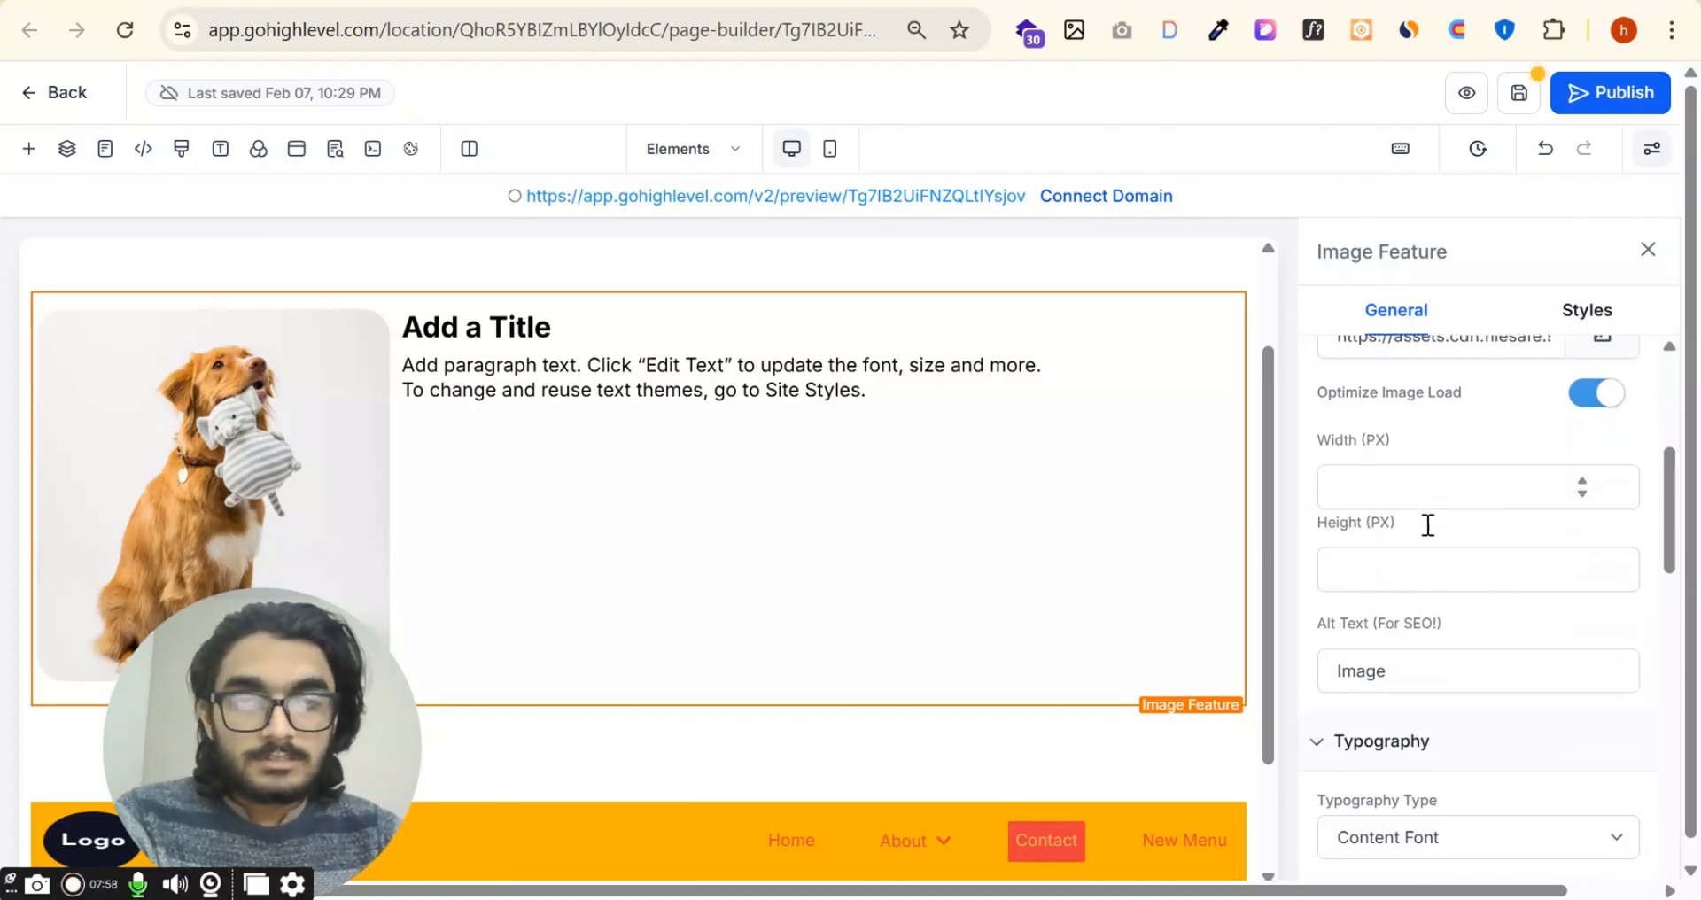
scroll(1417, 510, down, 2)
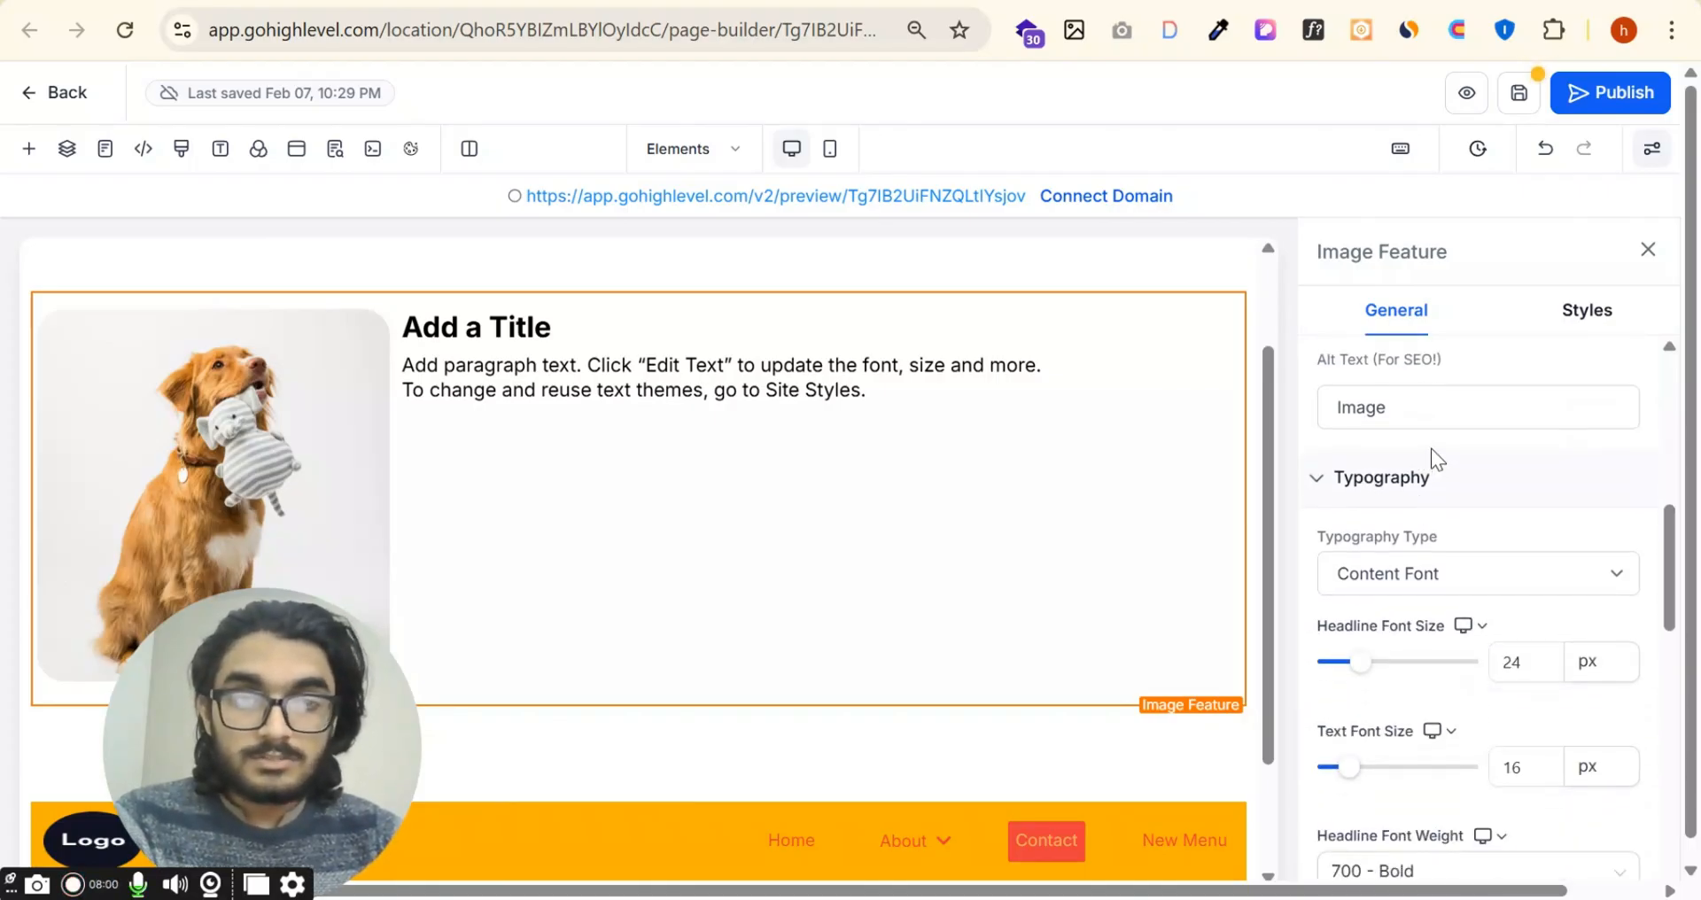
Step: Switch the Image Feature's typography type to Custom Font and choose the Abril Fatface font family
click(1464, 578)
click(1470, 572)
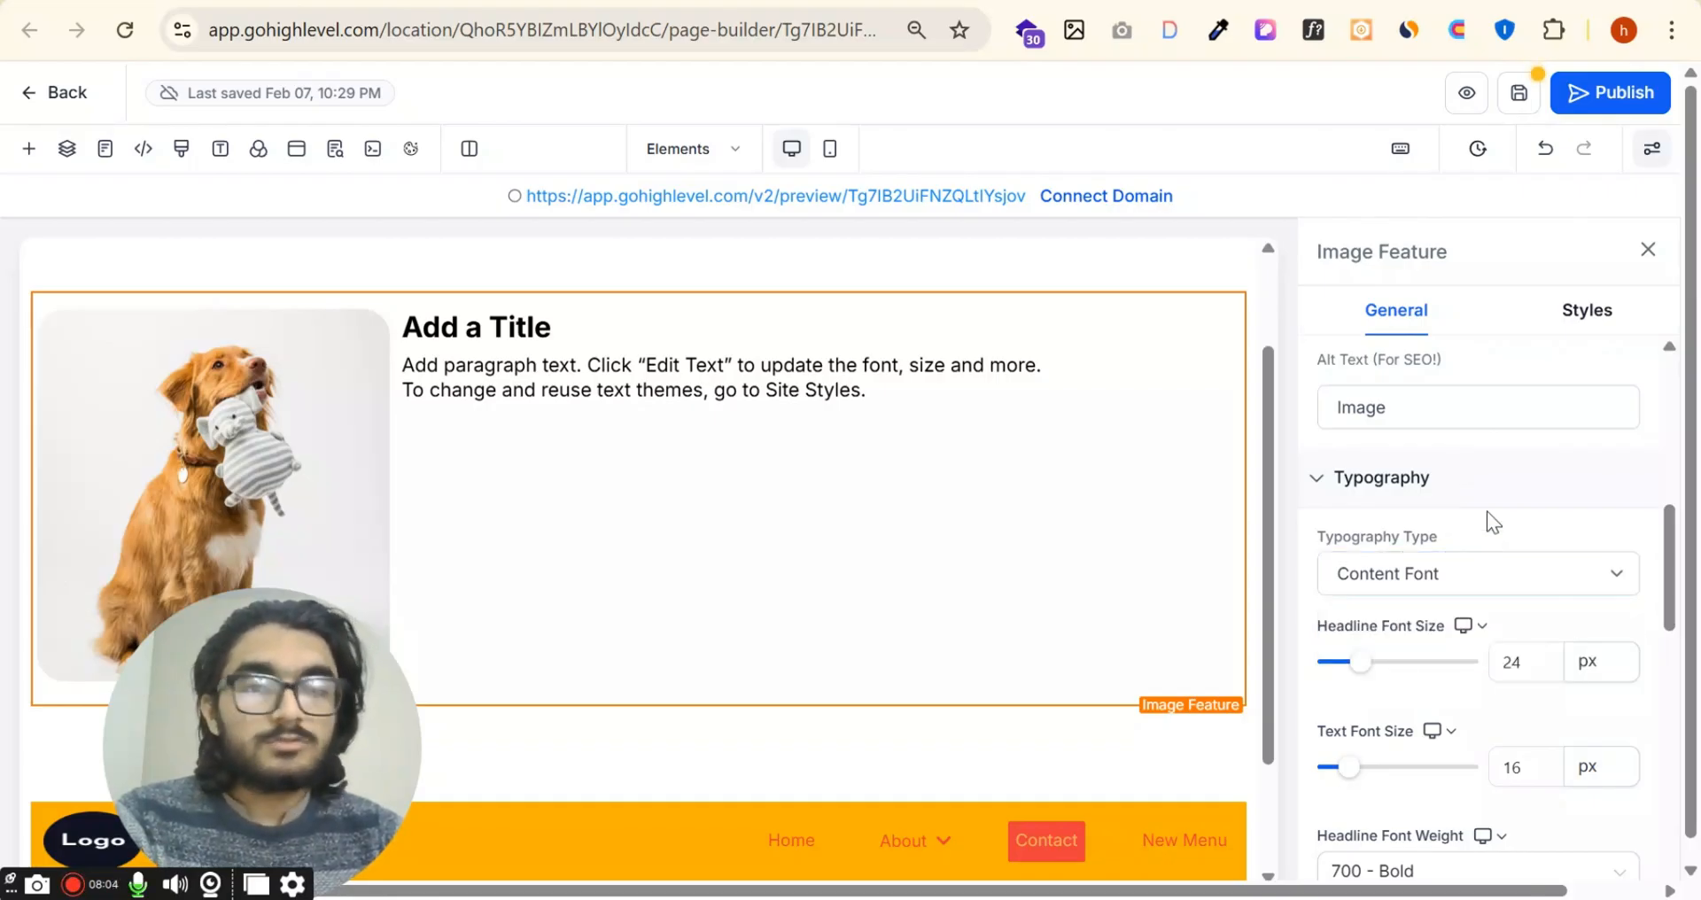
click(1435, 578)
click(1432, 683)
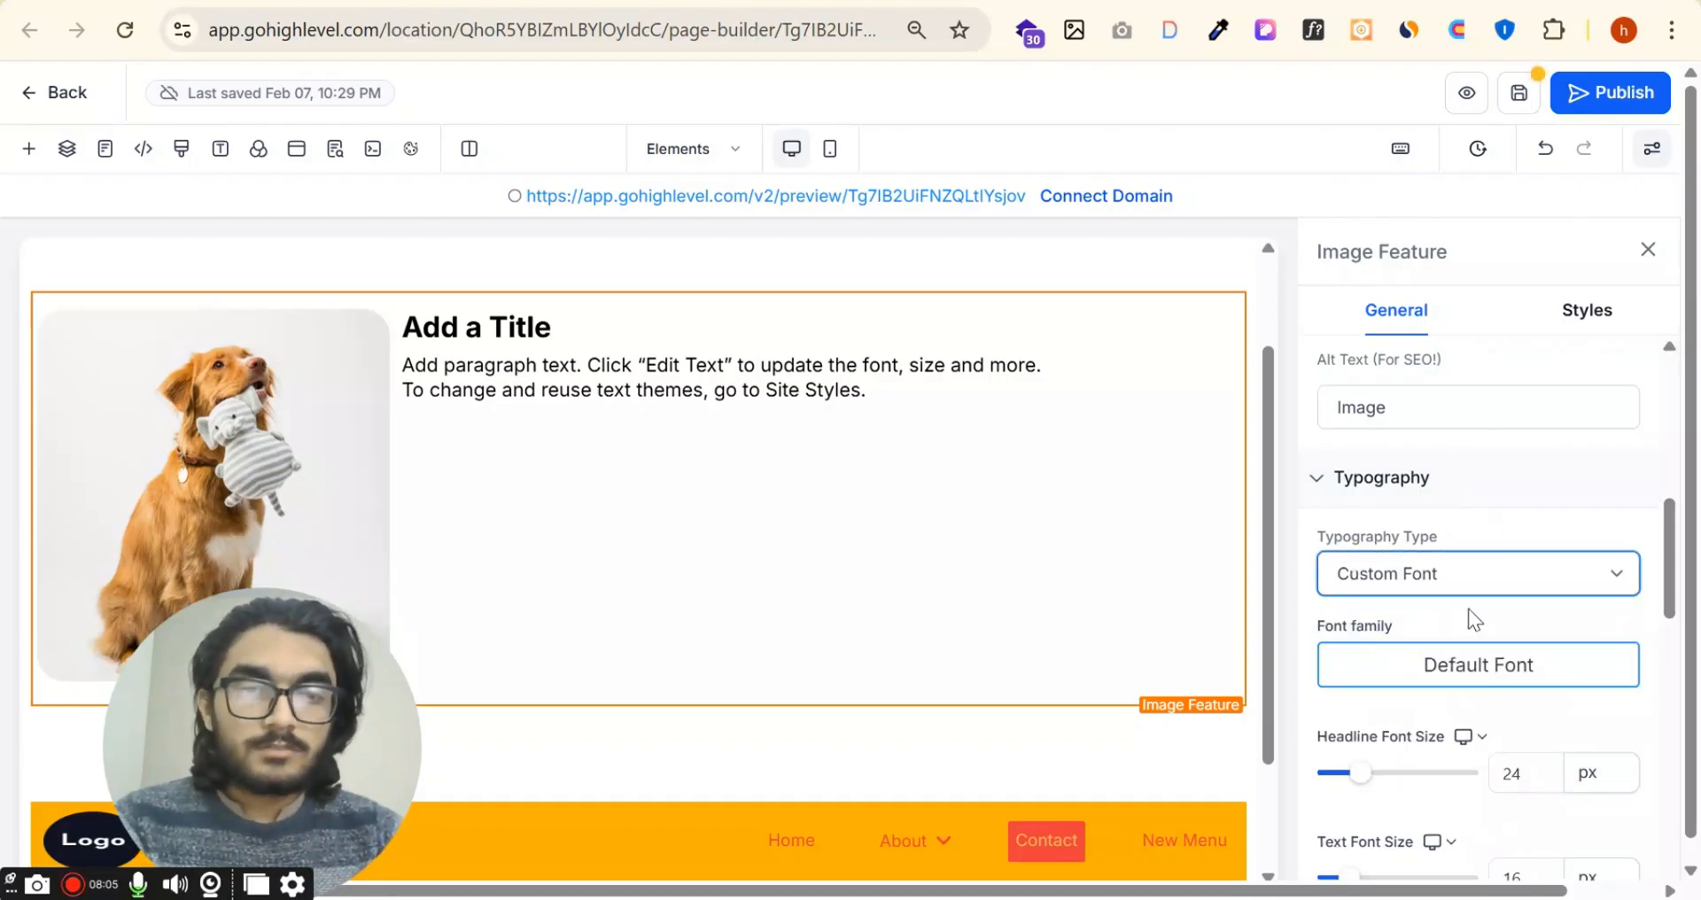
click(1469, 660)
scroll(1134, 514, down, 6)
click(1122, 442)
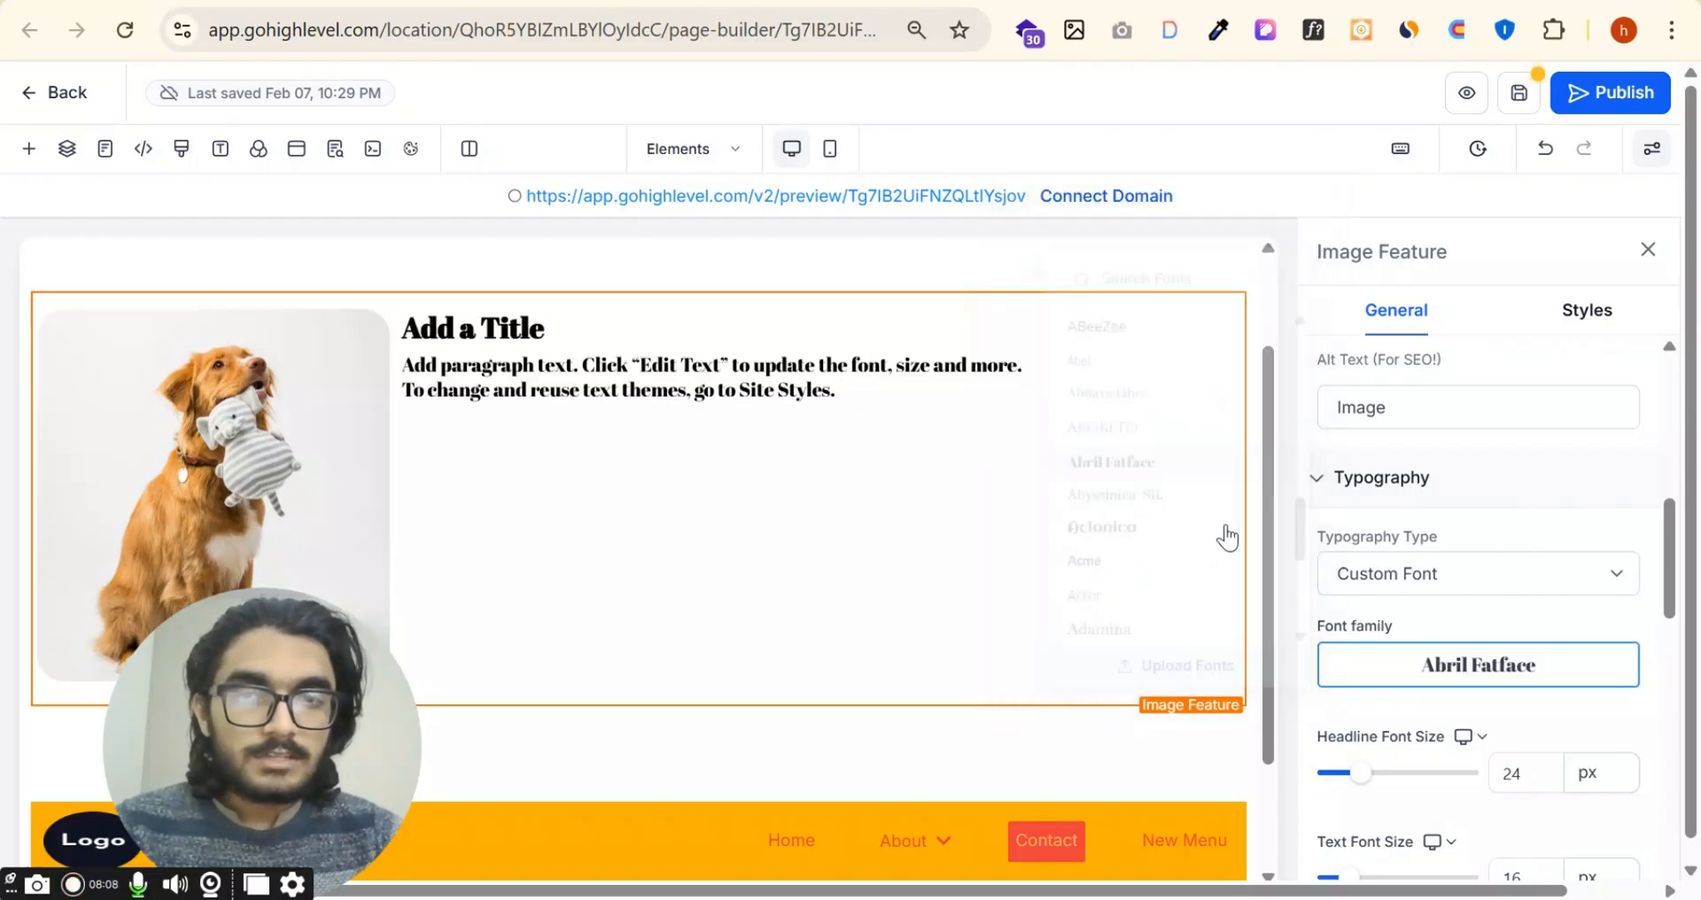
Step: Set the Image Feature's headline font size to 62 px and text font size to 15 px, and view the headline weight options
scroll(1400, 514, down, 2)
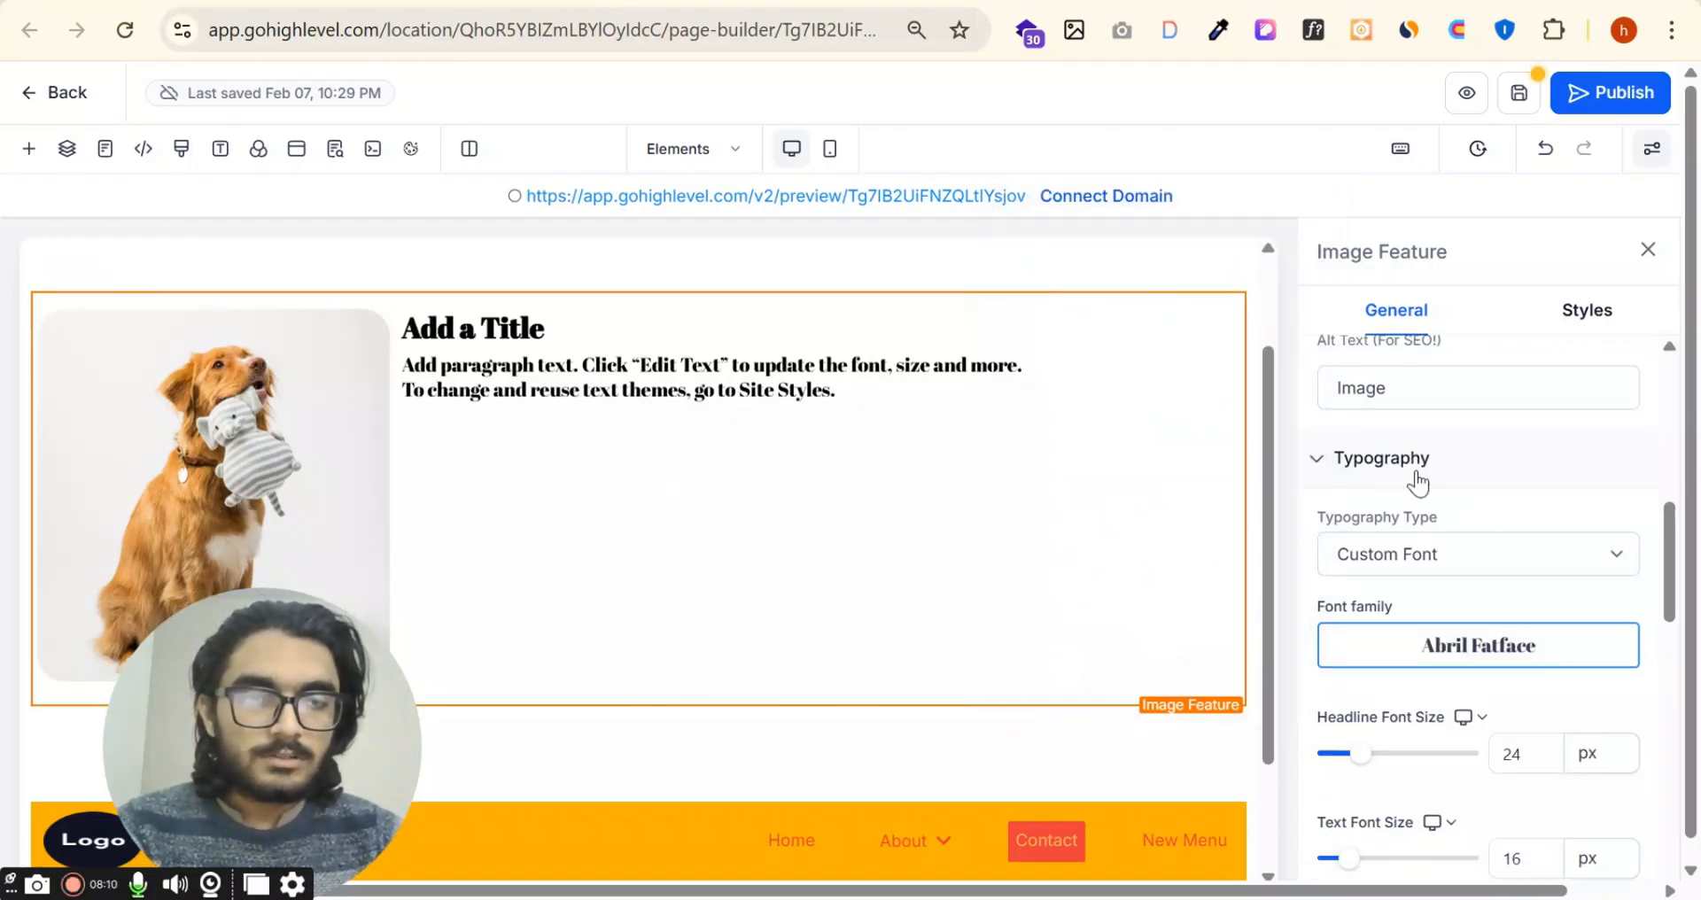
click(1415, 640)
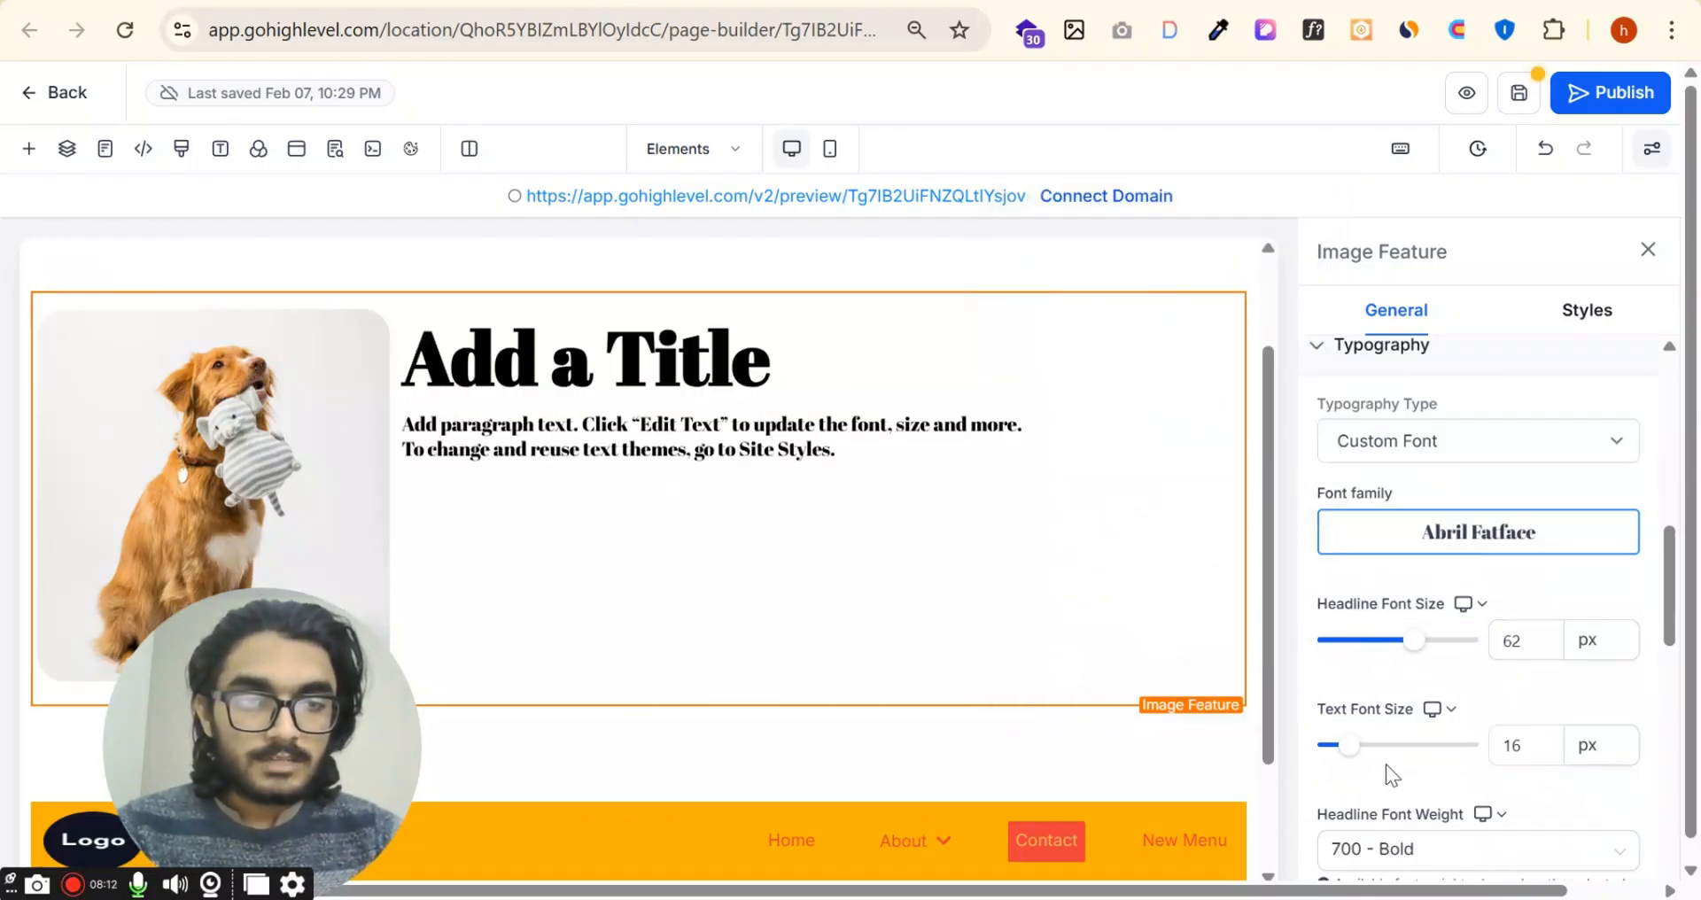
click(1404, 747)
scroll(1459, 479, down, 5)
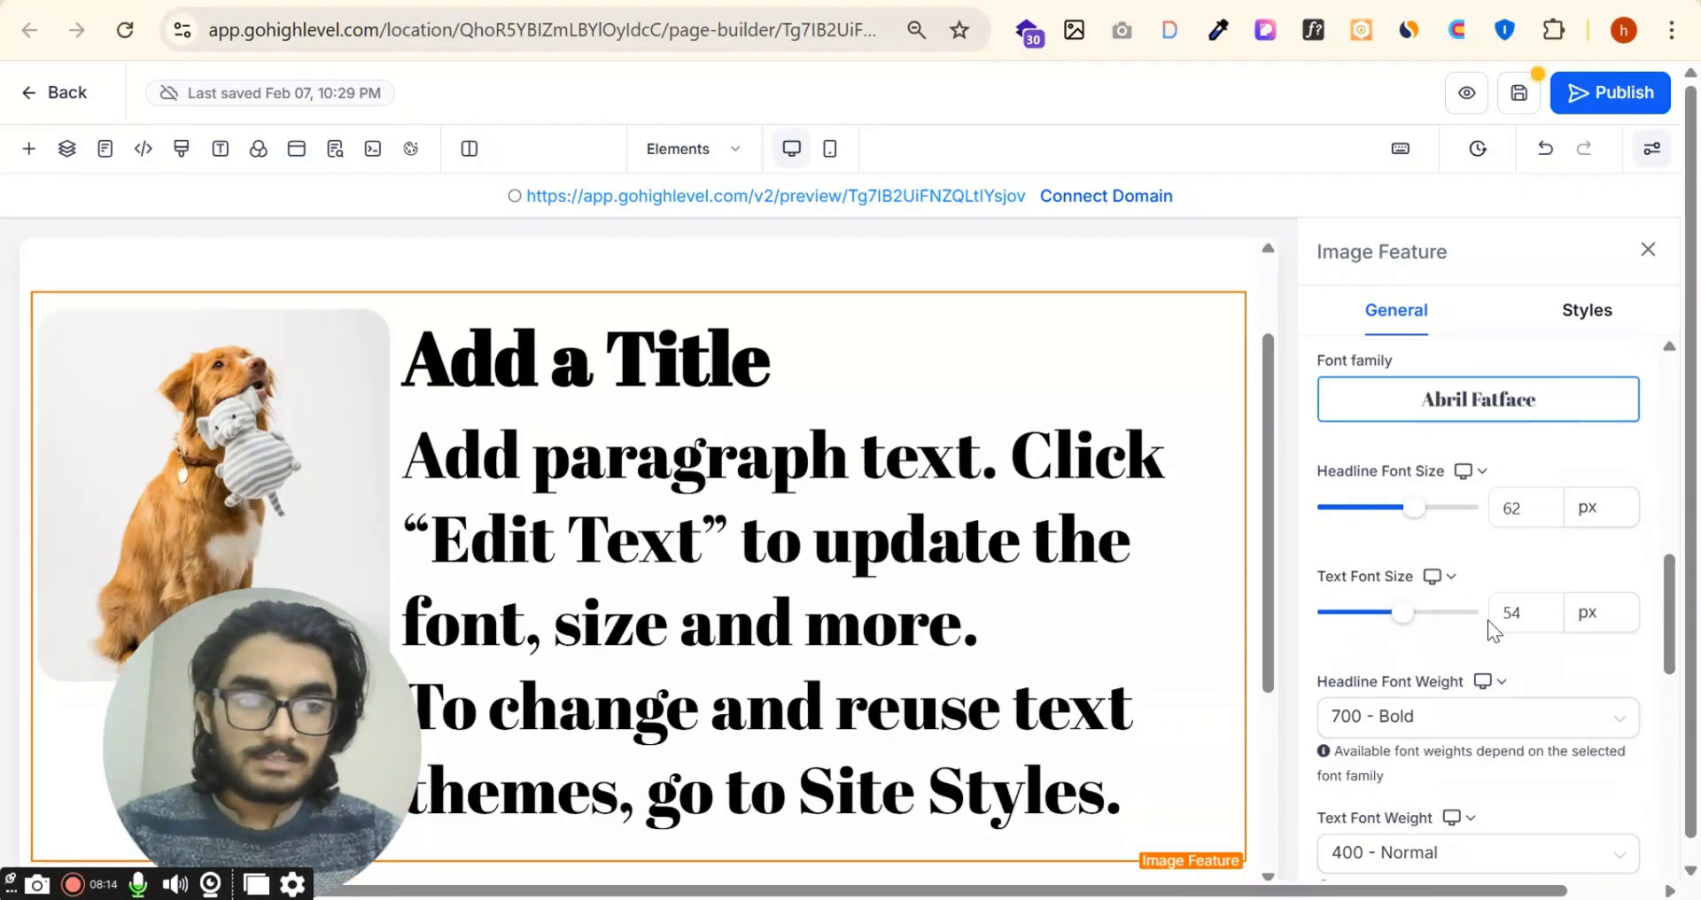
click(1347, 348)
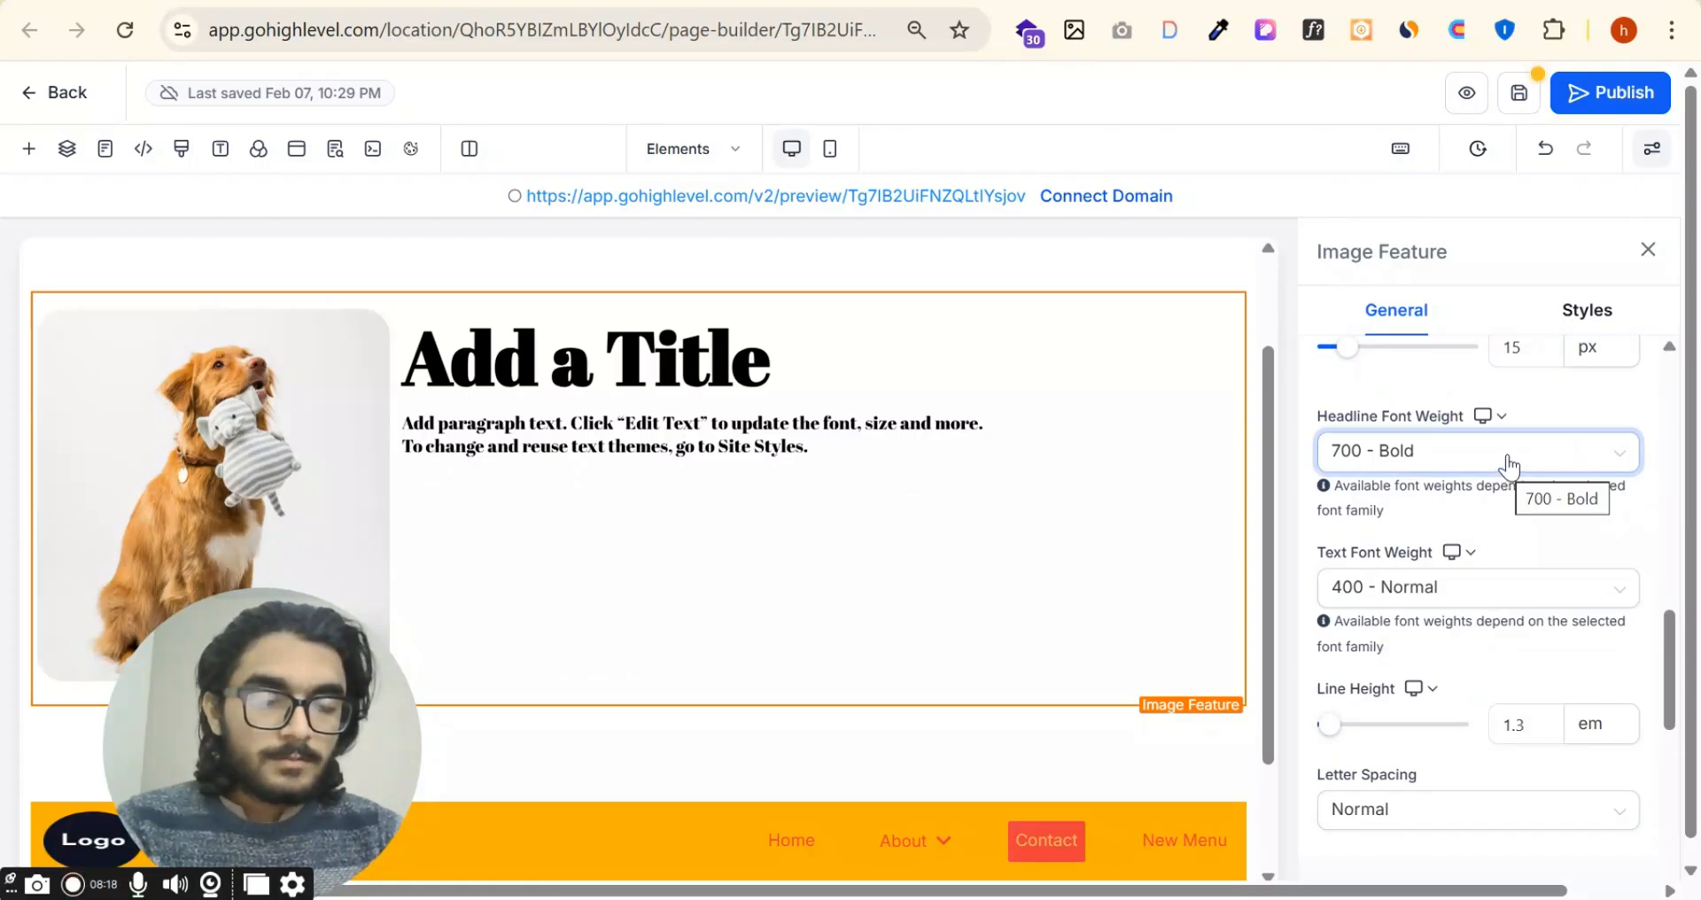
click(1507, 460)
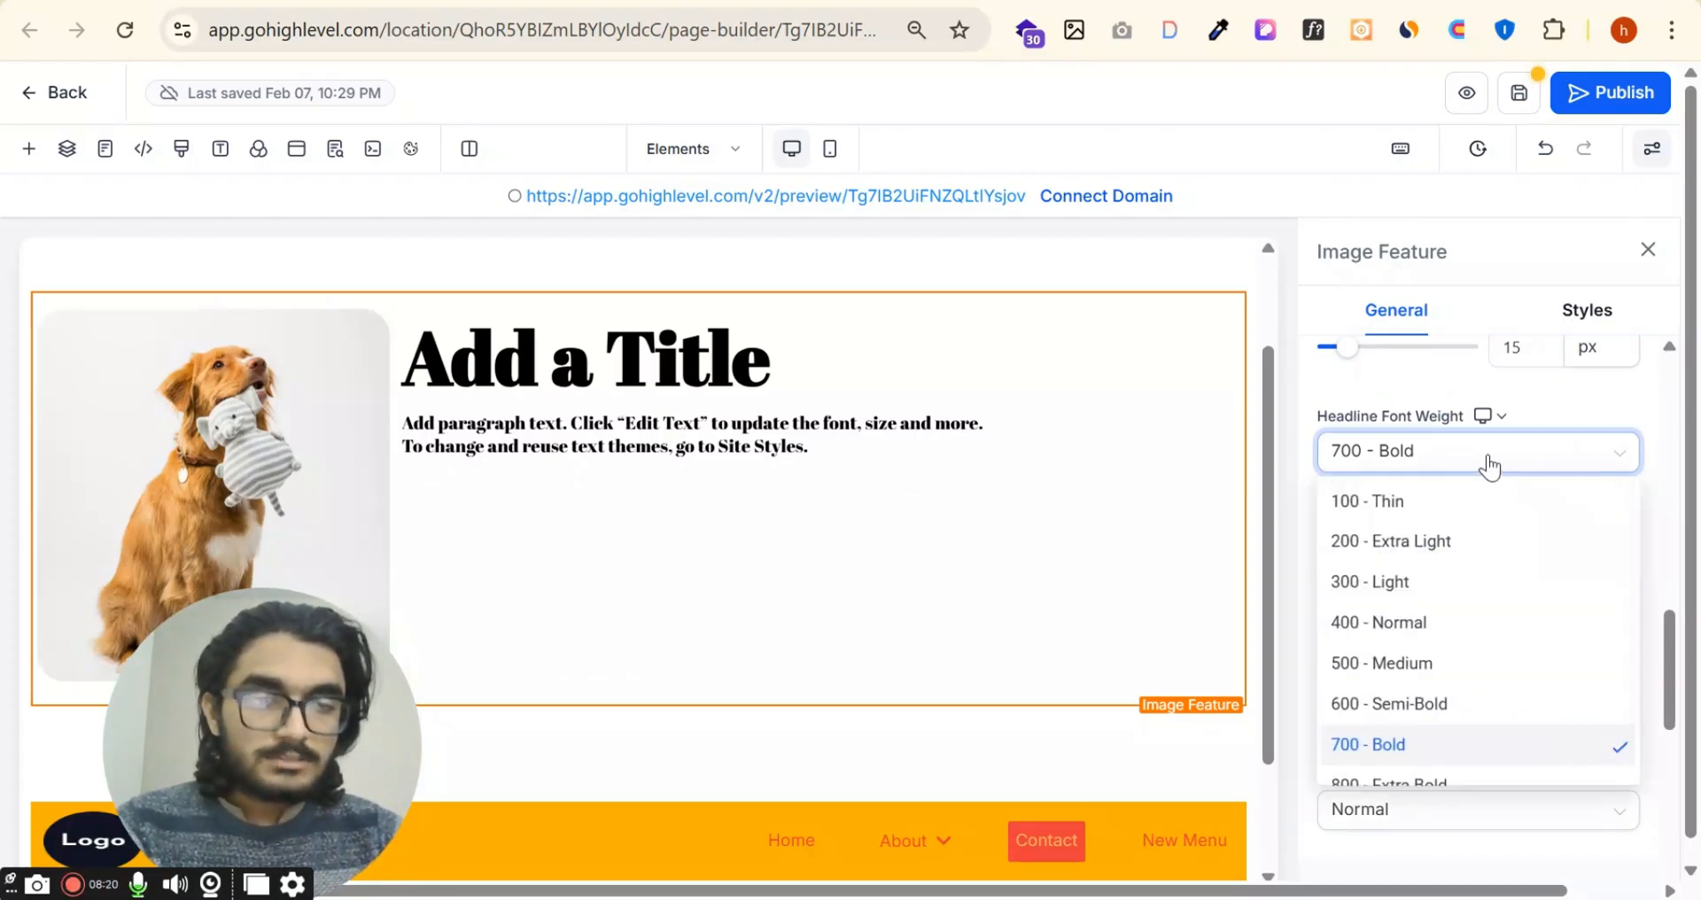
click(1505, 462)
scroll(1507, 462, down, 3)
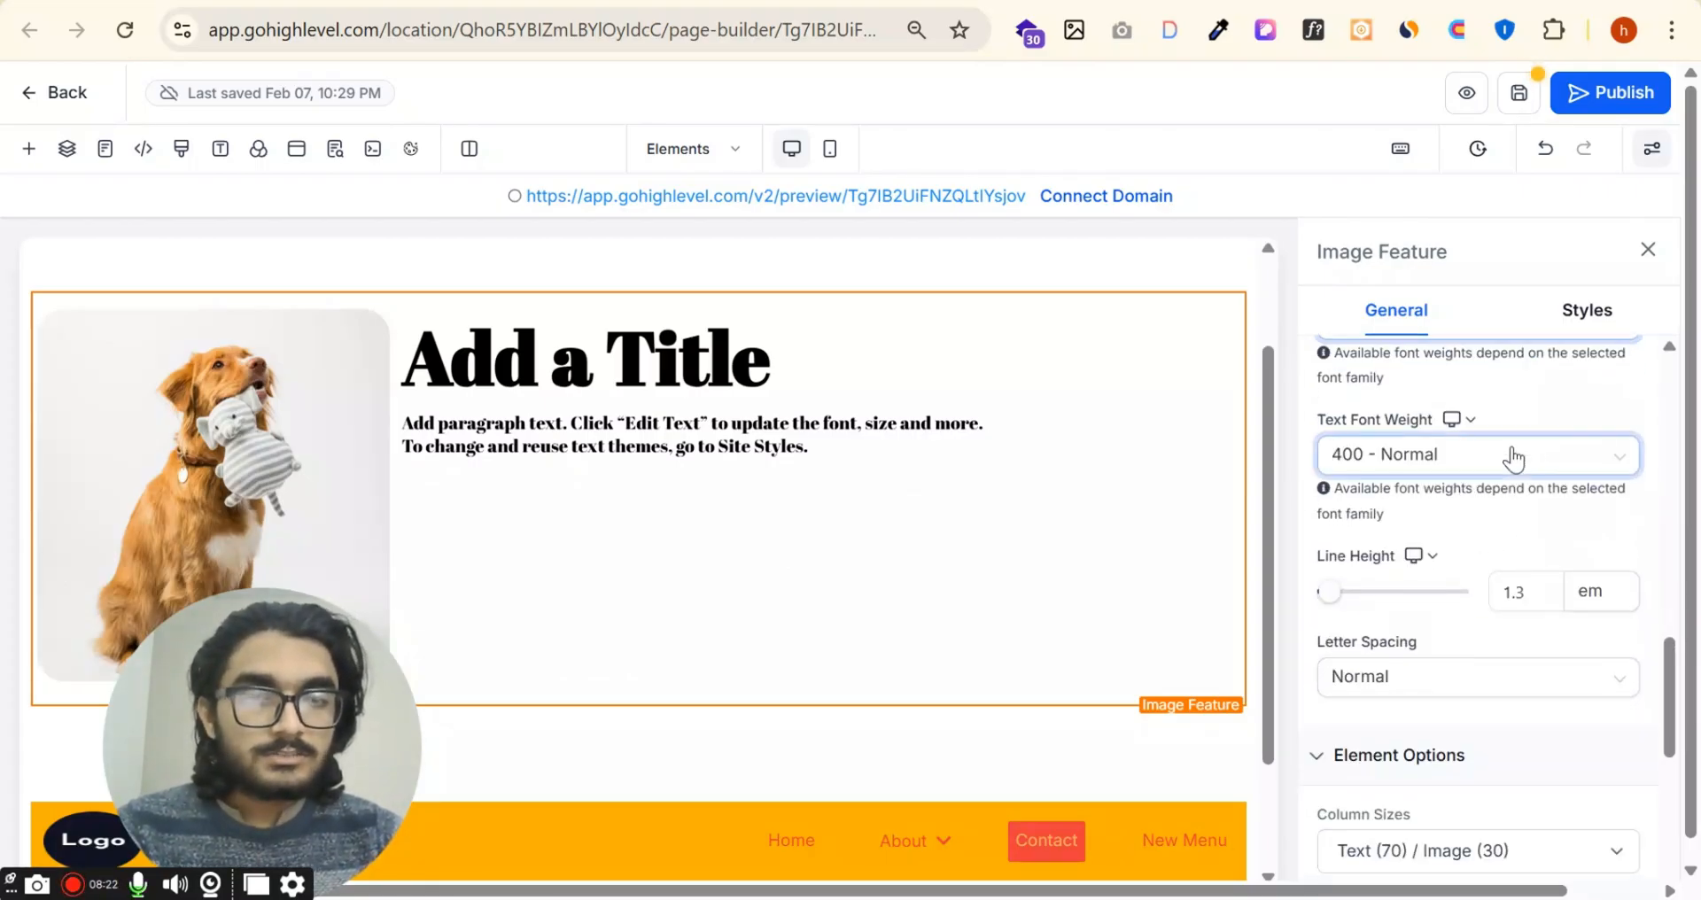
Step: Change the Image Feature's line height unit to px and set the line height to 31.9 px
click(1374, 592)
click(1591, 592)
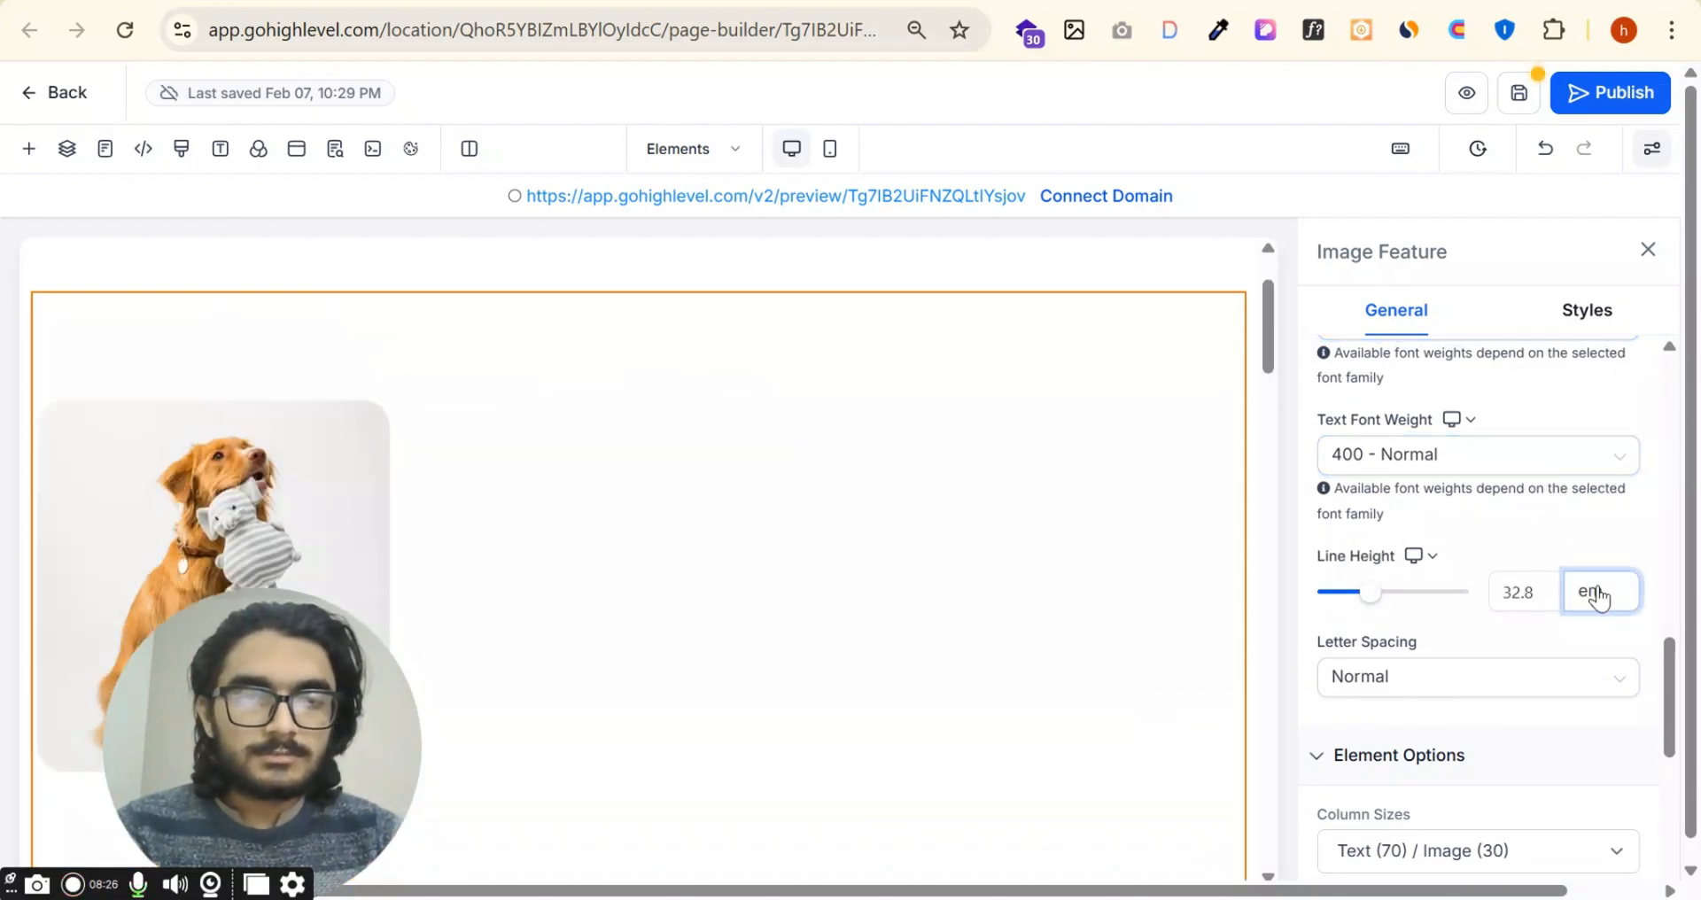
click(1592, 339)
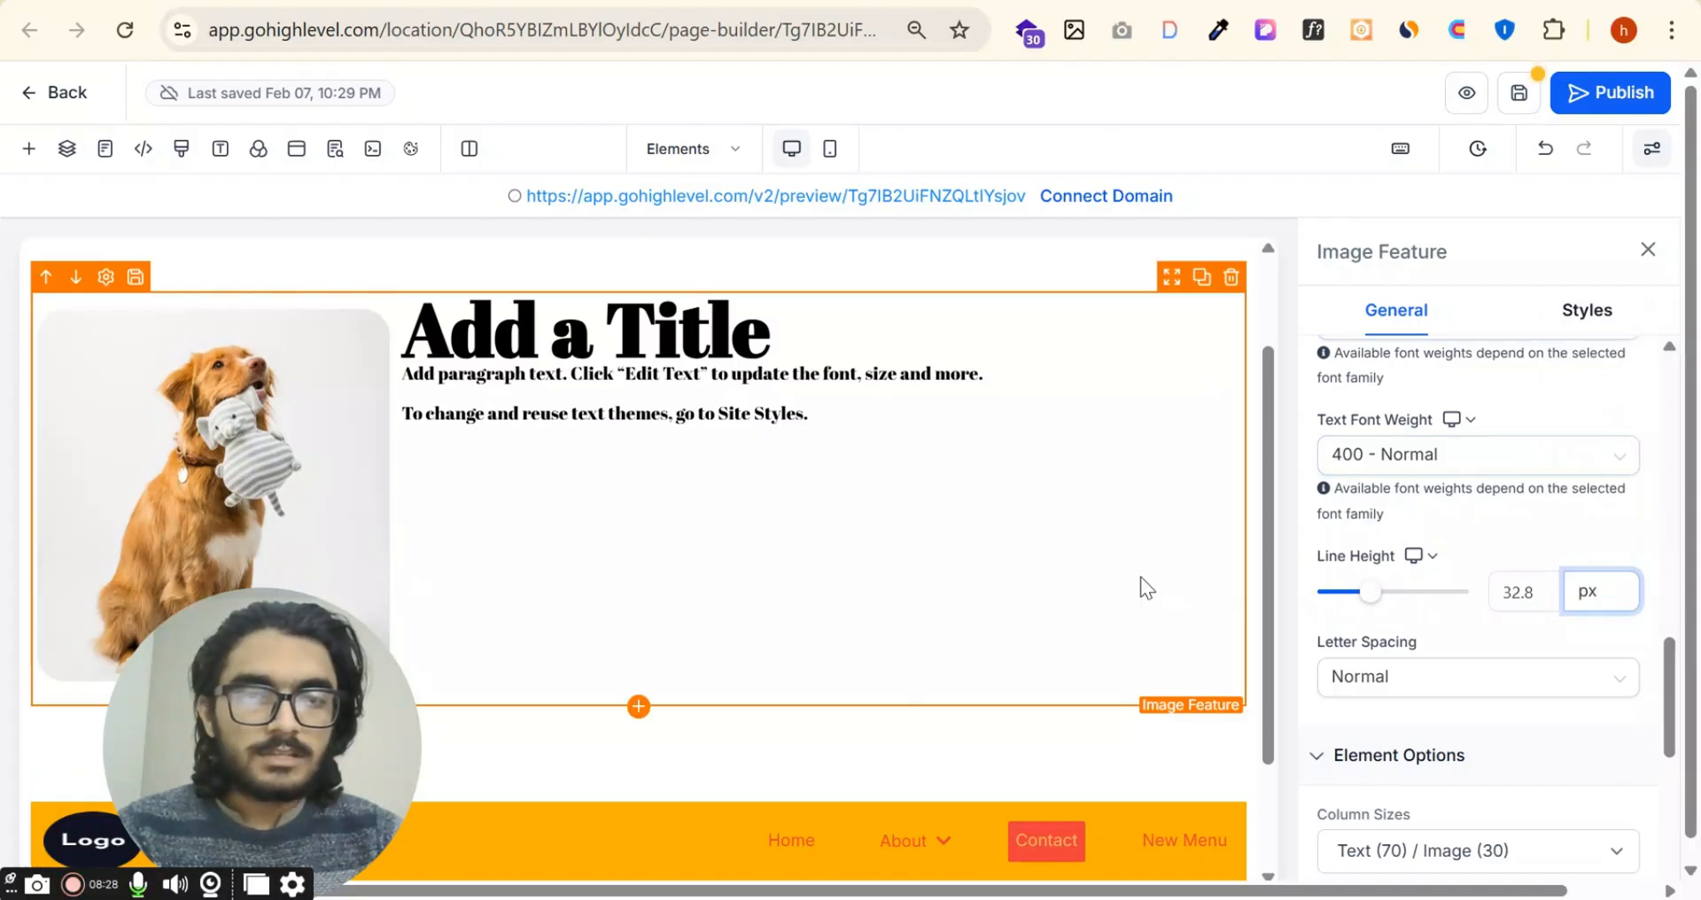
drag(1370, 592, 1329, 595)
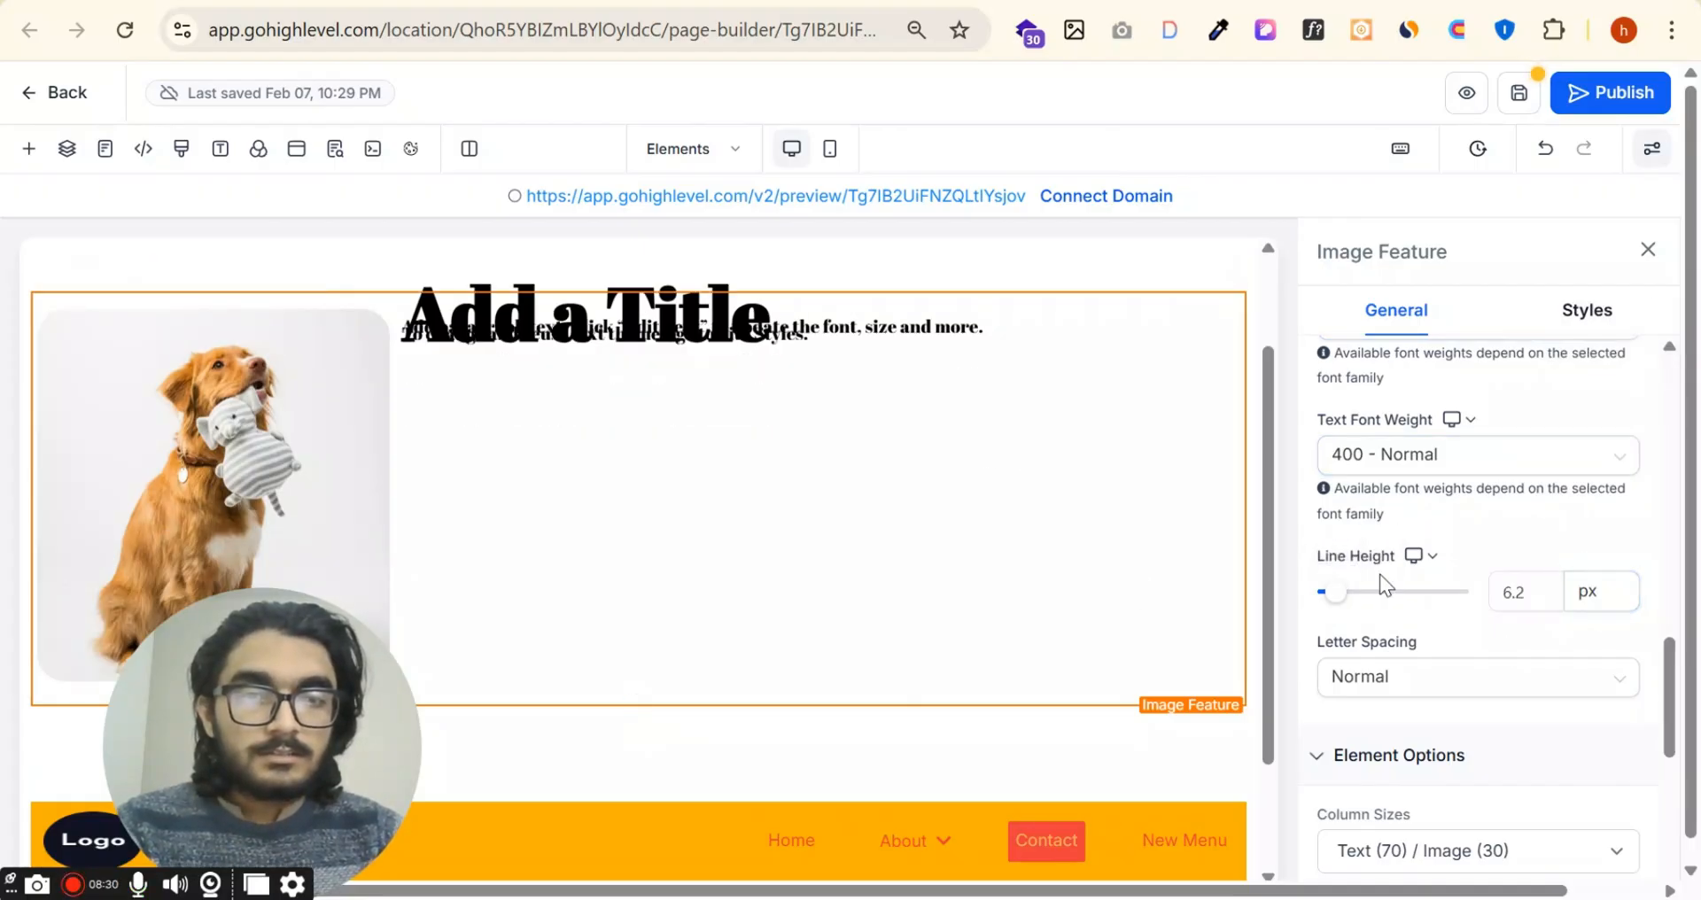
click(1371, 595)
Step: Try 2px and 3px letter spacing on the Image Feature's text, then set it to 1px
scroll(1489, 619, down, 2)
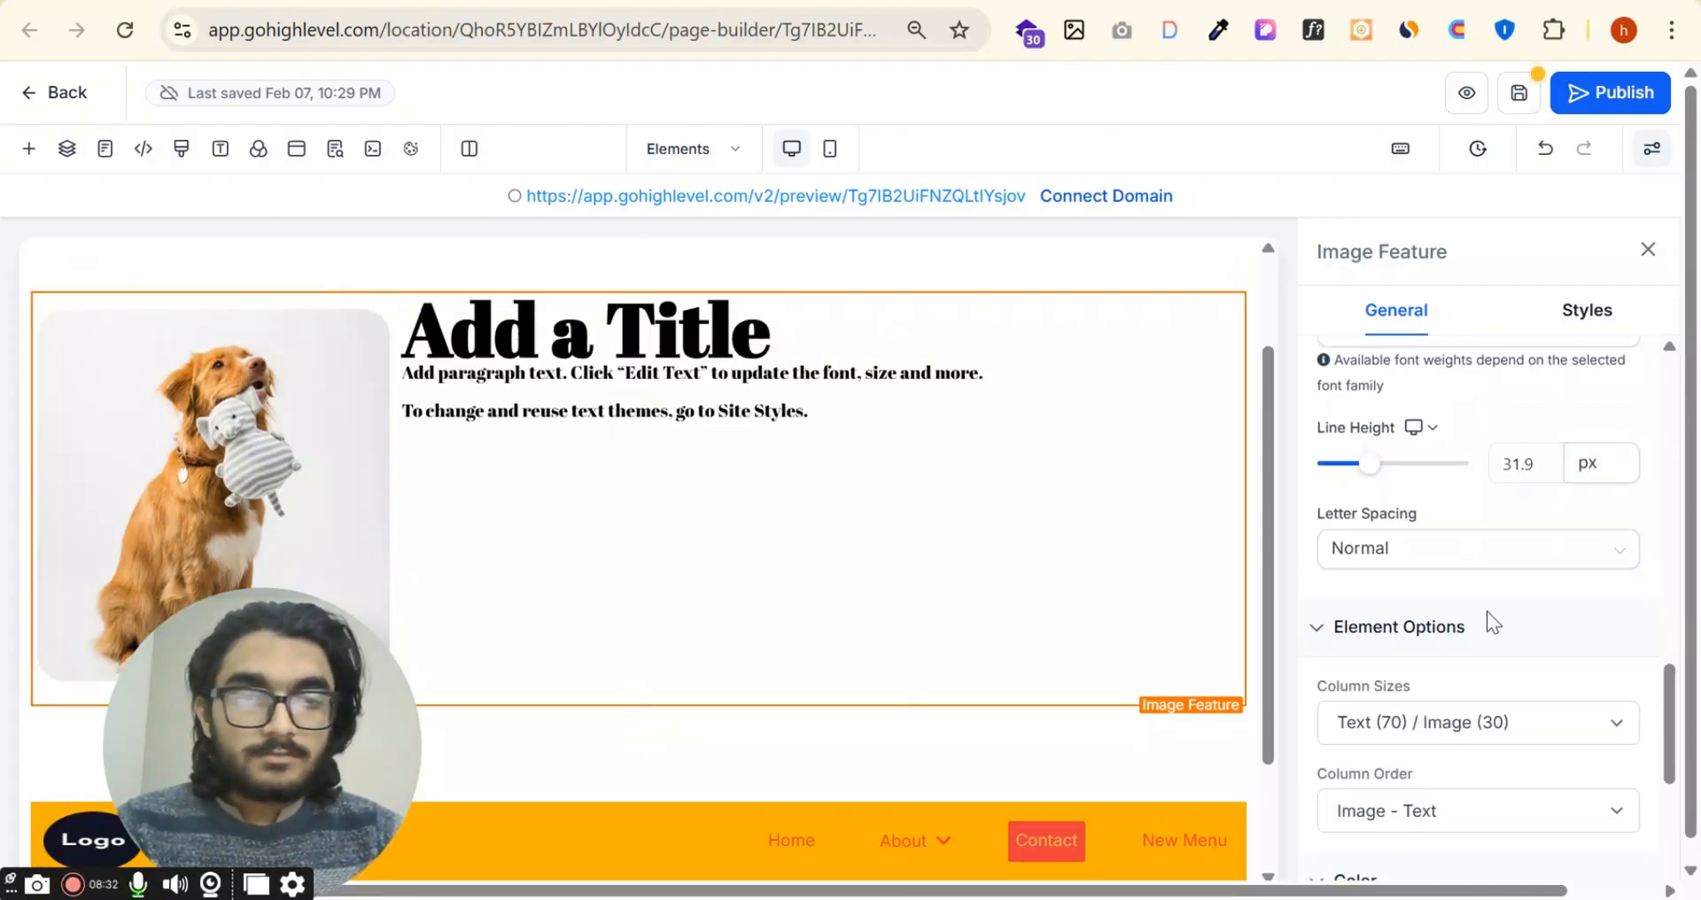
click(1528, 538)
click(1429, 682)
click(1463, 550)
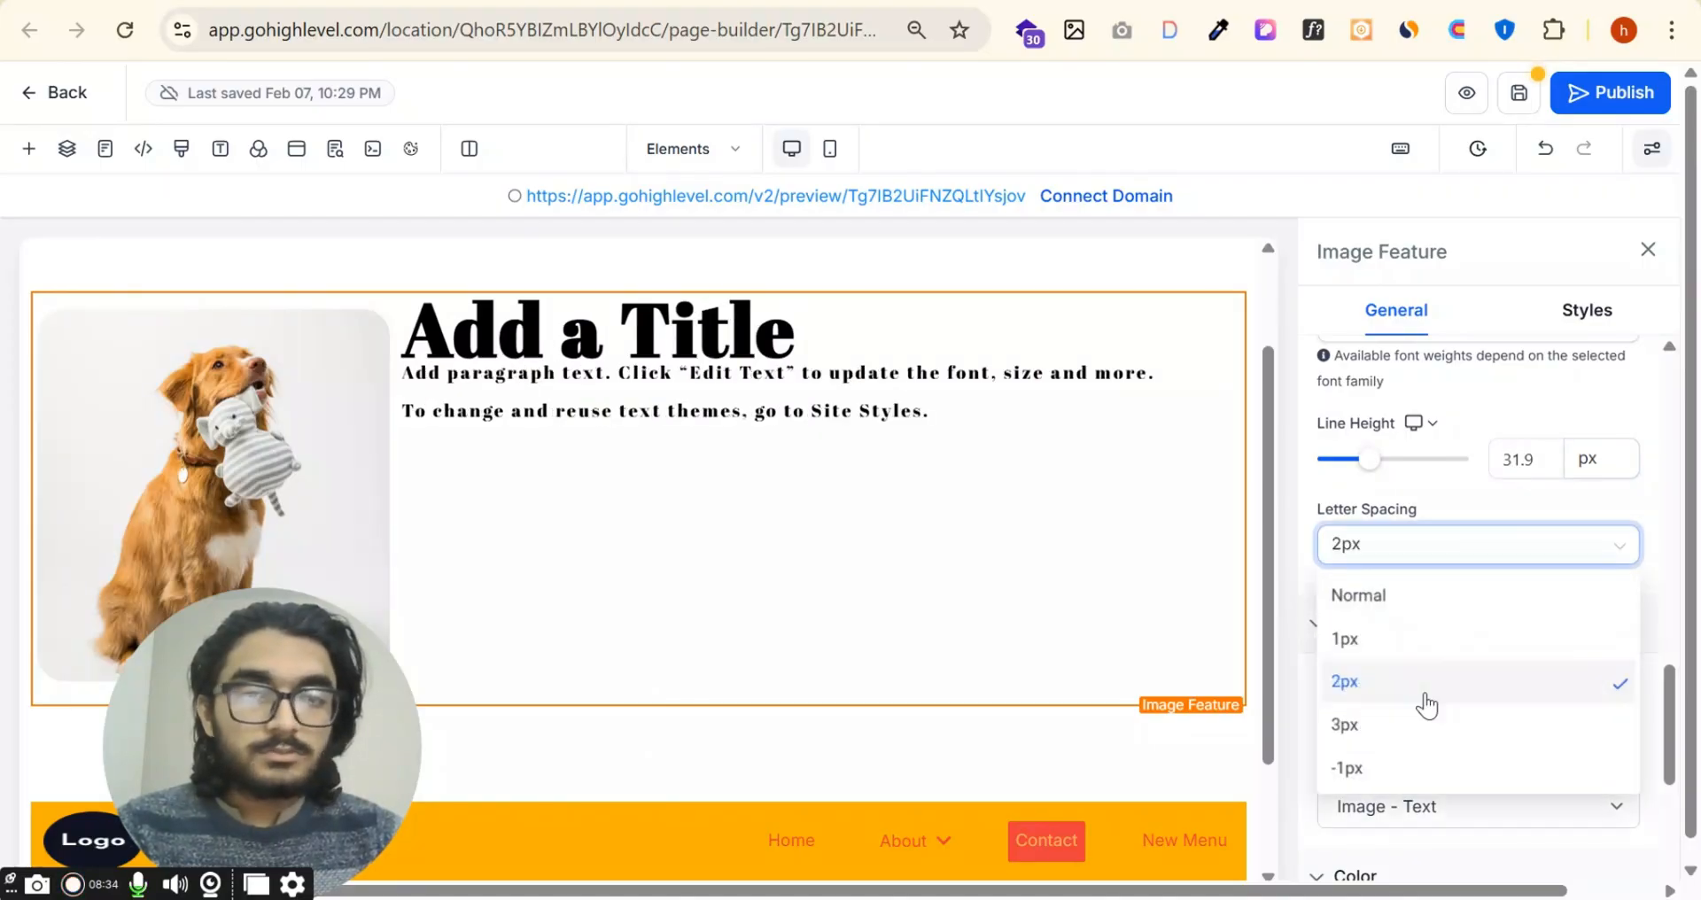
click(1421, 729)
click(1444, 557)
click(1406, 681)
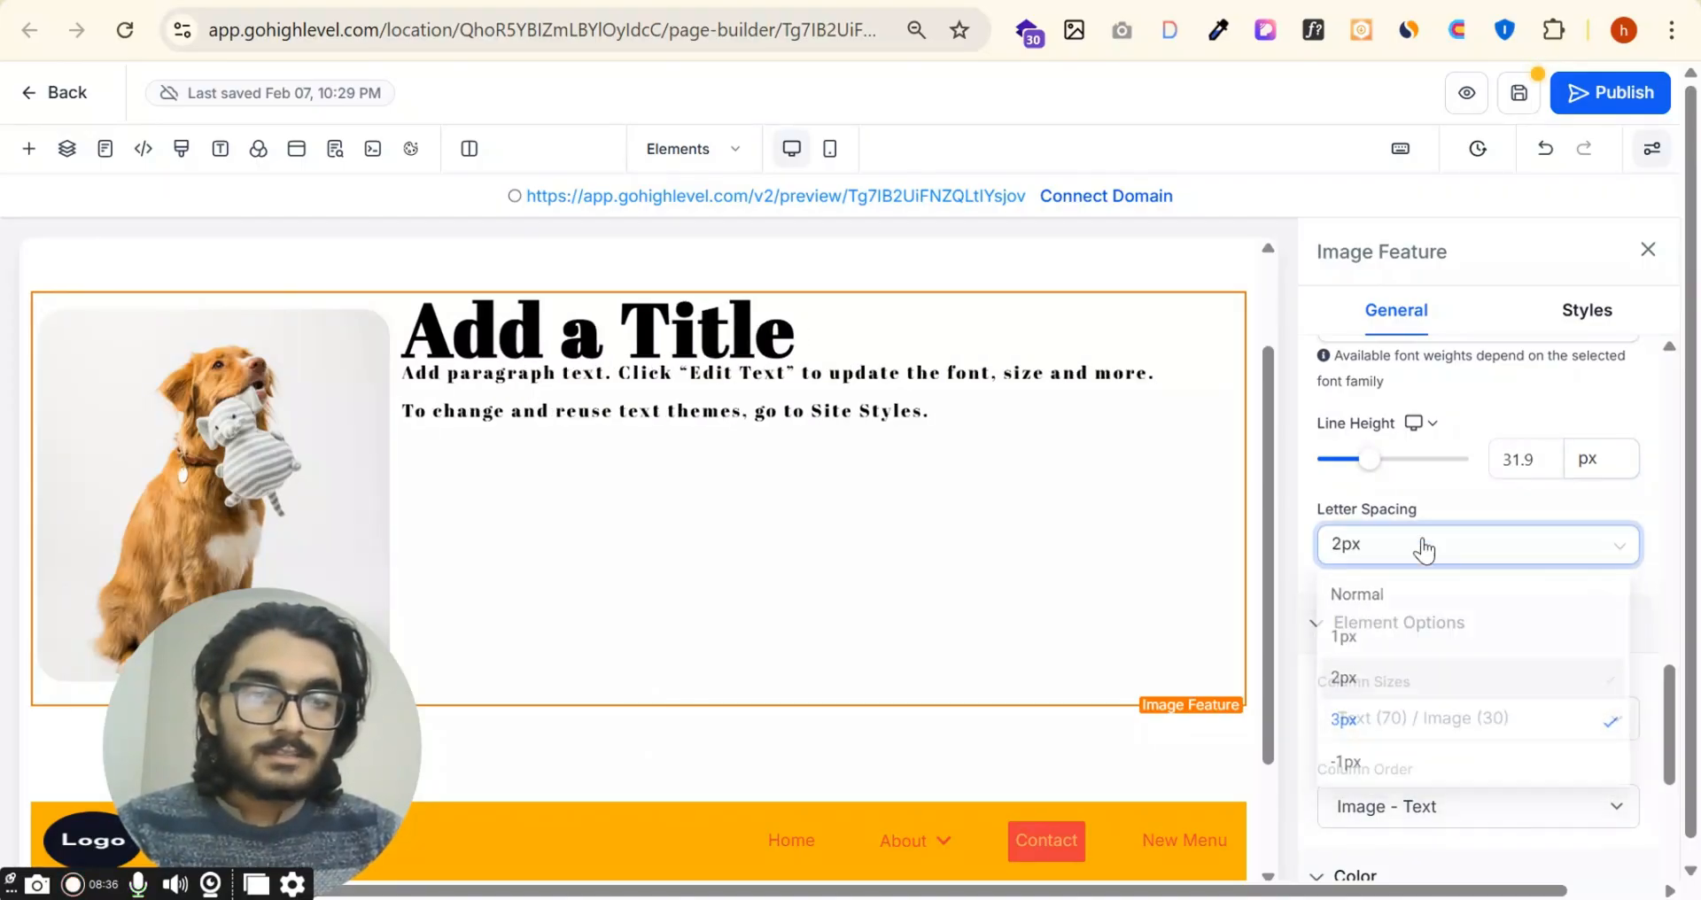
click(1414, 567)
click(1371, 638)
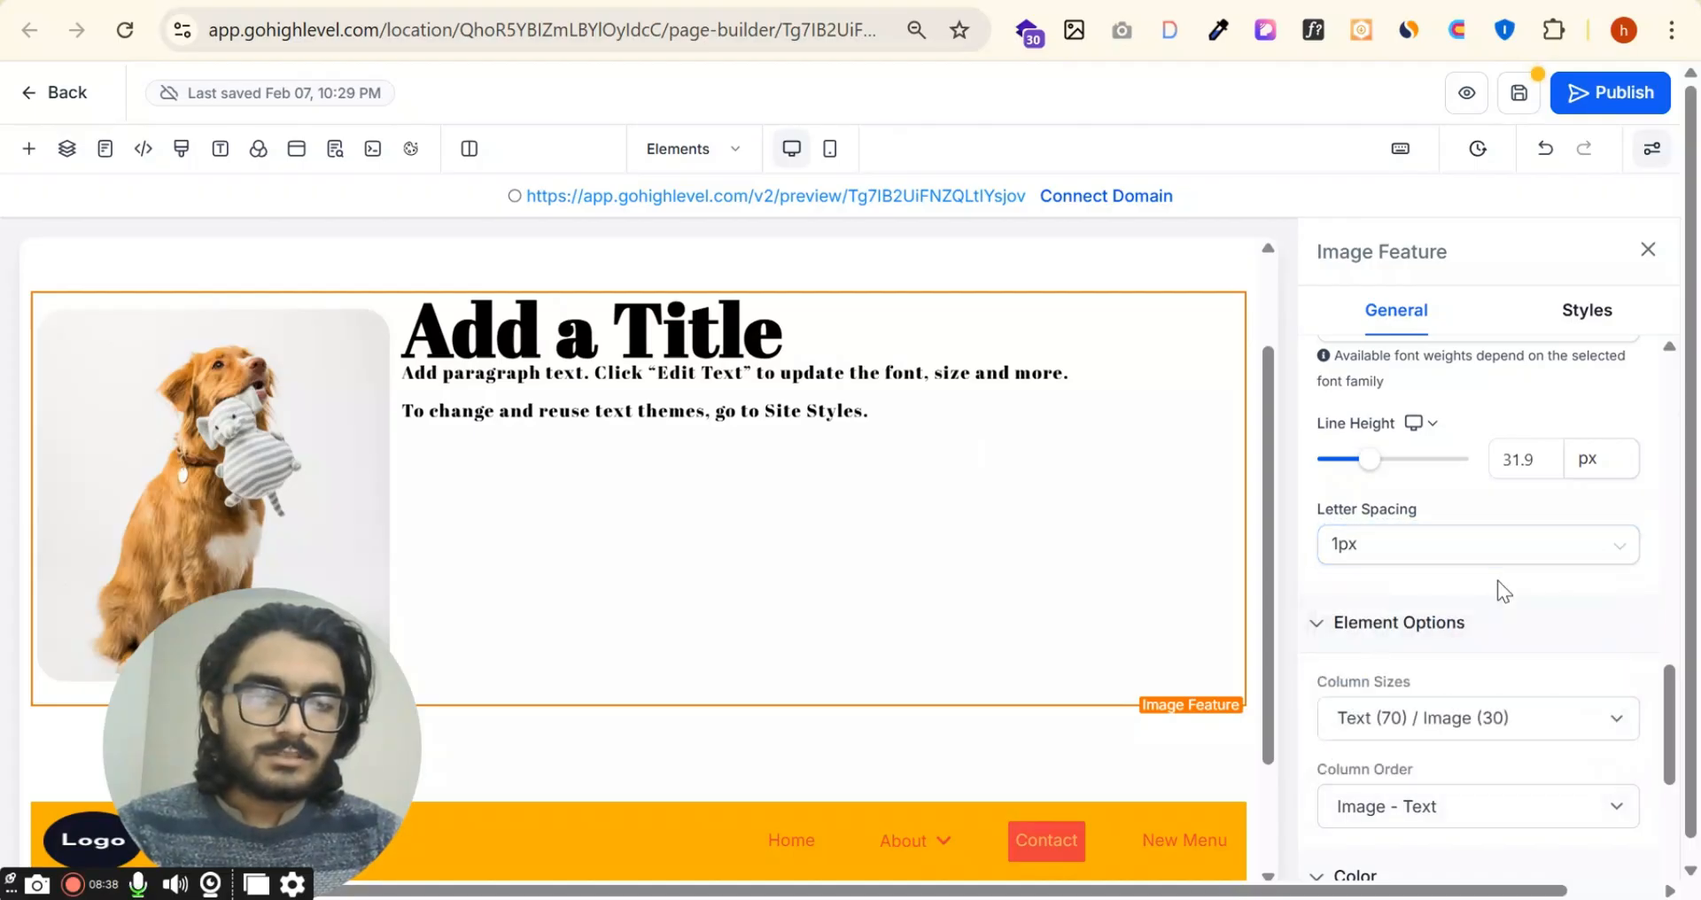
Step: Try the Text (80) / Image (20) and Text (60) / Image (40) column sizes on the Image Feature, then restore Text (70) / Image (30)
scroll(1500, 623, down, 3)
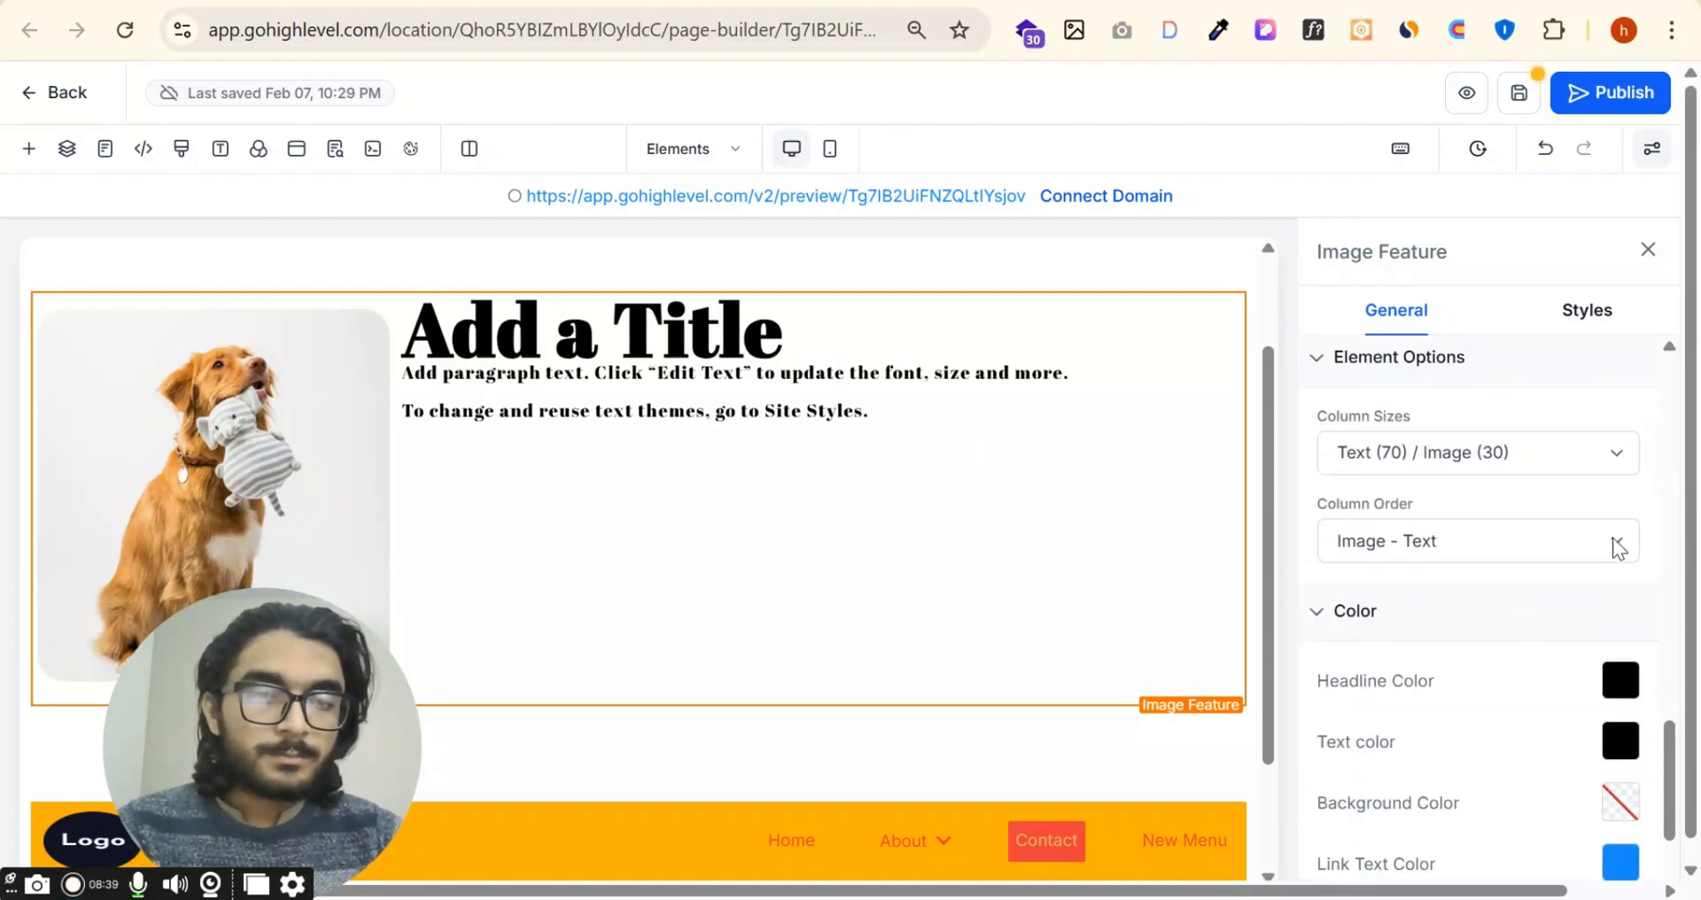
click(1445, 461)
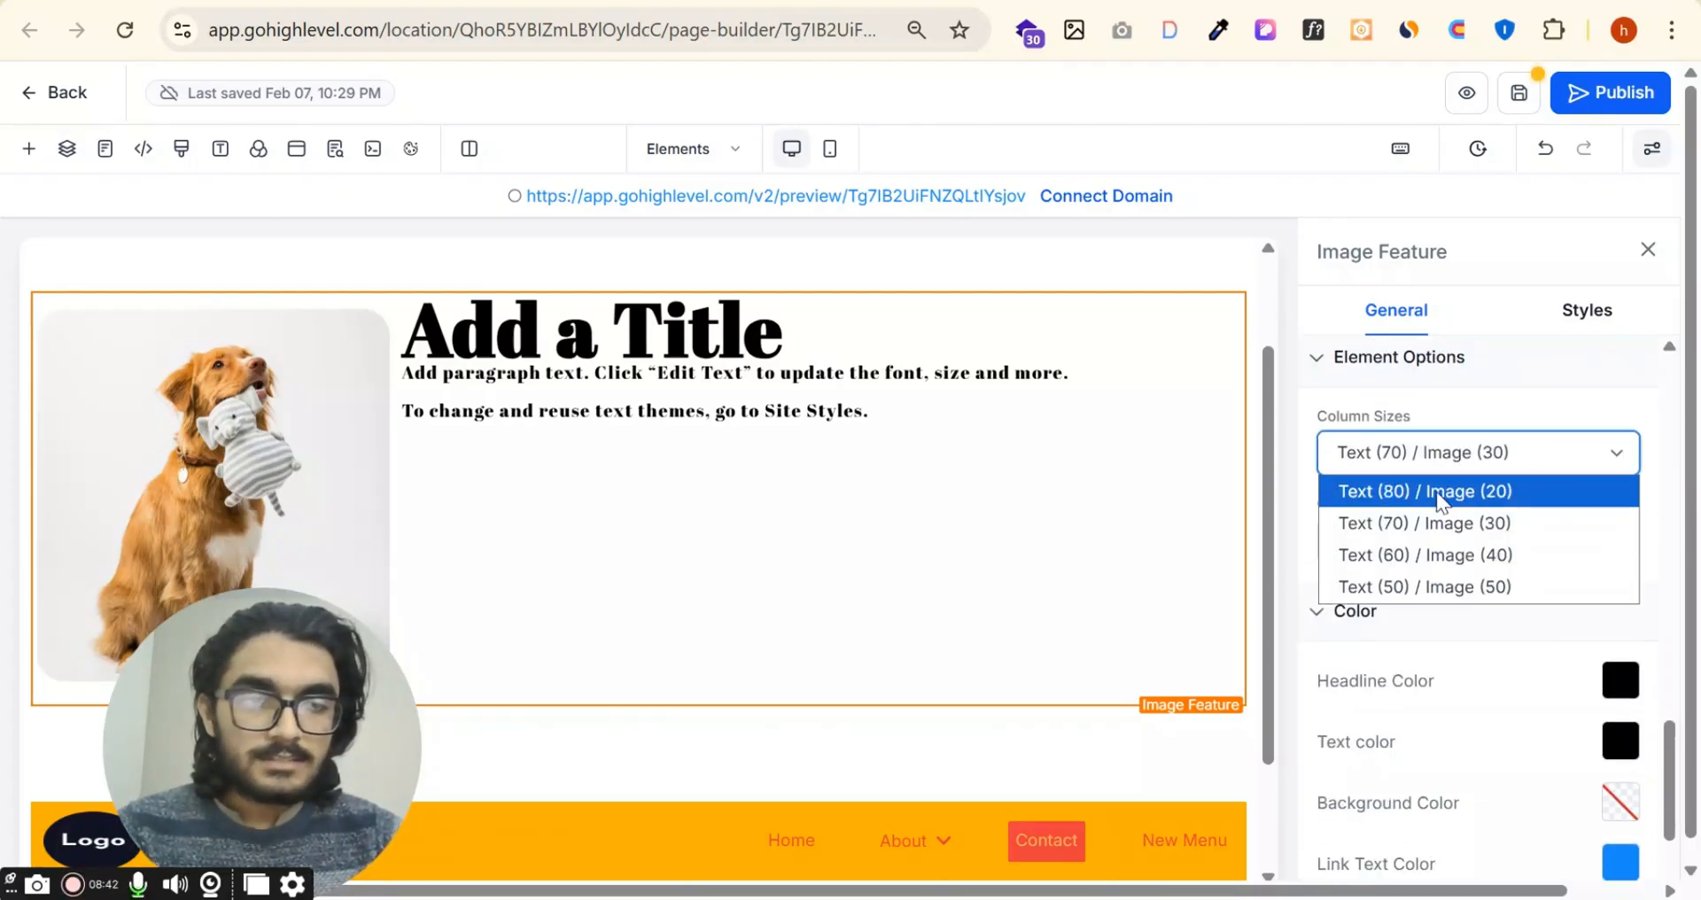
click(1437, 492)
click(1459, 469)
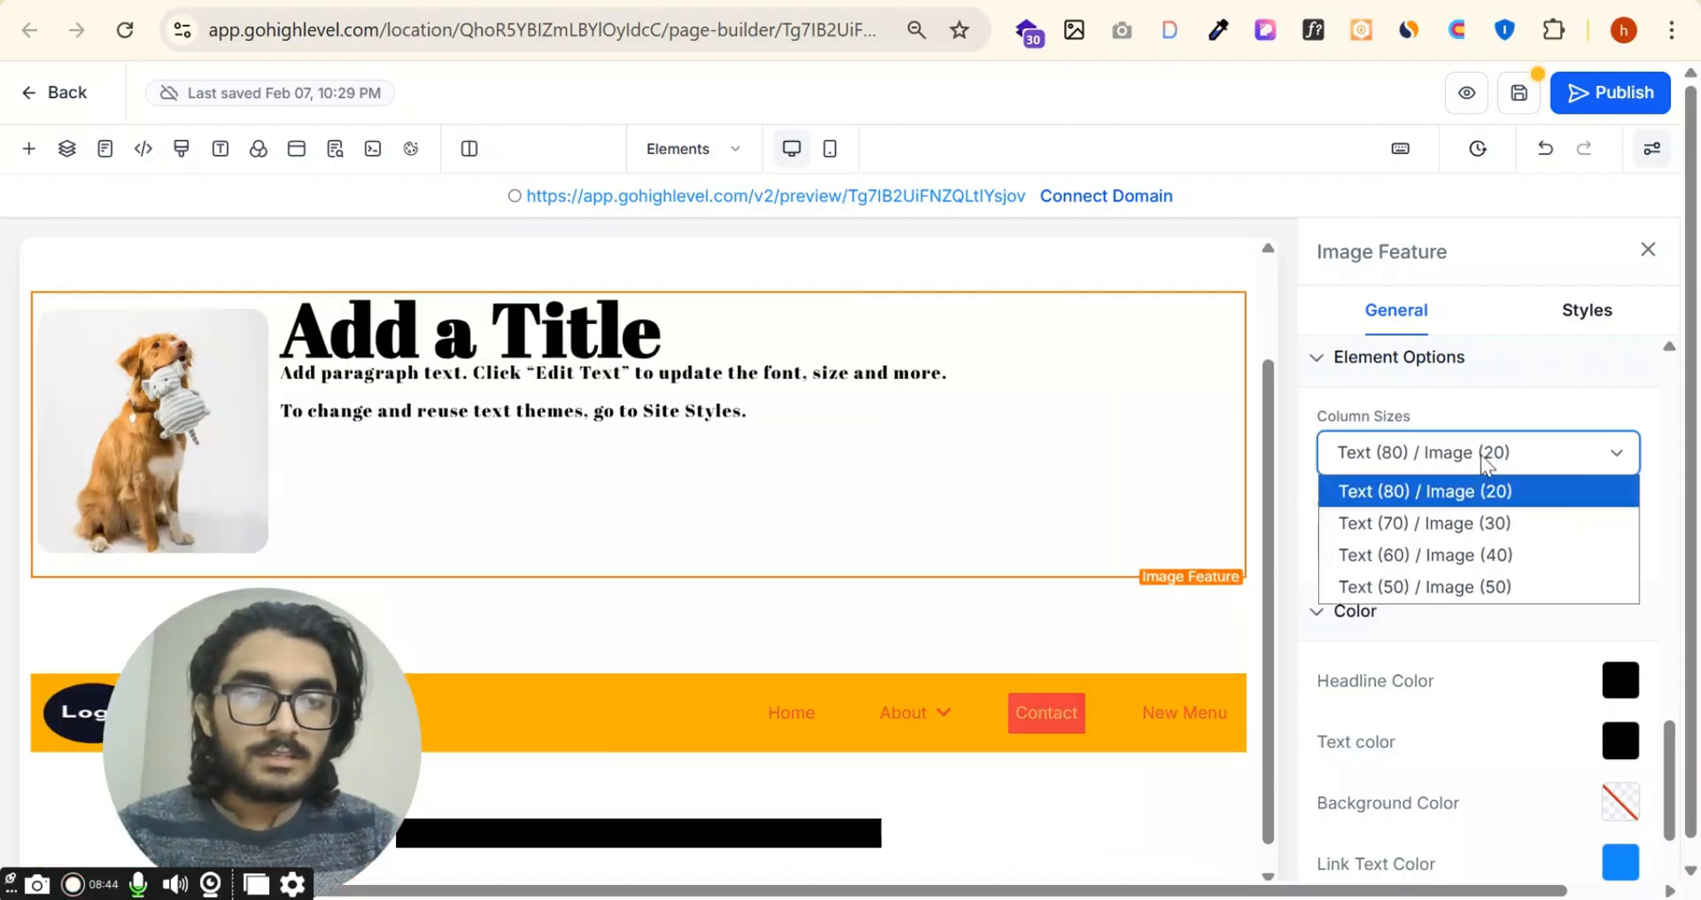
click(1451, 530)
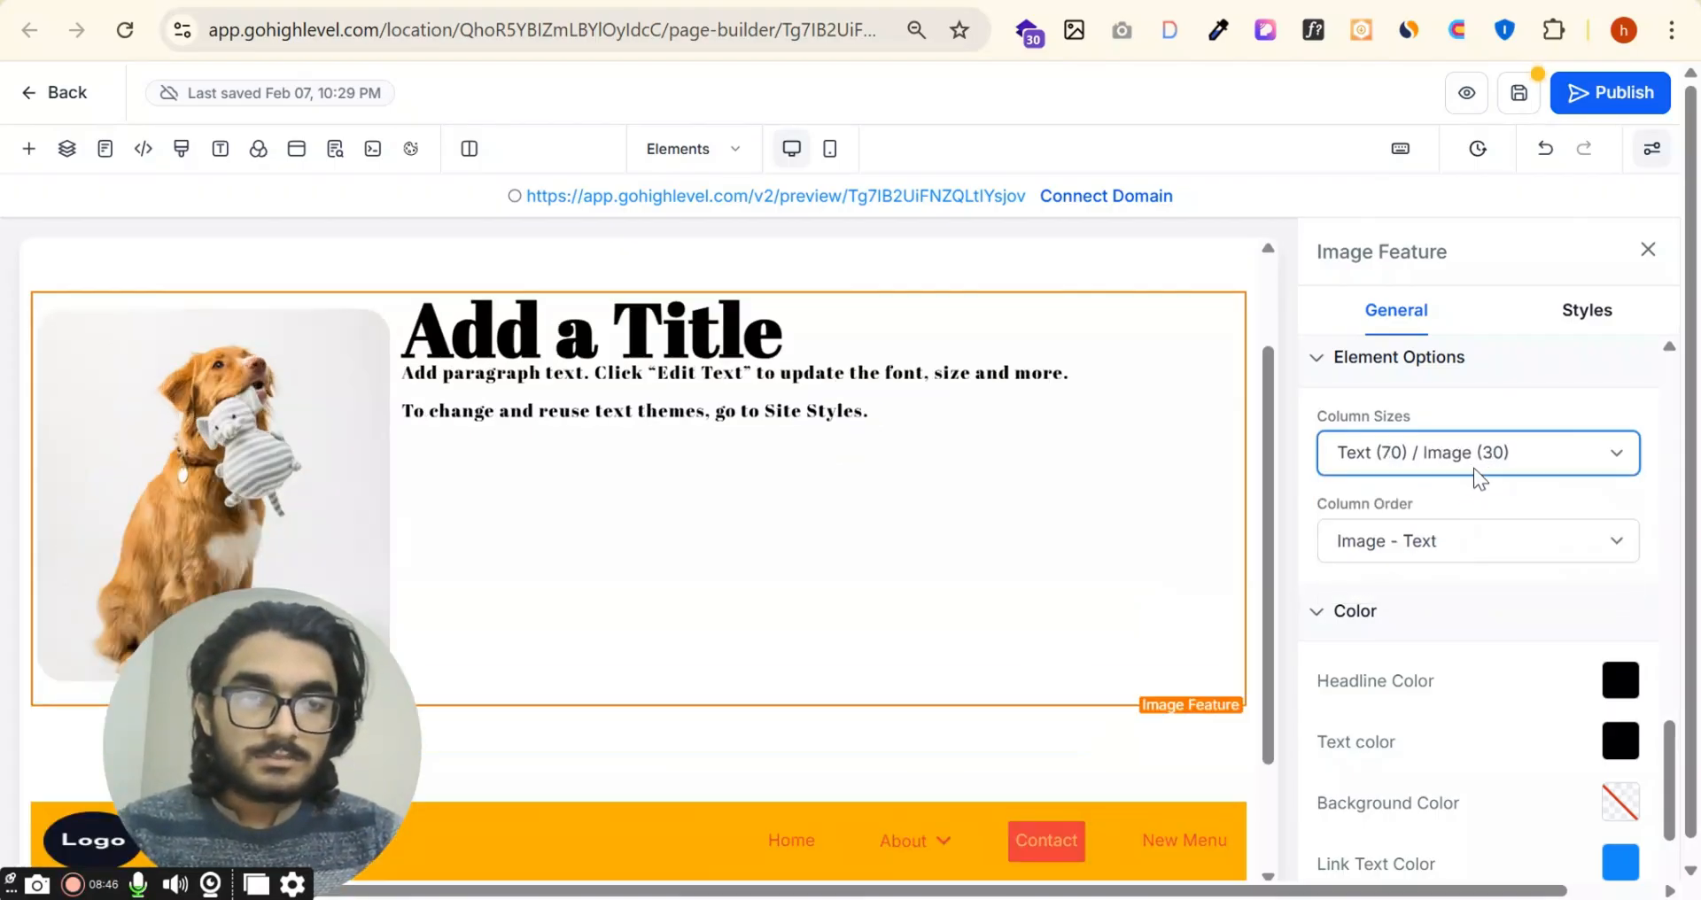
click(1476, 475)
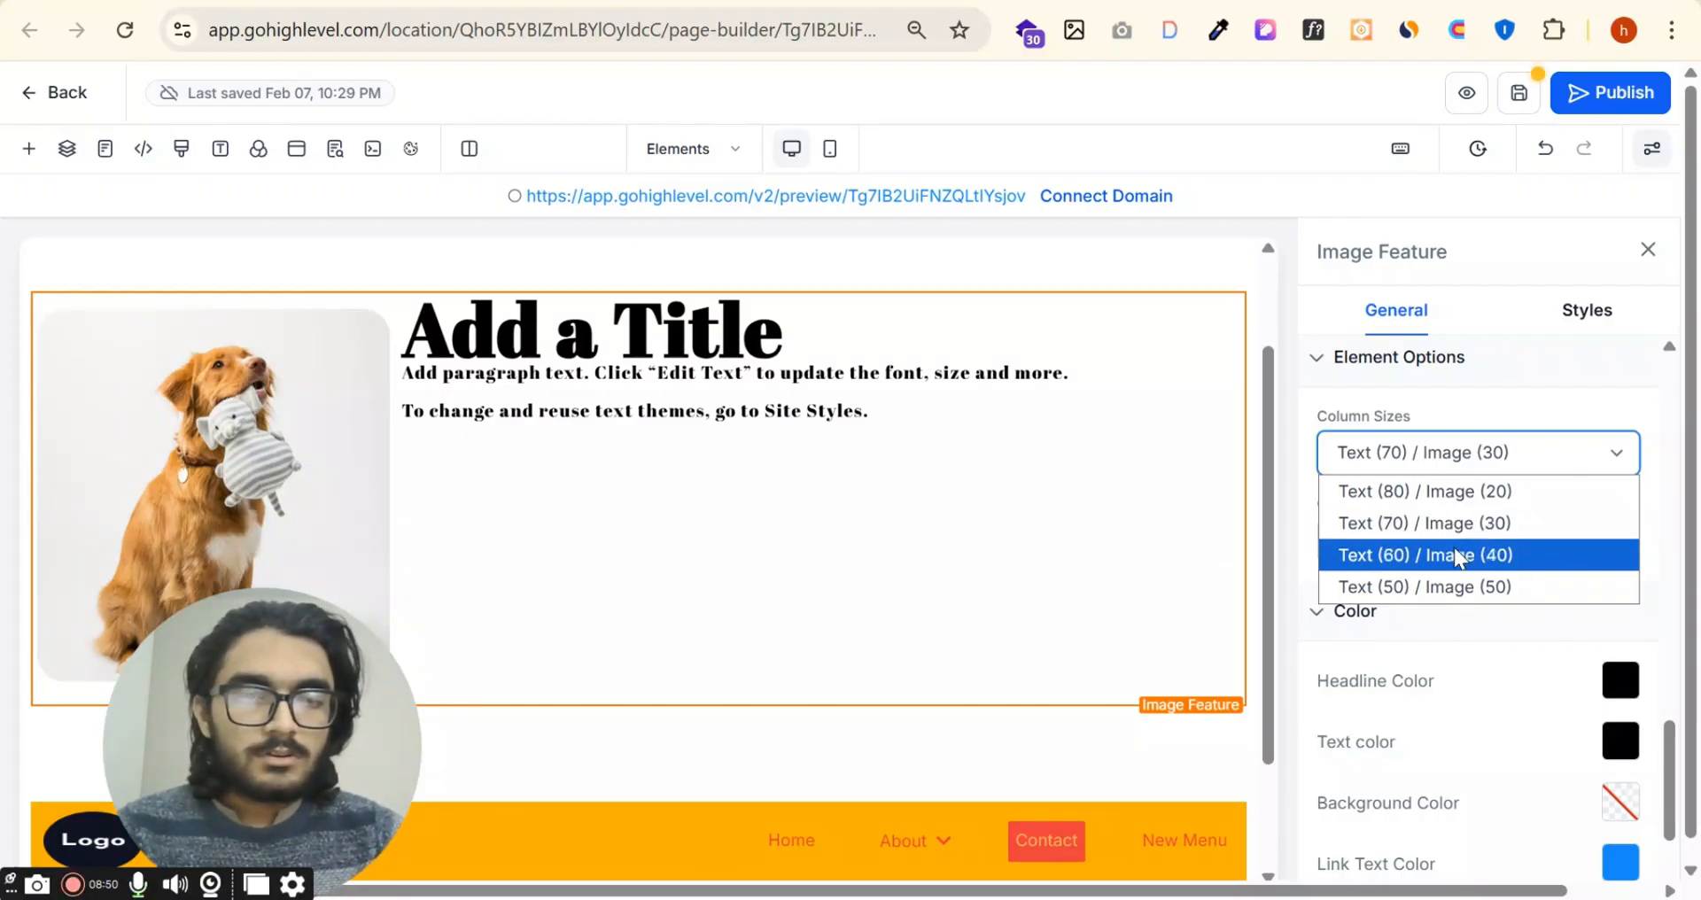
click(1457, 556)
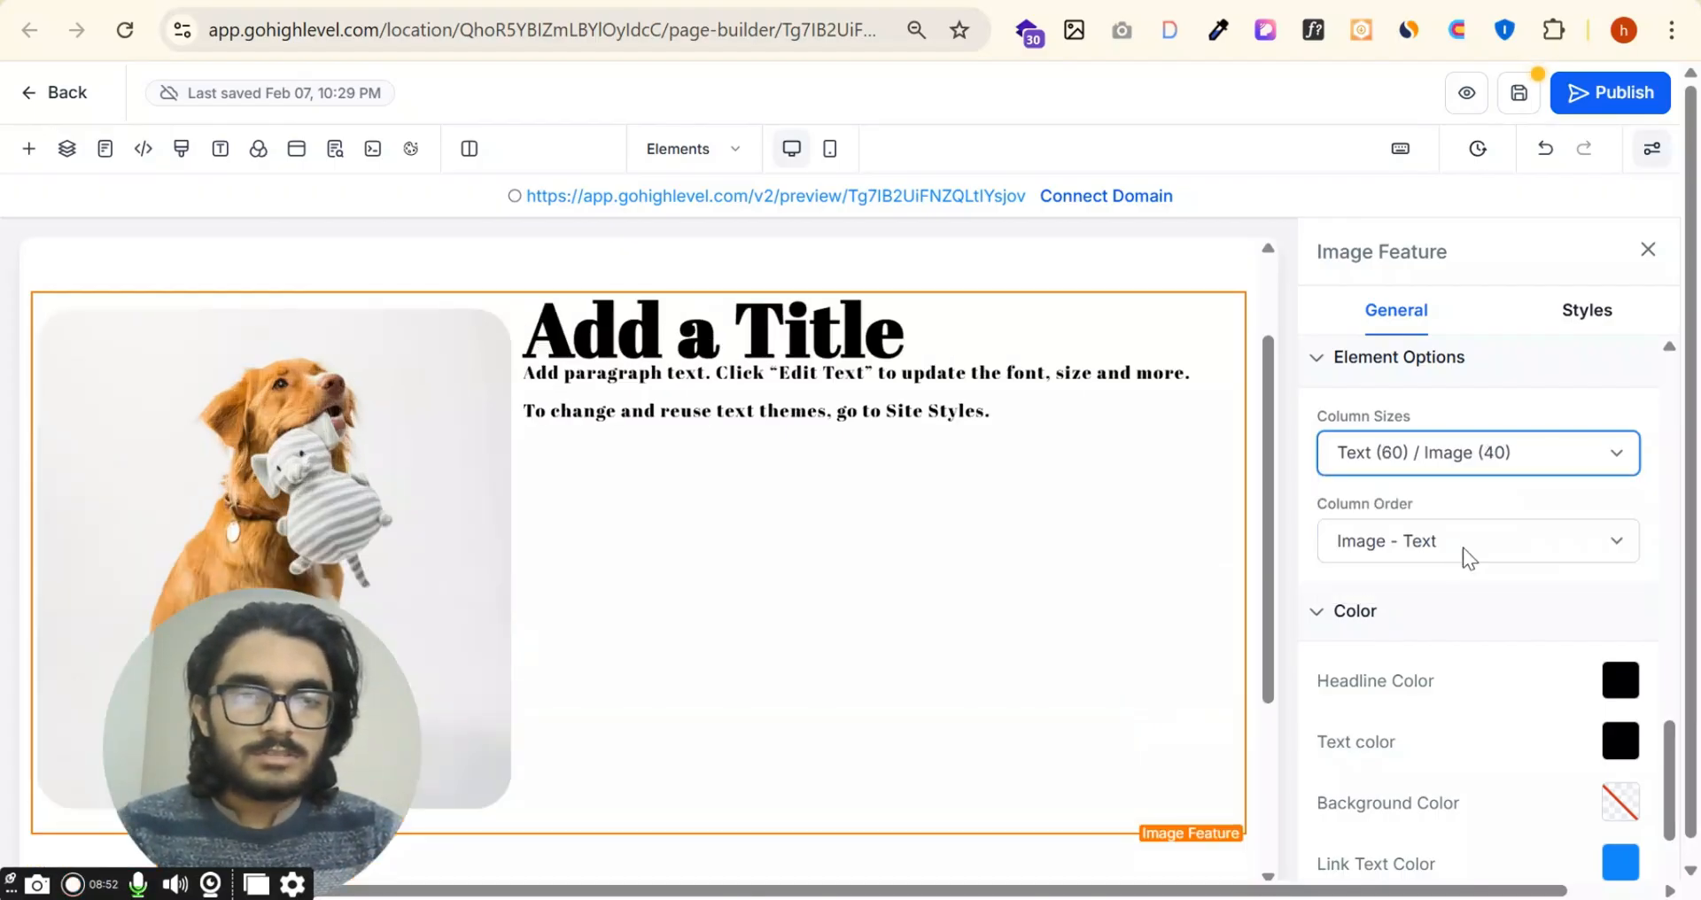
click(1452, 458)
click(1445, 587)
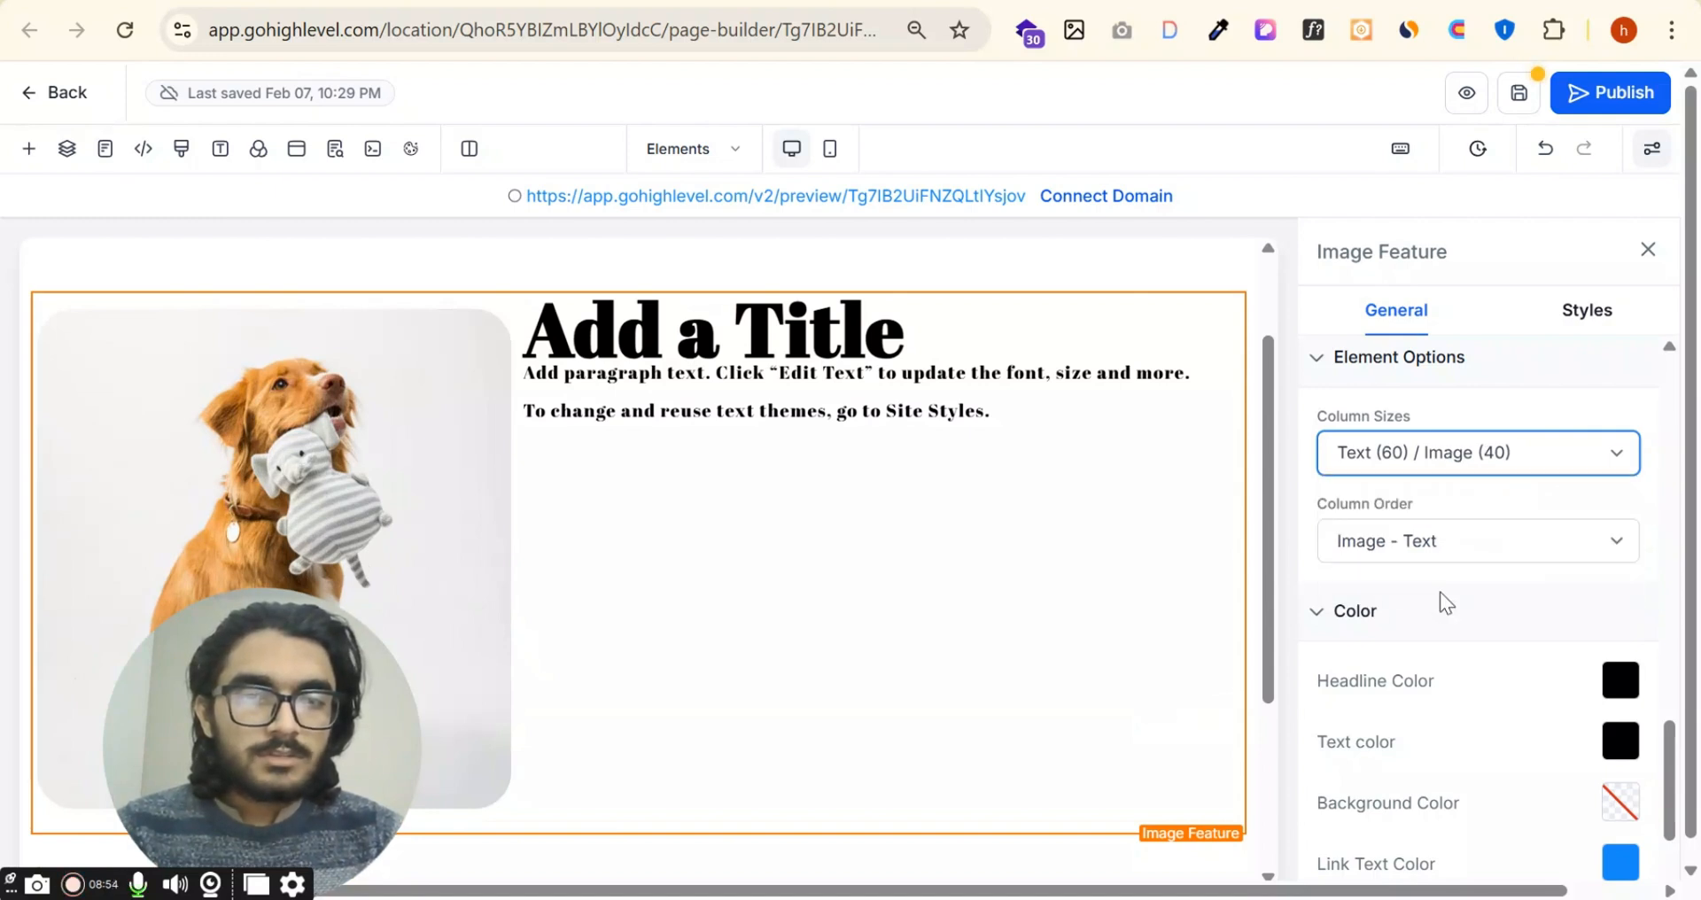
click(1478, 460)
click(1392, 523)
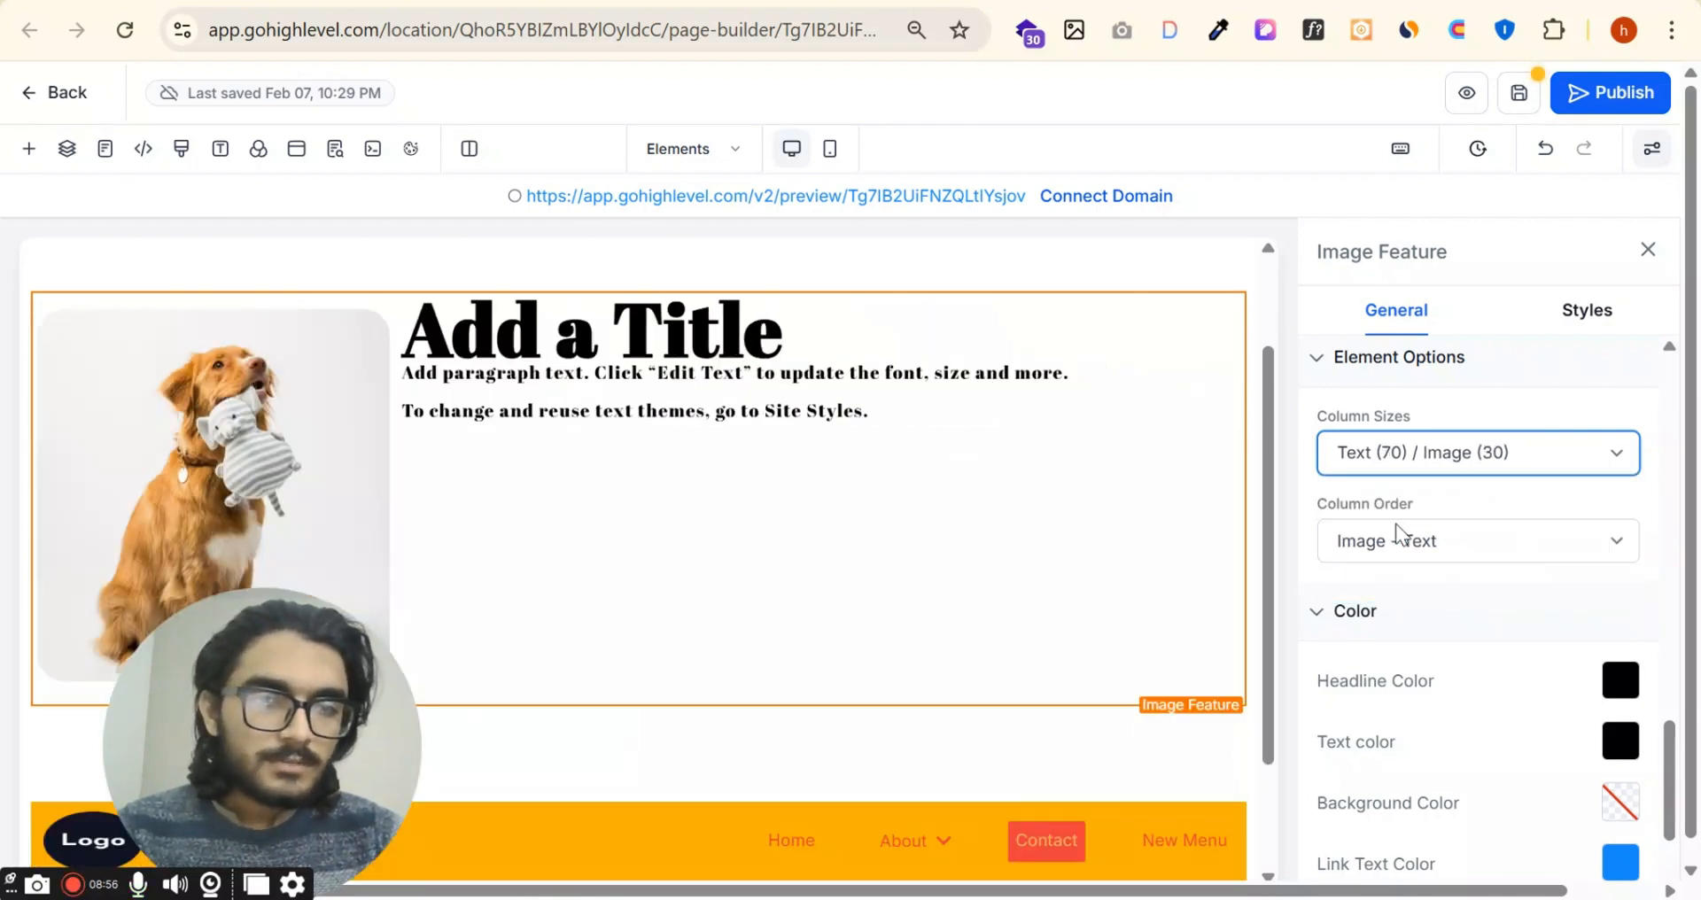
Step: Try the Text - Image column order on the Image Feature, then switch back to Image - Text
click(1510, 544)
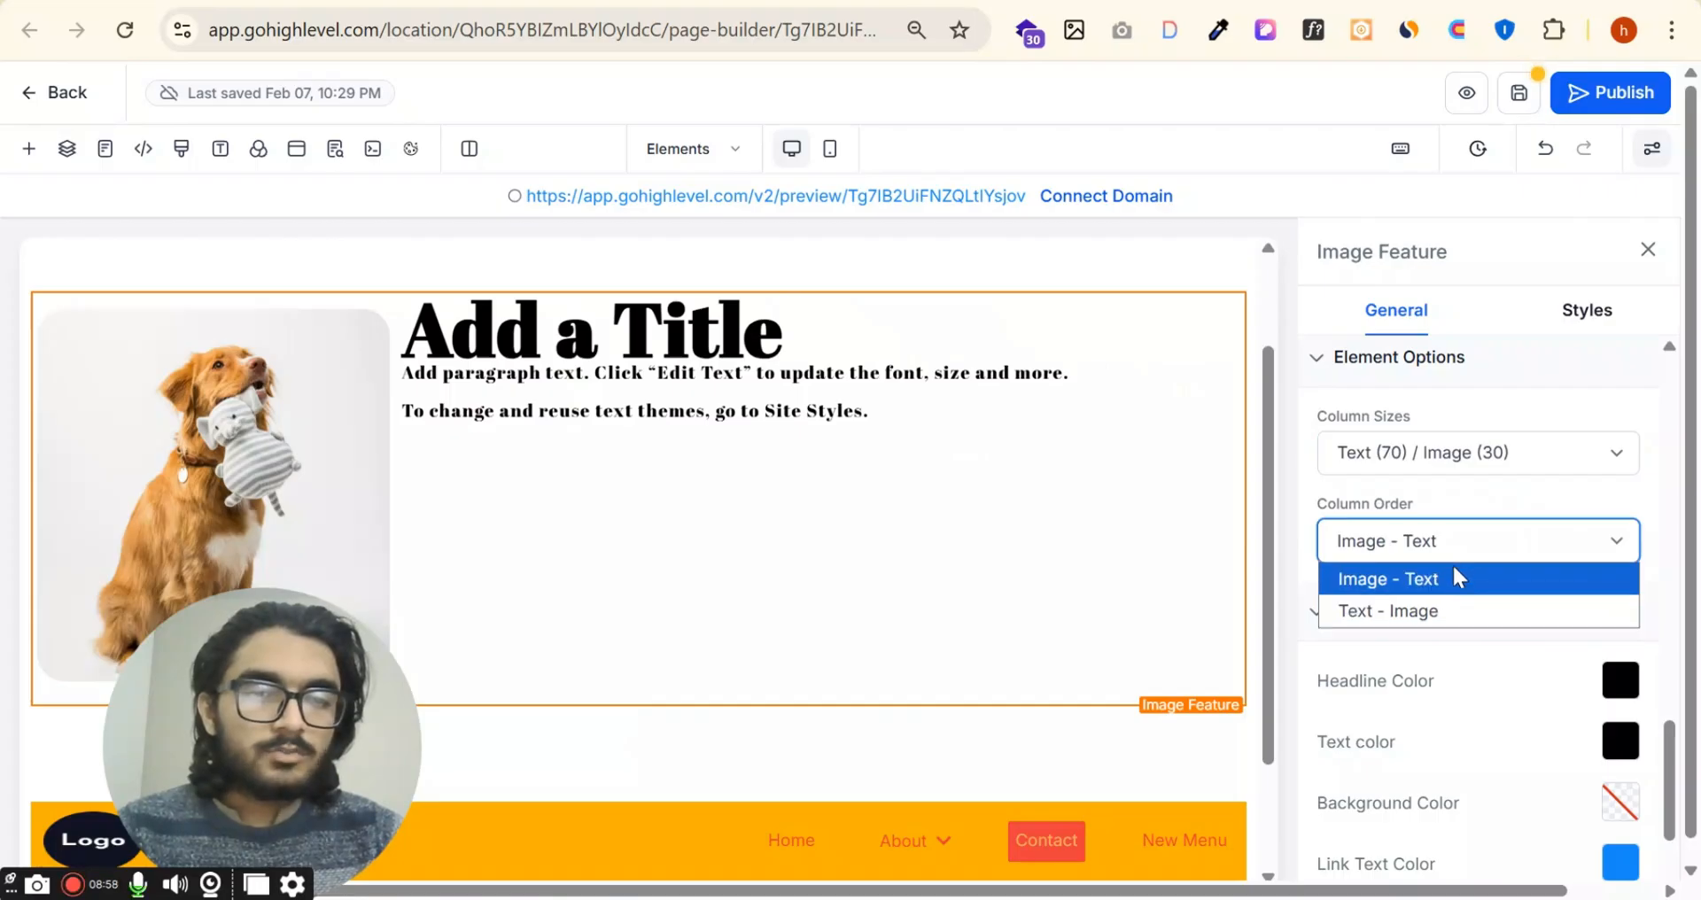
click(1453, 610)
click(1470, 547)
click(1429, 581)
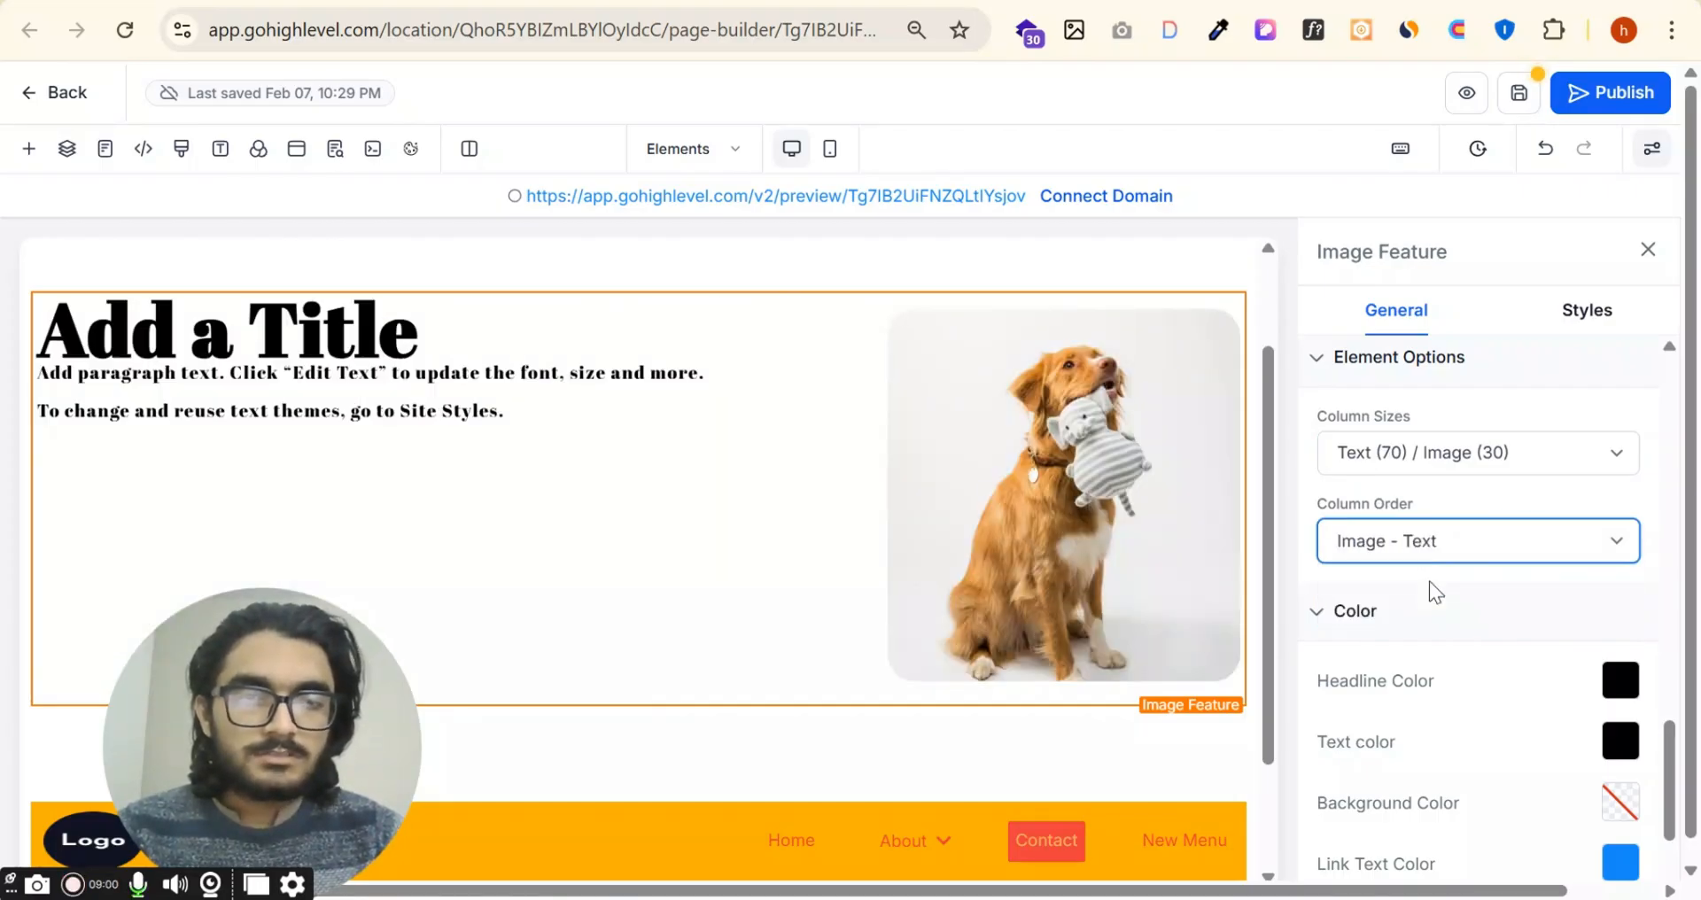
Step: Set the Image Feature's background color to the default red and add the yin-yang icon to its text
scroll(1527, 519, down, 3)
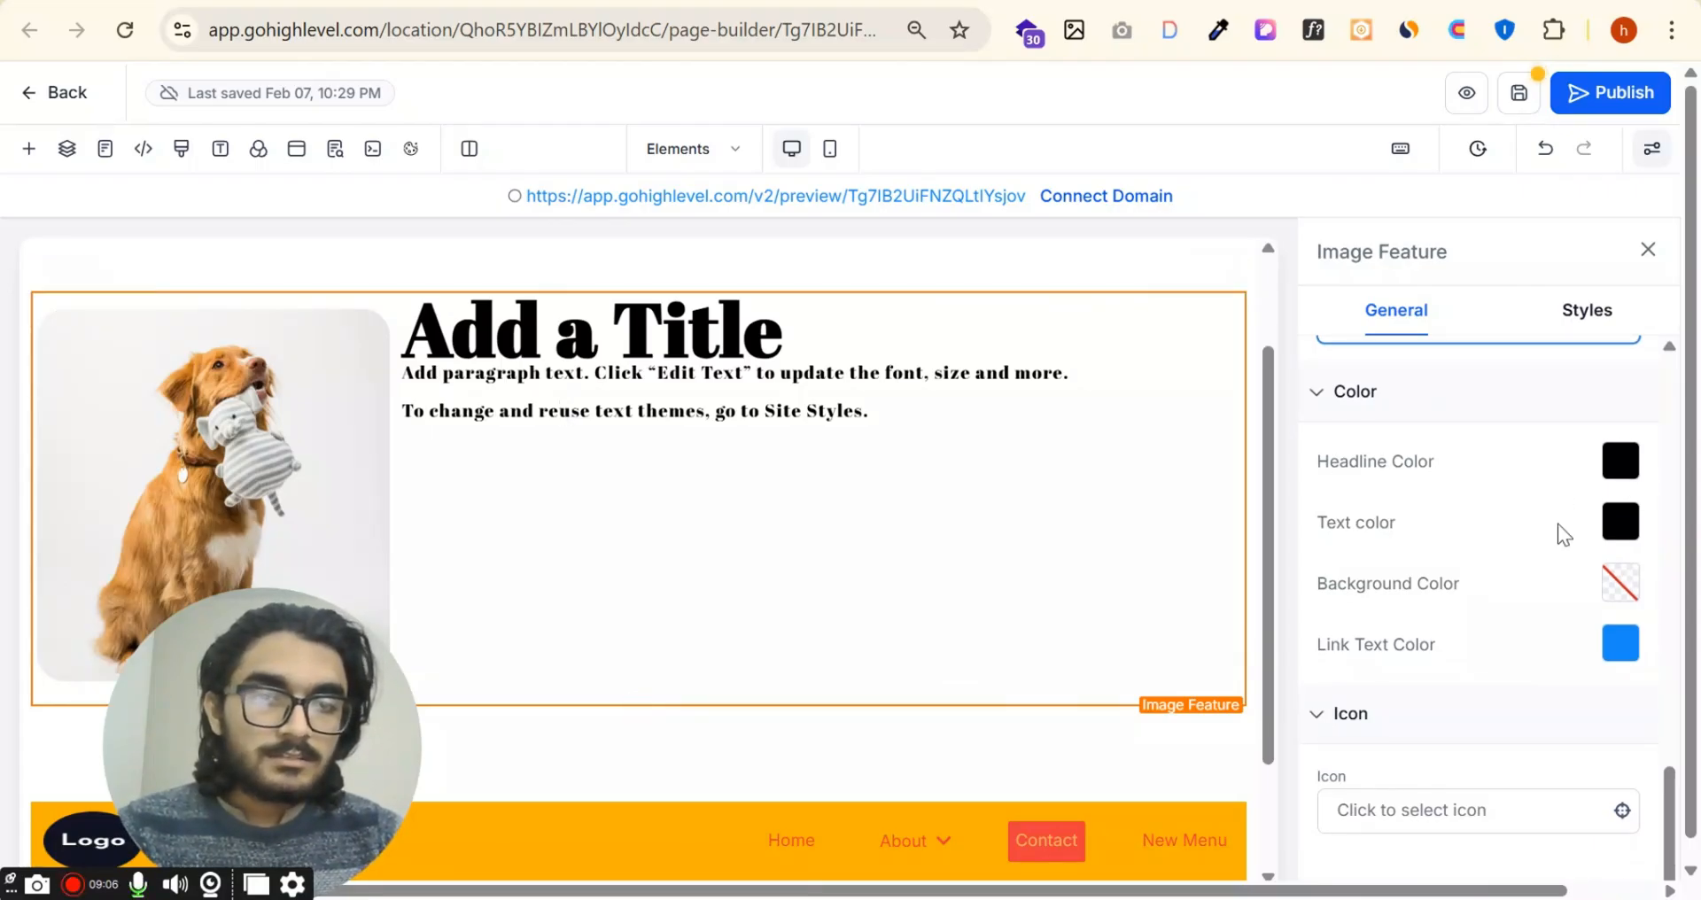
click(1620, 583)
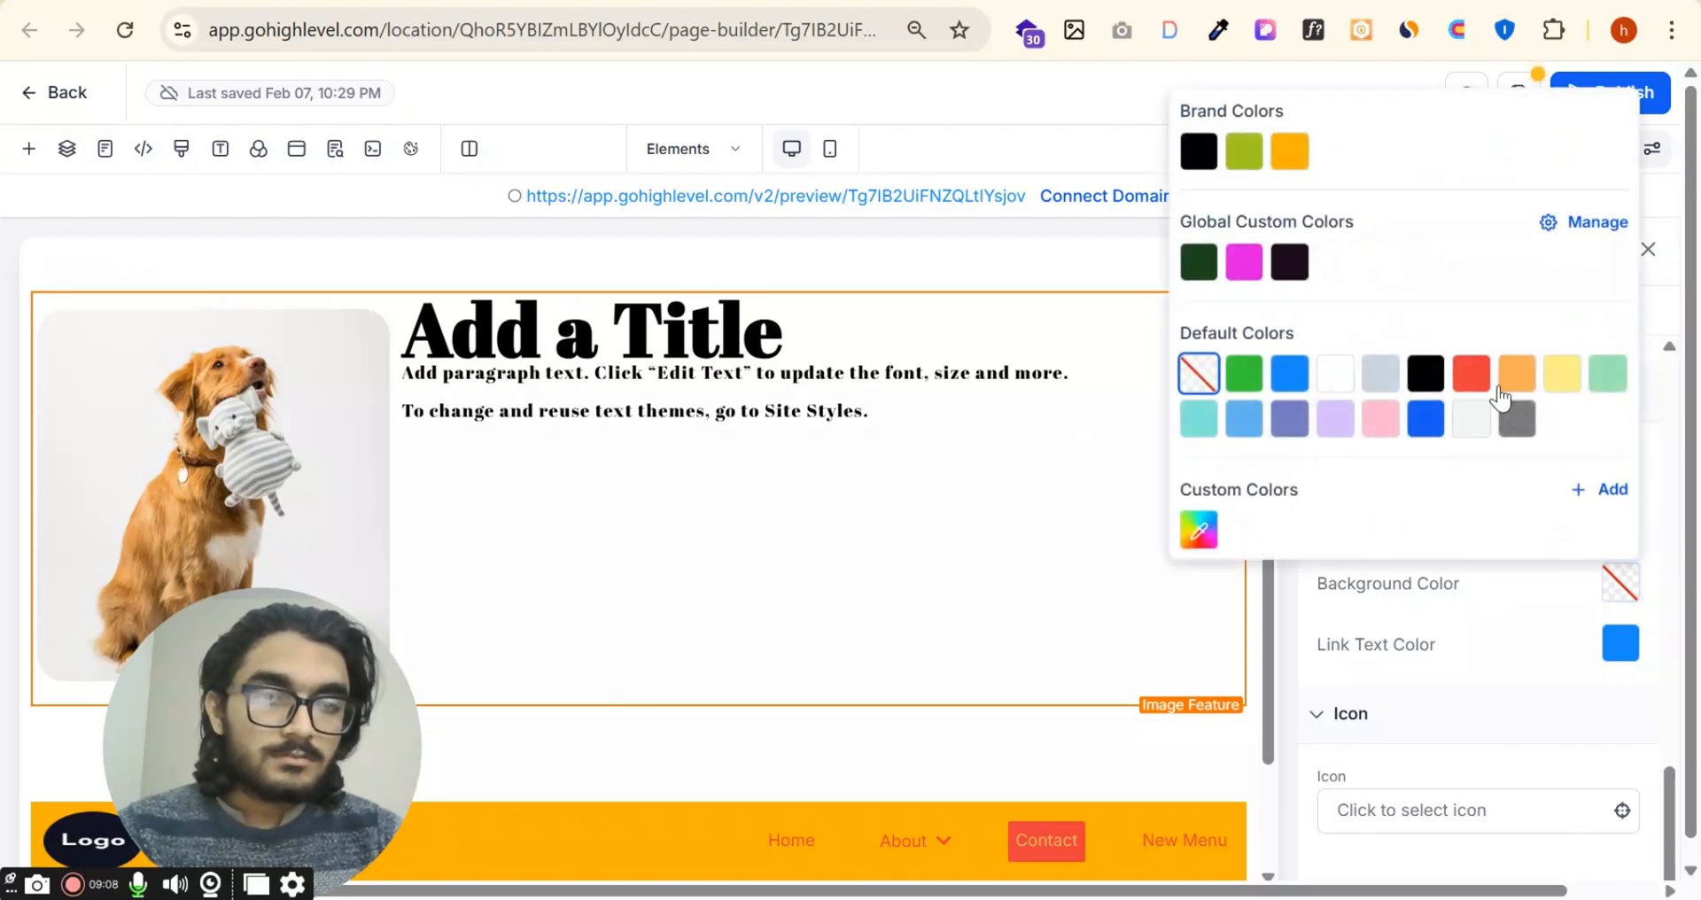
click(1531, 675)
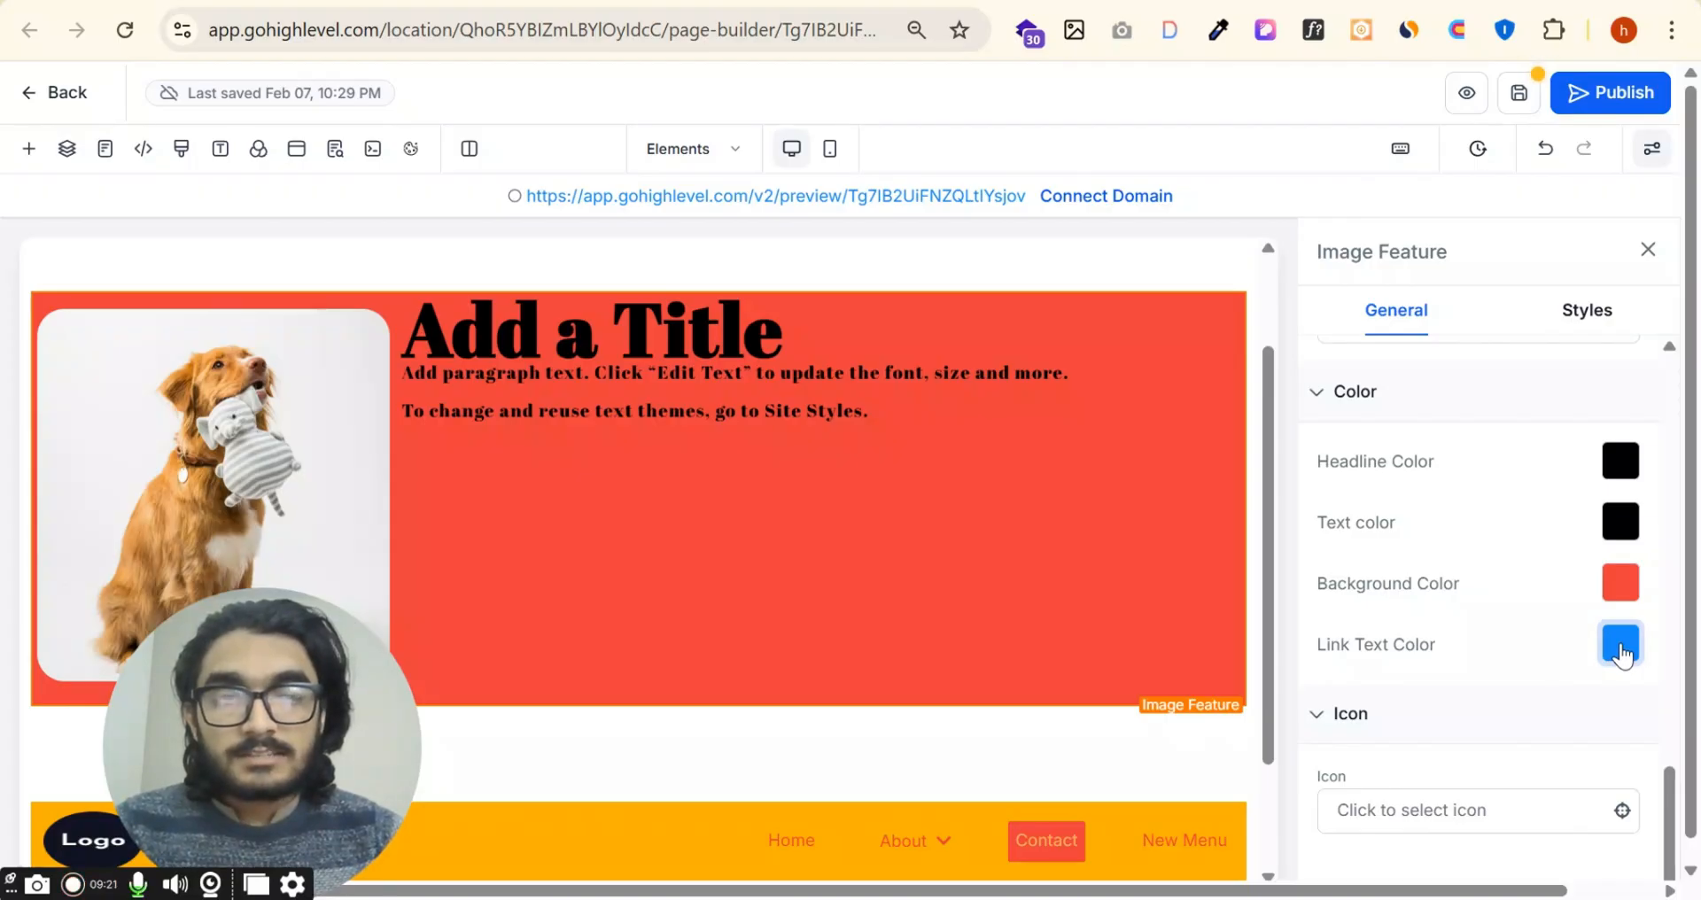
click(1430, 827)
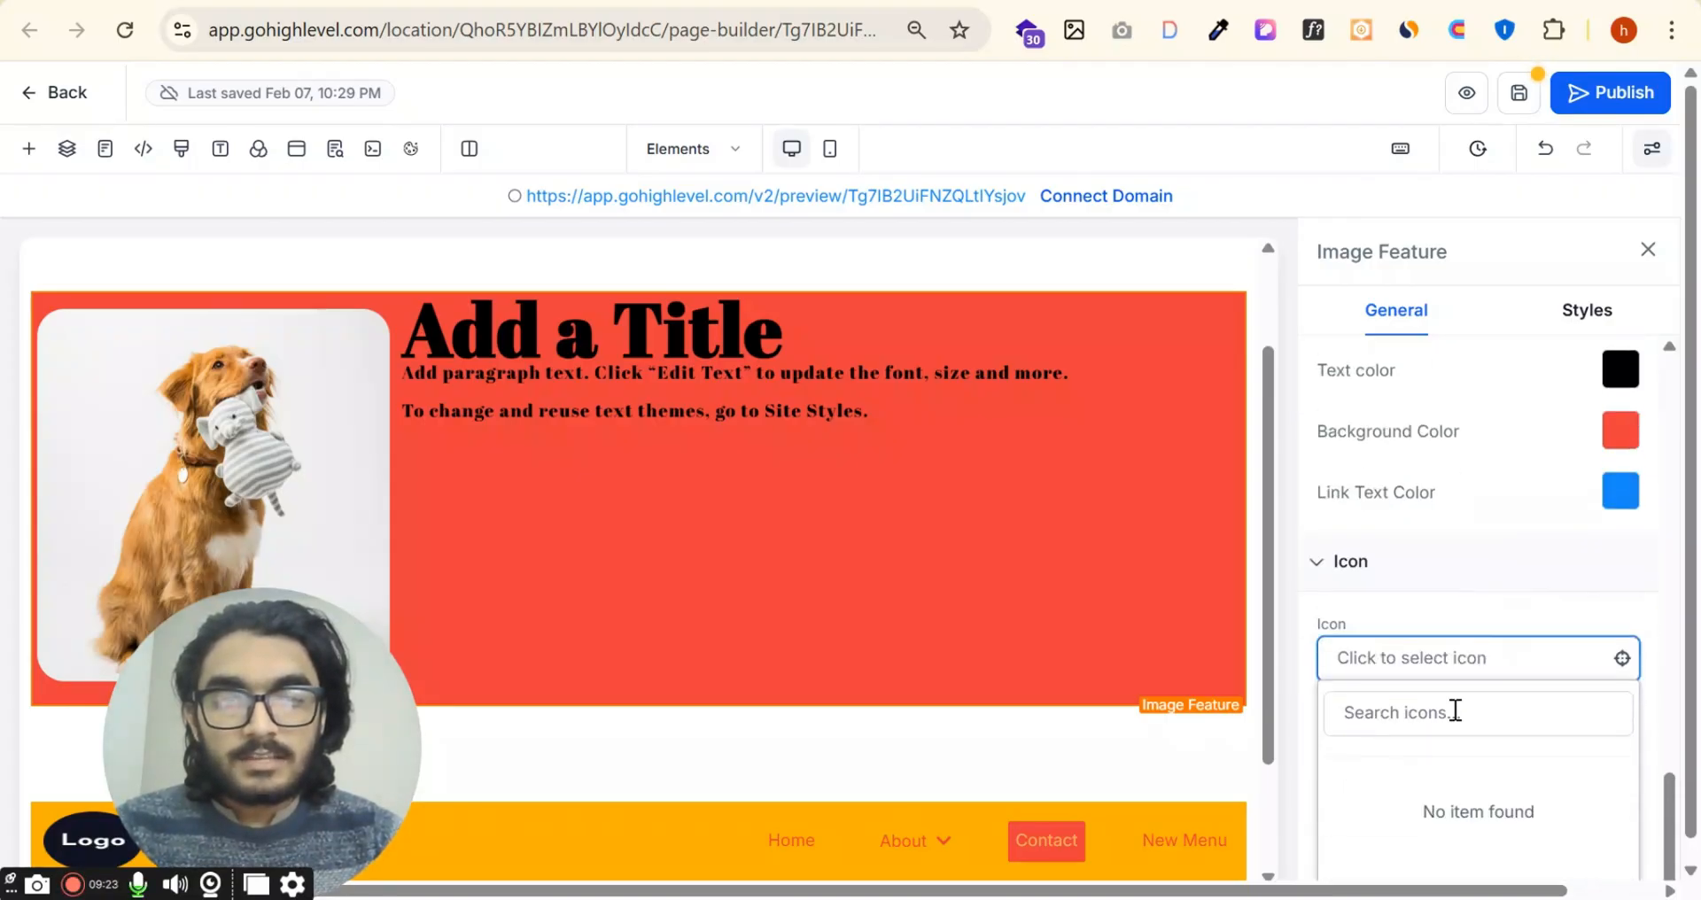
click(1546, 807)
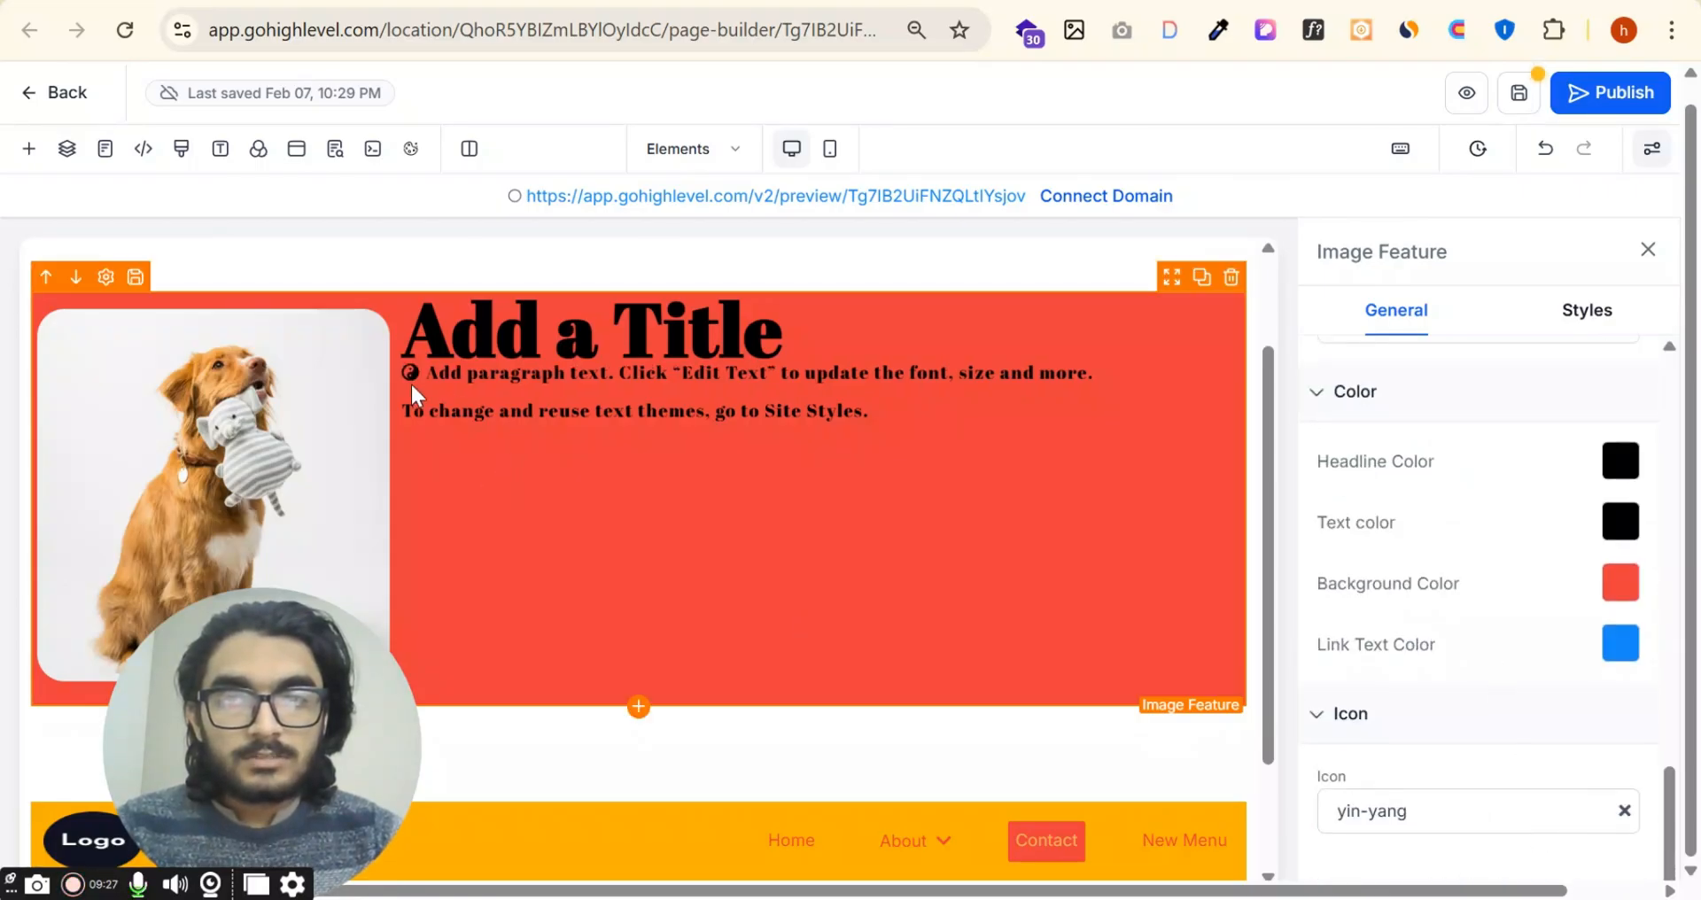
Step: Try the White Thumbnail Border on the feature image, then set its border to Dark Thumbnail Border
click(1589, 312)
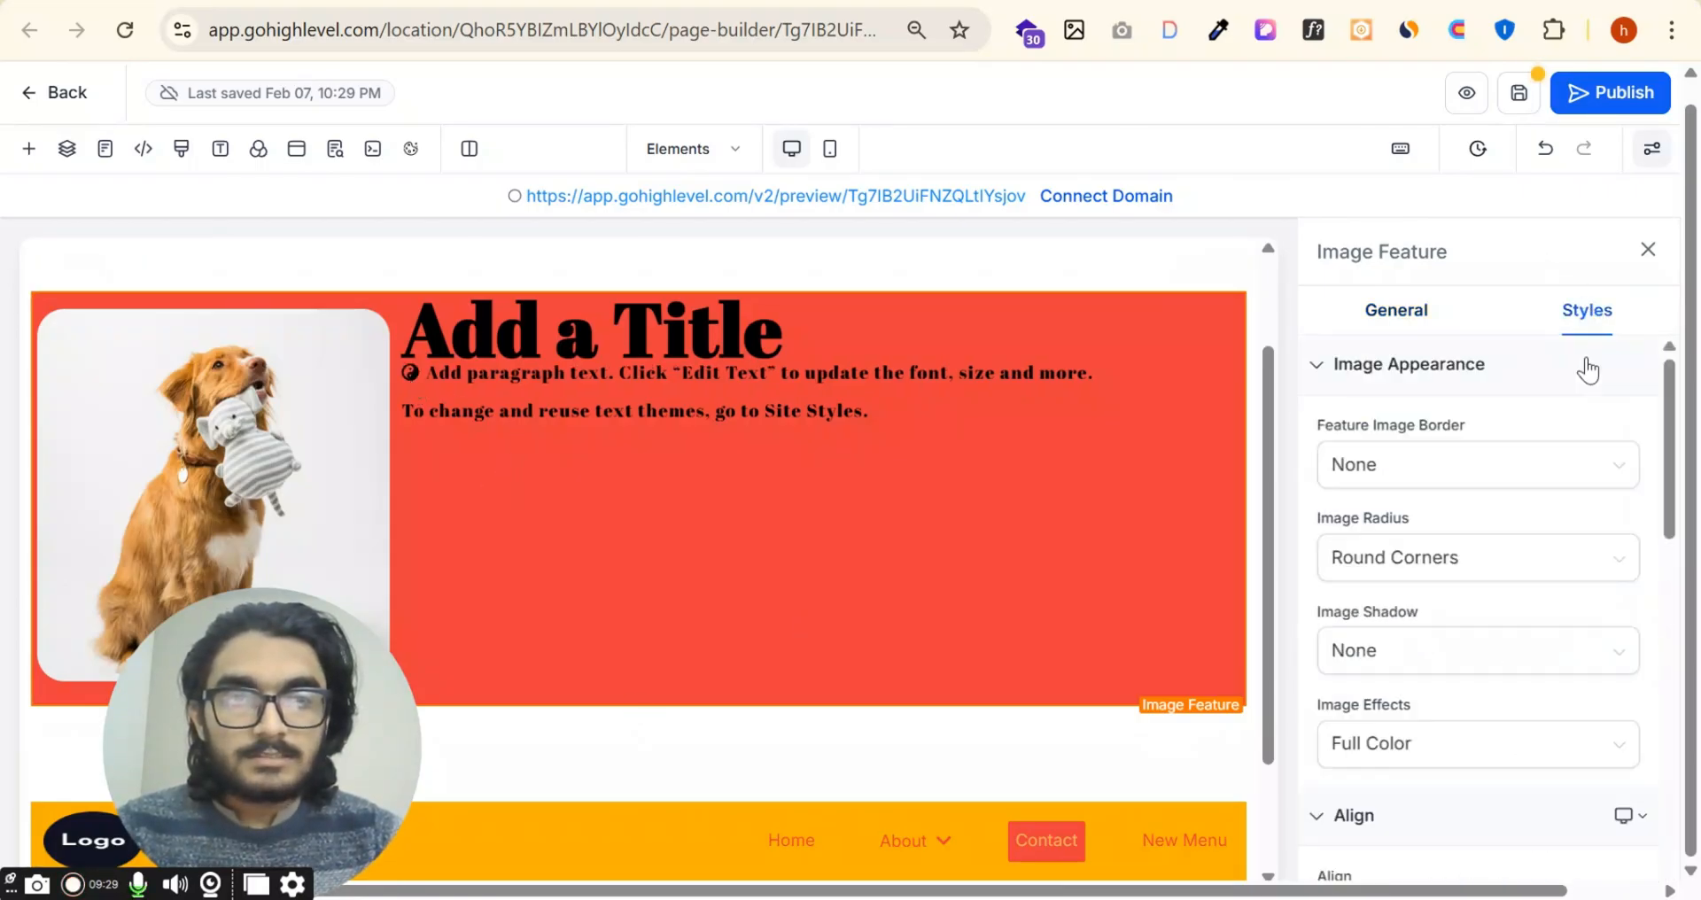
click(1463, 463)
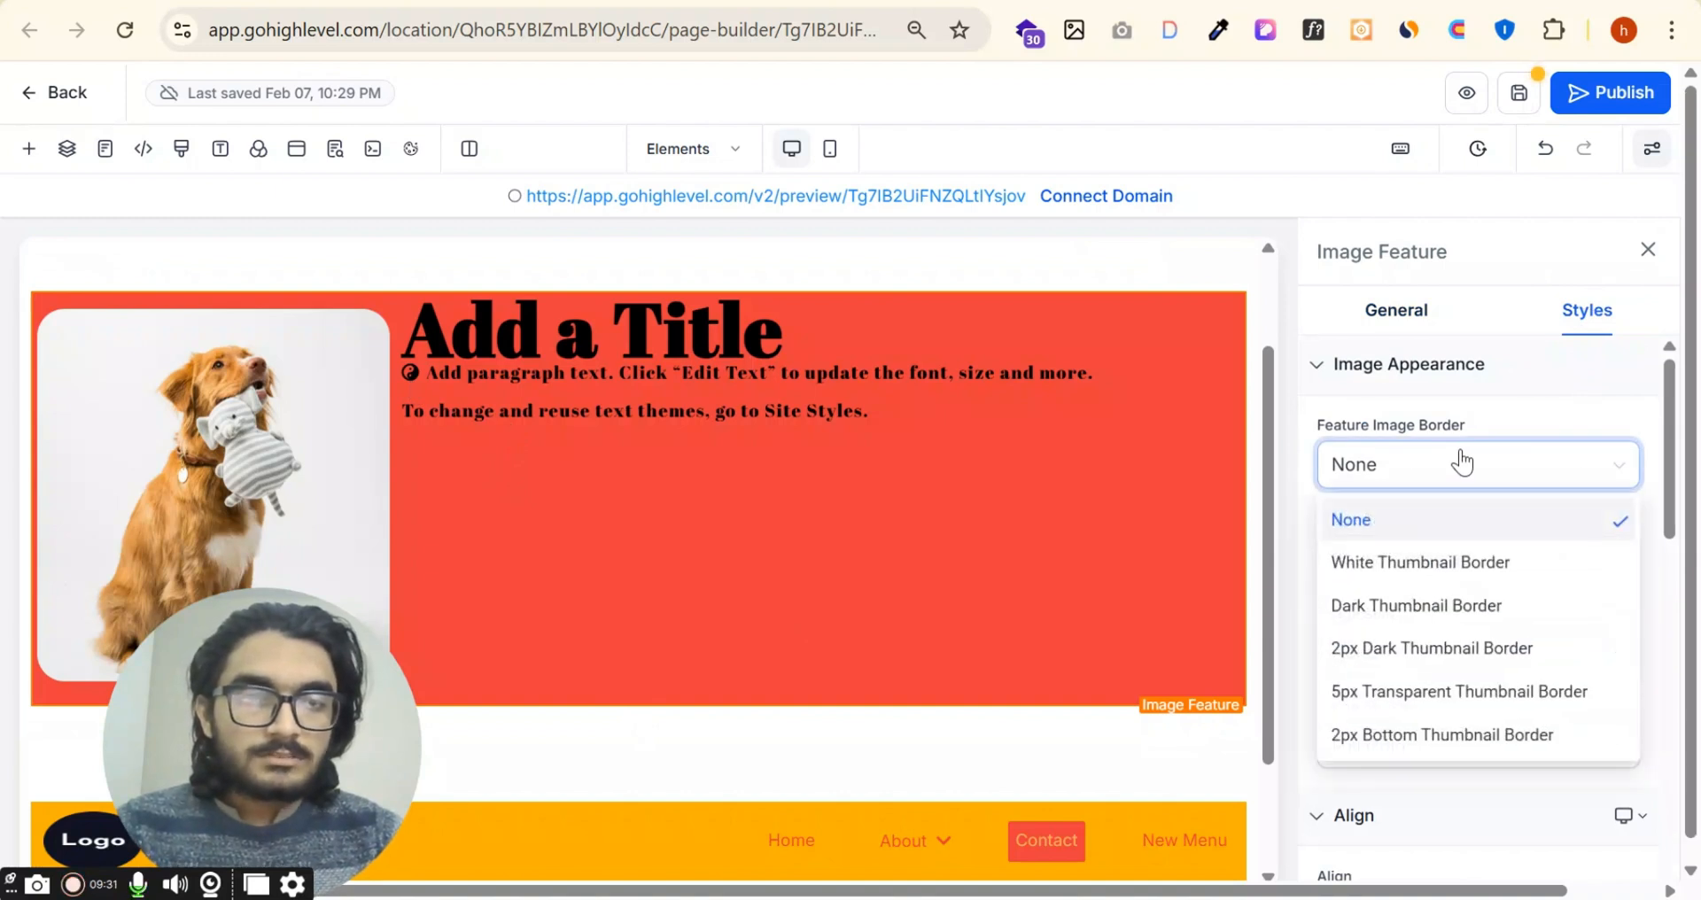
click(1473, 562)
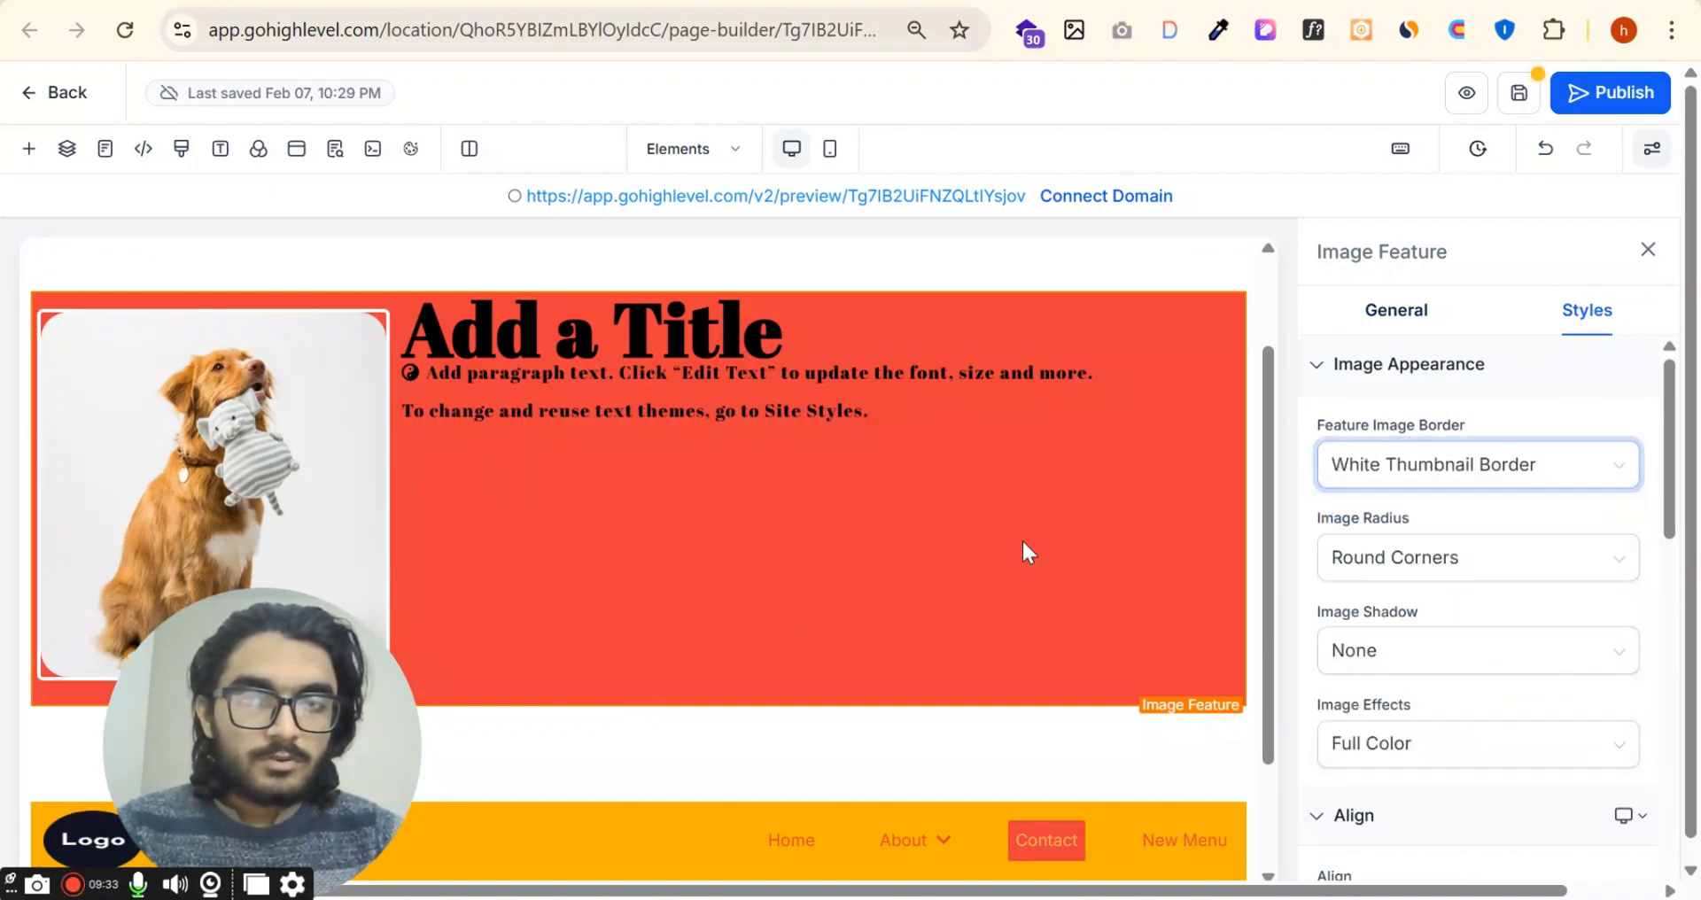
click(1487, 470)
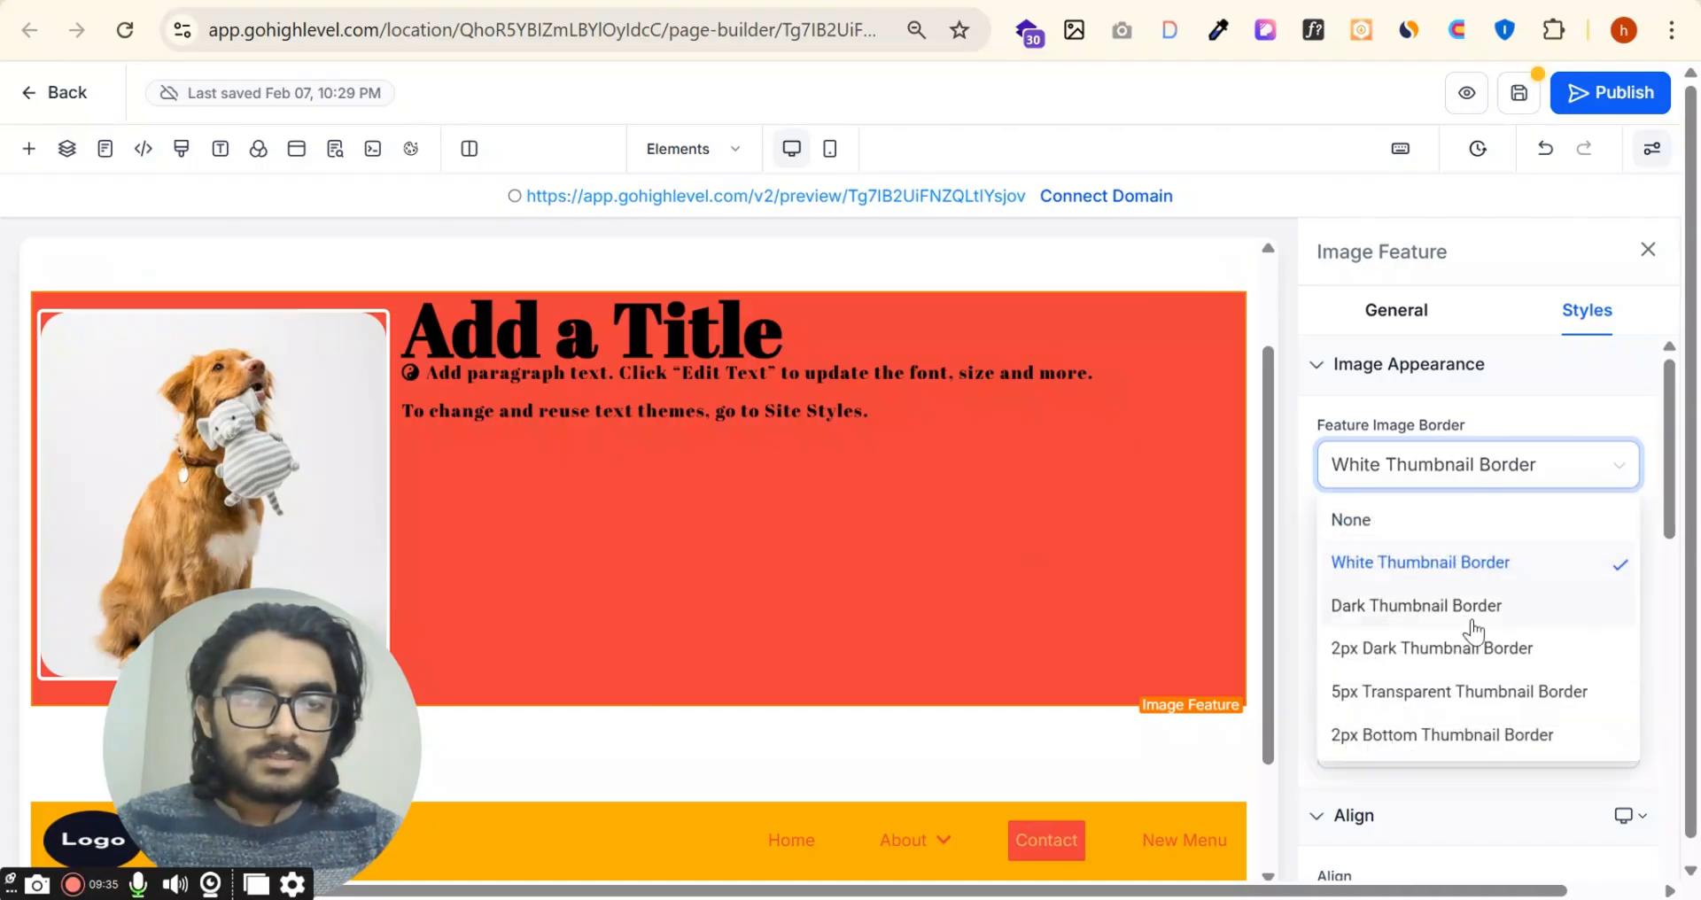
click(1372, 604)
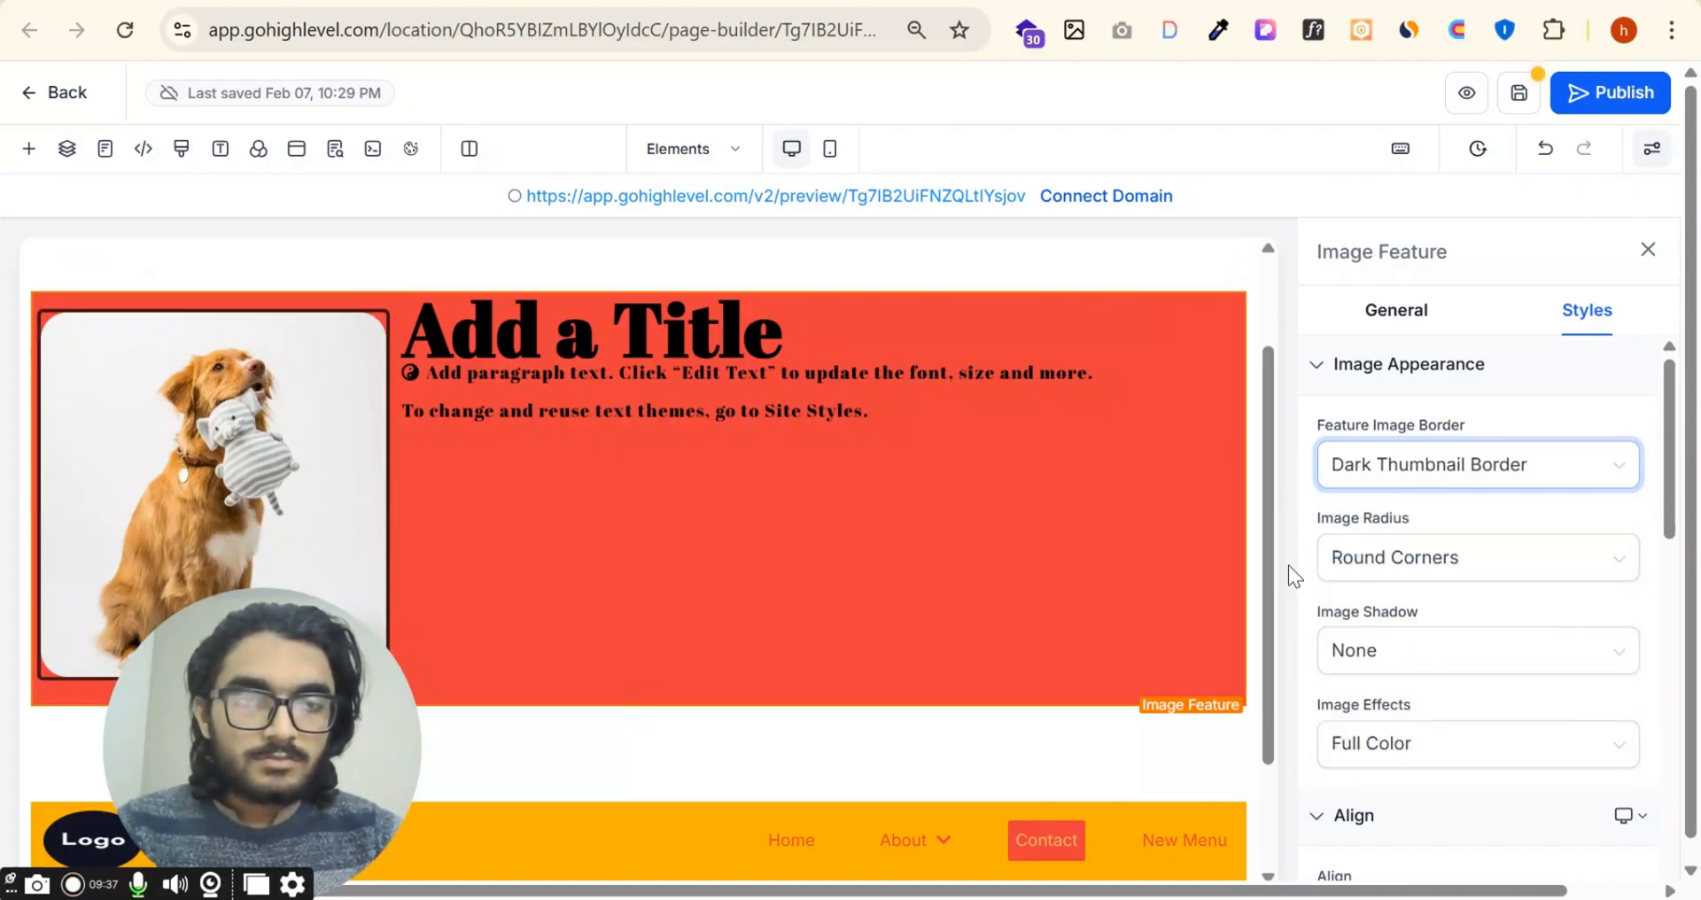
Step: Try the feature image with no corner radius, then set its image radius to Circle
click(1553, 573)
click(1427, 621)
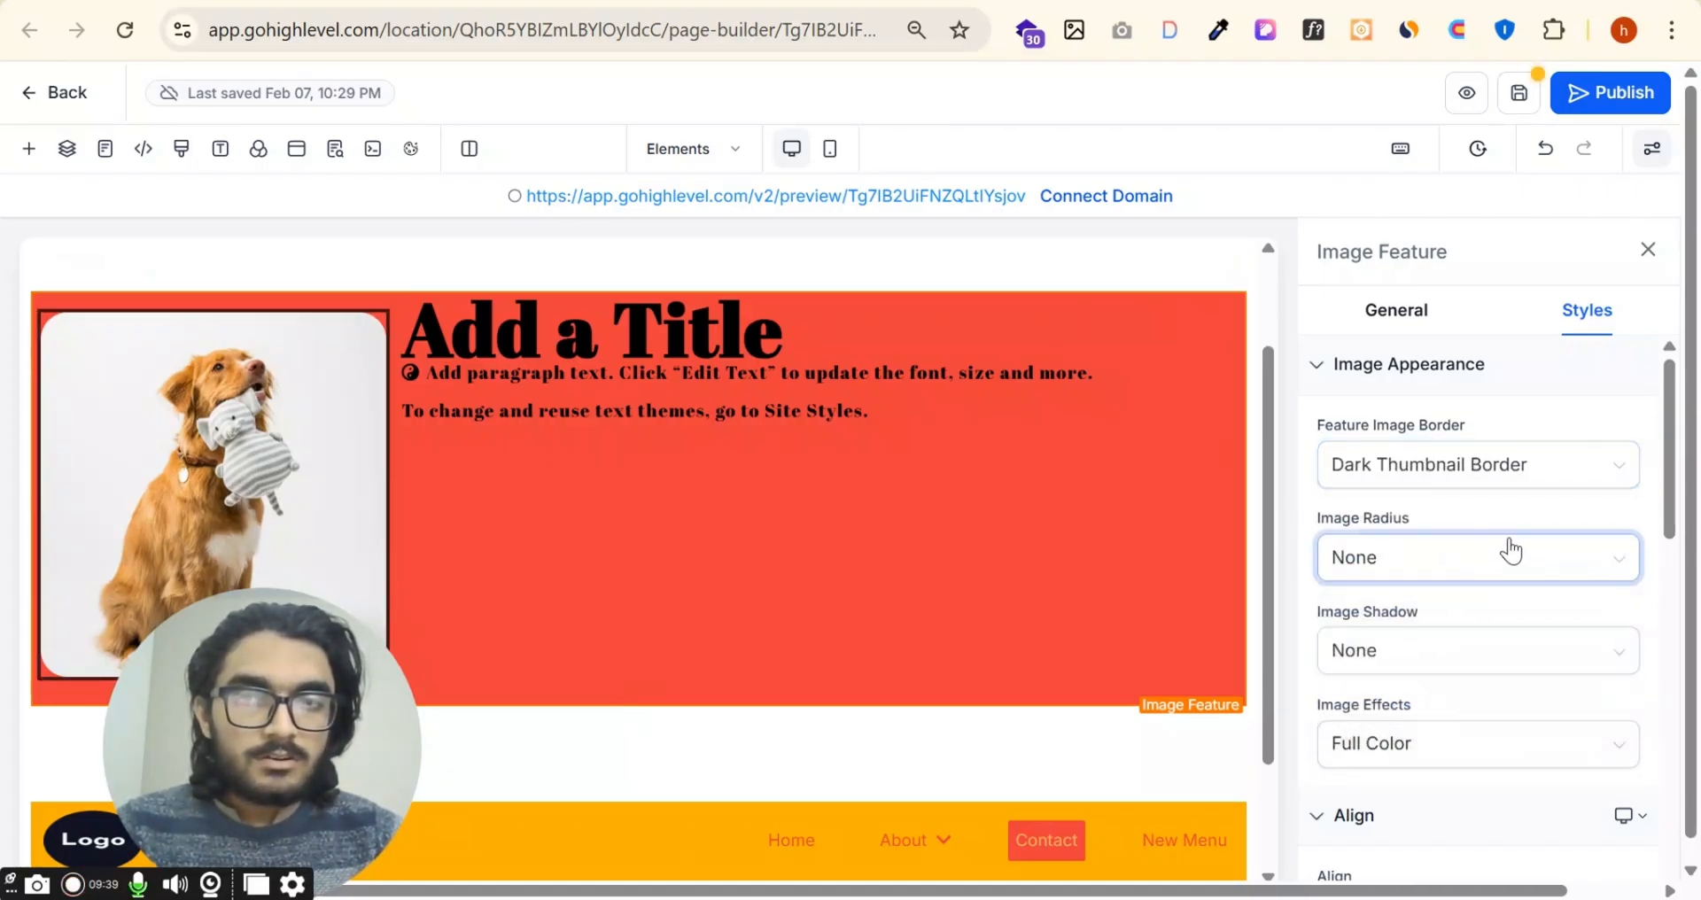
click(1508, 553)
click(1447, 656)
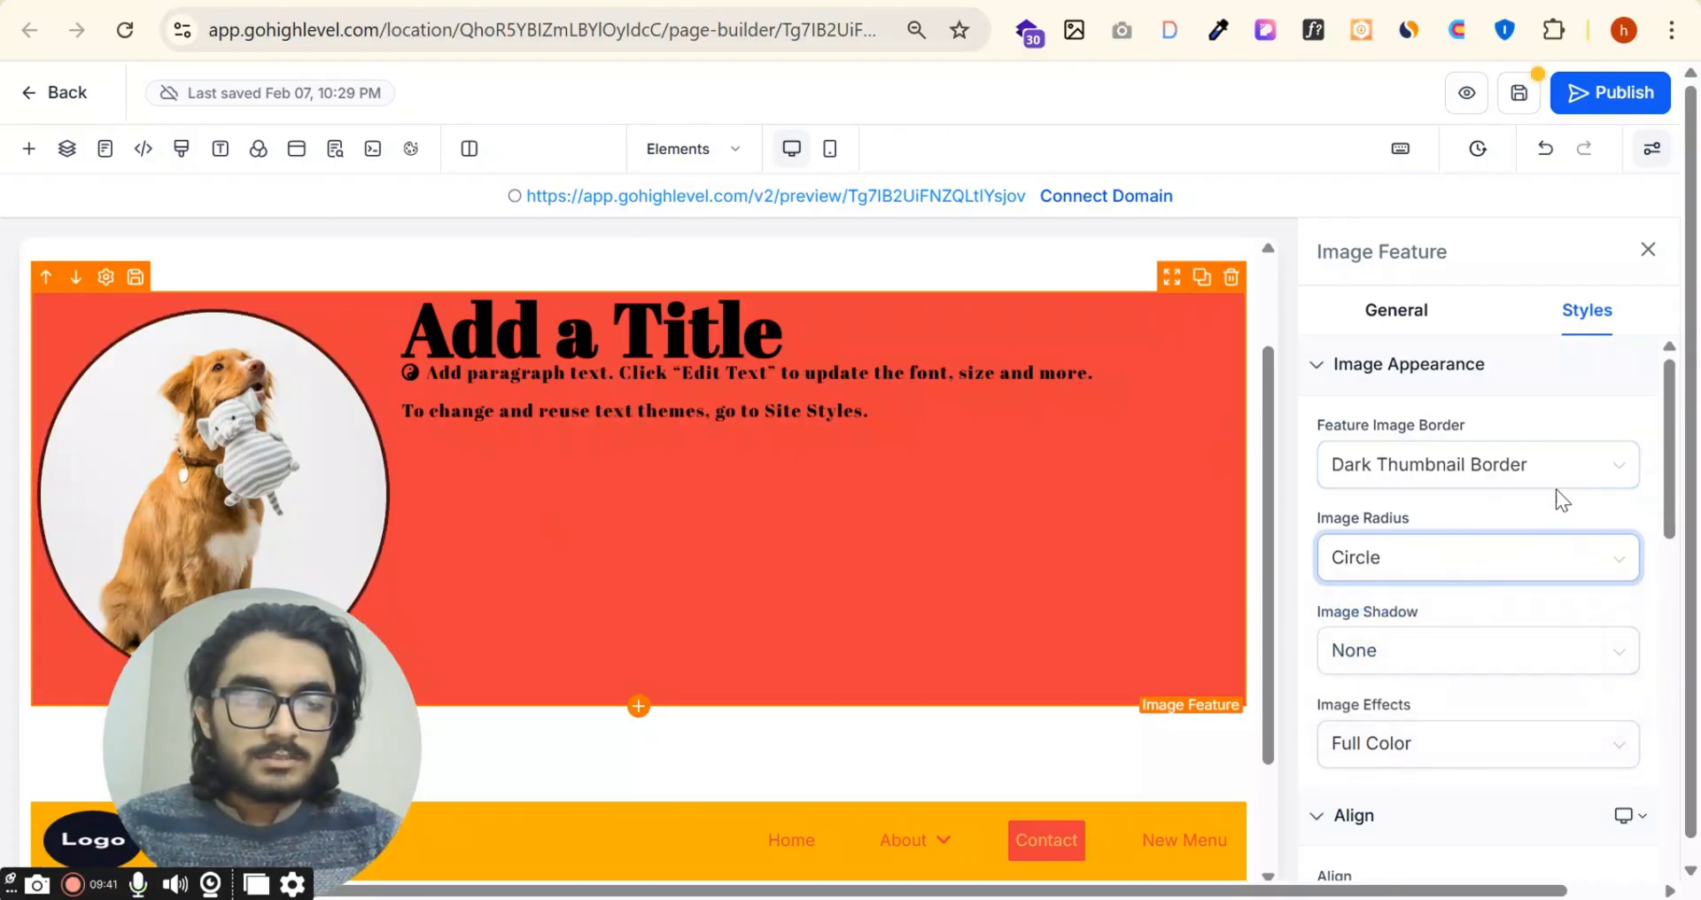
Step: Try the Dark Shadow on the feature image, then set its image shadow to Full Shadow
scroll(1560, 496, down, 3)
click(1470, 394)
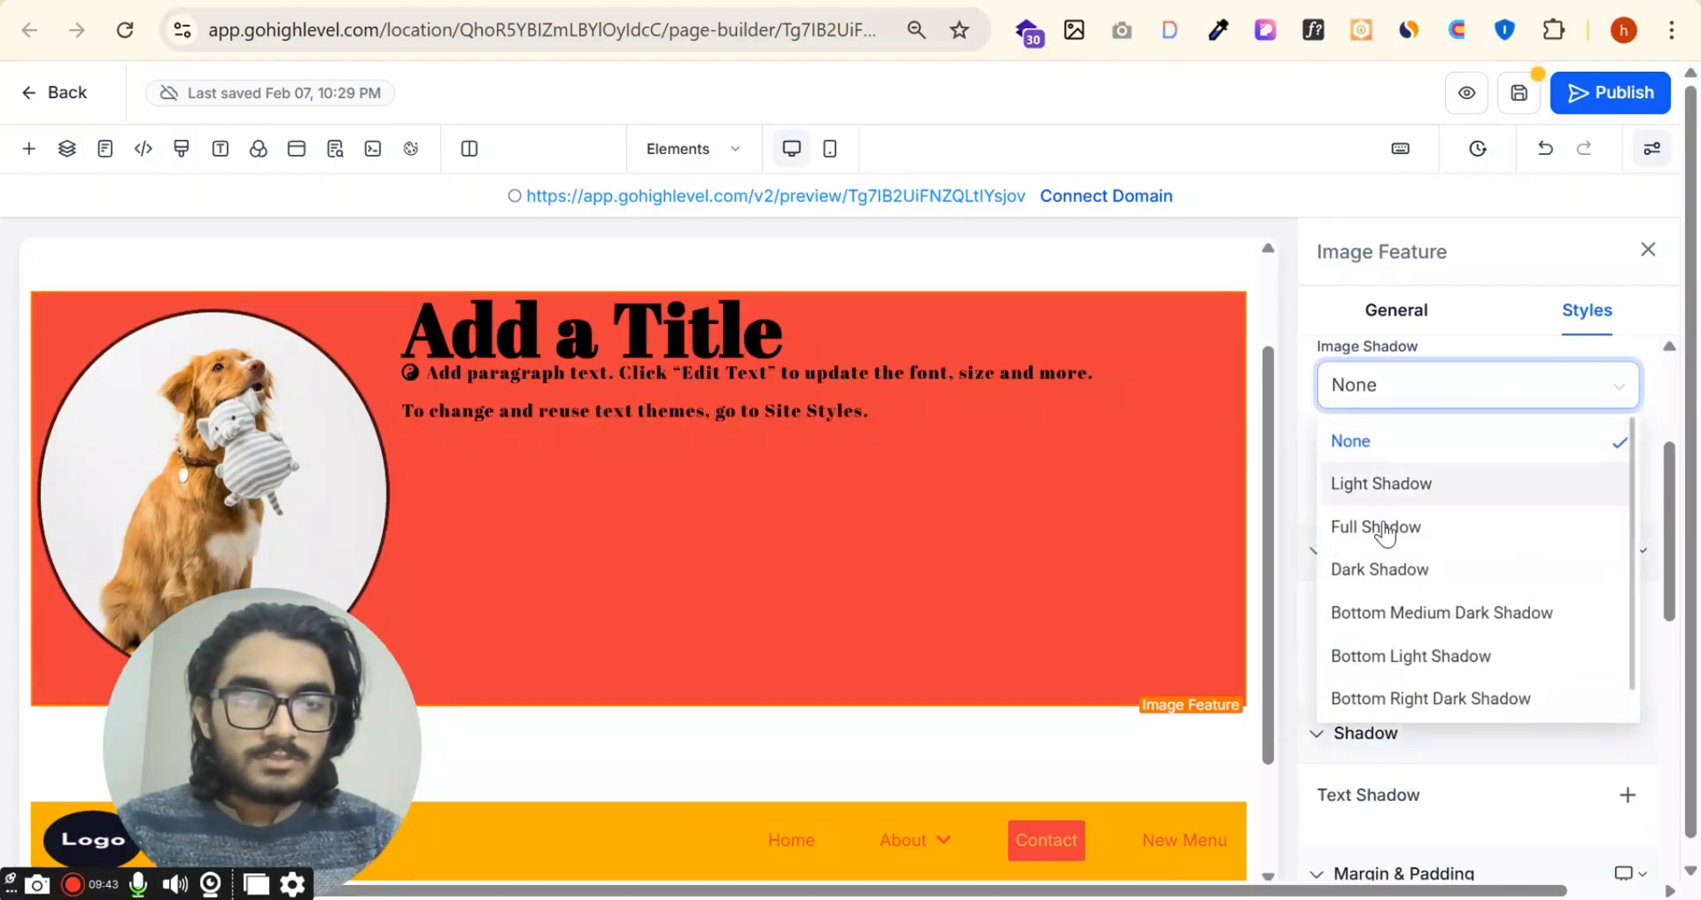
click(1391, 569)
click(1435, 390)
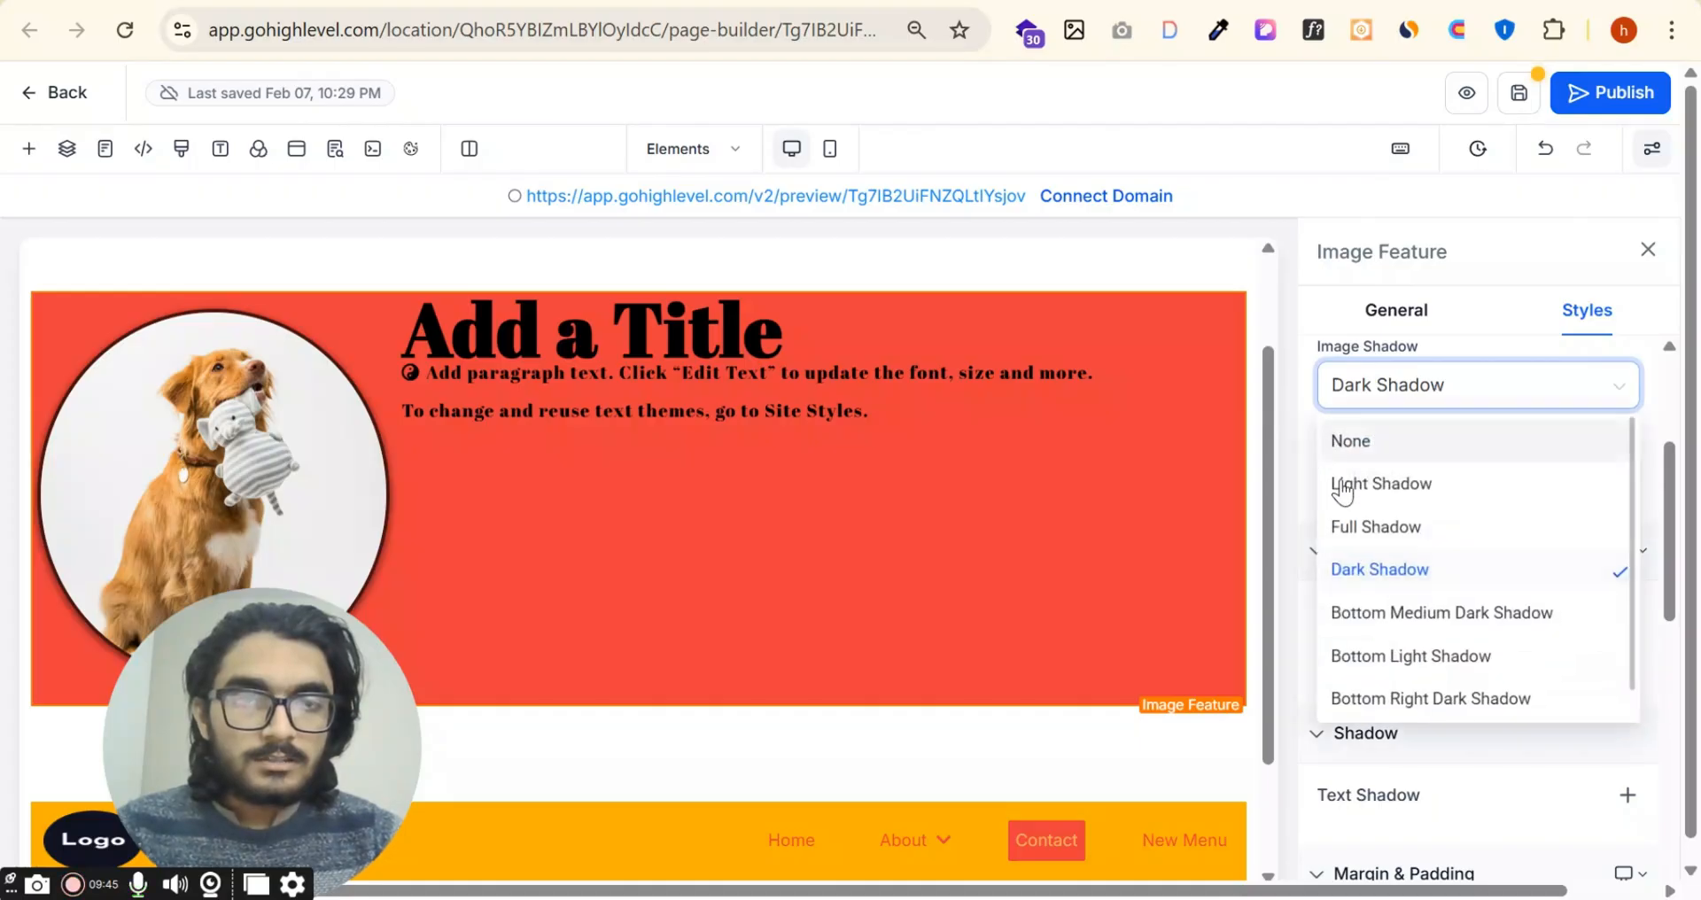
click(1379, 527)
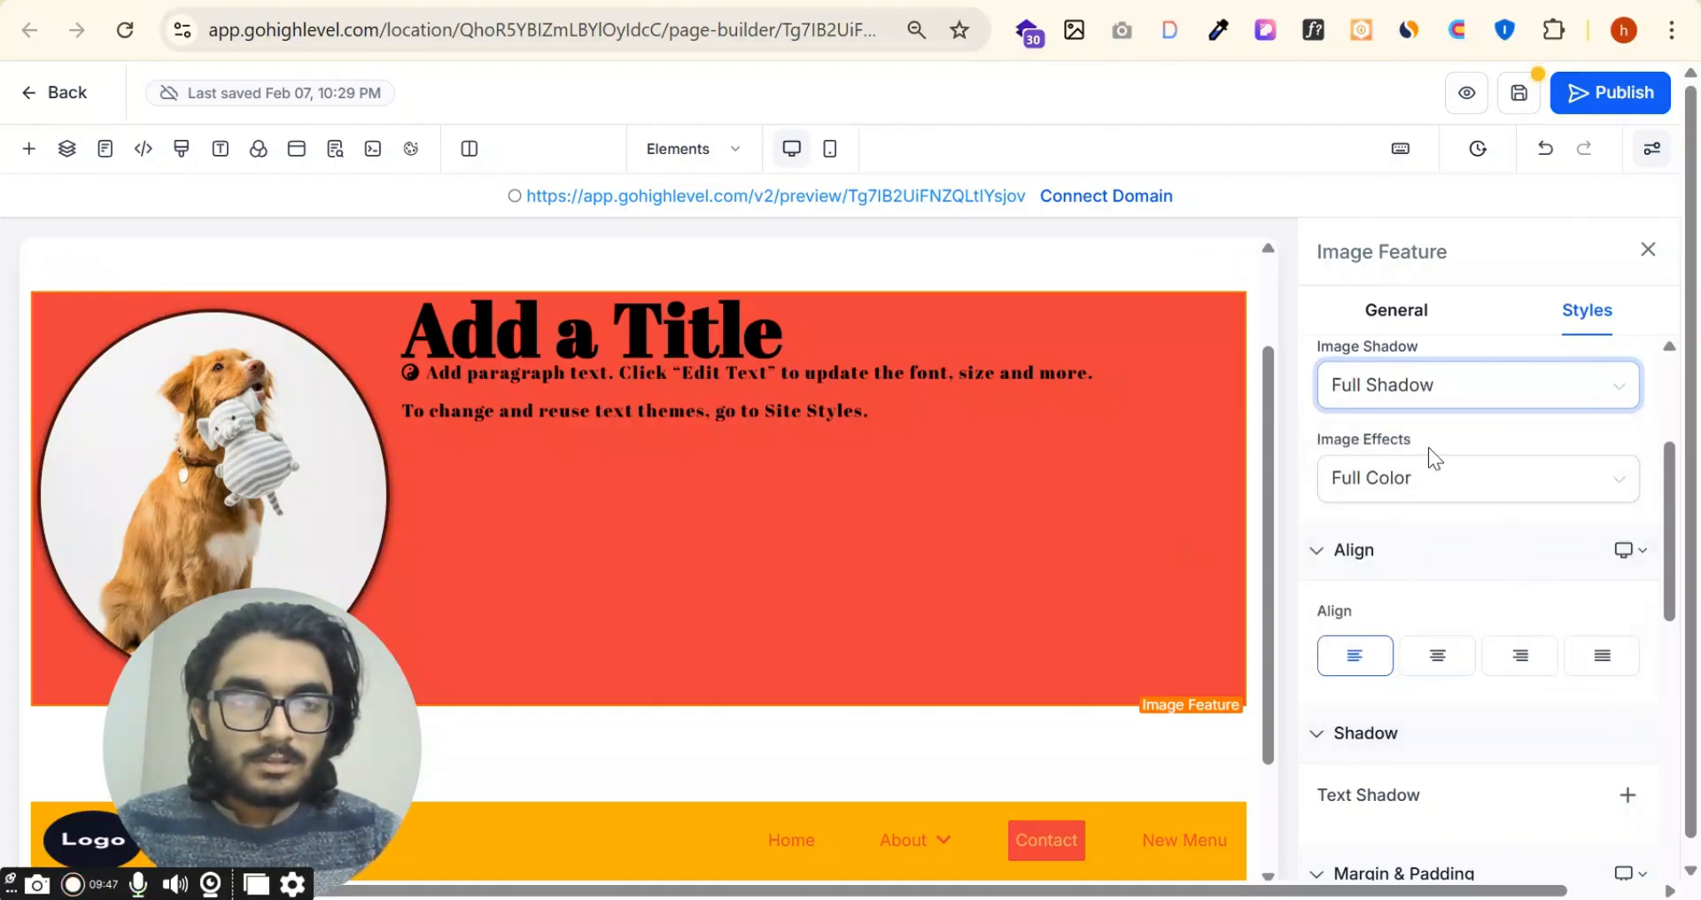
Step: Try the Black & White effect on the feature image, then return it to Full Color
click(1441, 474)
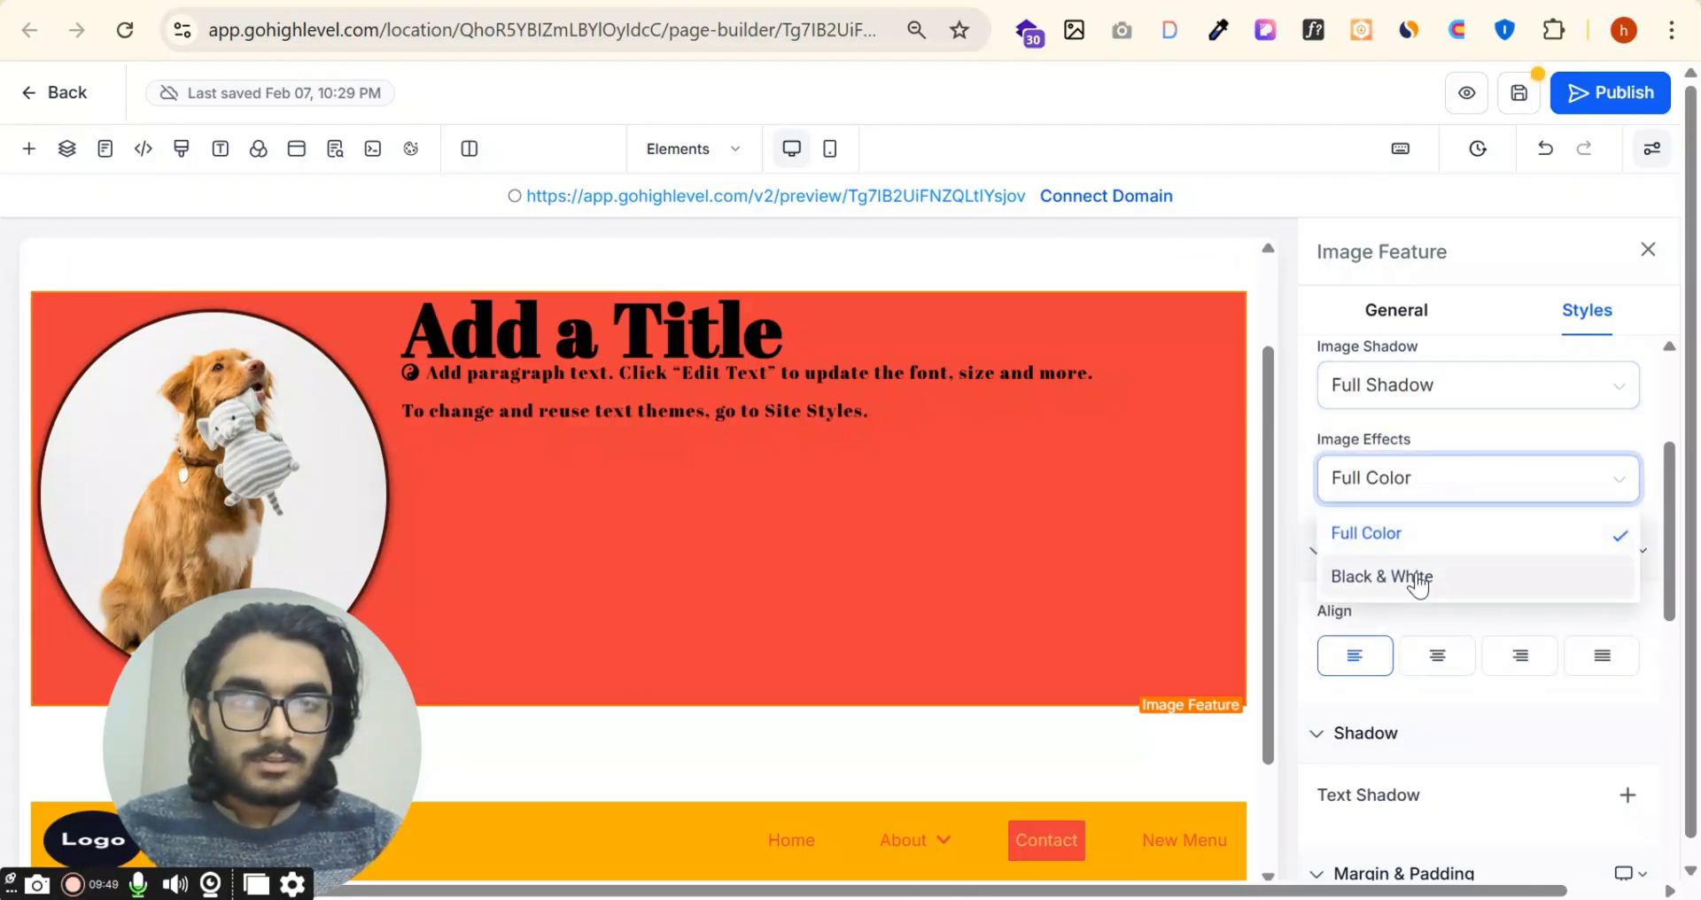
click(1413, 578)
click(1442, 480)
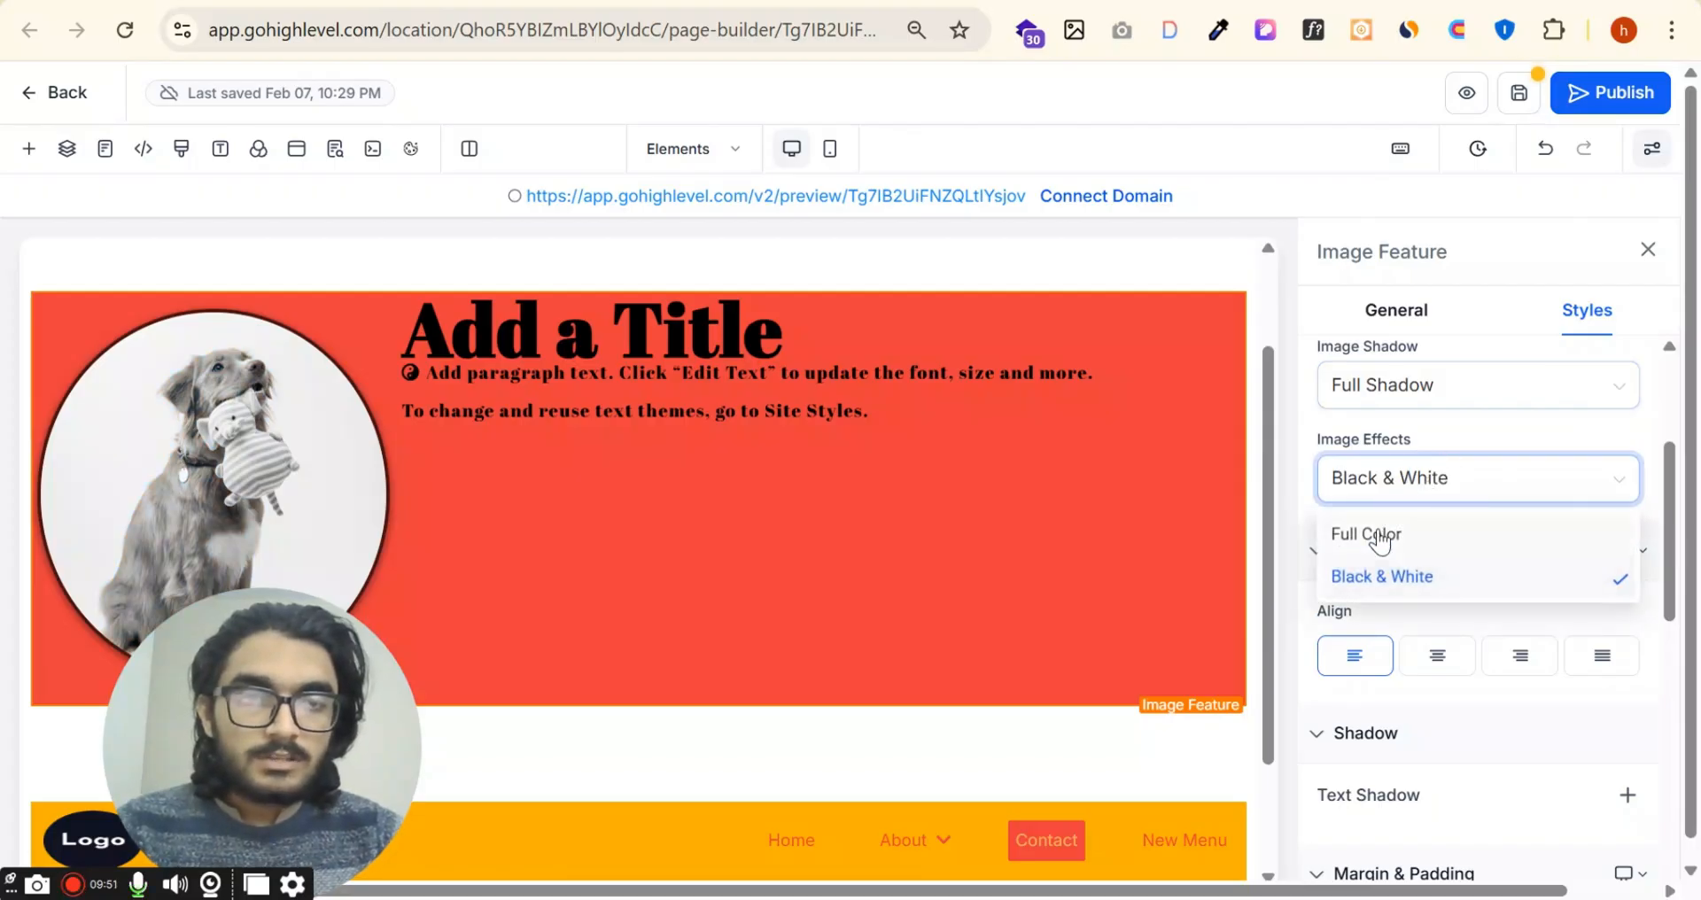
click(1383, 532)
Step: Try center and right alignment on the Image Feature's text, then align it left again
click(1439, 660)
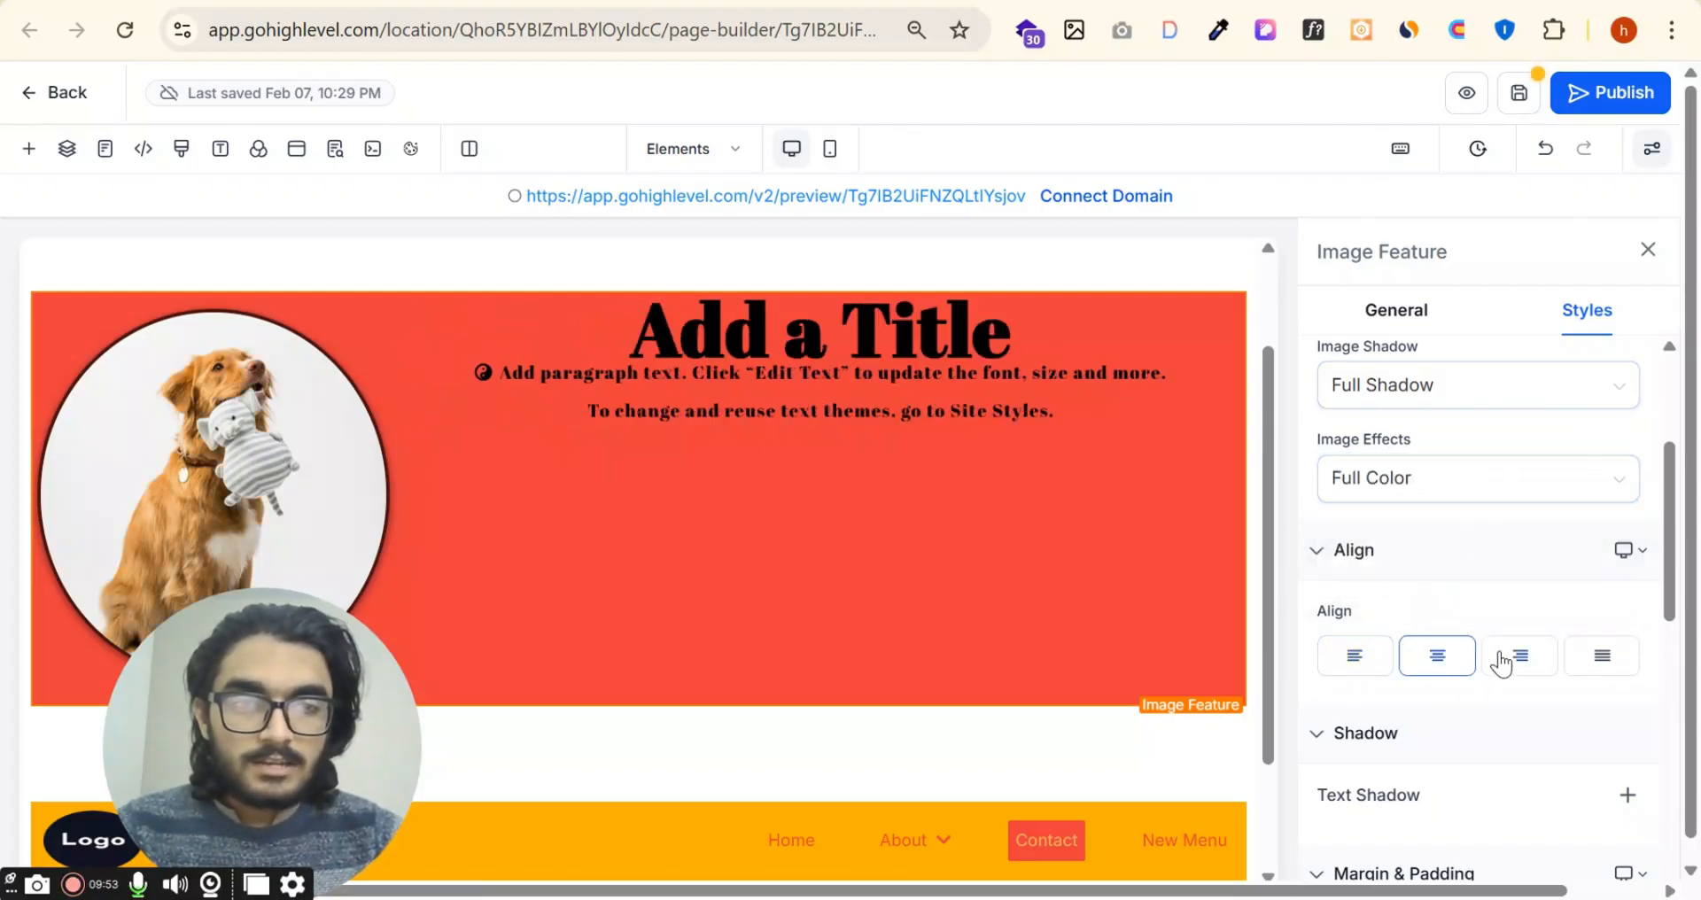
click(1504, 661)
click(1342, 675)
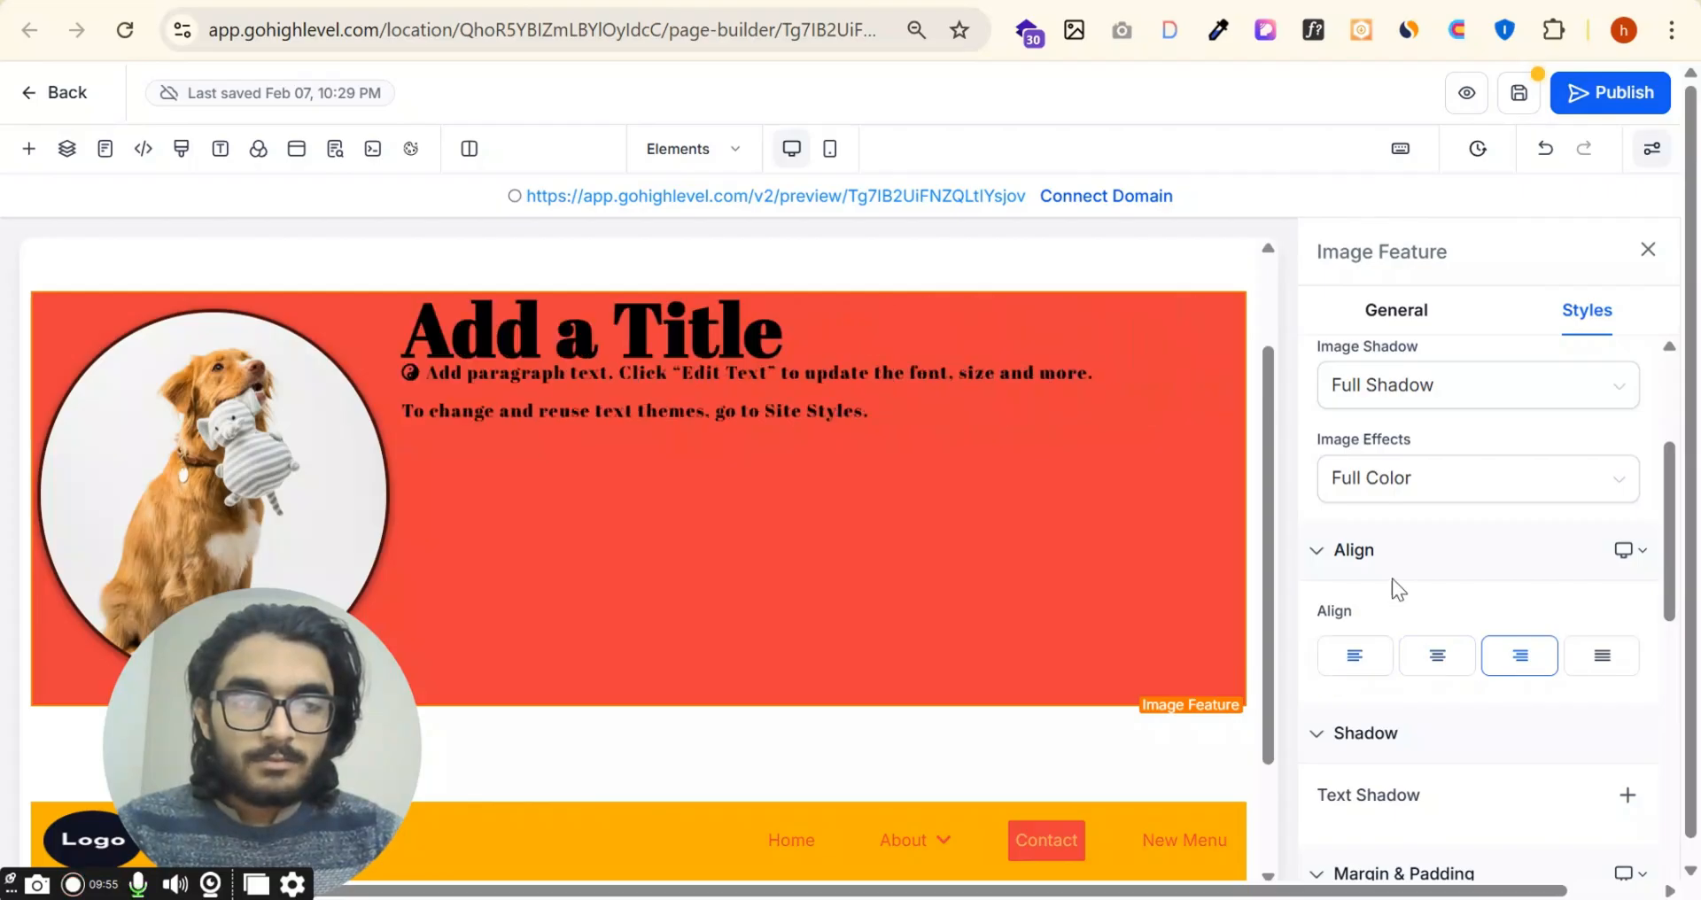
Step: Add an outer text shadow to the Image Feature and set its blur to 12 px
scroll(1391, 578, down, 3)
click(1627, 531)
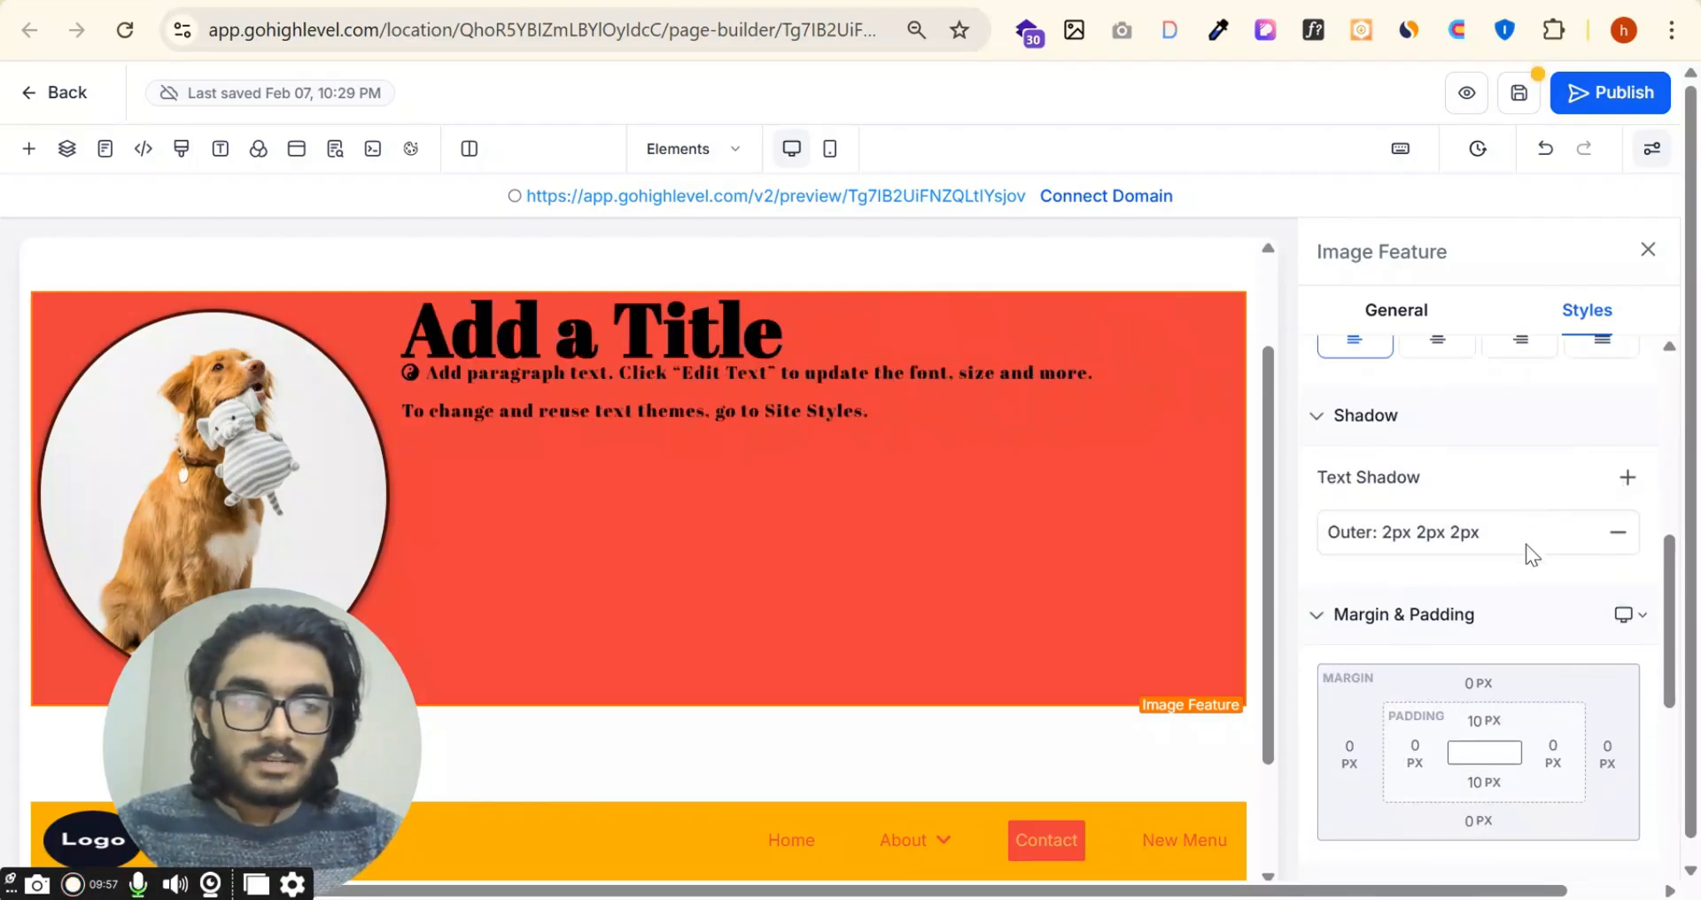
scroll(1506, 470, down, 3)
scroll(1492, 395, up, 2)
click(1473, 454)
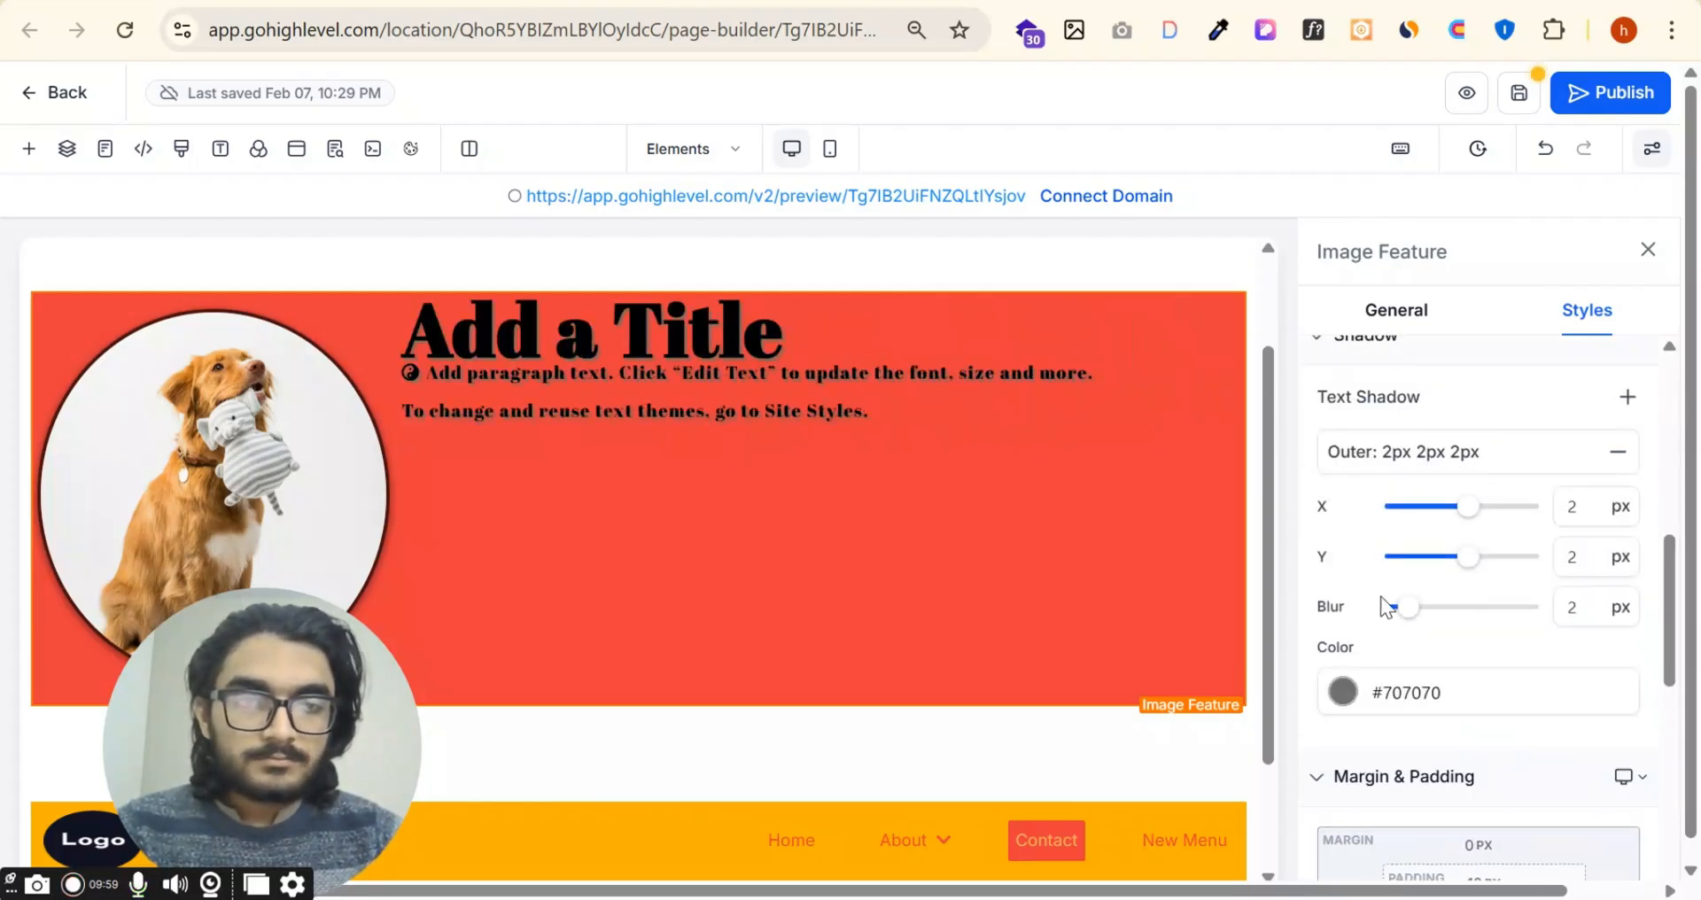
click(1475, 607)
Step: Change the Image Feature's text shadow color to white, #FFFFFFFF
click(1361, 695)
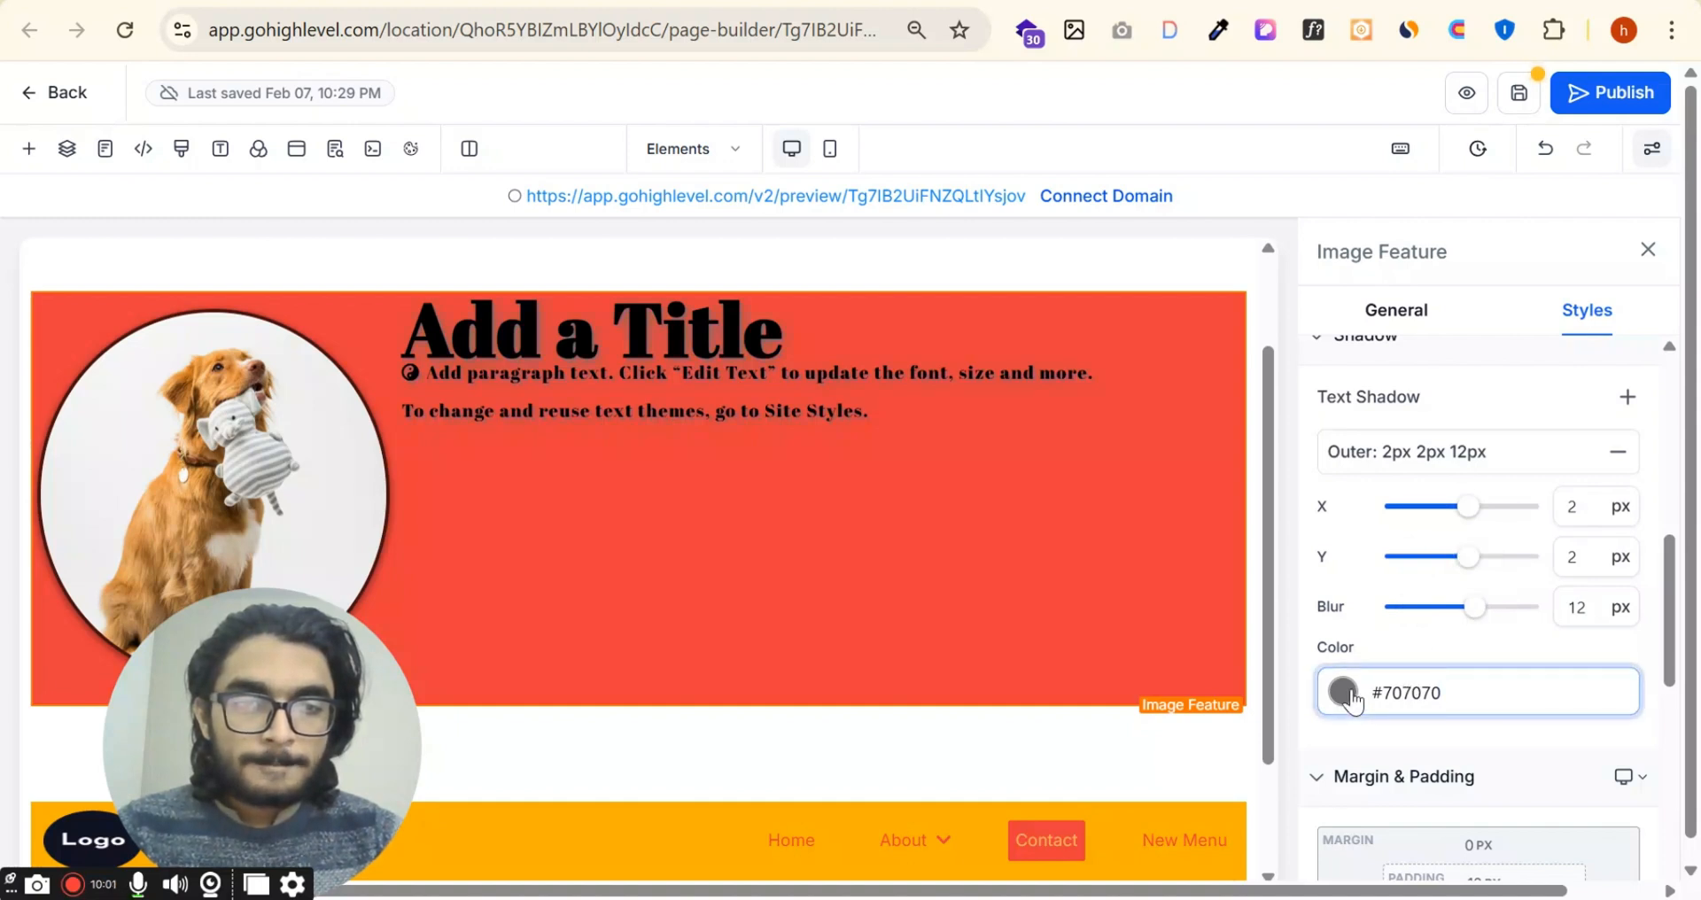
click(1343, 691)
click(1241, 456)
click(1206, 347)
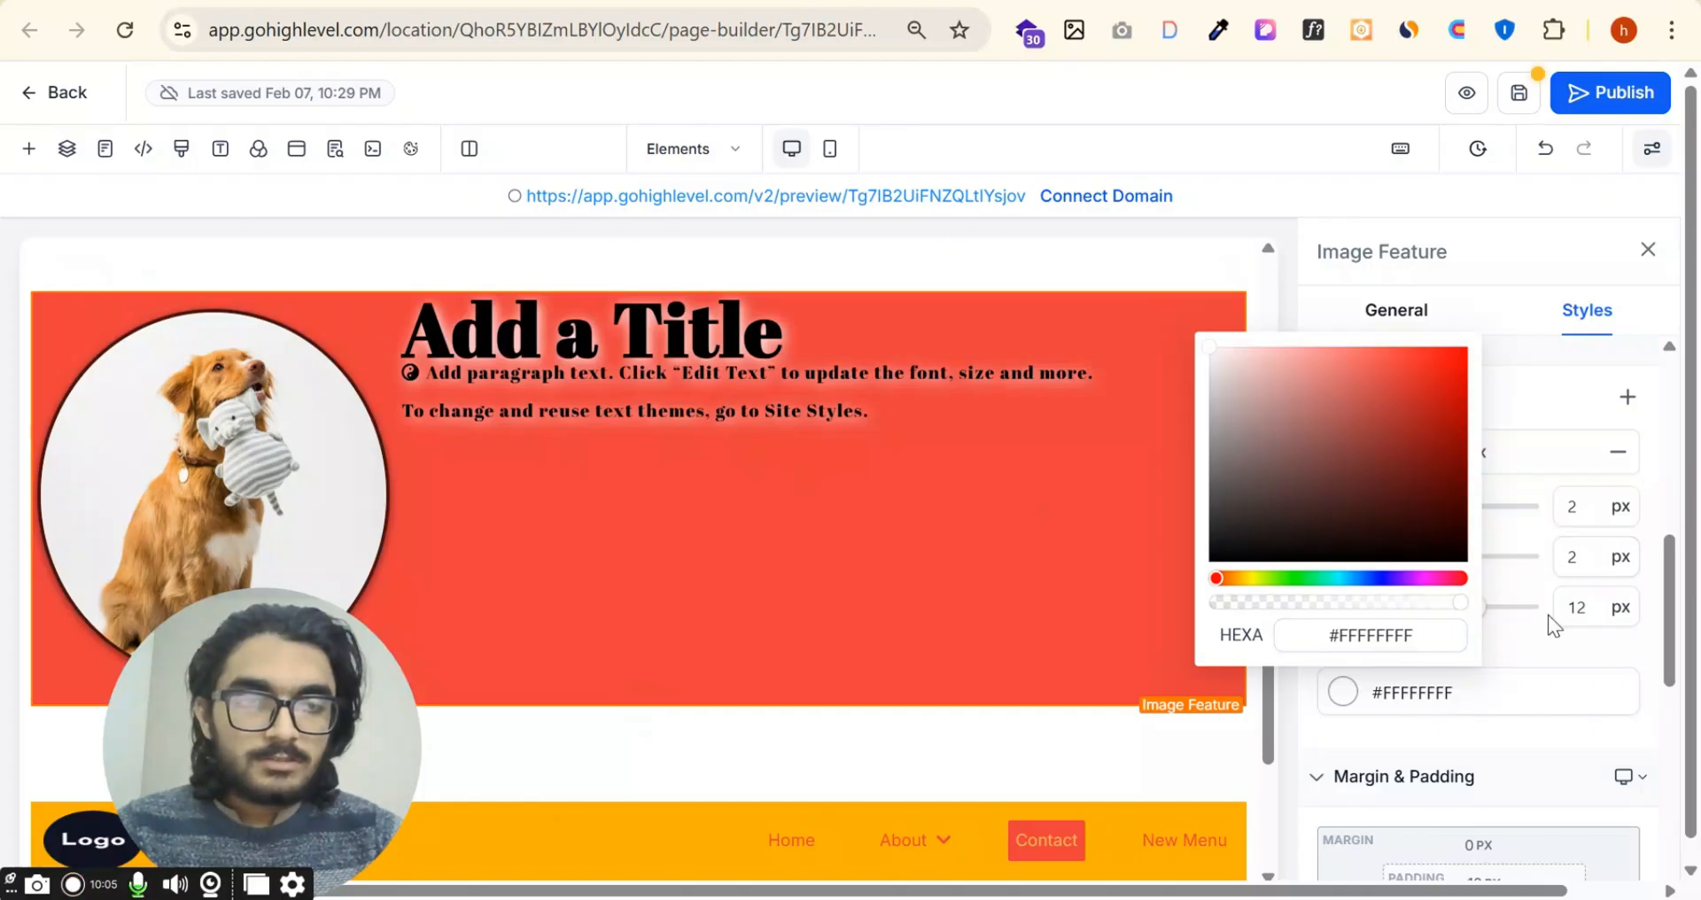
Step: Set the Image Feature's top padding to 20 px
scroll(1518, 620, down, 5)
click(1484, 484)
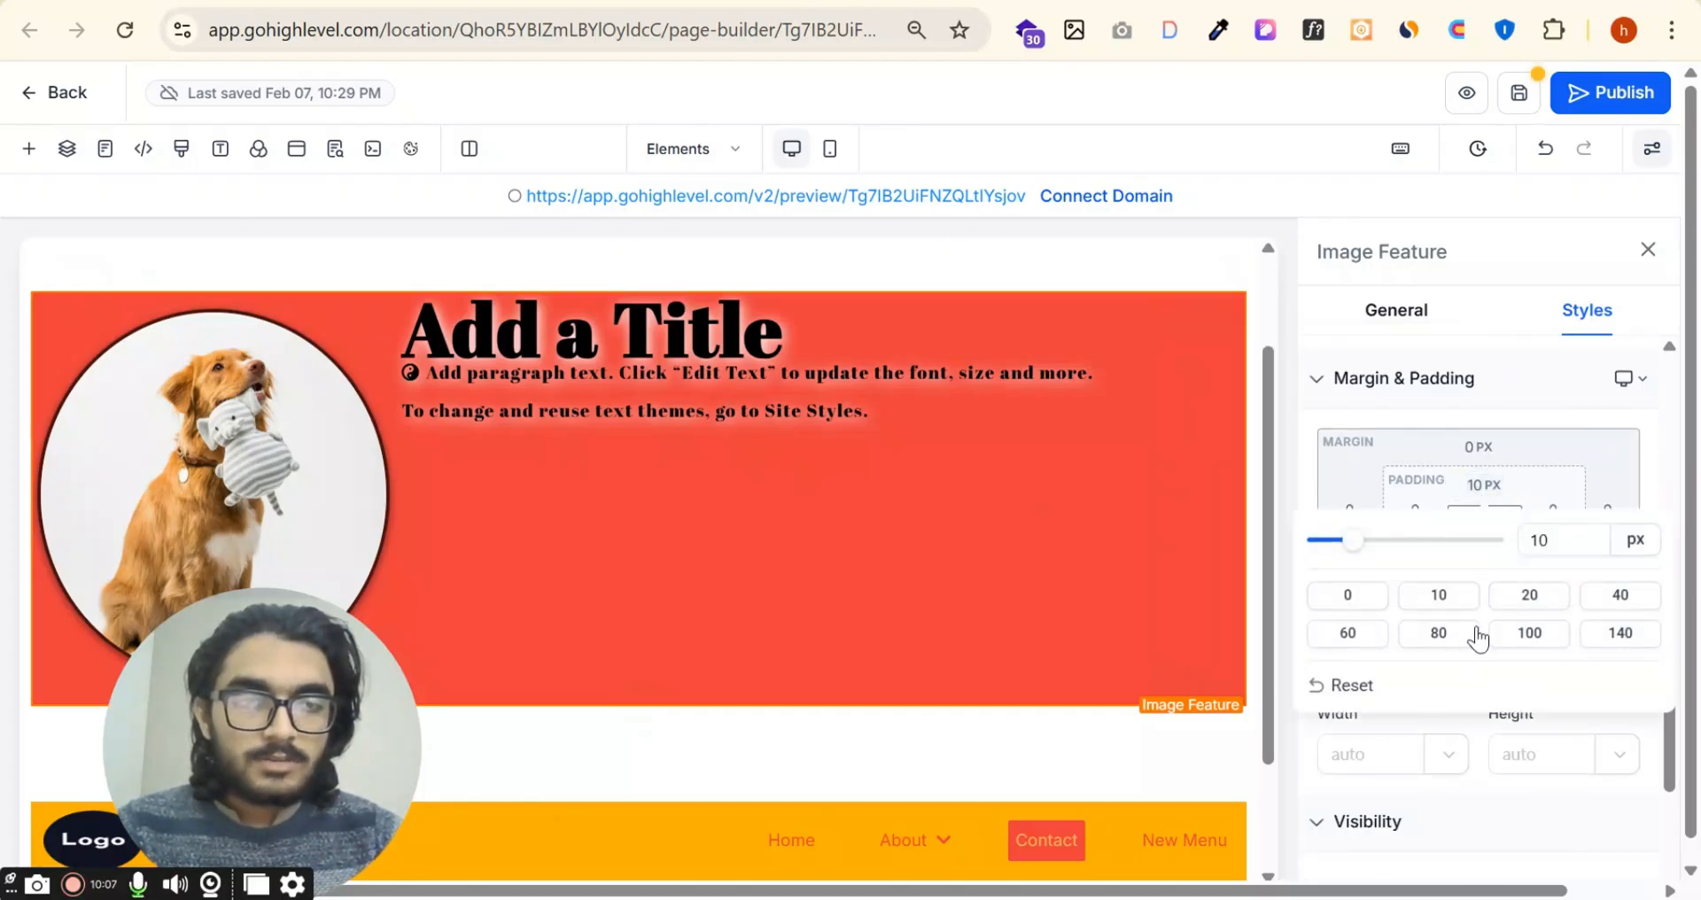
click(1530, 596)
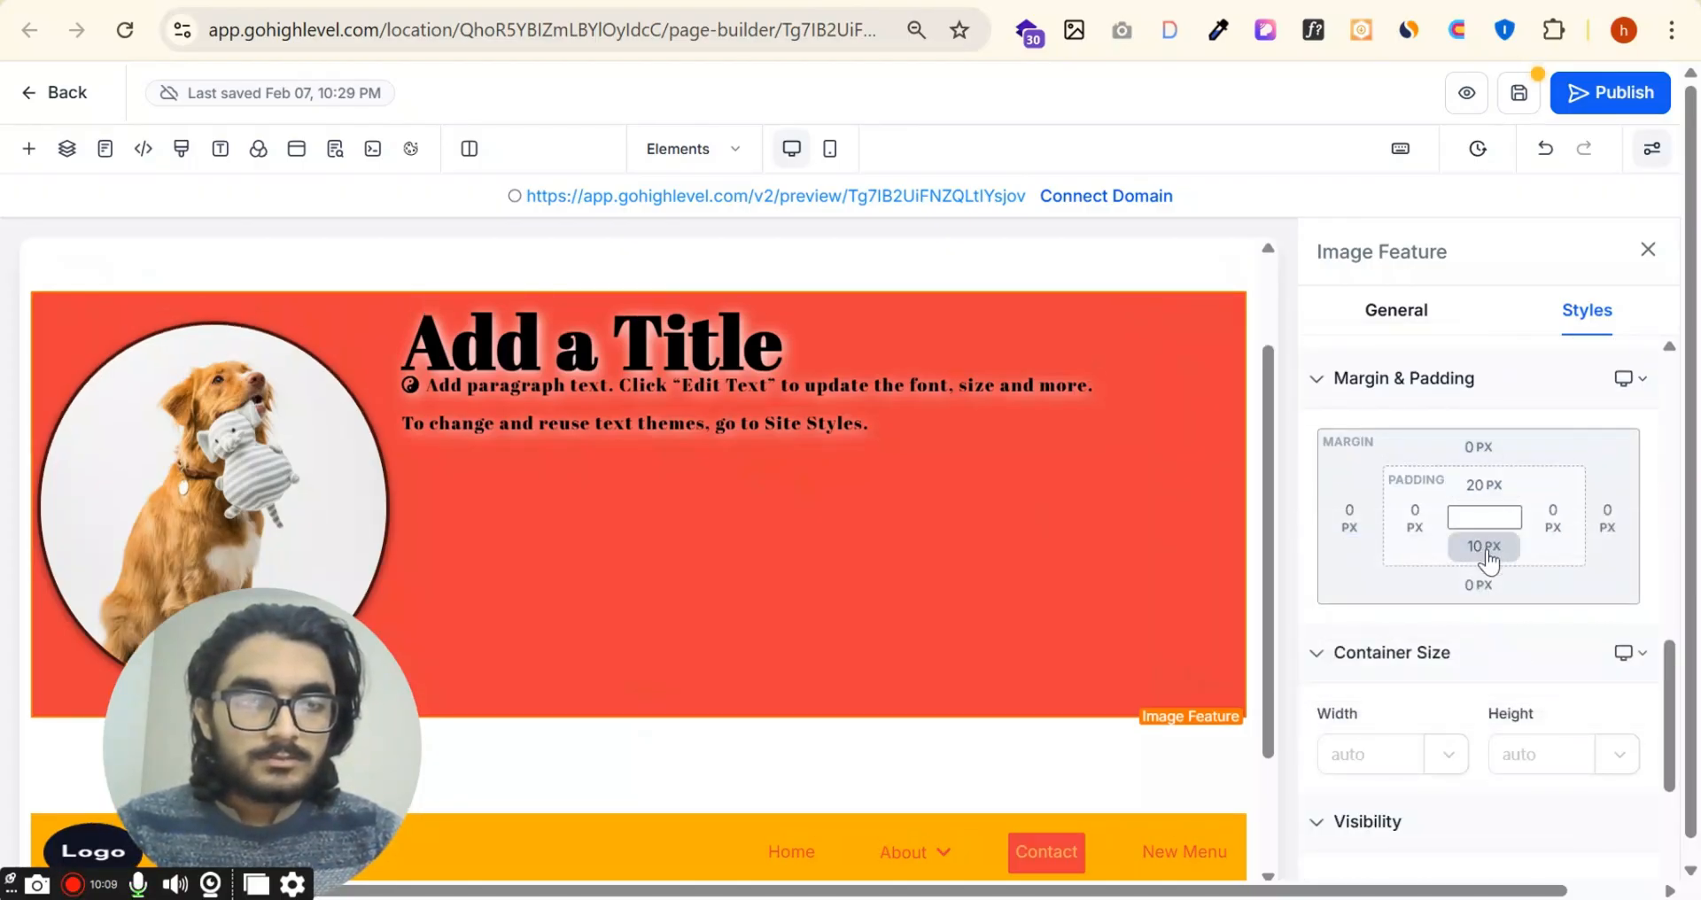
Step: Set the Image Feature's bottom padding to 100 px and its top margin to 60 px
click(1484, 546)
click(1531, 695)
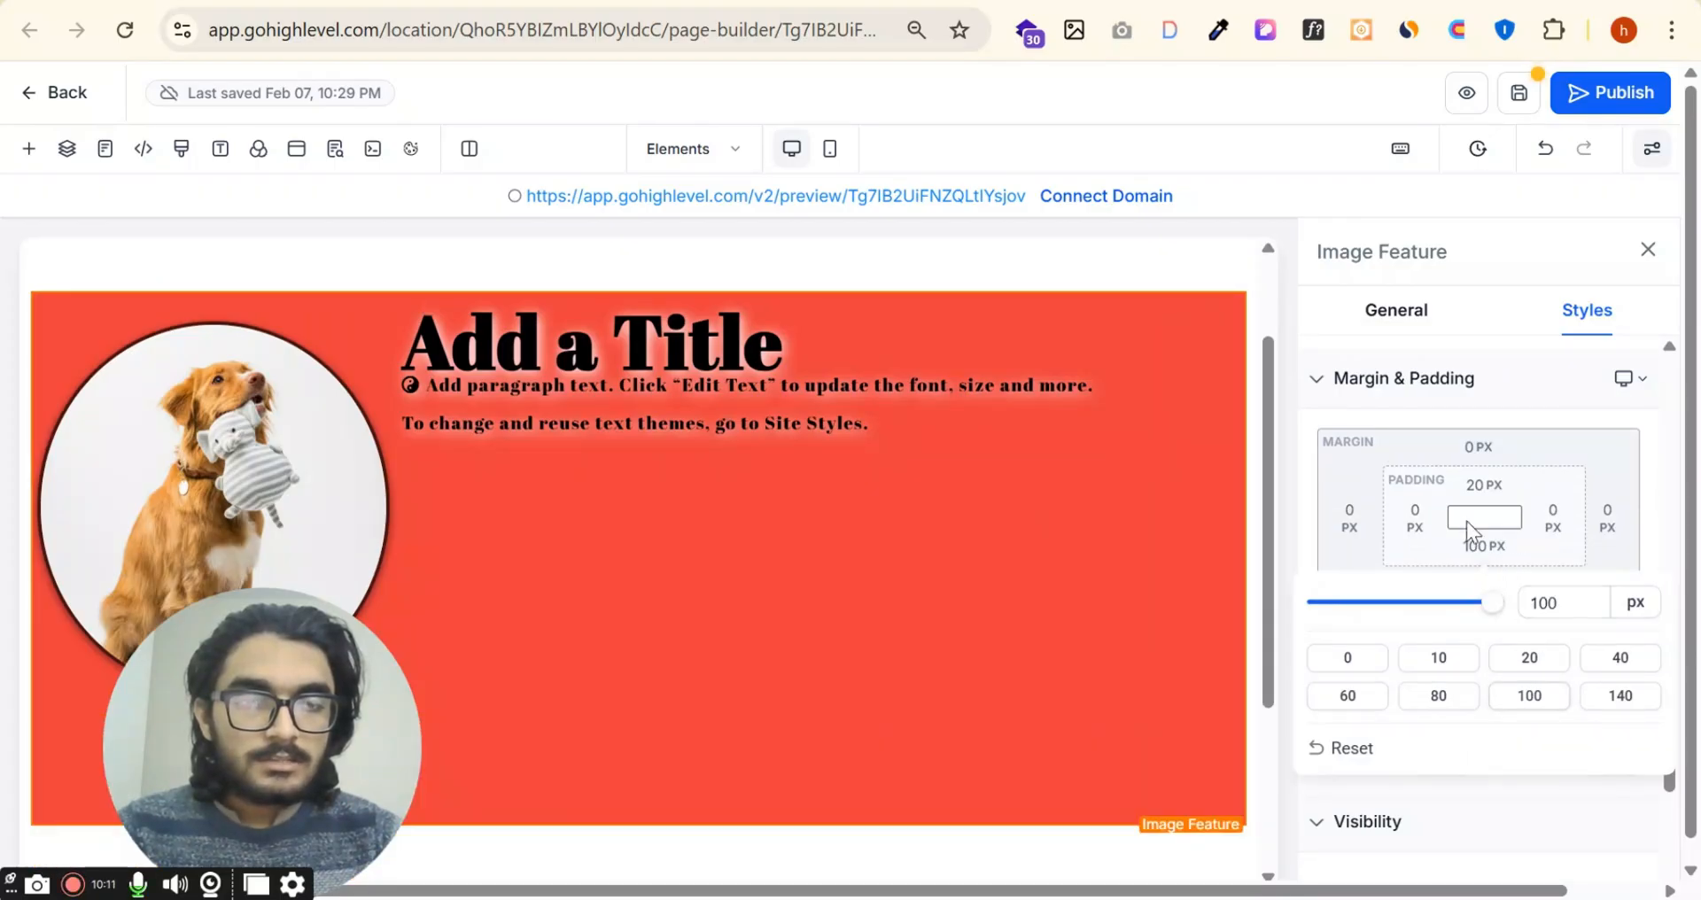
click(1475, 487)
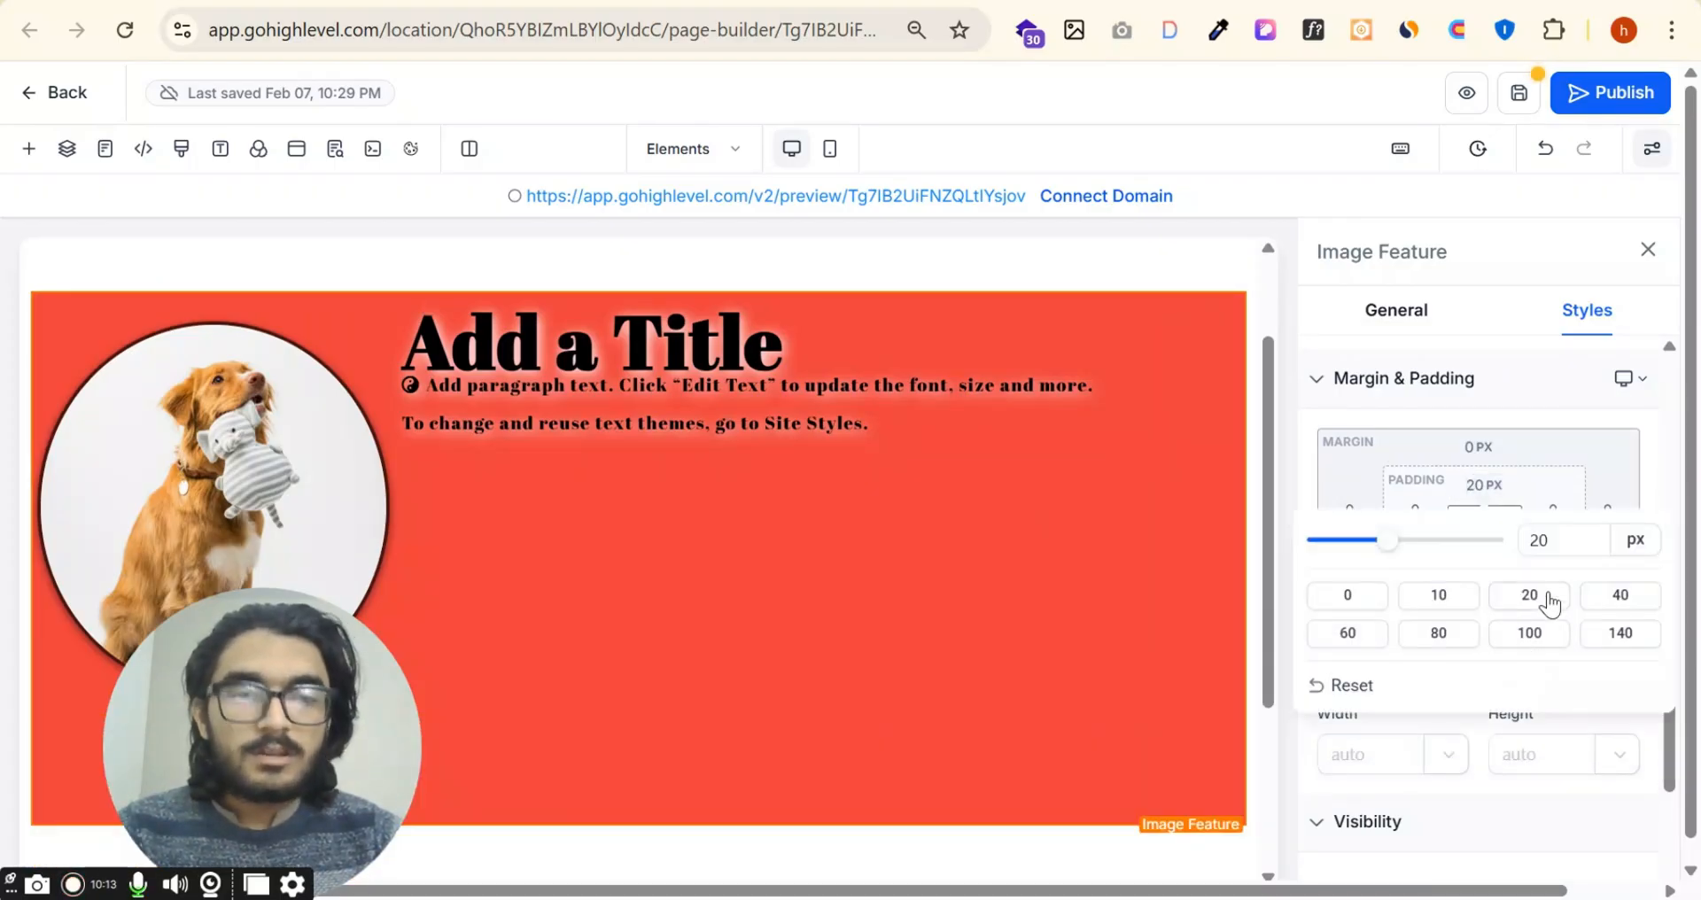
click(1472, 447)
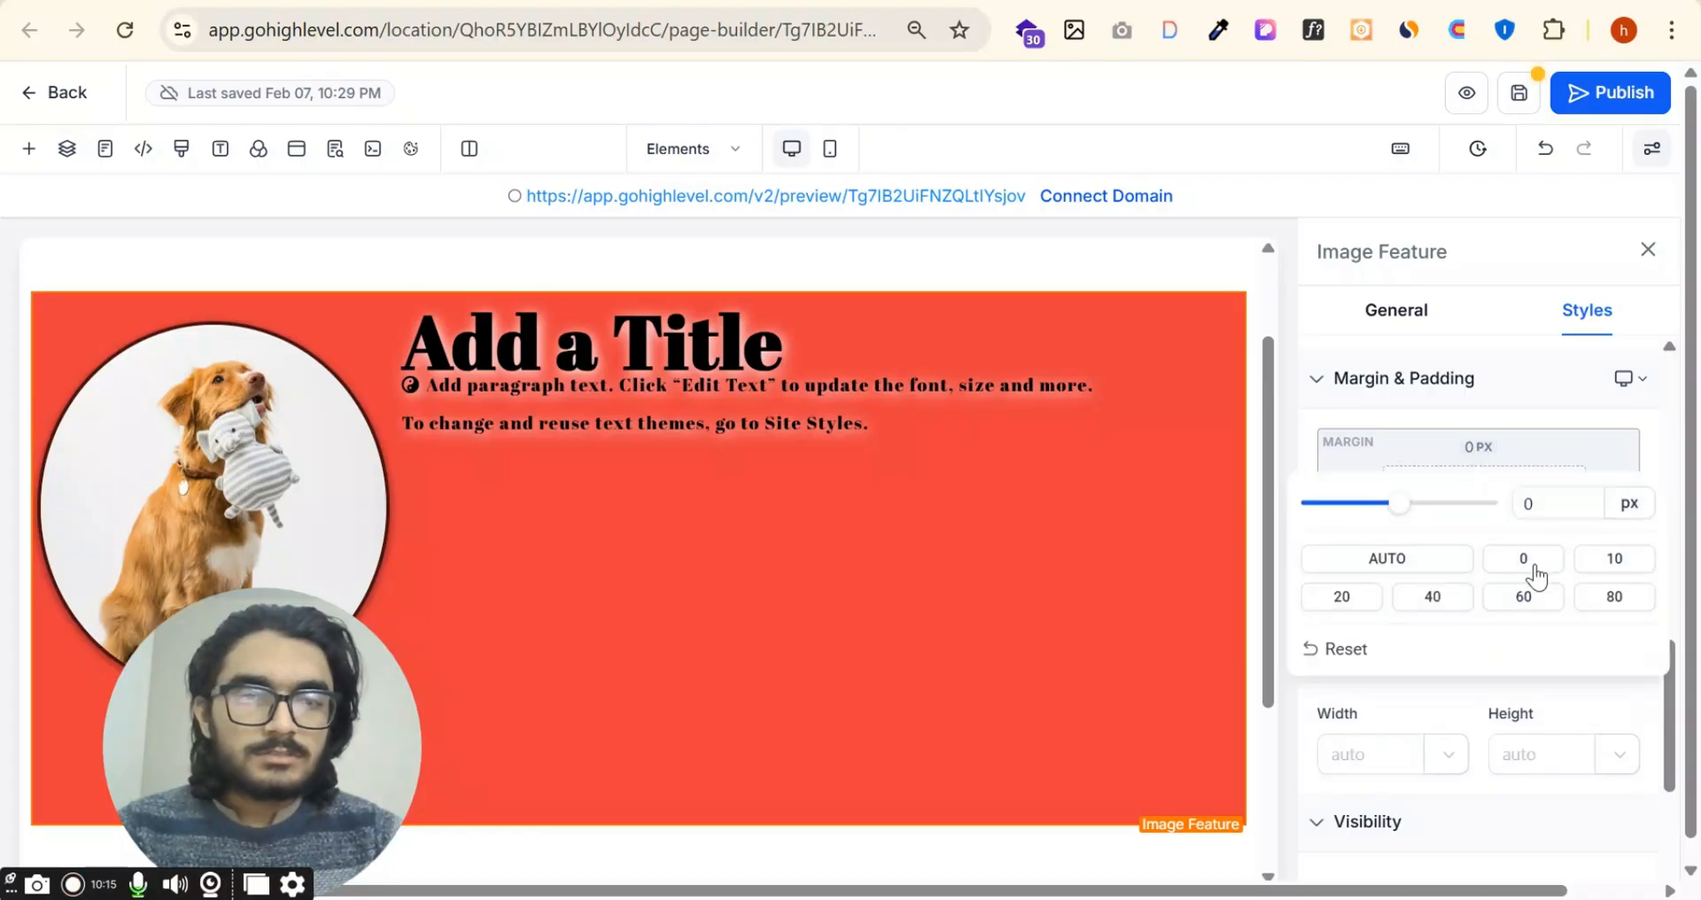
click(1509, 606)
click(1530, 453)
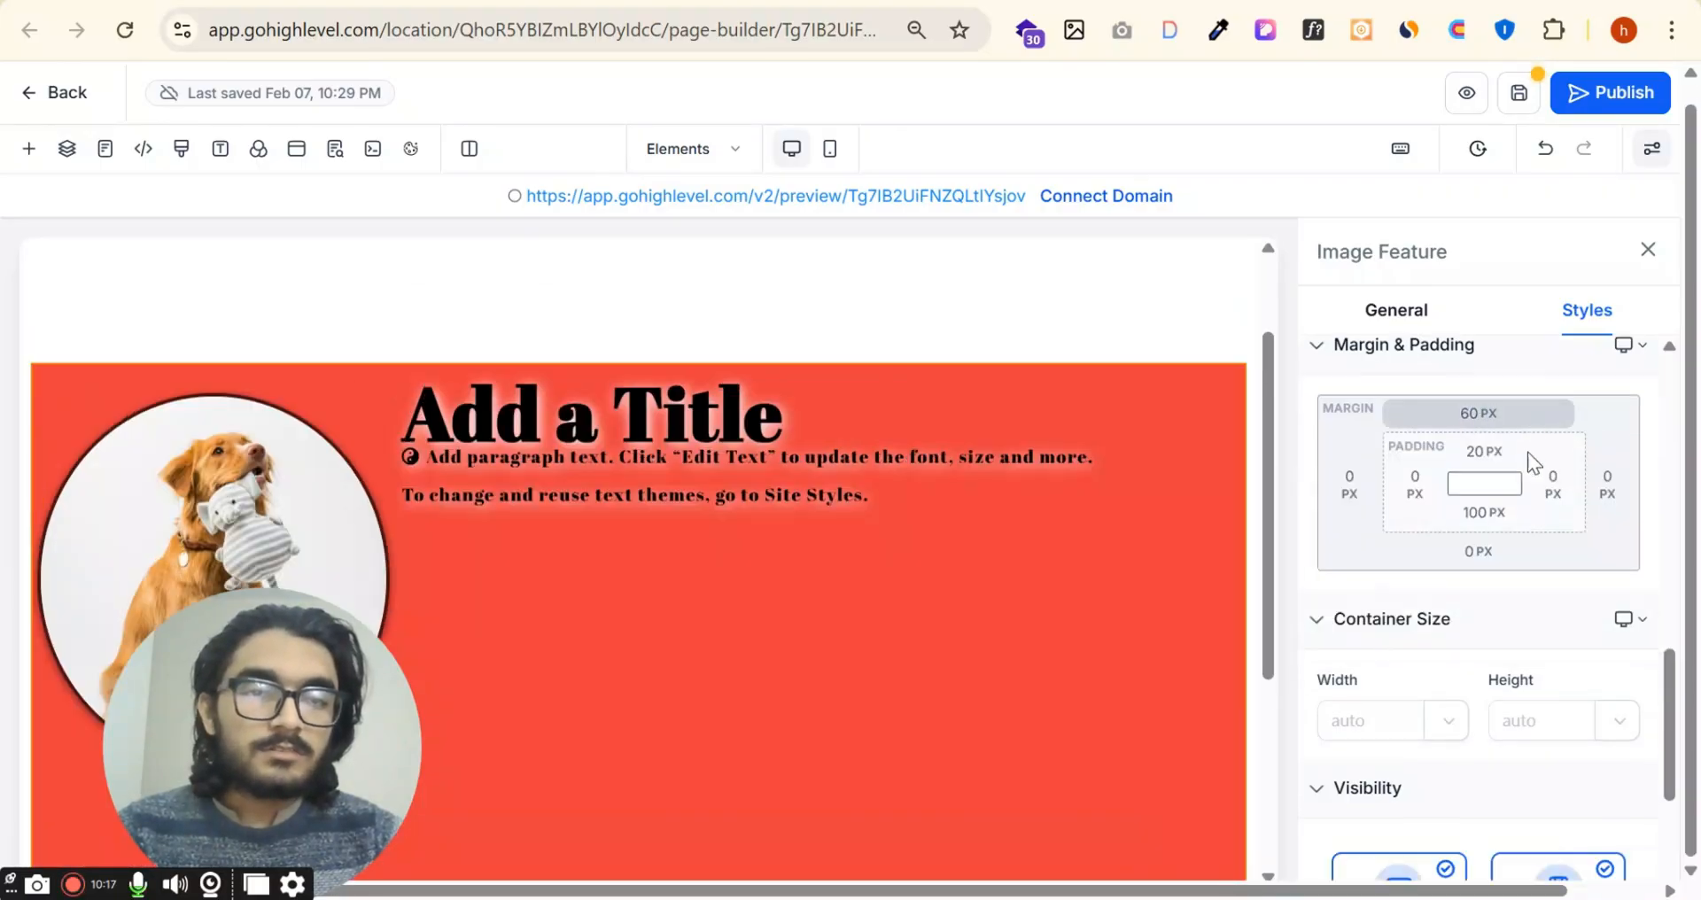
scroll(1526, 455, down, 3)
scroll(1481, 585, up, 2)
scroll(1397, 562, down, 2)
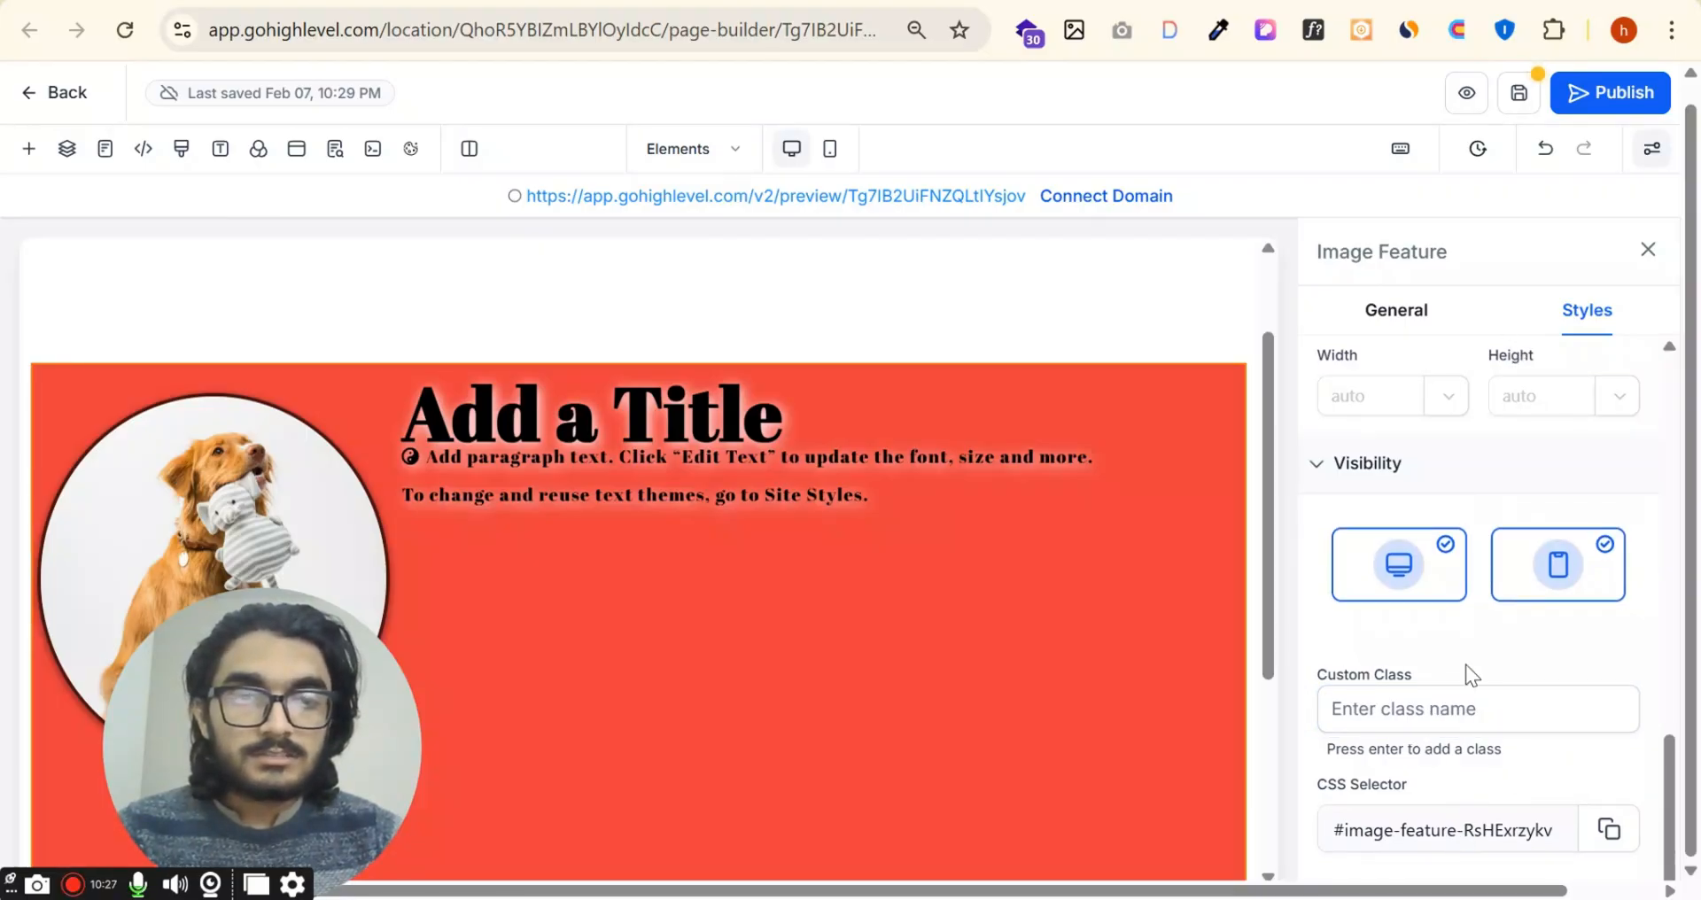
Step: Add a Social Icons element in the empty row between the progress bar and the navigation menu
drag(351, 755, 1645, 862)
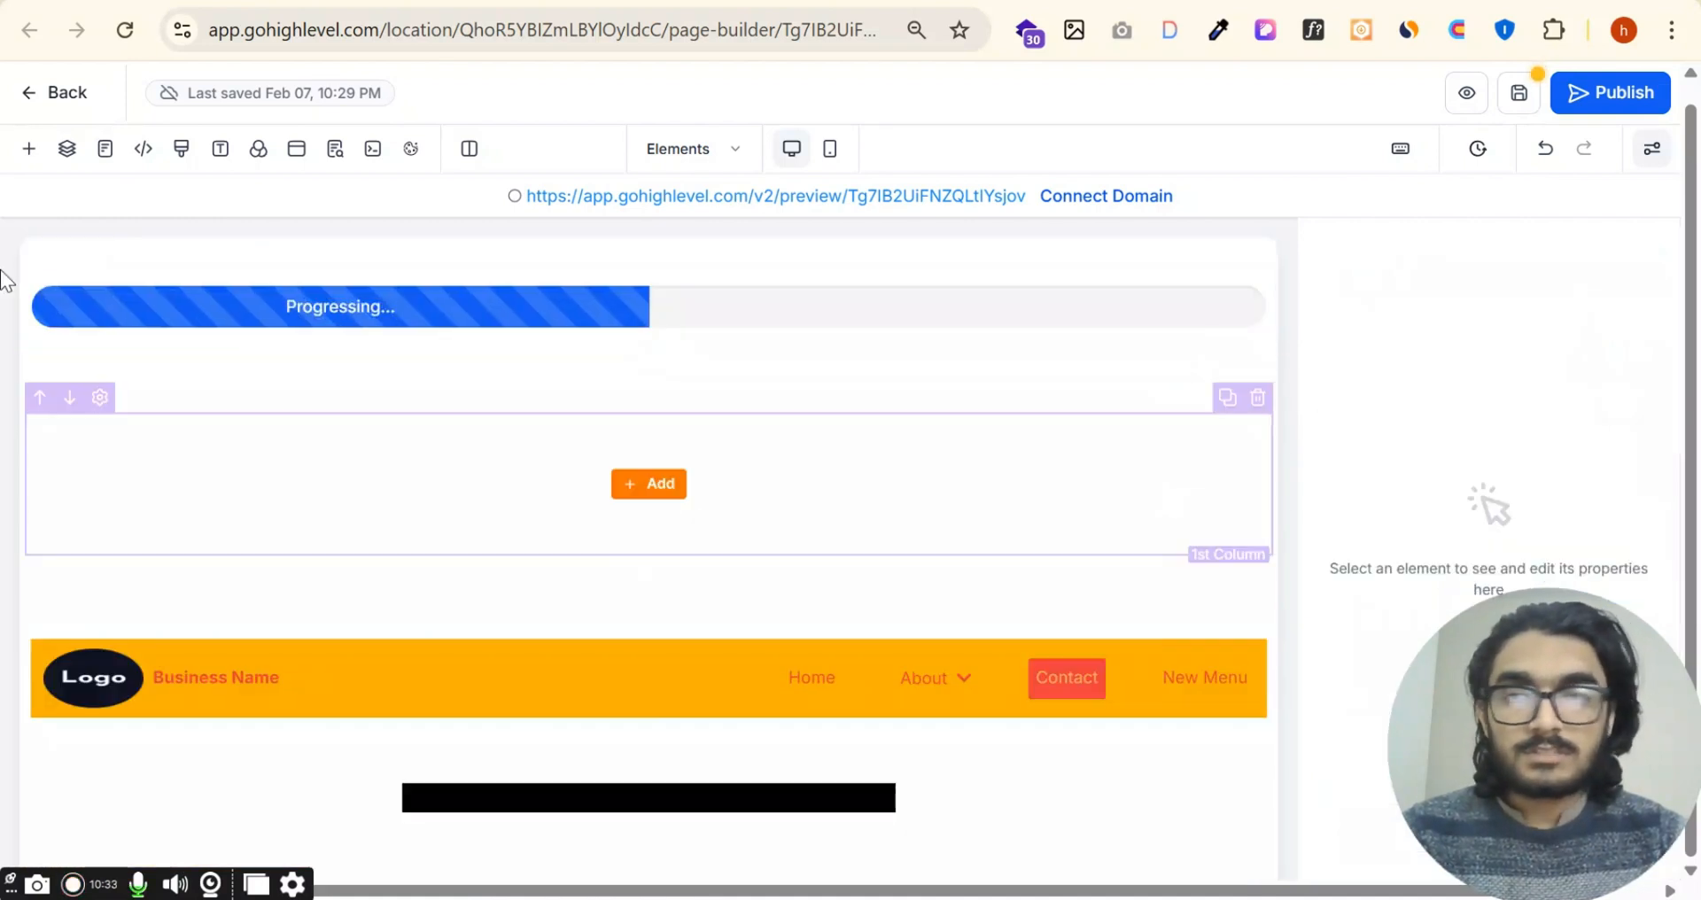
click(28, 149)
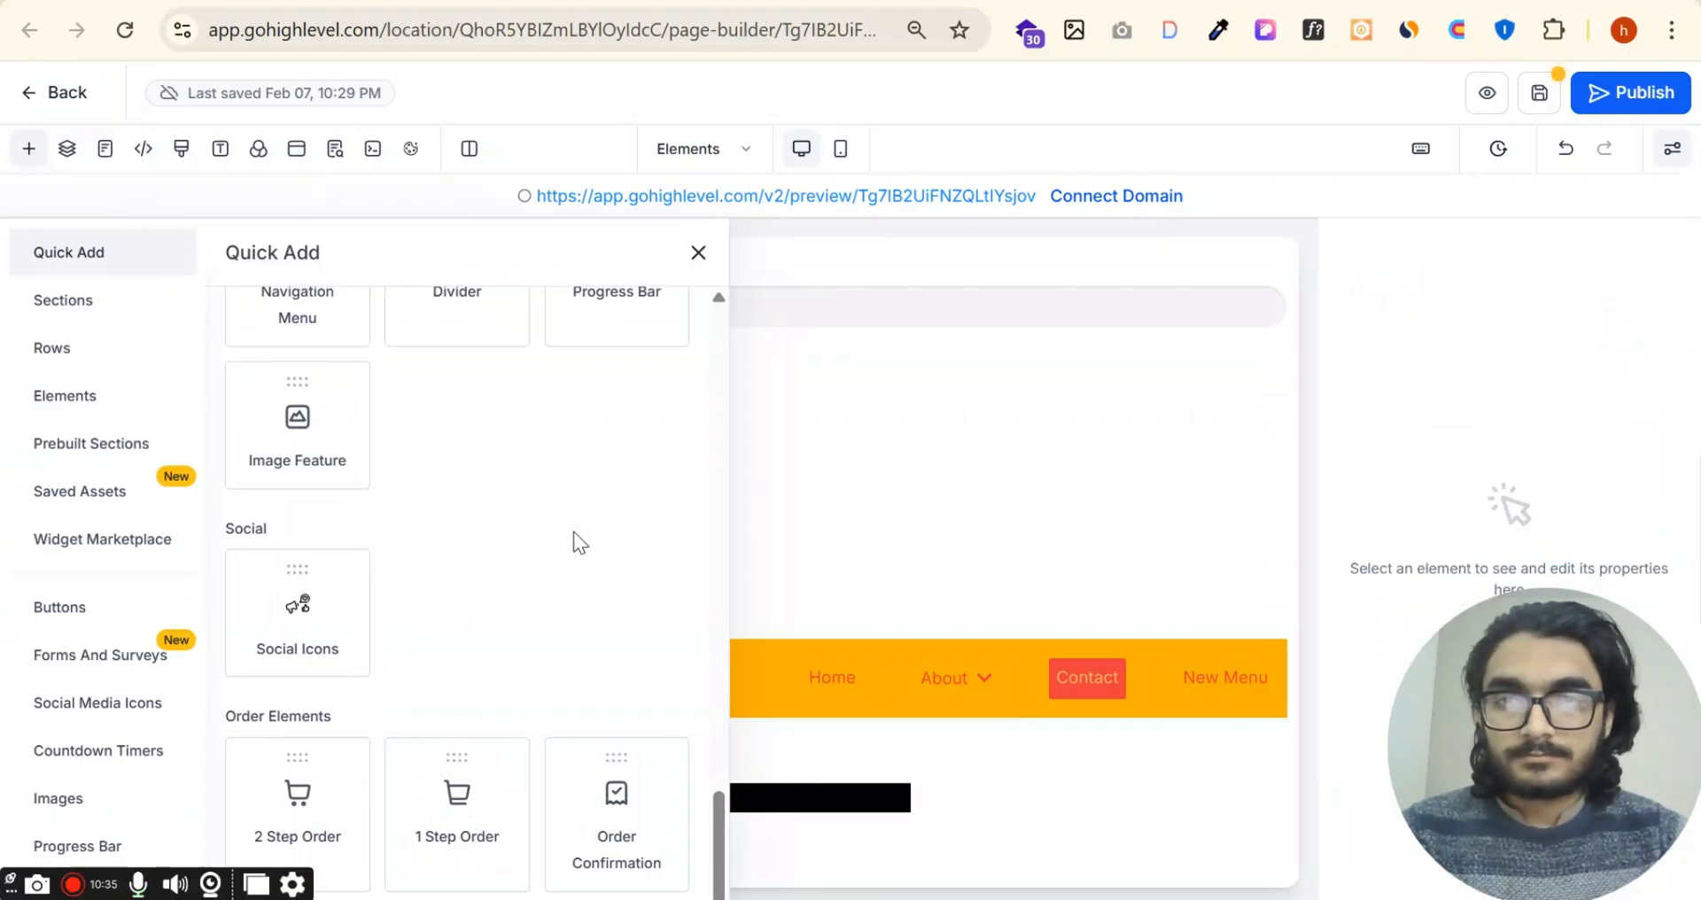
scroll(576, 529, up, 2)
scroll(462, 467, down, 1)
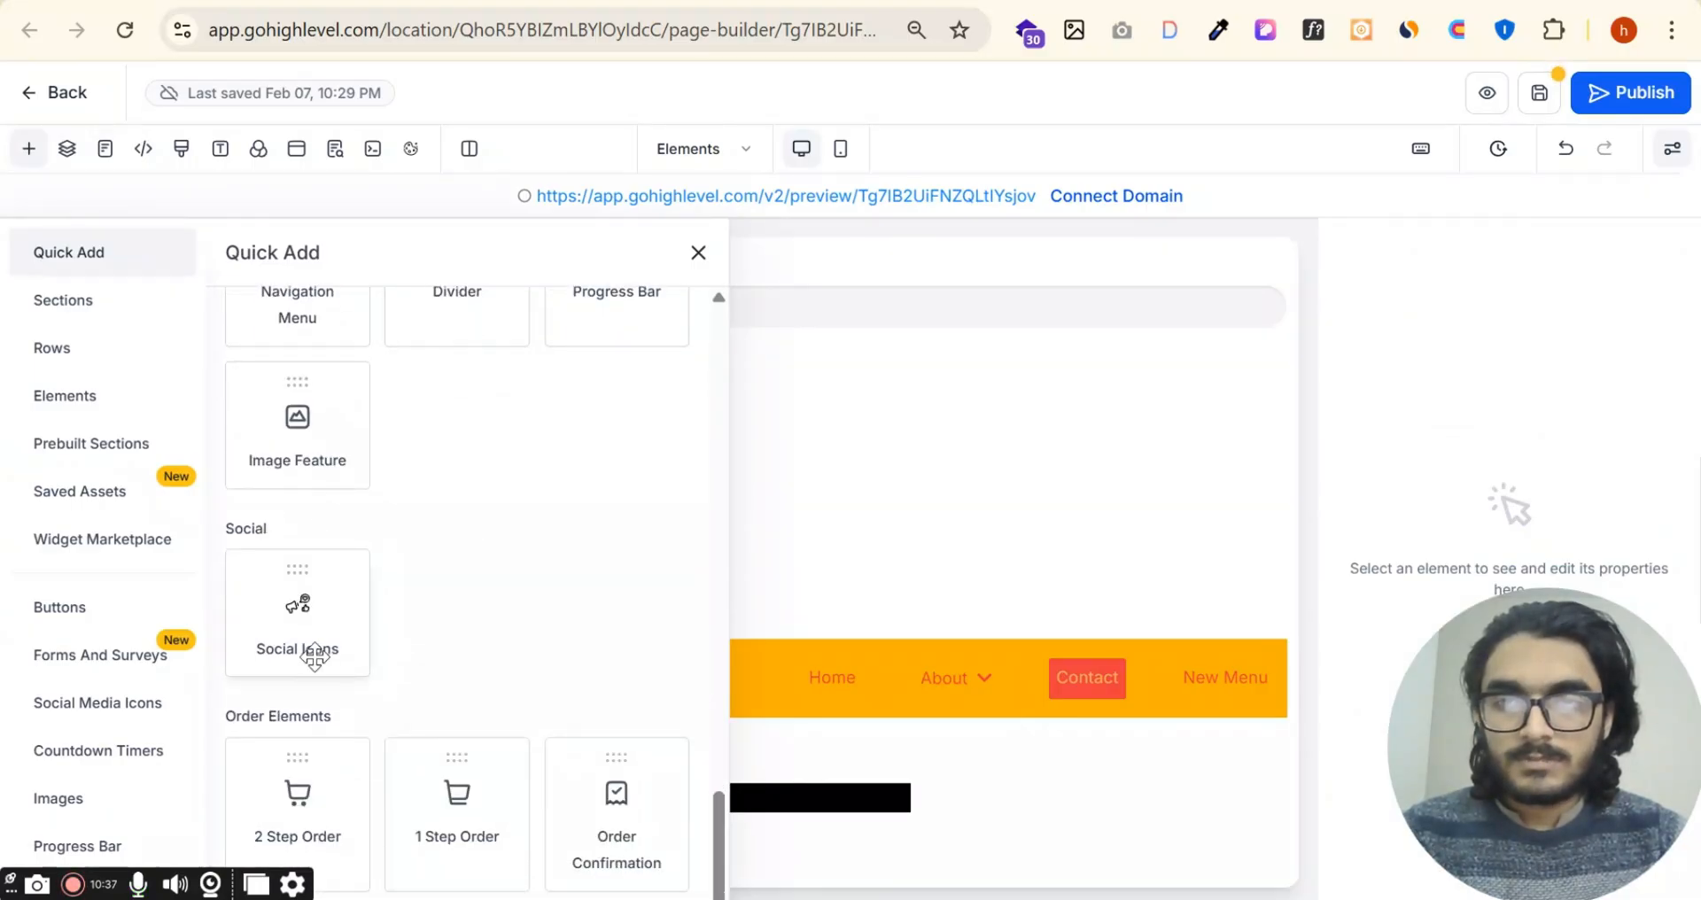
drag(319, 651, 890, 513)
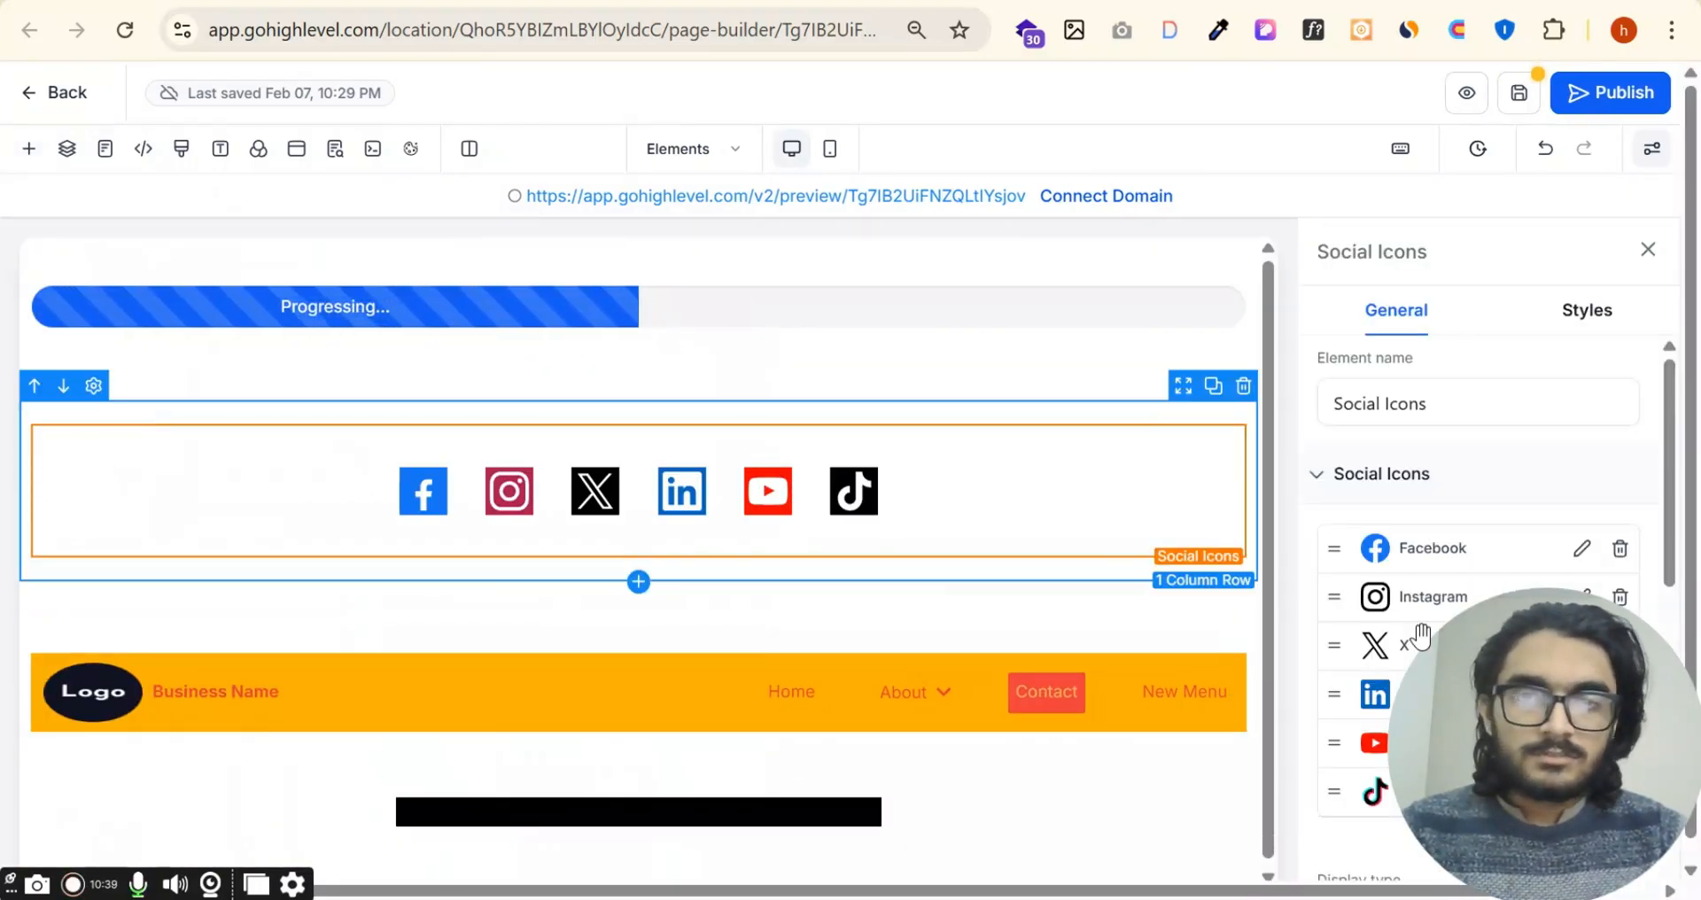
drag(1535, 806, 144, 808)
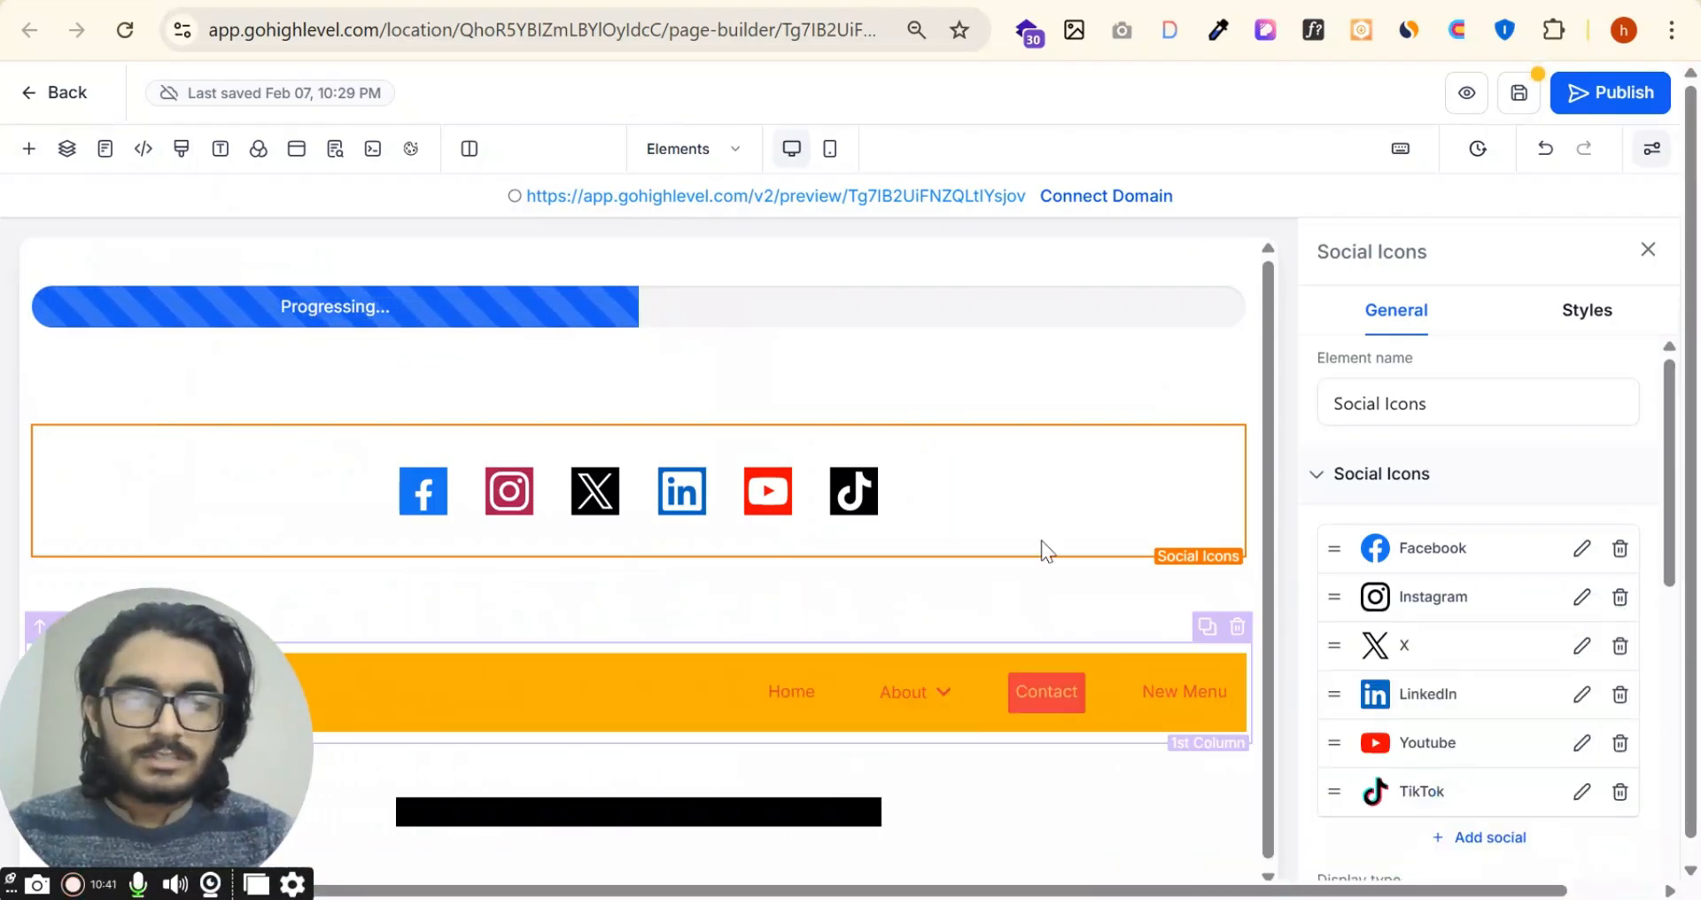
Step: Examine the Social Icons element's icon list, margin and padding, container size, visibility and custom class settings
scroll(1480, 523, down, 2)
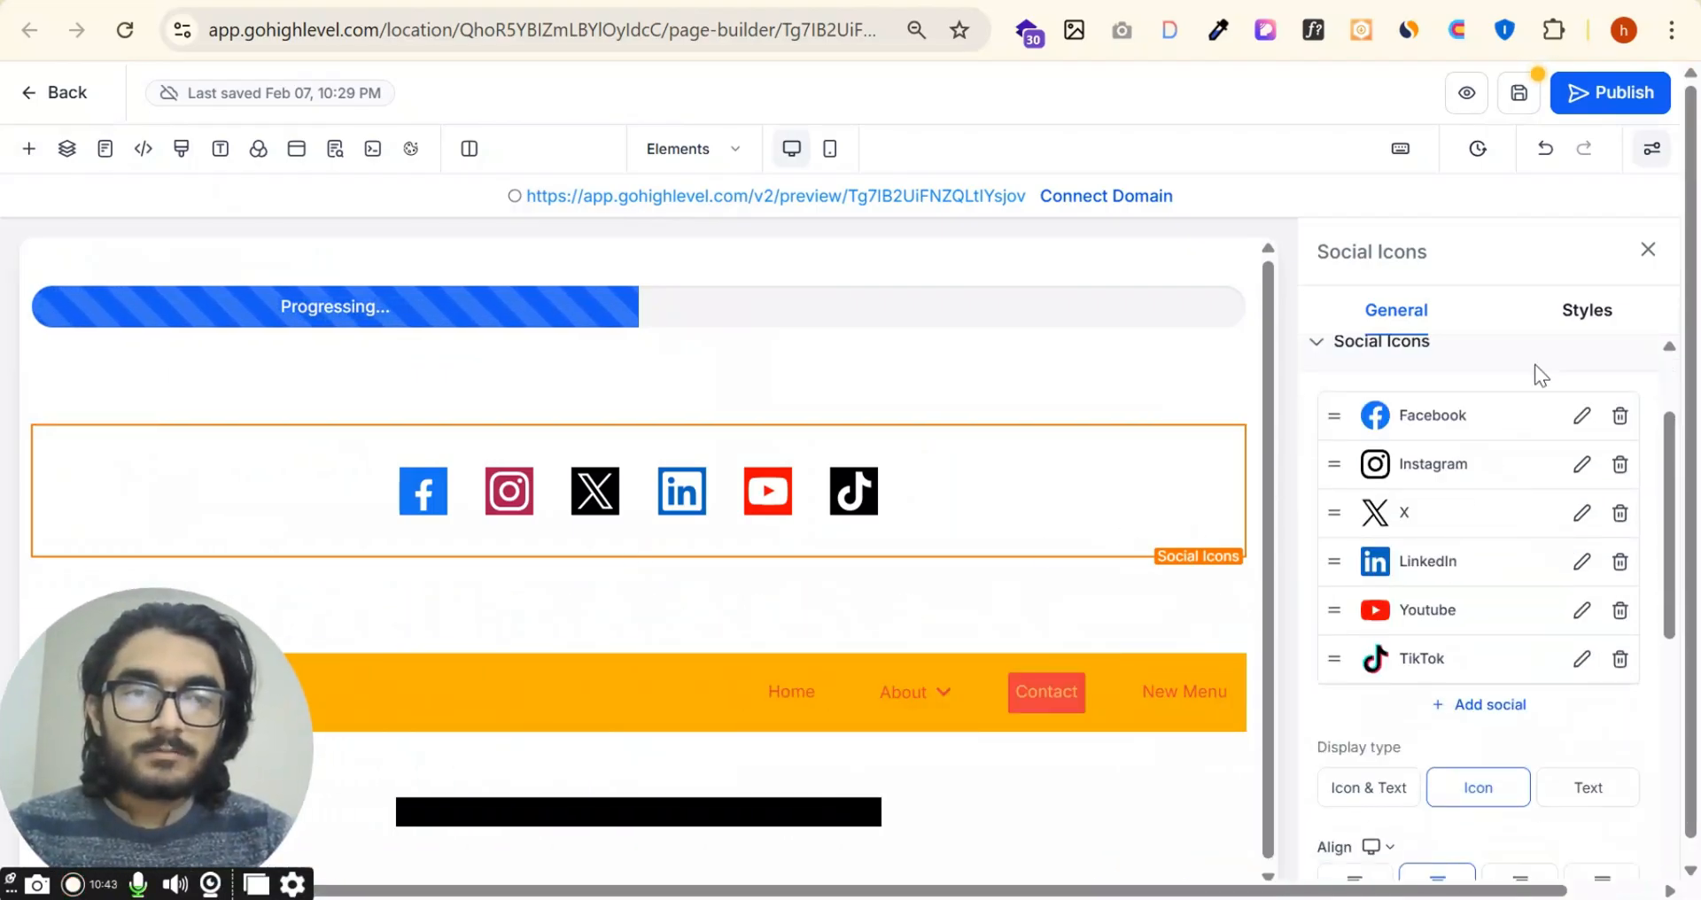
click(1592, 314)
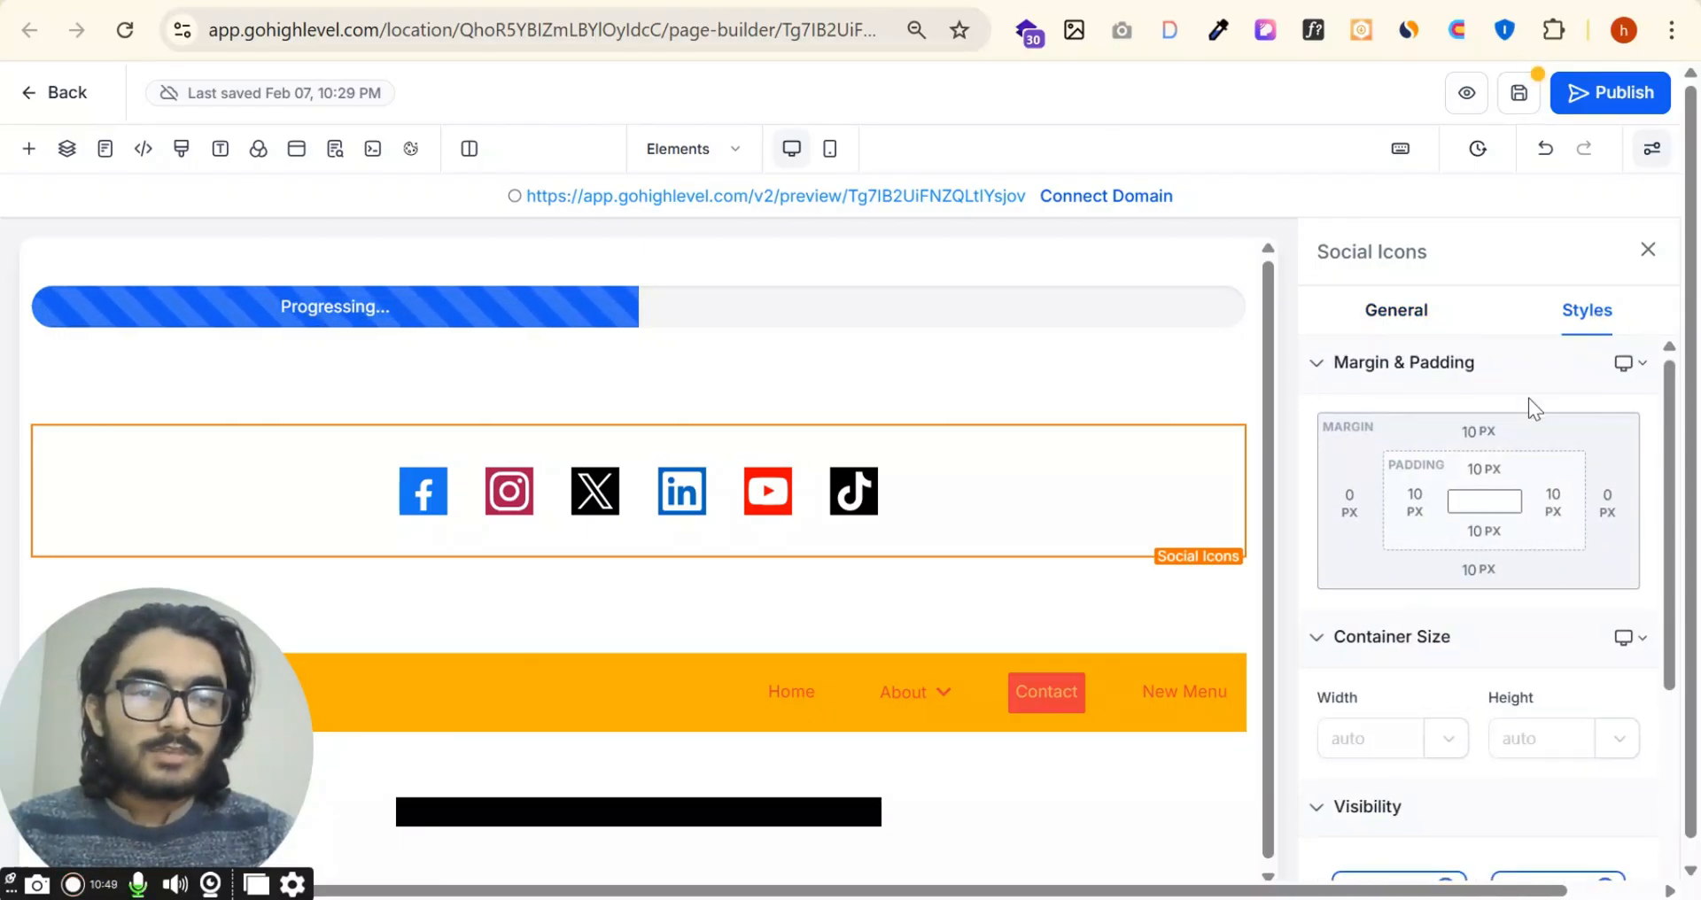
scroll(1529, 406, down, 4)
scroll(1501, 763, up, 4)
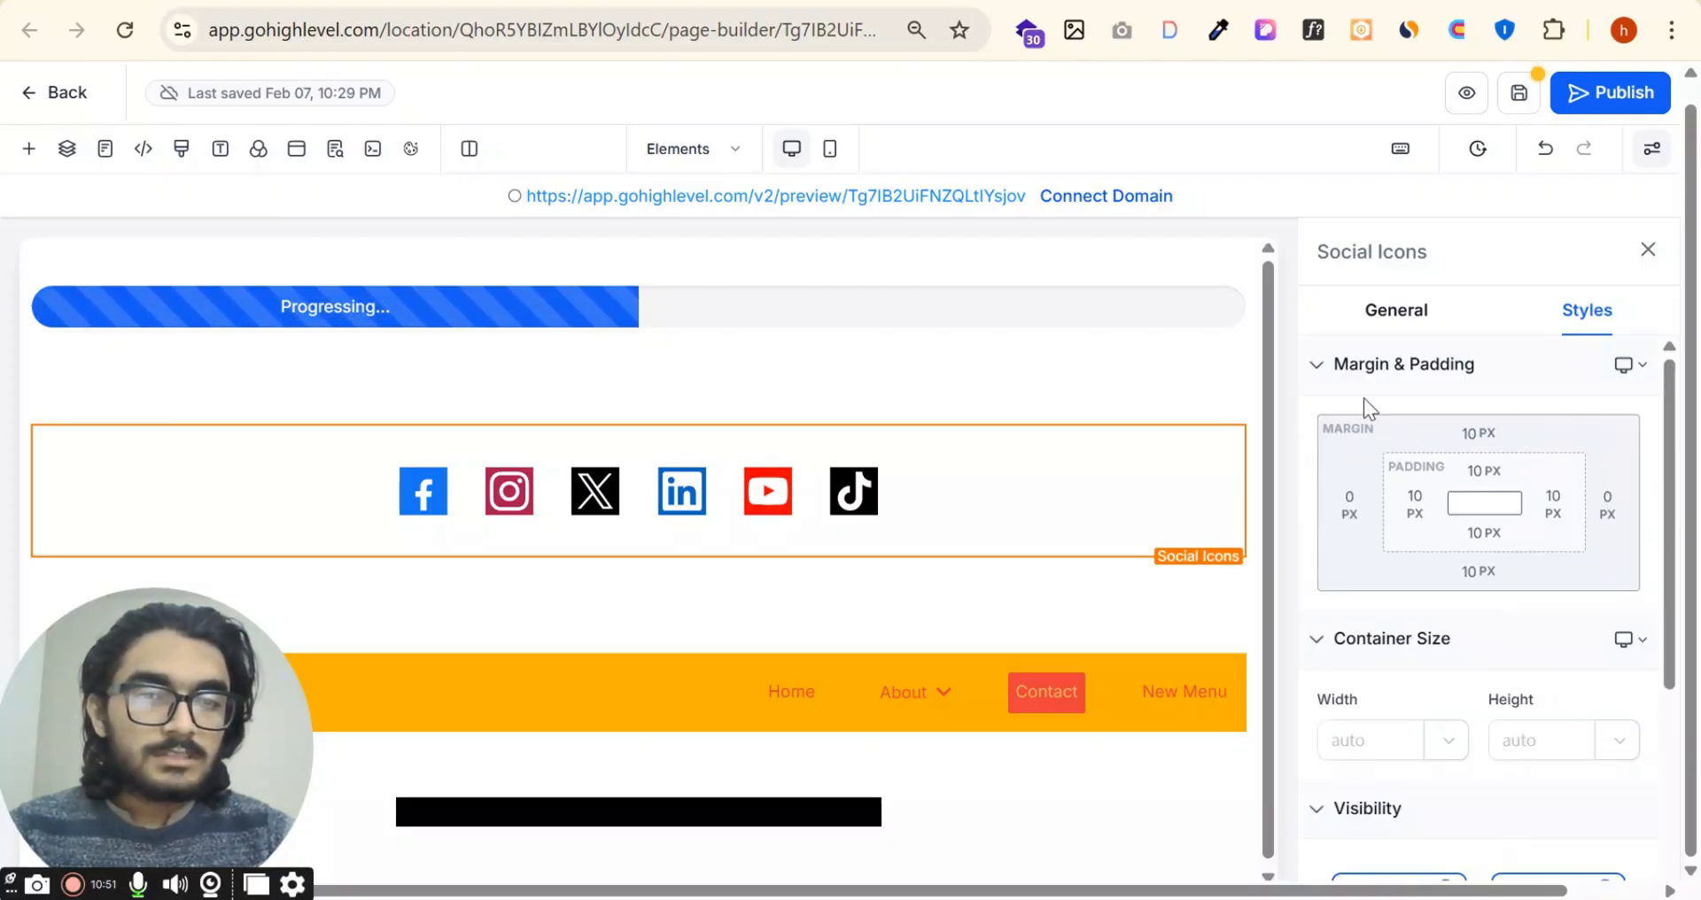
scroll(1459, 554, down, 4)
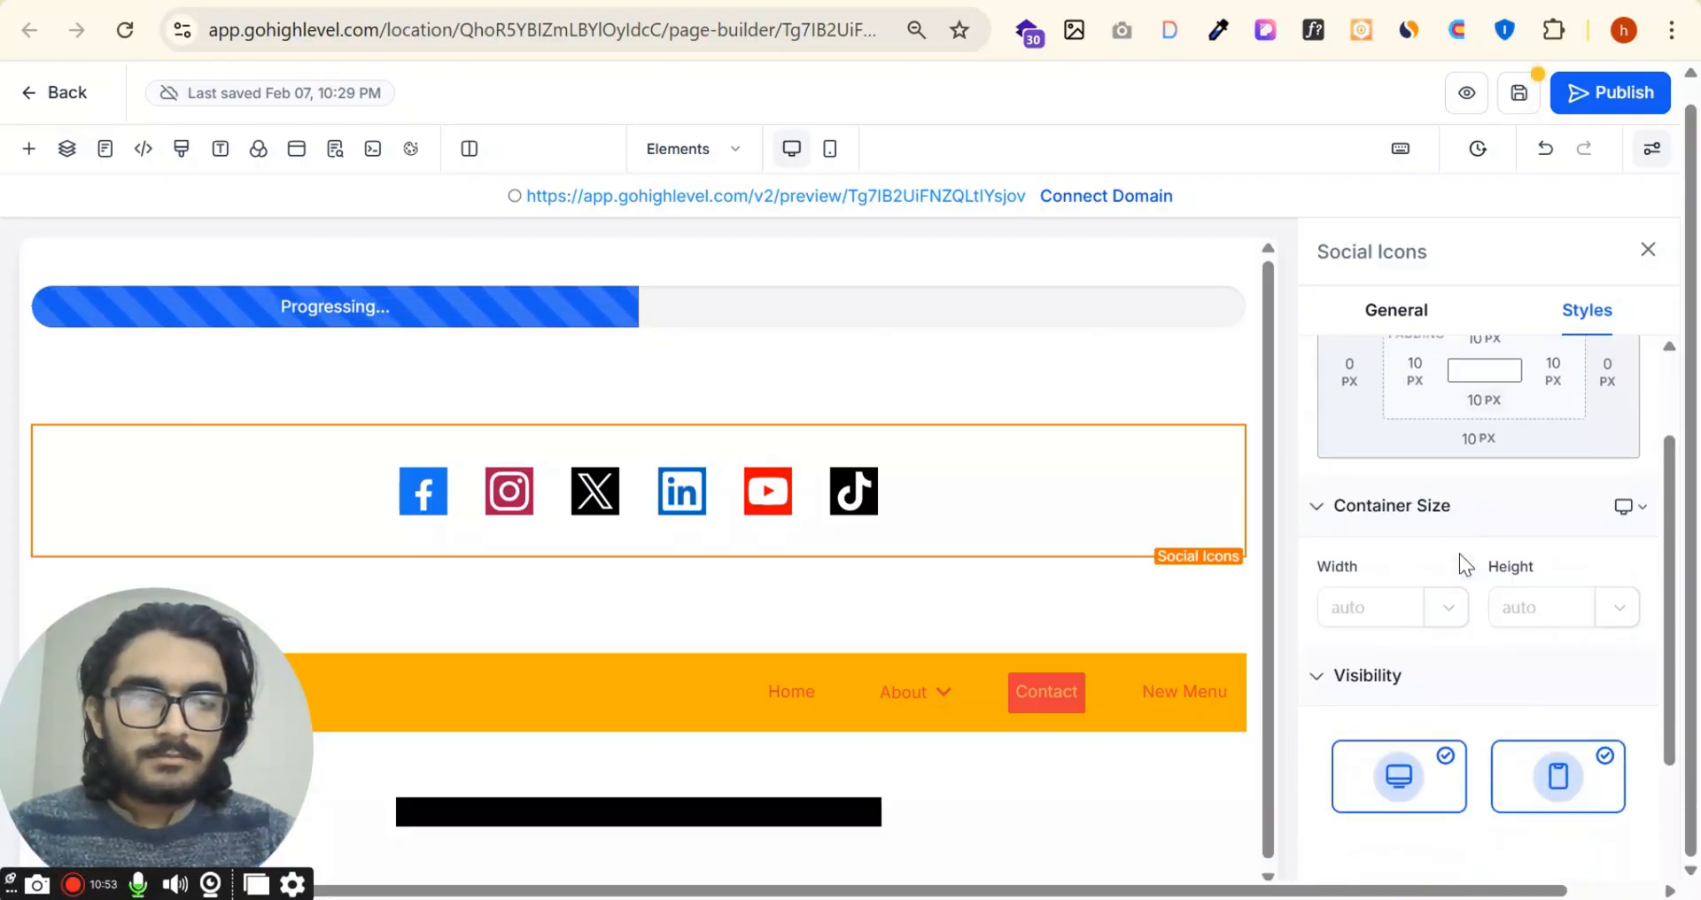
scroll(1459, 703, down, 1)
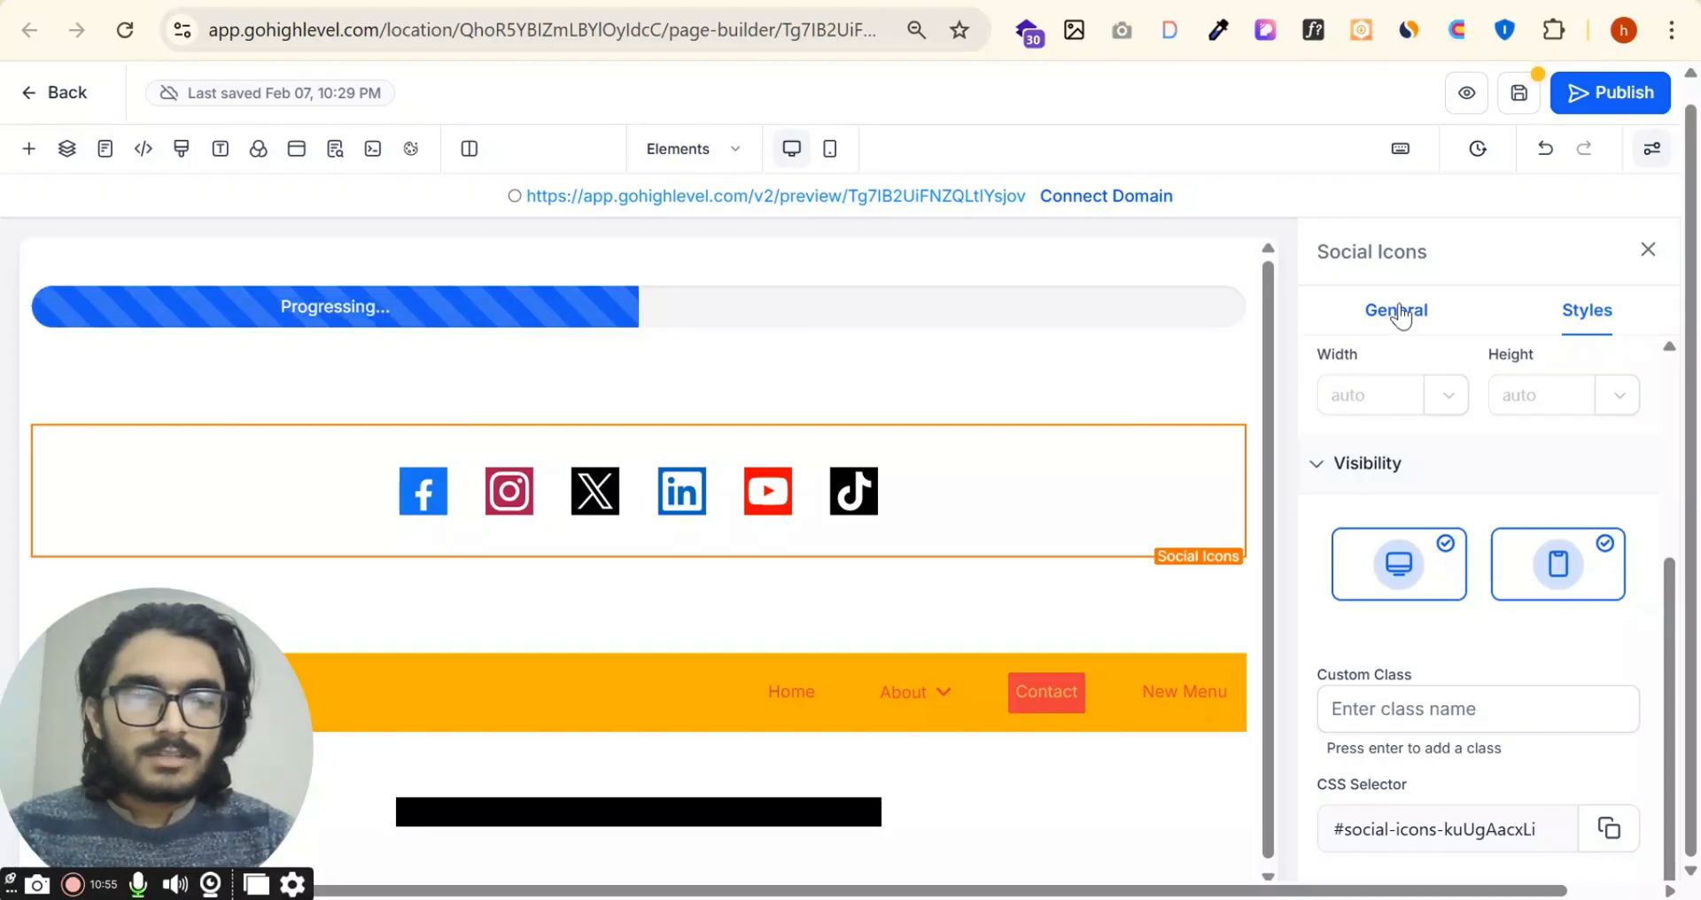
click(1398, 312)
Step: Examine the platform choices, link address and window target options for adding another social icon, without adding one
scroll(1409, 546, down, 2)
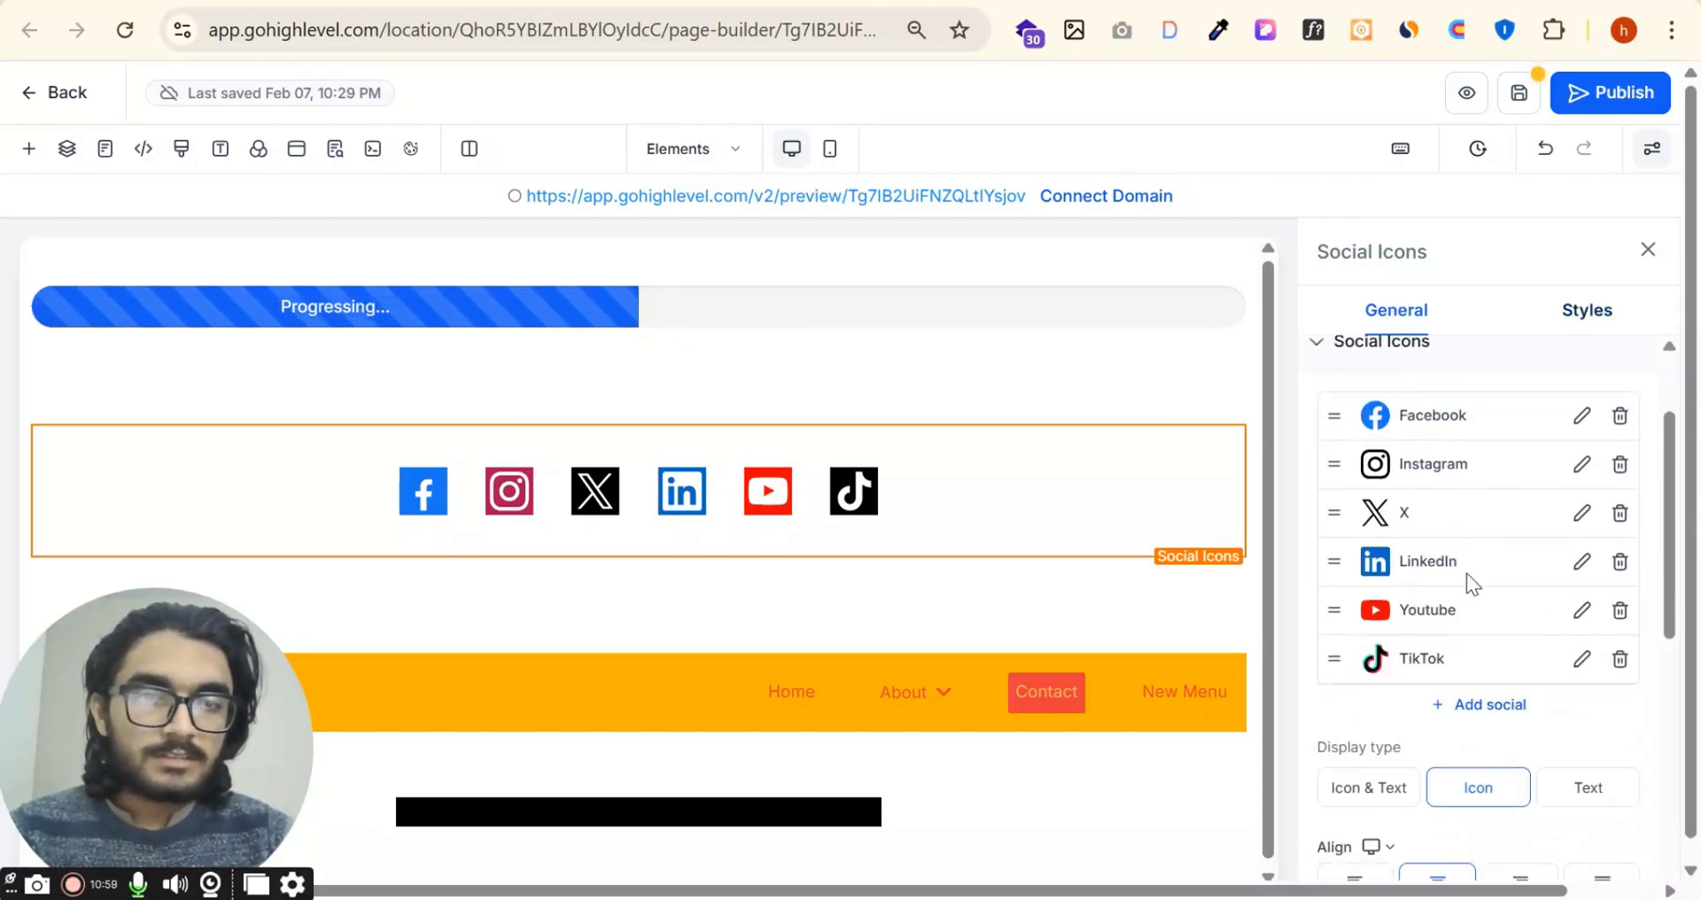
click(1490, 706)
click(720, 427)
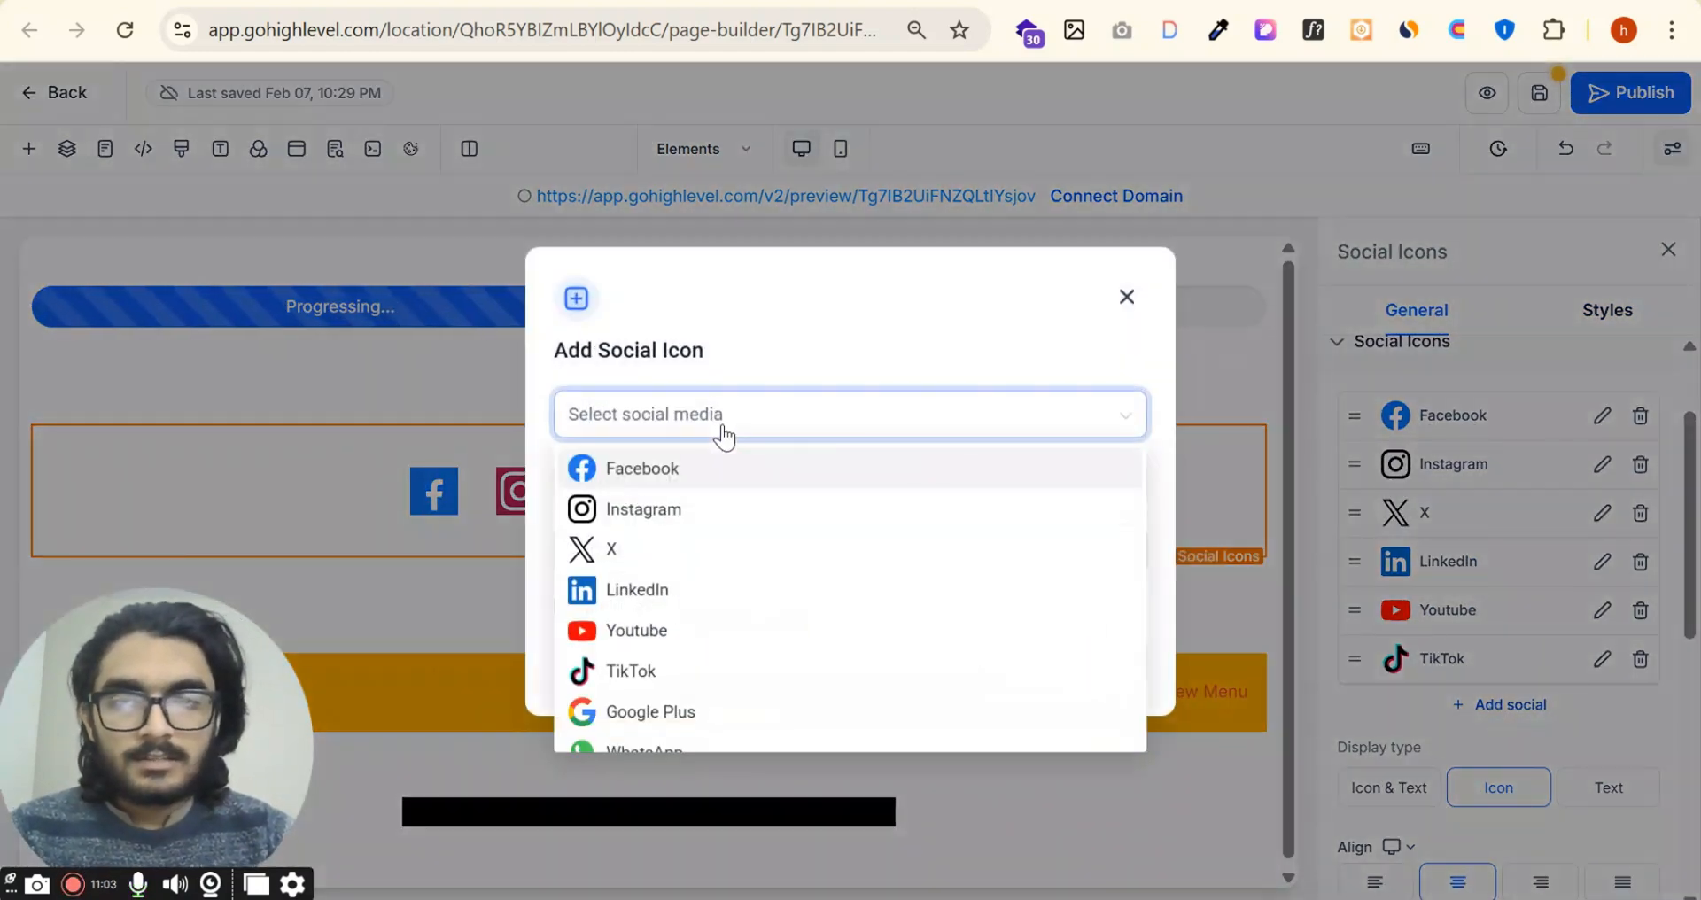
scroll(709, 624, down, 2)
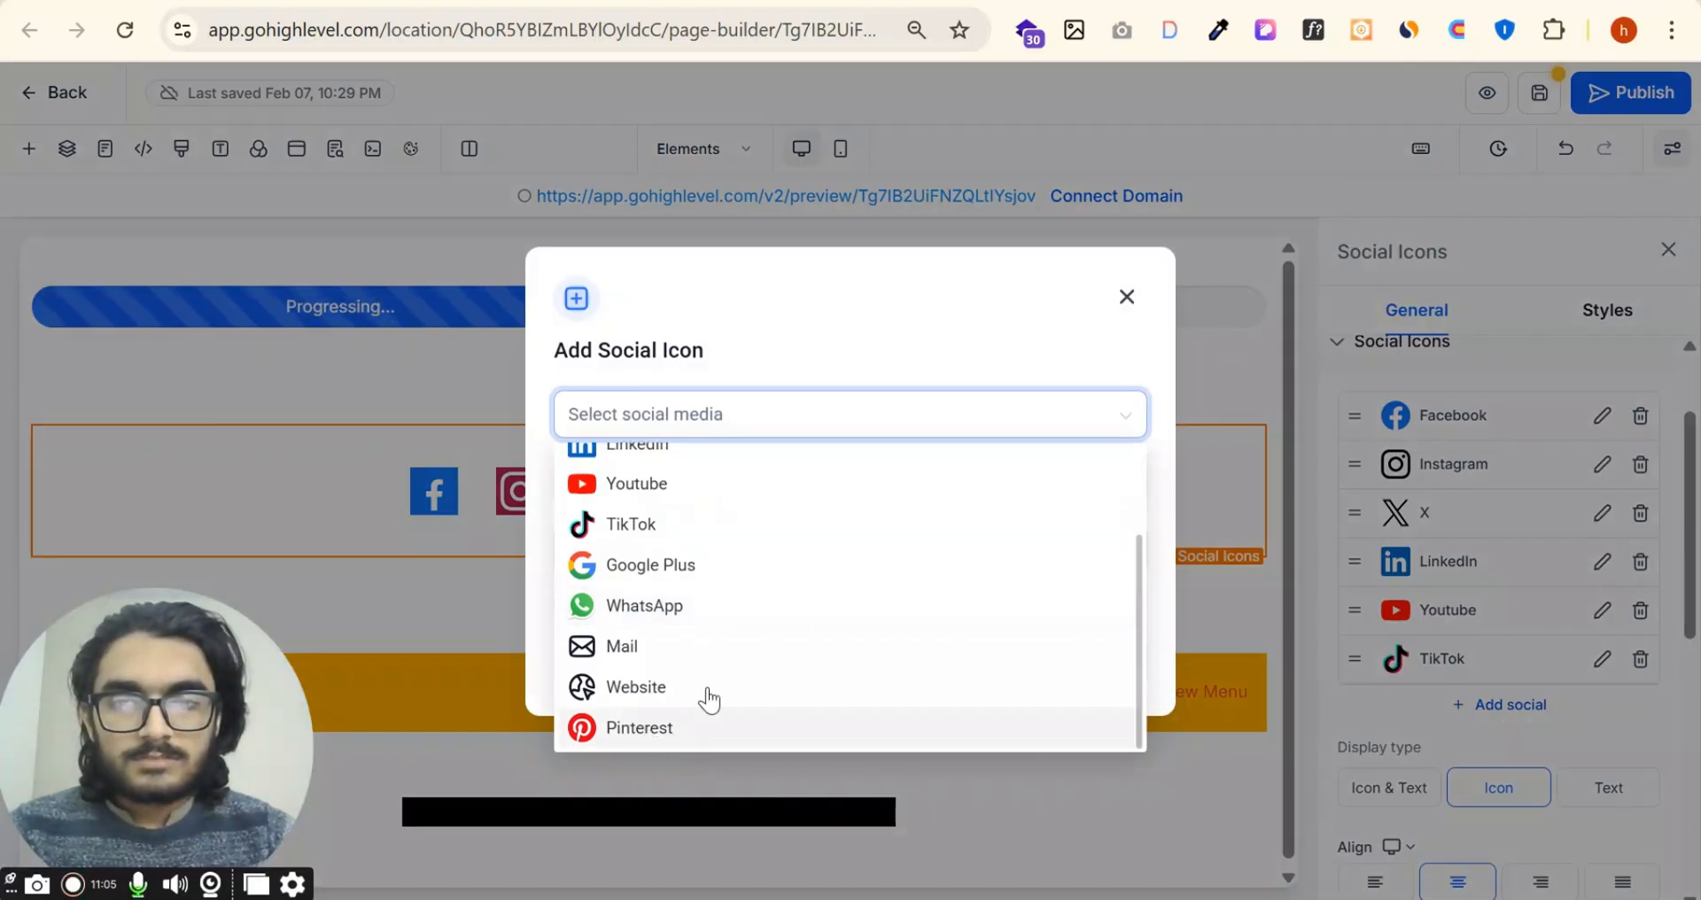
click(1010, 347)
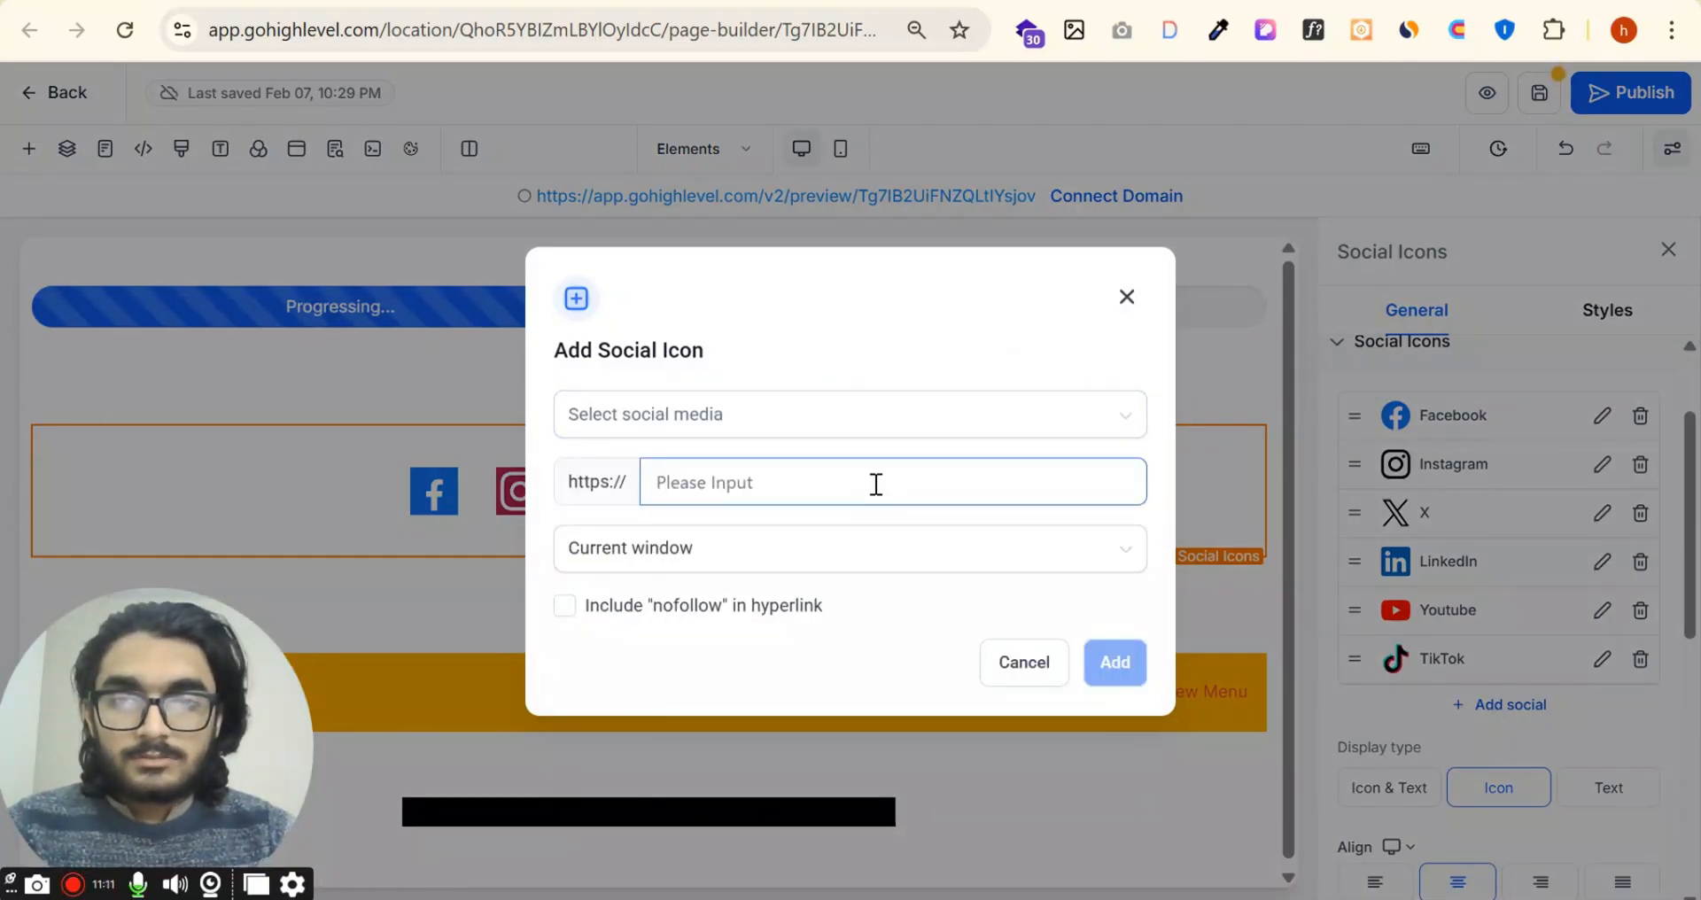
click(955, 406)
scroll(713, 688, down, 3)
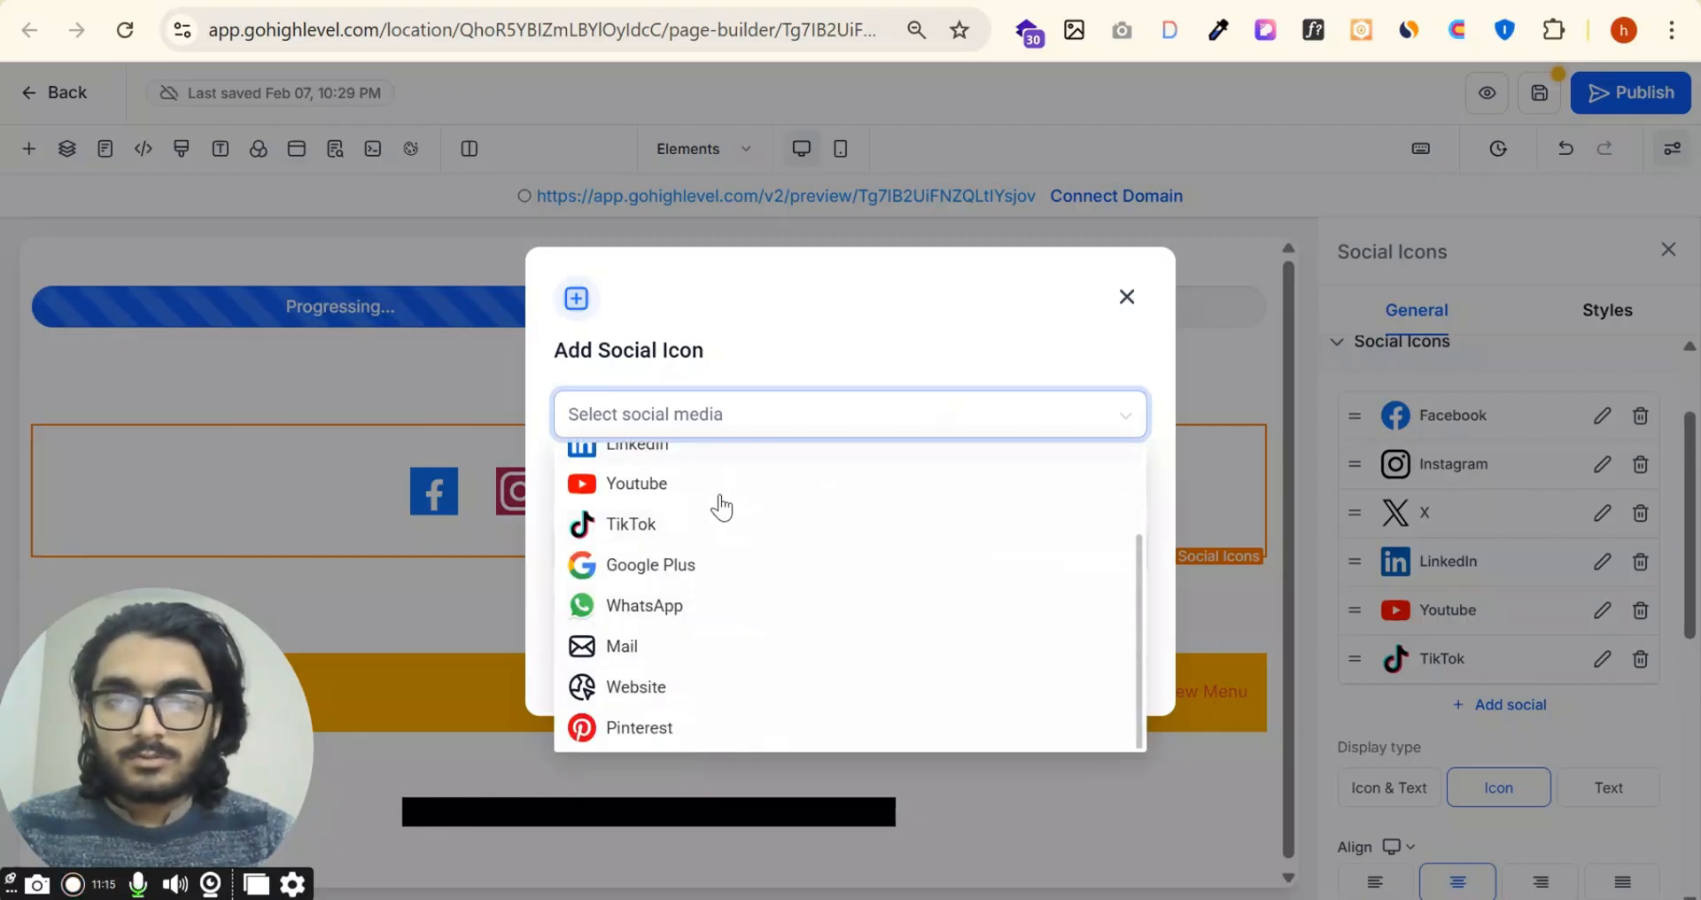
scroll(722, 505, up, 3)
click(789, 352)
click(747, 486)
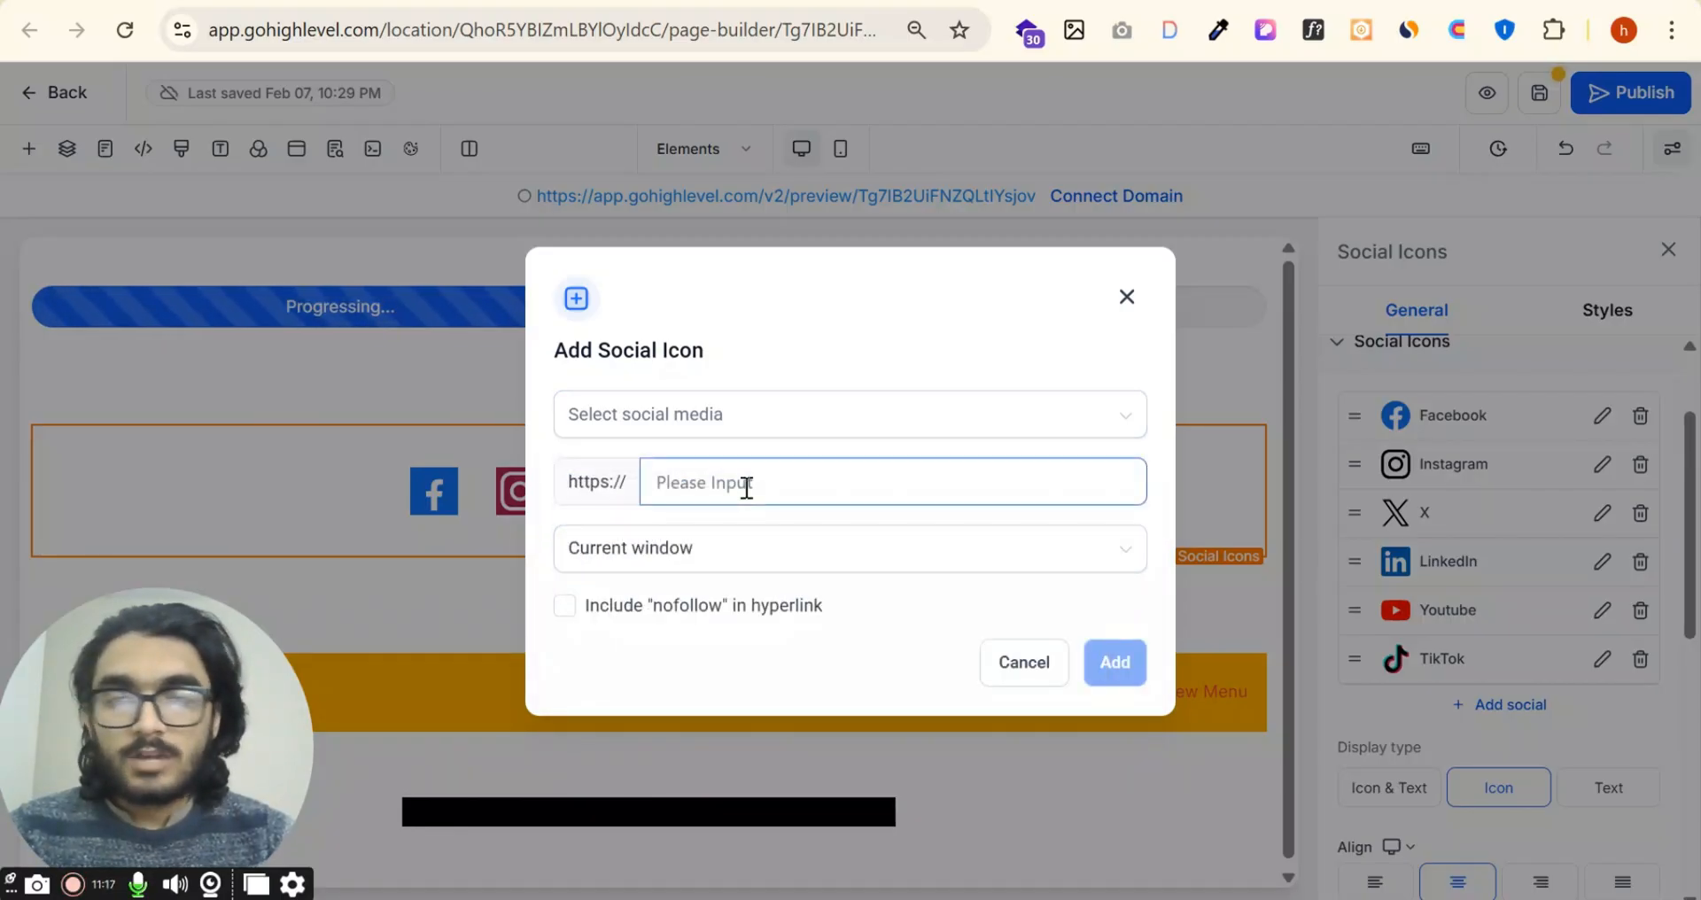
click(805, 560)
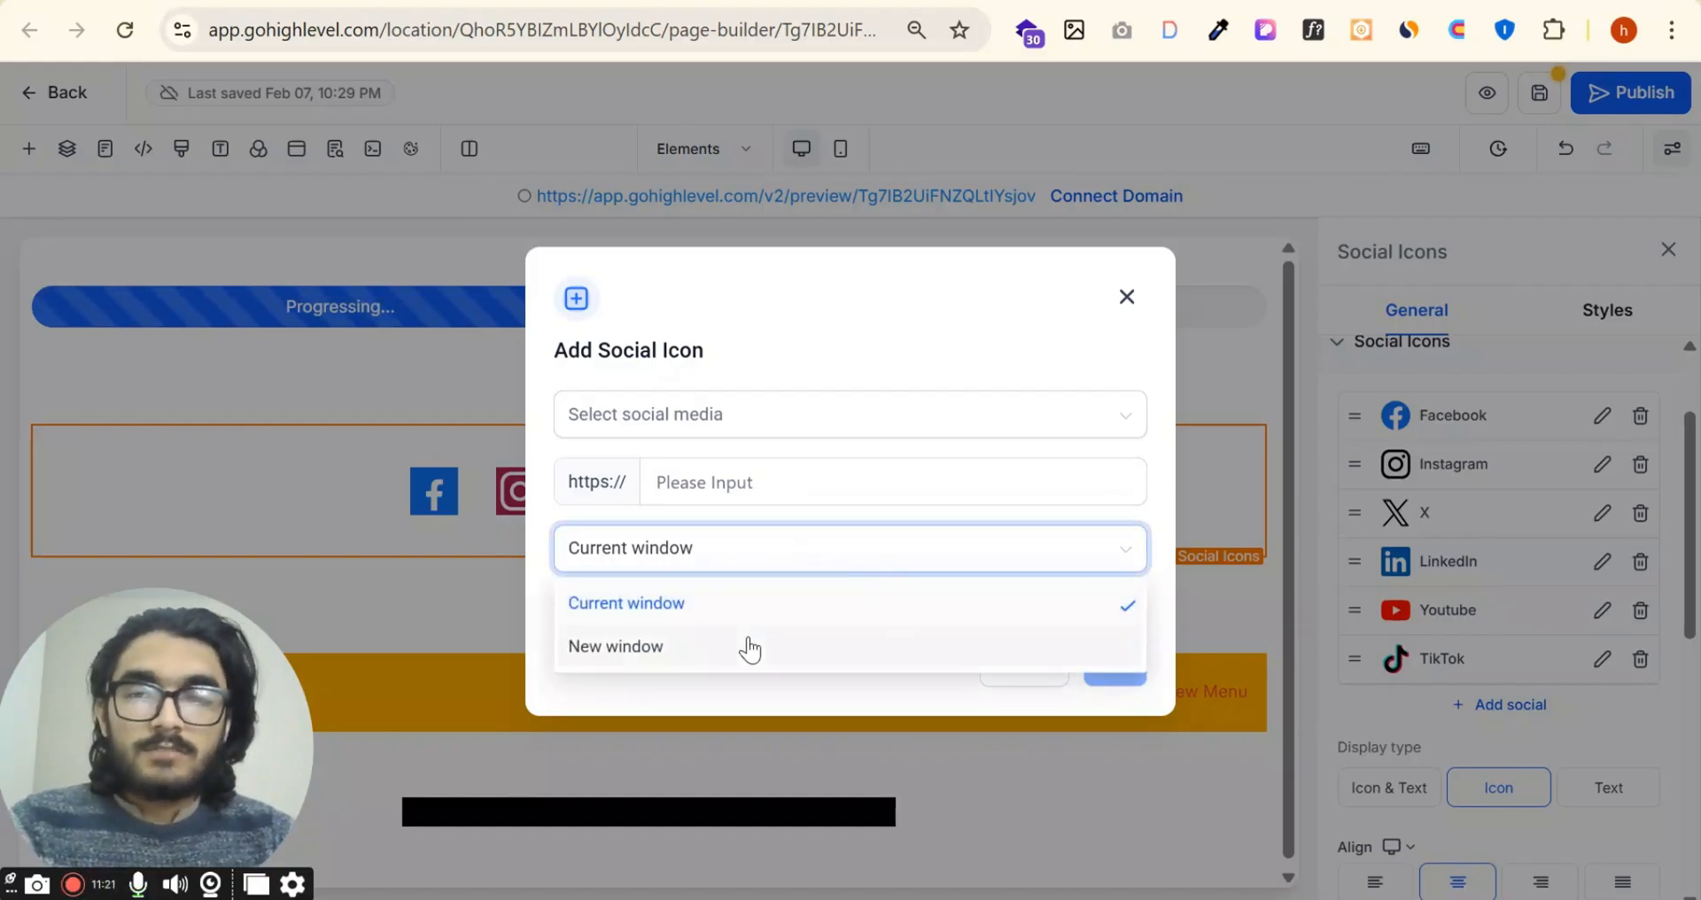
click(939, 332)
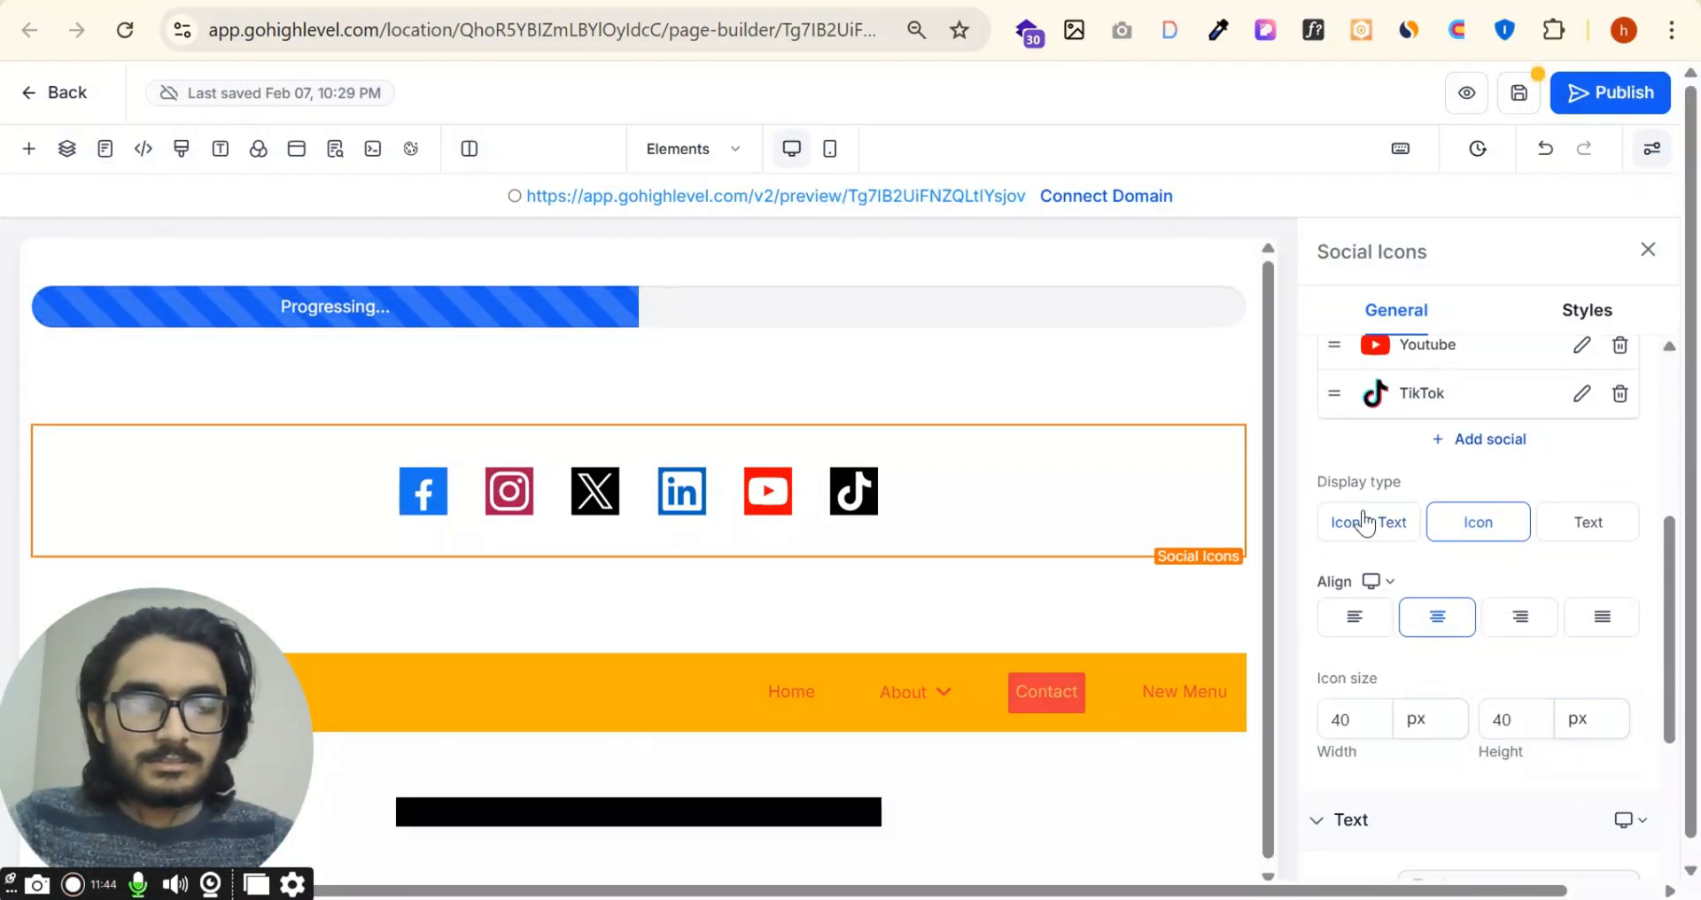
Step: Try the Icon & Text and Text display types on the social icons, then return to Icon
click(1369, 524)
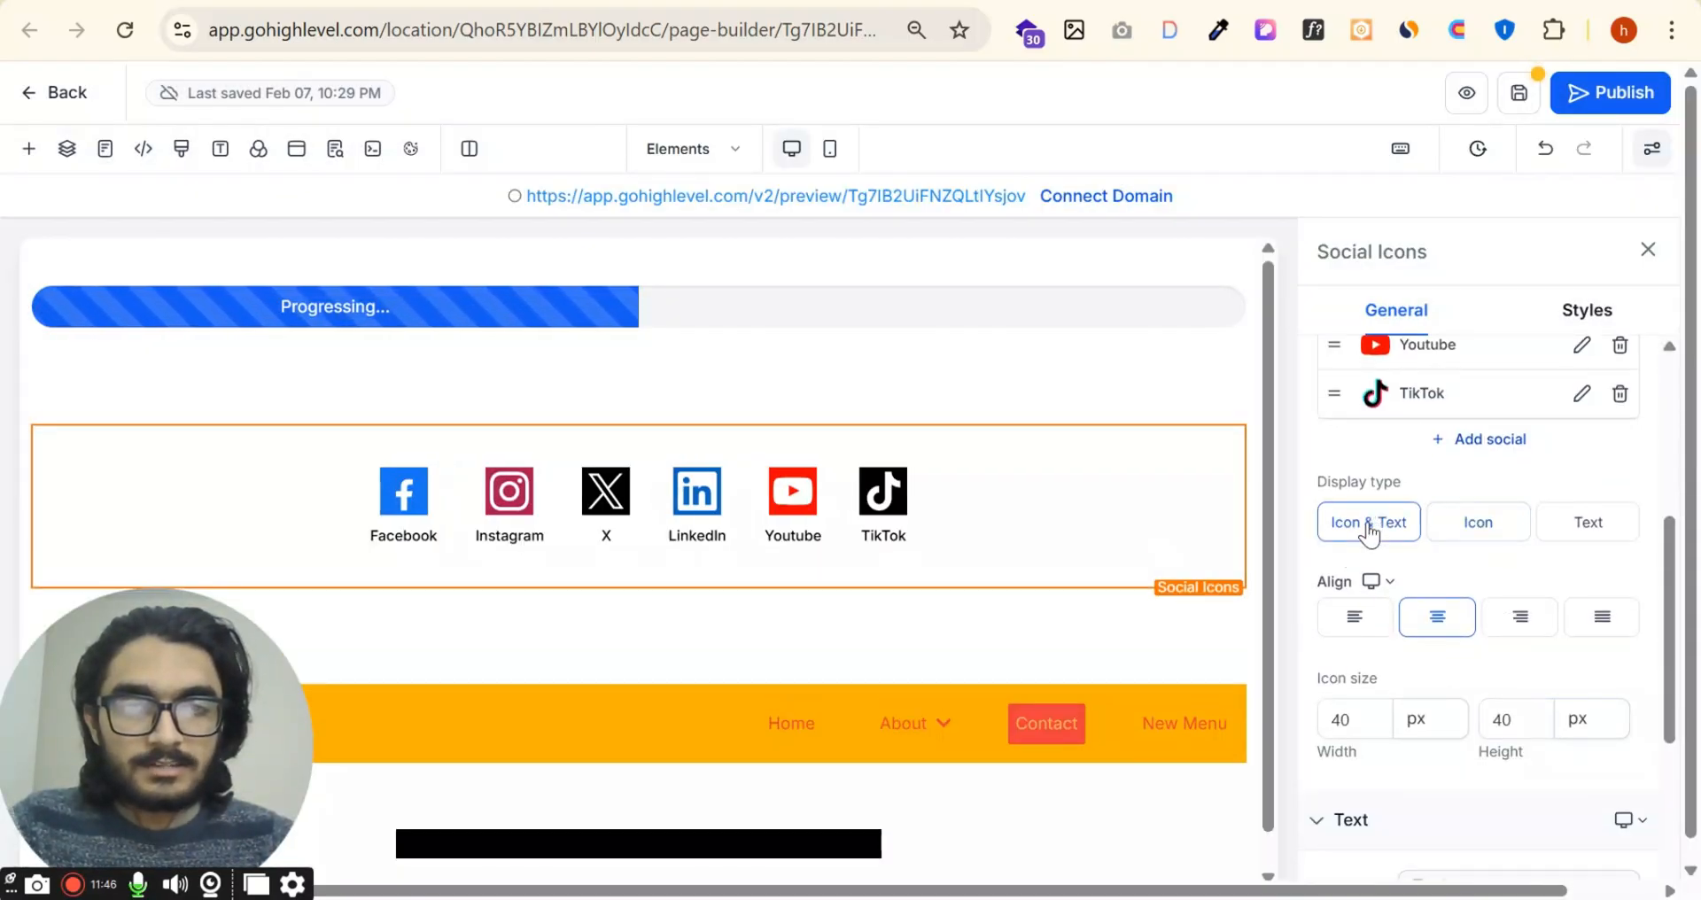
click(1454, 532)
click(1584, 524)
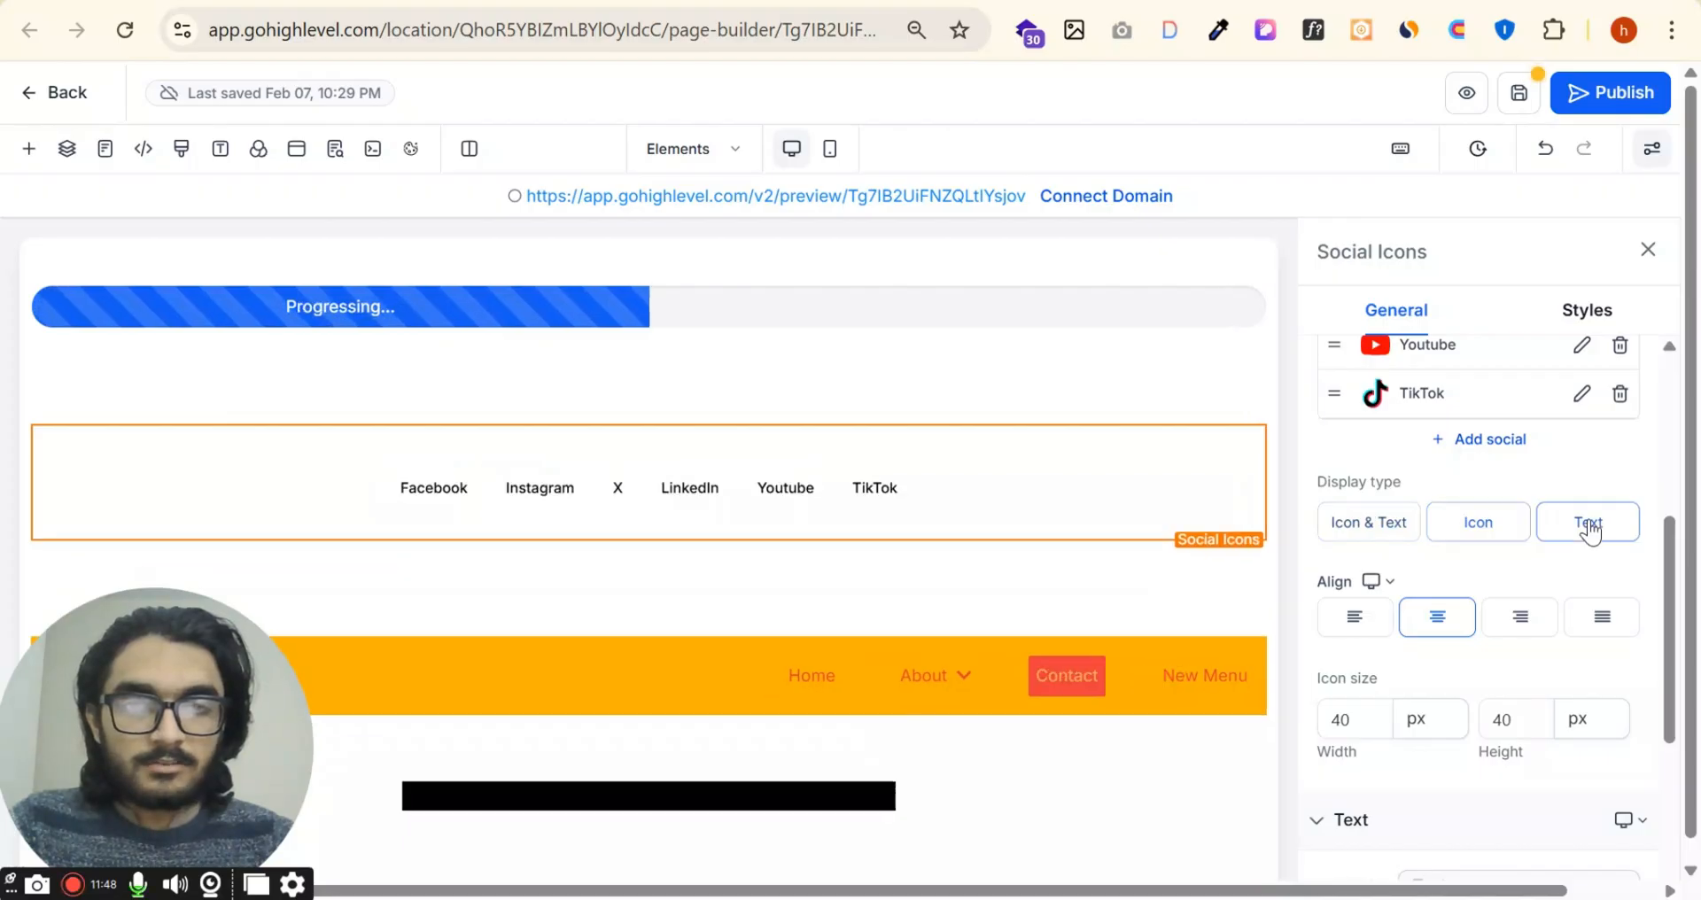
click(1522, 532)
Step: Try left, right and justified alignment on the social icons, then center them again
scroll(1500, 541, down, 2)
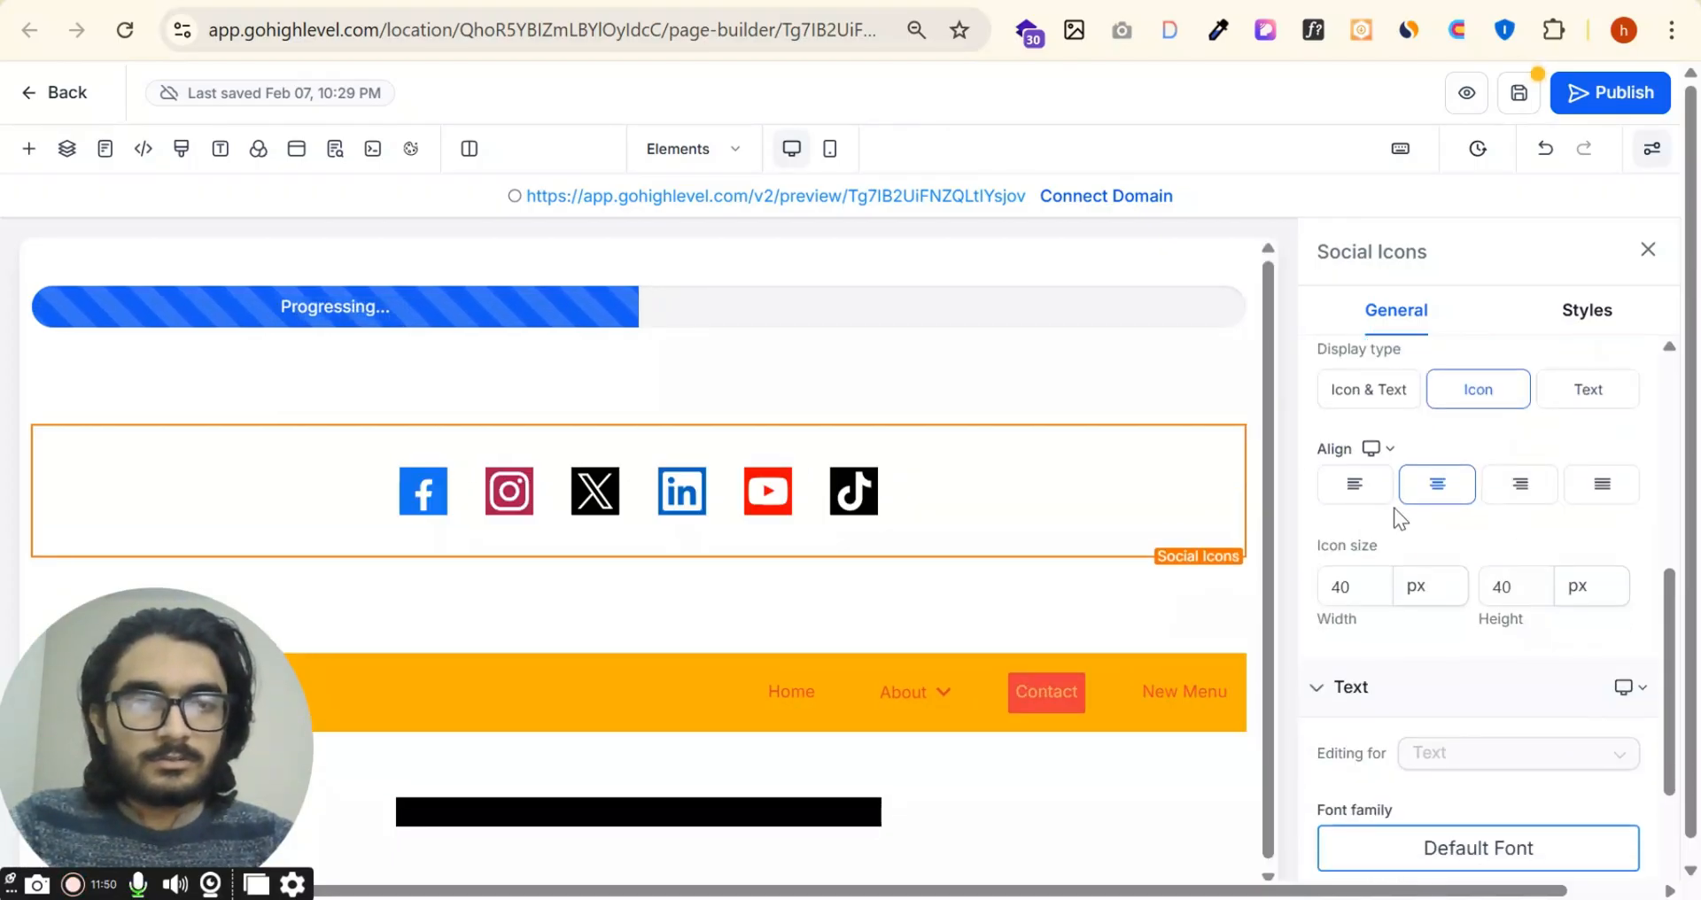
click(1389, 496)
click(1419, 499)
click(1521, 484)
click(1603, 484)
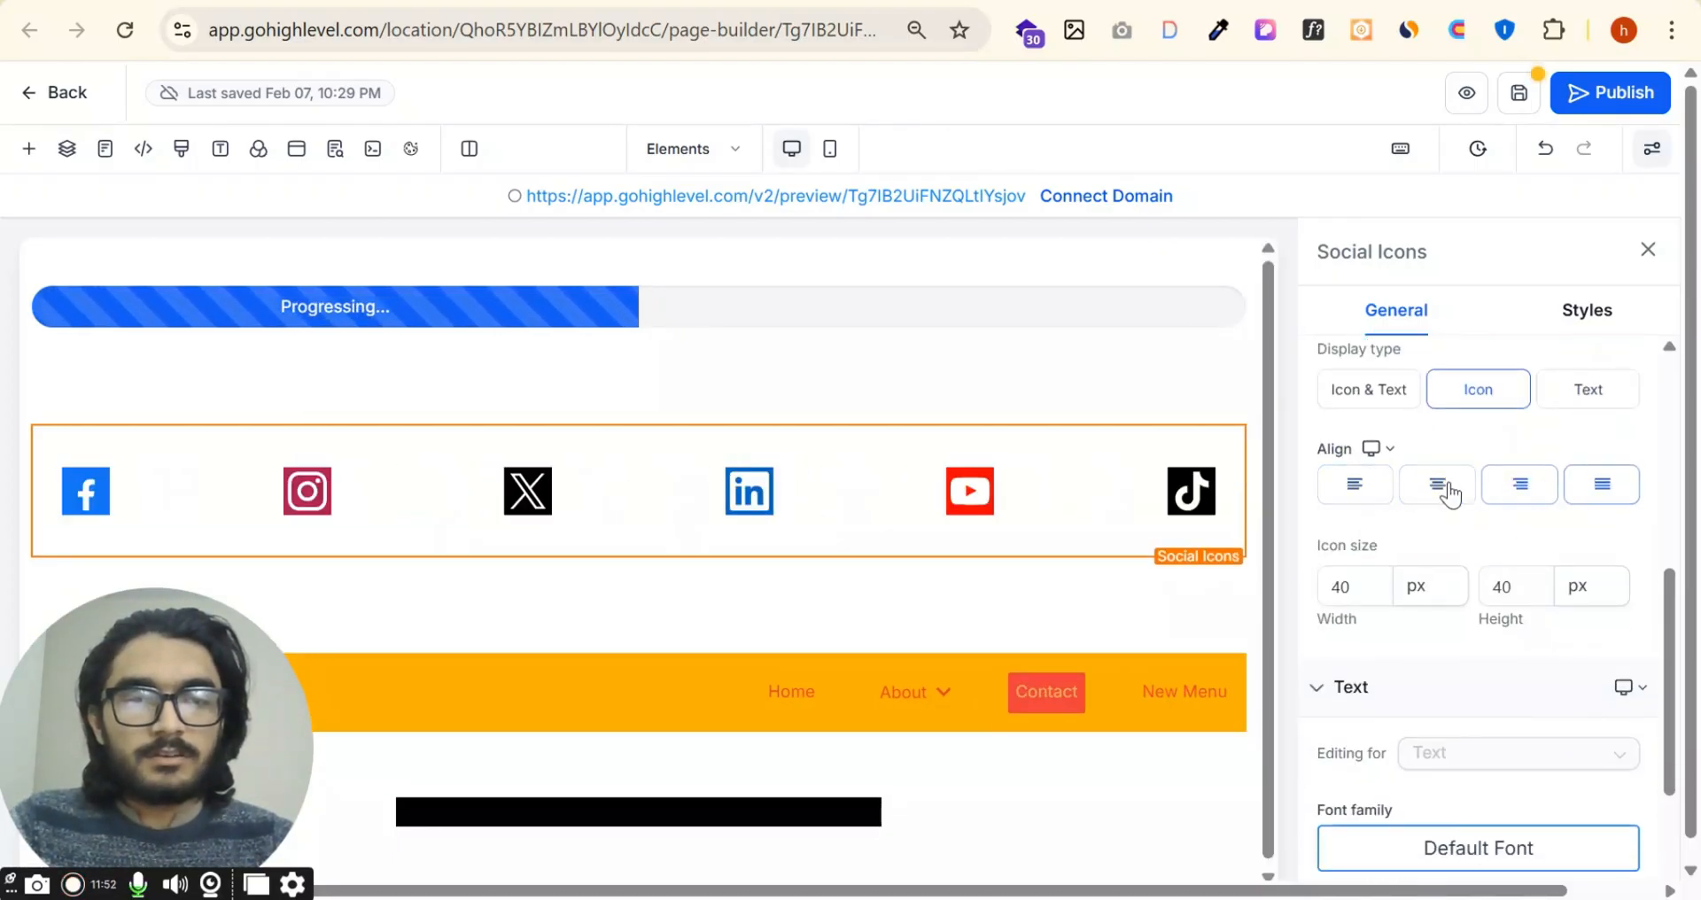
click(1450, 495)
Step: Set the social icons' width to 70 px
scroll(1418, 485, down, 2)
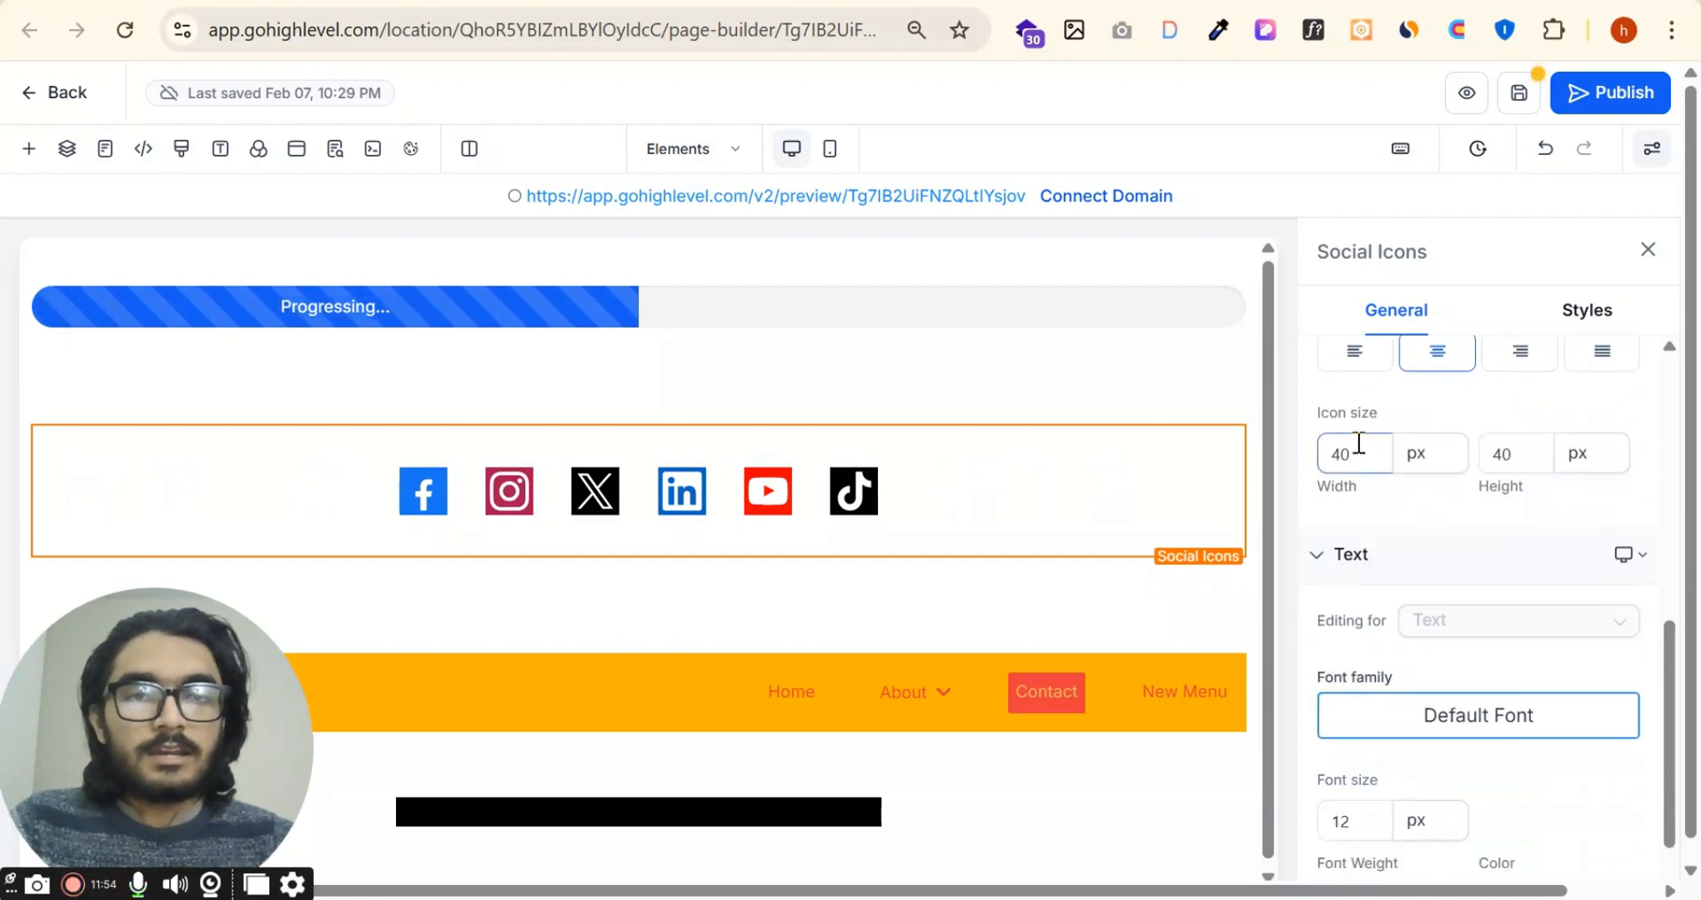
text(70)
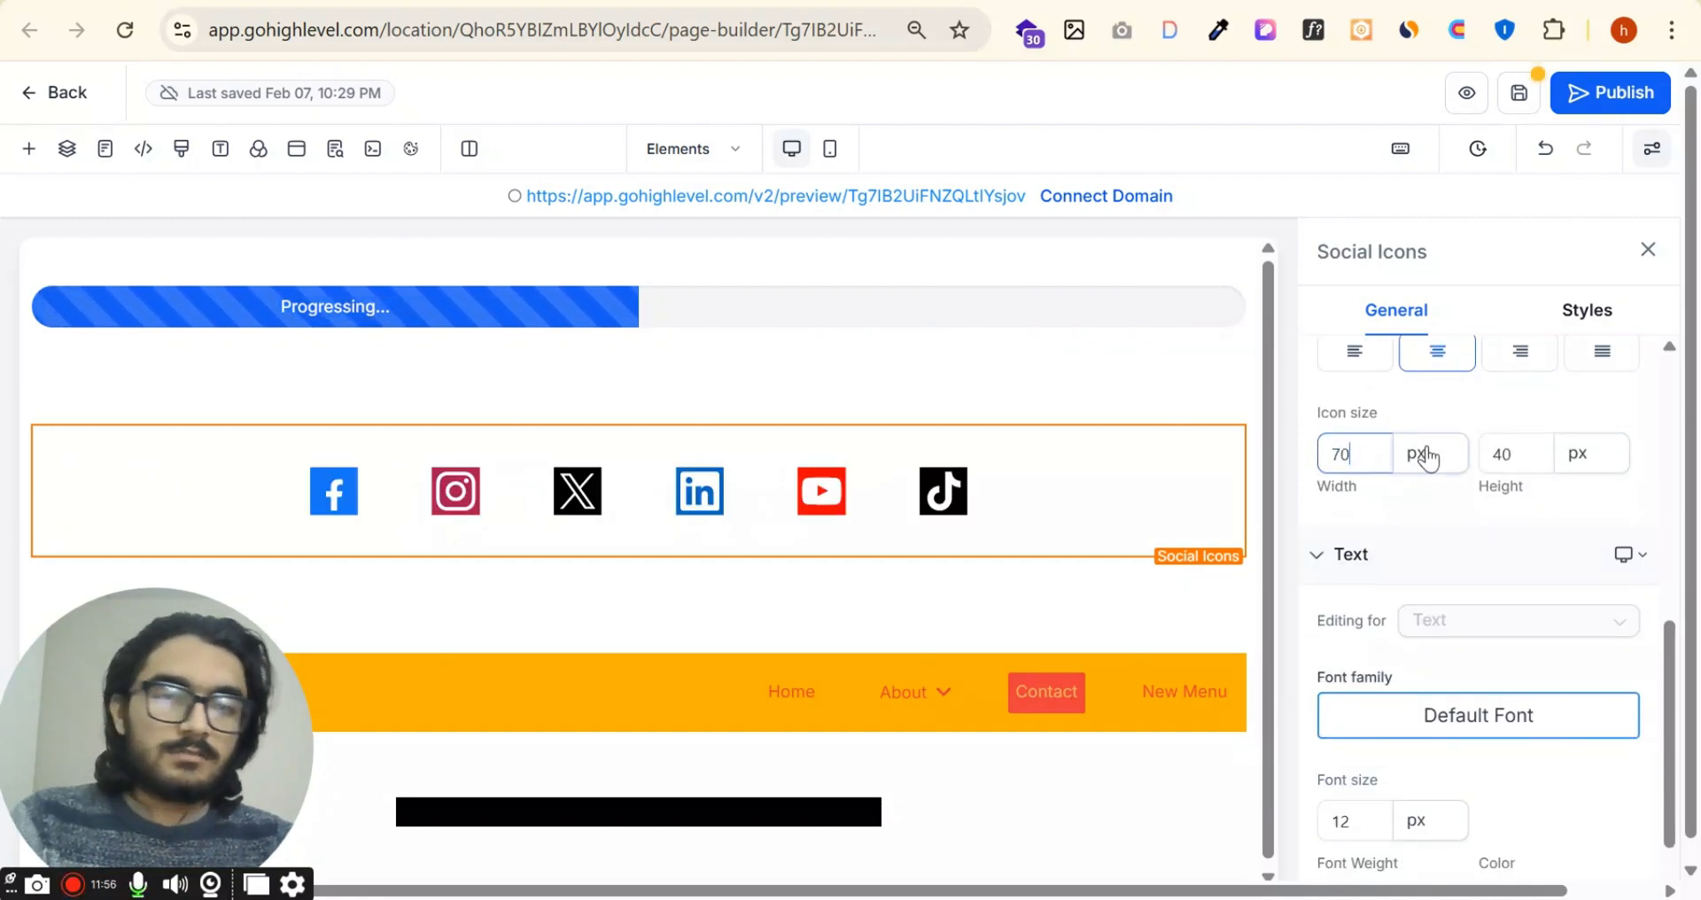
click(1418, 453)
Step: Set the social icons' text weight to 600 and their display type to Icon & Text
scroll(1407, 475, down, 1)
scroll(1418, 488, down, 1)
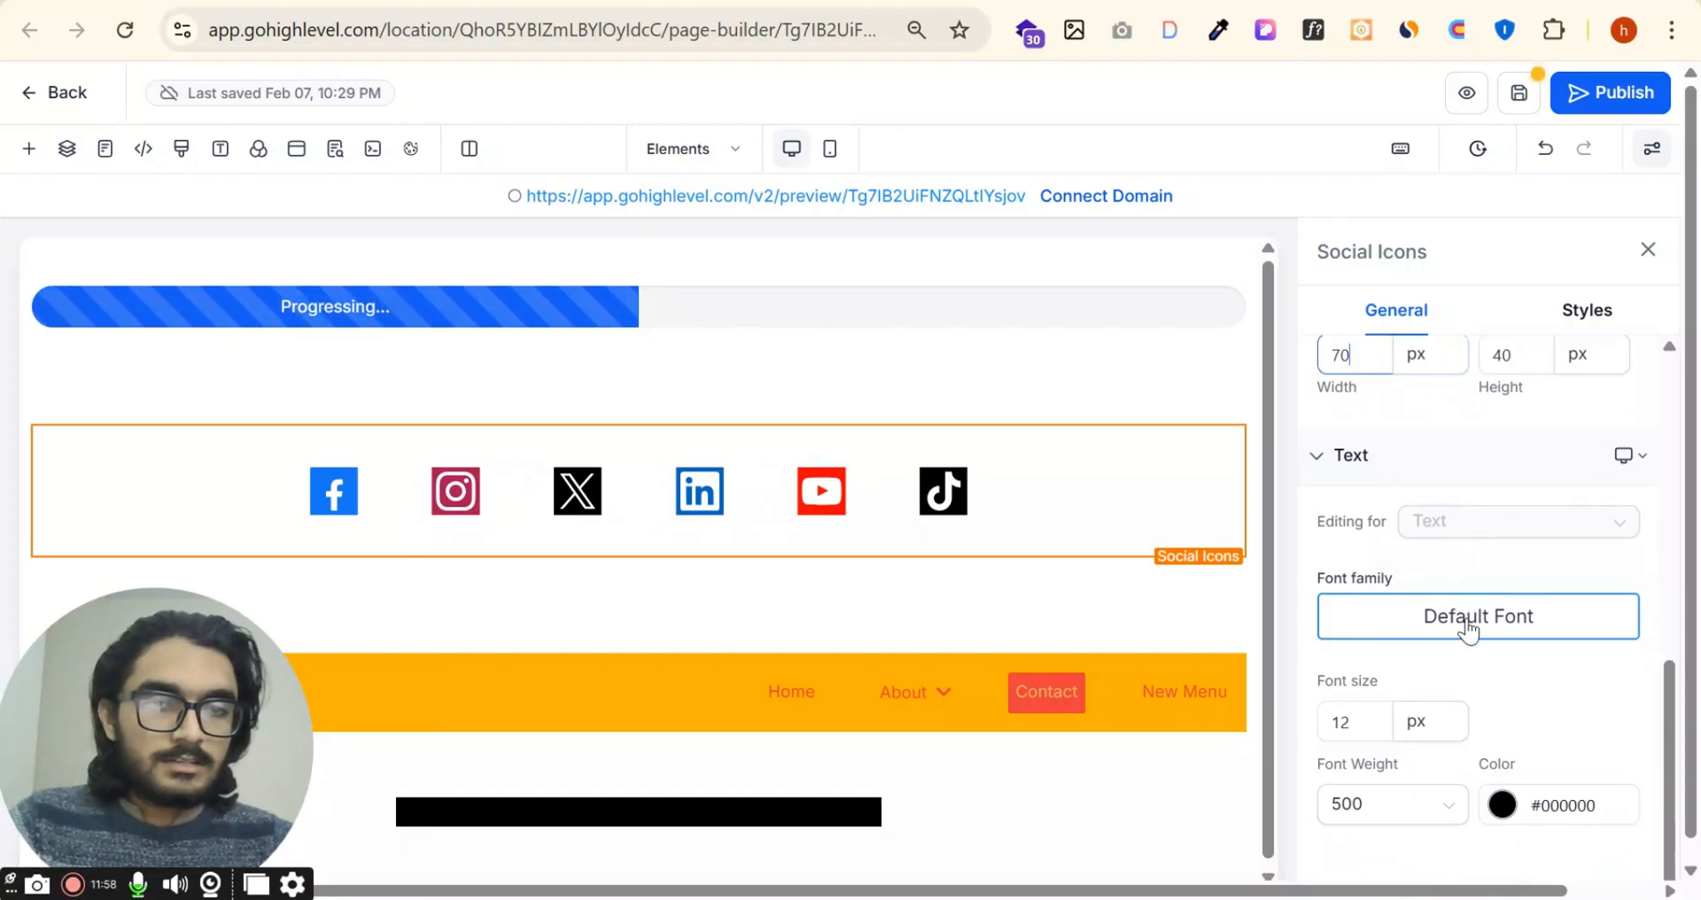
click(1440, 813)
click(1422, 762)
scroll(1454, 412, up, 6)
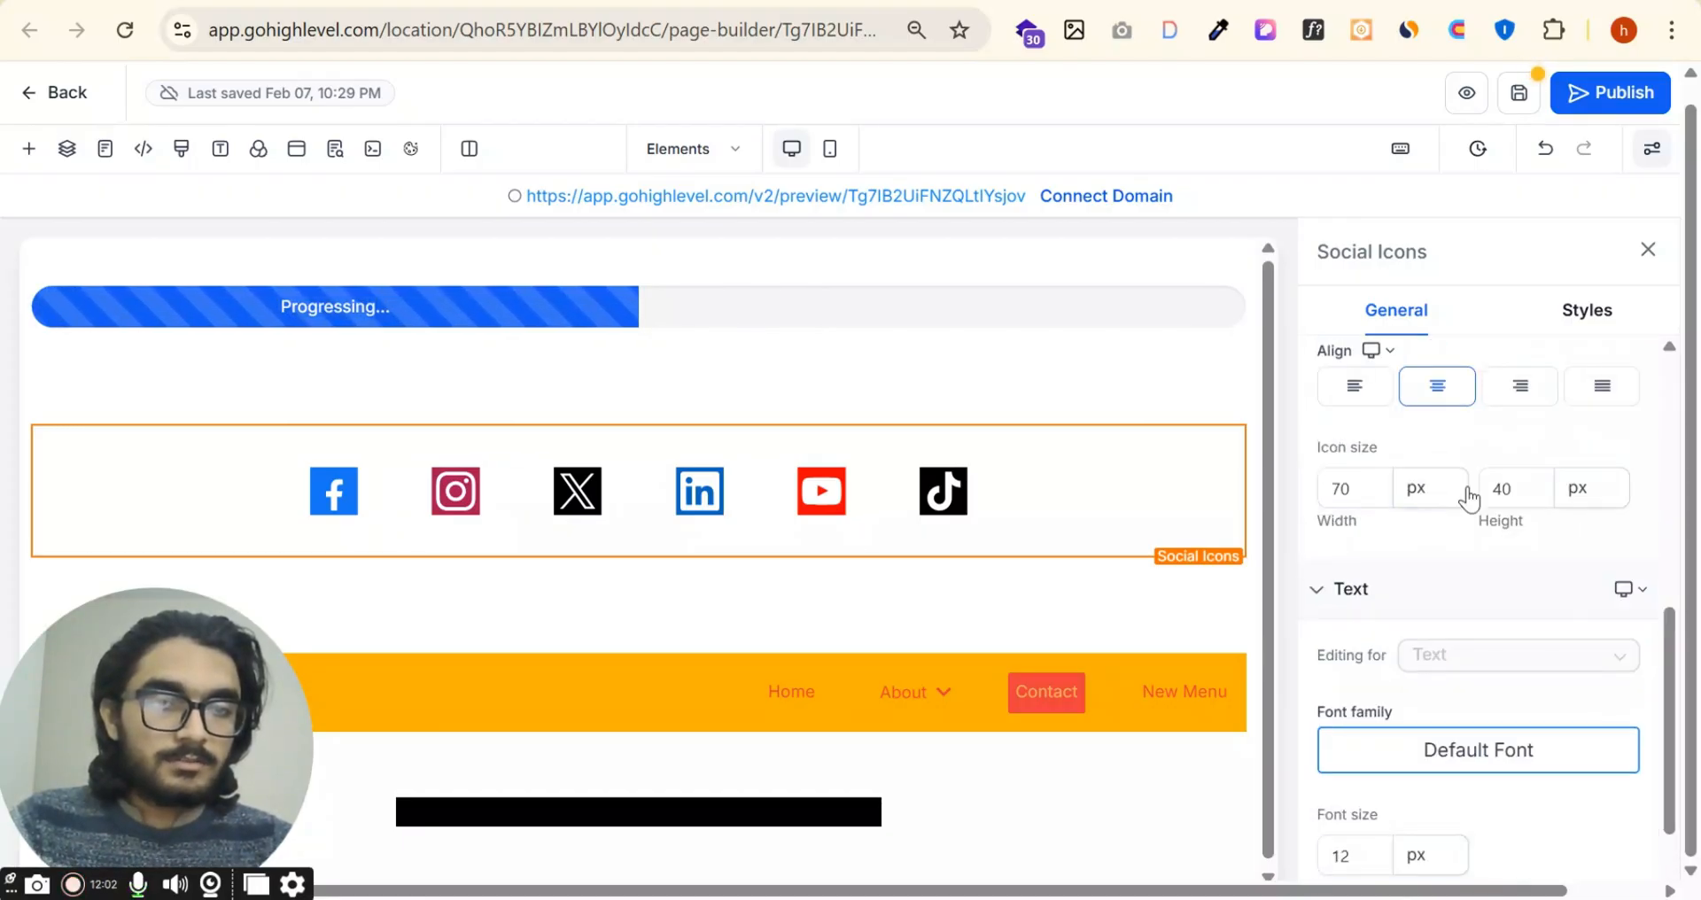
click(1382, 696)
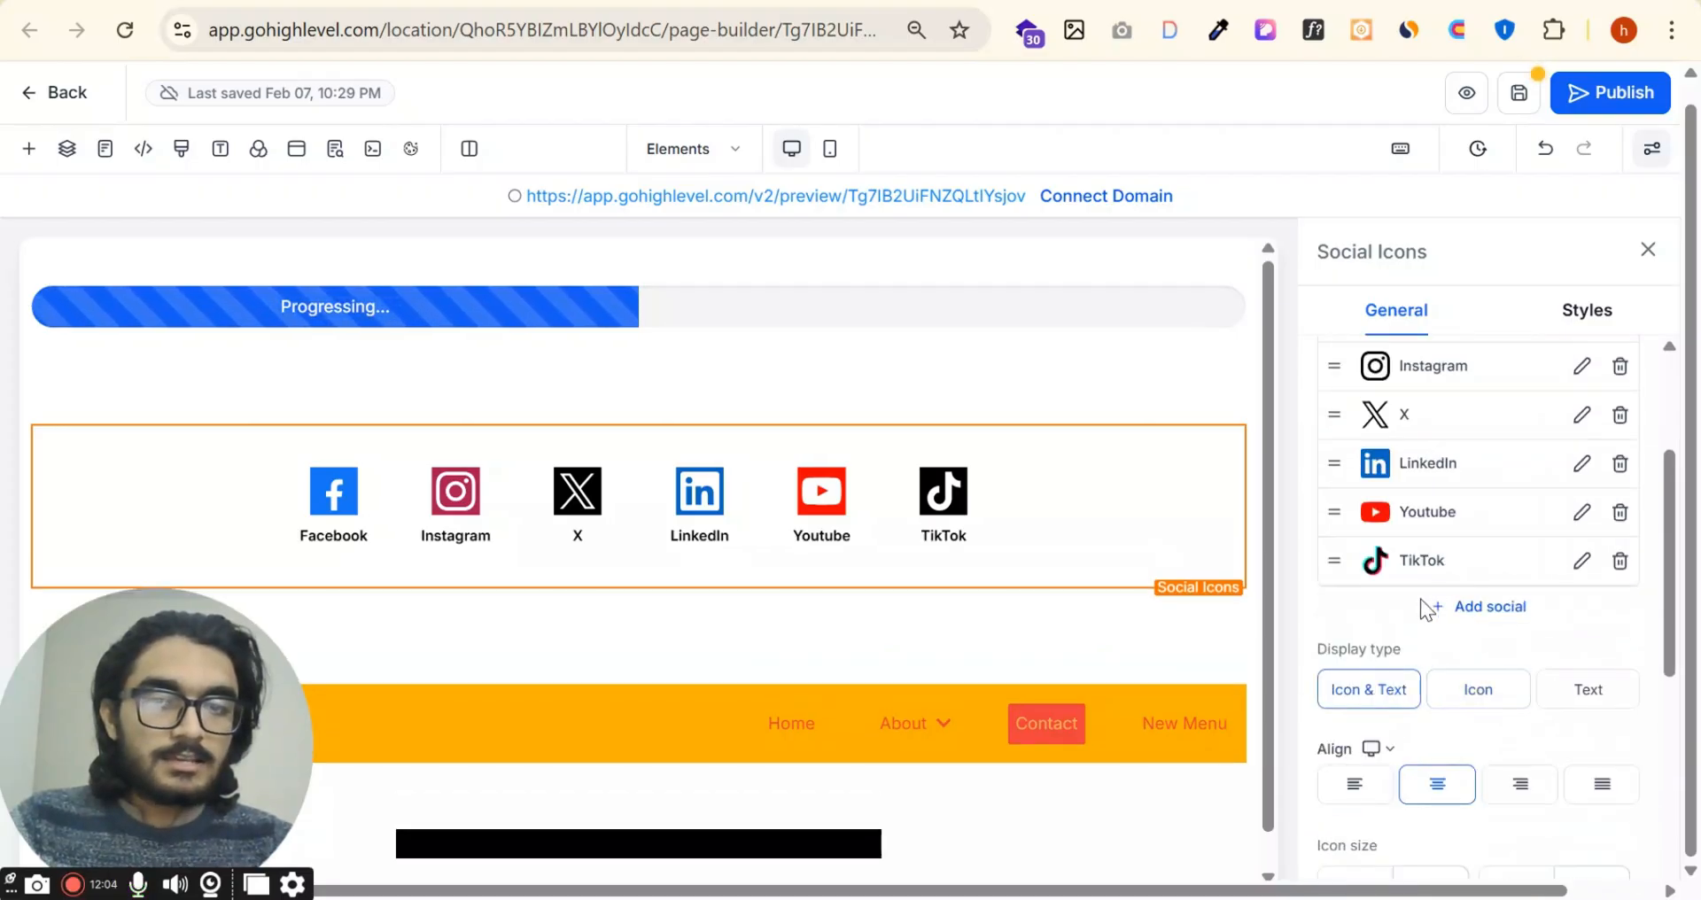
scroll(1471, 460, up, 3)
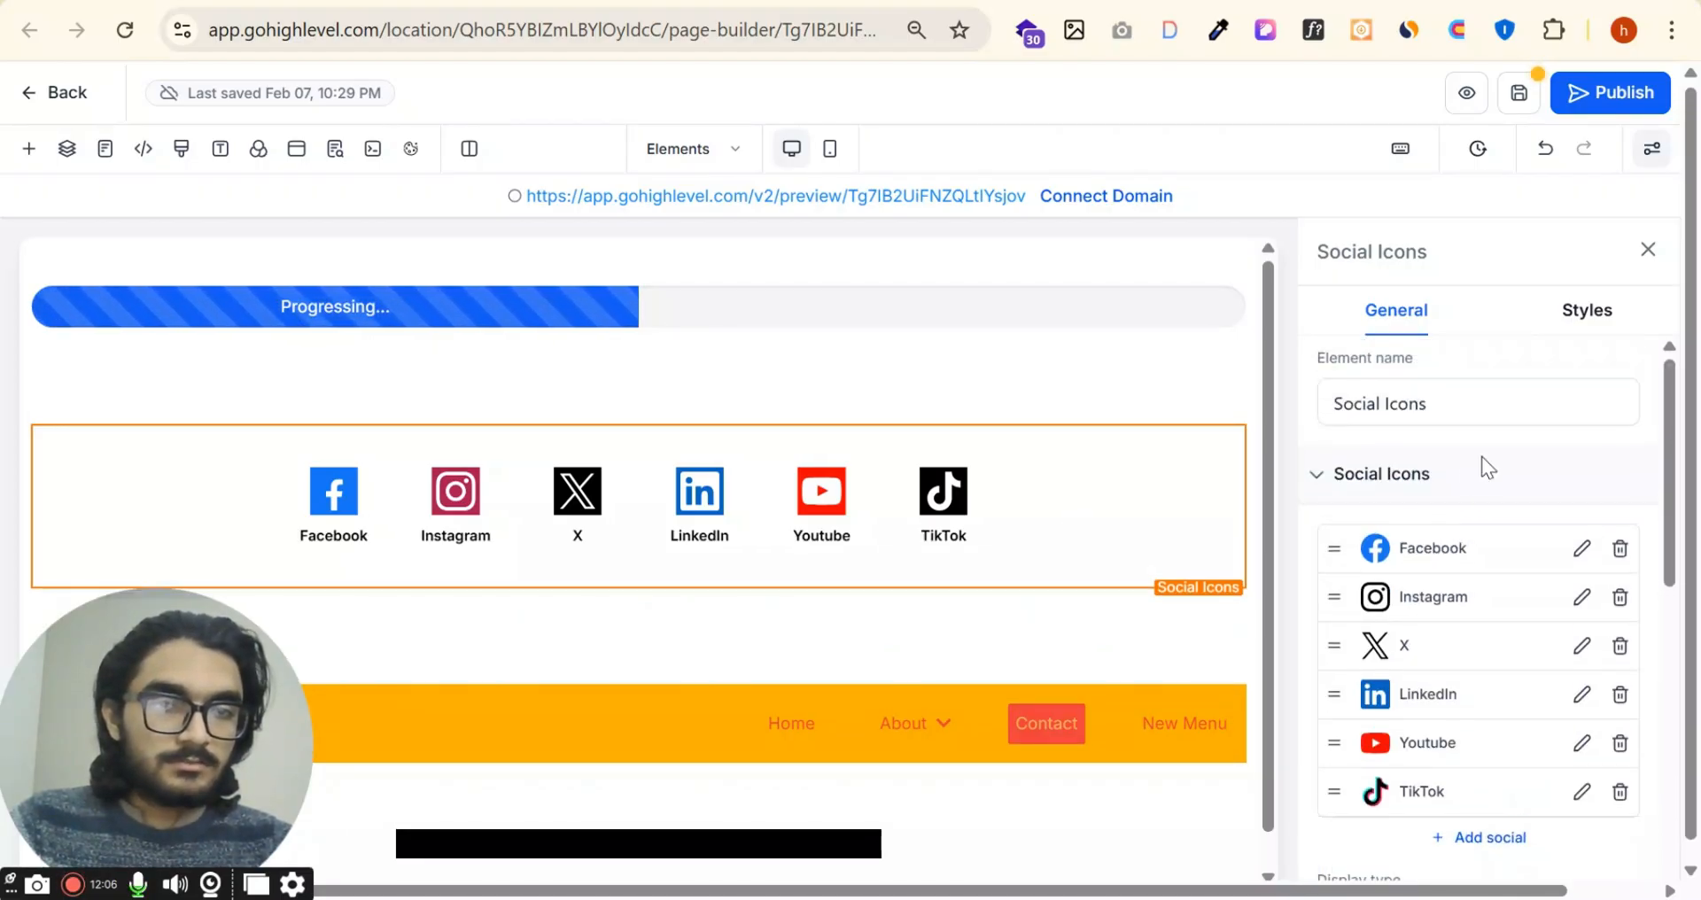
scroll(1474, 486, down, 10)
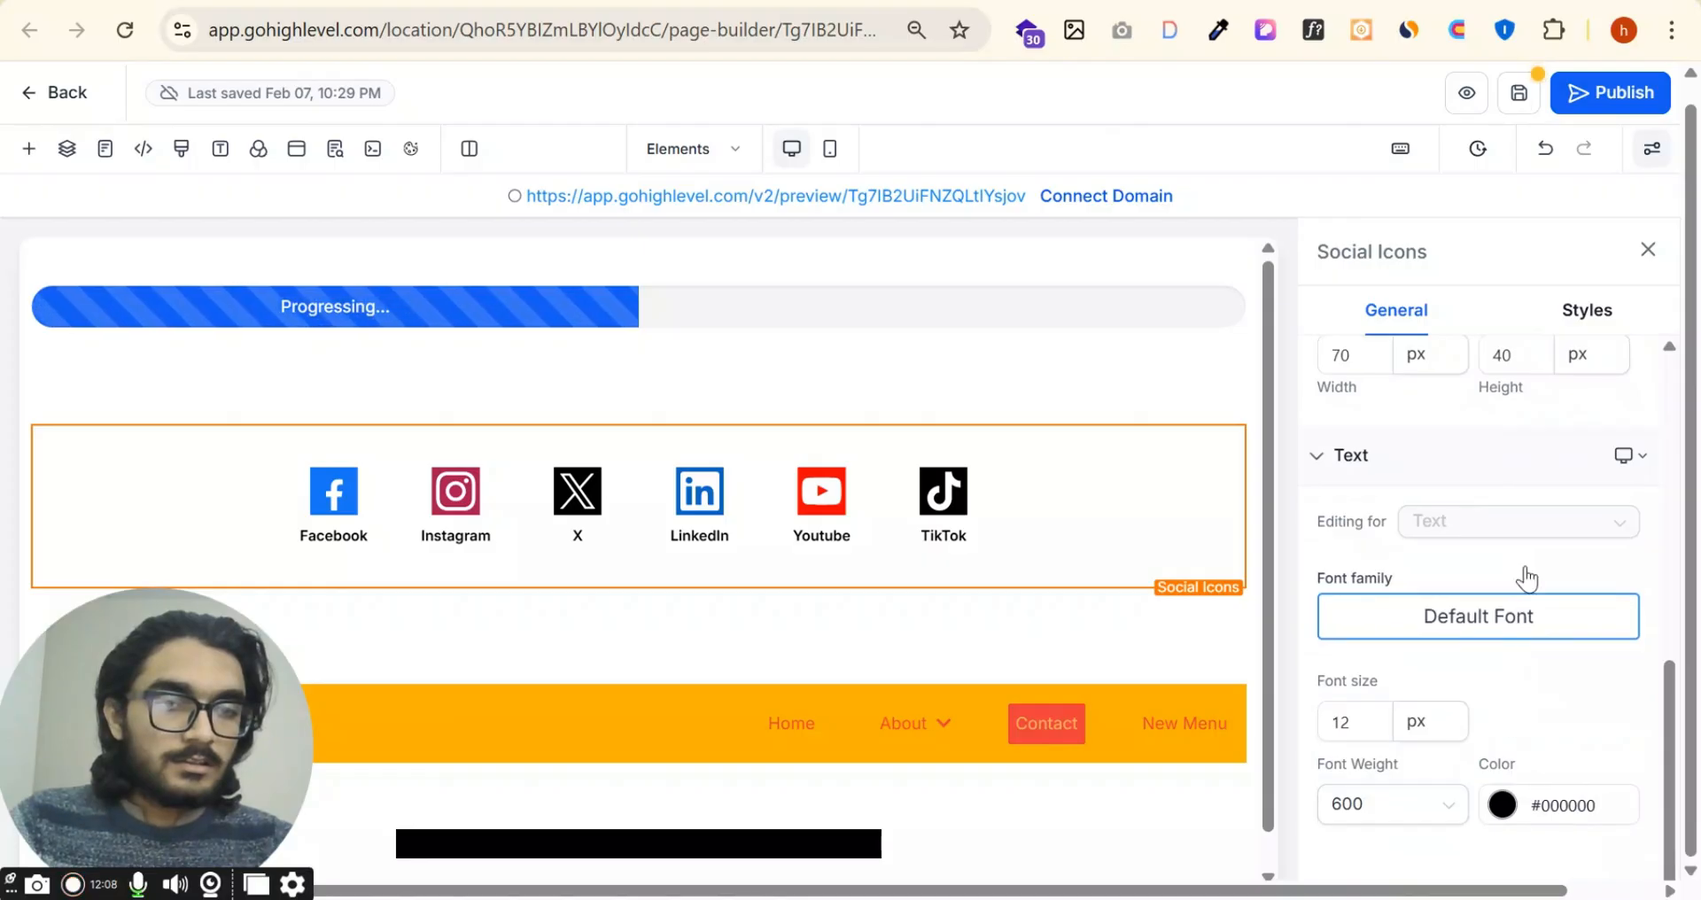
click(1591, 316)
scroll(1508, 626, down, 5)
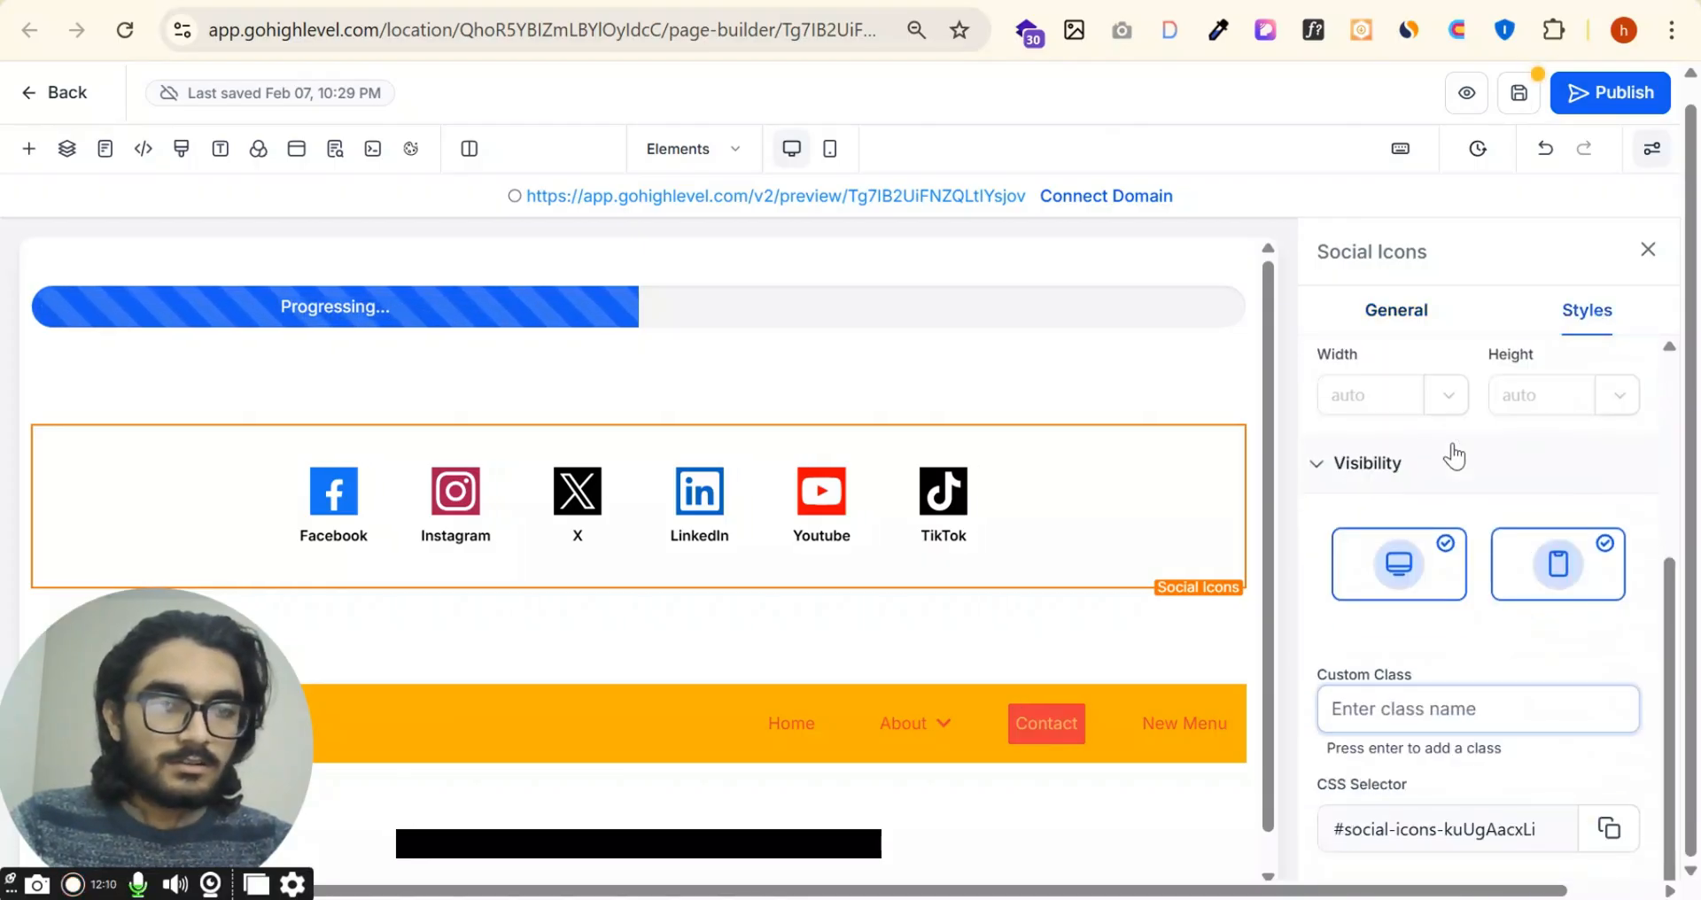
scroll(1454, 456, up, 5)
click(1397, 310)
scroll(1470, 629, down, 3)
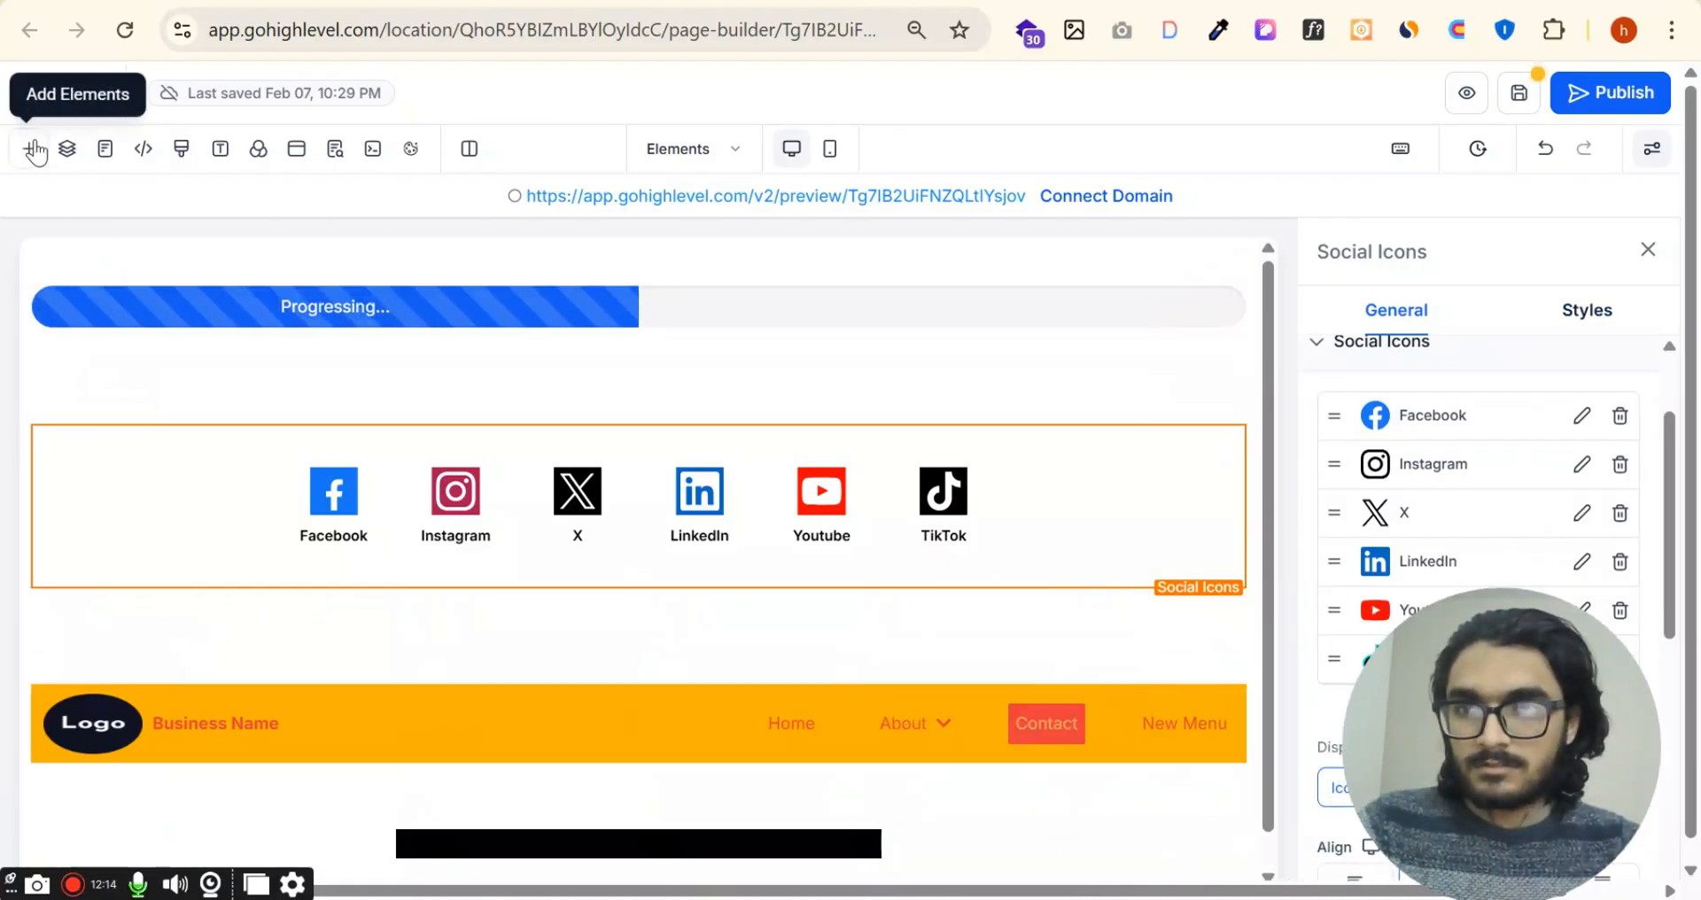
Step: Add the Dark set of prebuilt social media icons between the progress bar and the existing social icons
click(34, 149)
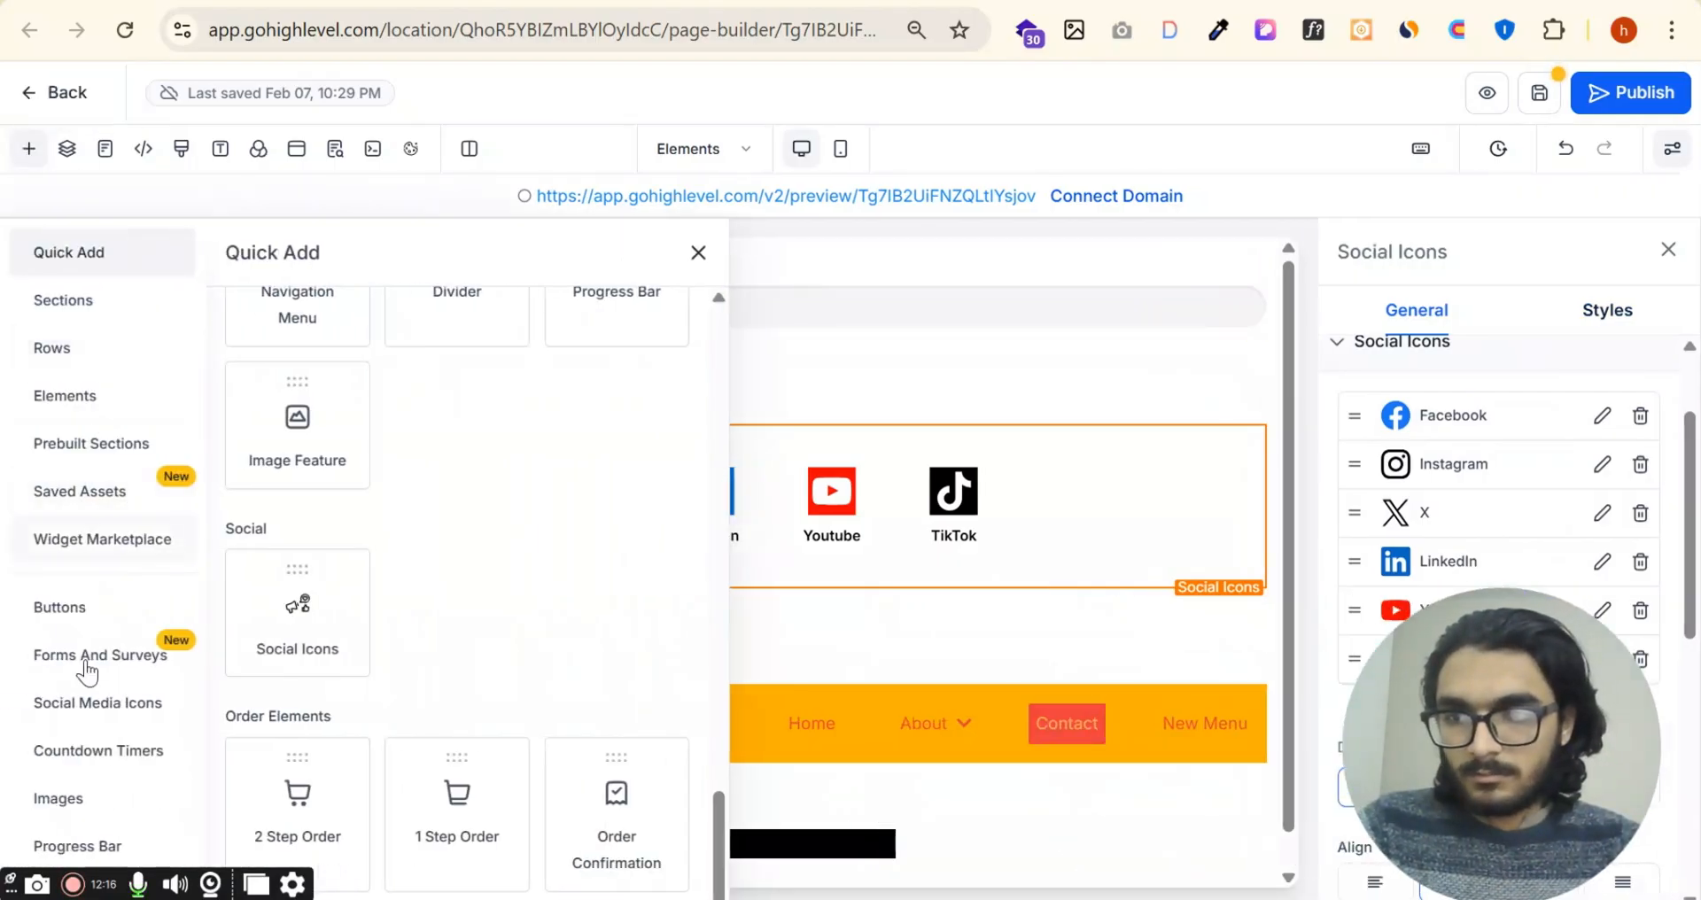
click(88, 709)
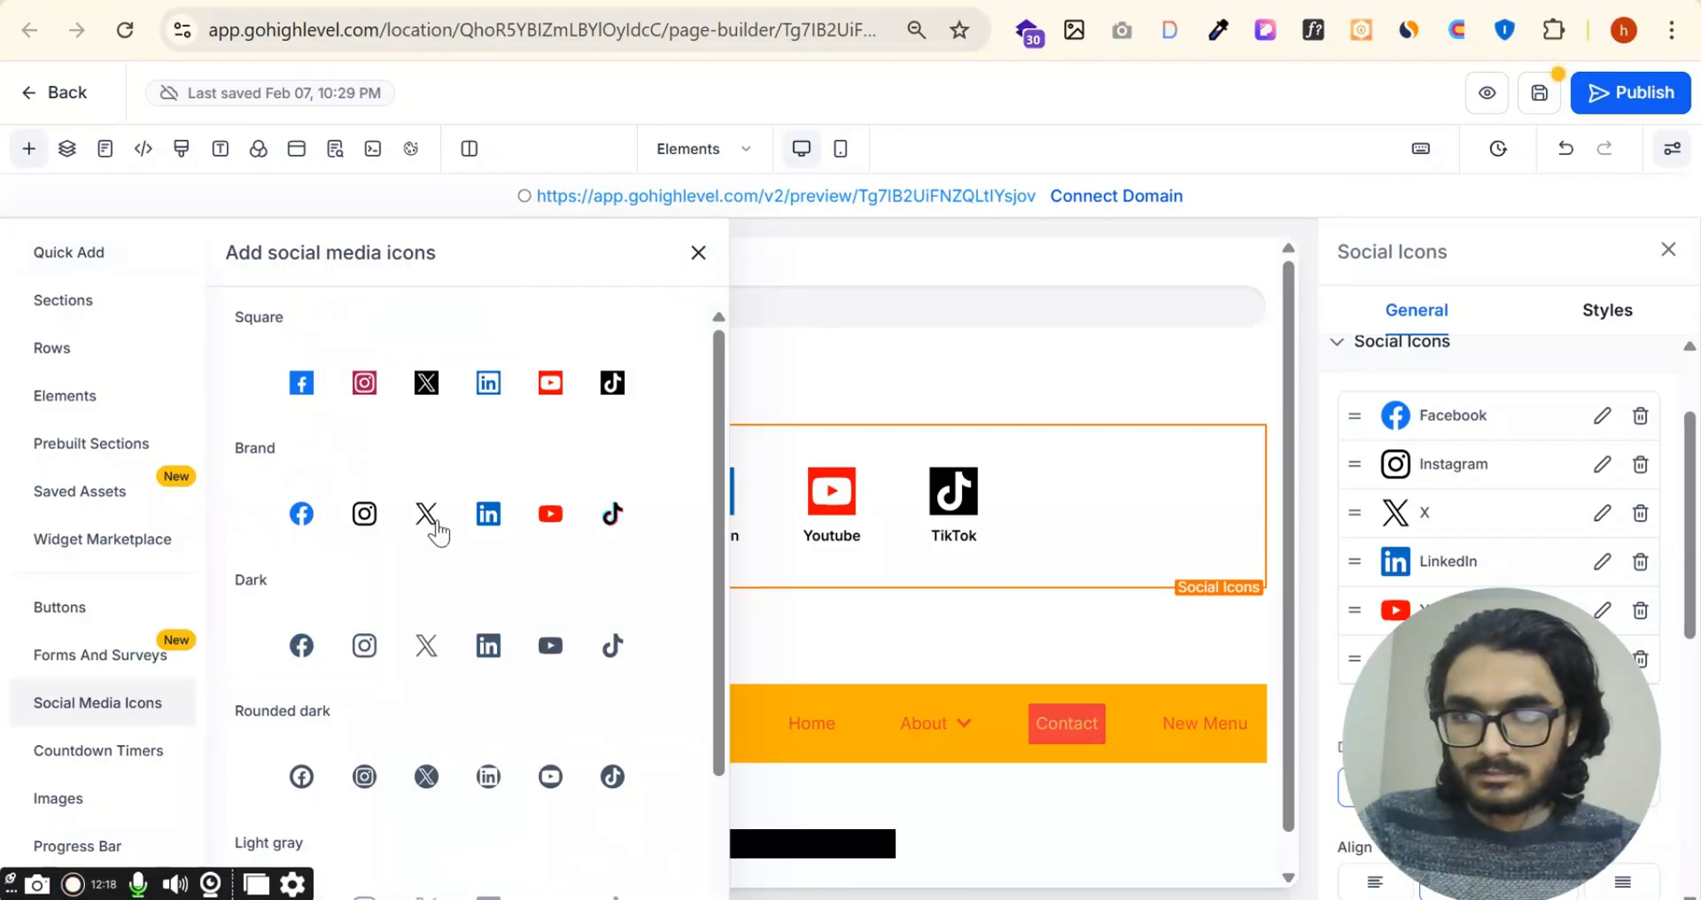
scroll(429, 425, down, 2)
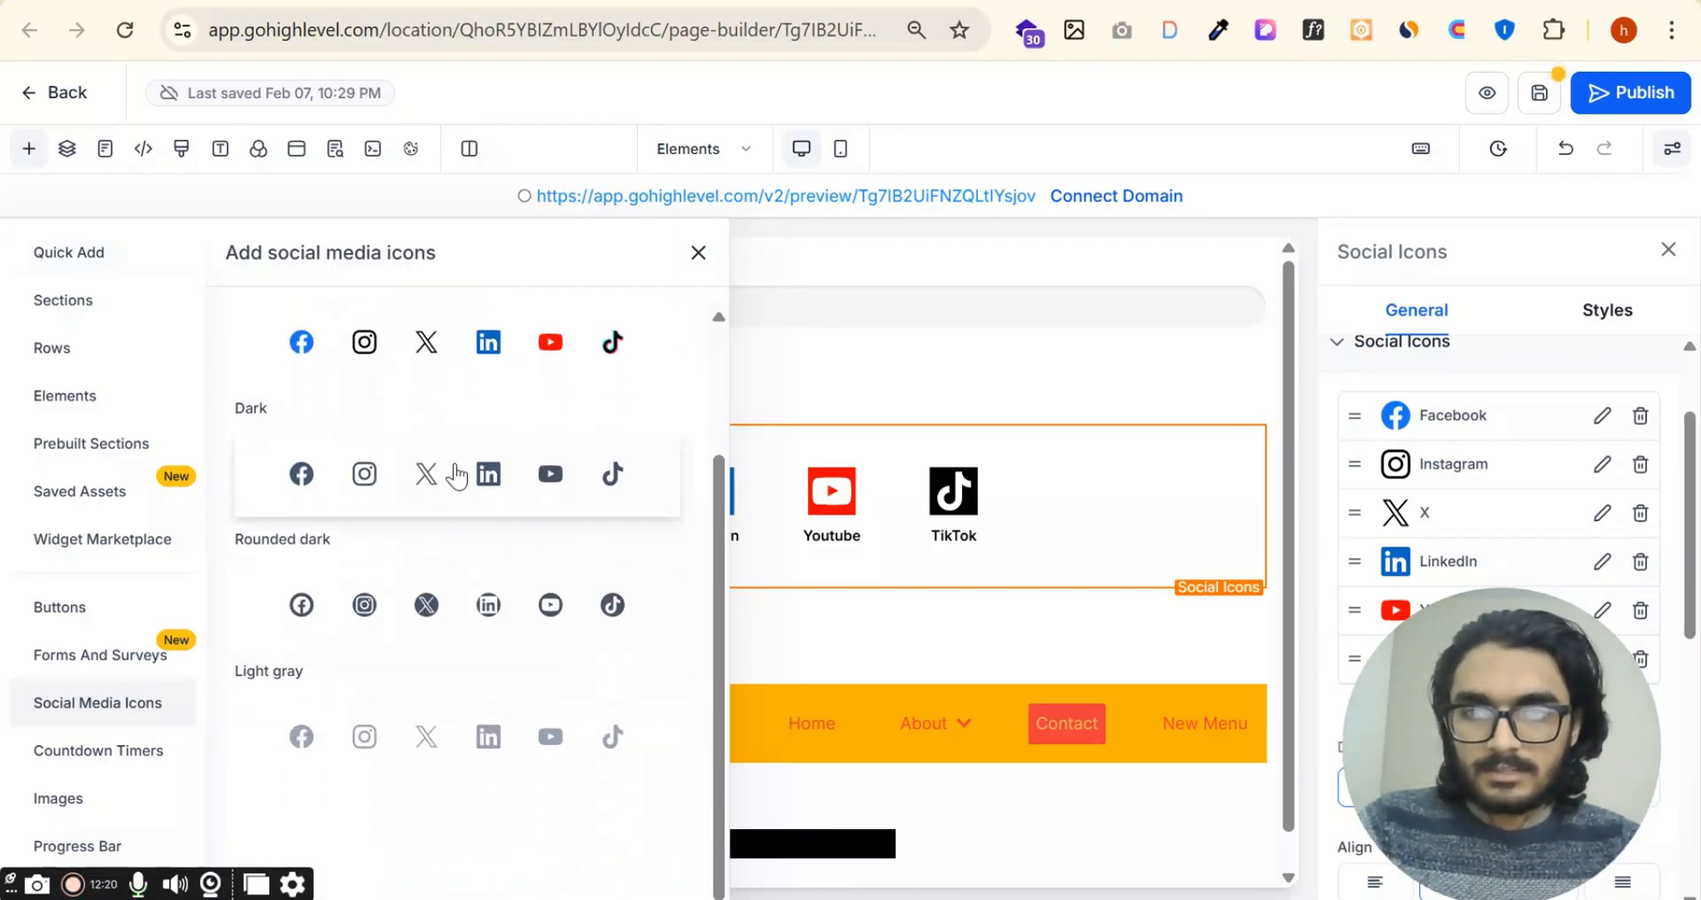
drag(486, 463, 755, 376)
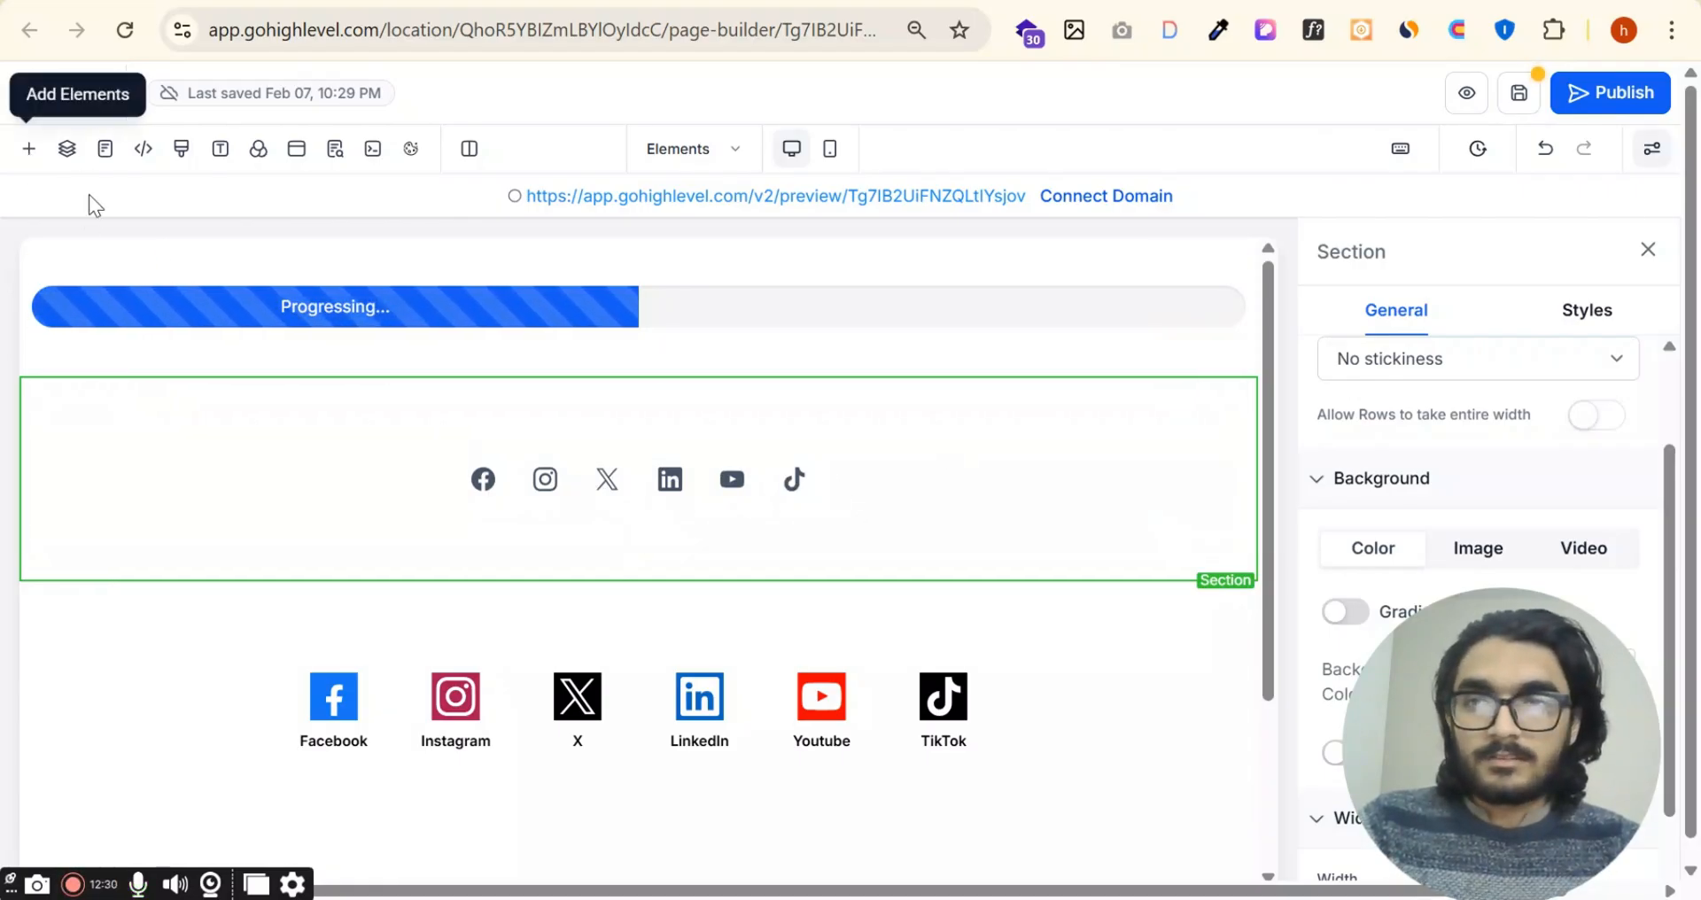
Step: Add a 2 Step Order element between the progress bar and the dark social icons section
click(29, 148)
click(66, 254)
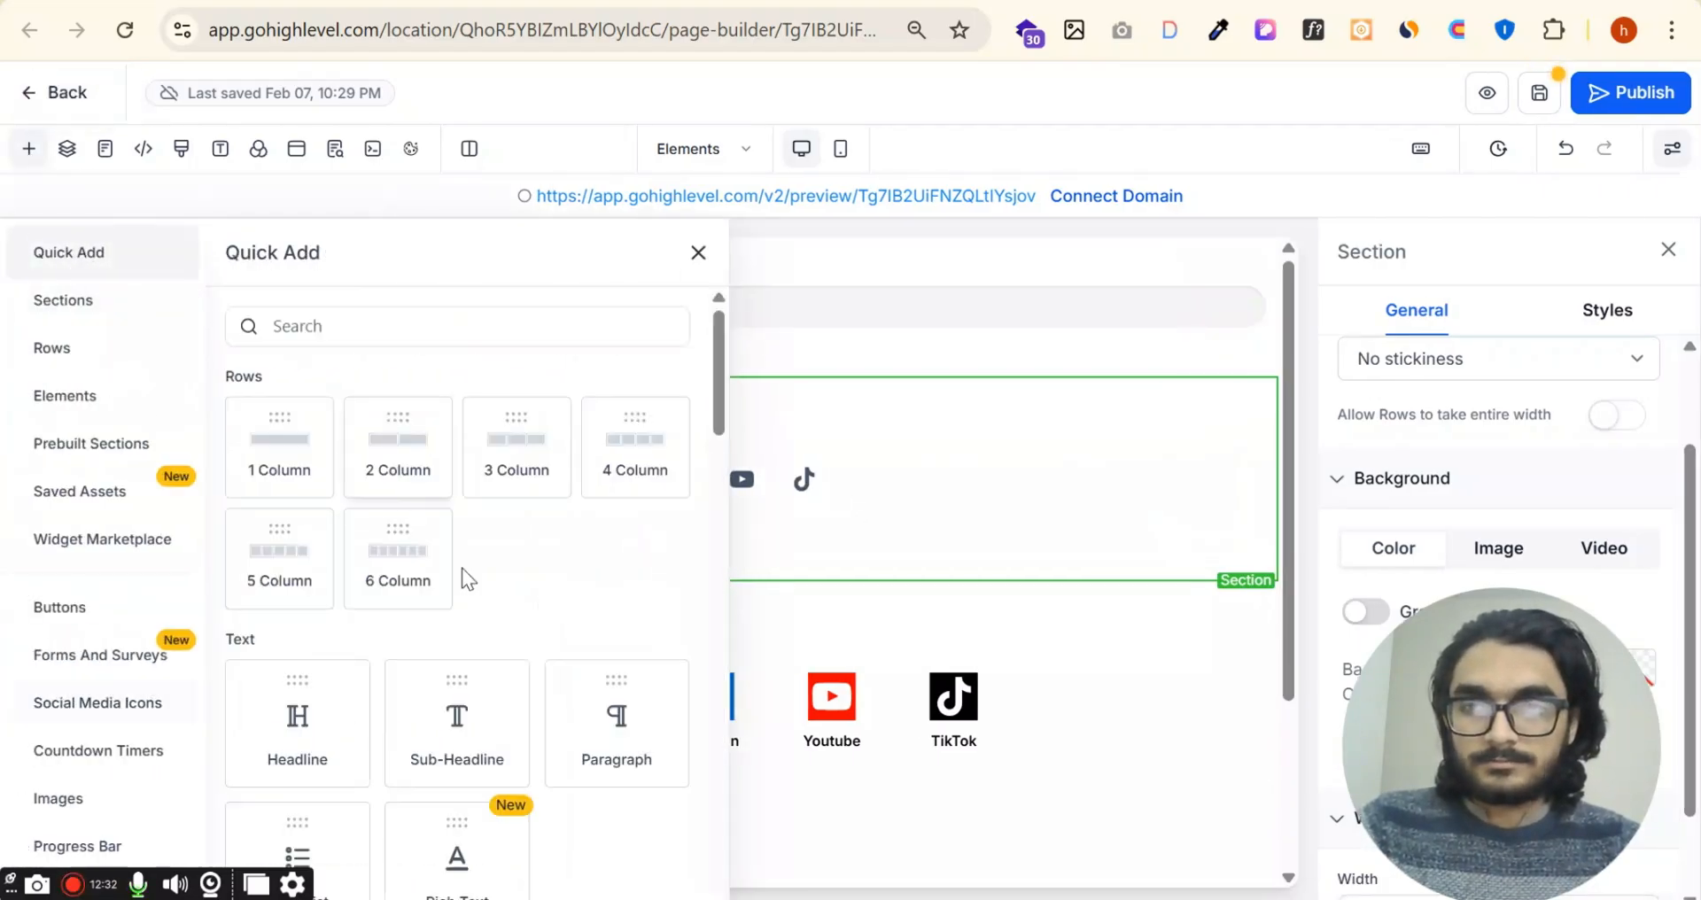
scroll(544, 555, down, 20)
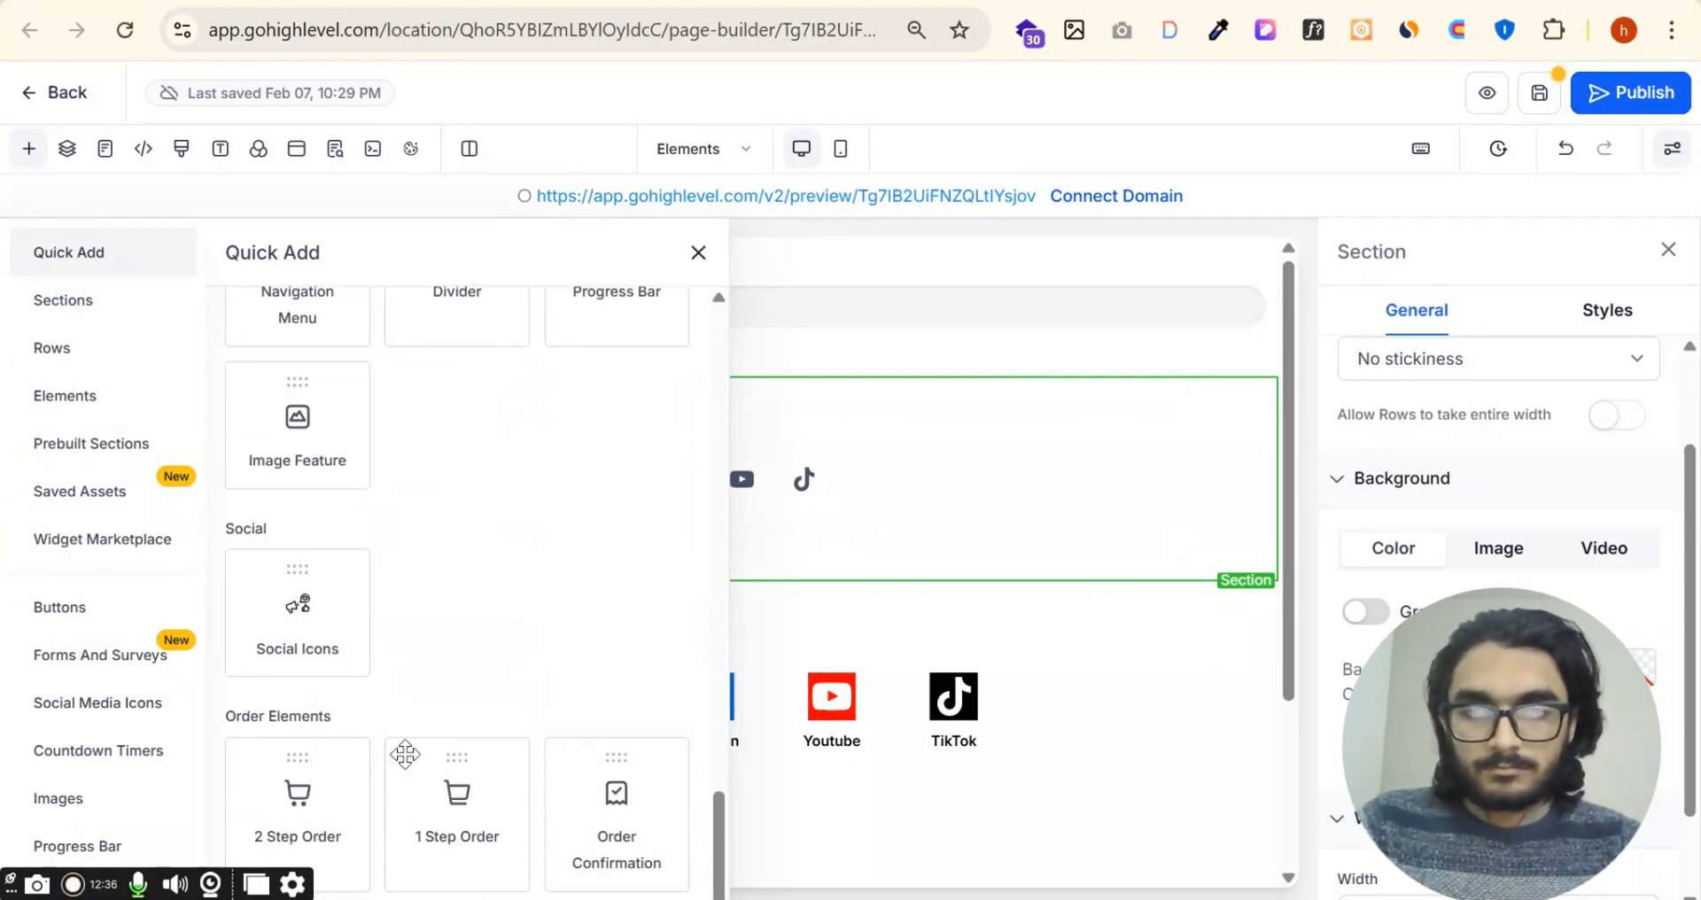
drag(306, 798, 710, 392)
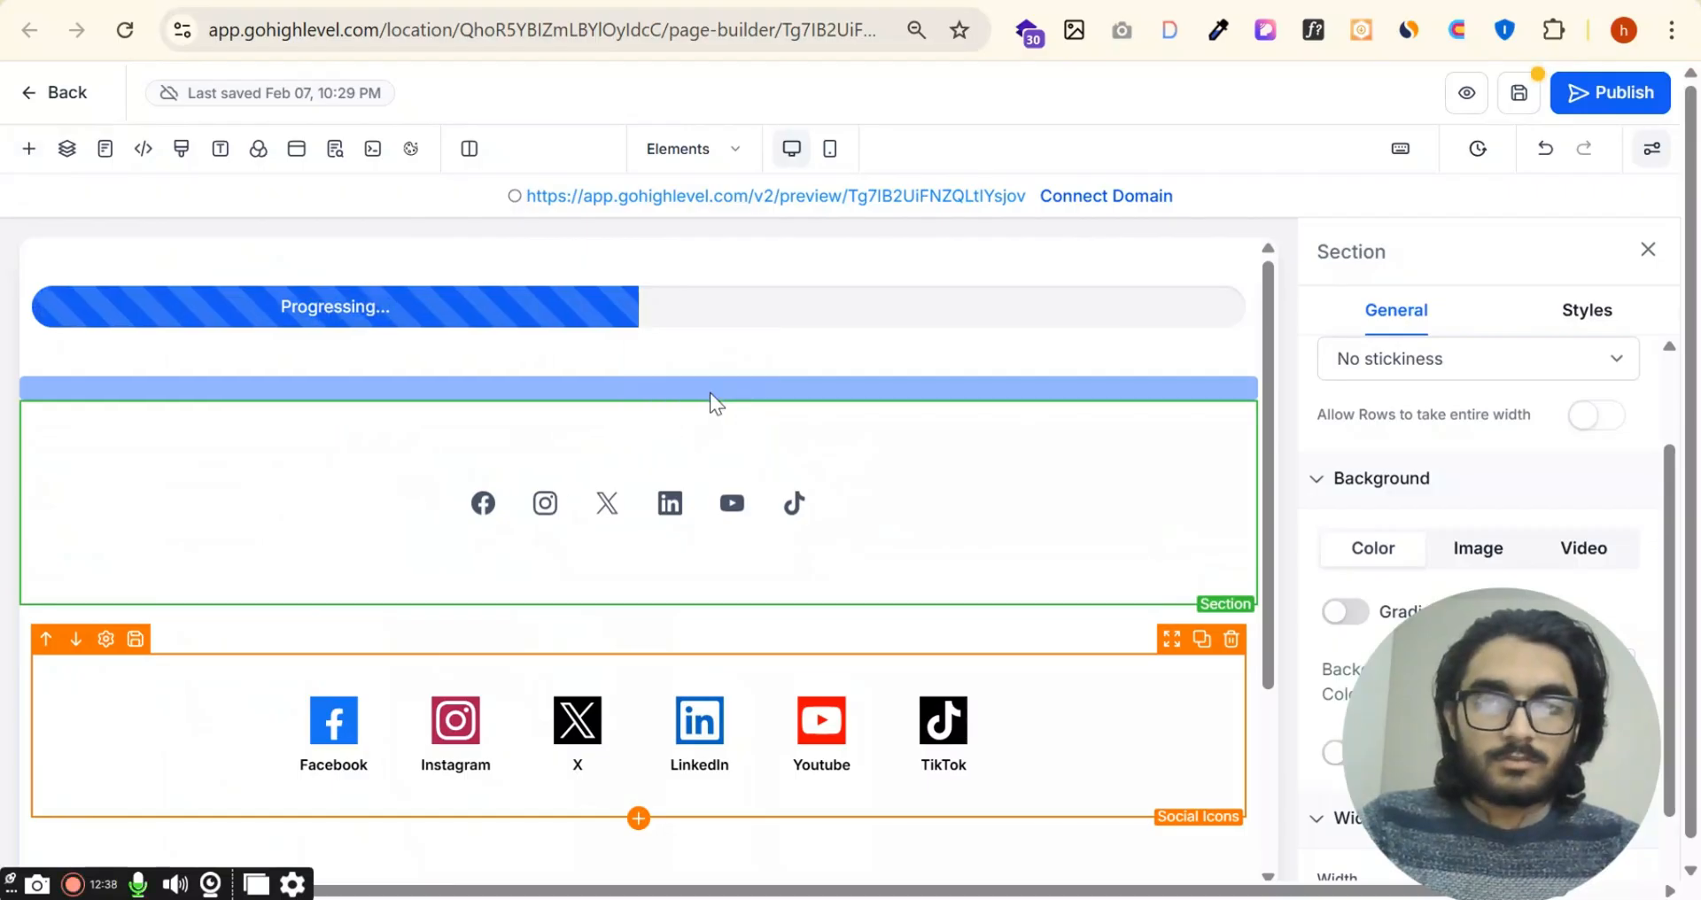
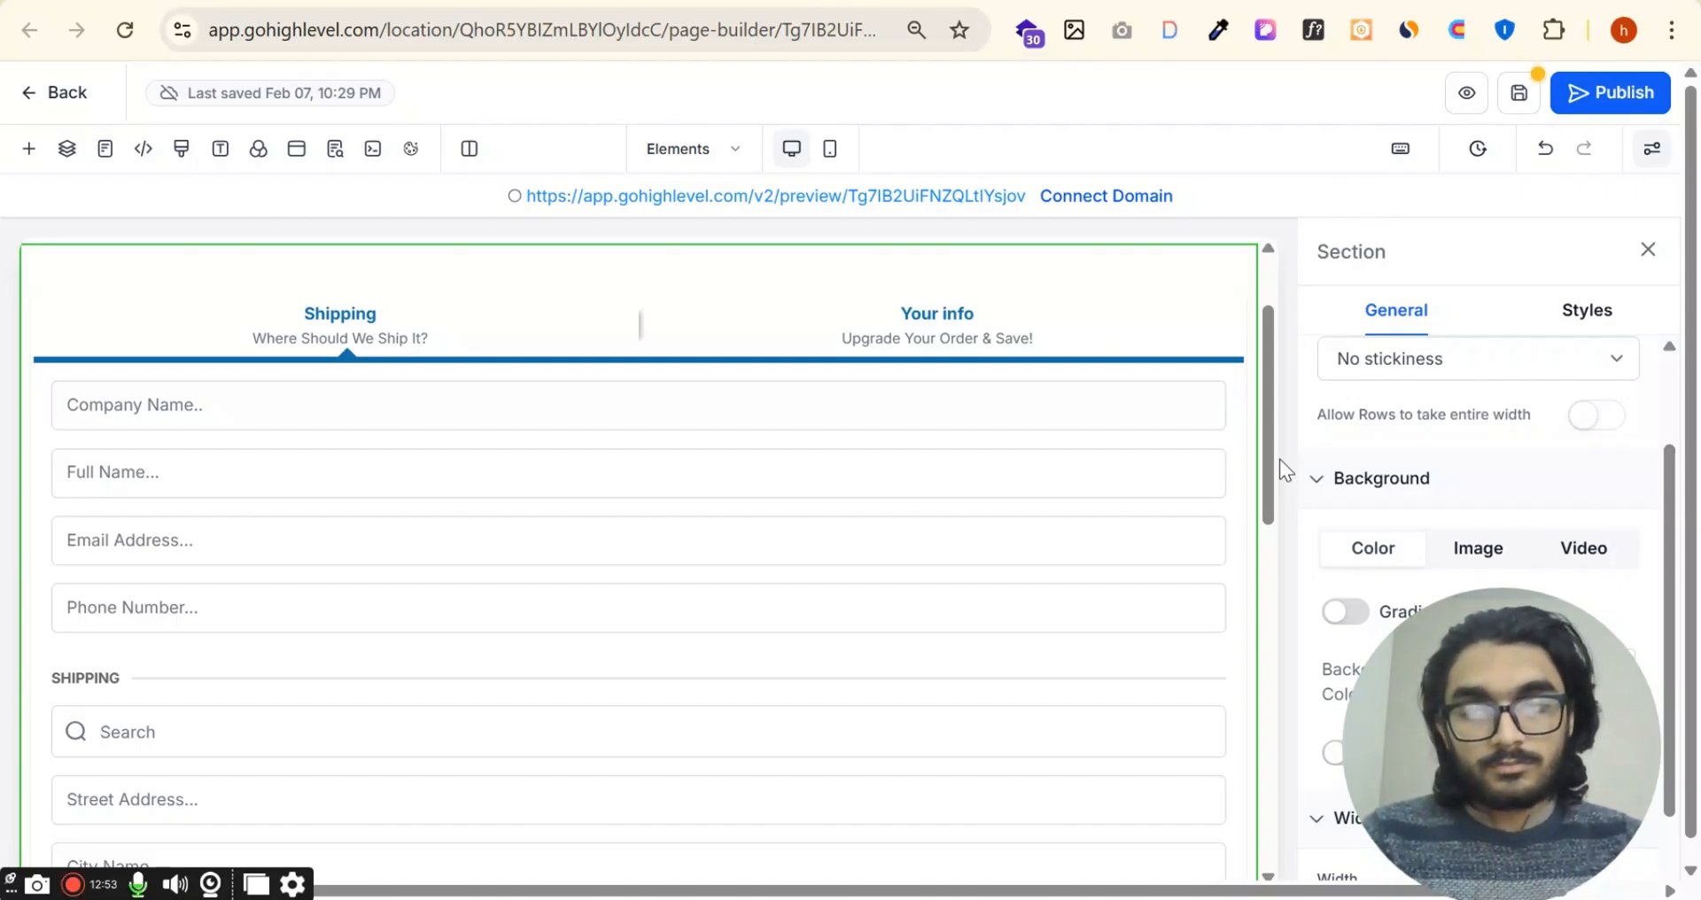
click(30, 152)
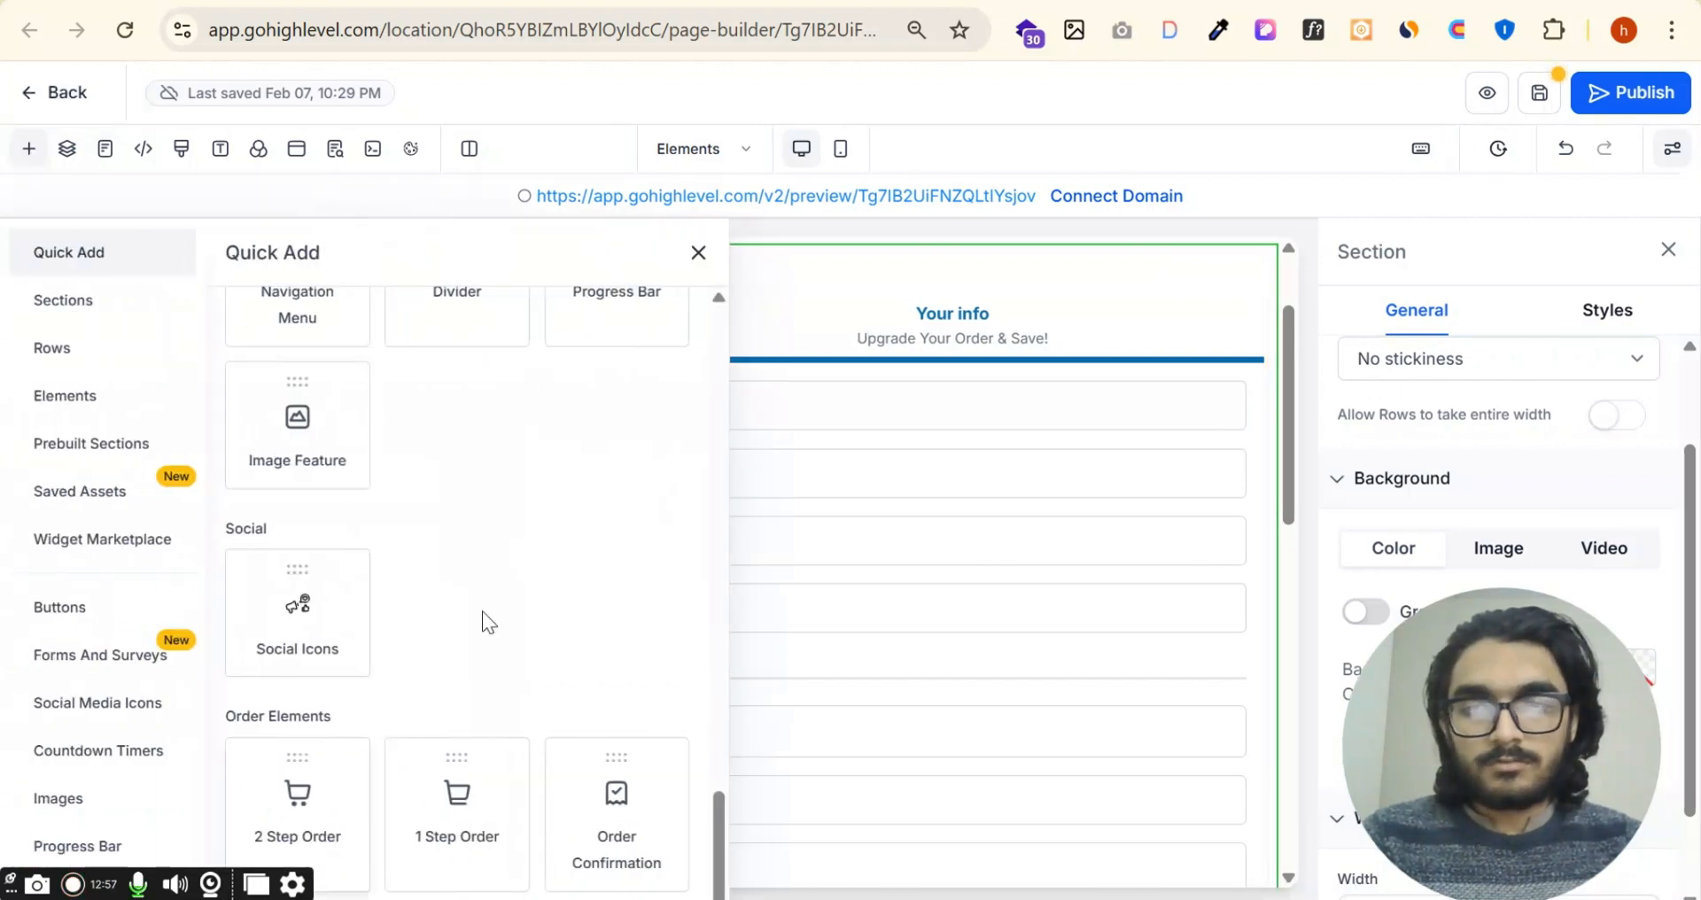
click(698, 254)
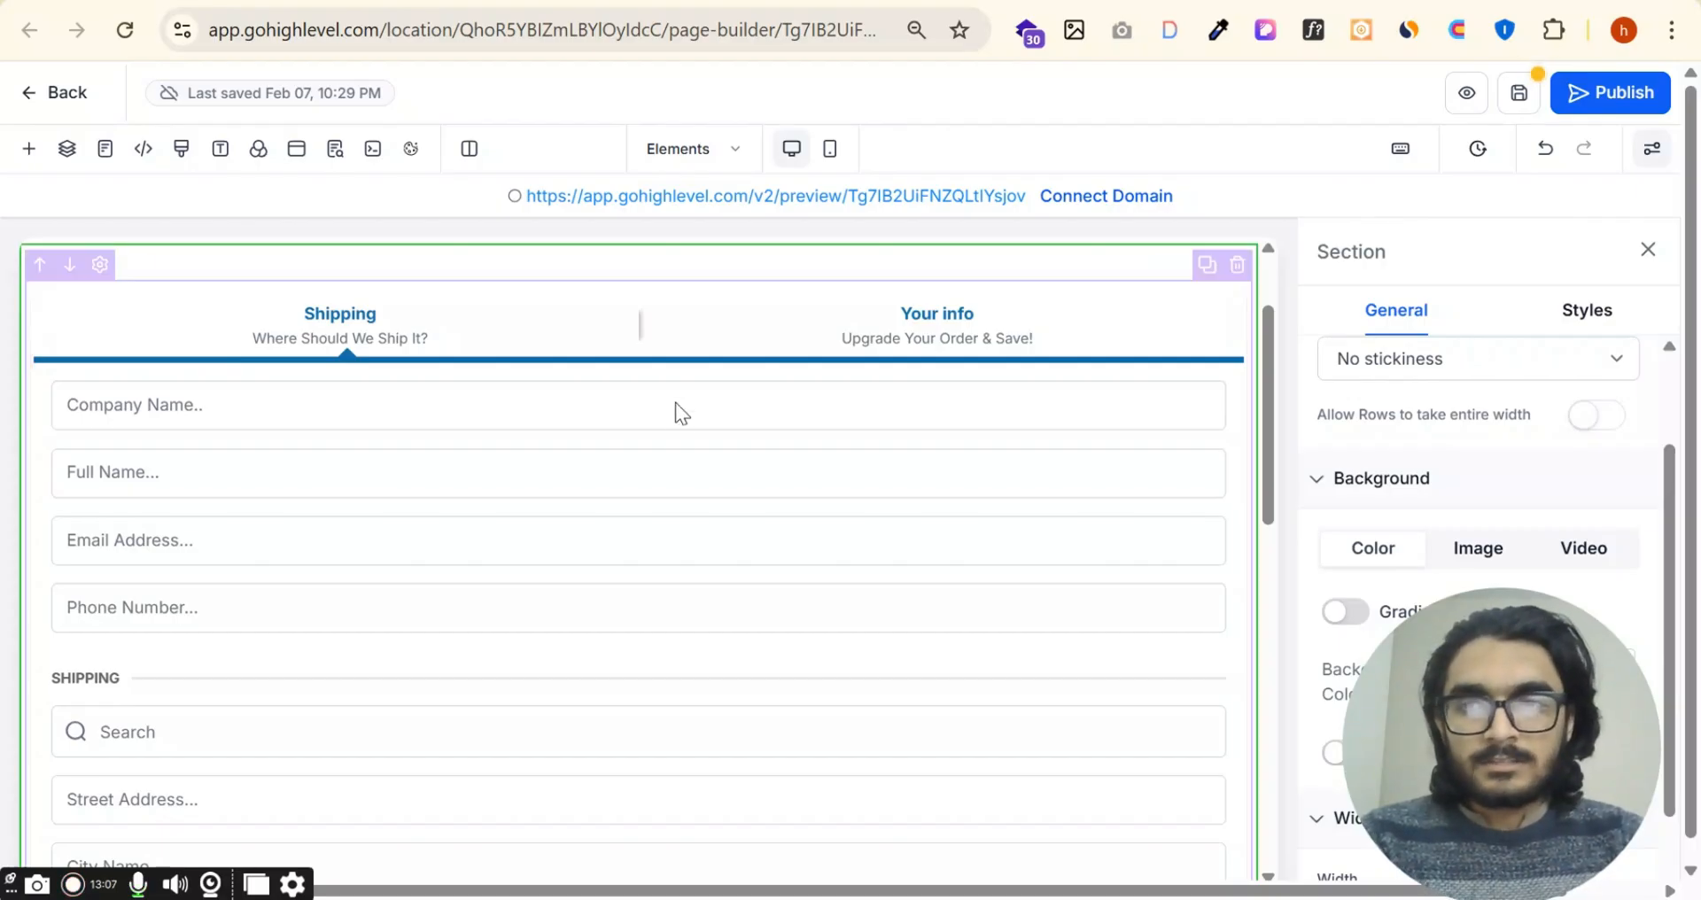
scroll(676, 403, down, 5)
scroll(646, 638, up, 6)
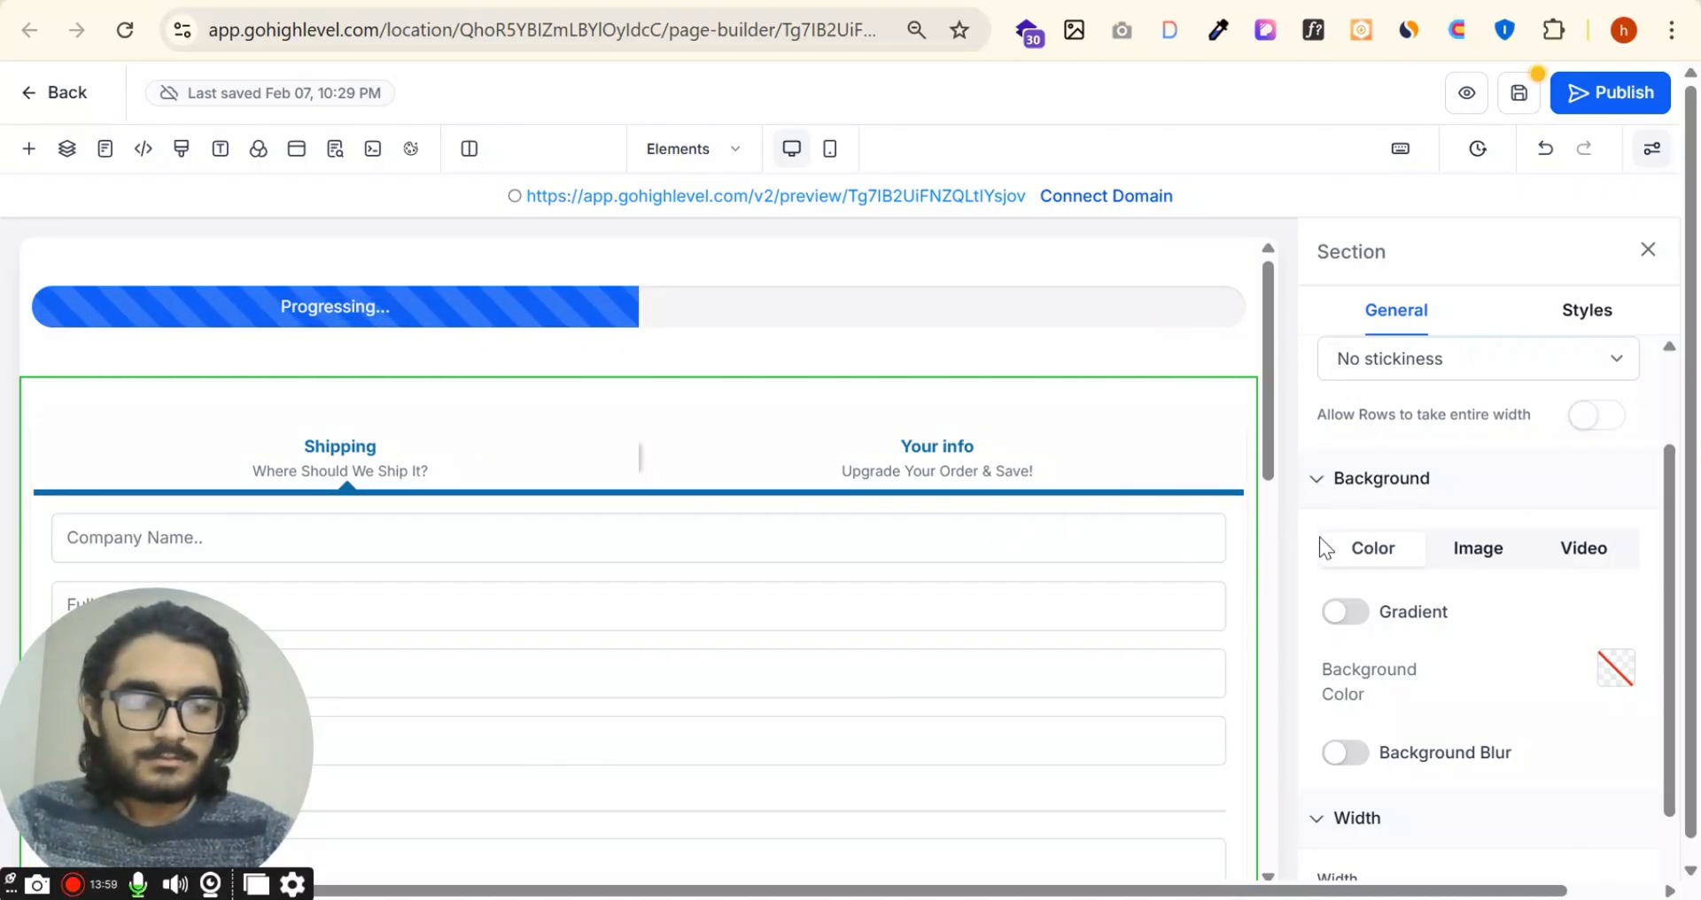
Step: Open the settings of the 2 Step Order element and review its typography, contact and button action options
click(901, 440)
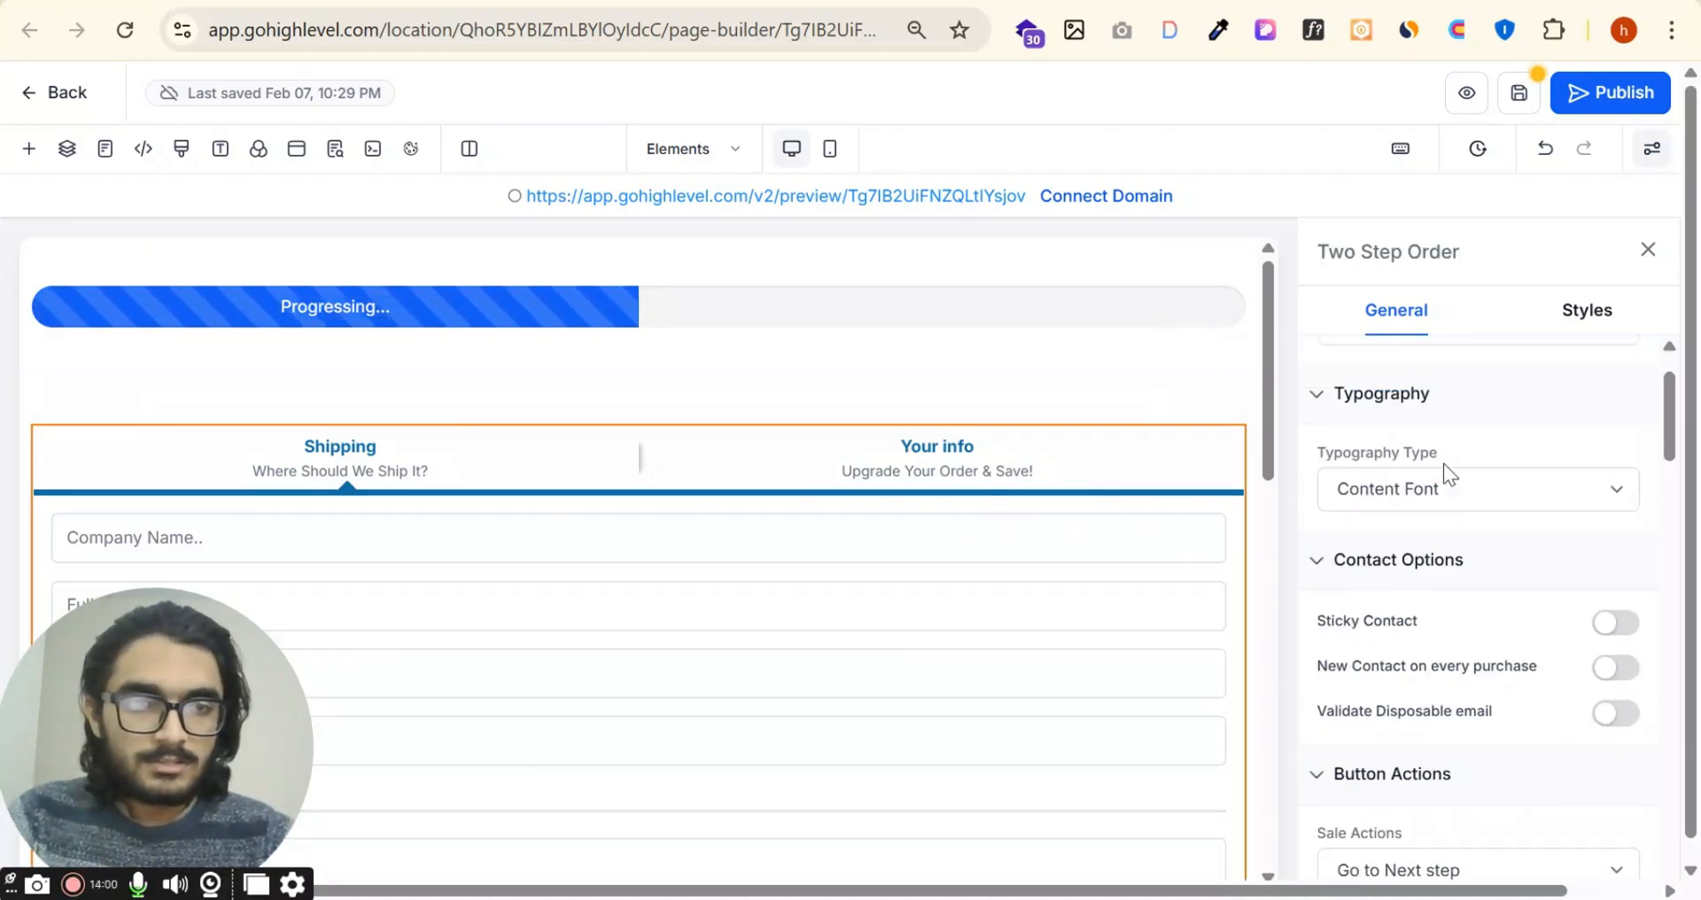
scroll(1444, 464, up, 1)
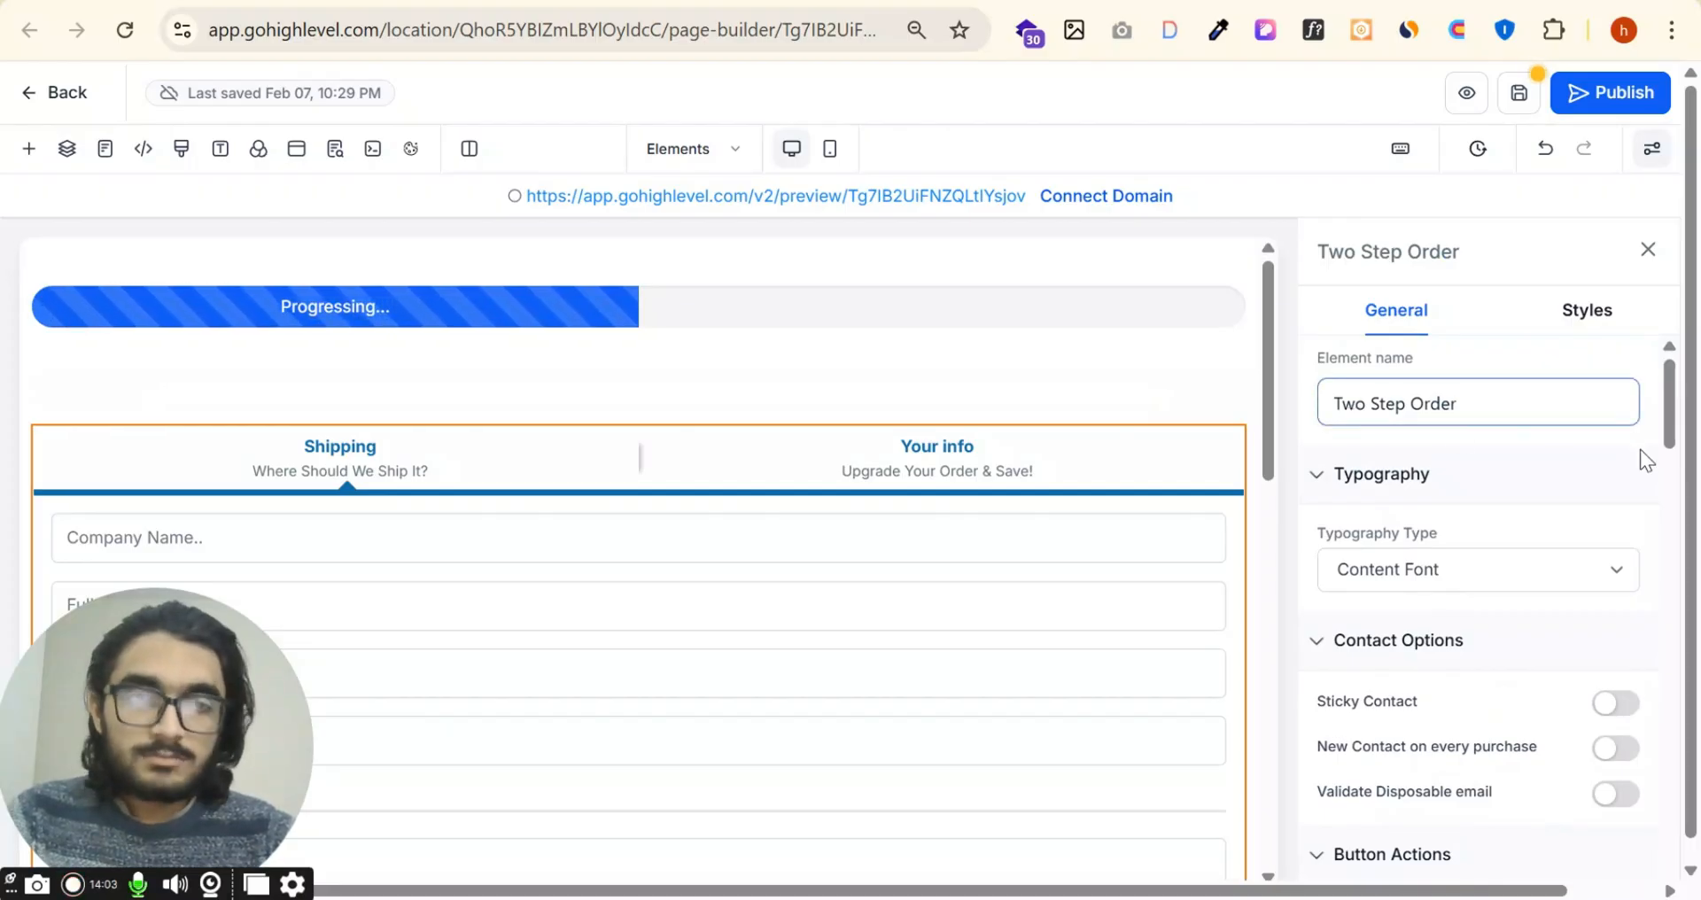
scroll(1509, 571, down, 2)
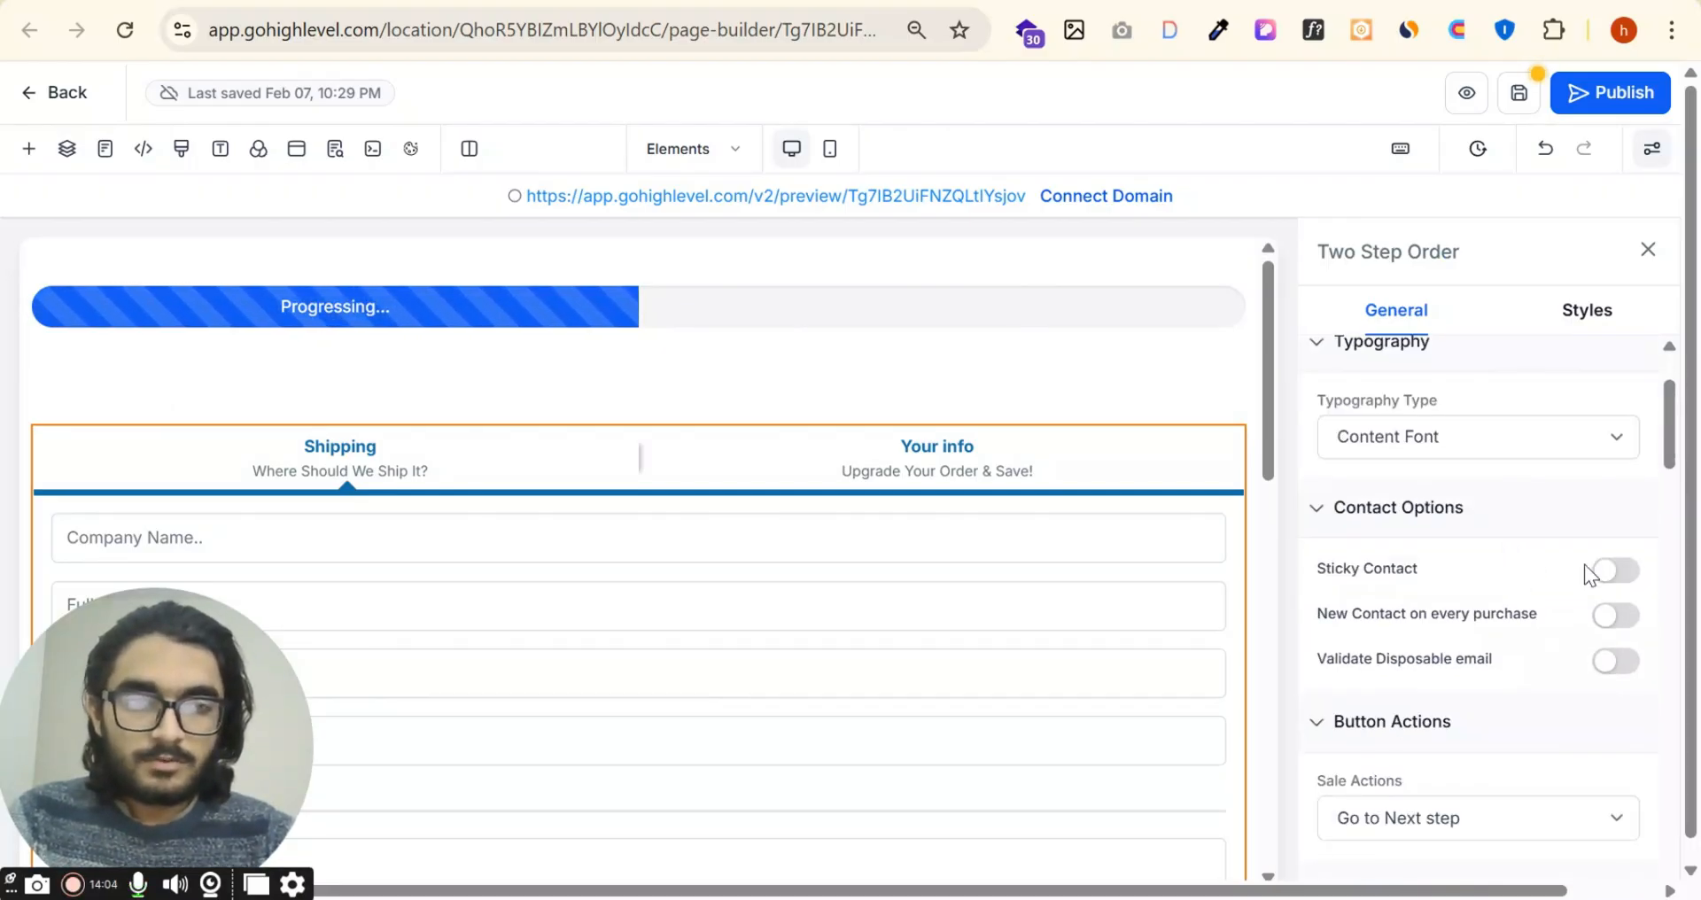
scroll(1586, 564, down, 2)
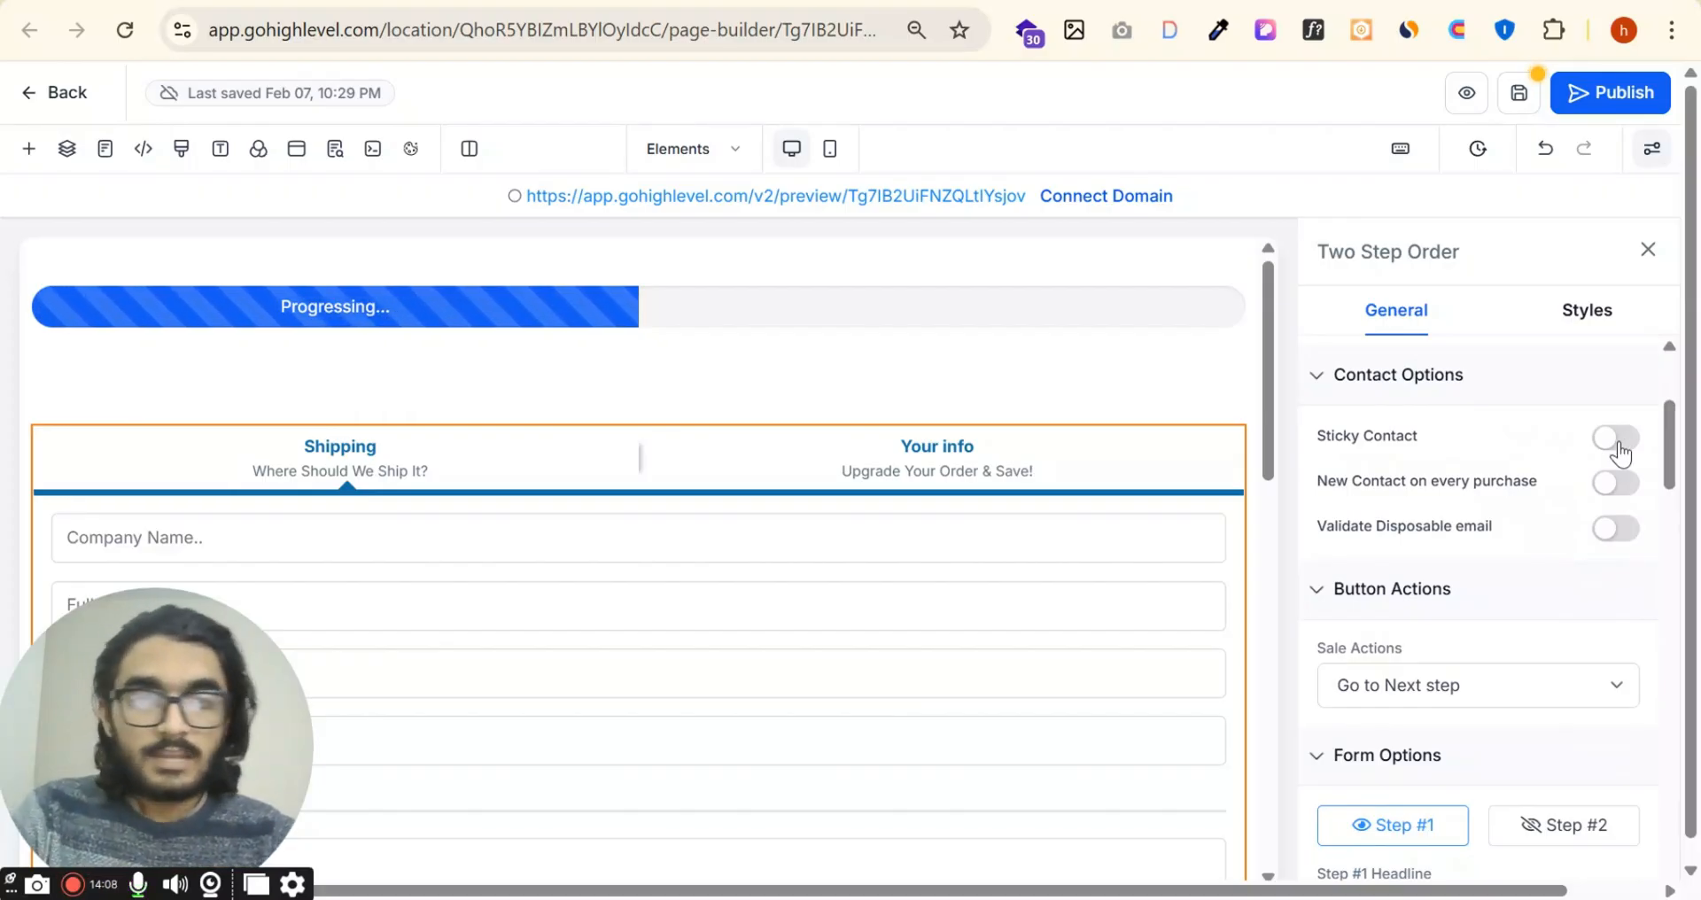
click(1618, 483)
click(1622, 493)
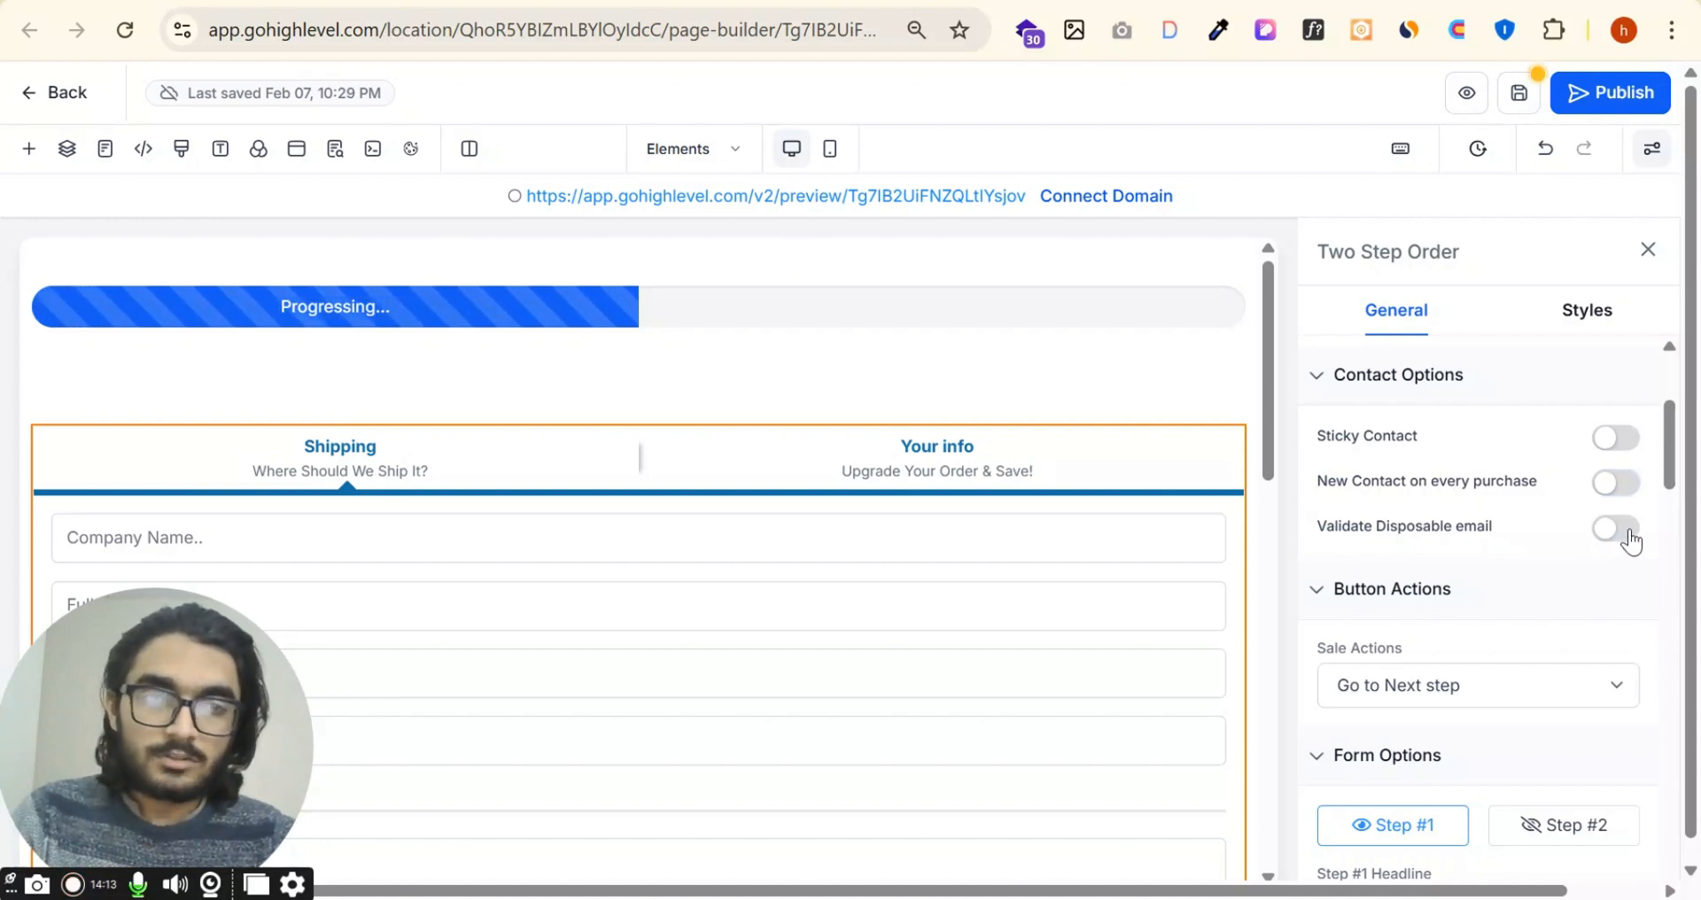
click(1628, 532)
scroll(1507, 582, down, 3)
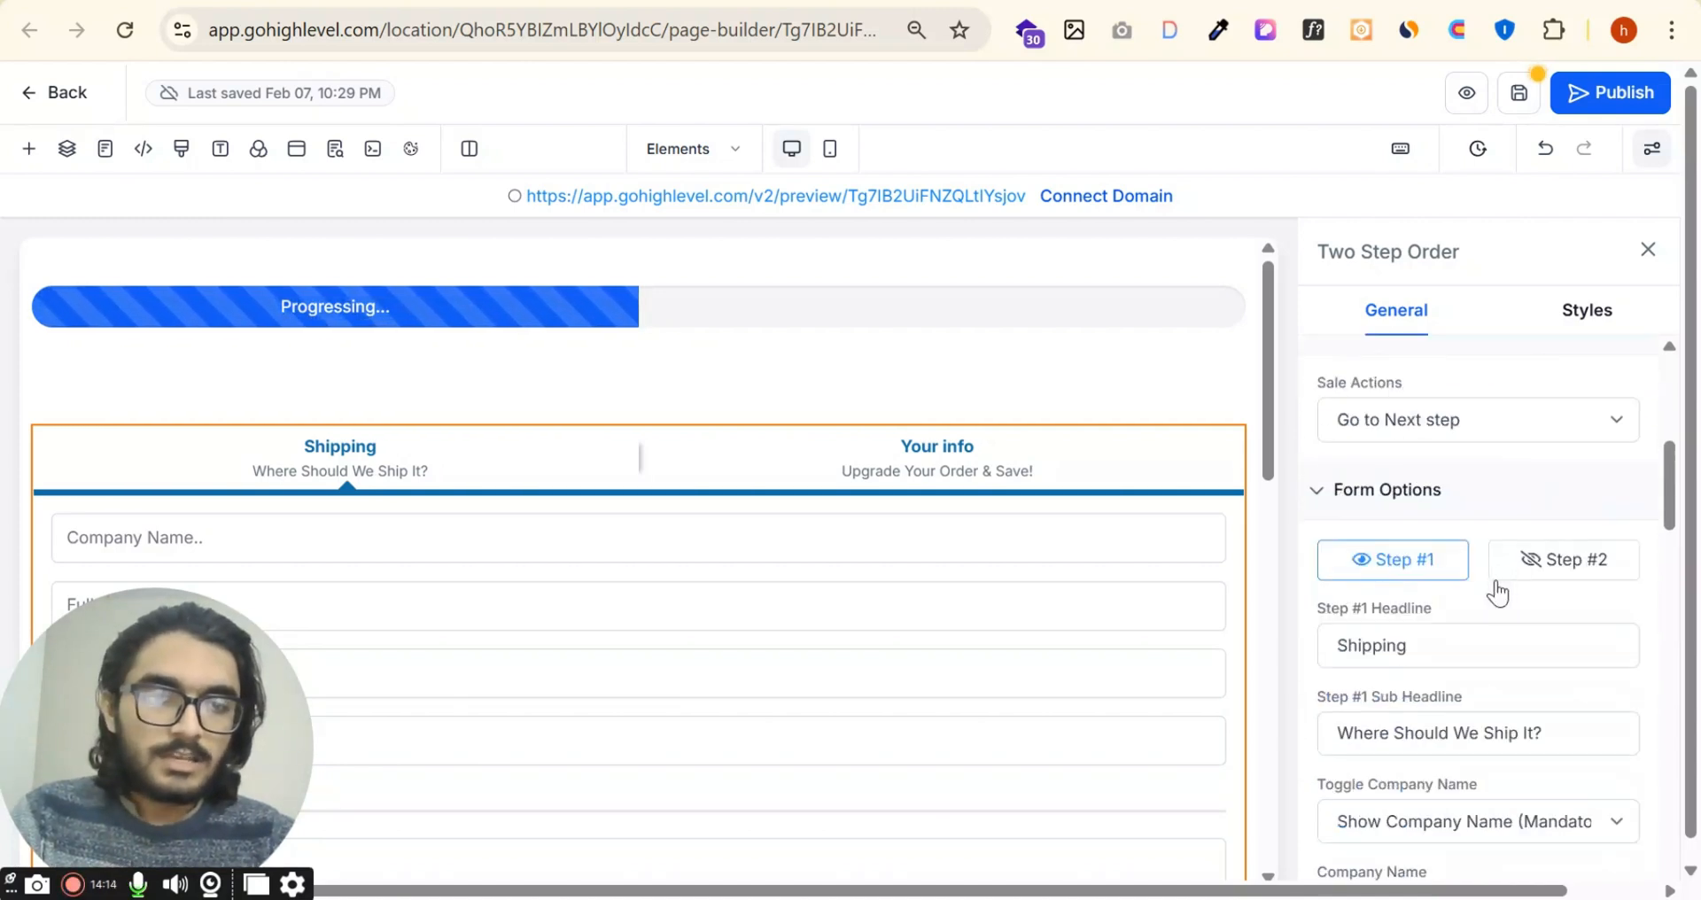
Step: Try the website URL and Select a step sale actions for the order form, and return to Go to Next step
click(1519, 416)
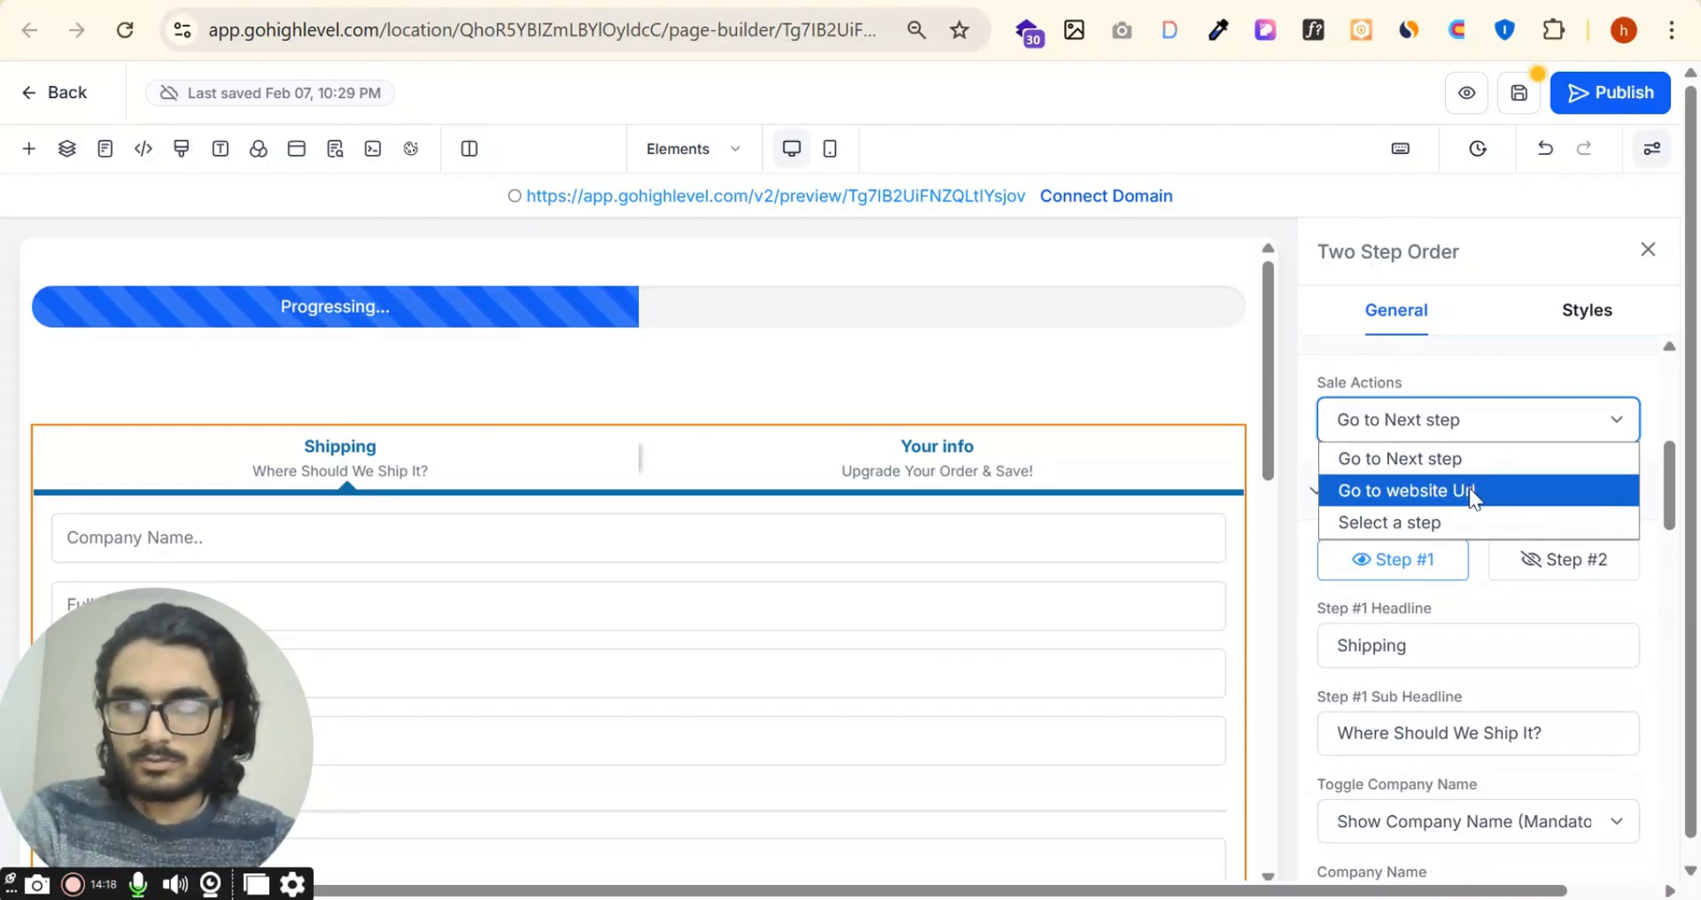
click(1470, 492)
click(1475, 436)
click(1453, 519)
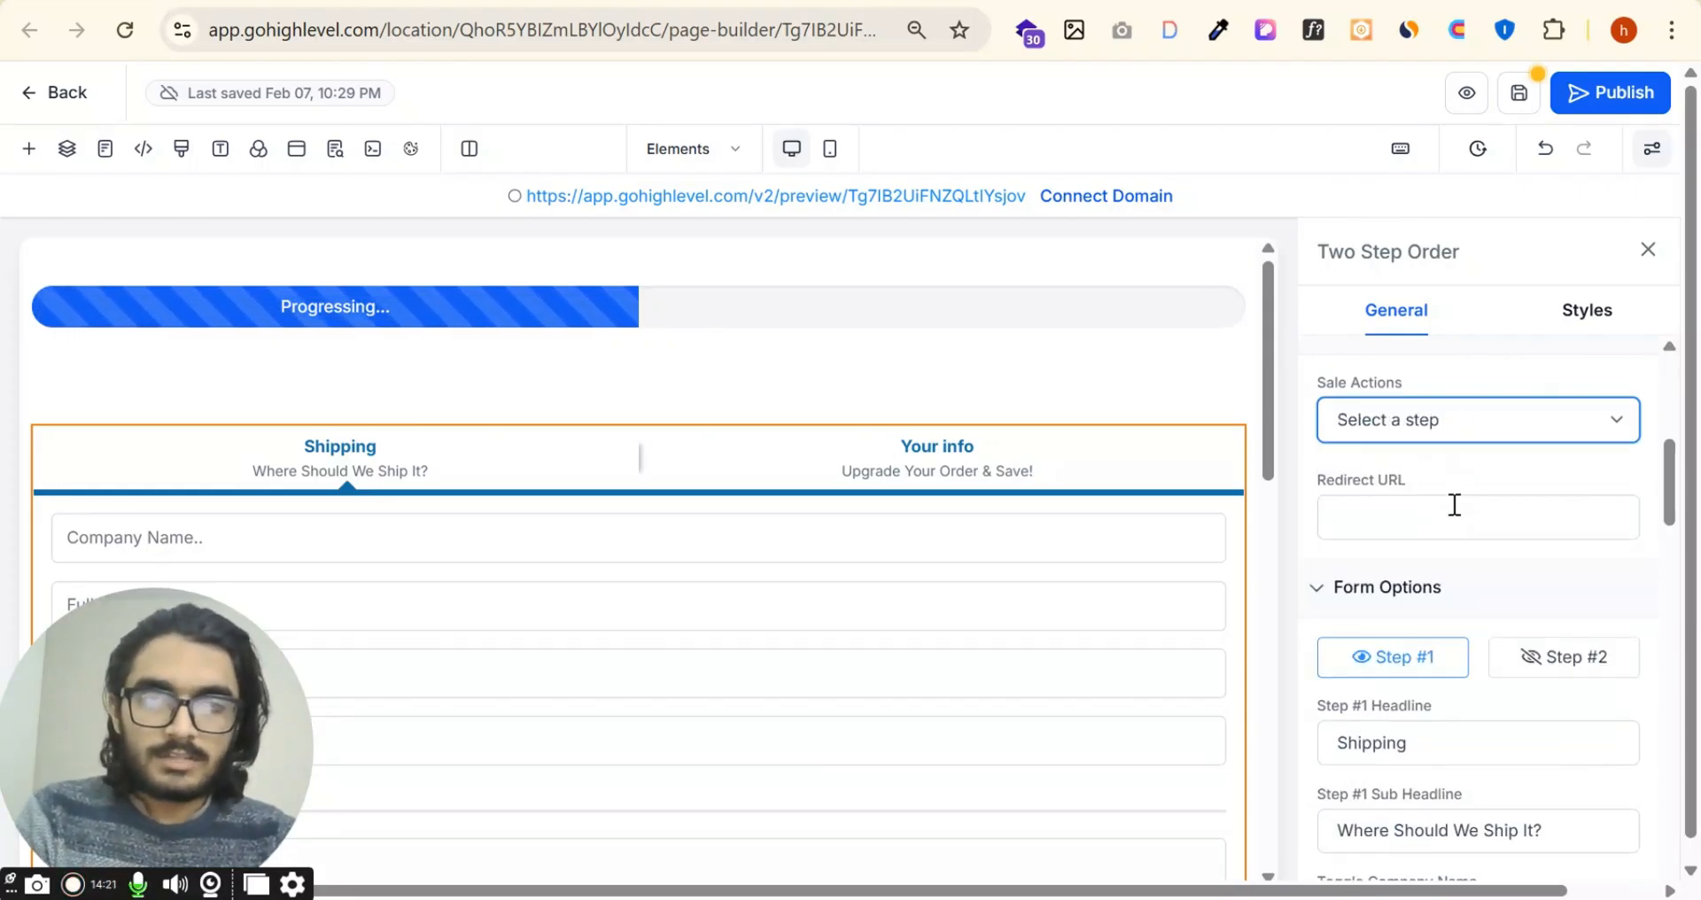
click(1498, 433)
click(1456, 454)
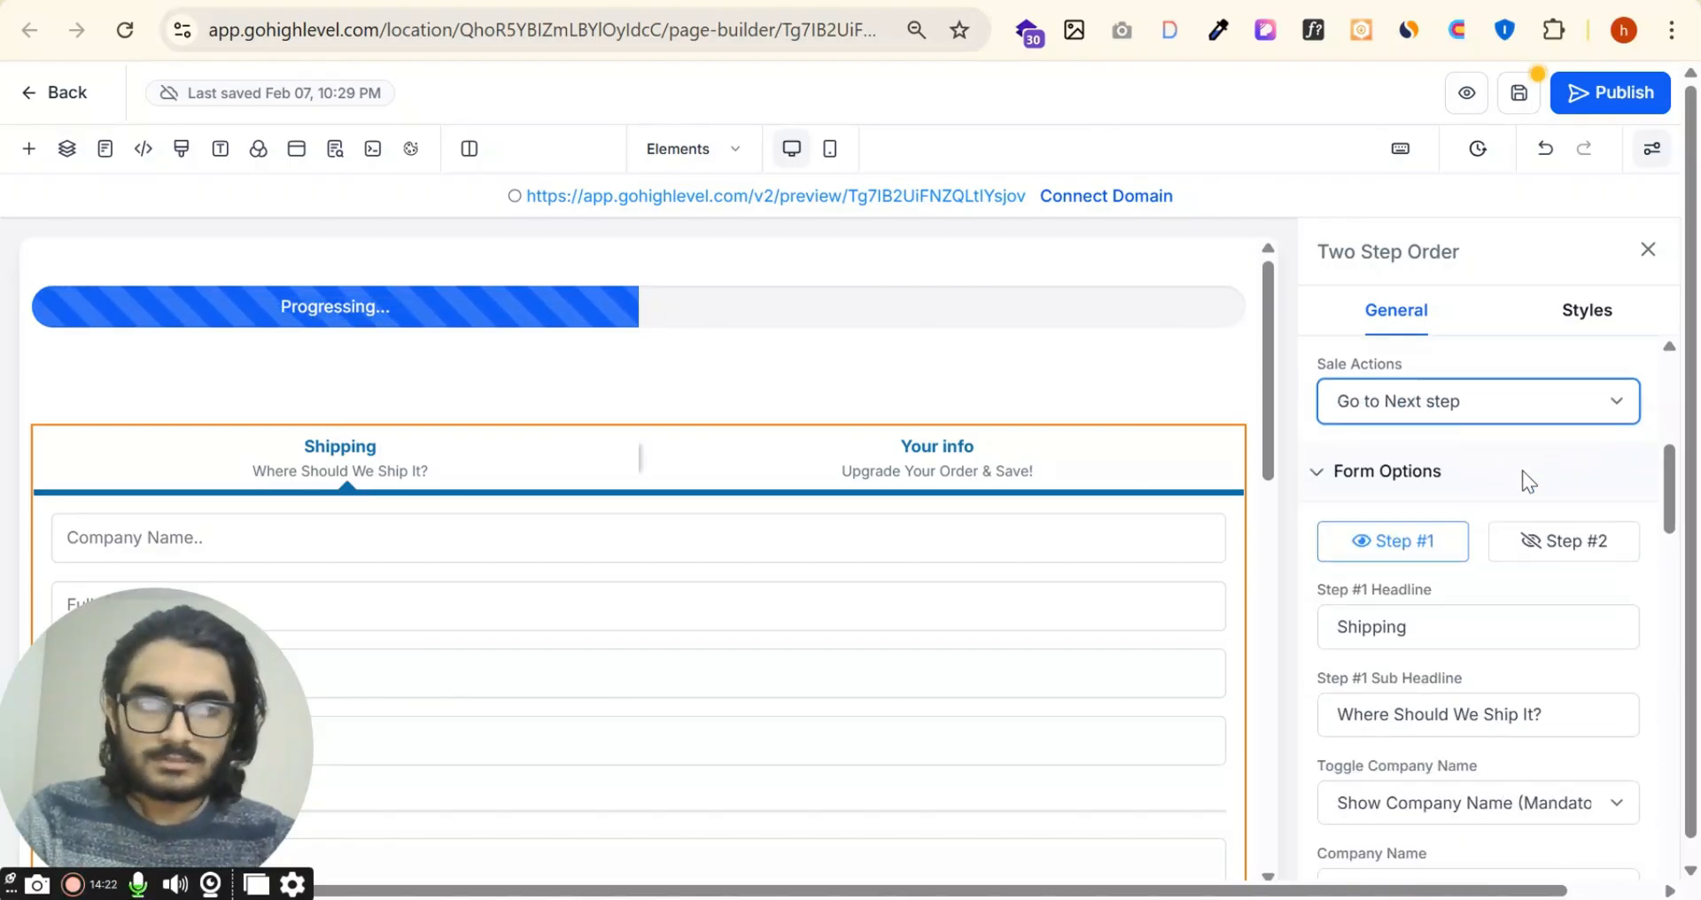
Step: Set the order form's Step #1 headline to "Enter Details"
scroll(1417, 461, down, 1)
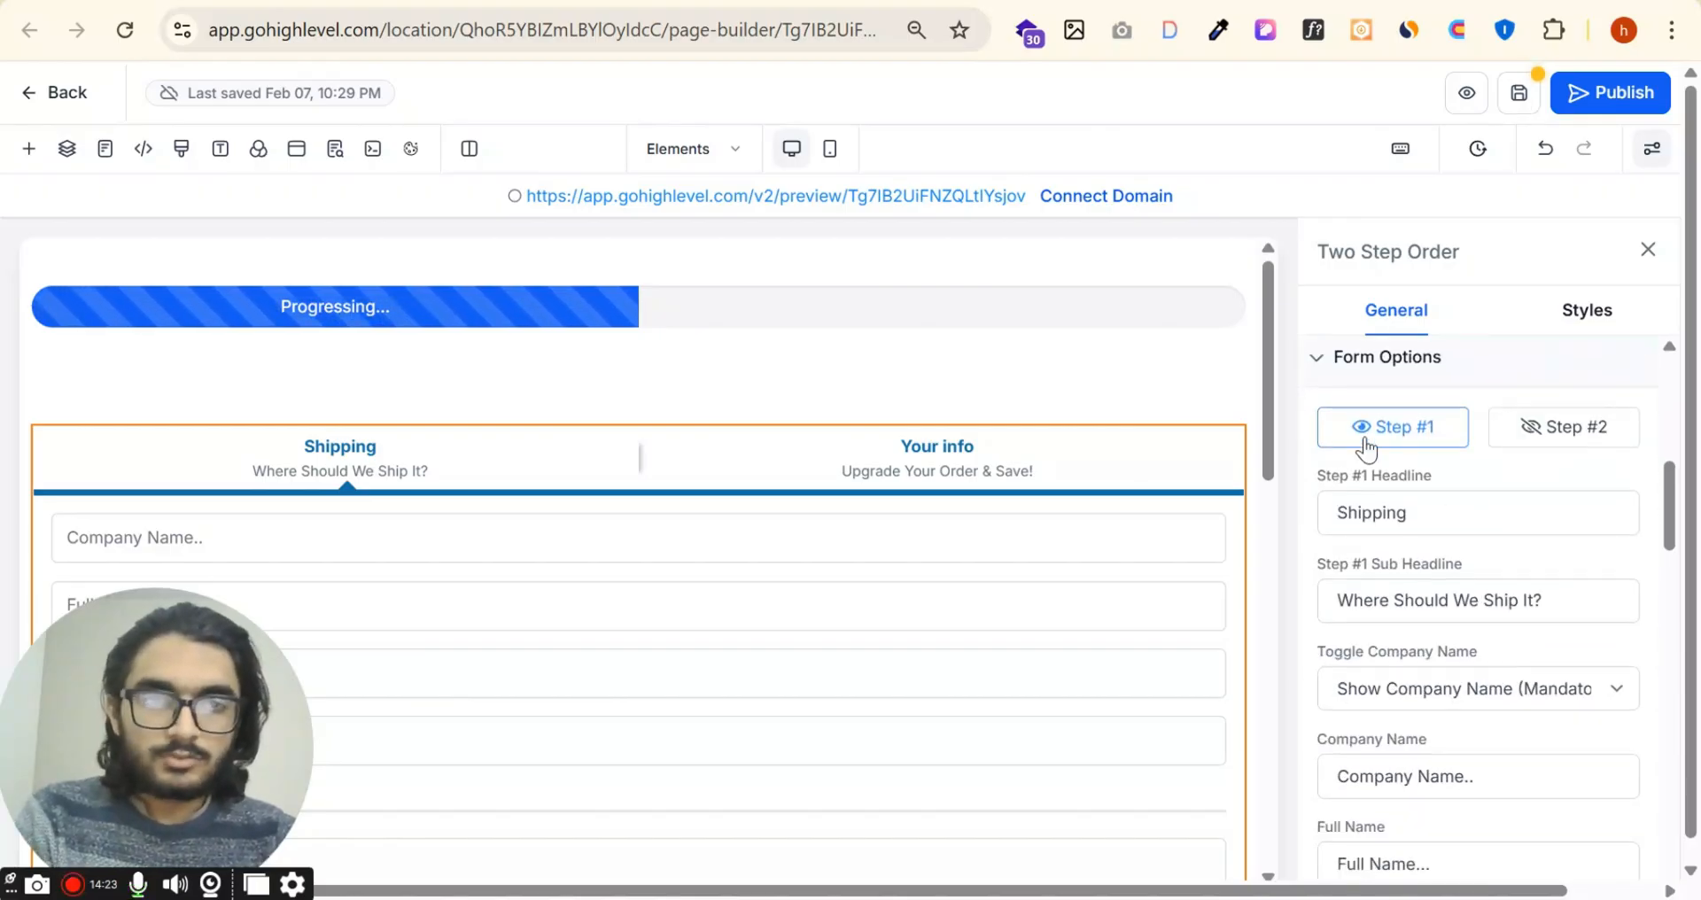
click(1597, 434)
click(1418, 432)
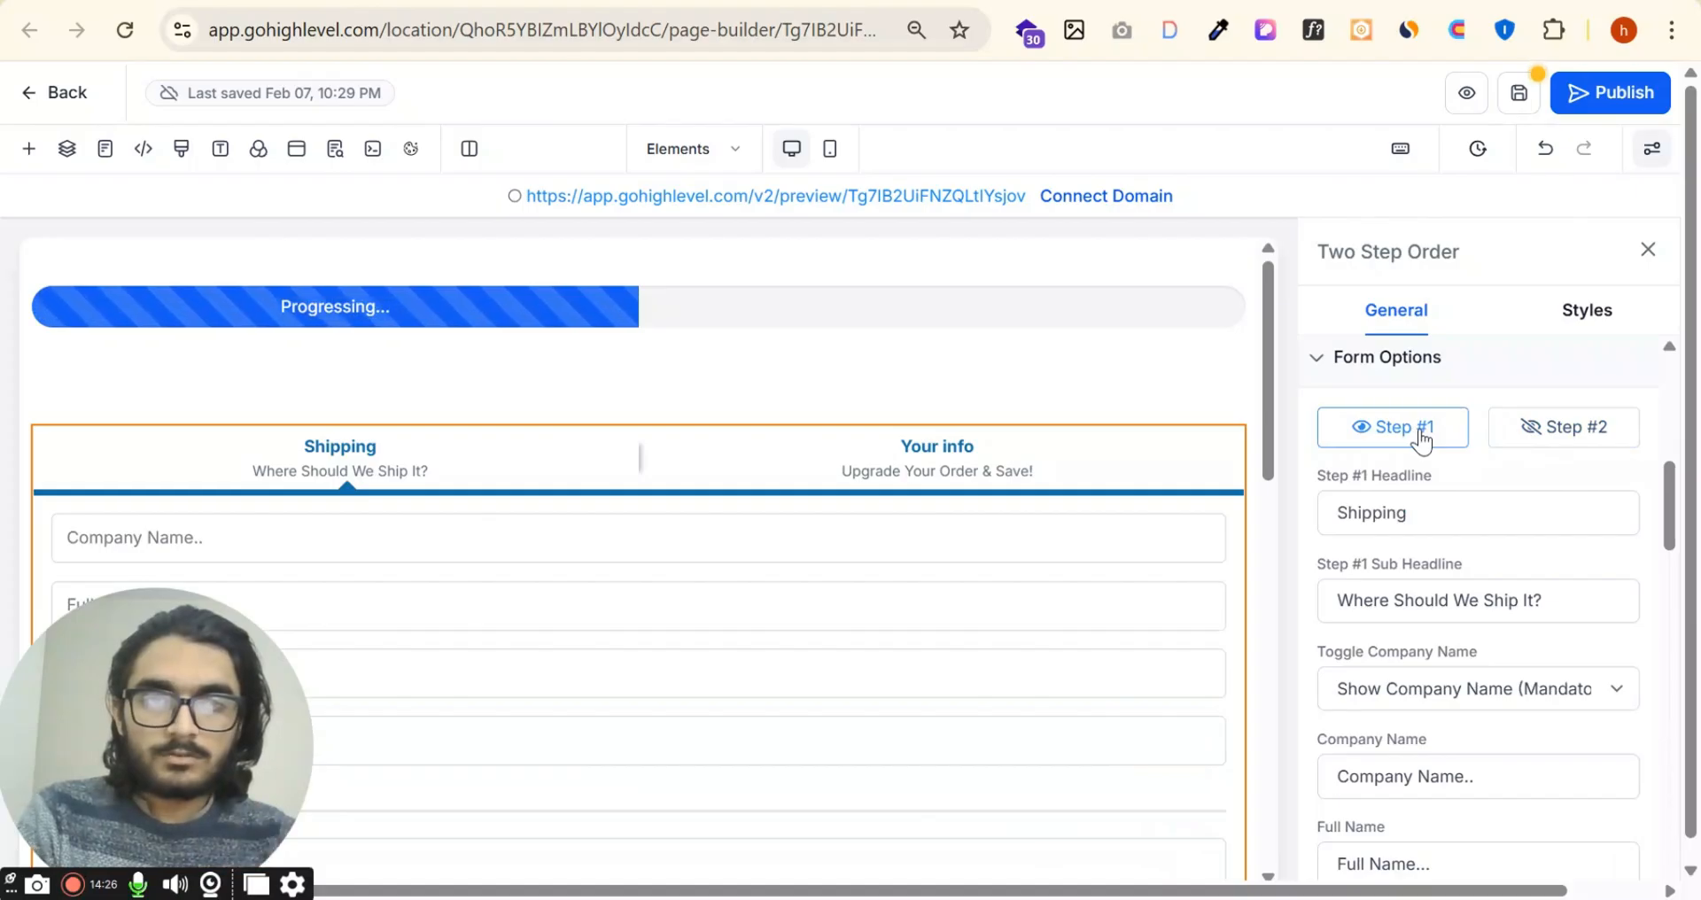
scroll(1444, 425, down, 1)
double_click(1470, 385)
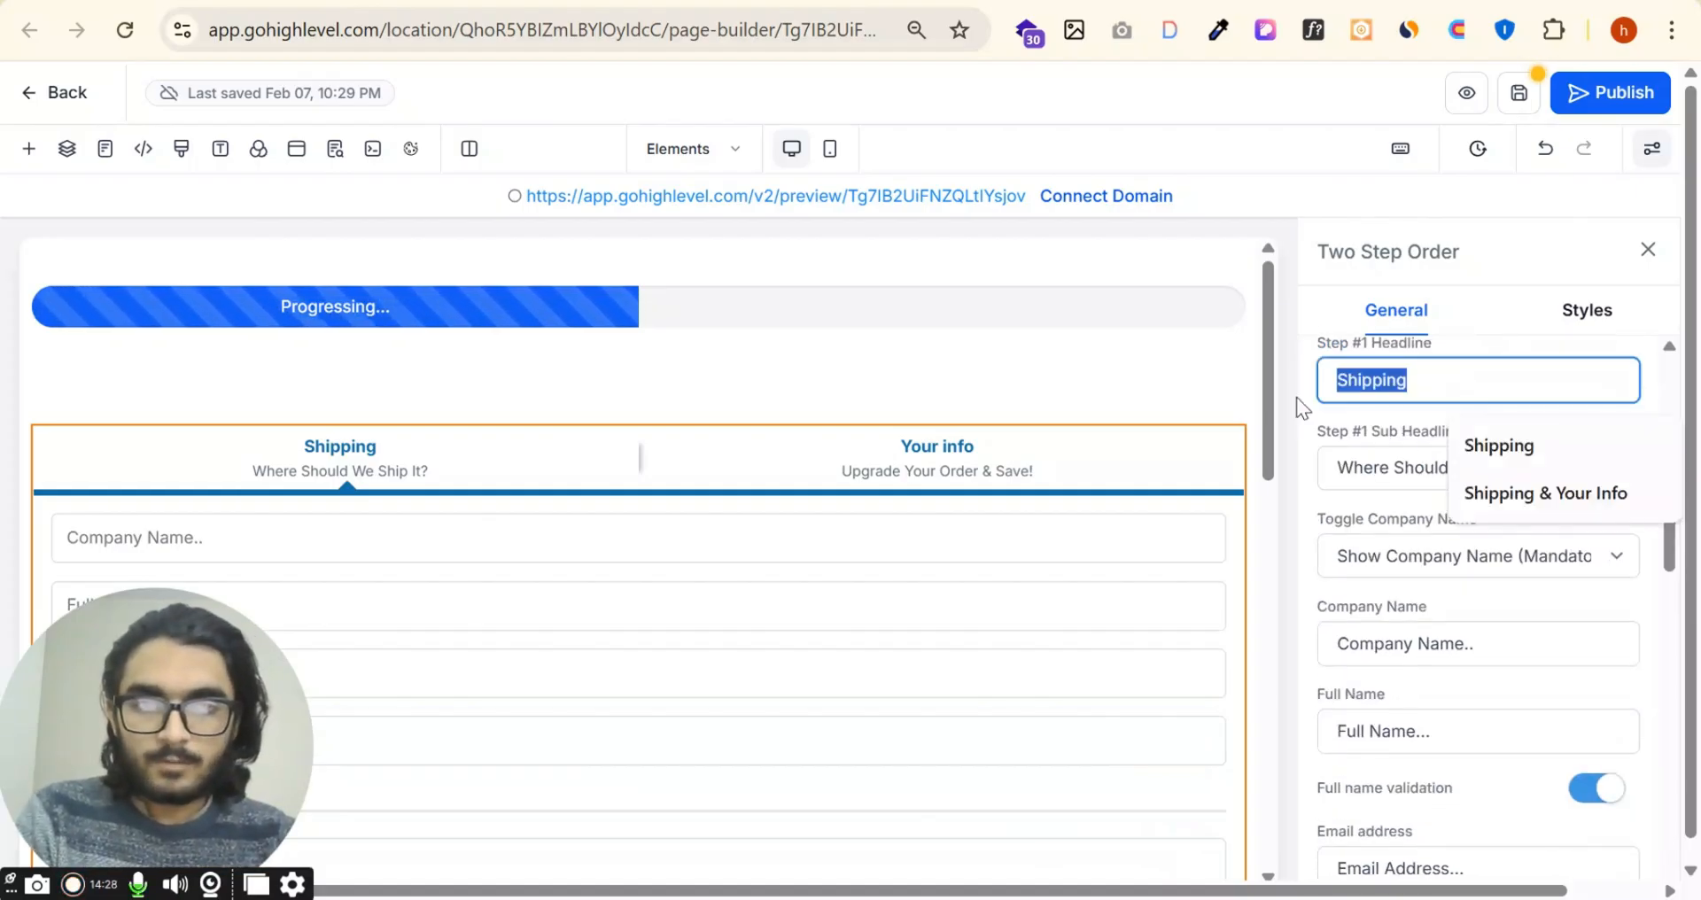
text(Enter)
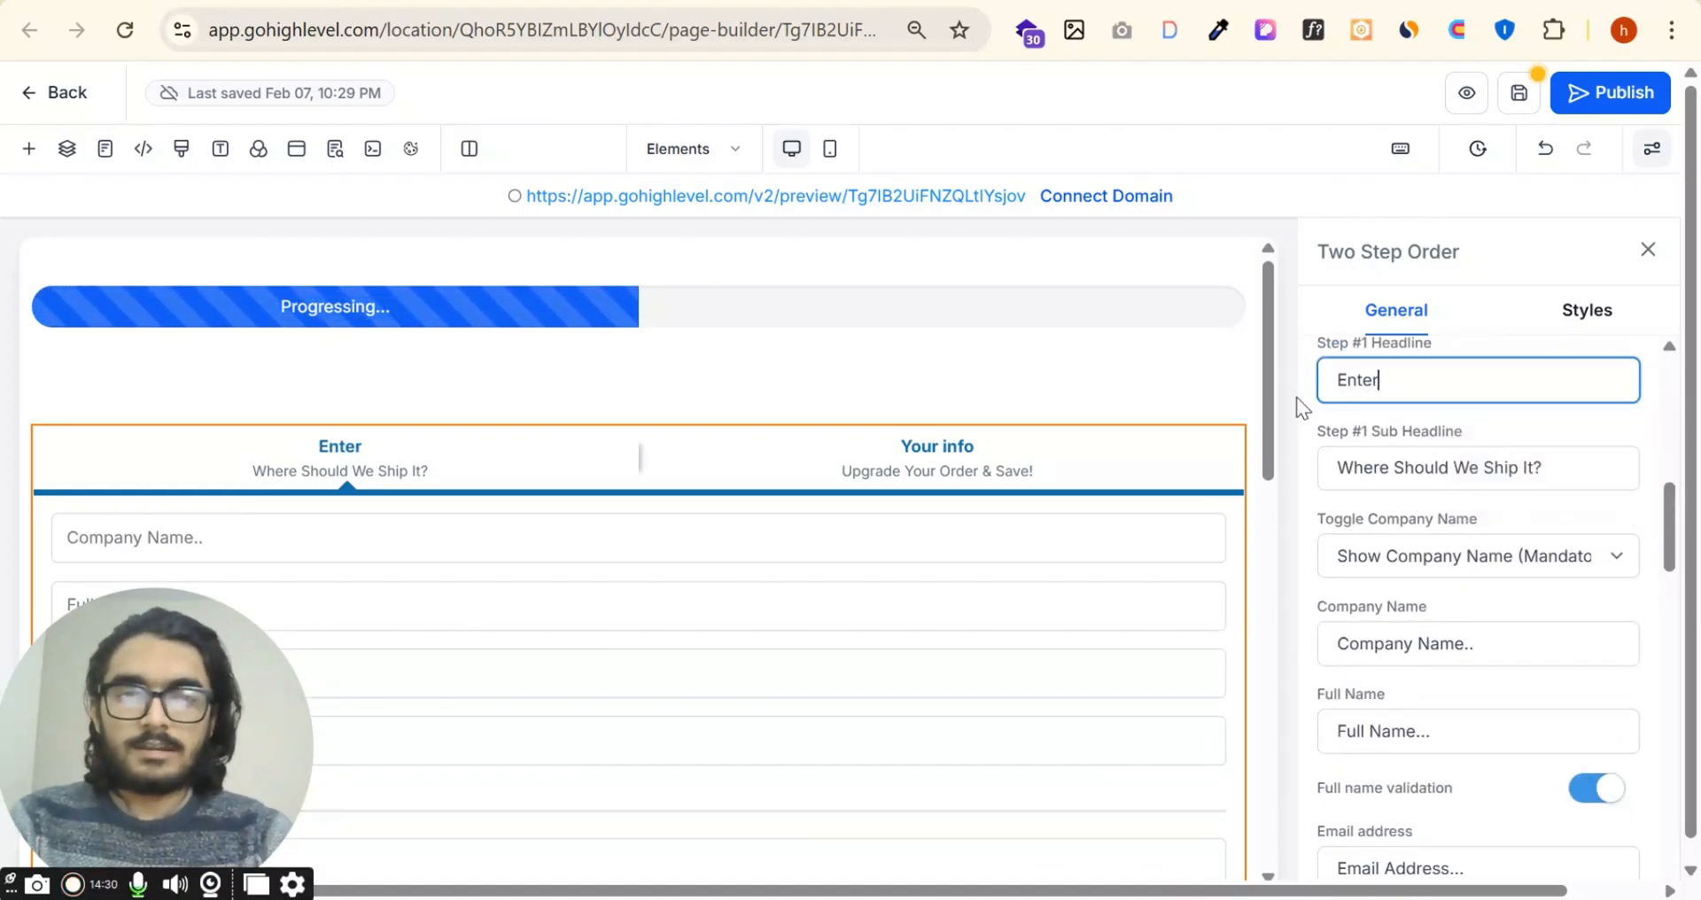
text( Deatails)
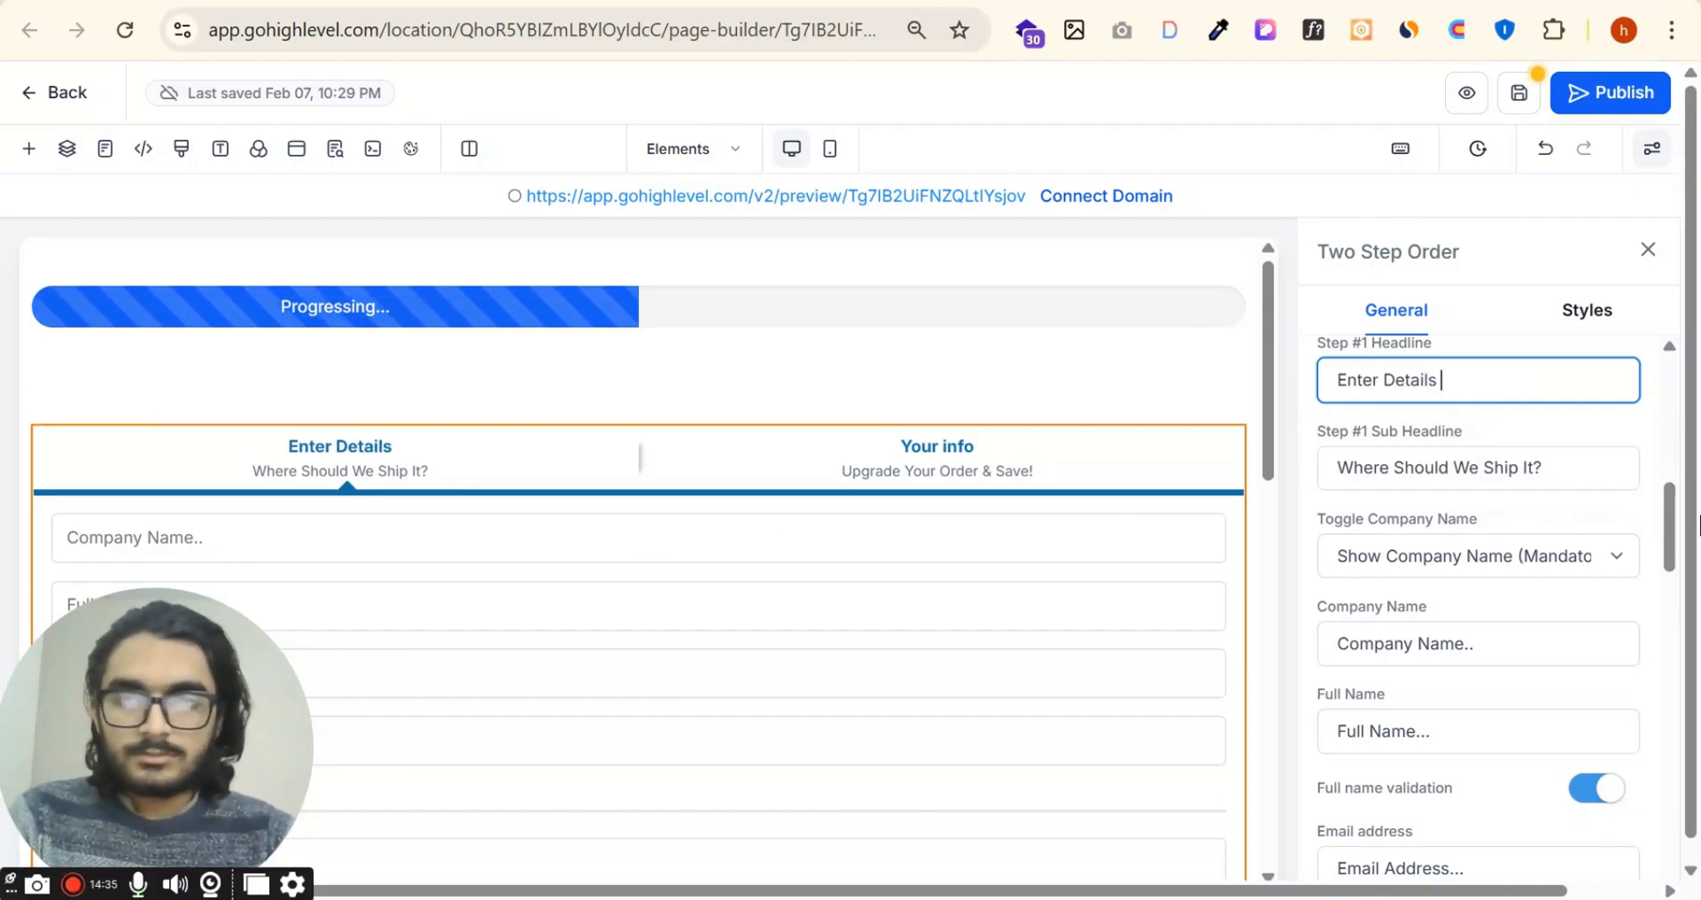
Step: Set the order form's Step #1 sub headline to "Please Enter the Name"
triple_click(1538, 468)
text(Ple)
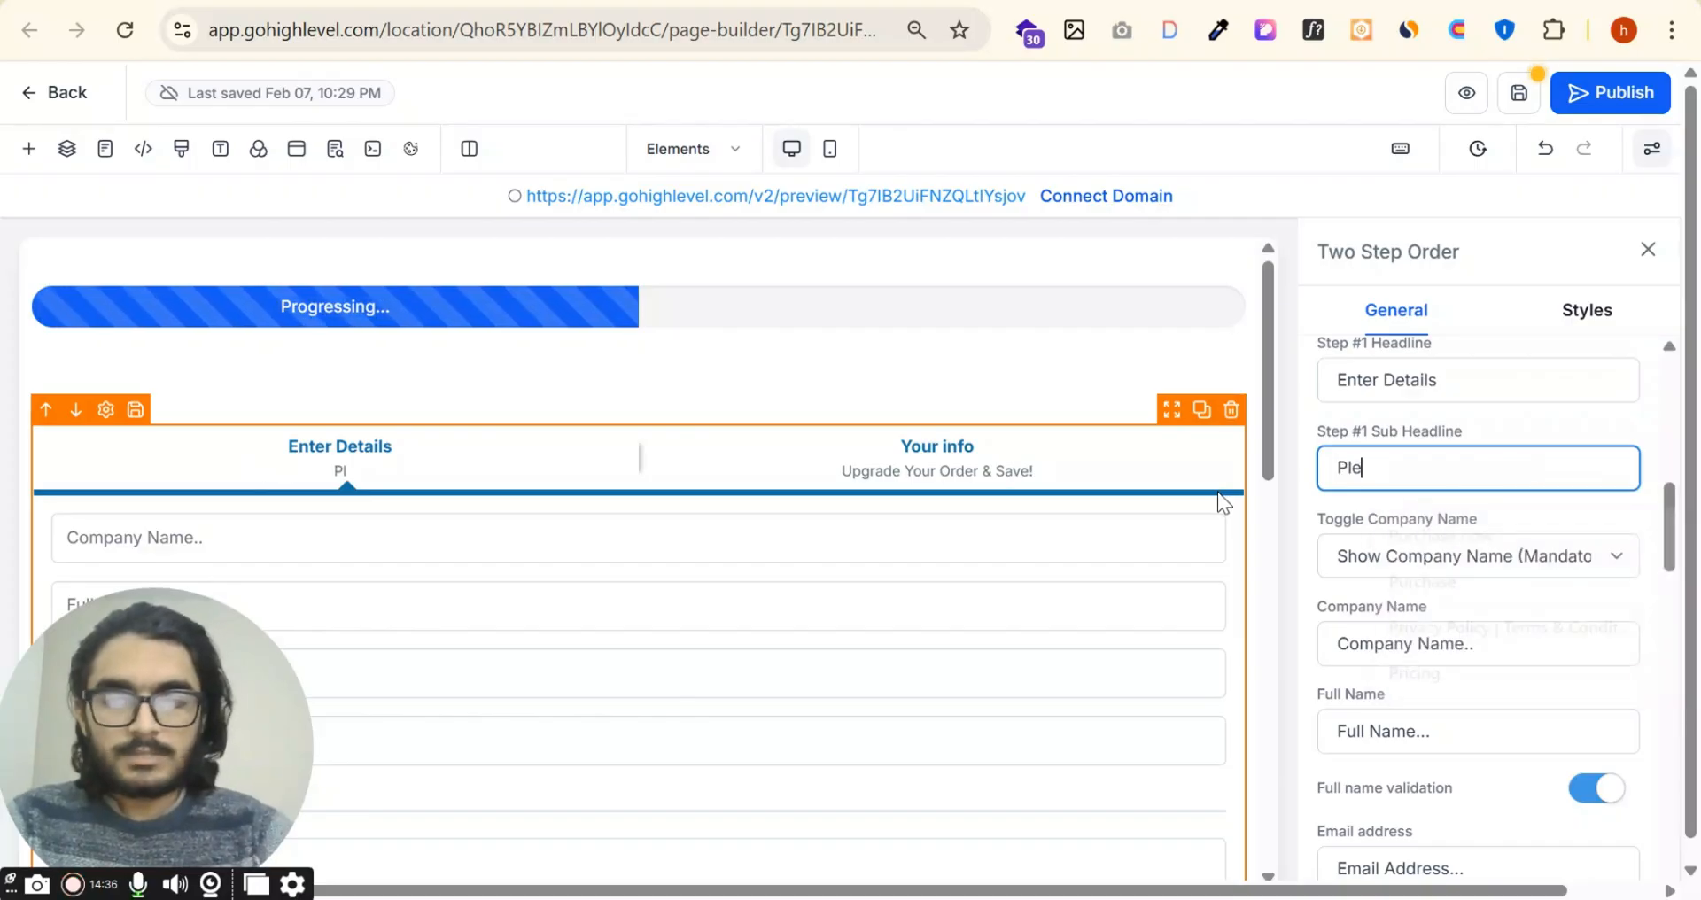
text(ase Enter t)
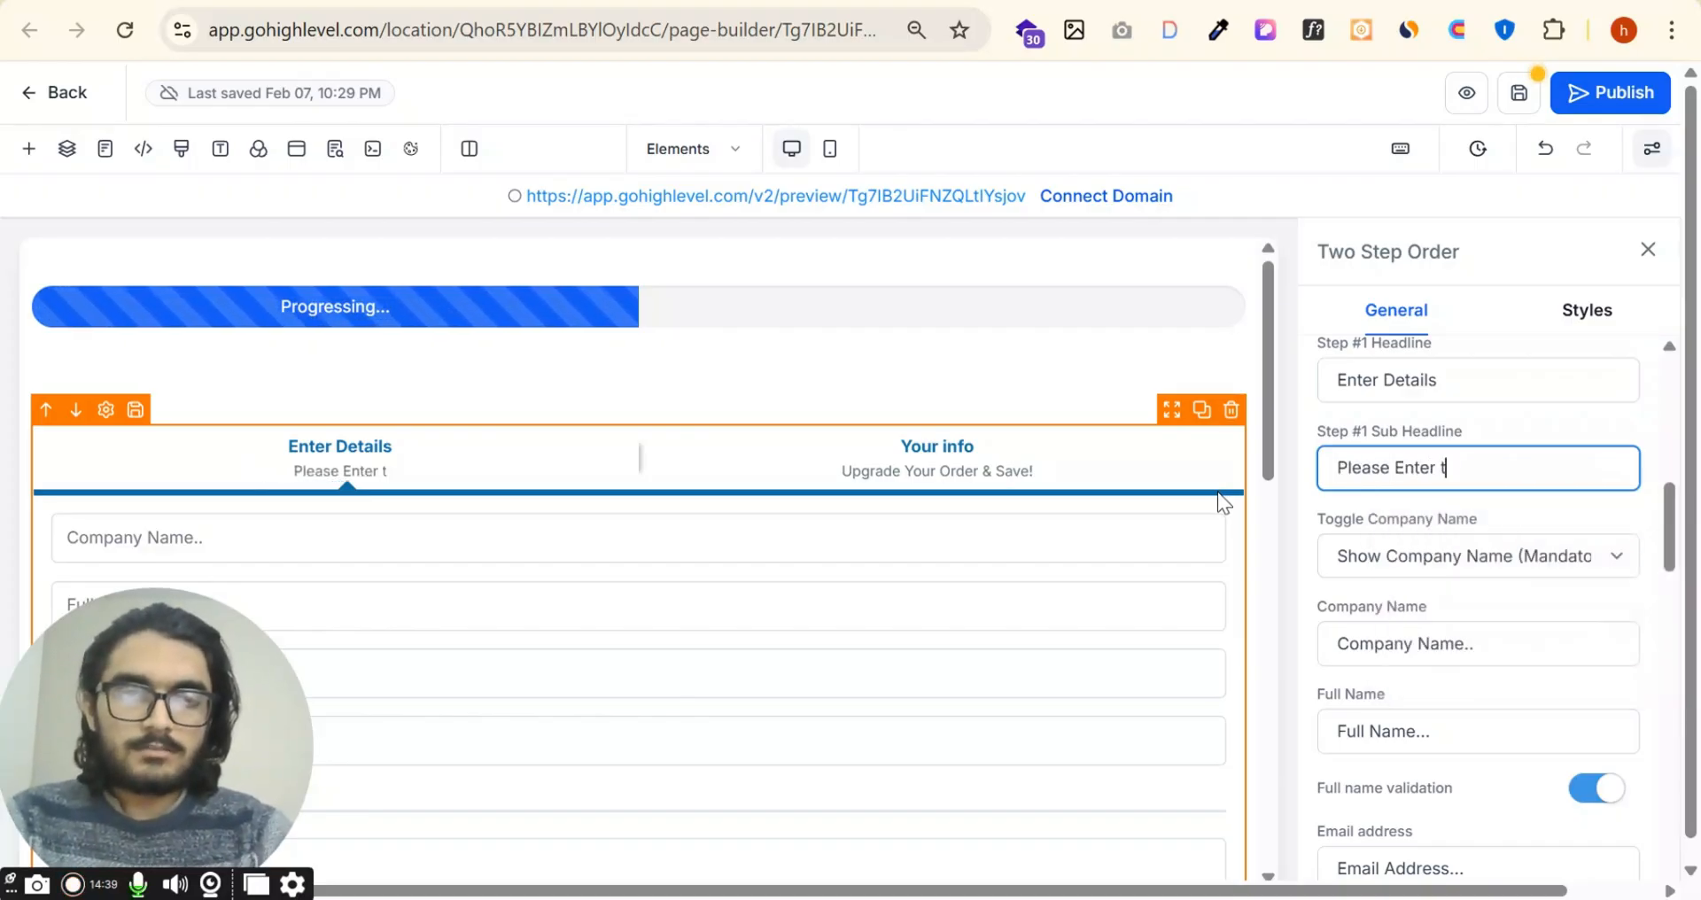
text(he Name)
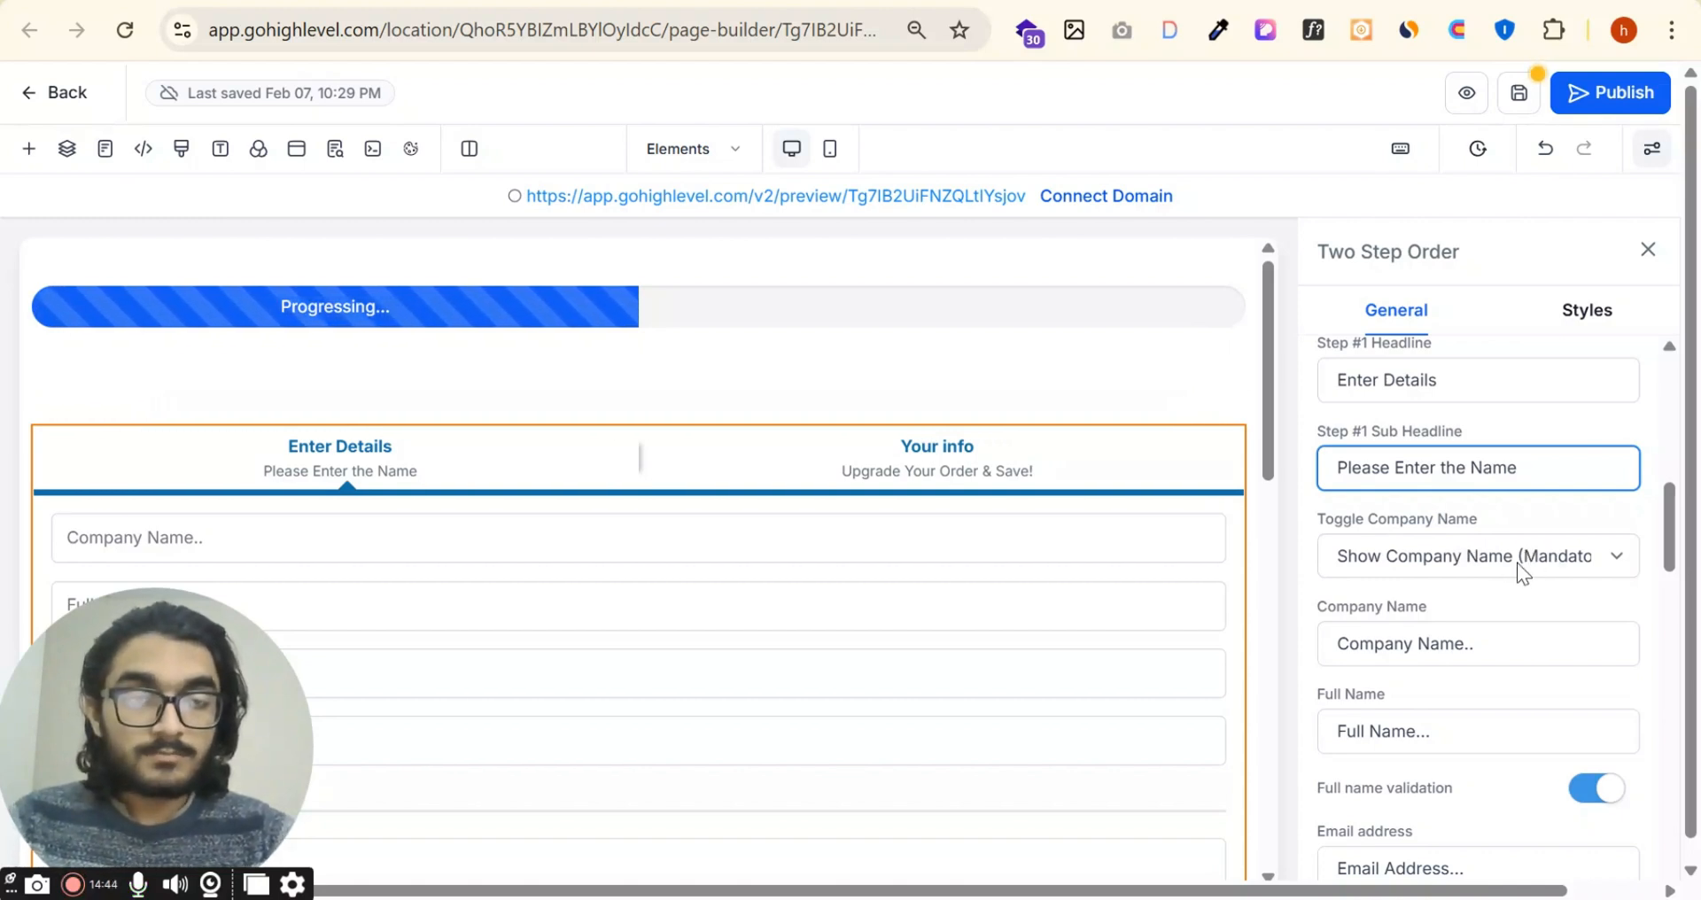
scroll(1522, 561, down, 2)
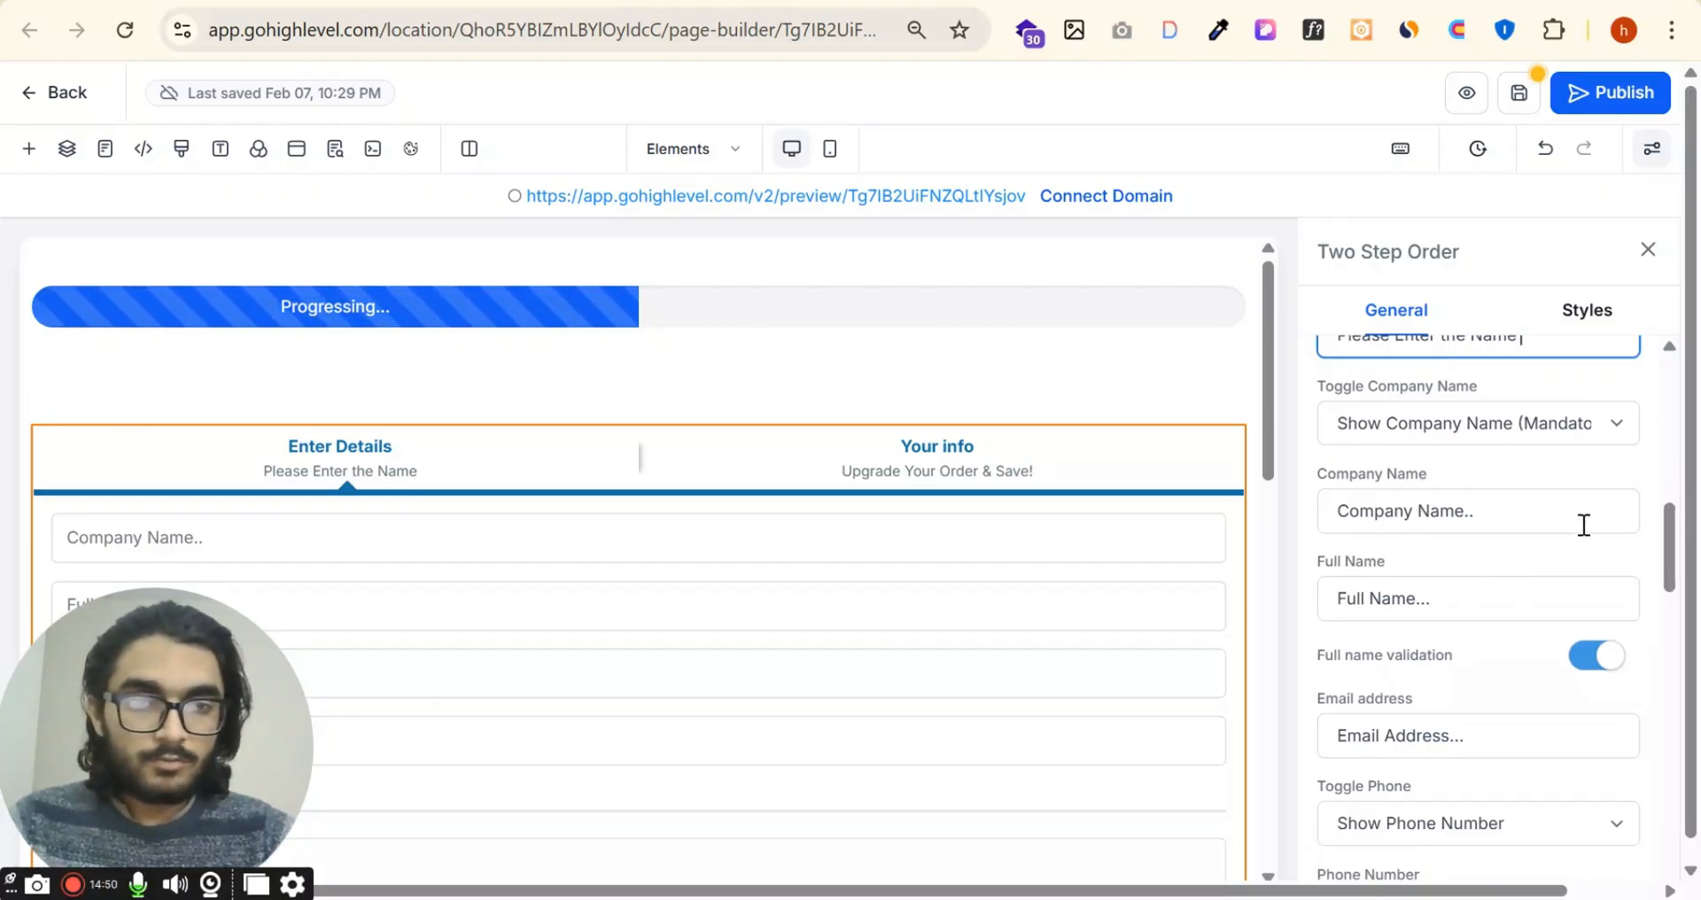
triple_click(1533, 512)
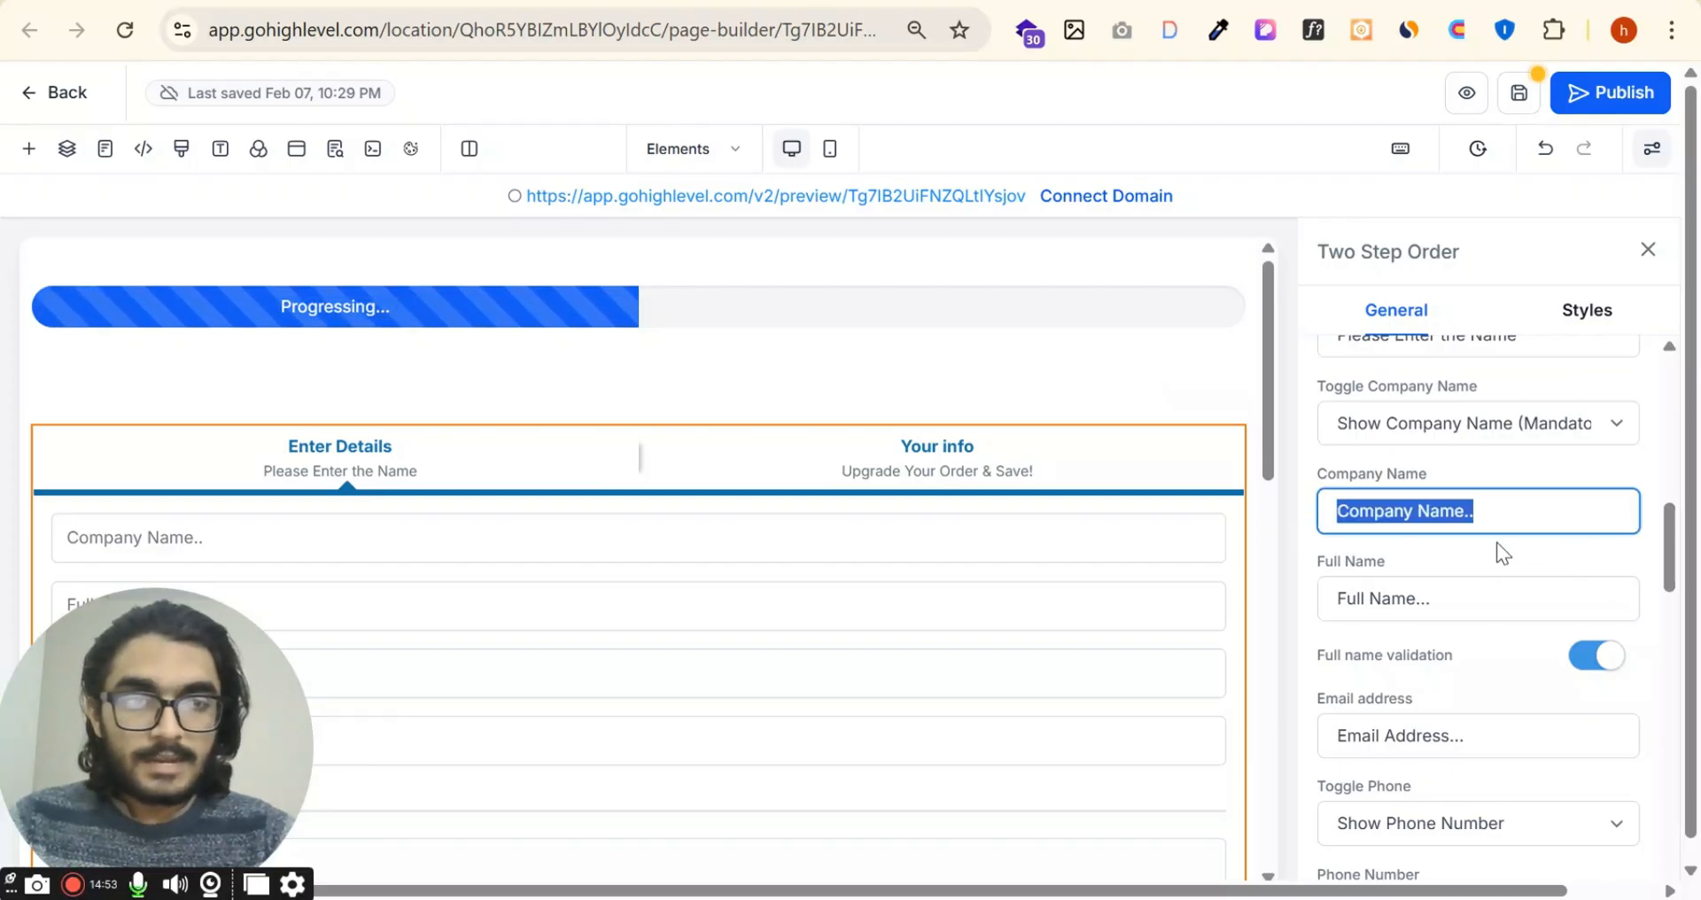
click(1476, 556)
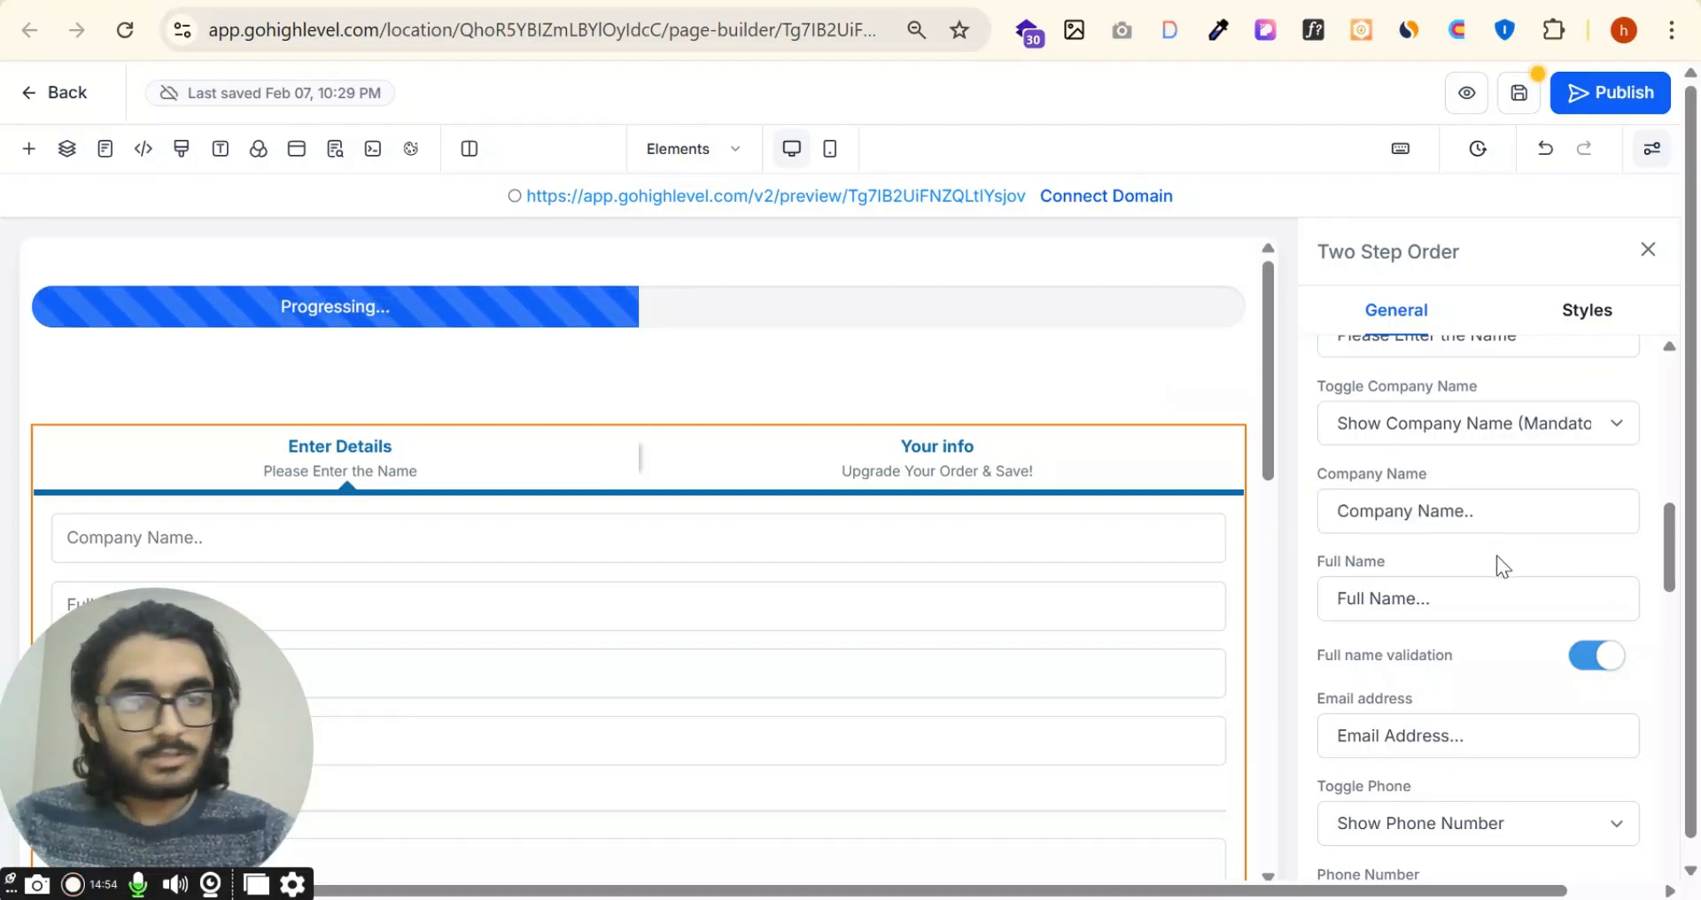
Step: Hide the phone number field in the order form and restore it with Show Phone Number
scroll(1486, 611, down, 2)
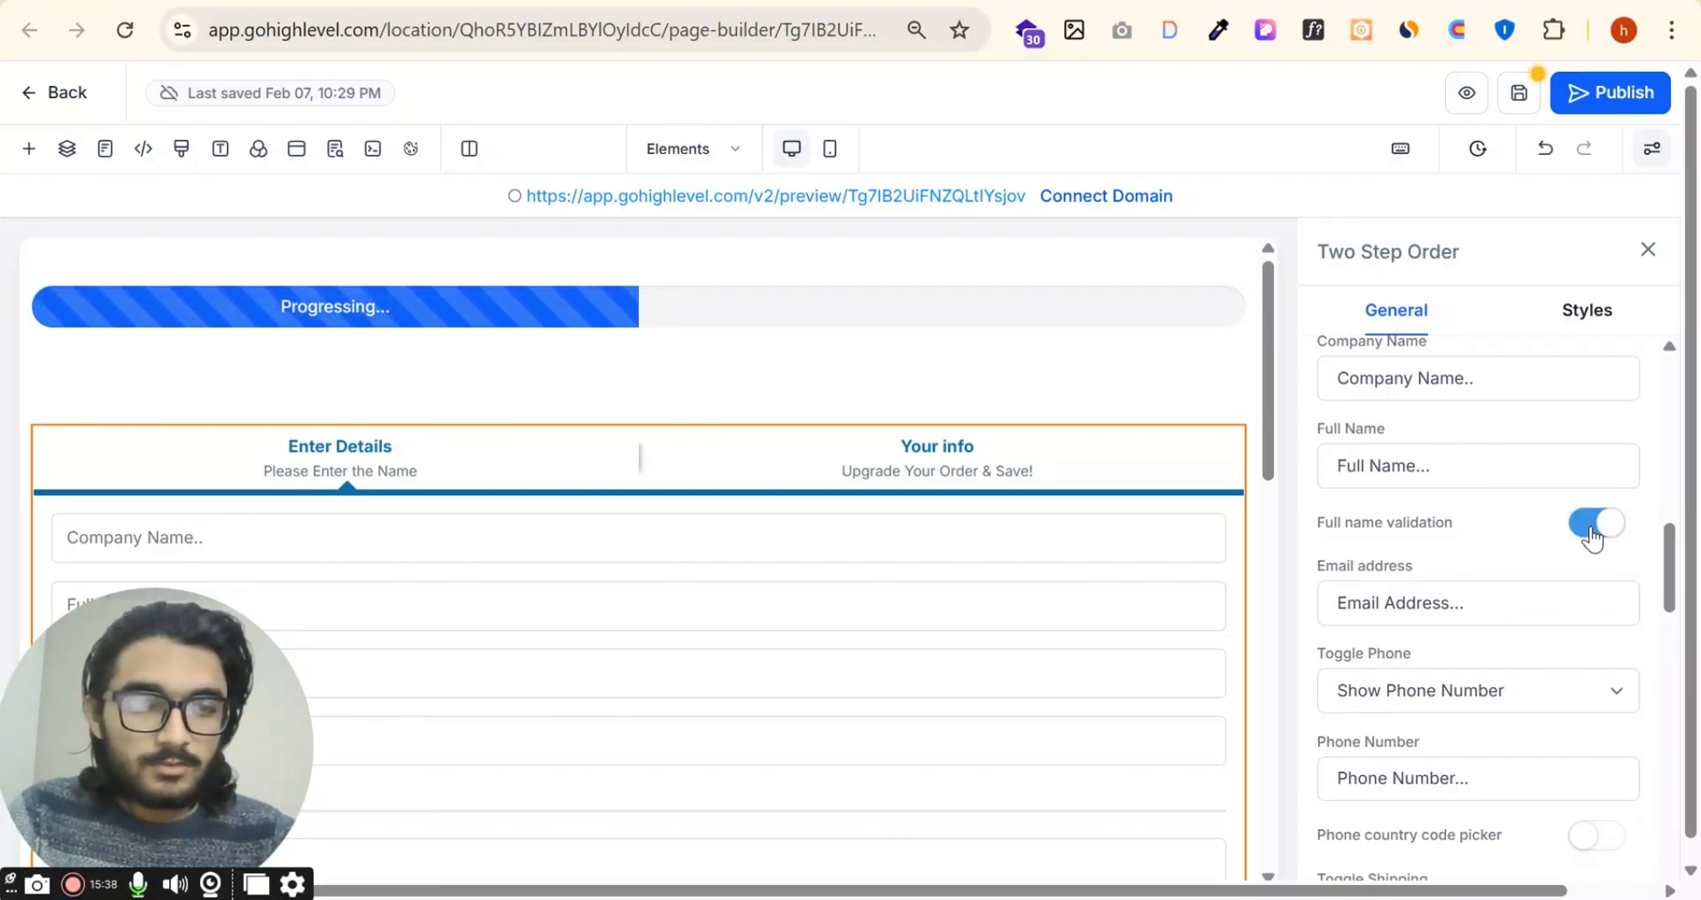
scroll(1586, 537, down, 2)
scroll(1533, 469, down, 2)
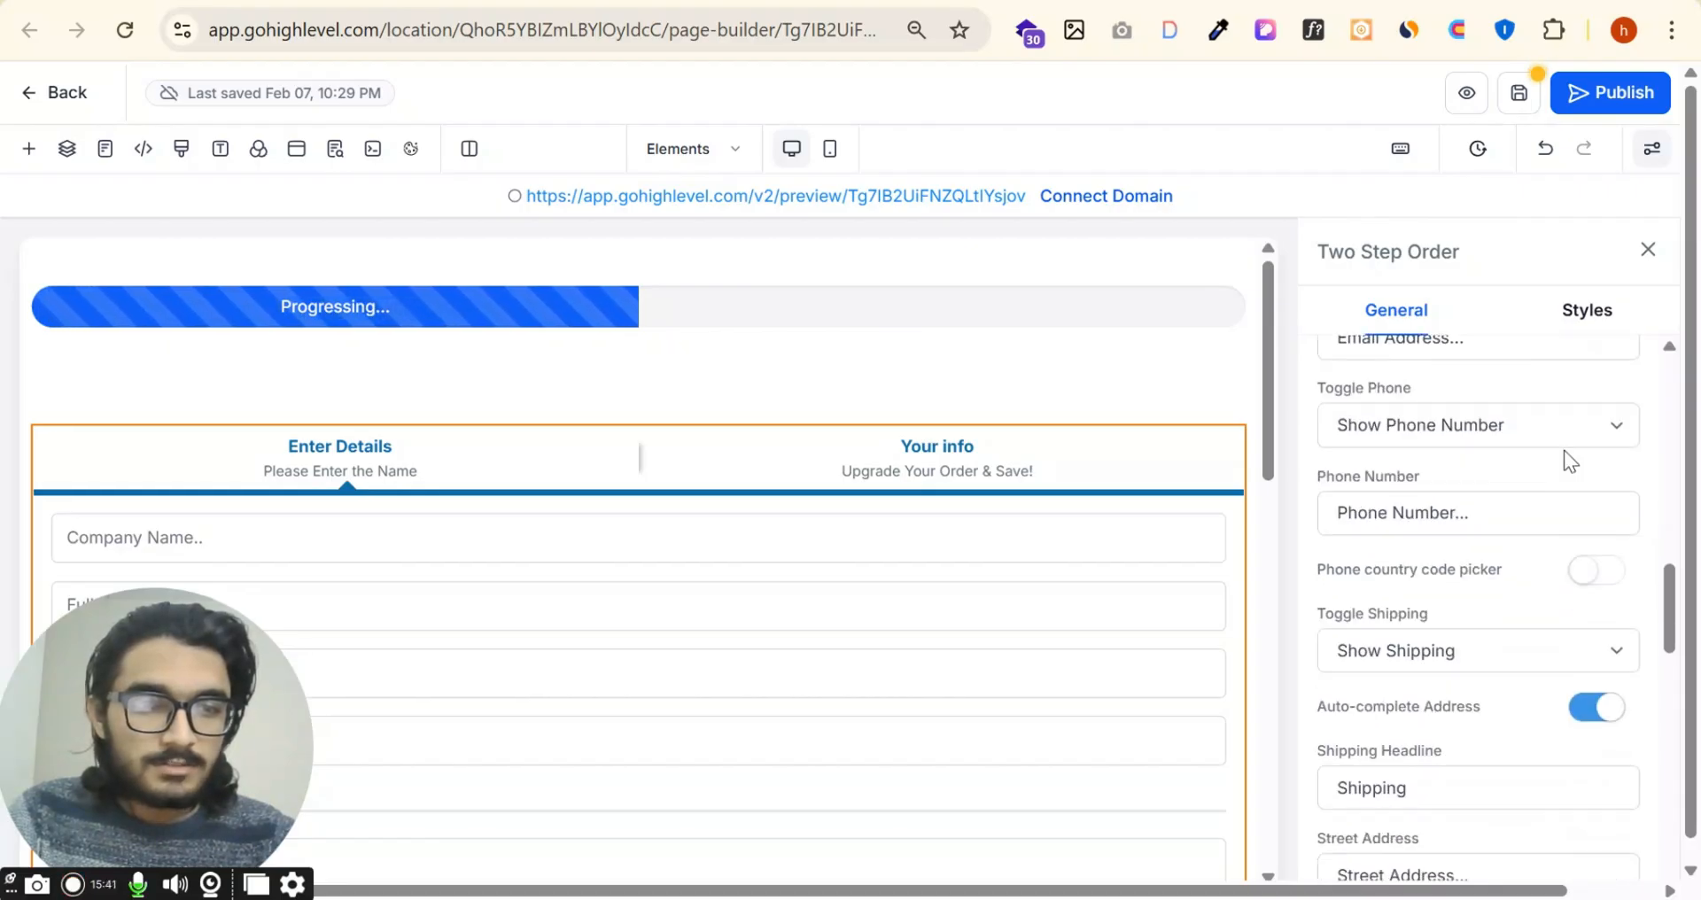
click(1583, 429)
click(1446, 505)
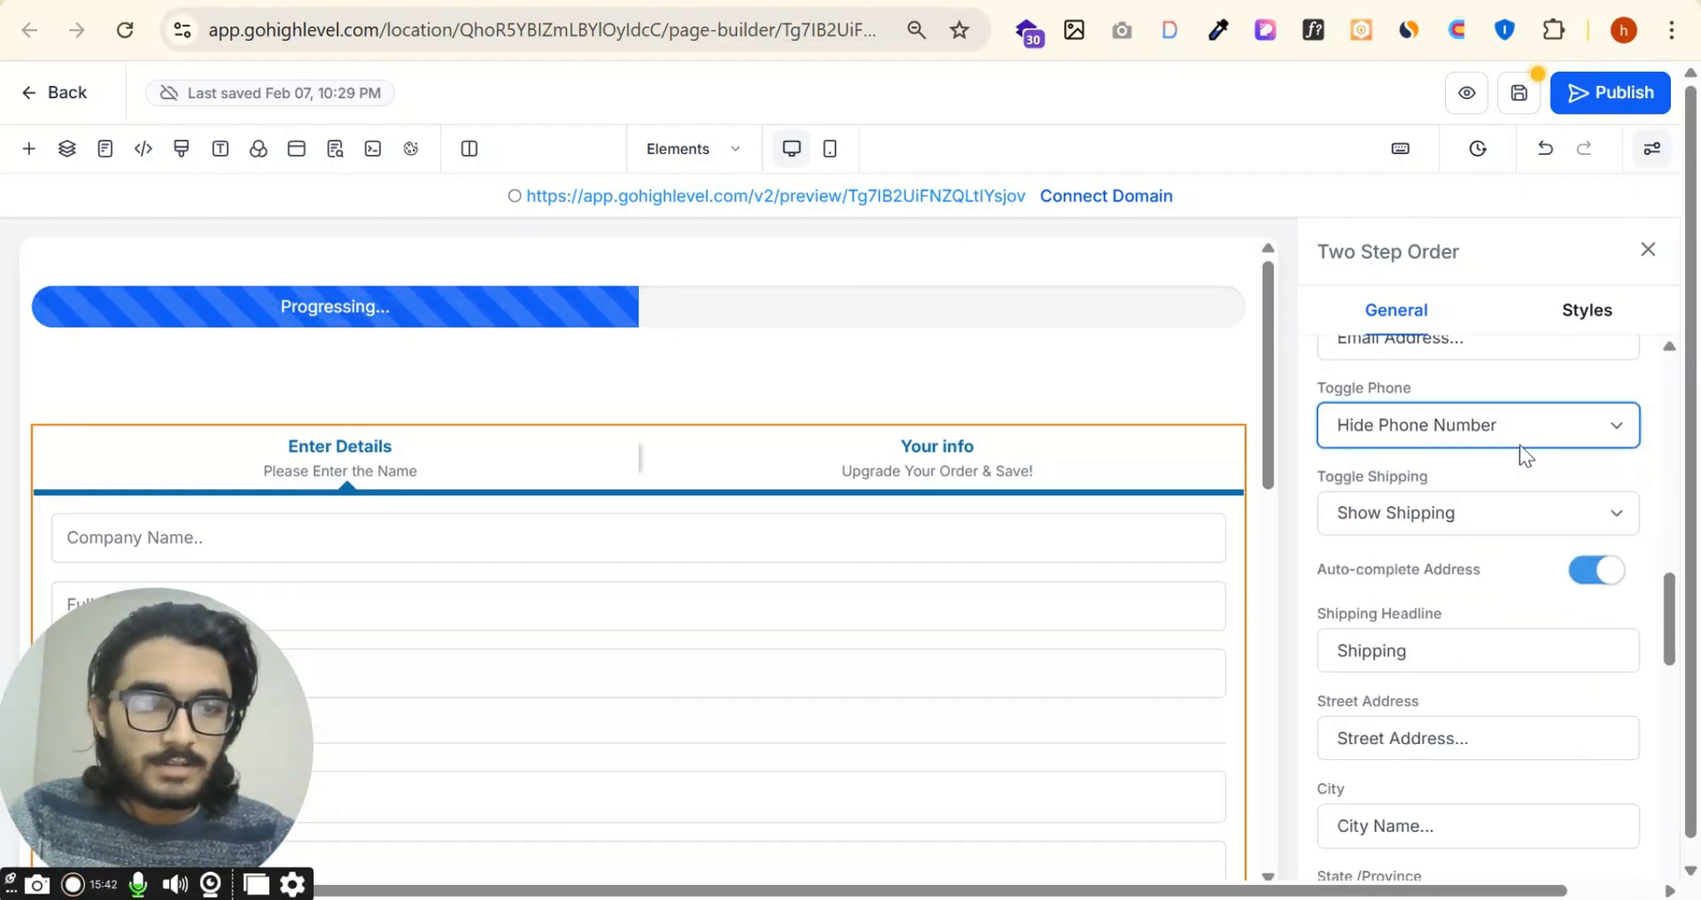
click(1536, 430)
click(1489, 465)
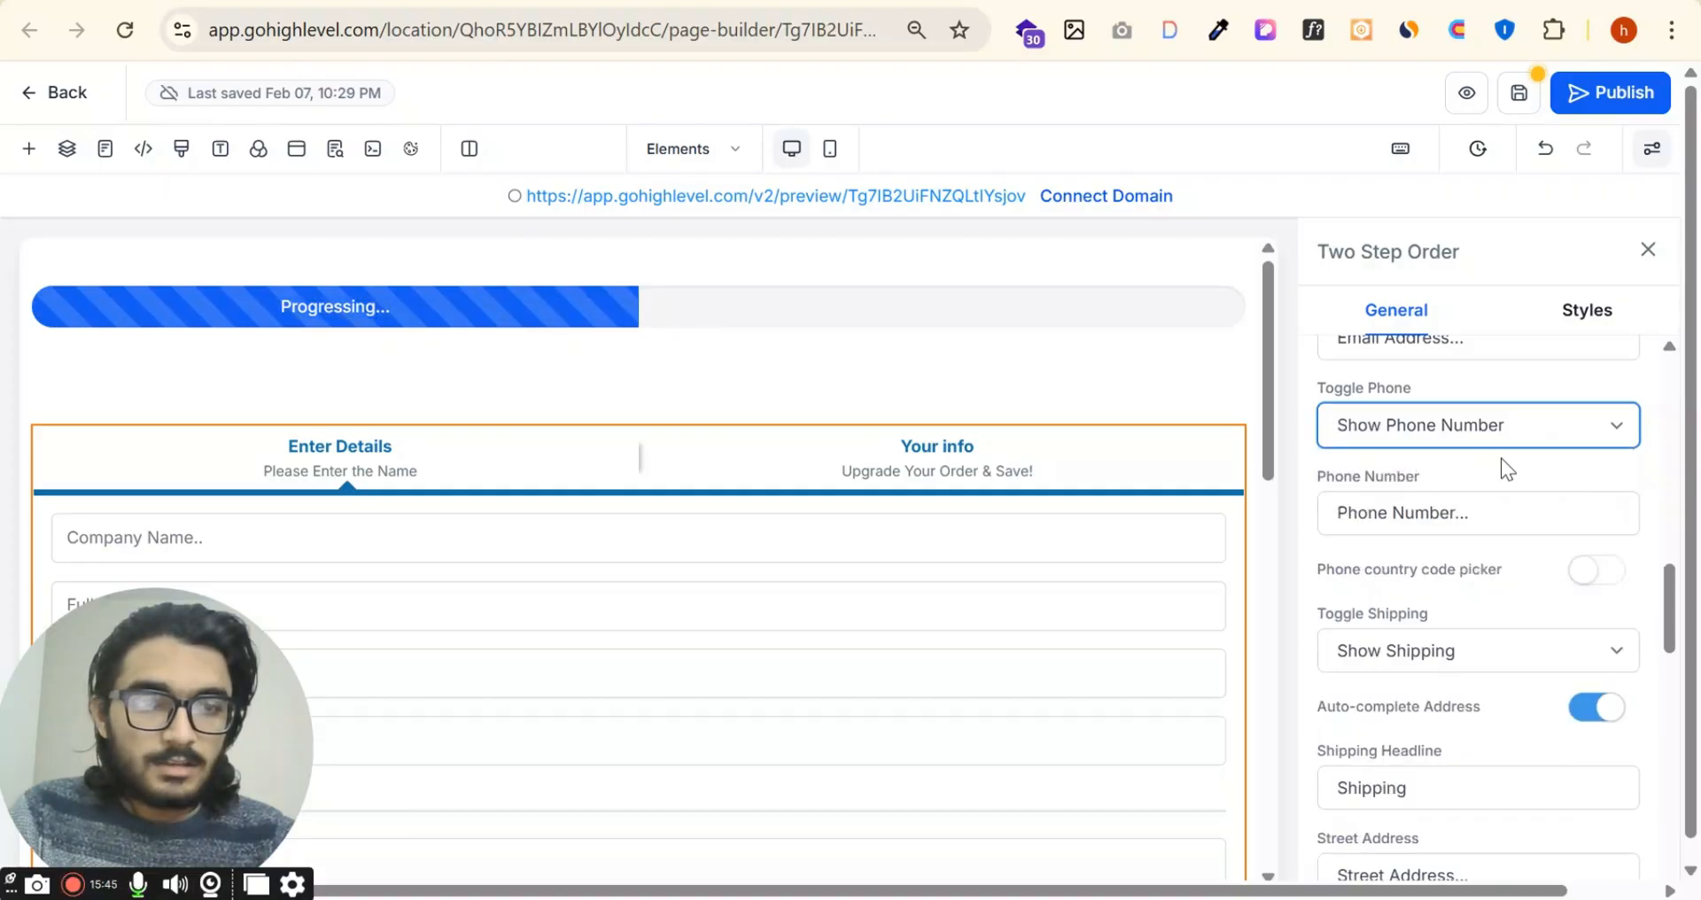
Step: Hide the order form's shipping fields, check the shortened form, and restore them with Show Shipping
click(1568, 655)
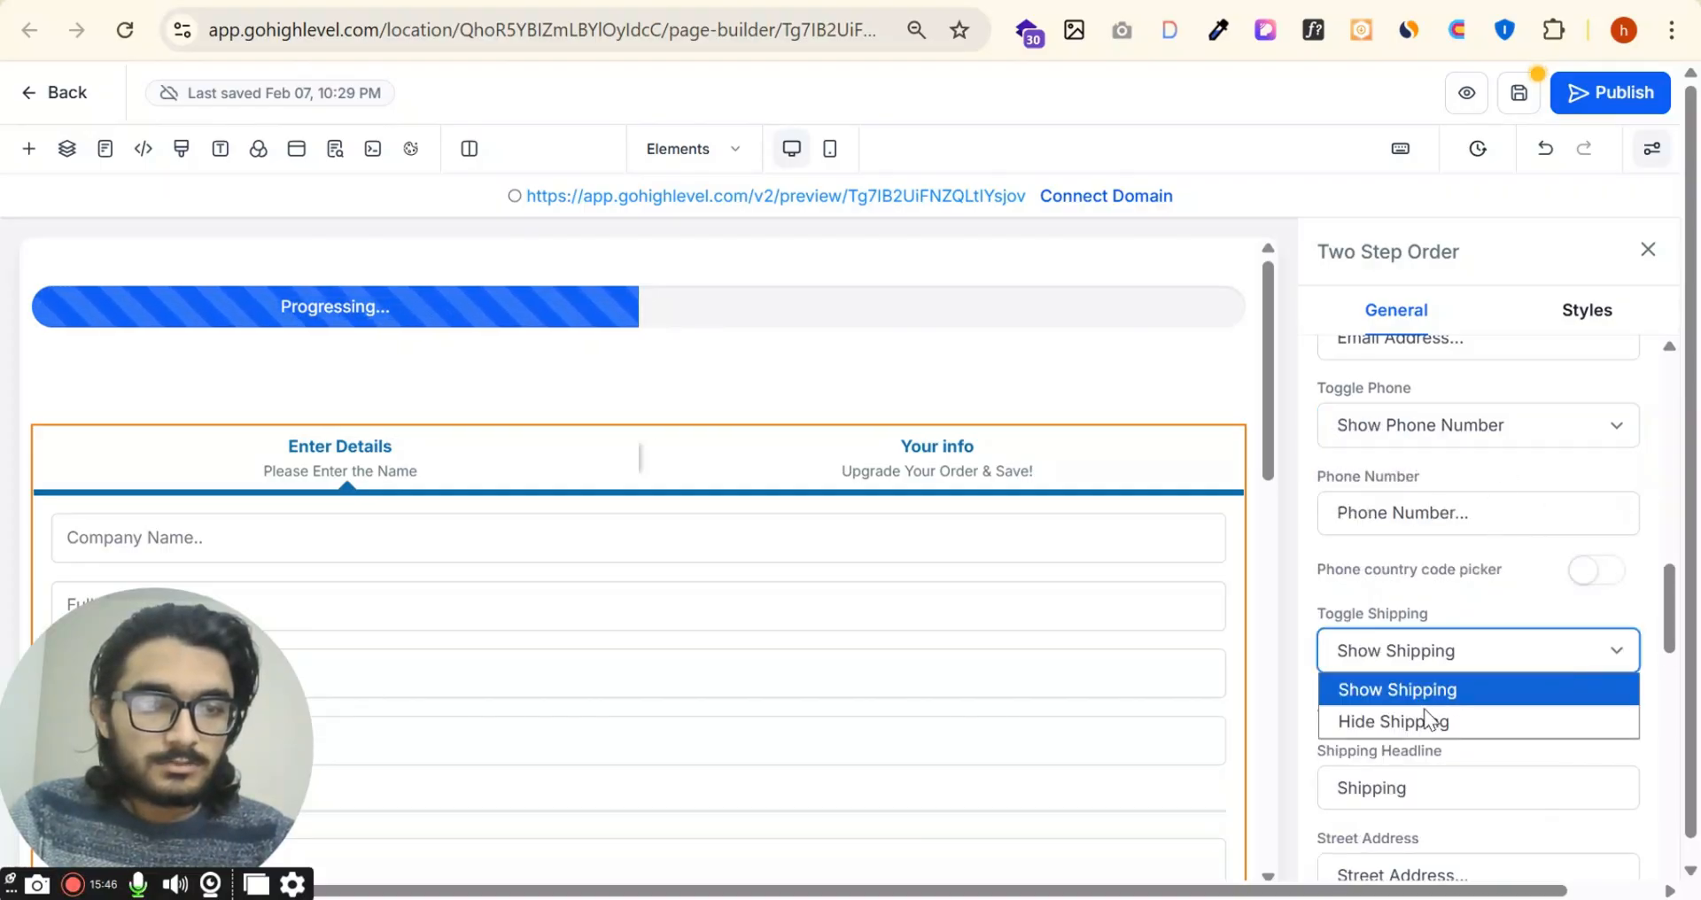
click(1418, 718)
scroll(1035, 551, down, 3)
scroll(1036, 530, up, 3)
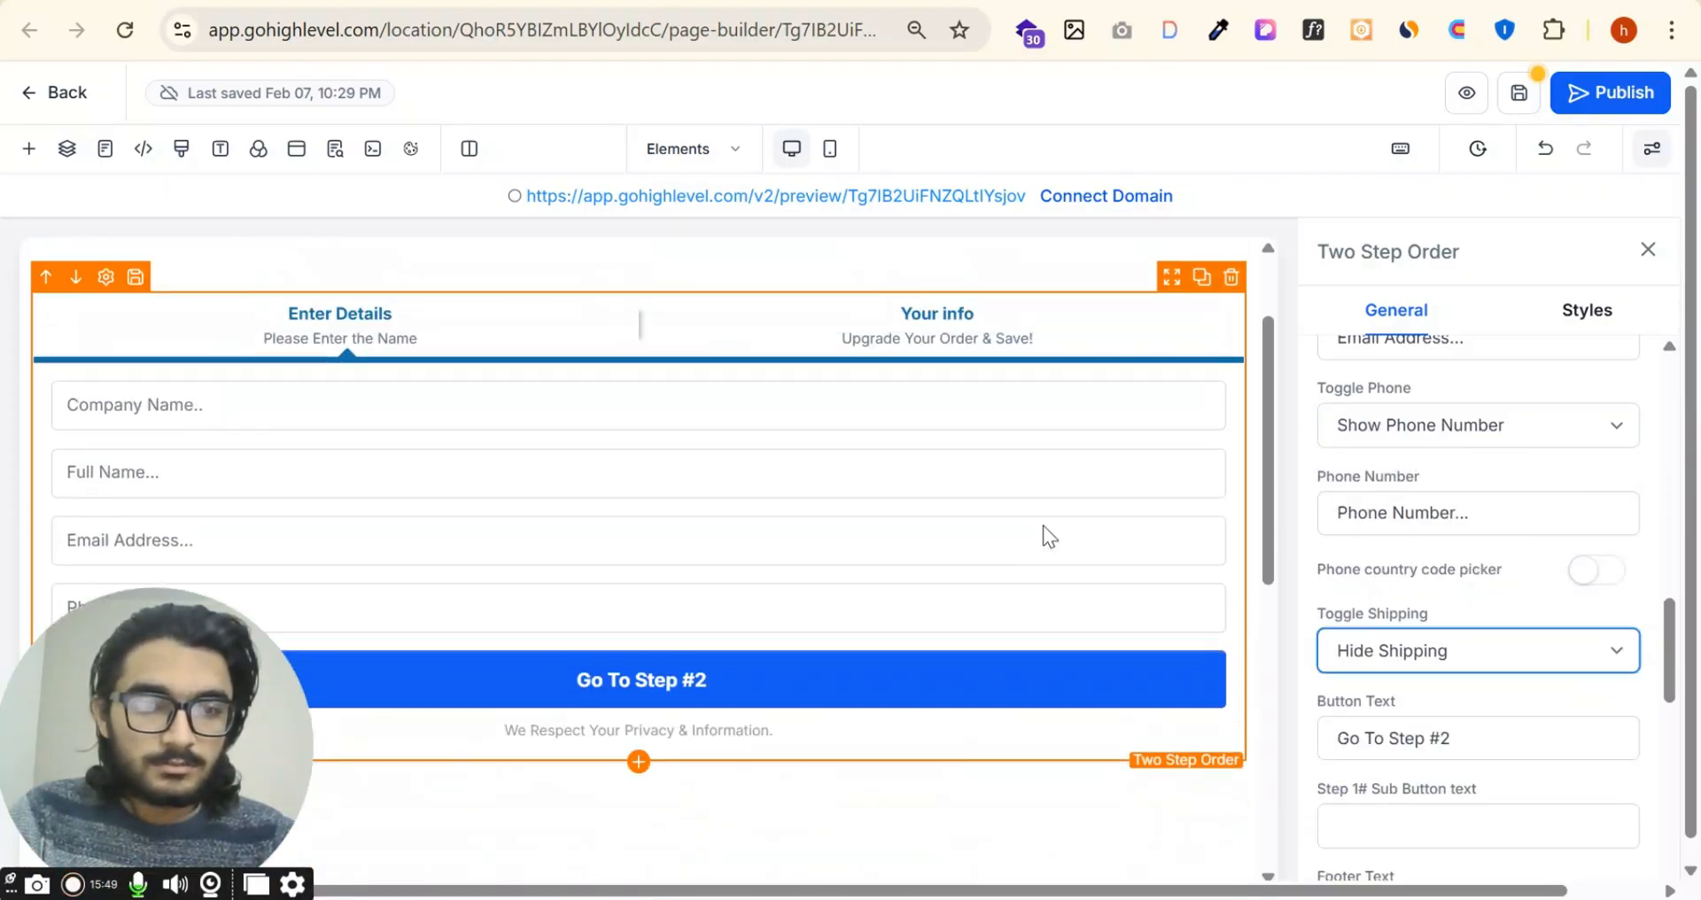
scroll(1044, 536, down, 3)
click(1417, 656)
click(1428, 690)
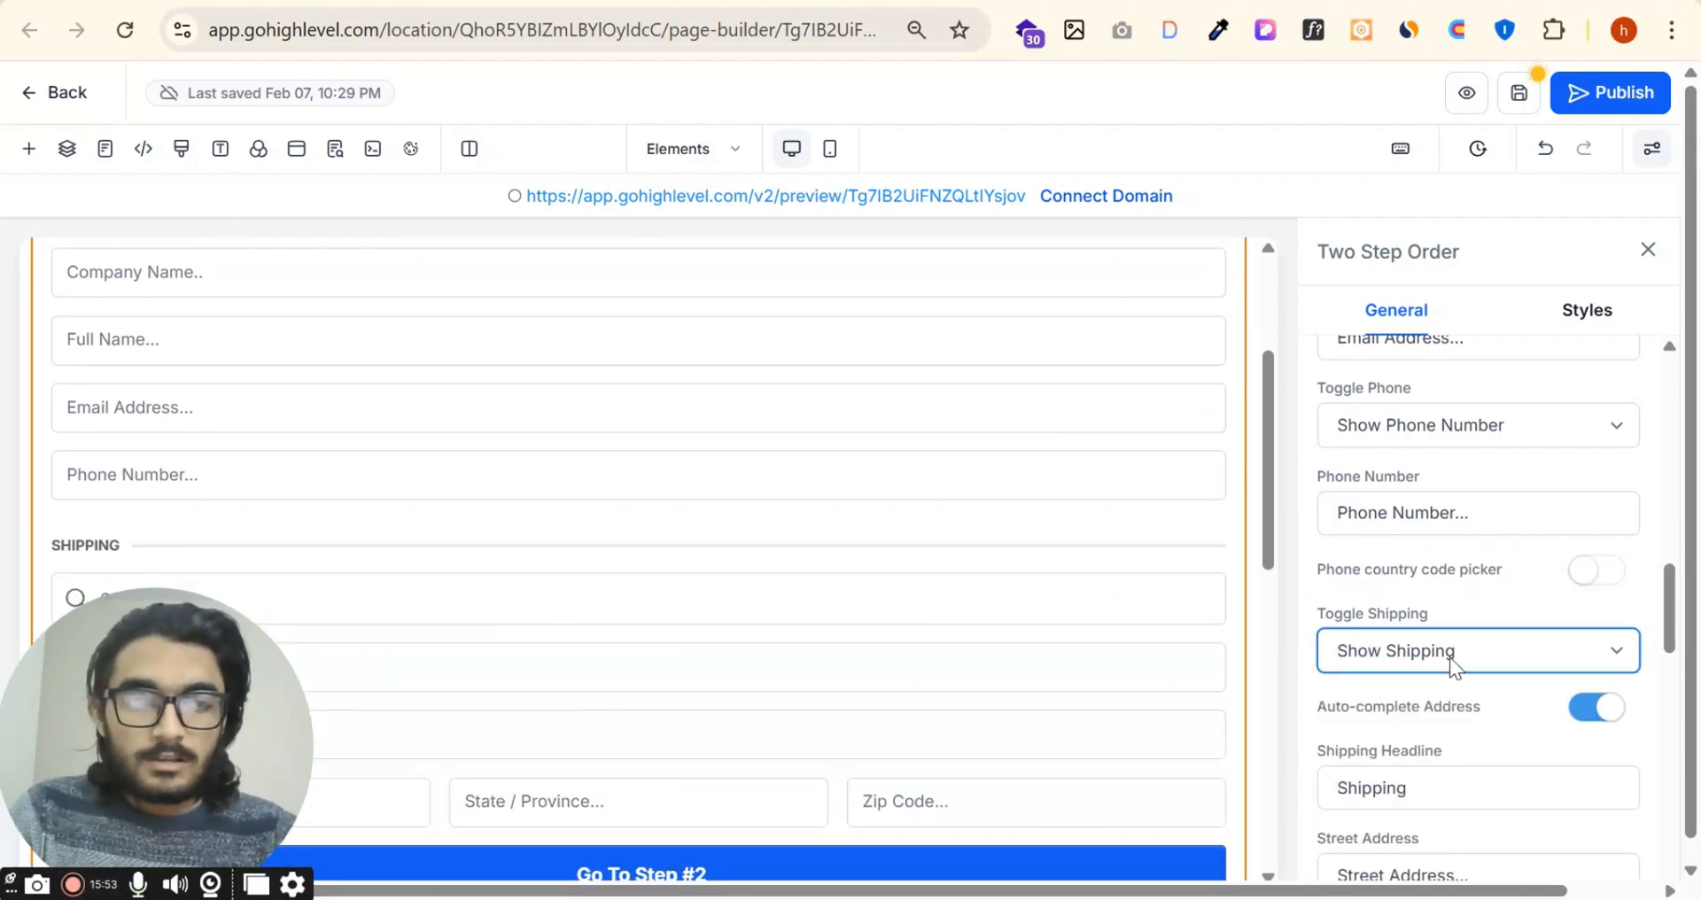
click(1450, 657)
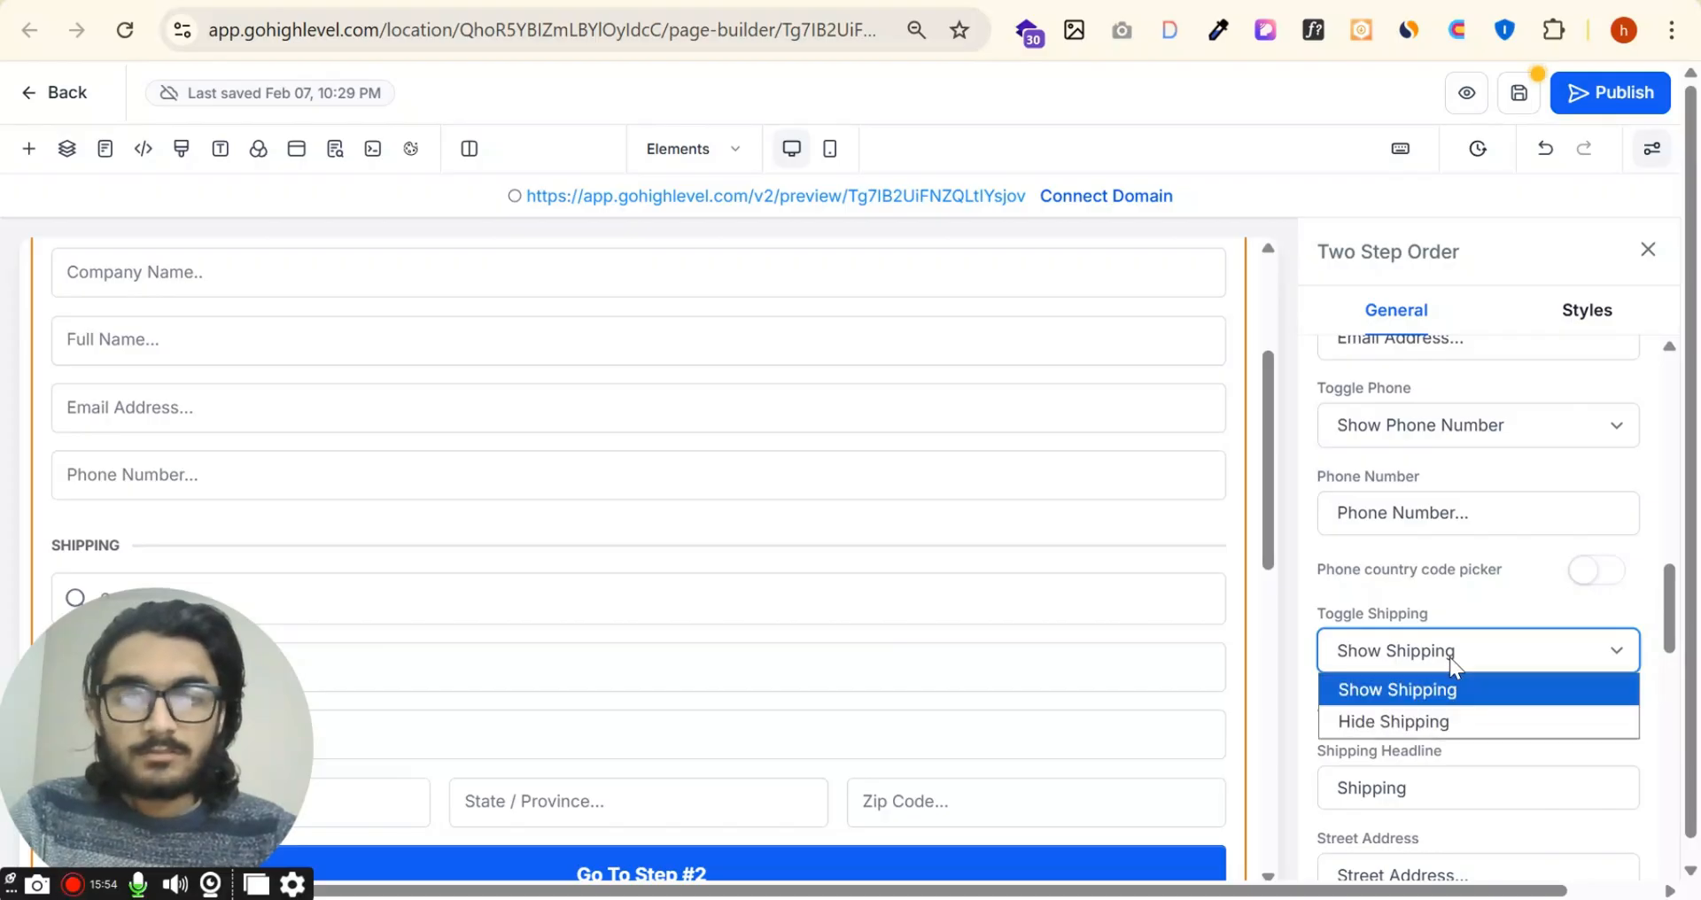
click(1450, 657)
Step: Switch the shipping option to Hide Shipping once more and back to Show Shipping
scroll(1551, 637, down, 2)
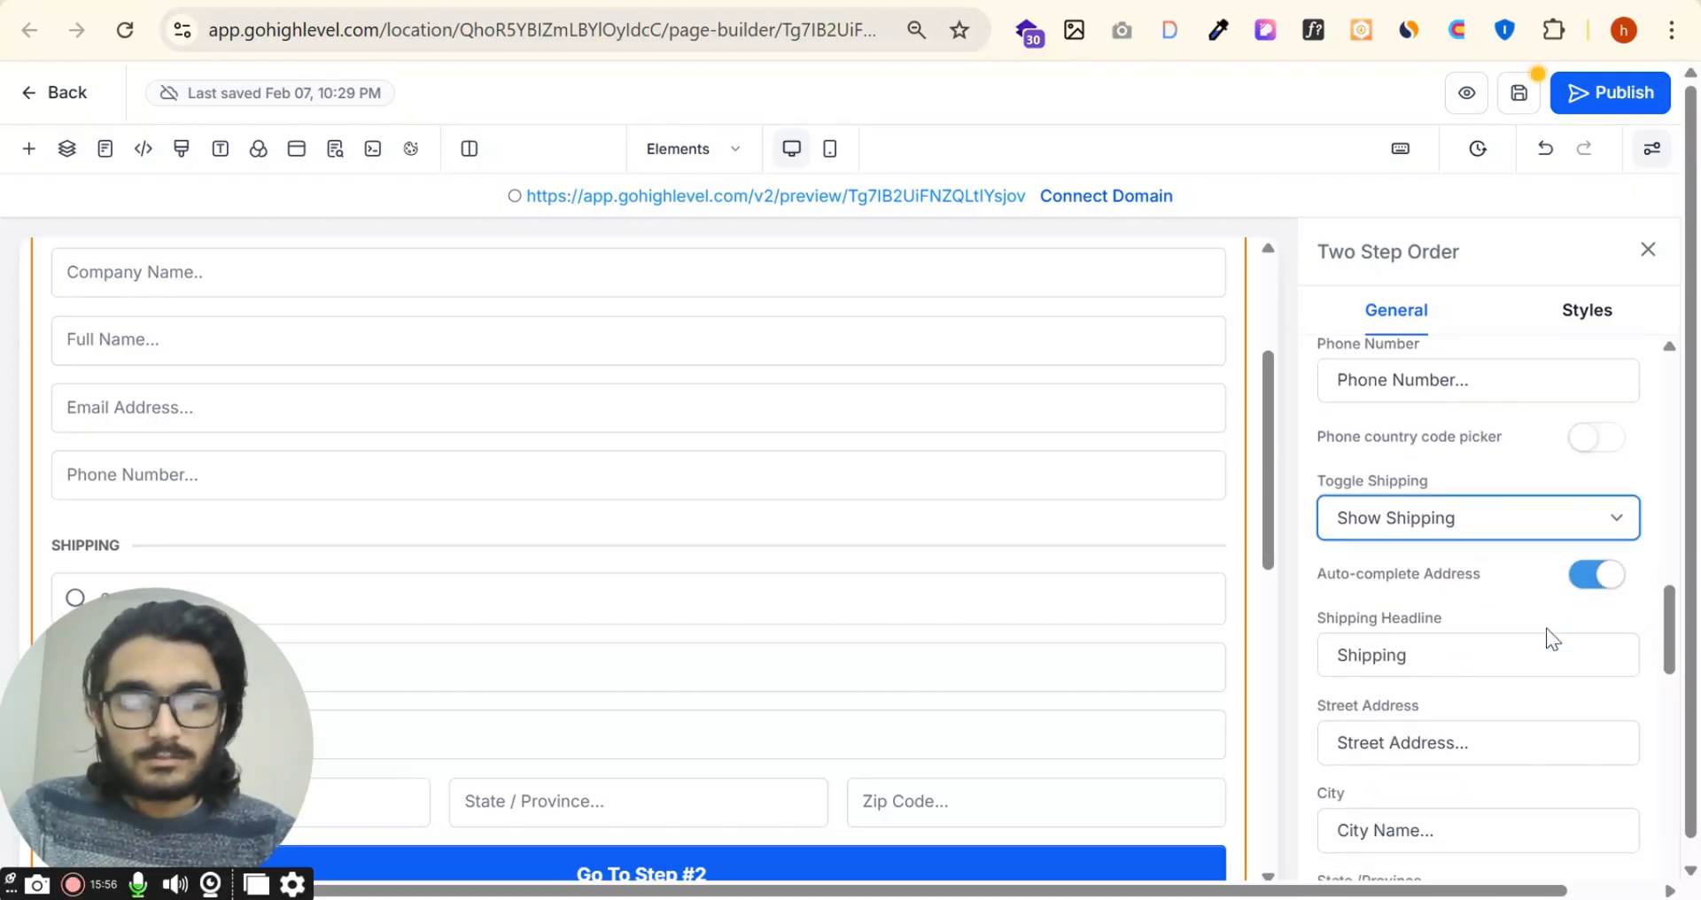
click(1464, 519)
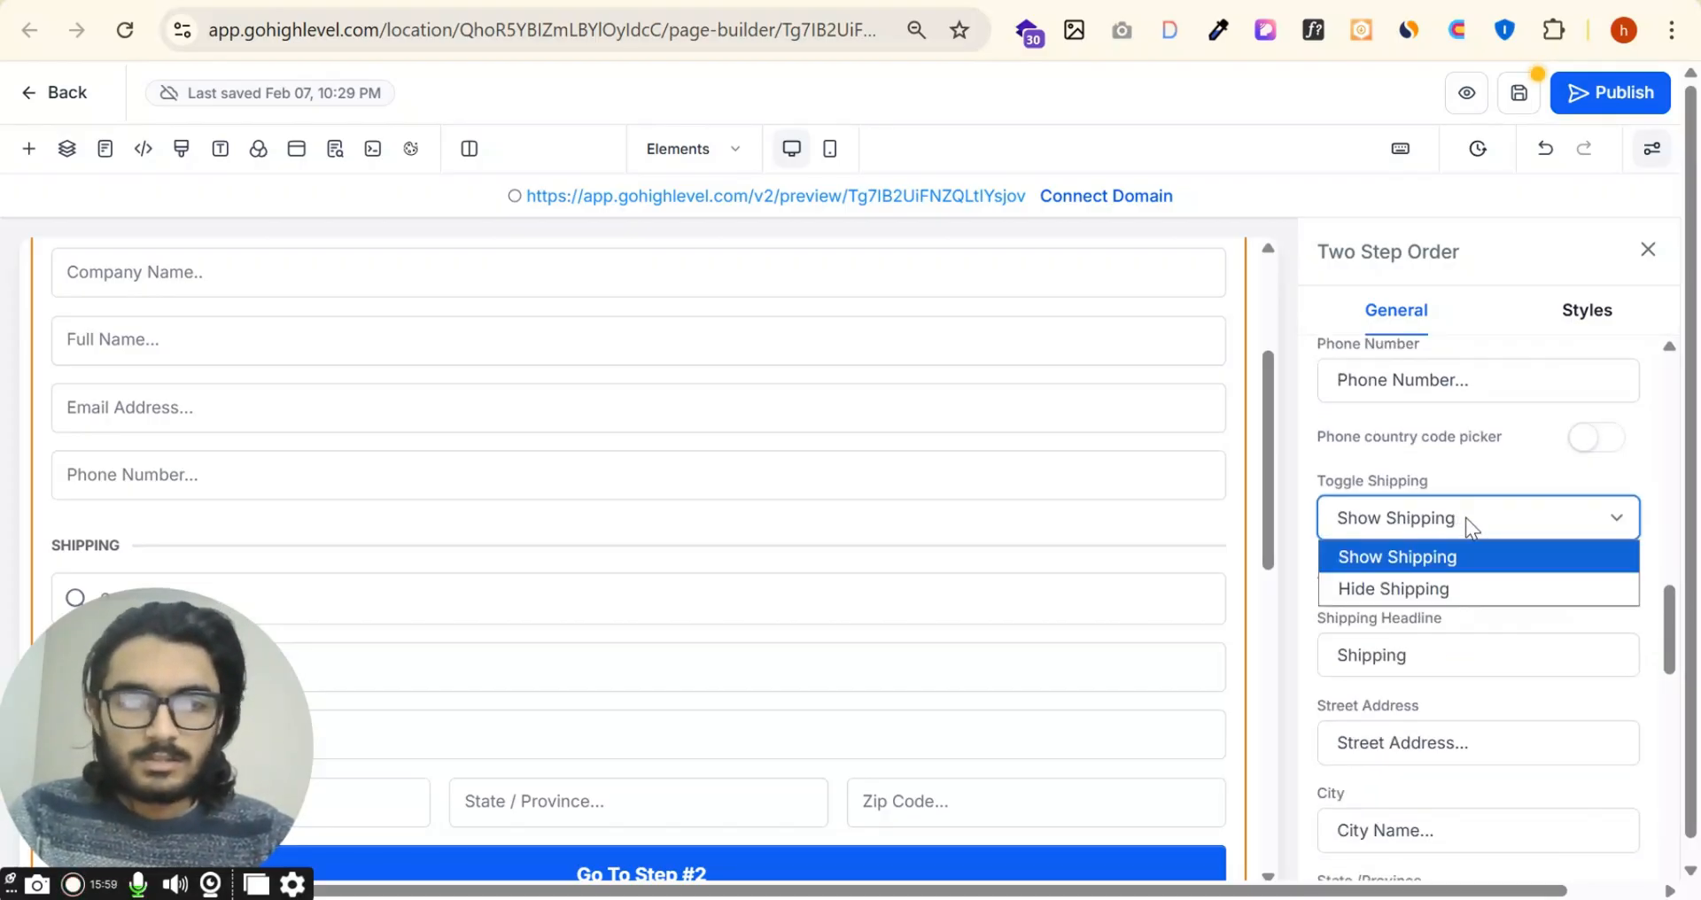
click(1429, 589)
click(1475, 519)
click(1448, 565)
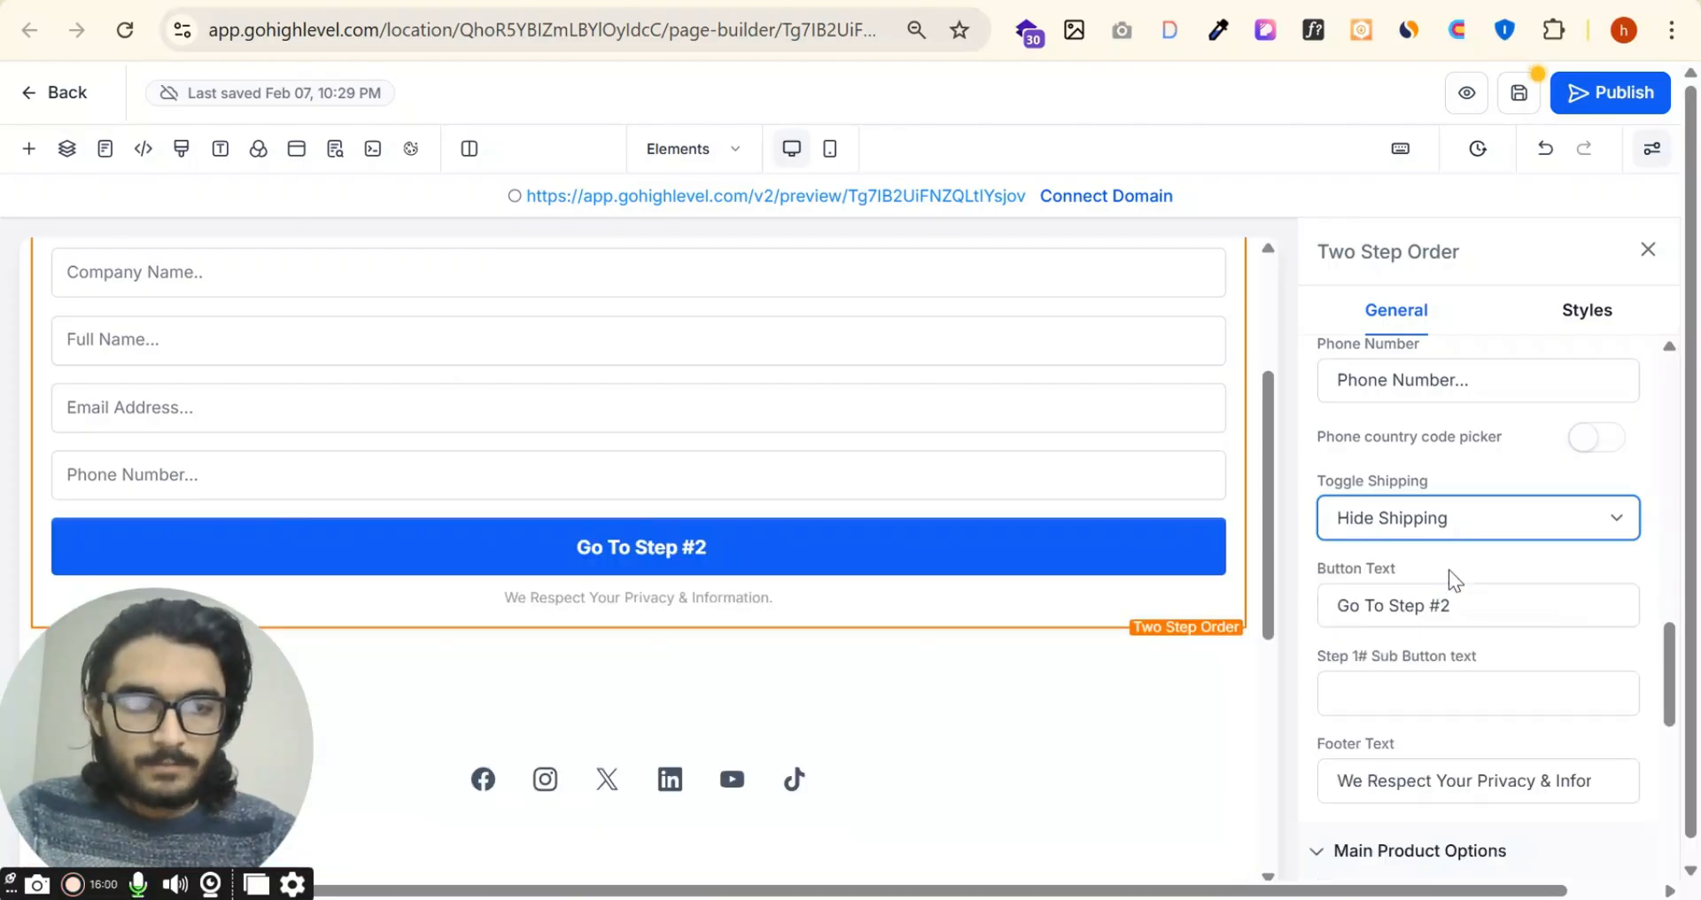
scroll(1436, 585, down, 4)
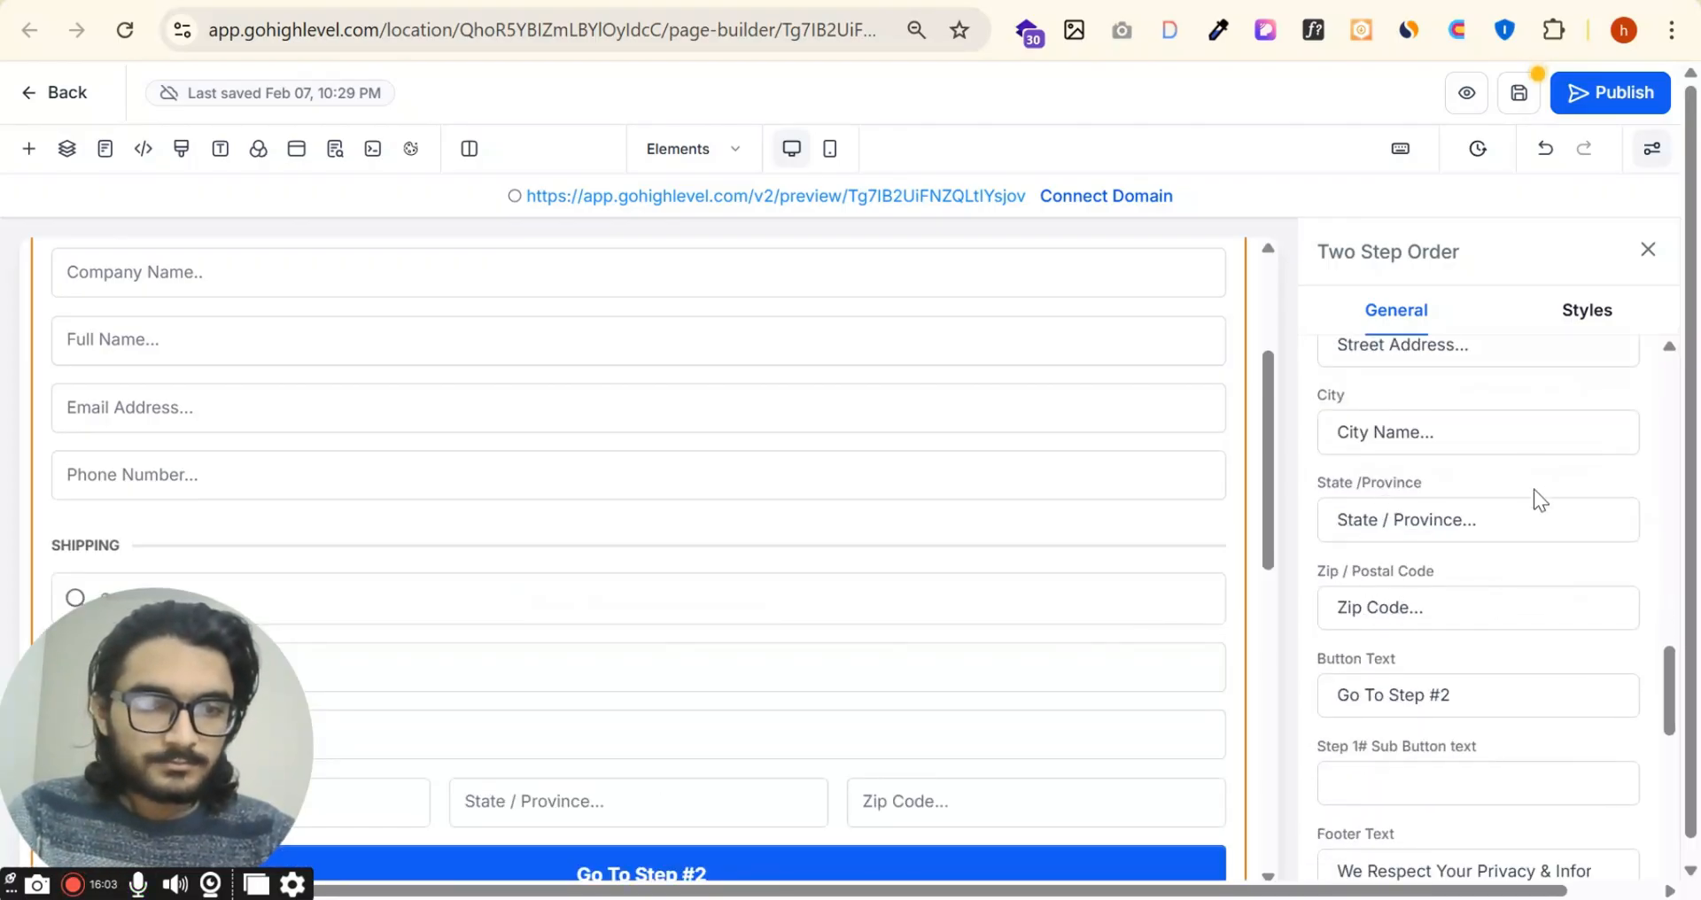
Step: Replace the order form's footer text with "We Secure Your Details"
scroll(1507, 537, down, 4)
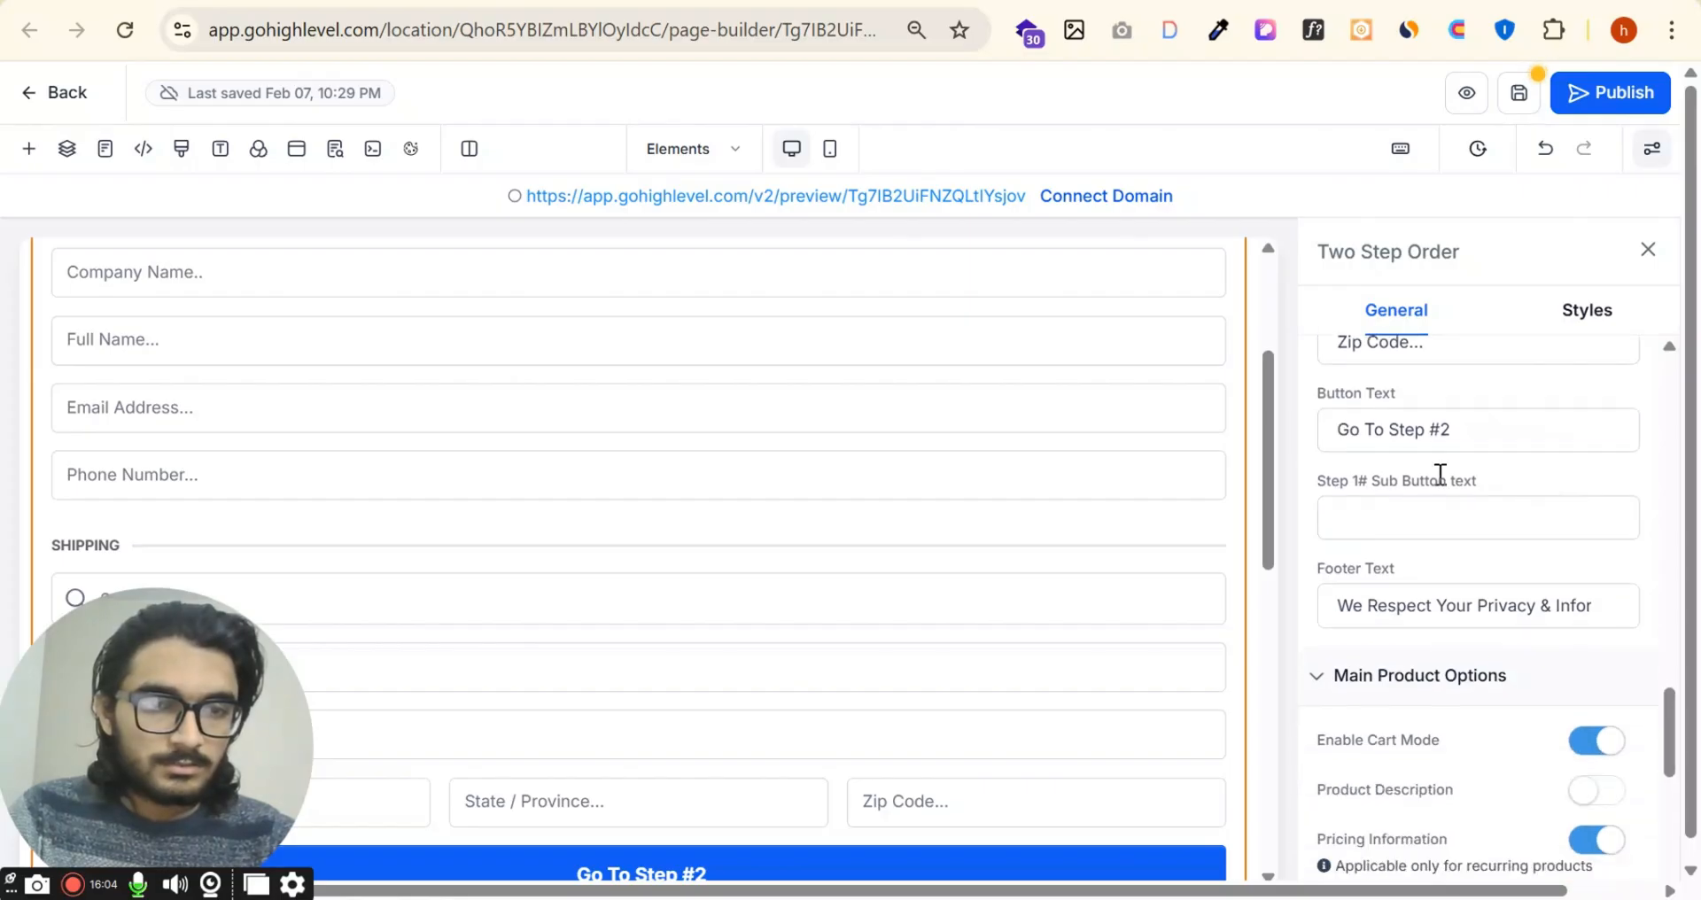
triple_click(1539, 426)
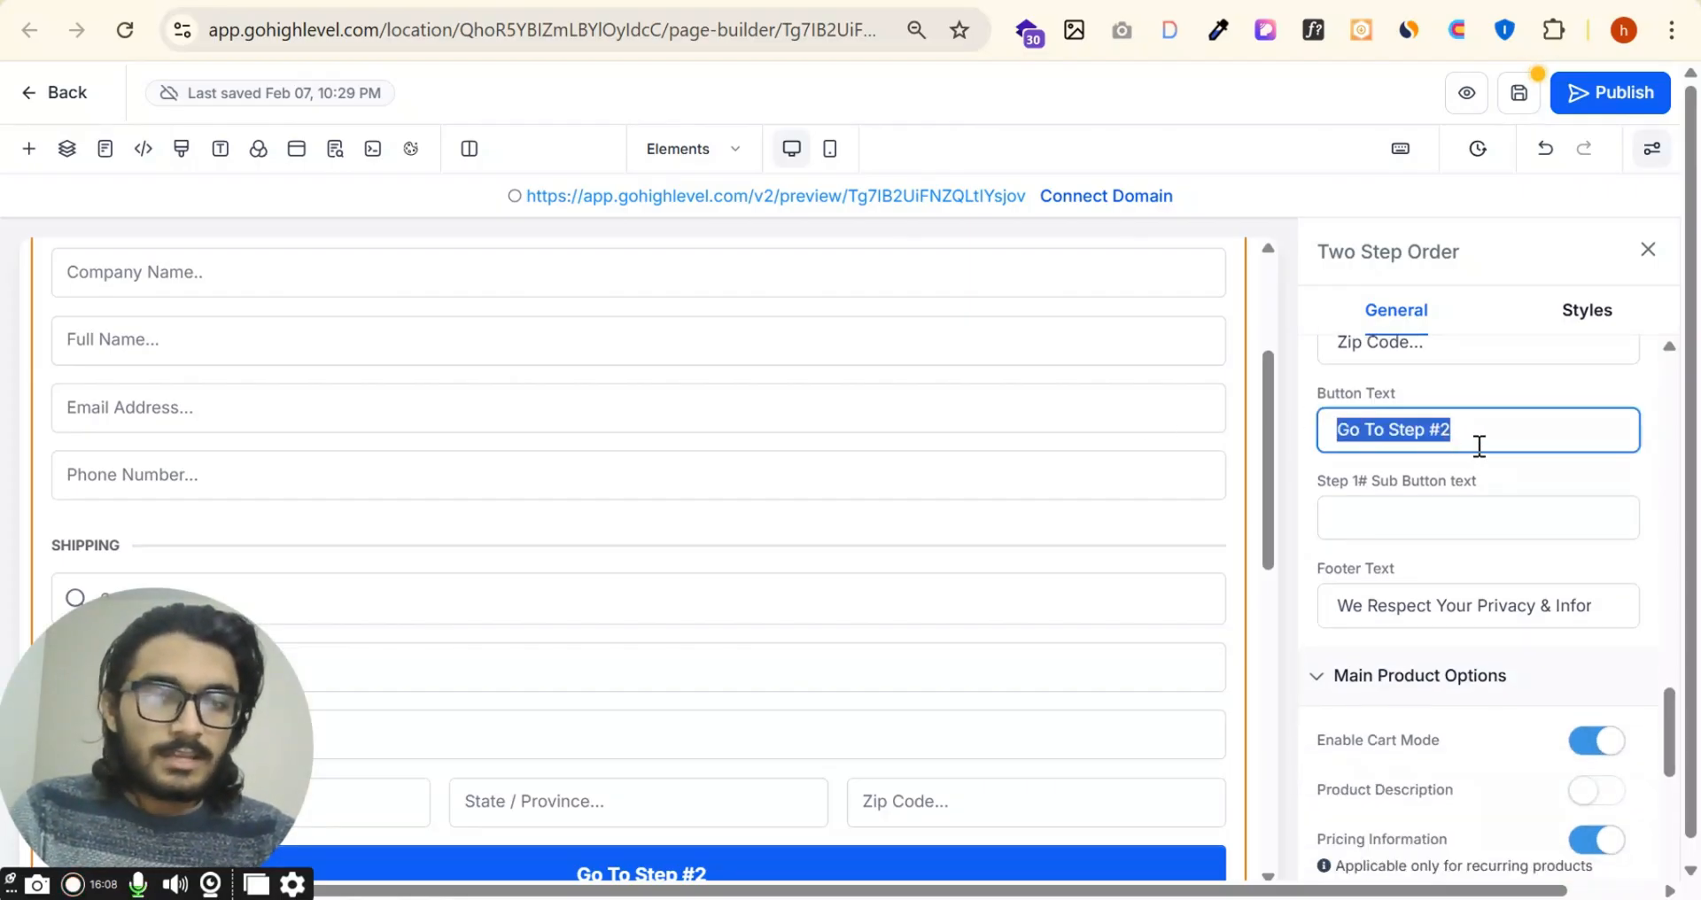
scroll(1479, 447, down, 2)
scroll(826, 471, down, 5)
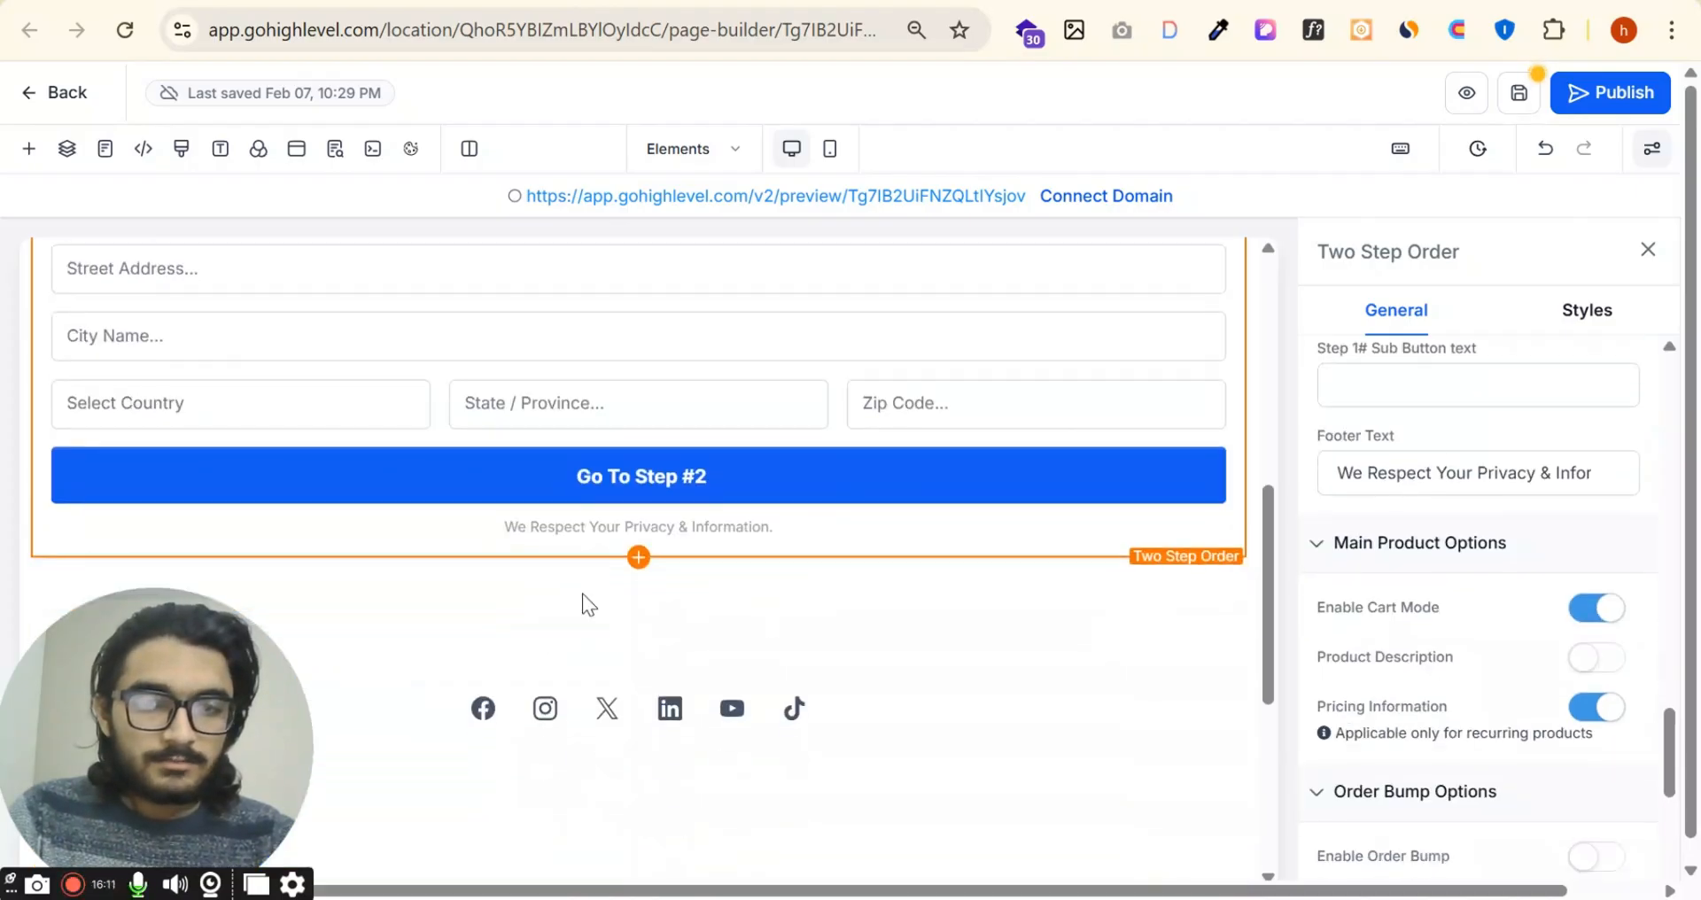
triple_click(1440, 475)
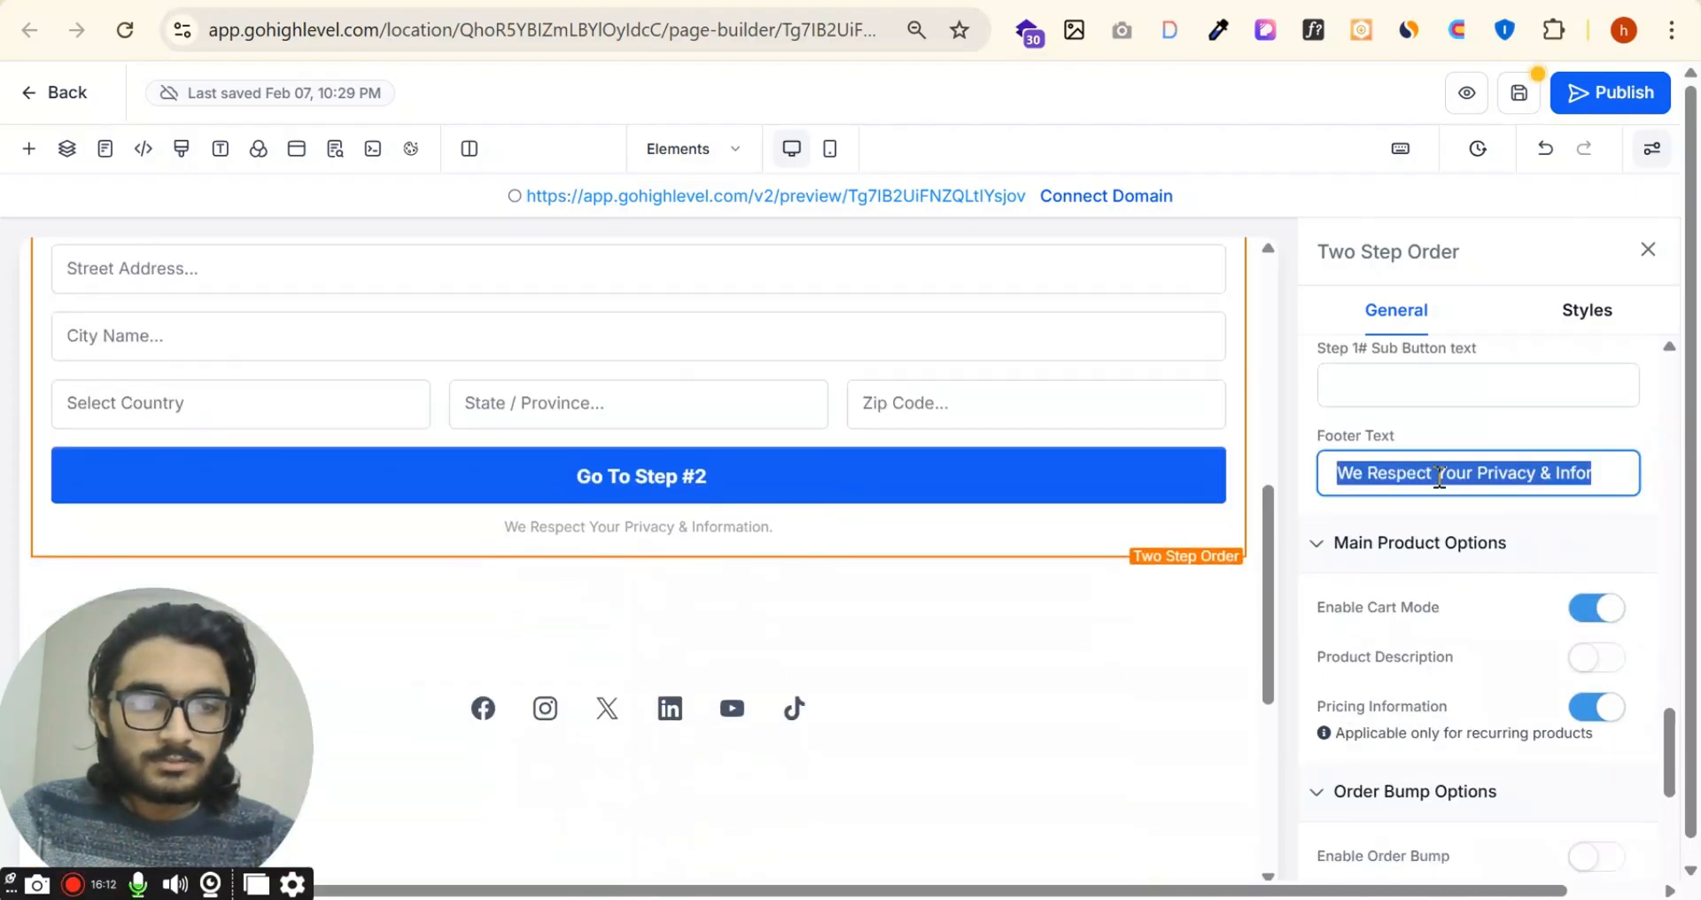
key(BackSpace)
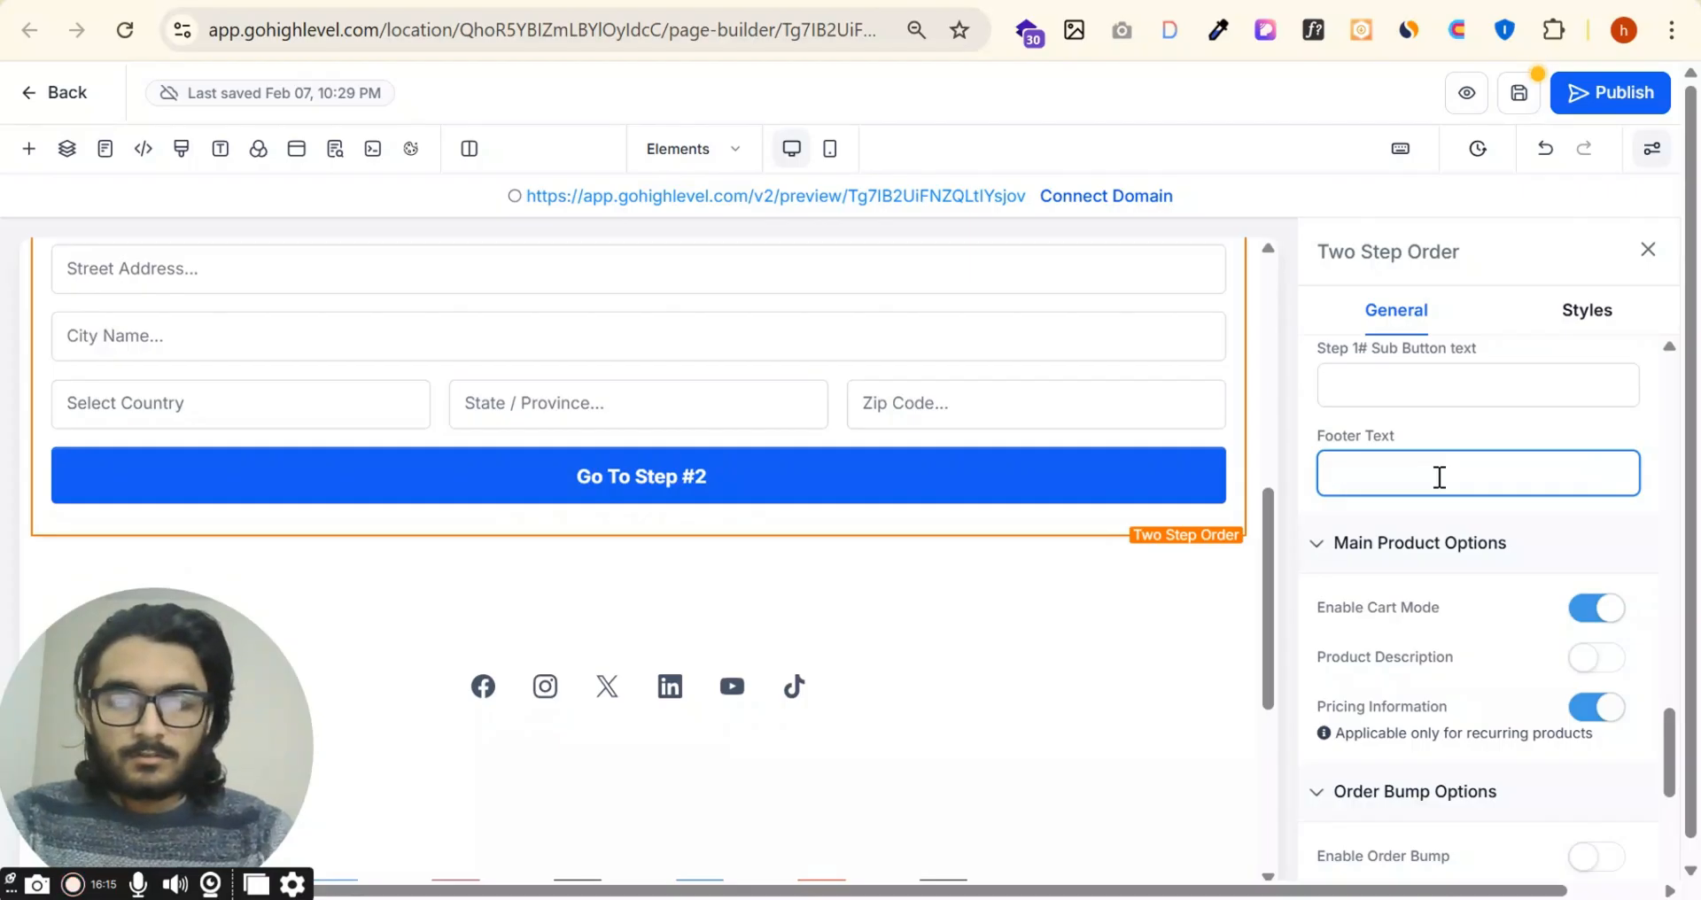
text(We Secur)
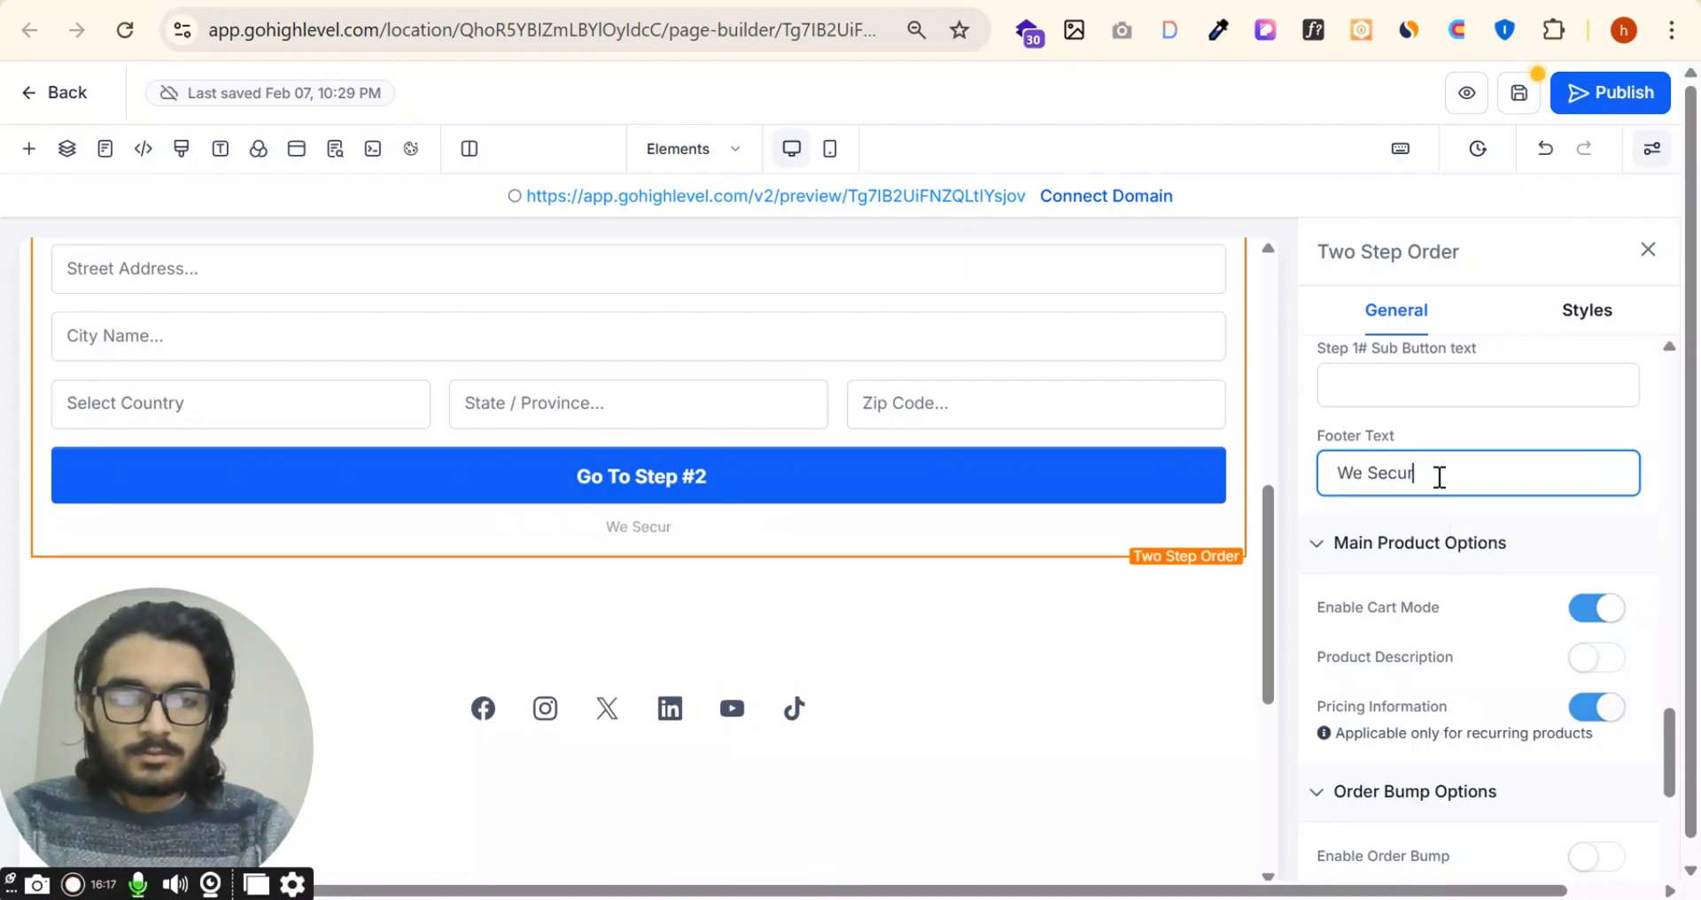
text(e Your )
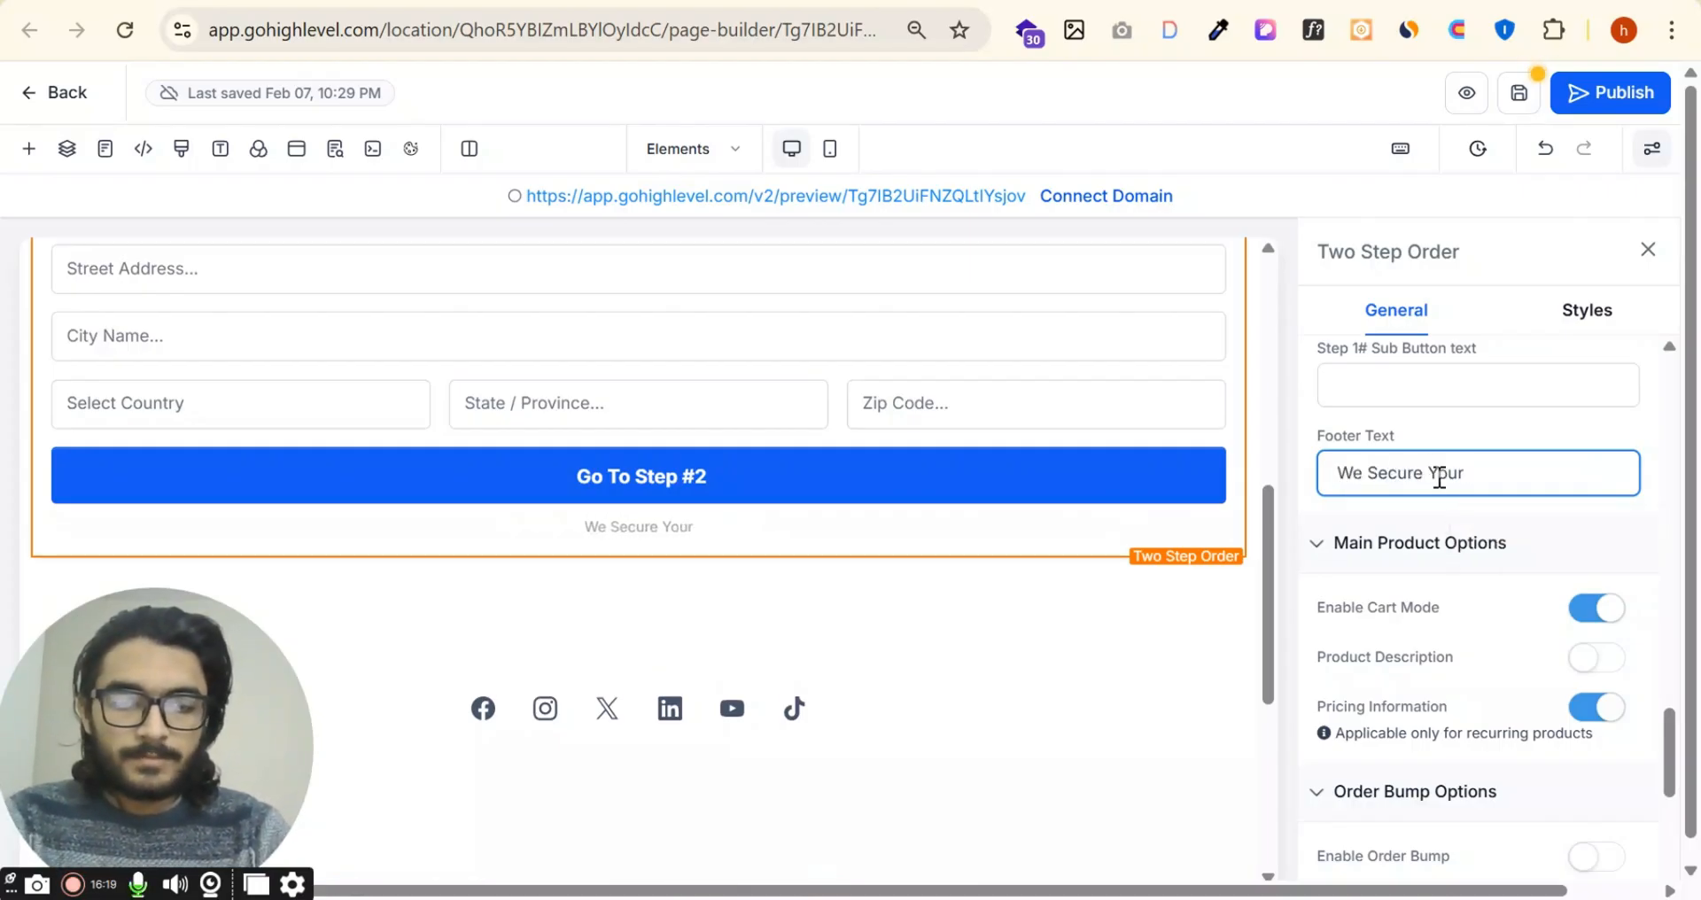
text(Detaisl)
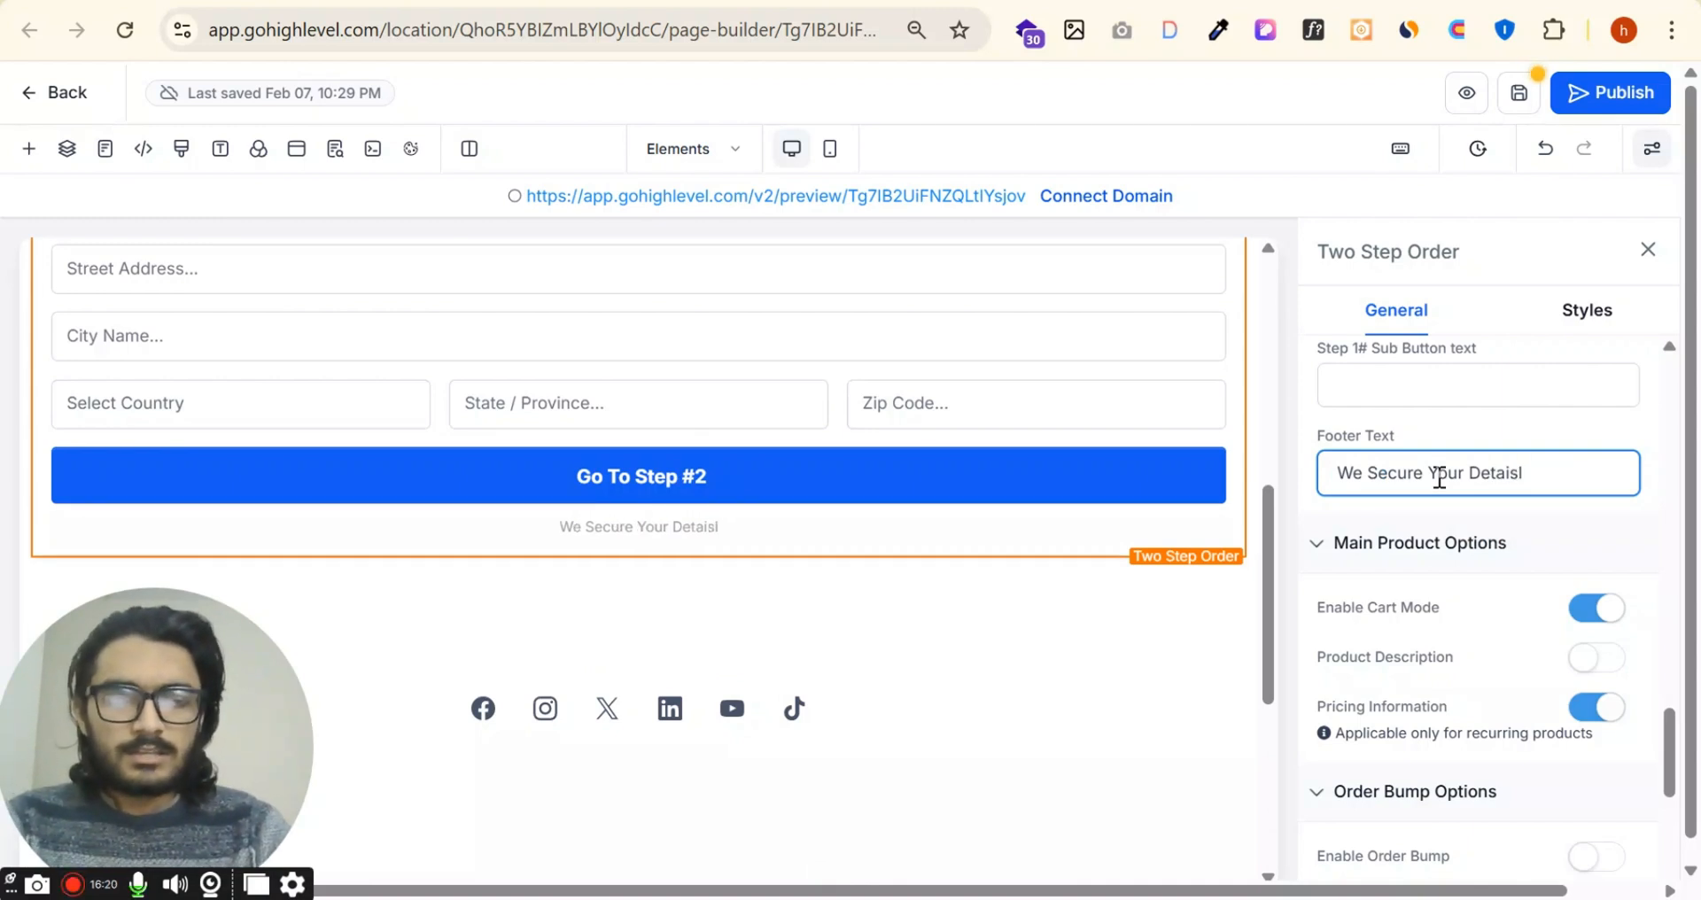
key(BackSpace)
key(BackSpace)
key(BackSpace)
text(il)
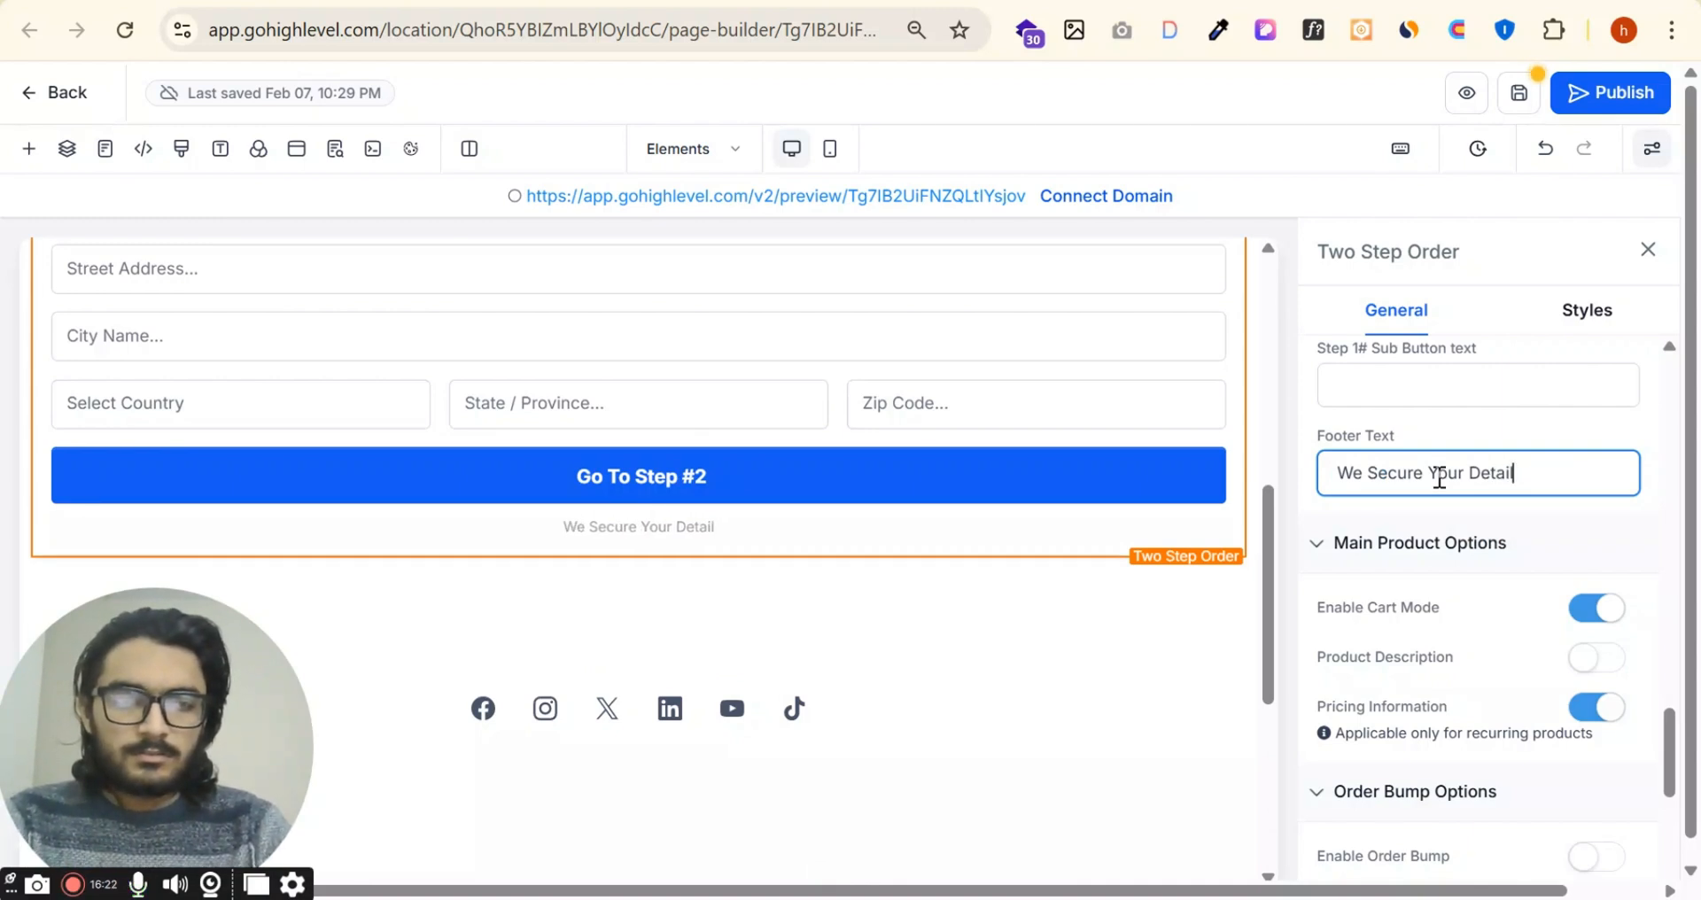
text(s)
Step: Toggle the main product options for cart mode, product description and pricing information, returning each to its original state
scroll(1542, 585, down, 2)
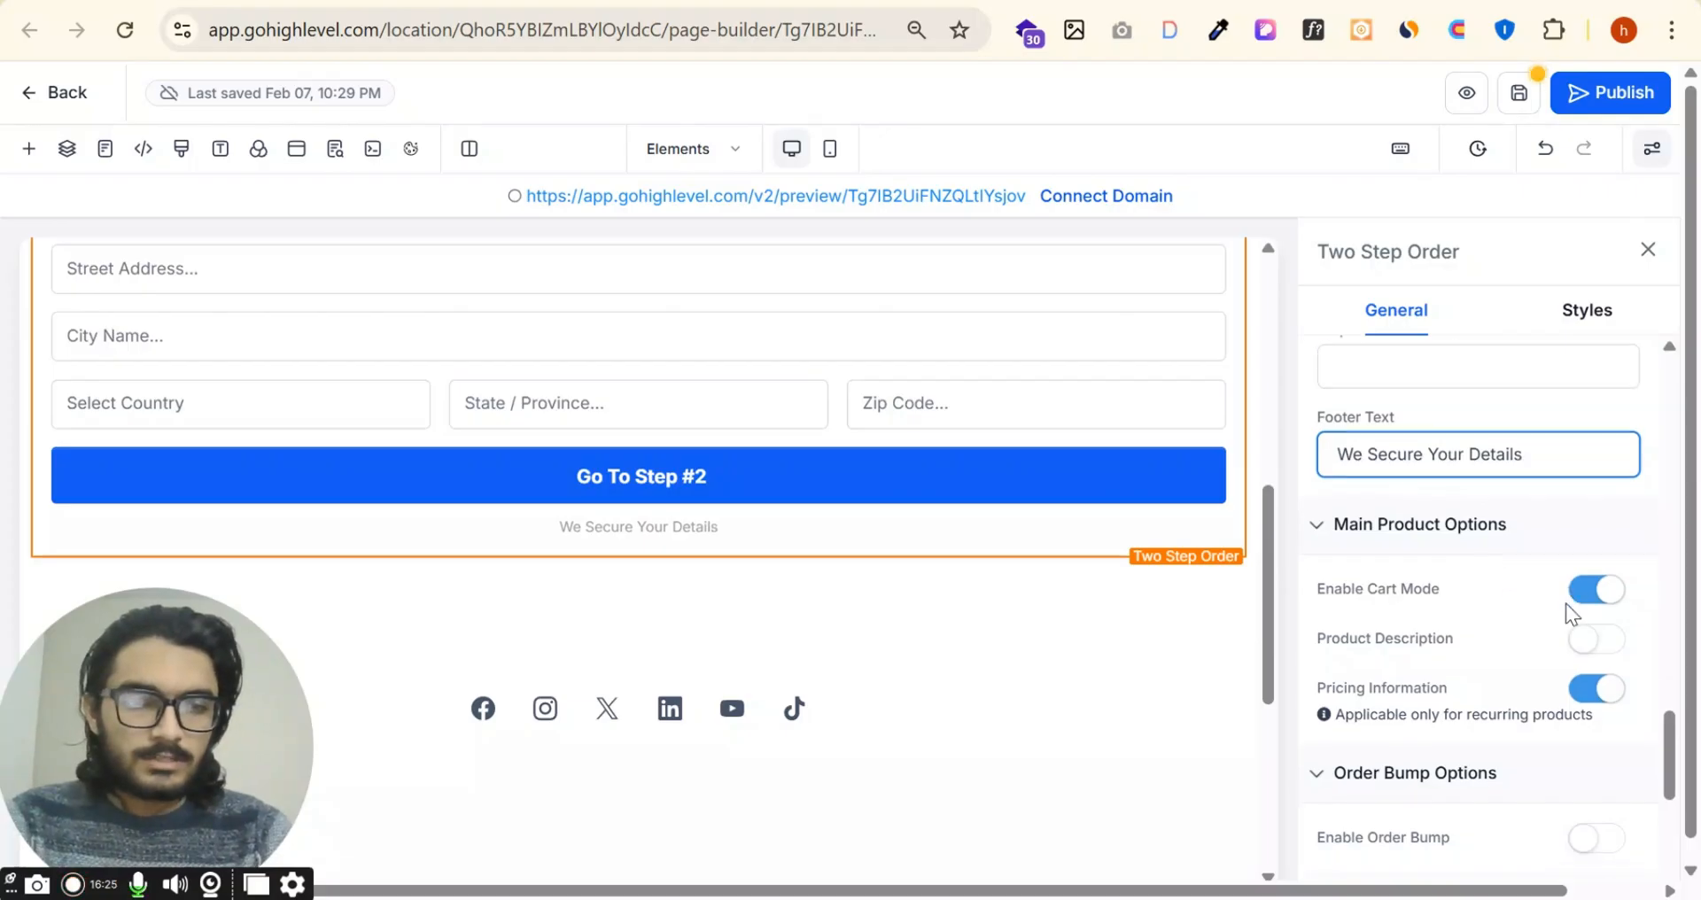
click(1595, 478)
click(1594, 486)
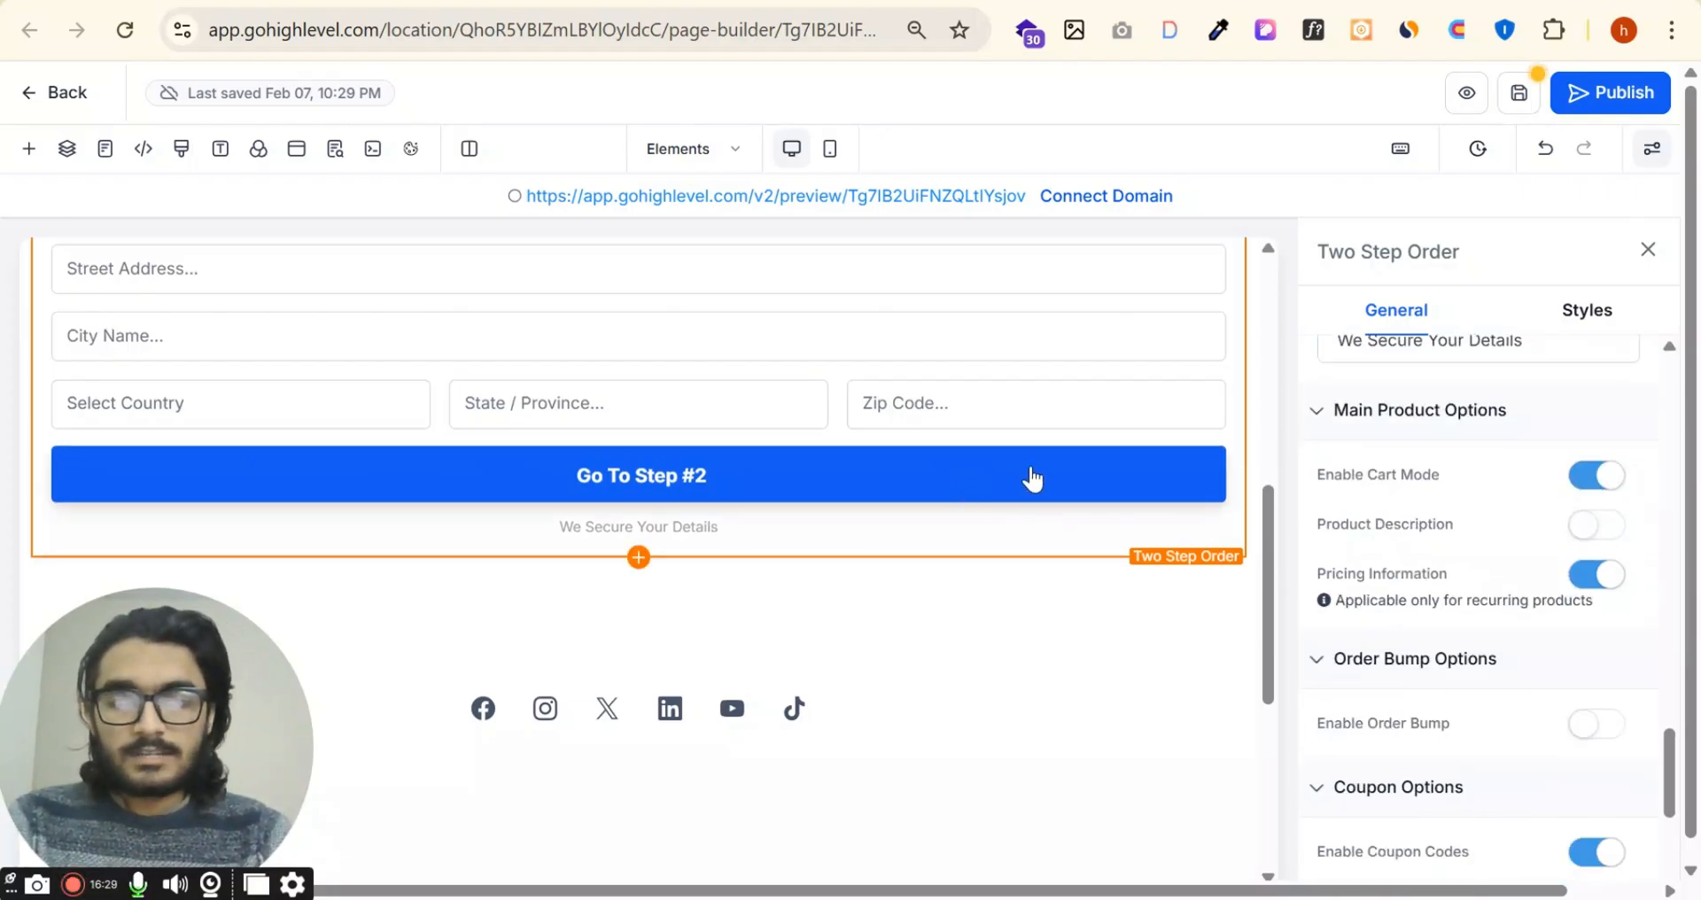
click(1599, 532)
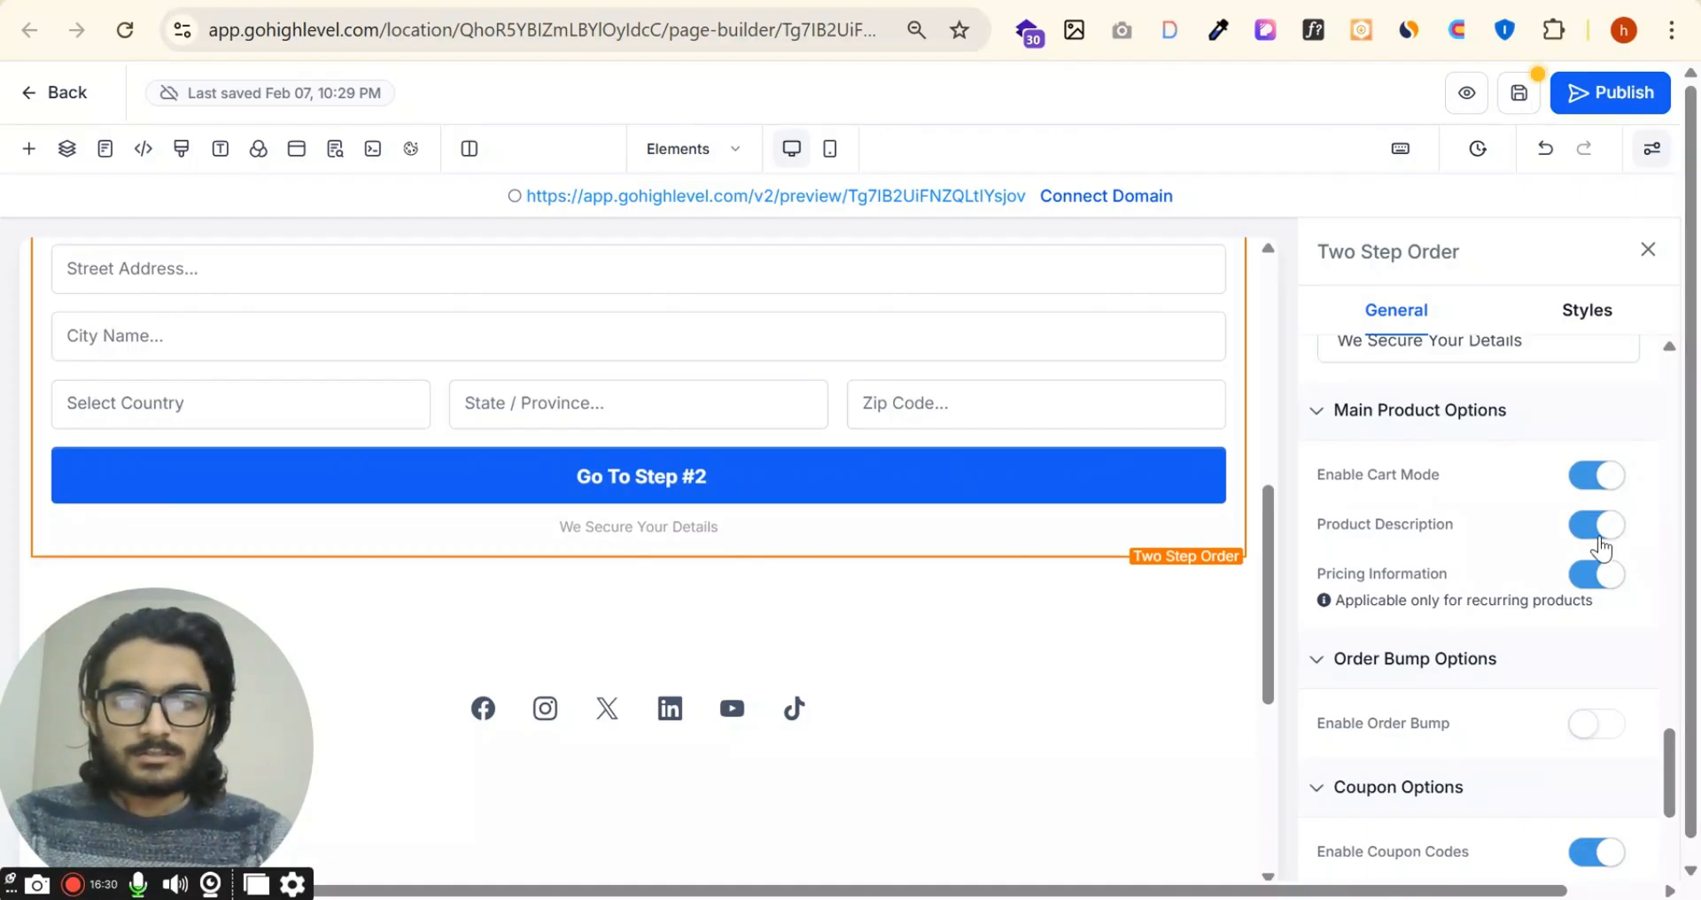
click(1594, 529)
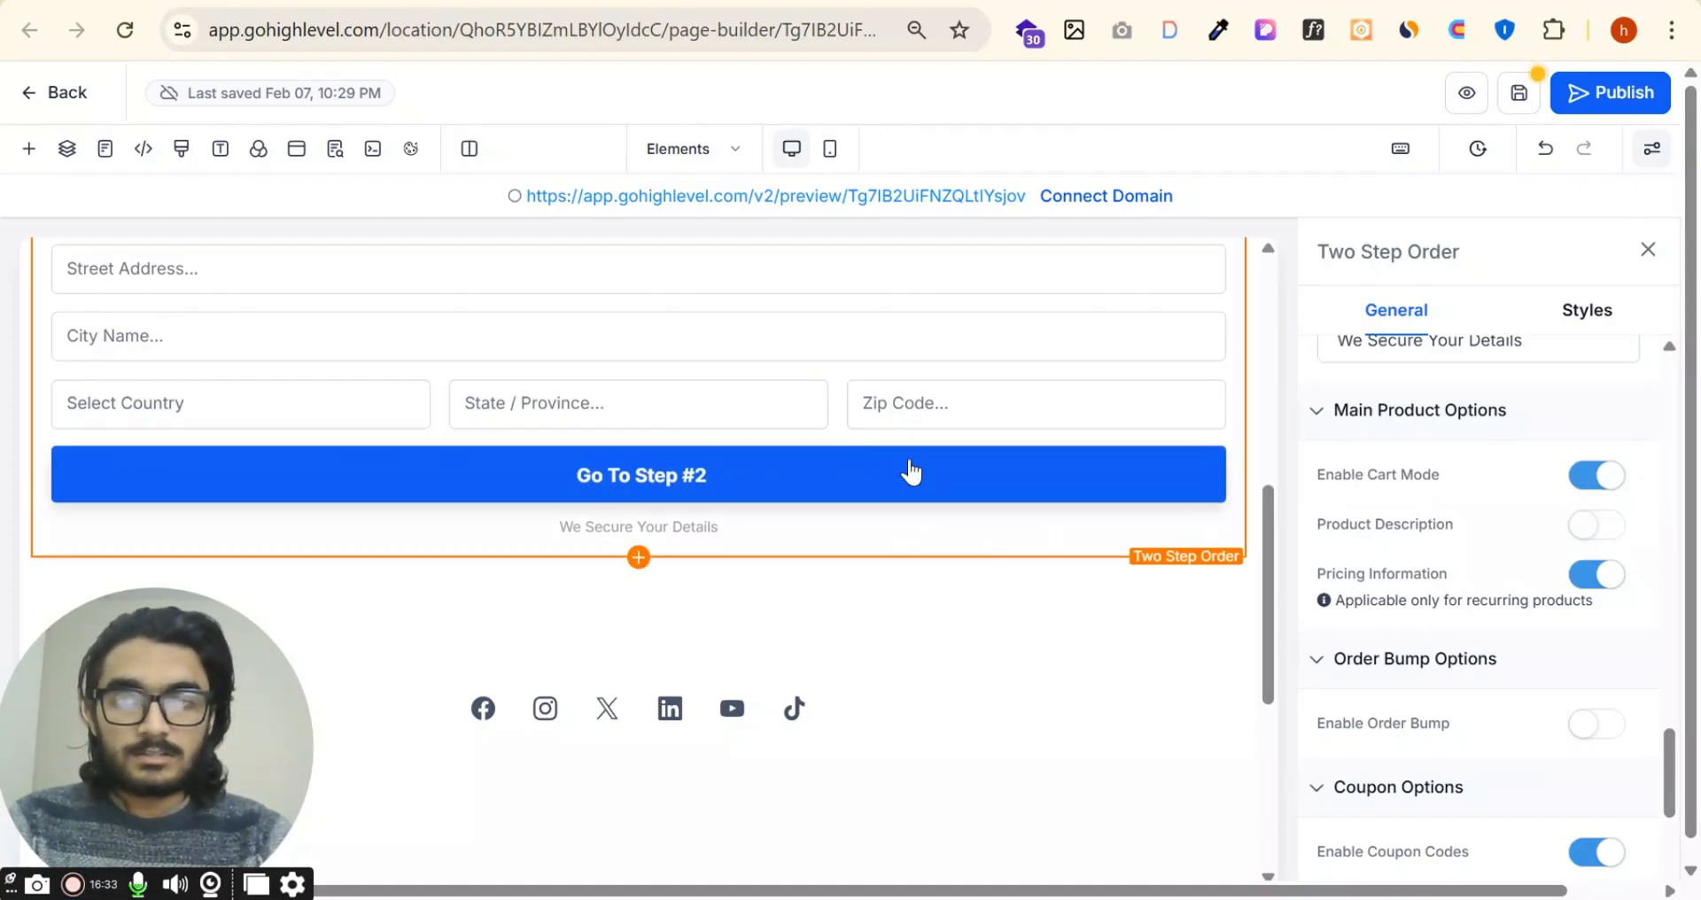
click(1609, 577)
click(1602, 578)
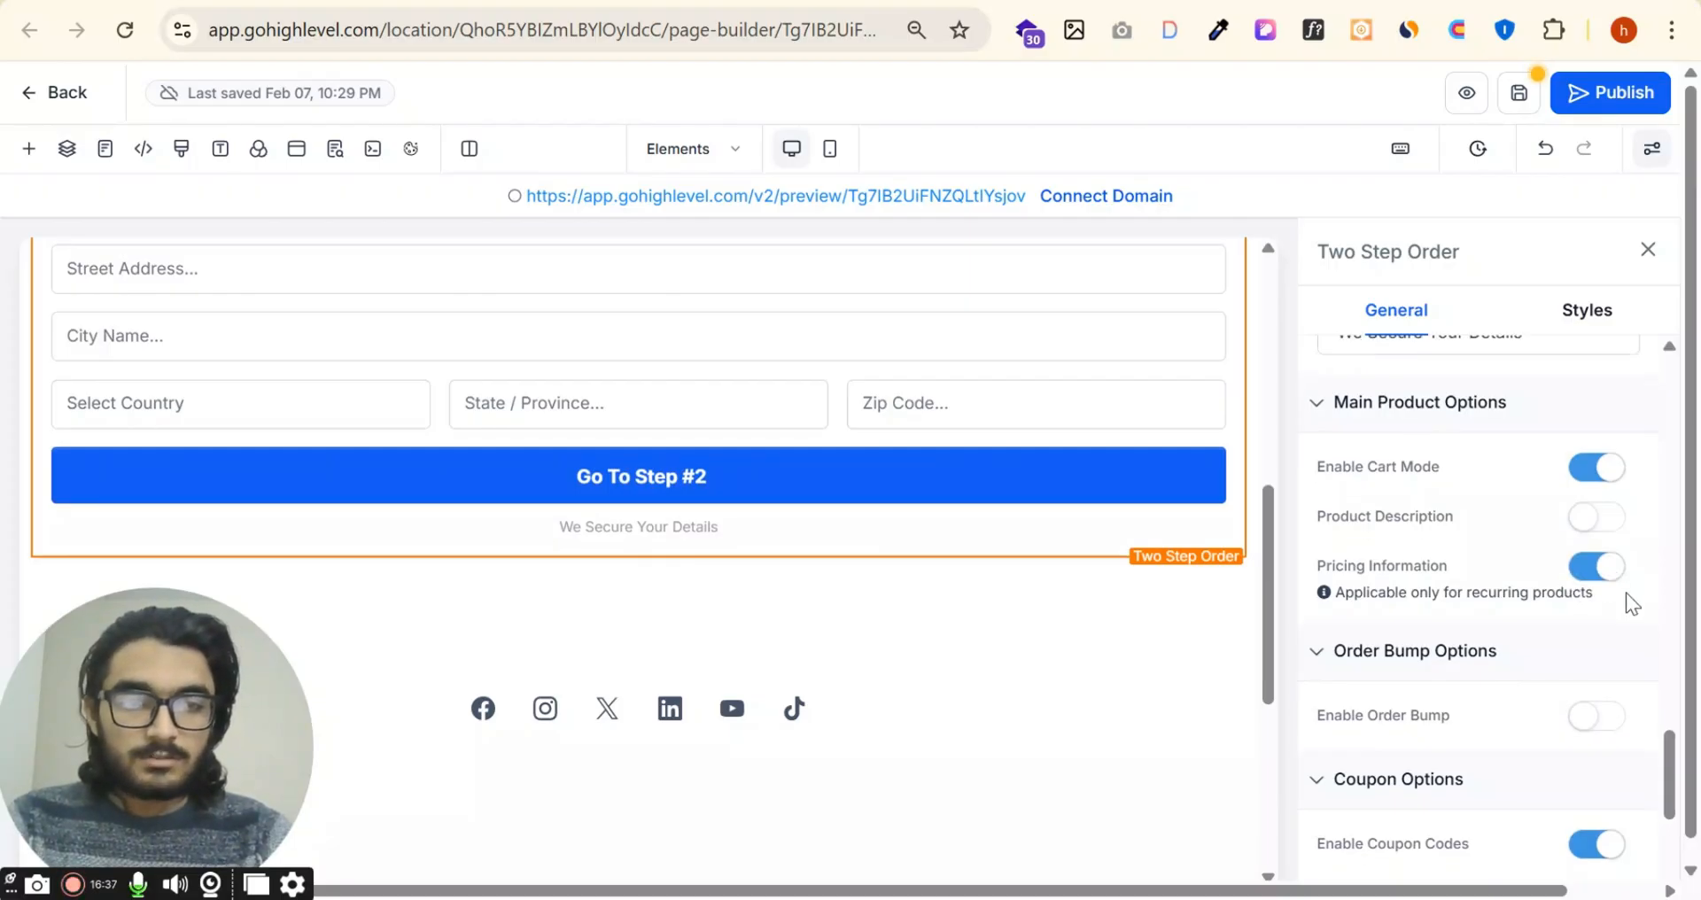
Step: Enable the order bump on the order form and disable its coupon codes
scroll(1612, 532, down, 3)
click(1590, 459)
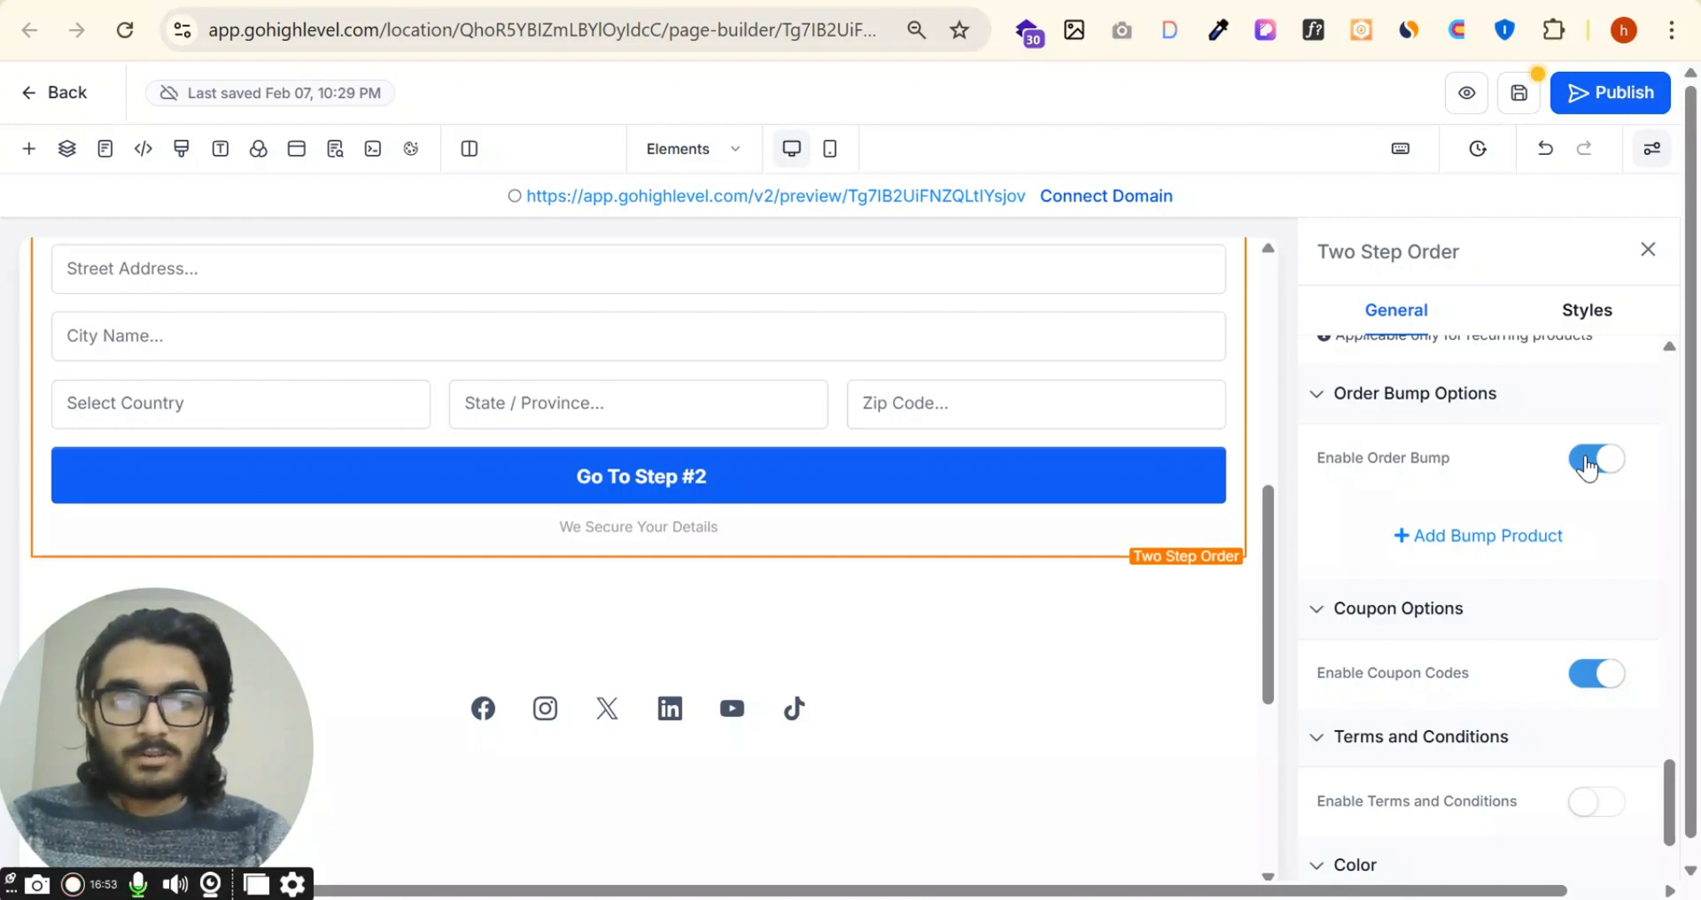
scroll(1562, 587, down, 2)
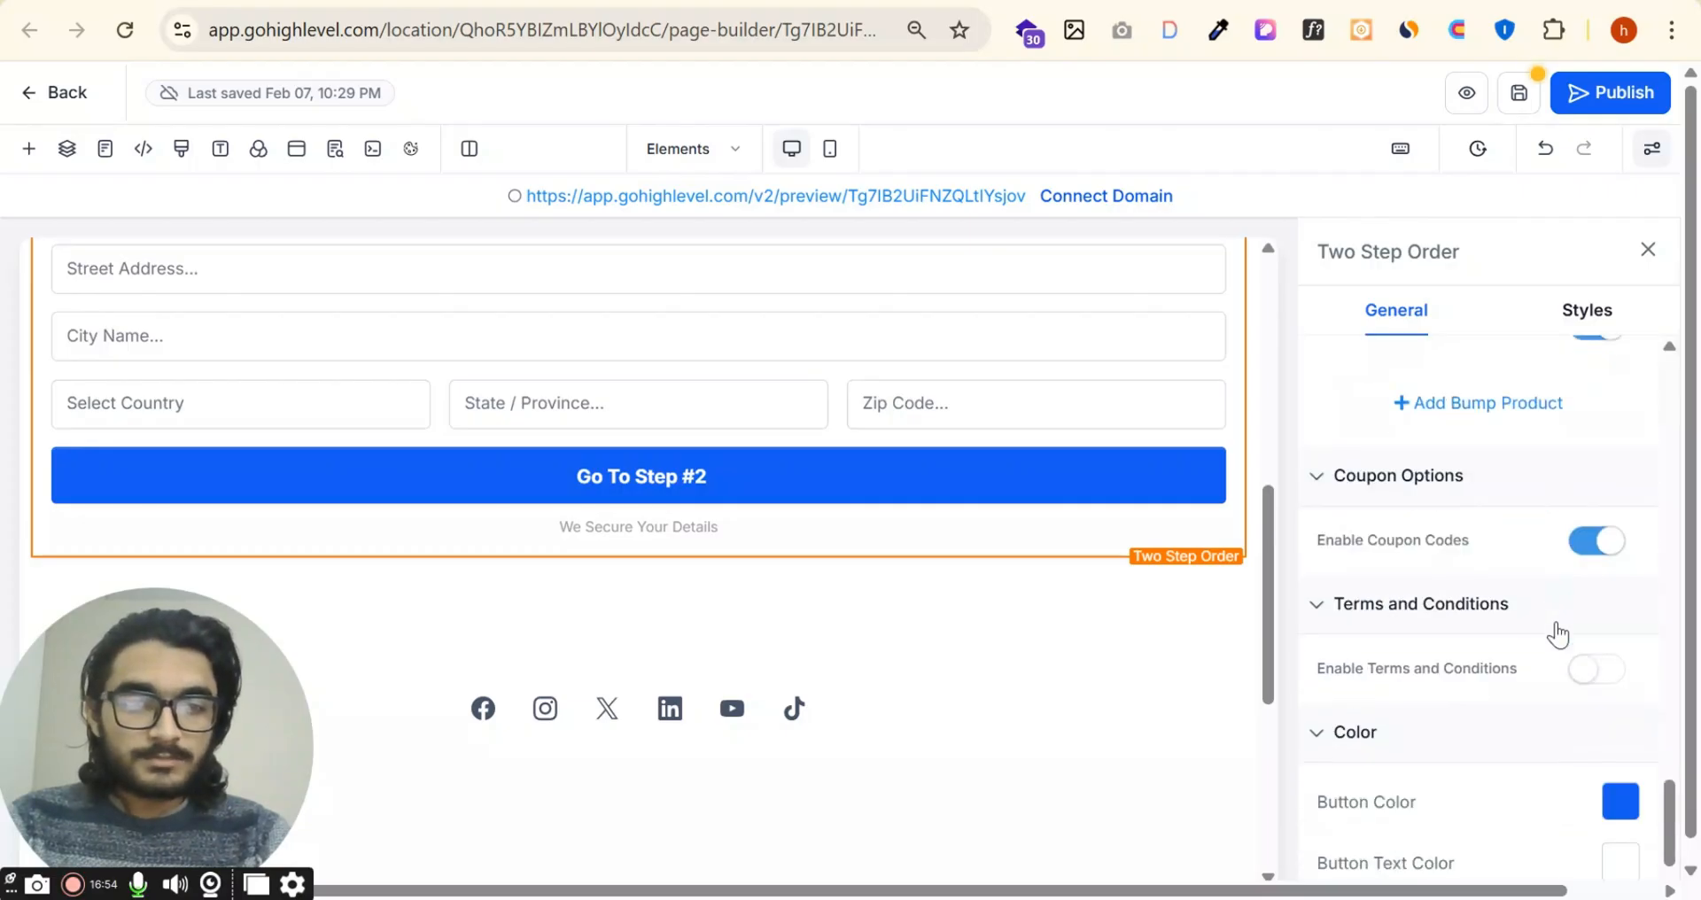
click(1594, 551)
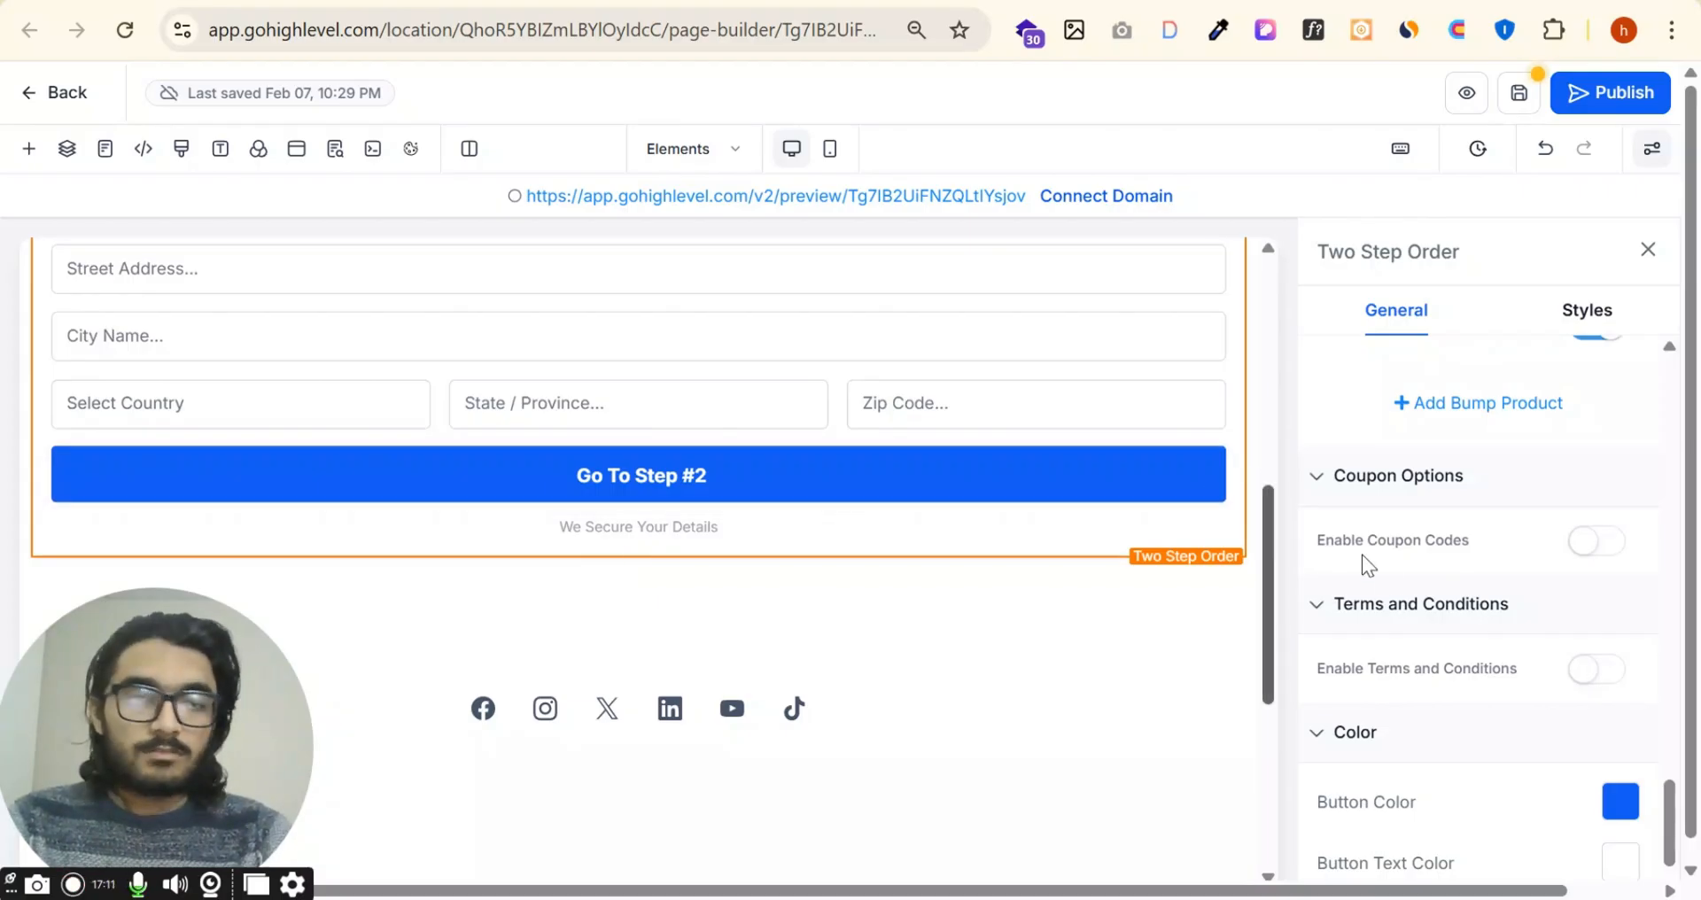
Step: Enable the terms and conditions agreement on the order form
click(1594, 676)
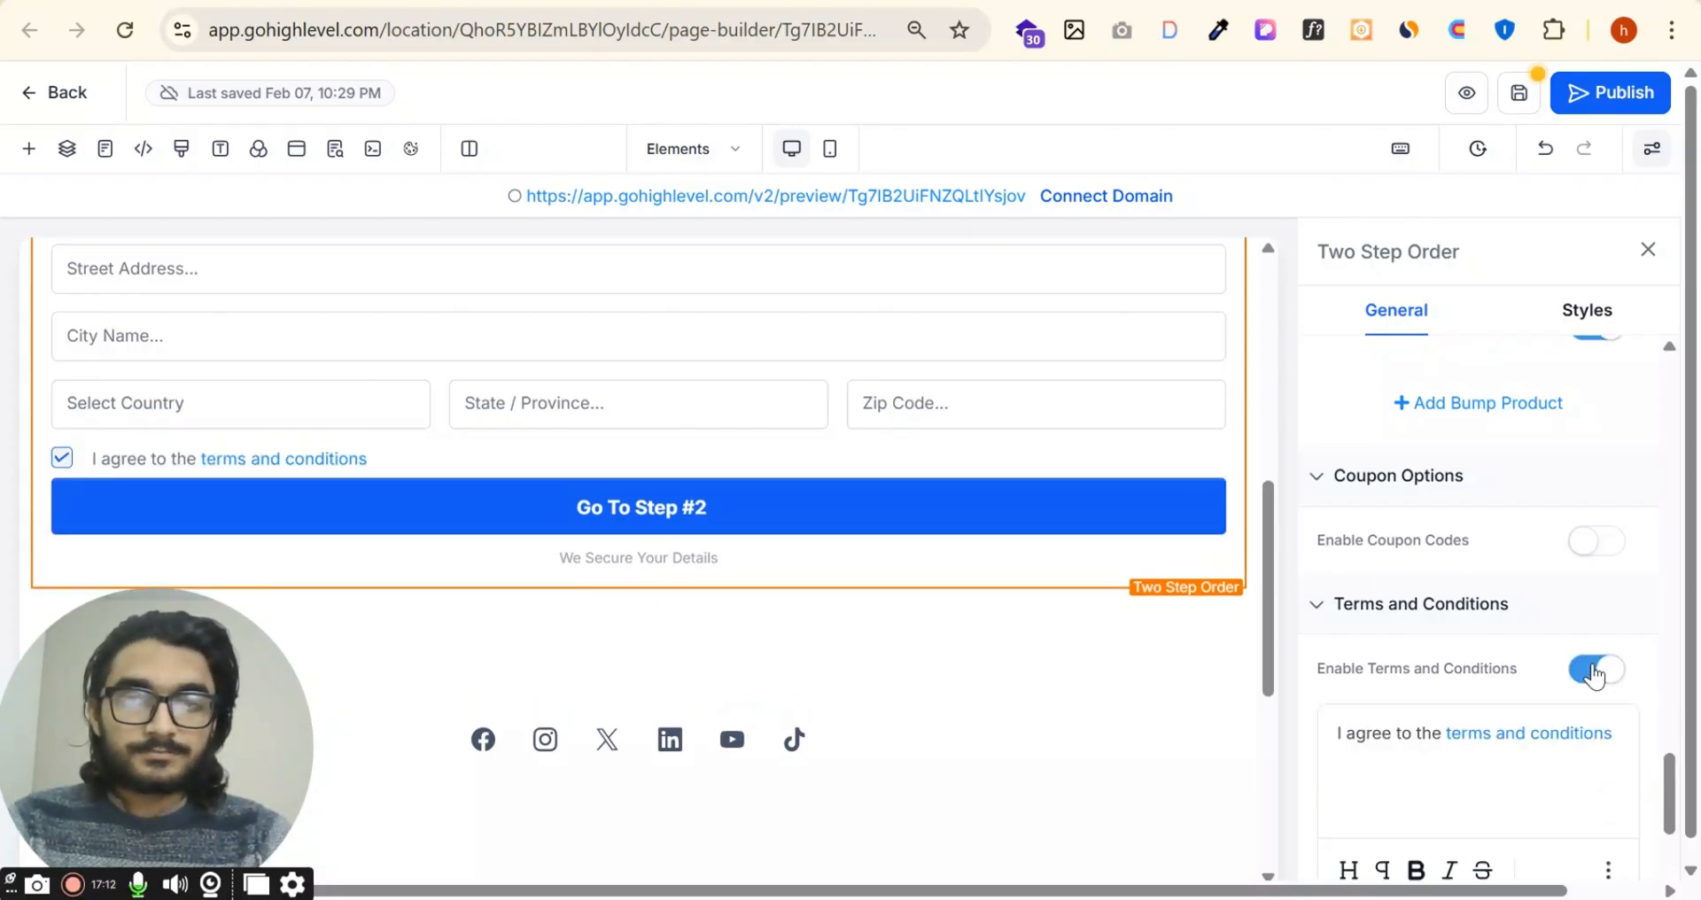
scroll(1524, 656, down, 2)
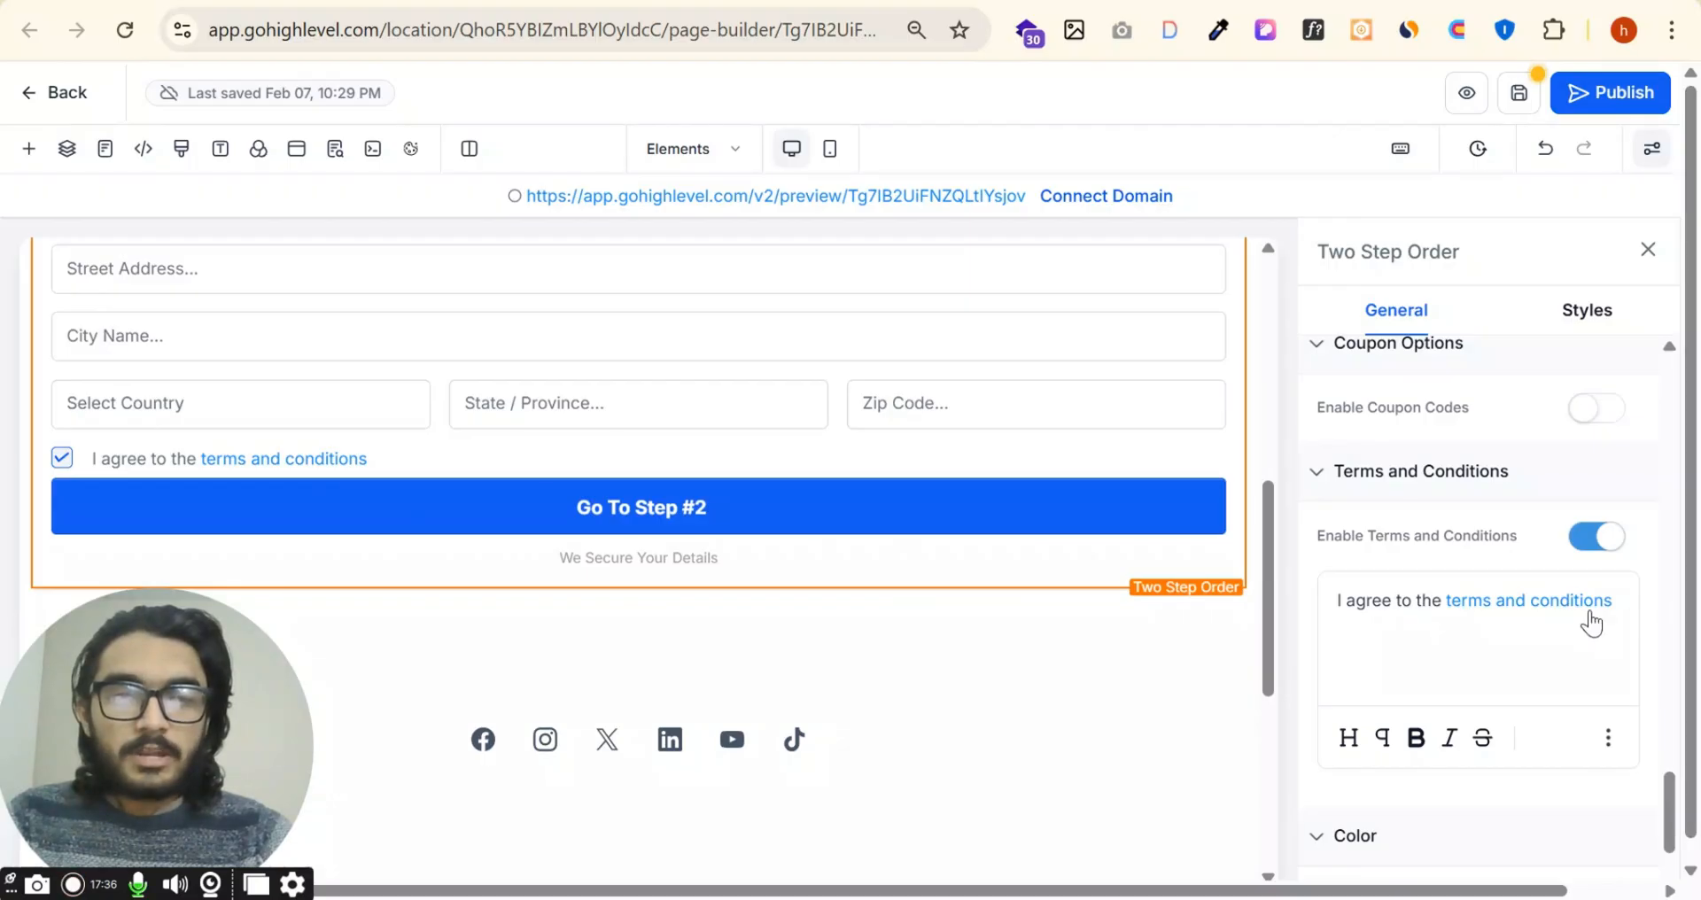
click(1453, 631)
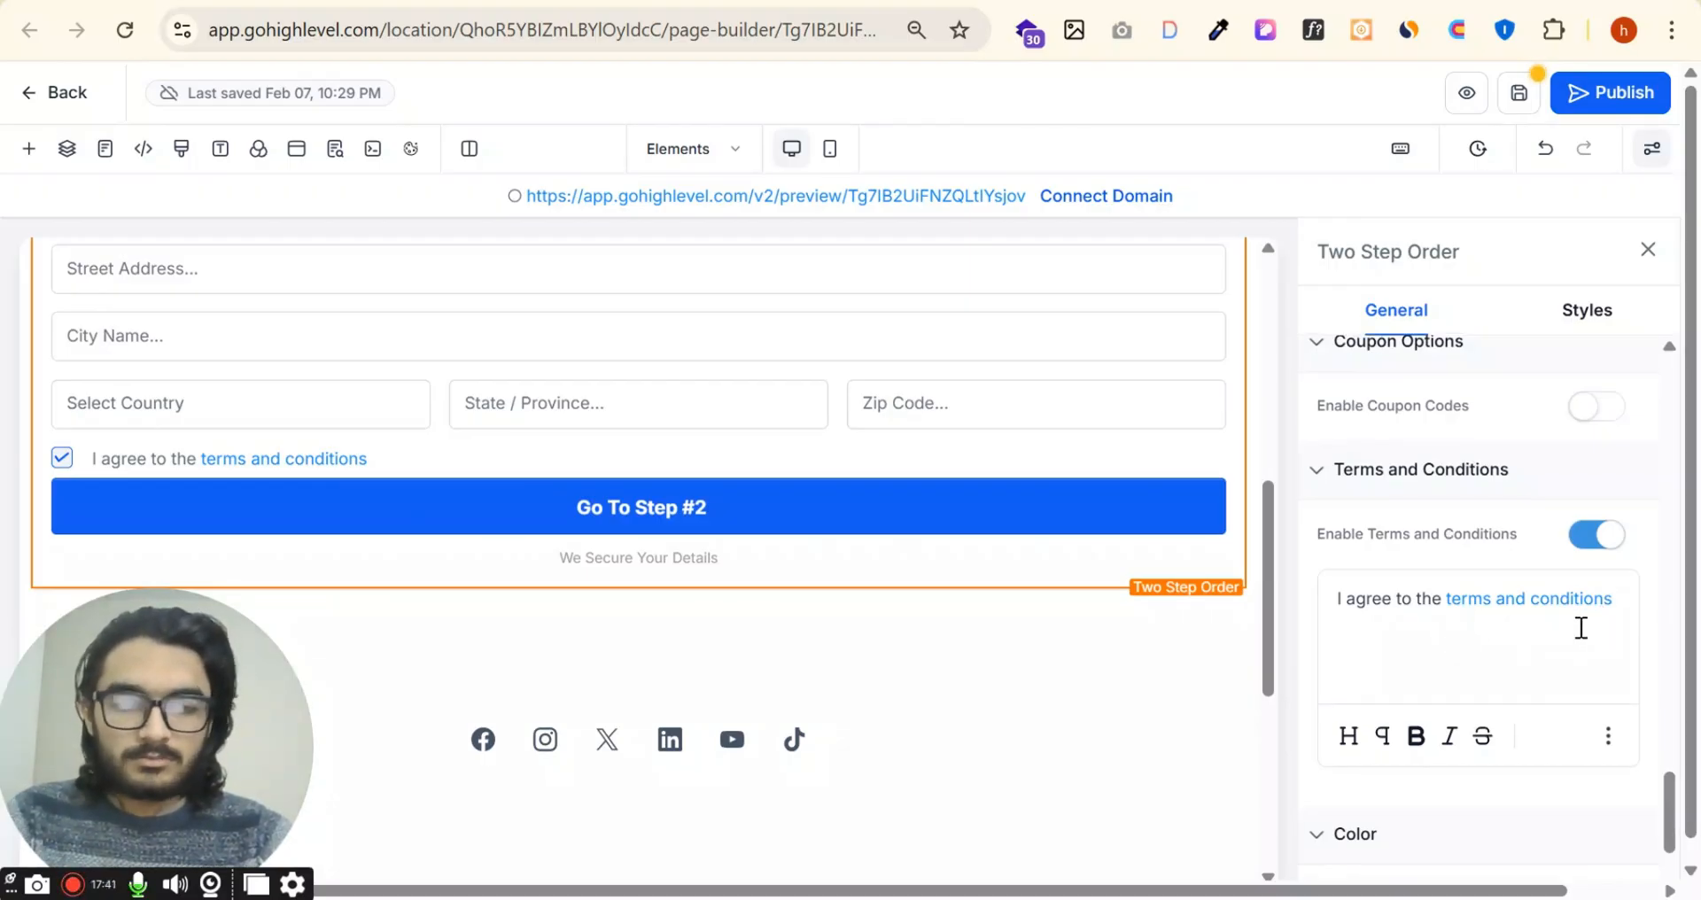
Step: Set the order form's button text color to the default Black (#000000)
scroll(1577, 629, down, 3)
click(1620, 669)
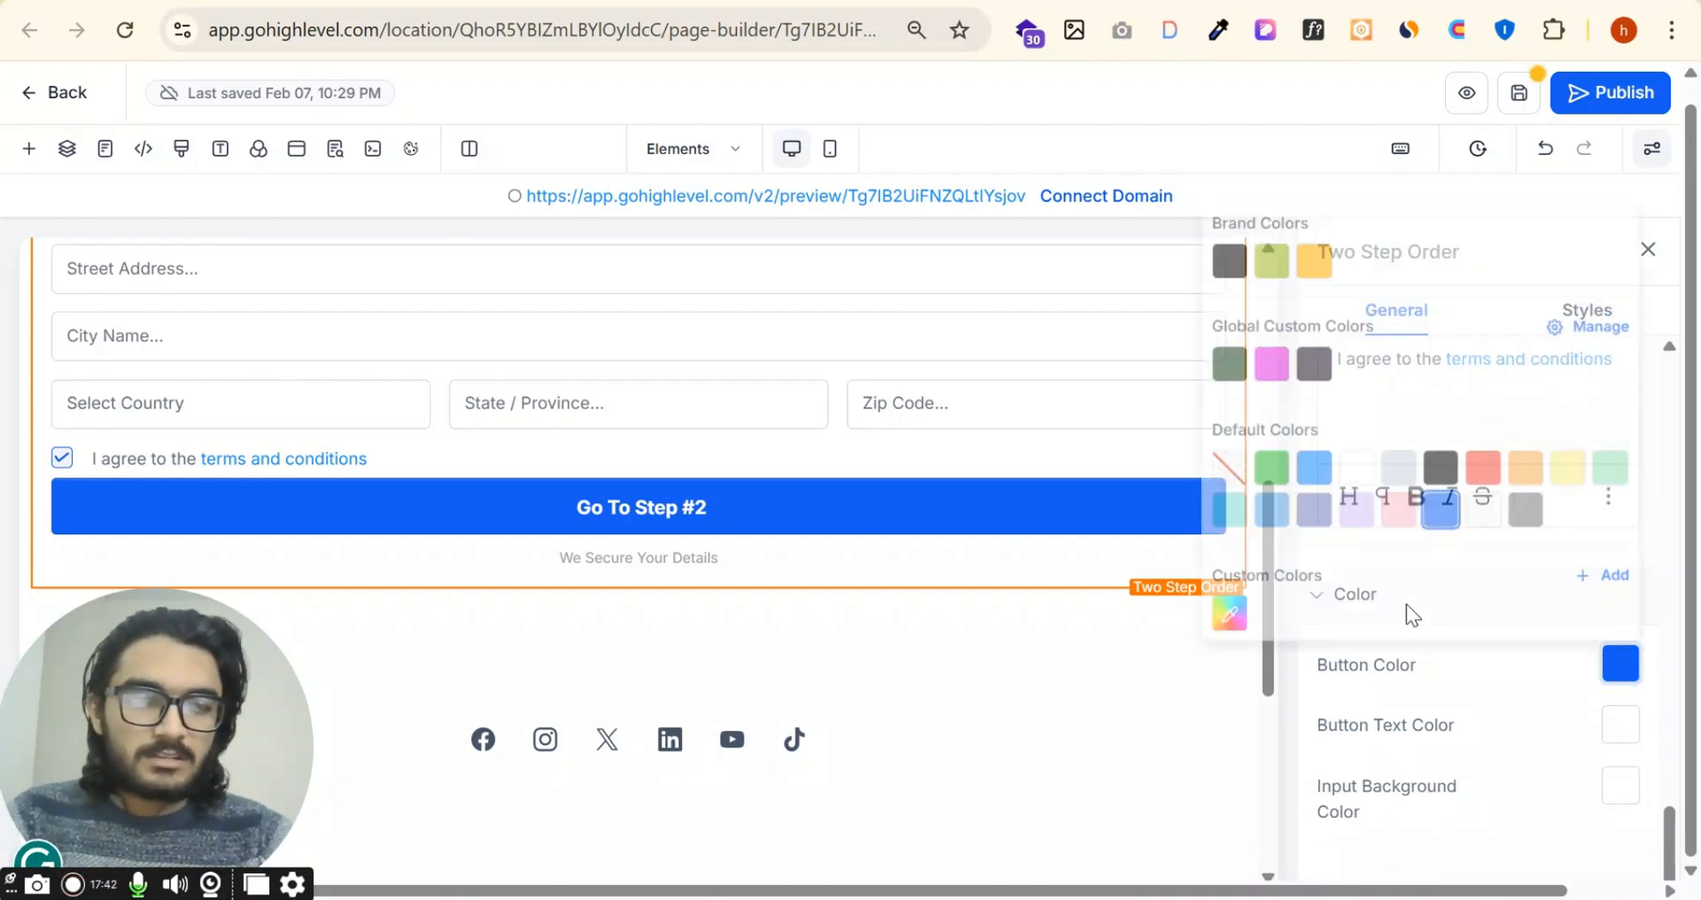
click(1499, 664)
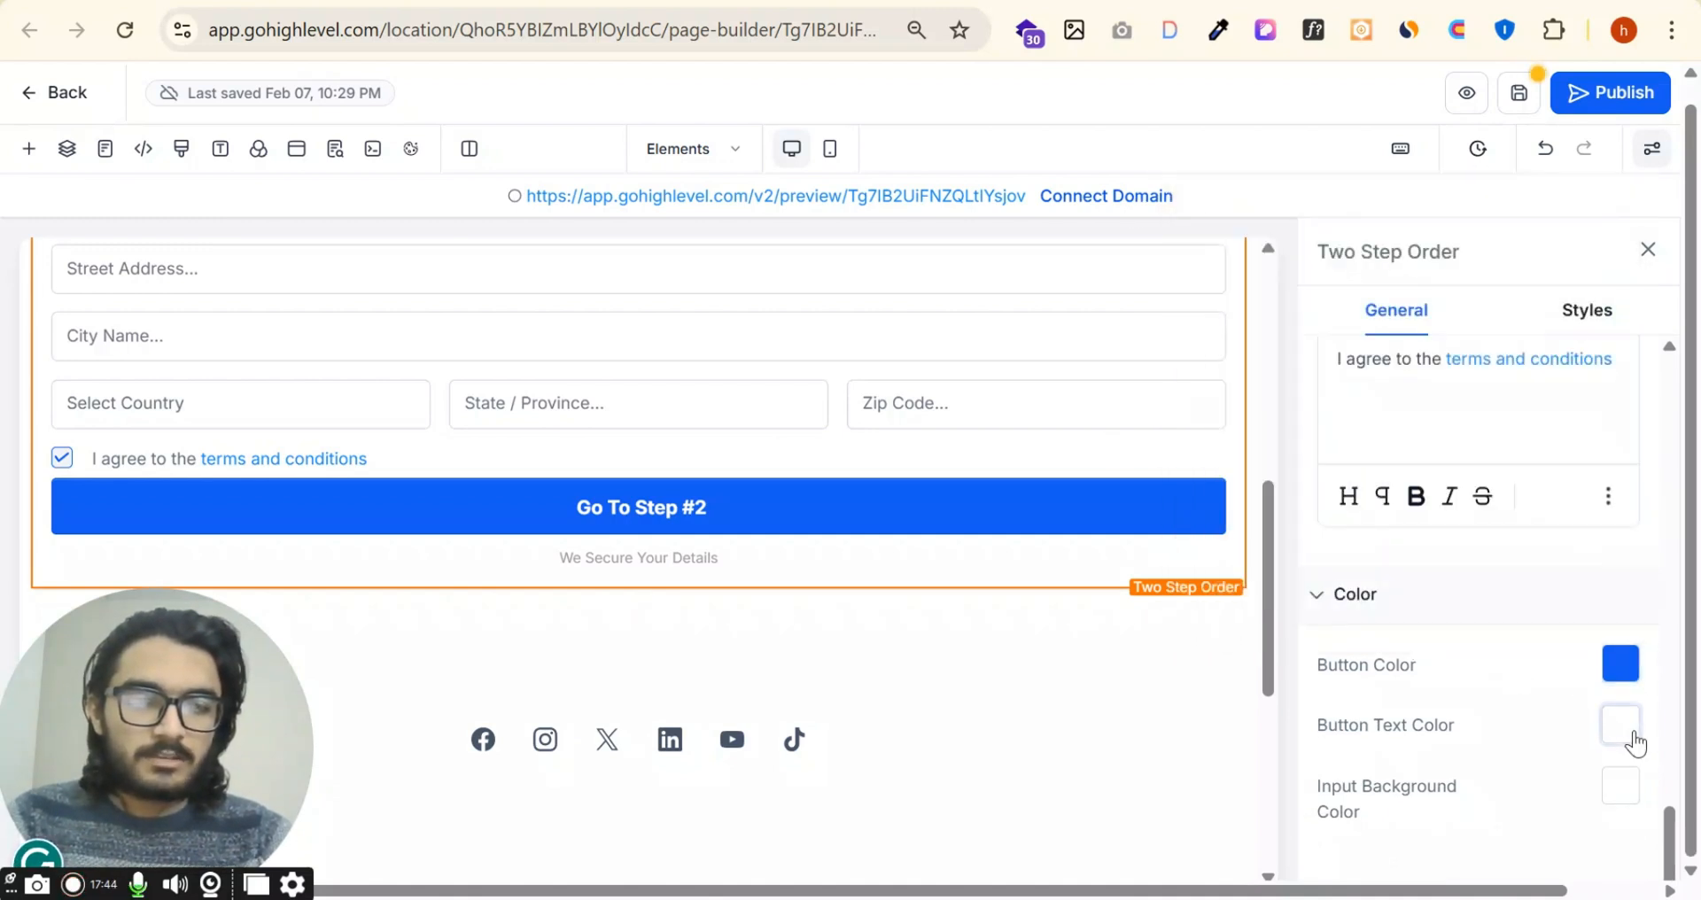
click(1621, 736)
click(1622, 740)
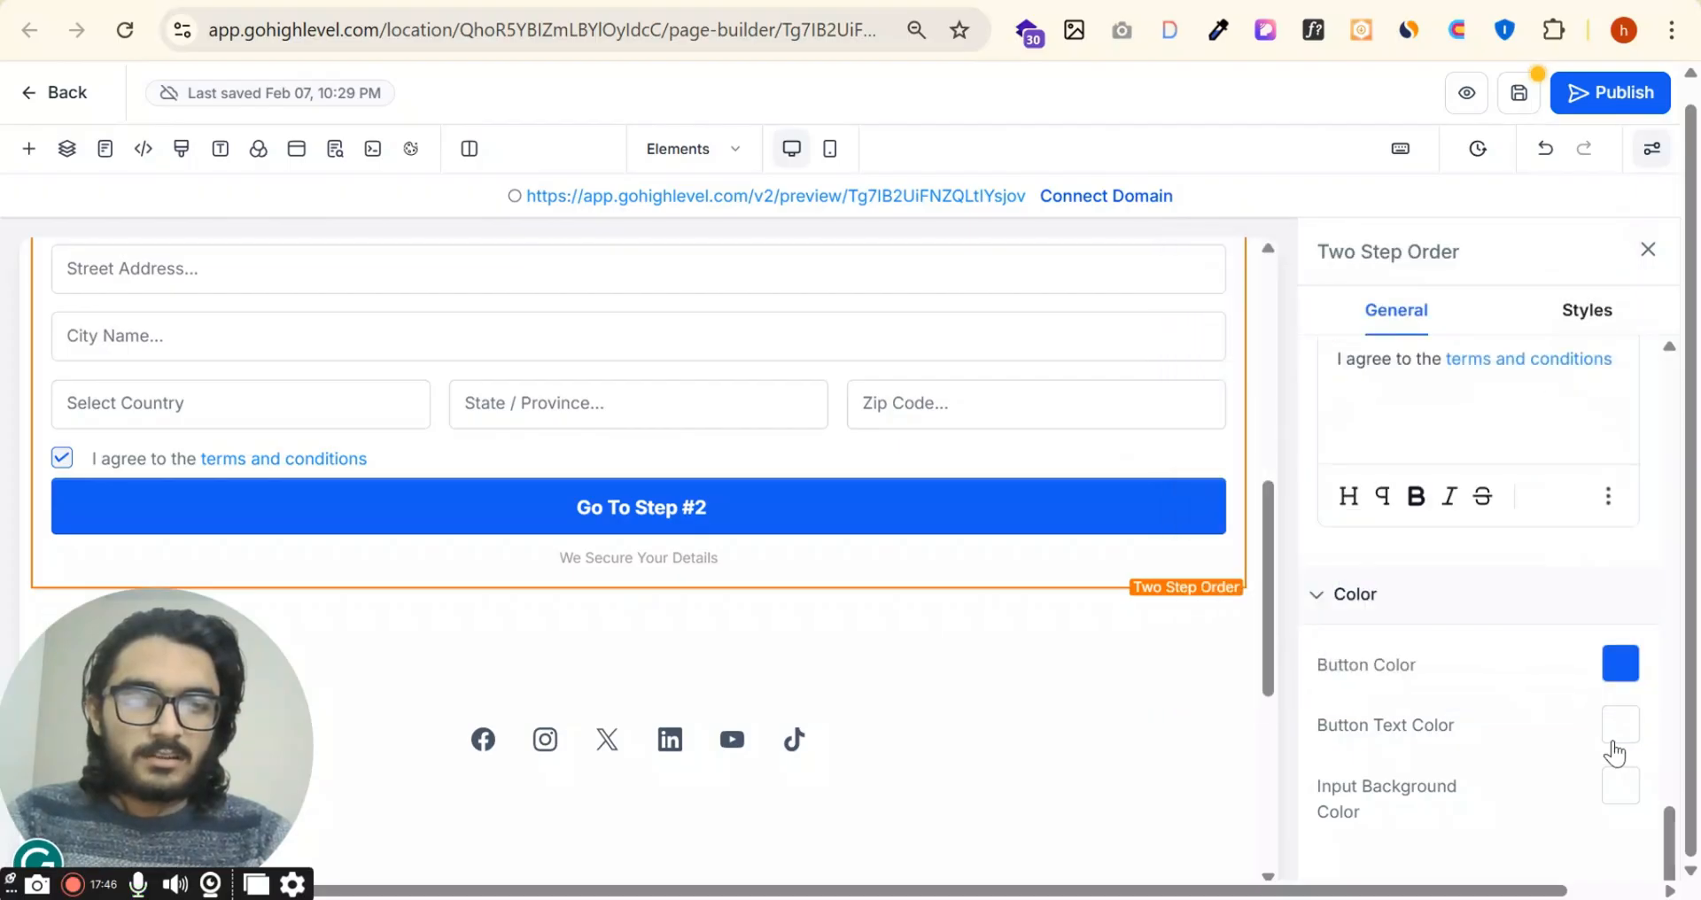
click(1636, 742)
click(1642, 753)
click(1620, 725)
click(1426, 515)
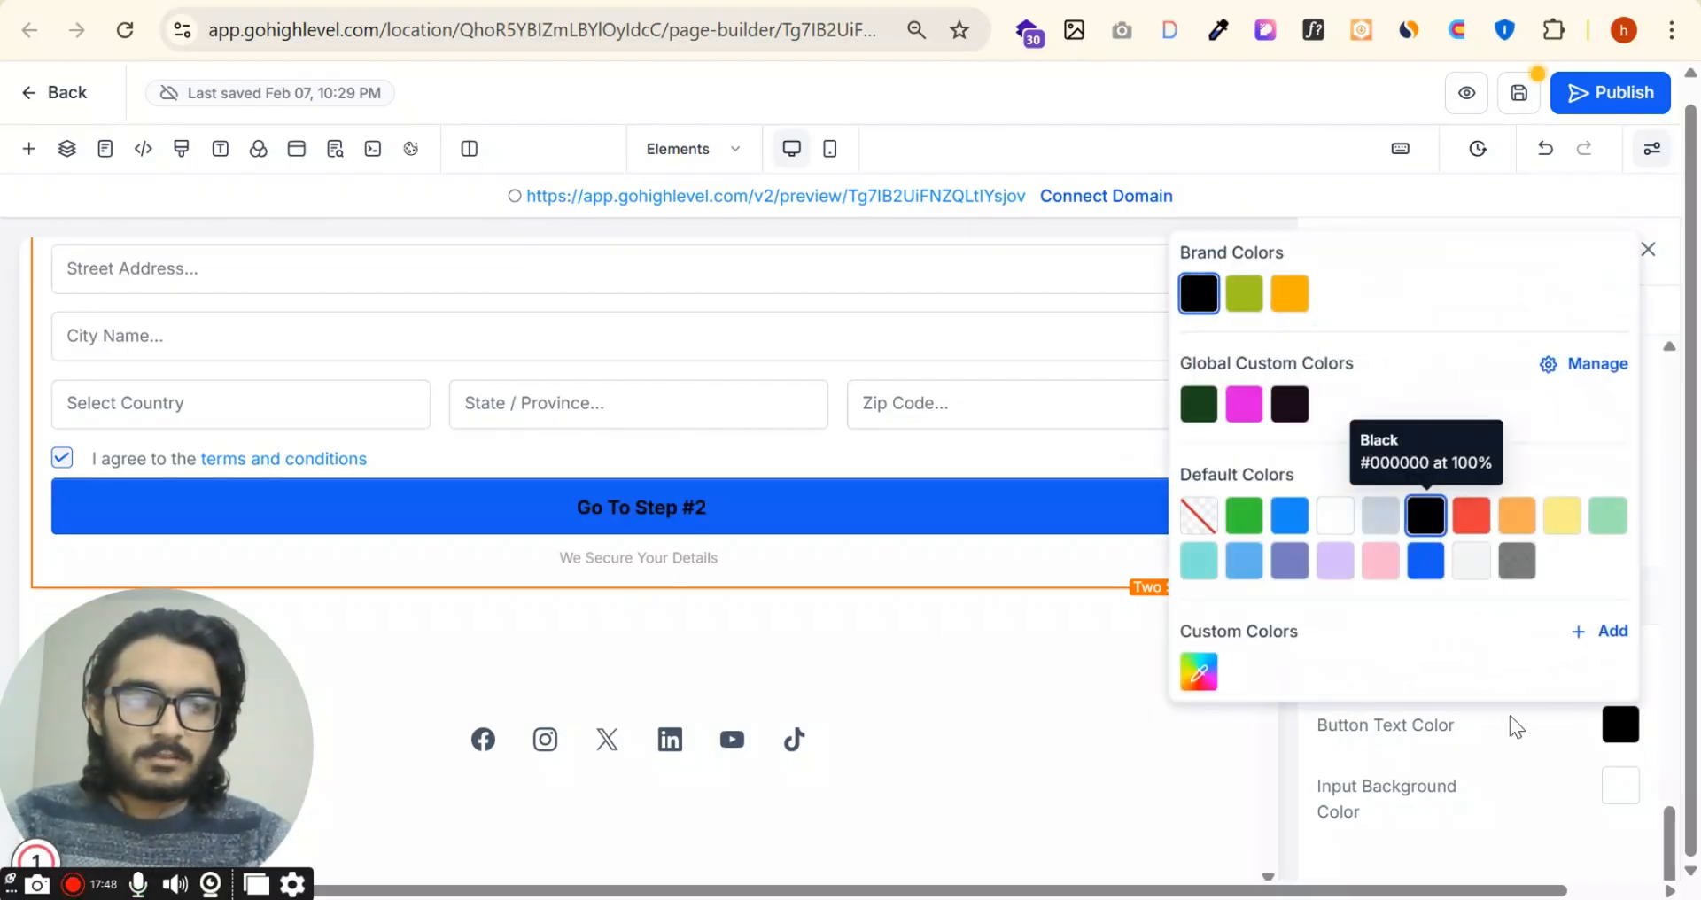
click(1575, 749)
Step: Try a Red input background color on the form fields, check it across the form, and restore white
click(1621, 787)
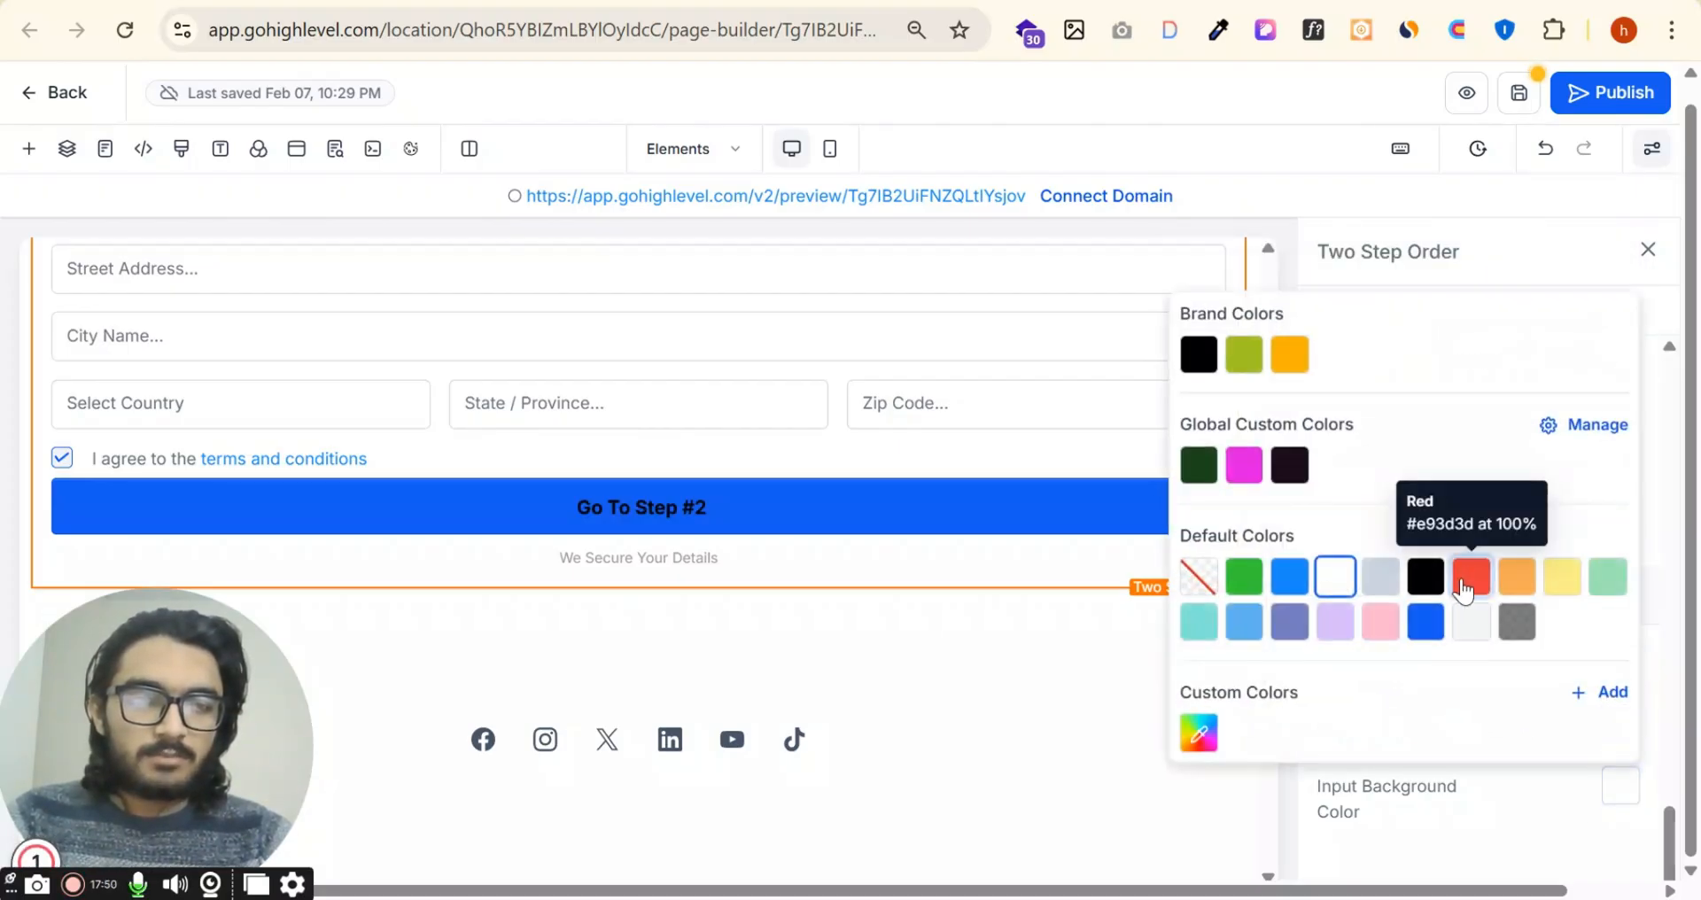
click(1471, 577)
scroll(816, 542, up, 5)
scroll(864, 640, down, 2)
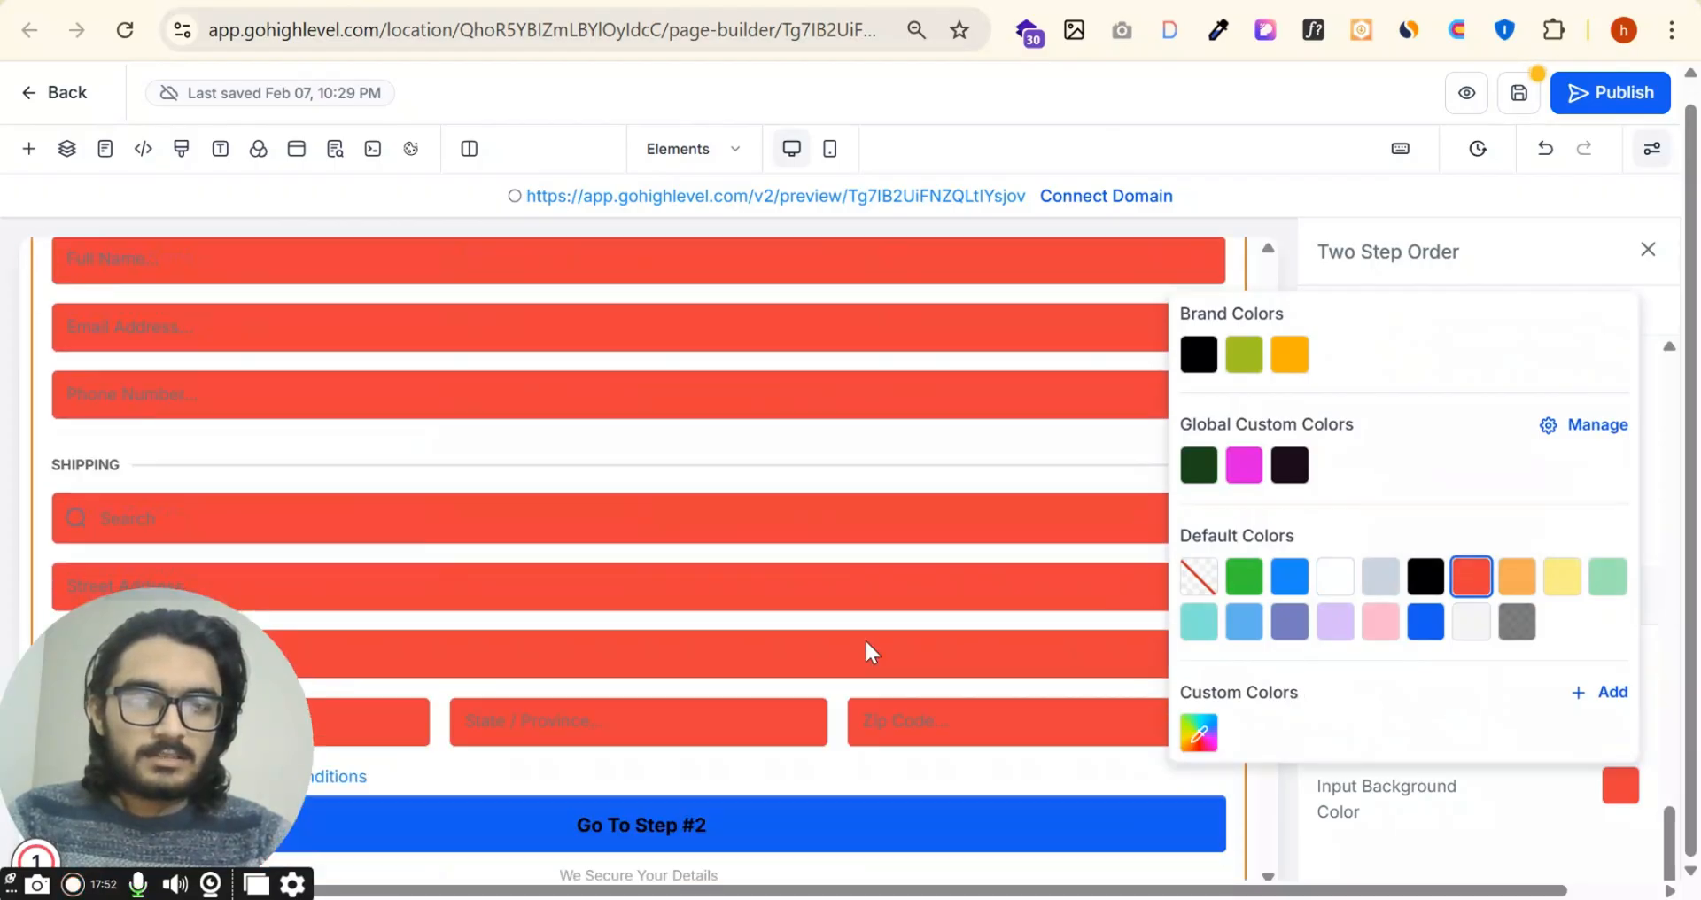
click(1335, 577)
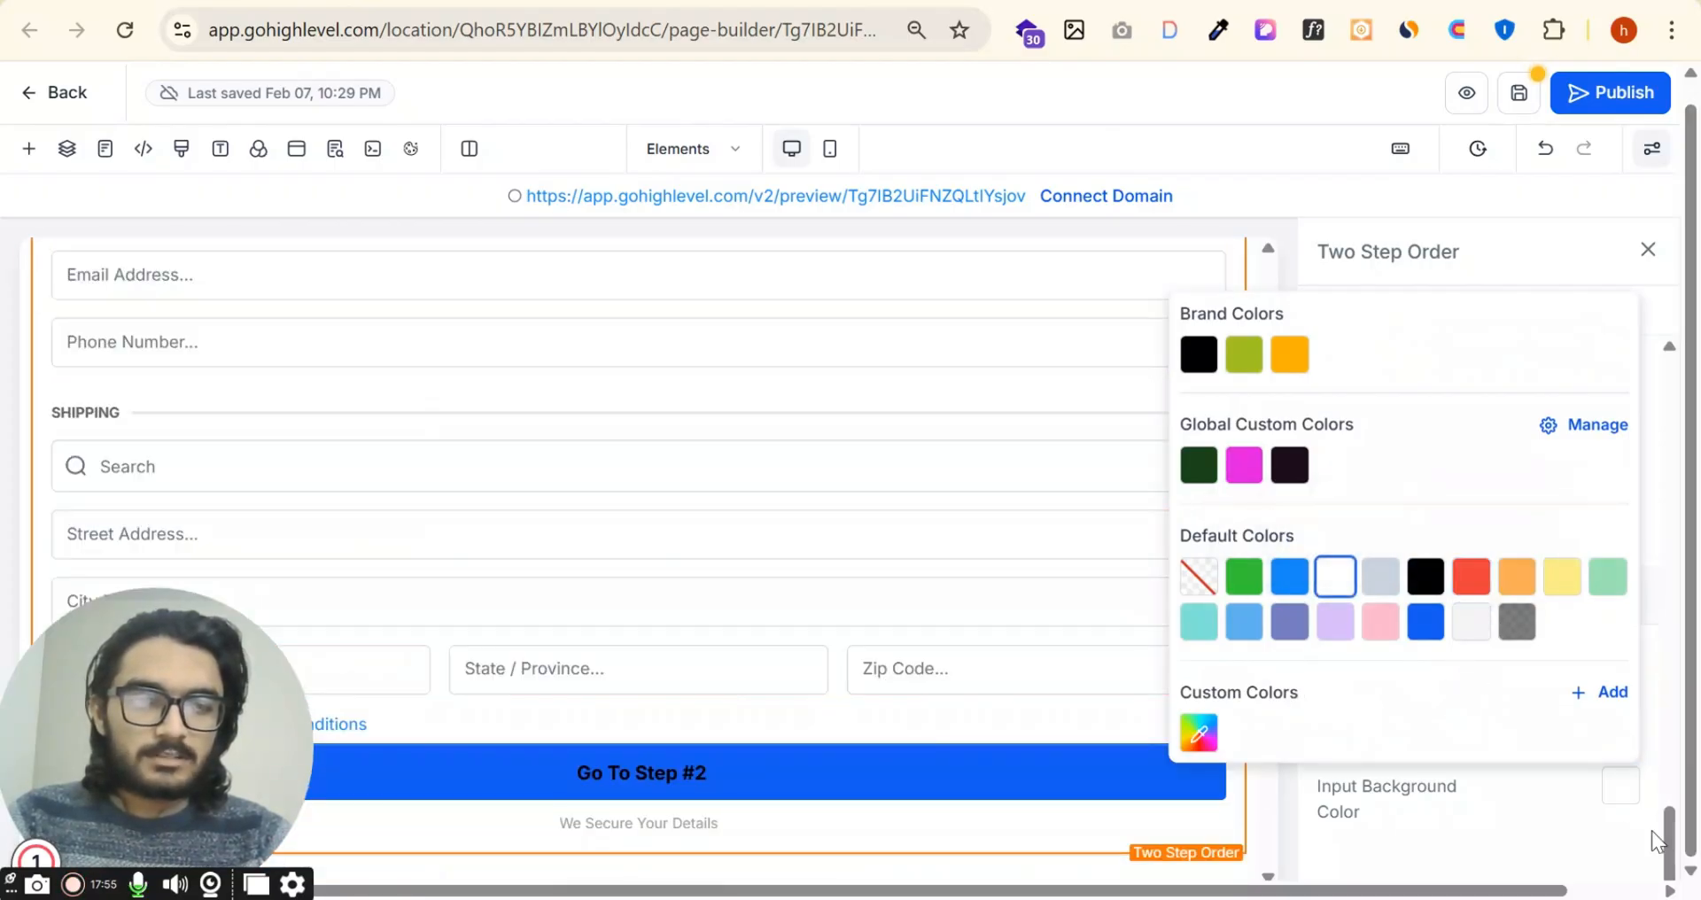
click(1620, 791)
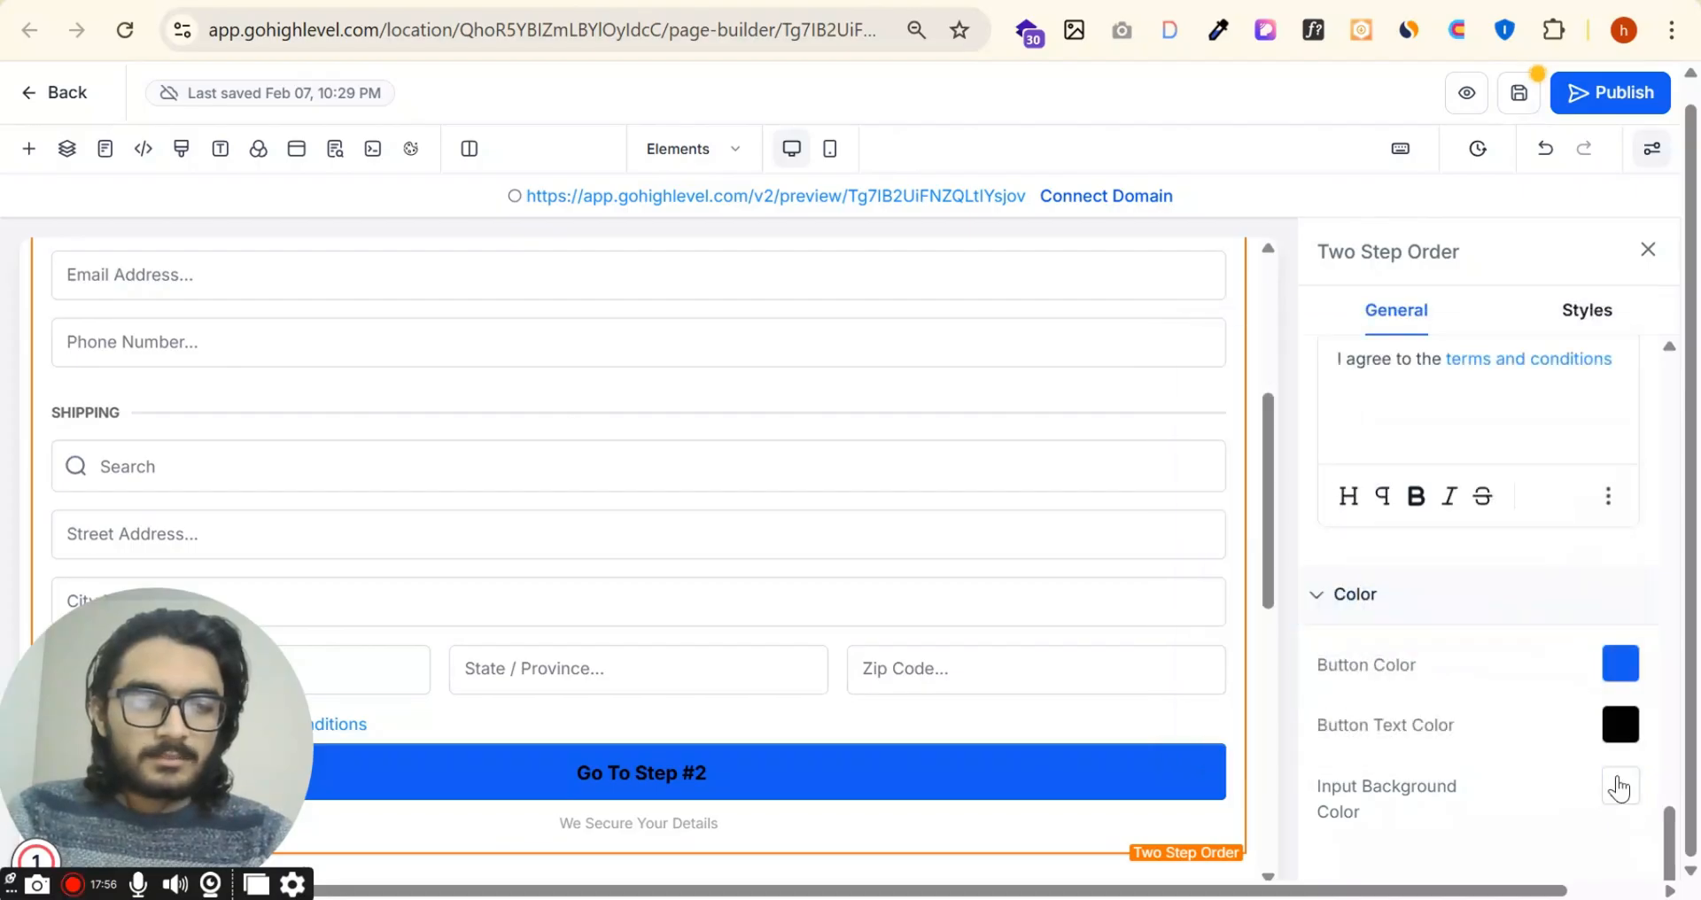
Step: Apply the Red input background color once more and switch it back to white
click(1620, 792)
click(1468, 585)
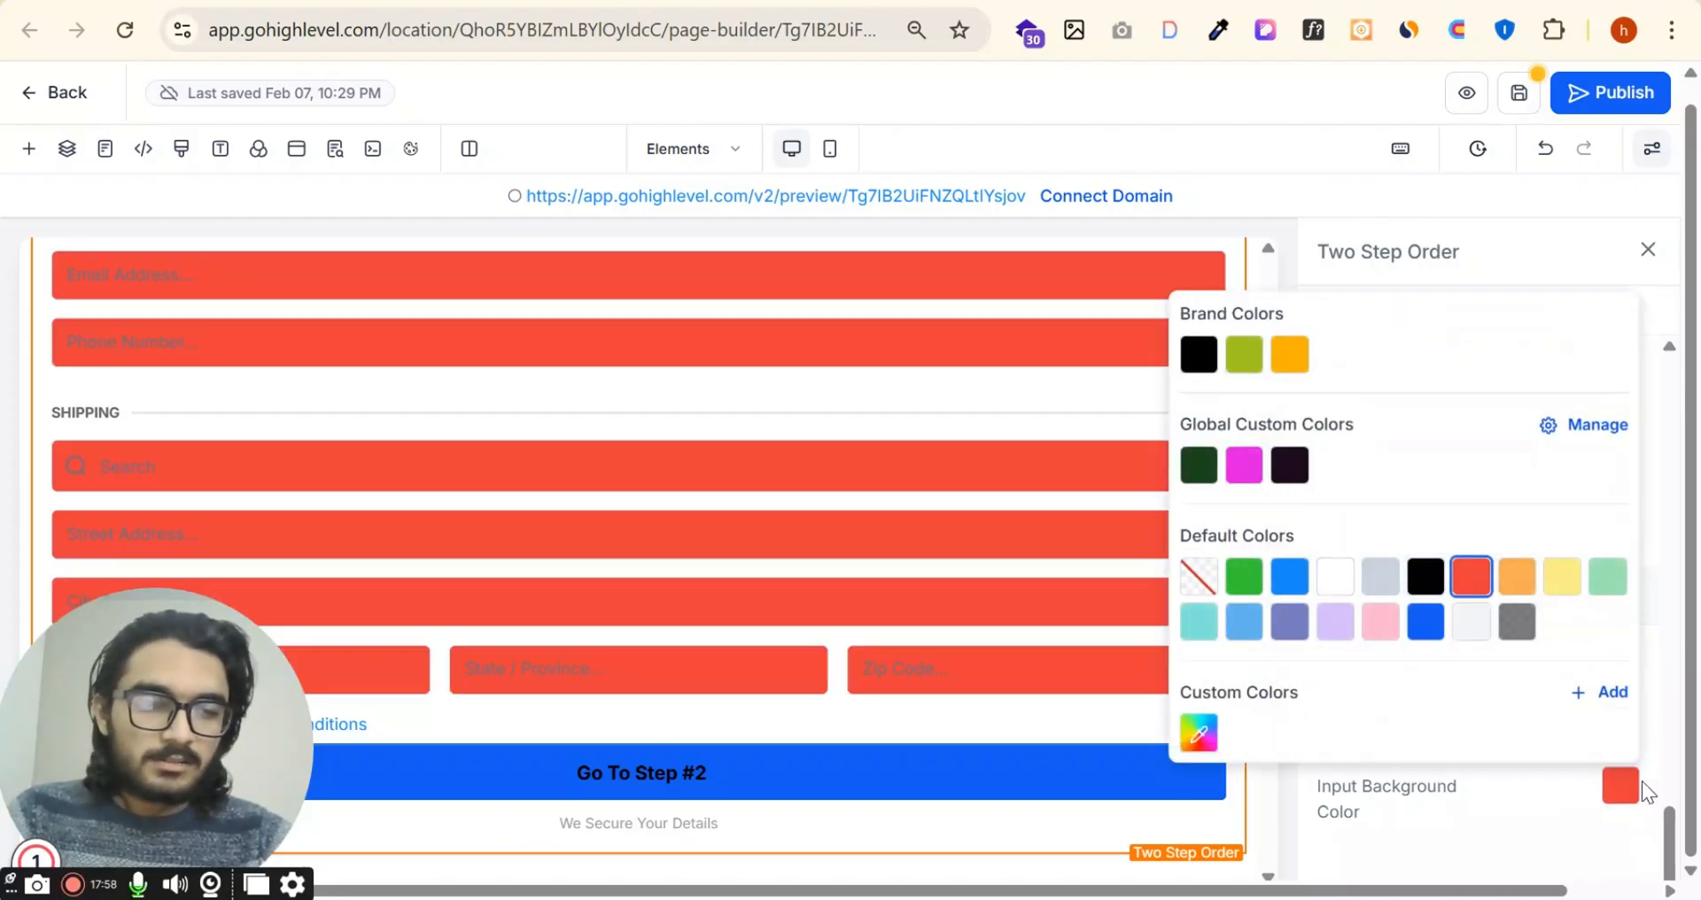
click(1573, 785)
click(1604, 796)
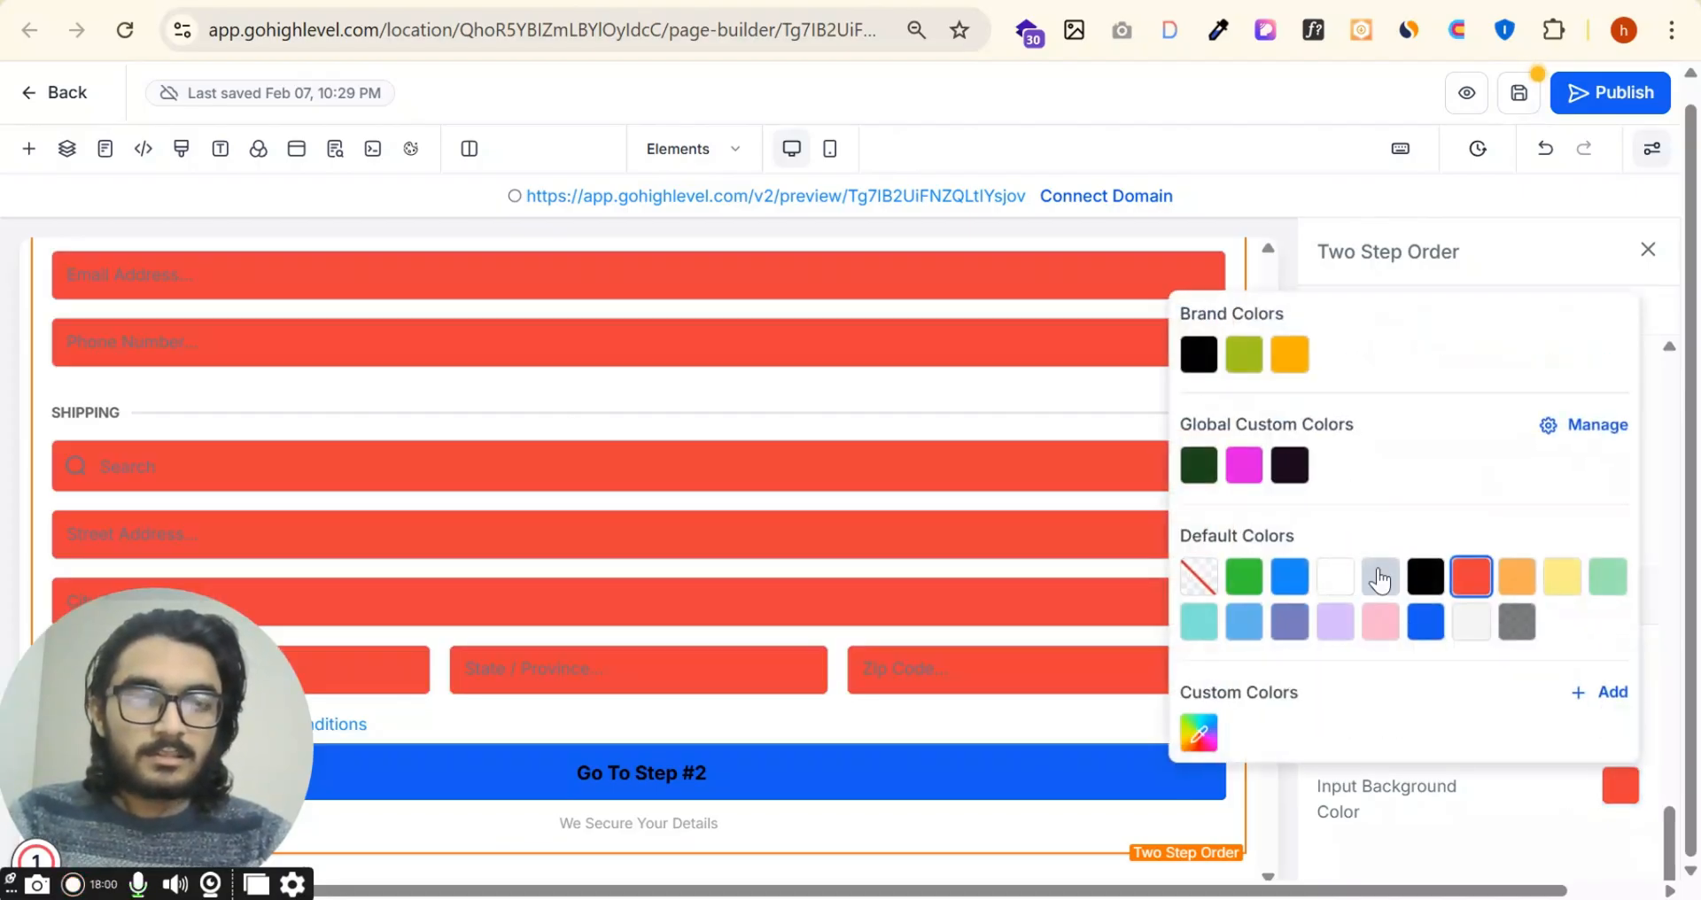
click(1335, 577)
click(1554, 779)
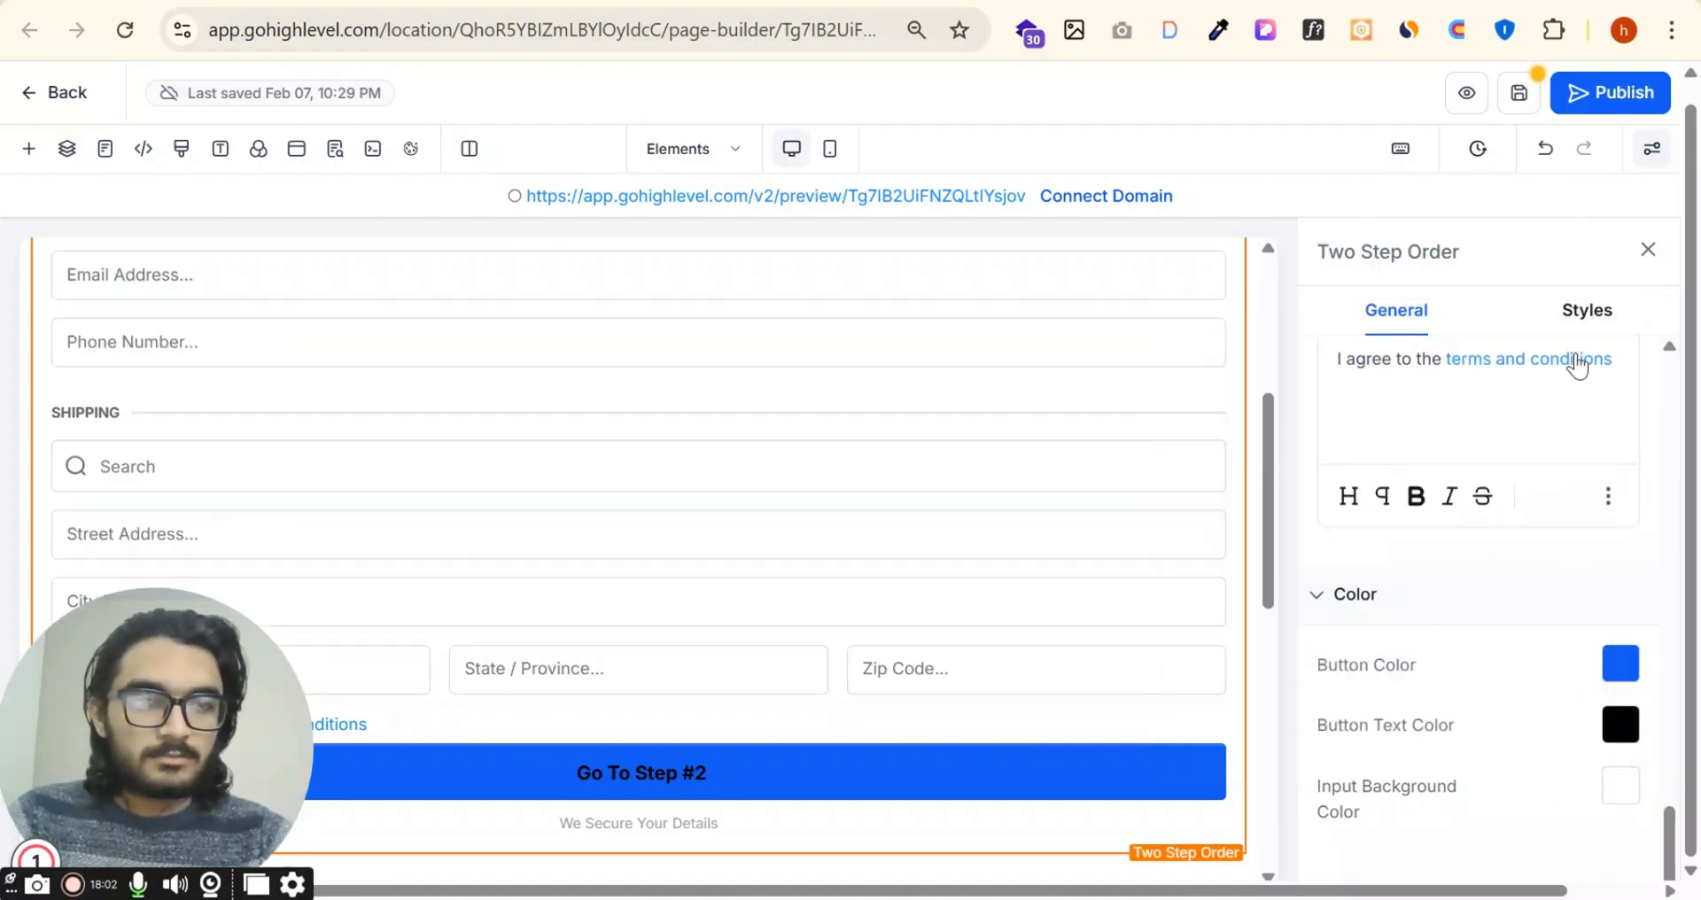
Step: Try the Small and Medium button sizes on the order form and settle on Large
click(1587, 310)
click(1459, 384)
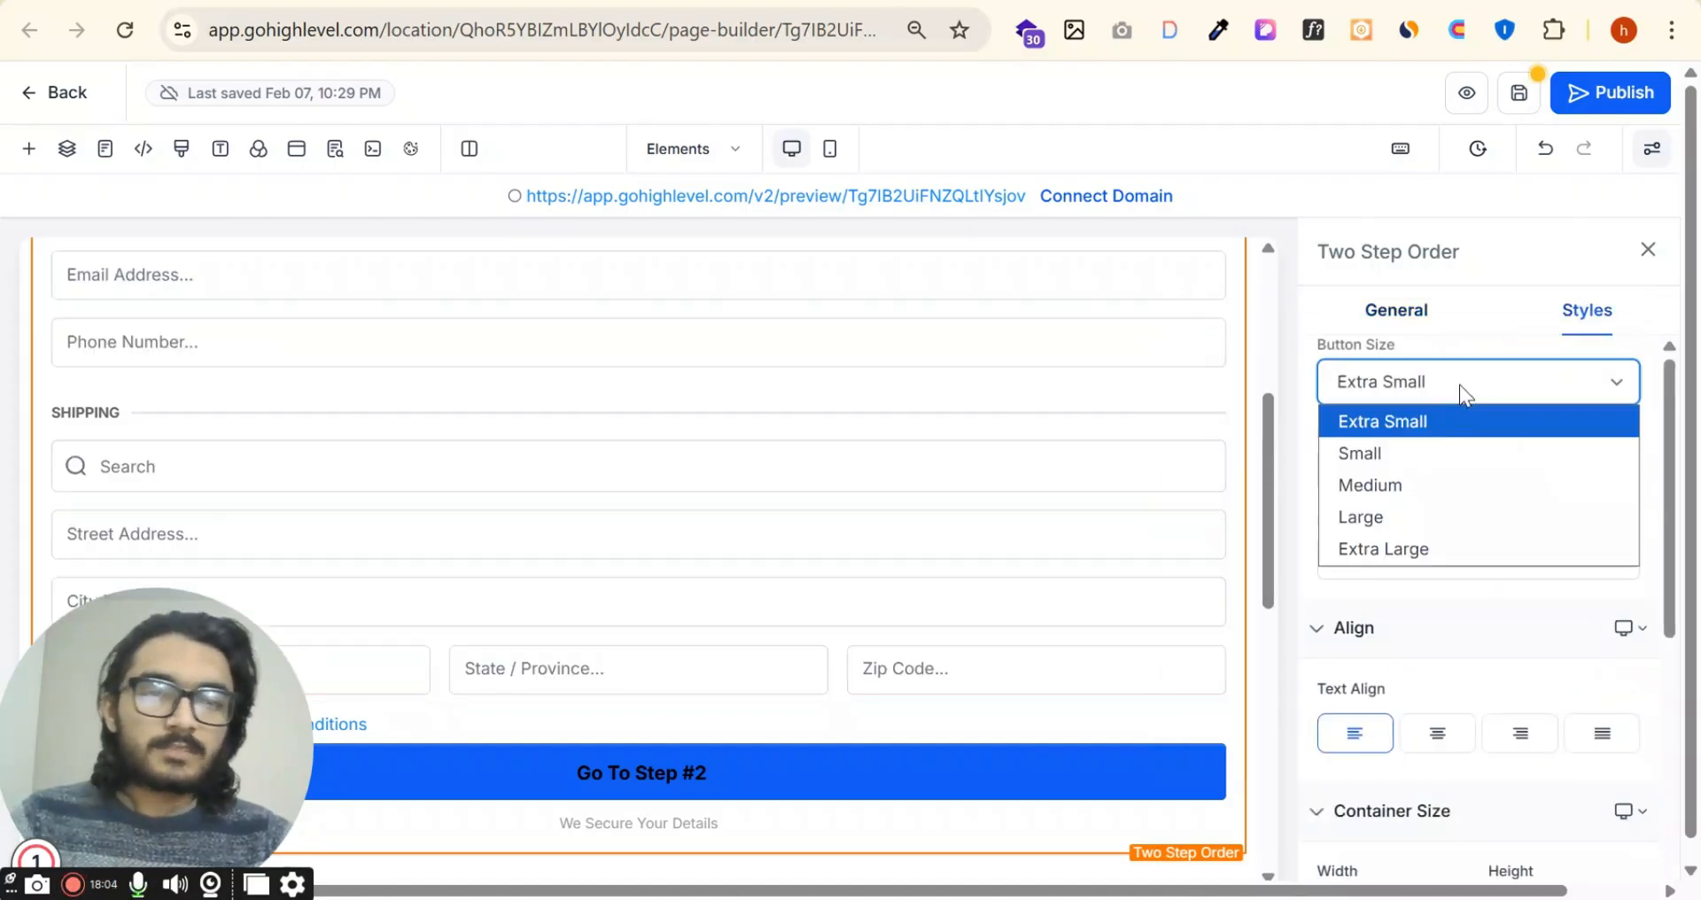
click(1432, 447)
click(1475, 372)
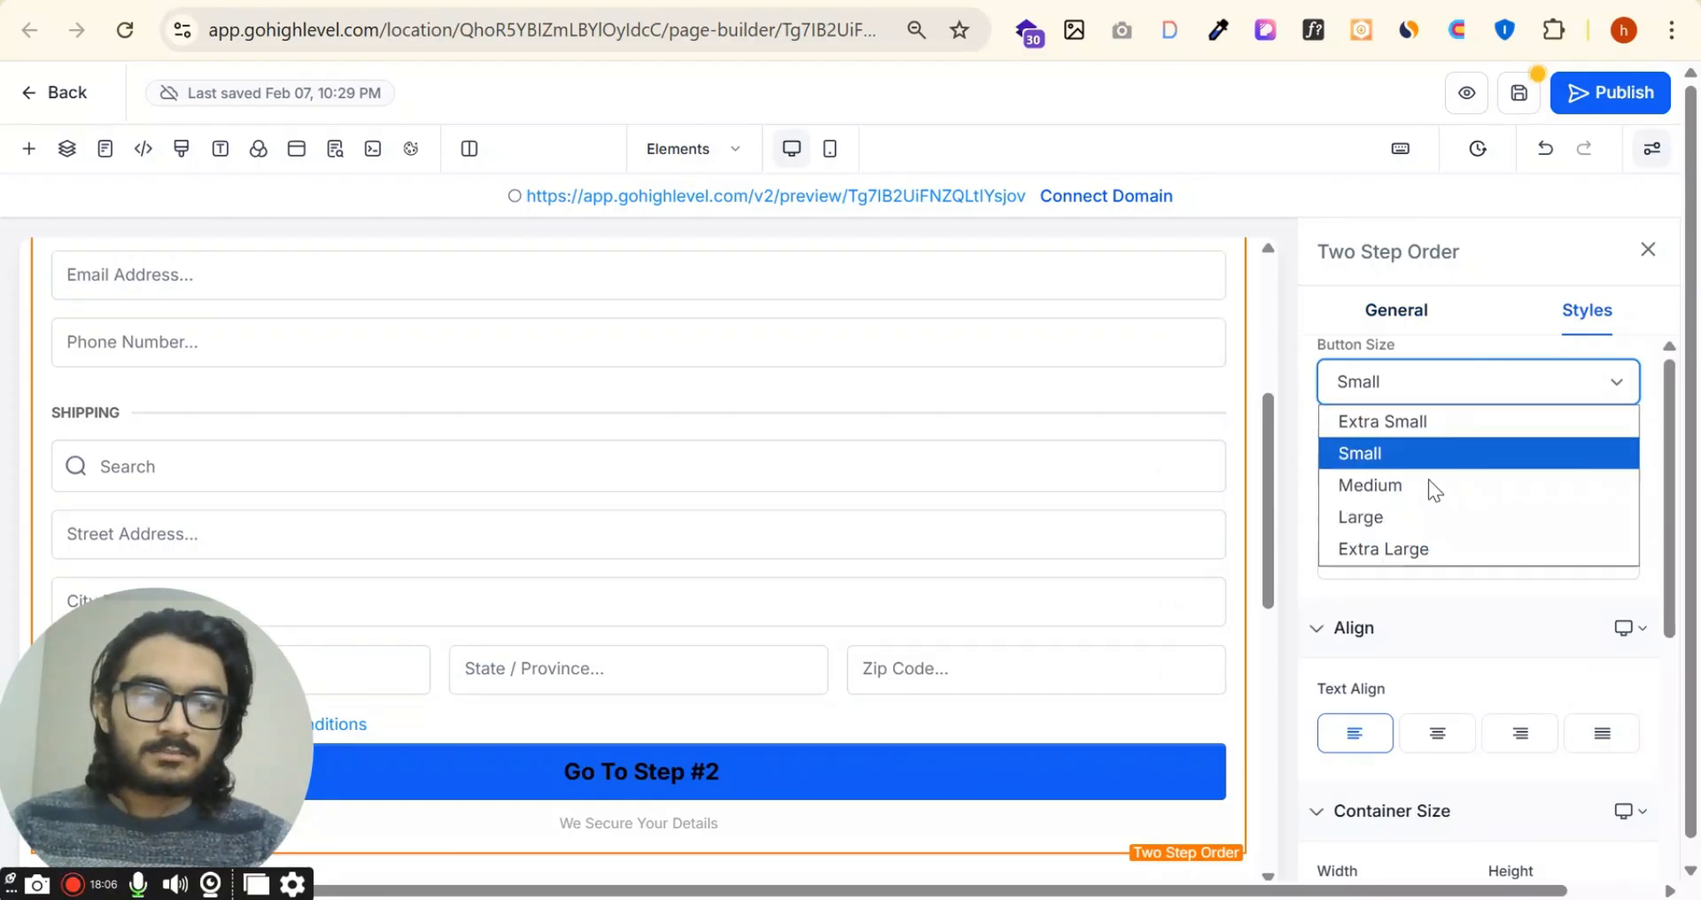
click(1429, 484)
click(1467, 385)
click(1448, 518)
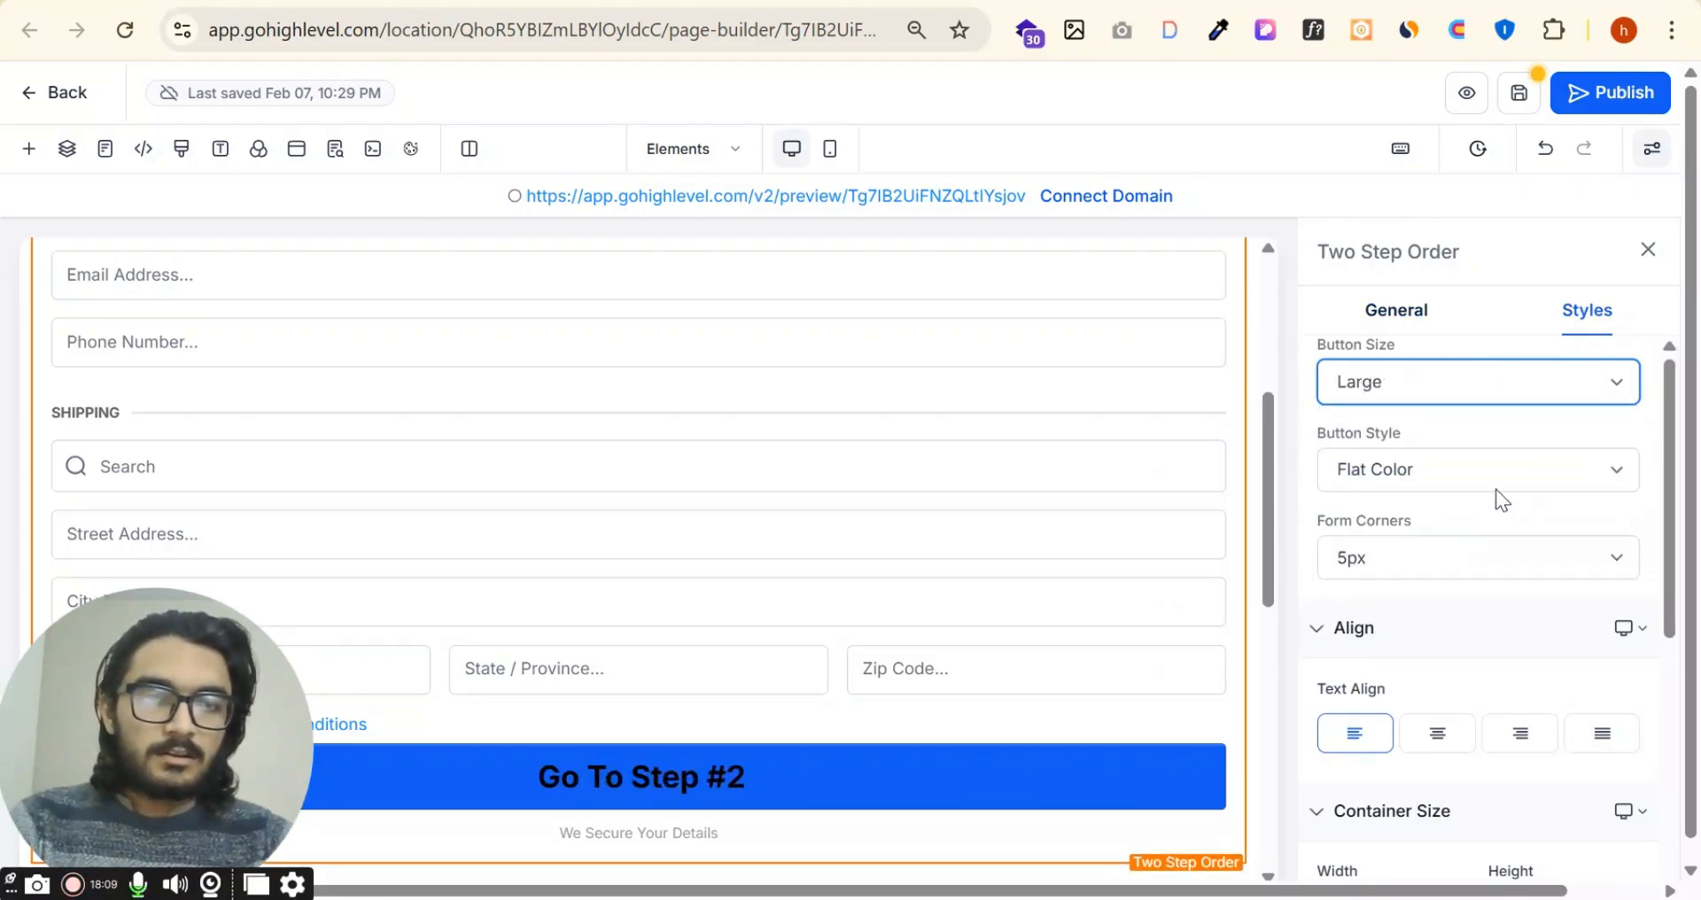
Step: Try another button style for the order form's button and return it to Flat Color
click(1496, 487)
click(1435, 573)
click(1505, 464)
click(1433, 509)
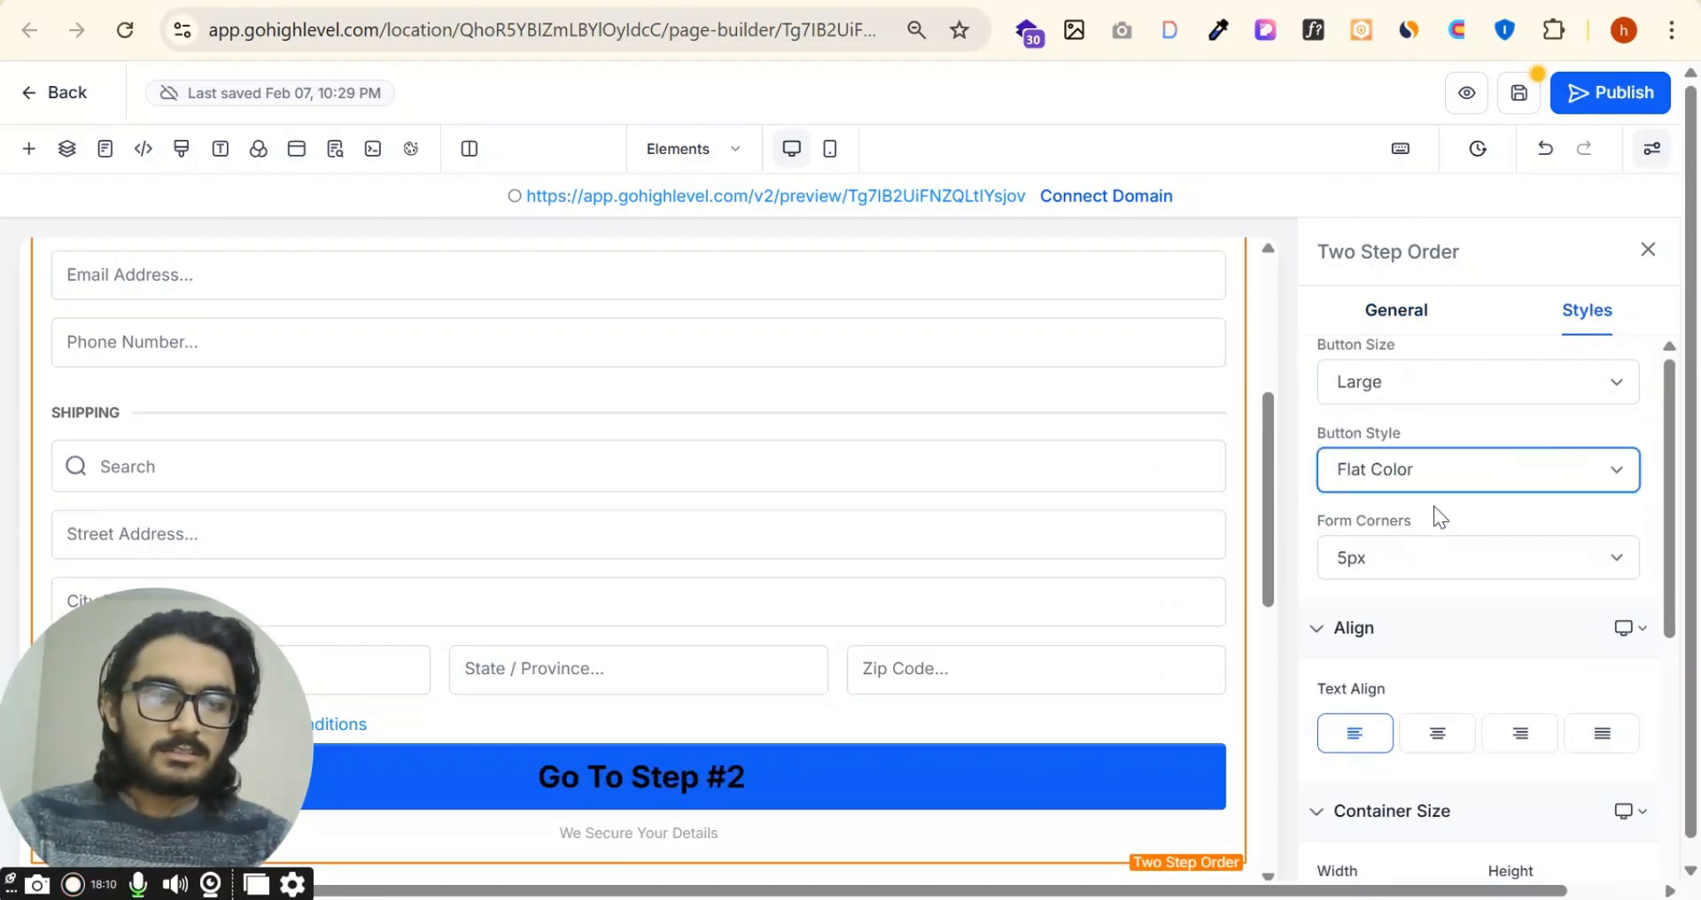
Step: Try the Extra Small and Medium button sizes on the order form and settle on Extra Small
click(1512, 381)
click(1416, 424)
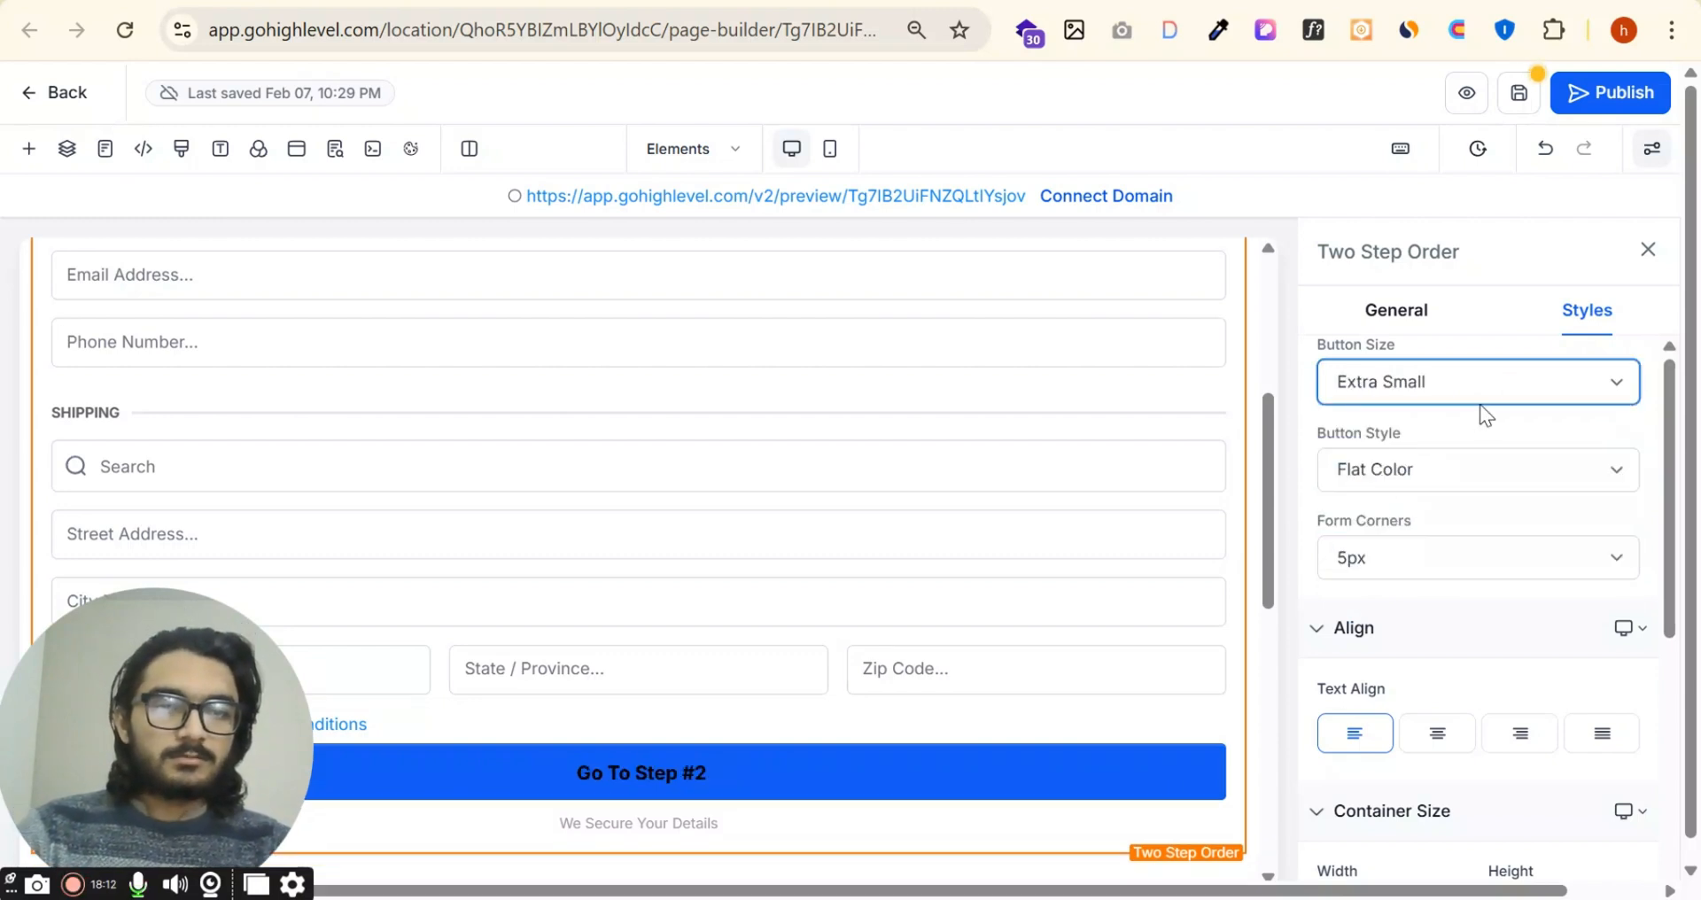
click(1480, 399)
click(1484, 487)
click(1463, 397)
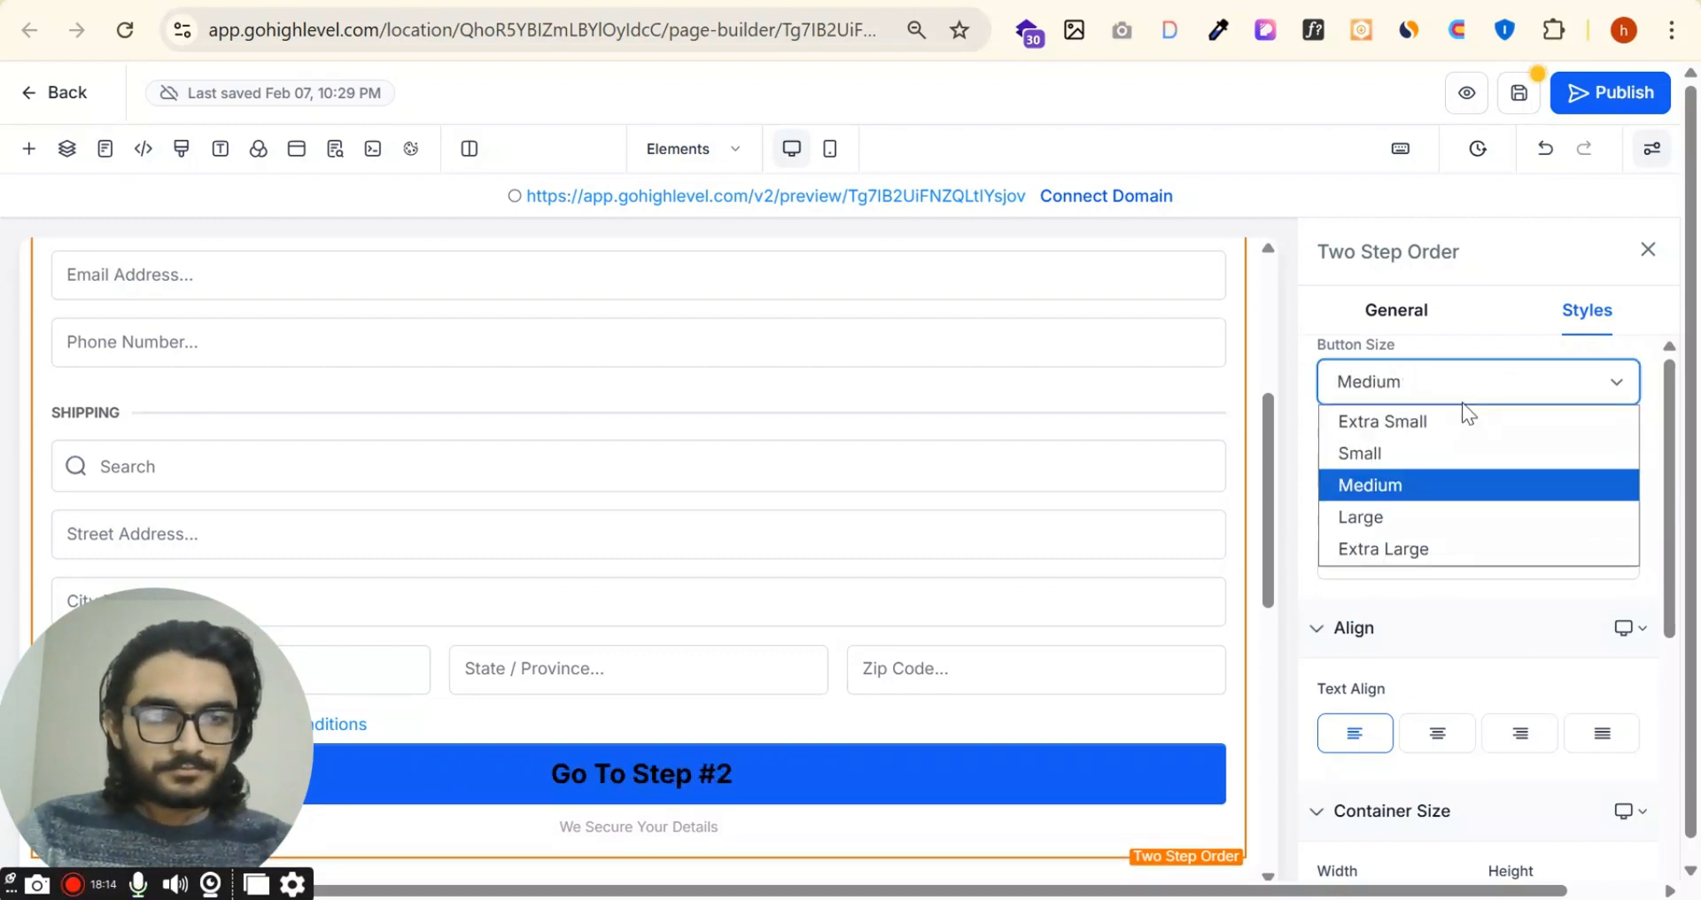
click(1453, 422)
Step: Try the center, left and right text alignments on the order form and settle on justified
click(1443, 754)
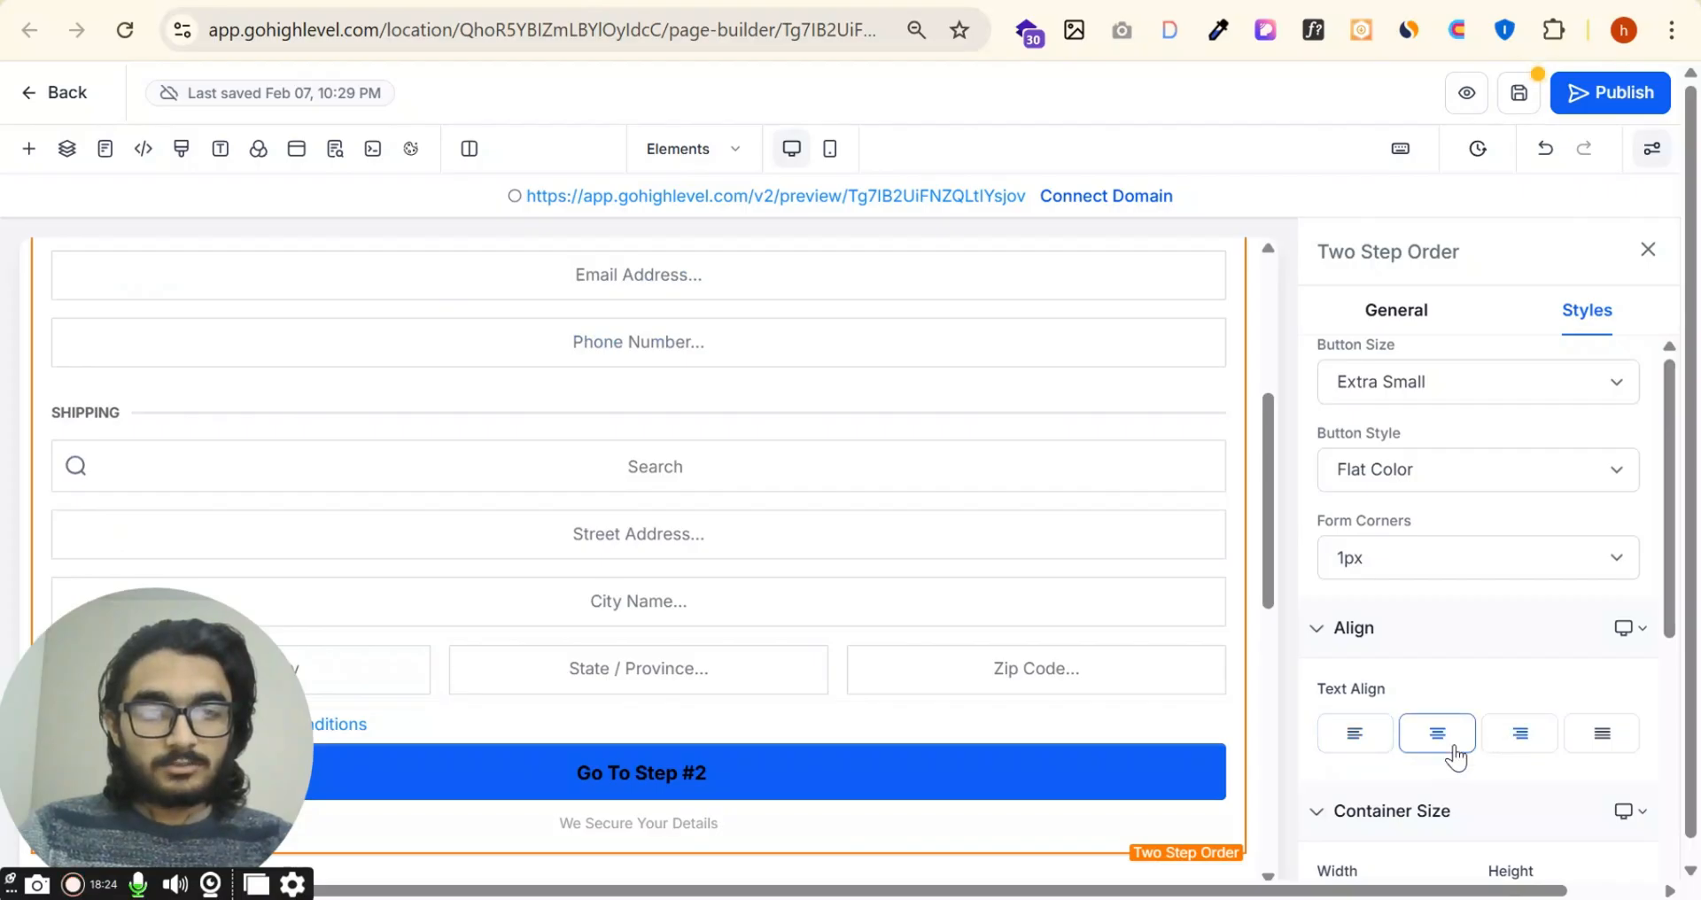
click(1351, 746)
click(1430, 740)
click(1519, 735)
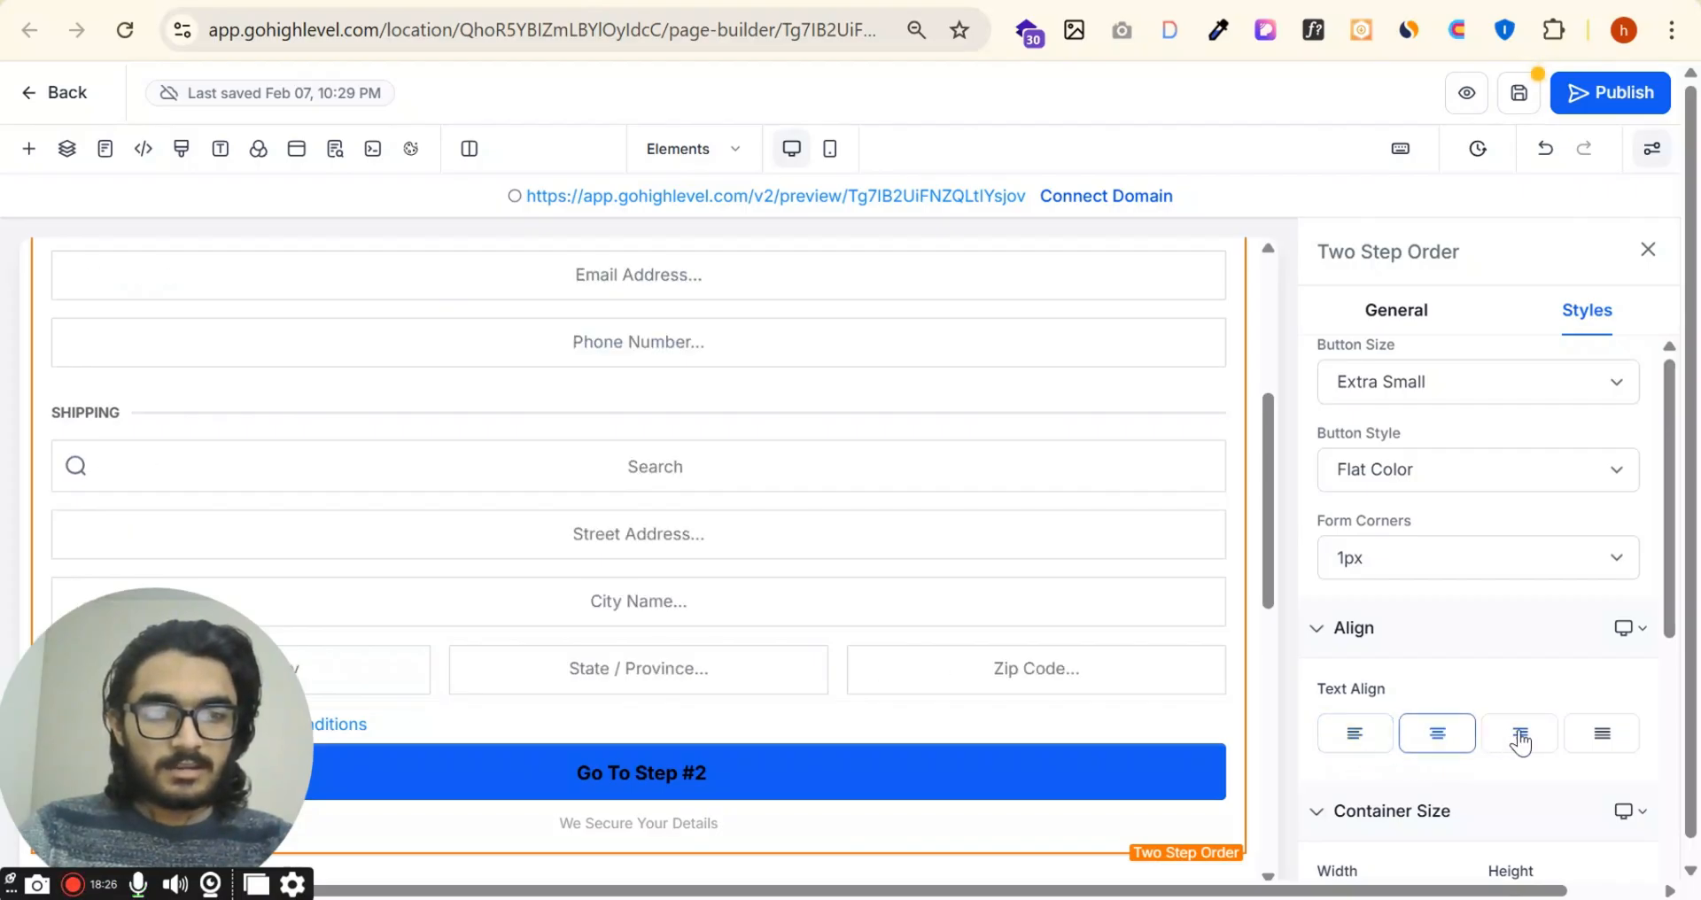
click(1615, 739)
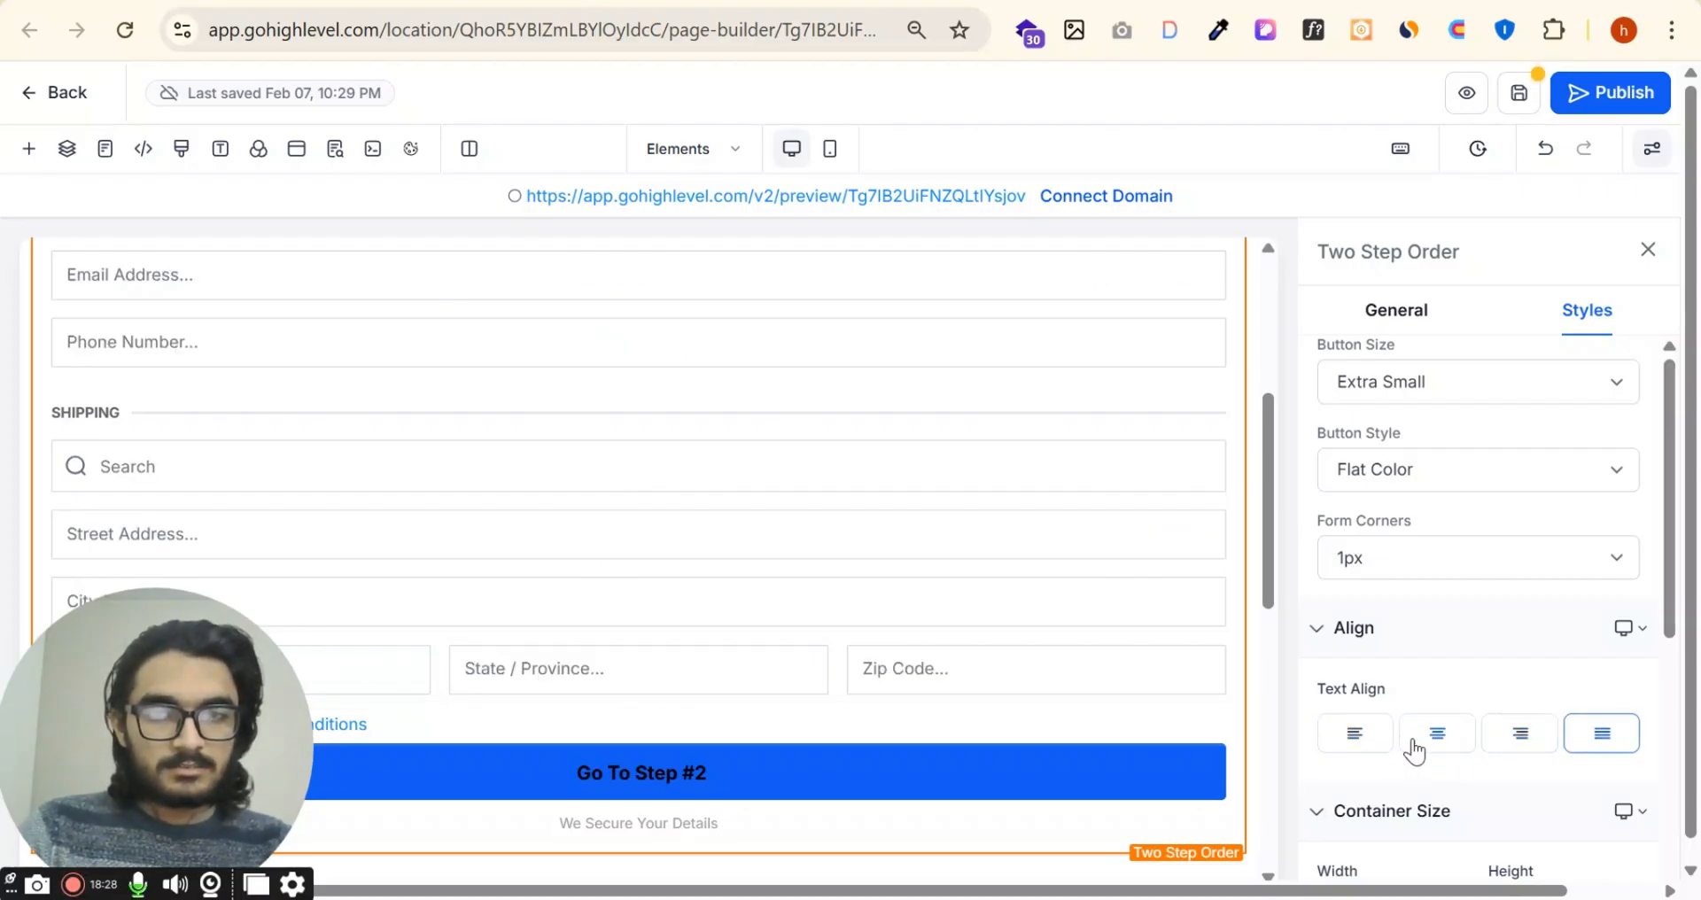
Step: Examine the container width and height settings of the Two Step Order element
scroll(1445, 647, down, 3)
click(1379, 660)
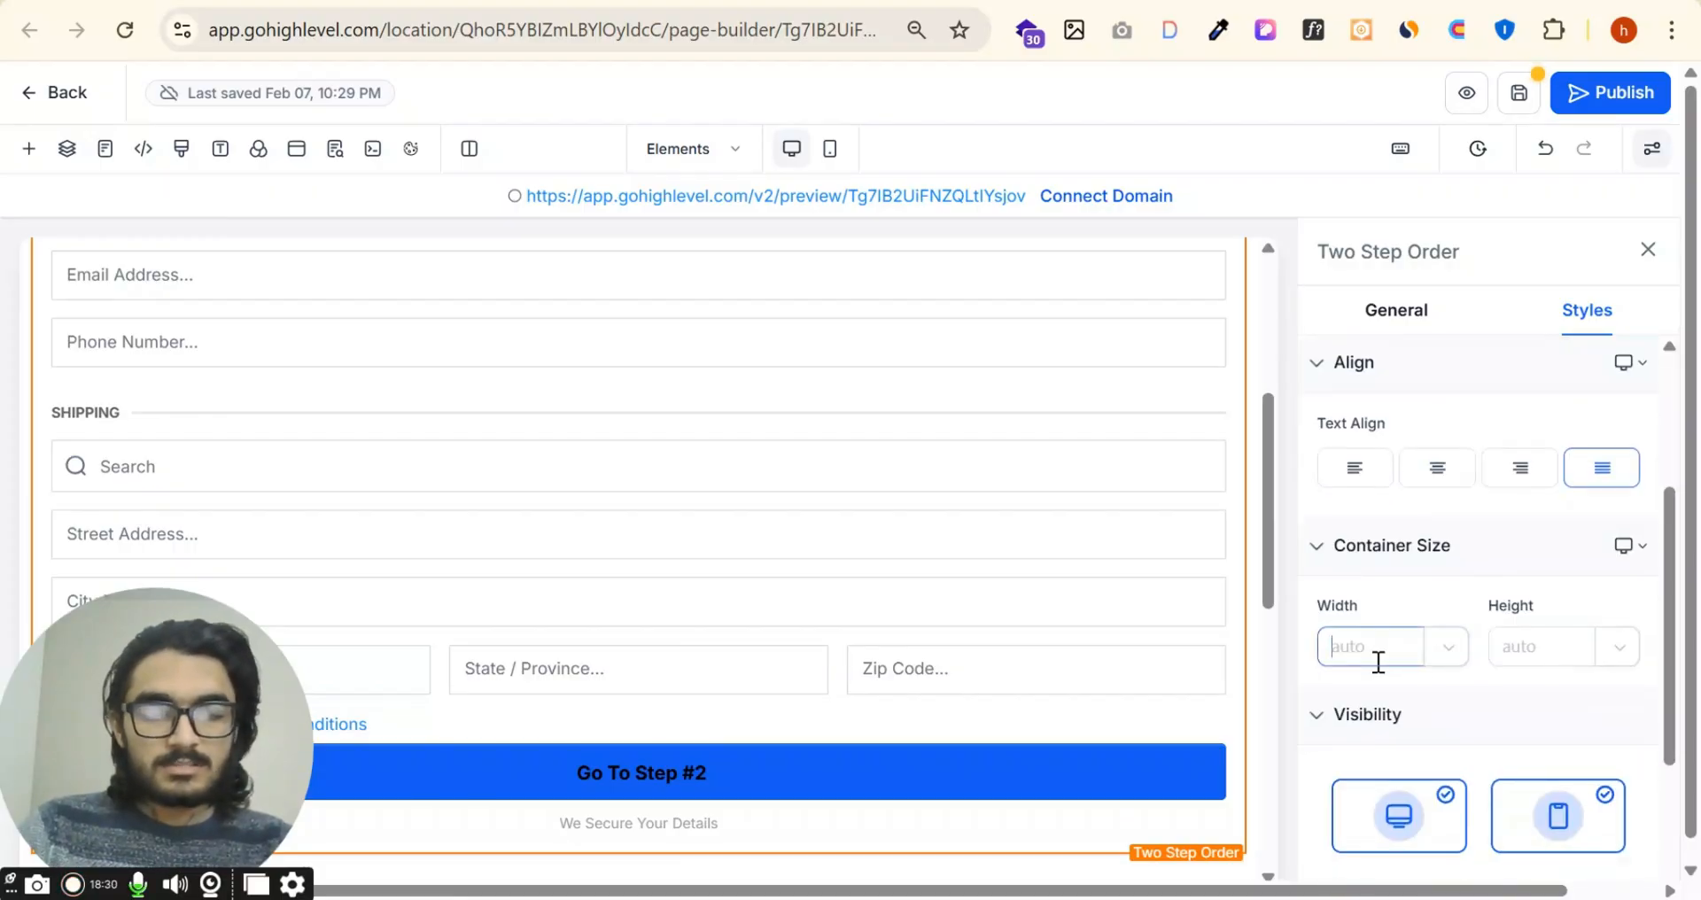
click(1502, 648)
Step: Try hiding the Two Step Order element on mobile and desktop, and re-enable its visibility on both devices
scroll(1506, 638, down, 3)
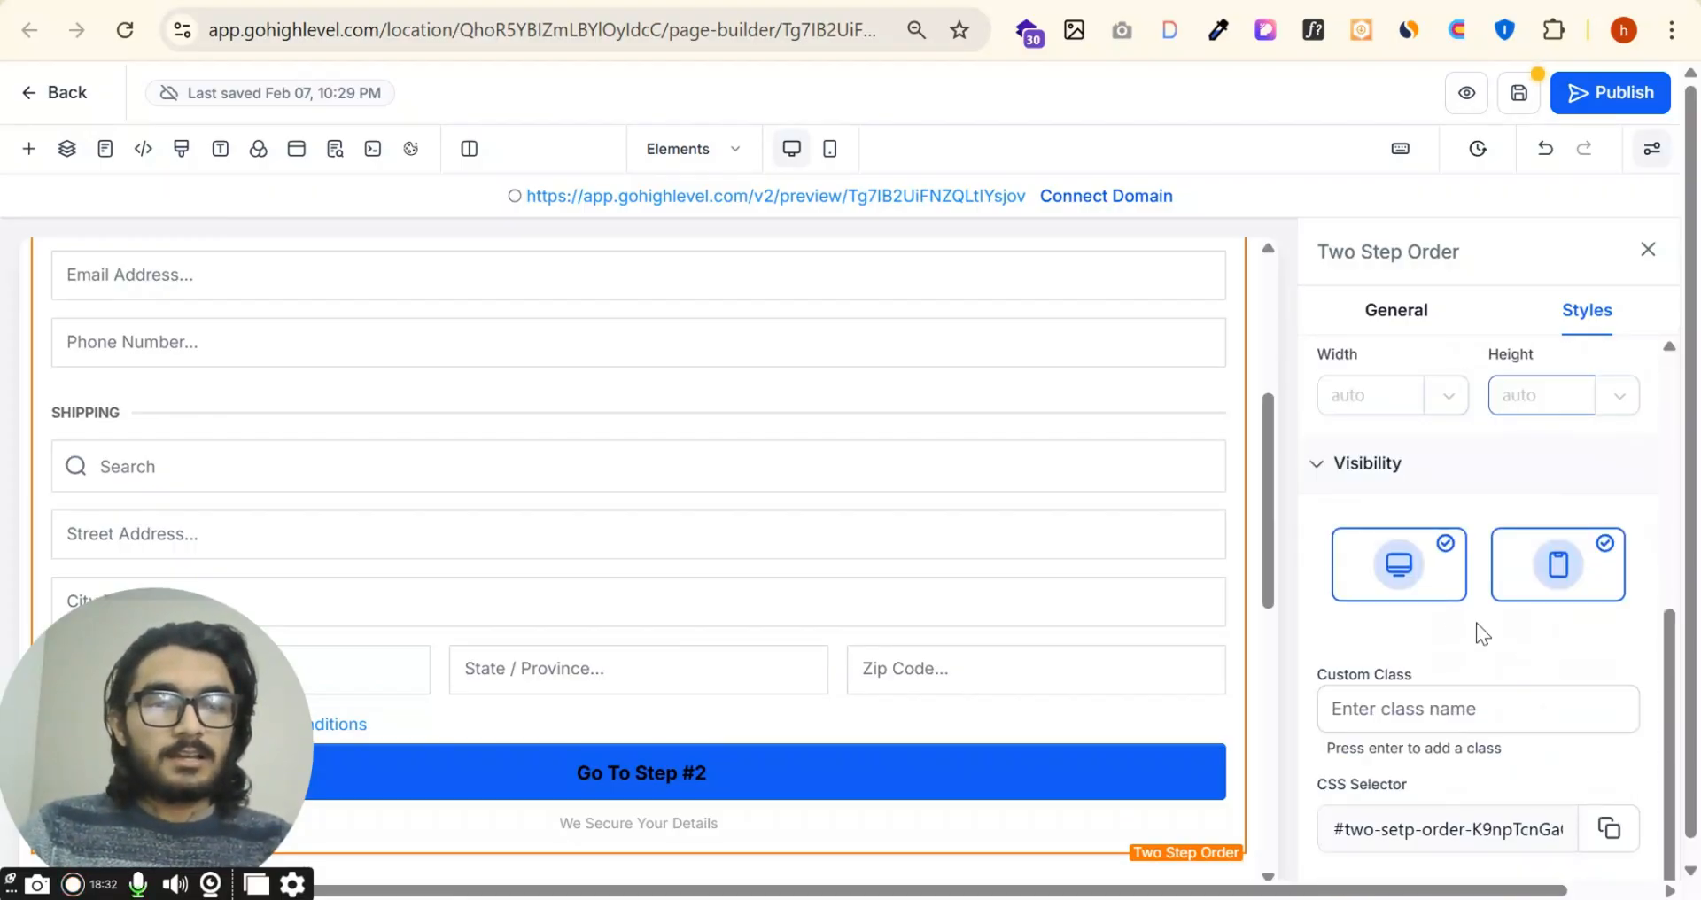
click(1538, 574)
click(1587, 574)
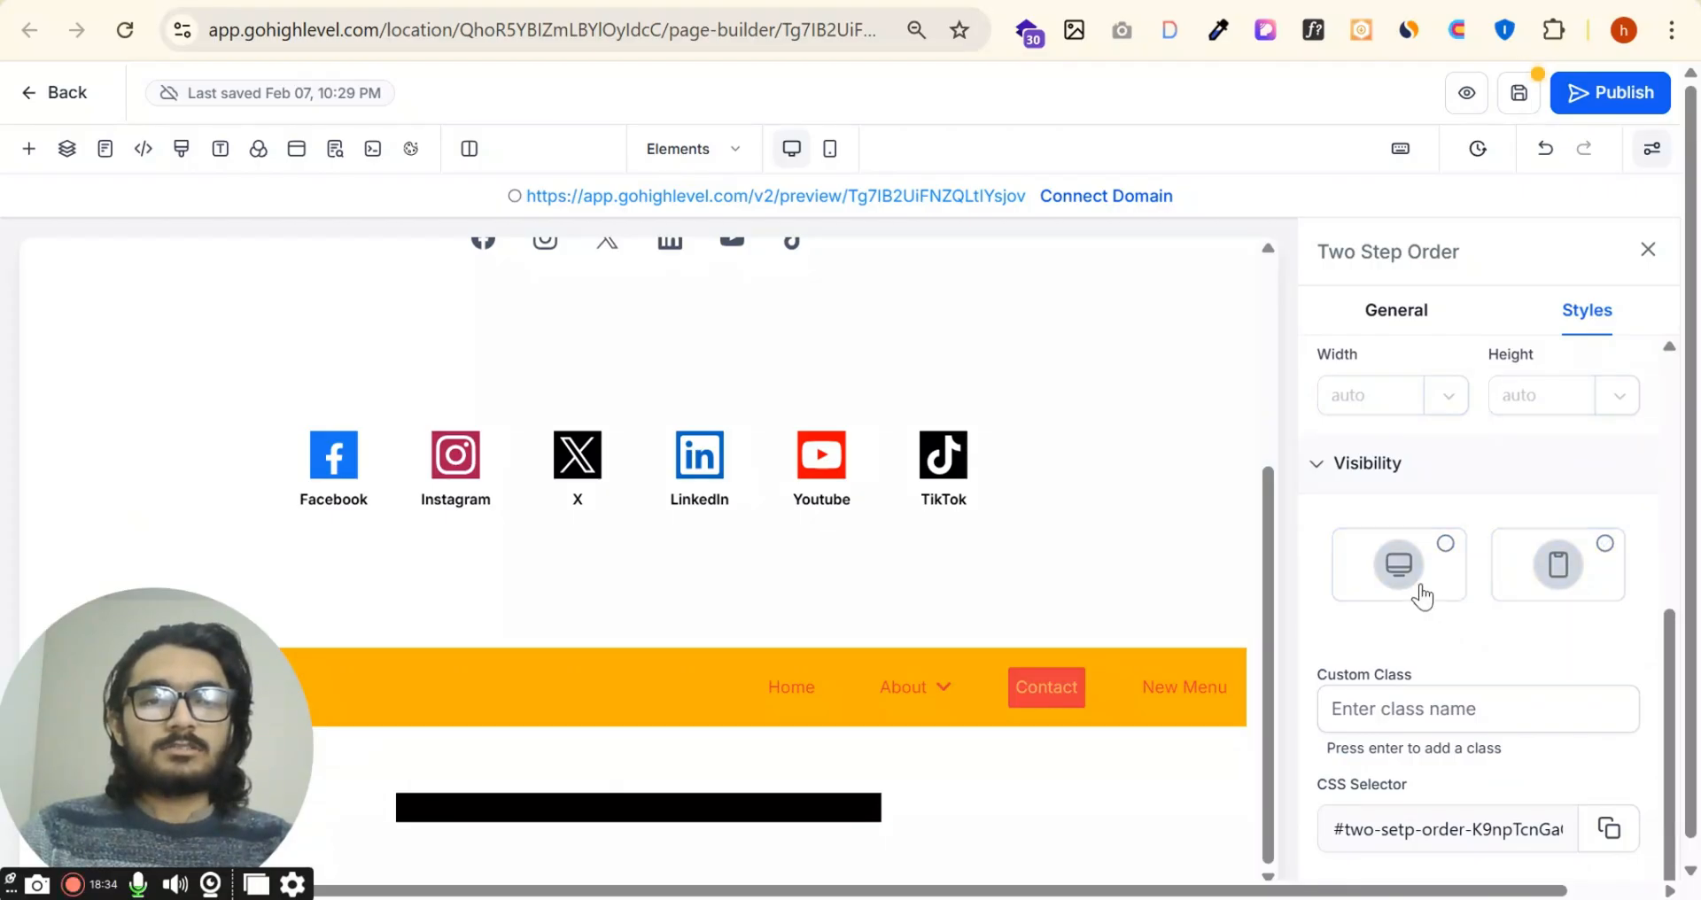
click(1422, 588)
scroll(1613, 673, up, 3)
scroll(1565, 638, down, 3)
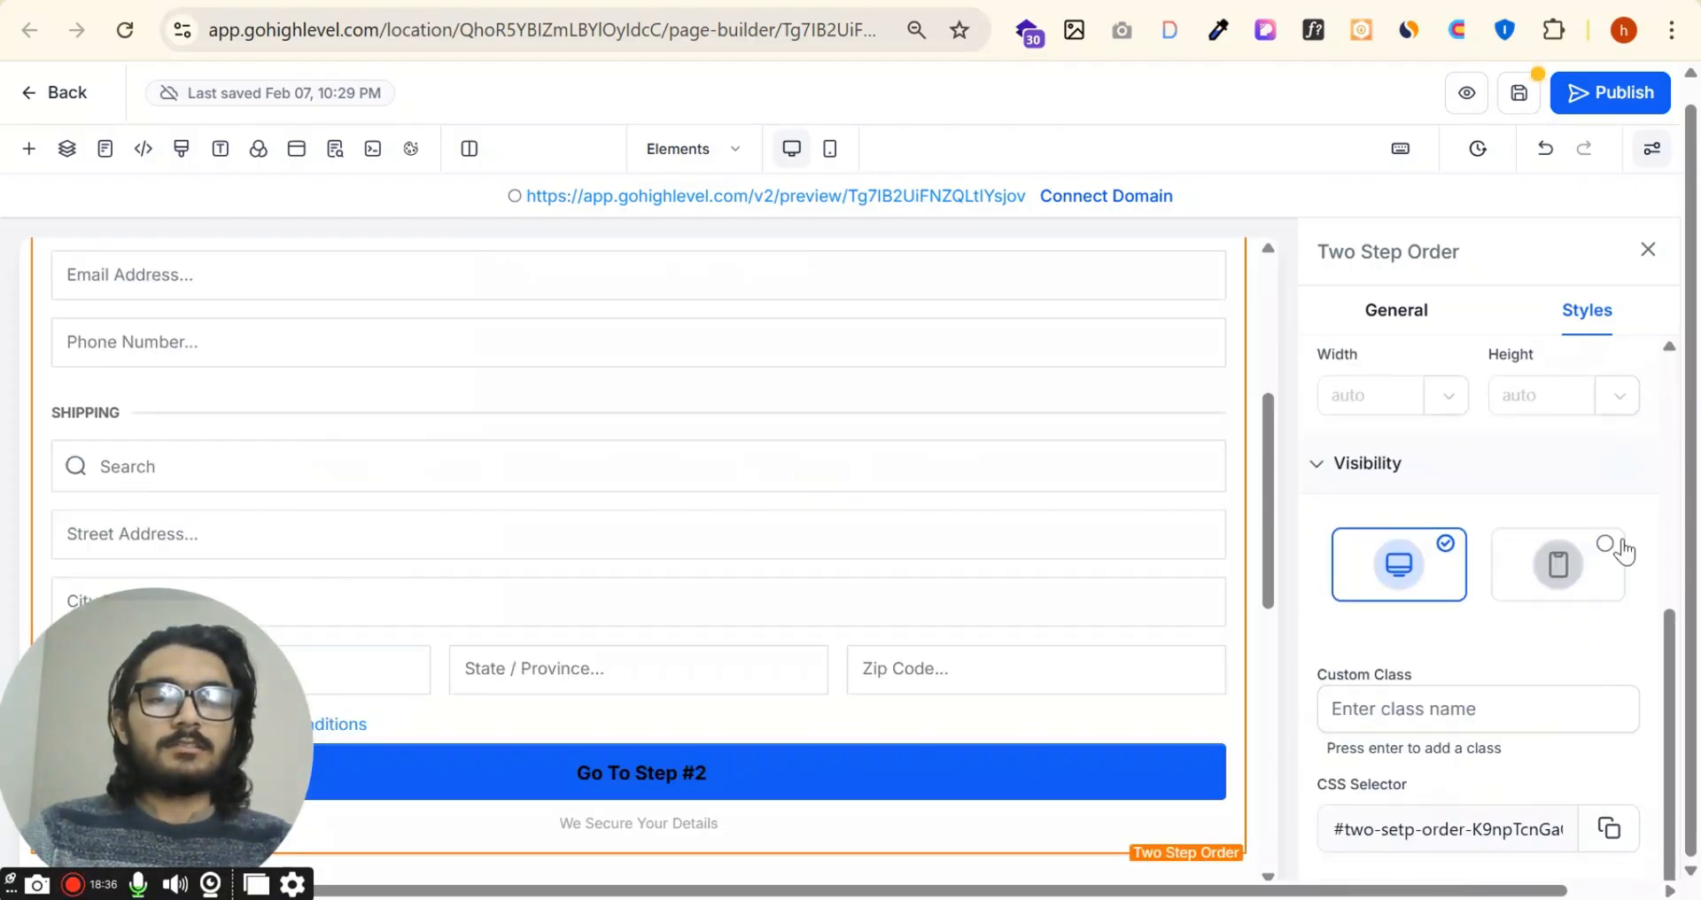
click(1585, 560)
Step: Copy the Two Step Order element's CSS selector and close its settings
click(1466, 713)
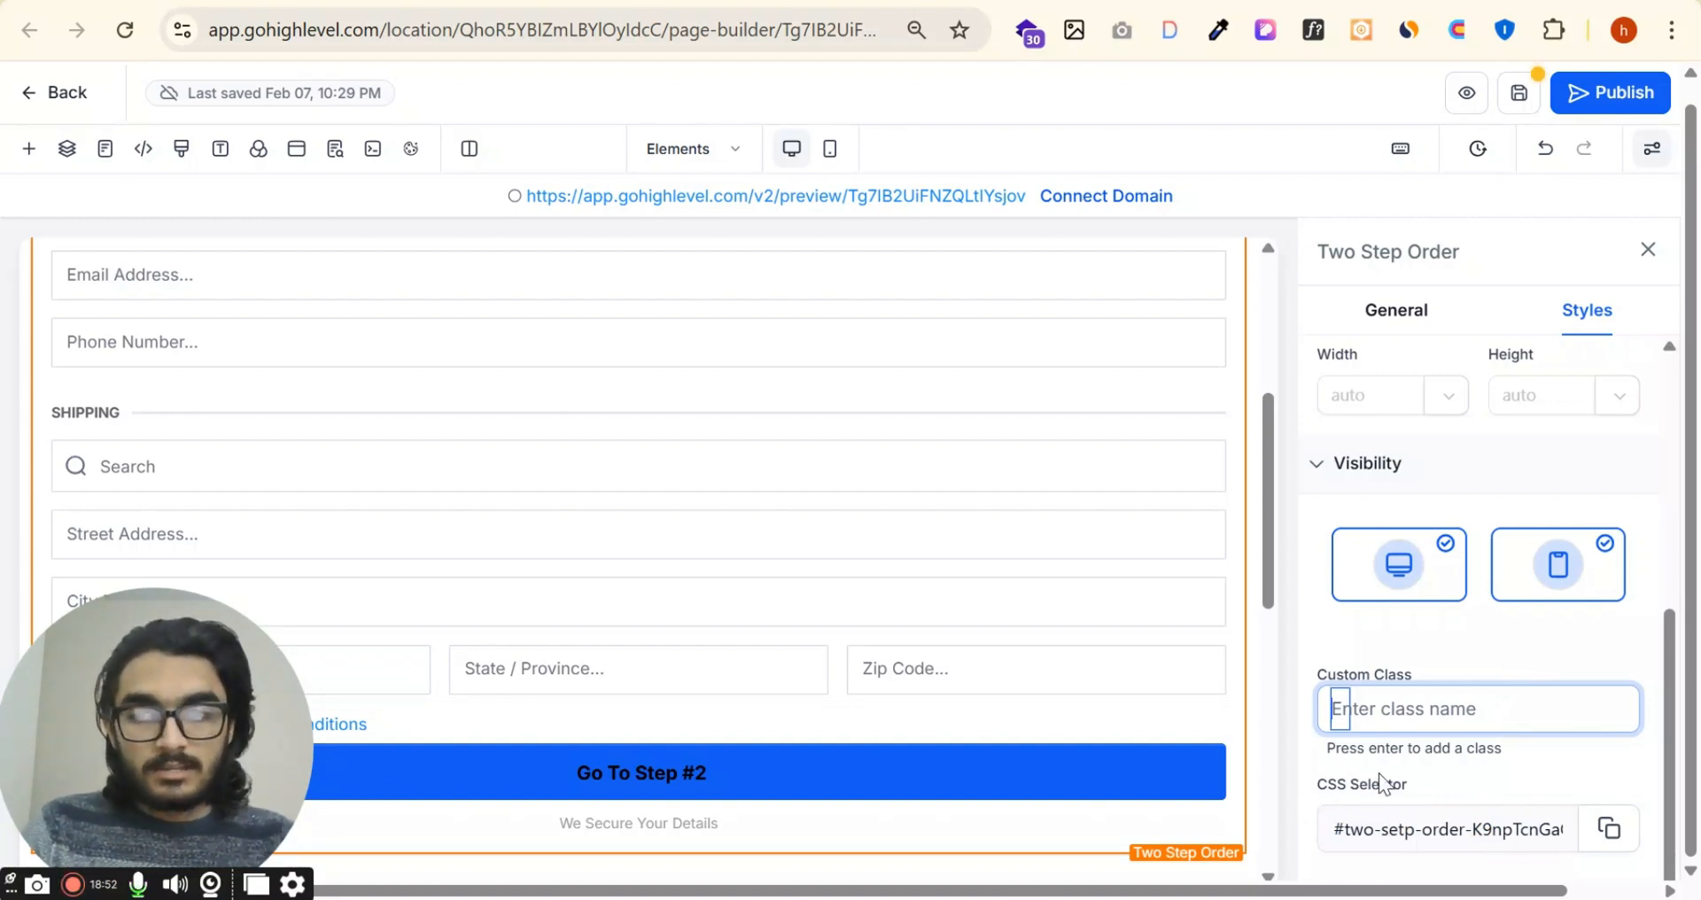
click(1605, 830)
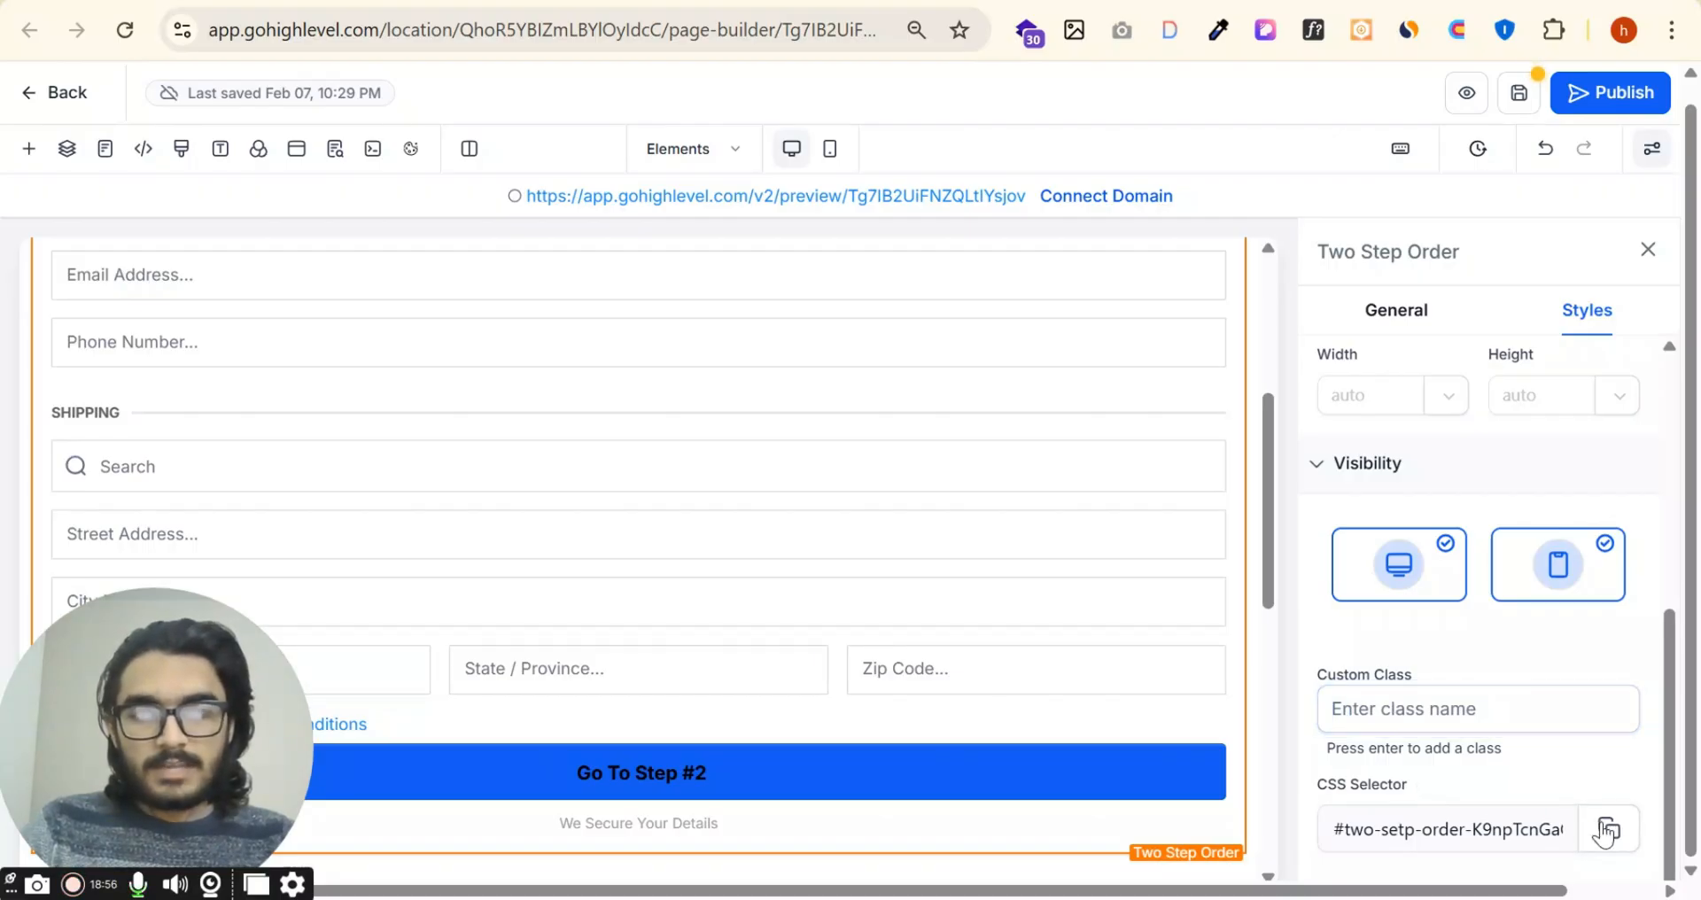
click(1640, 255)
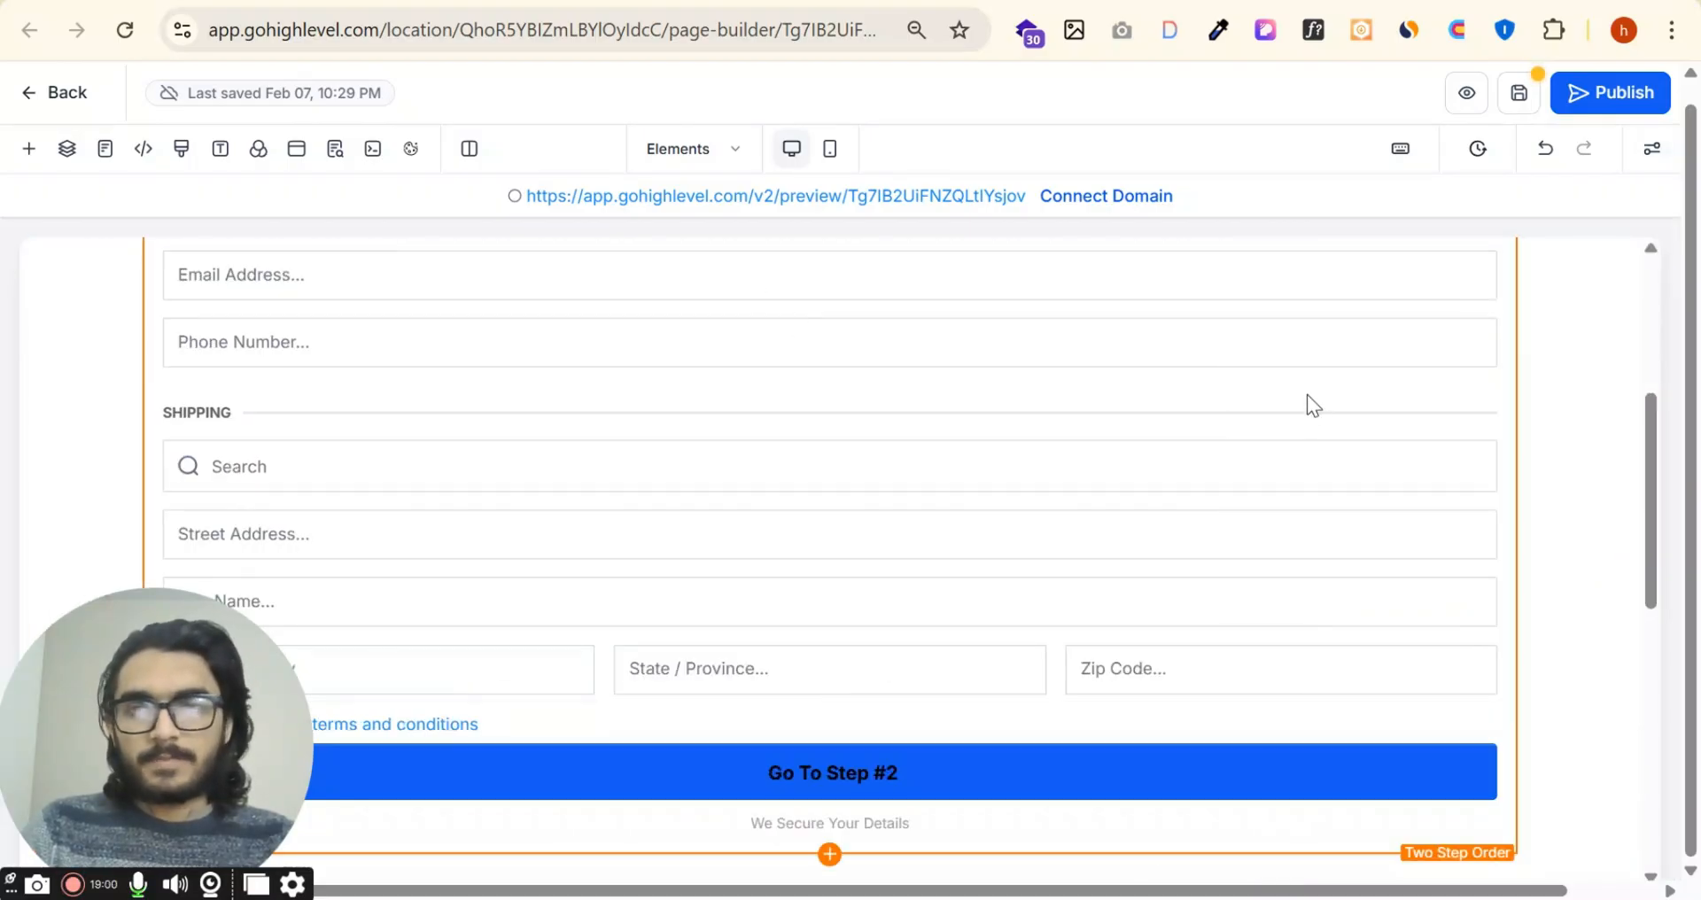
Step: Reopen the Two Step Order element's general settings and switch the form options to Step #2
scroll(1309, 402, up, 5)
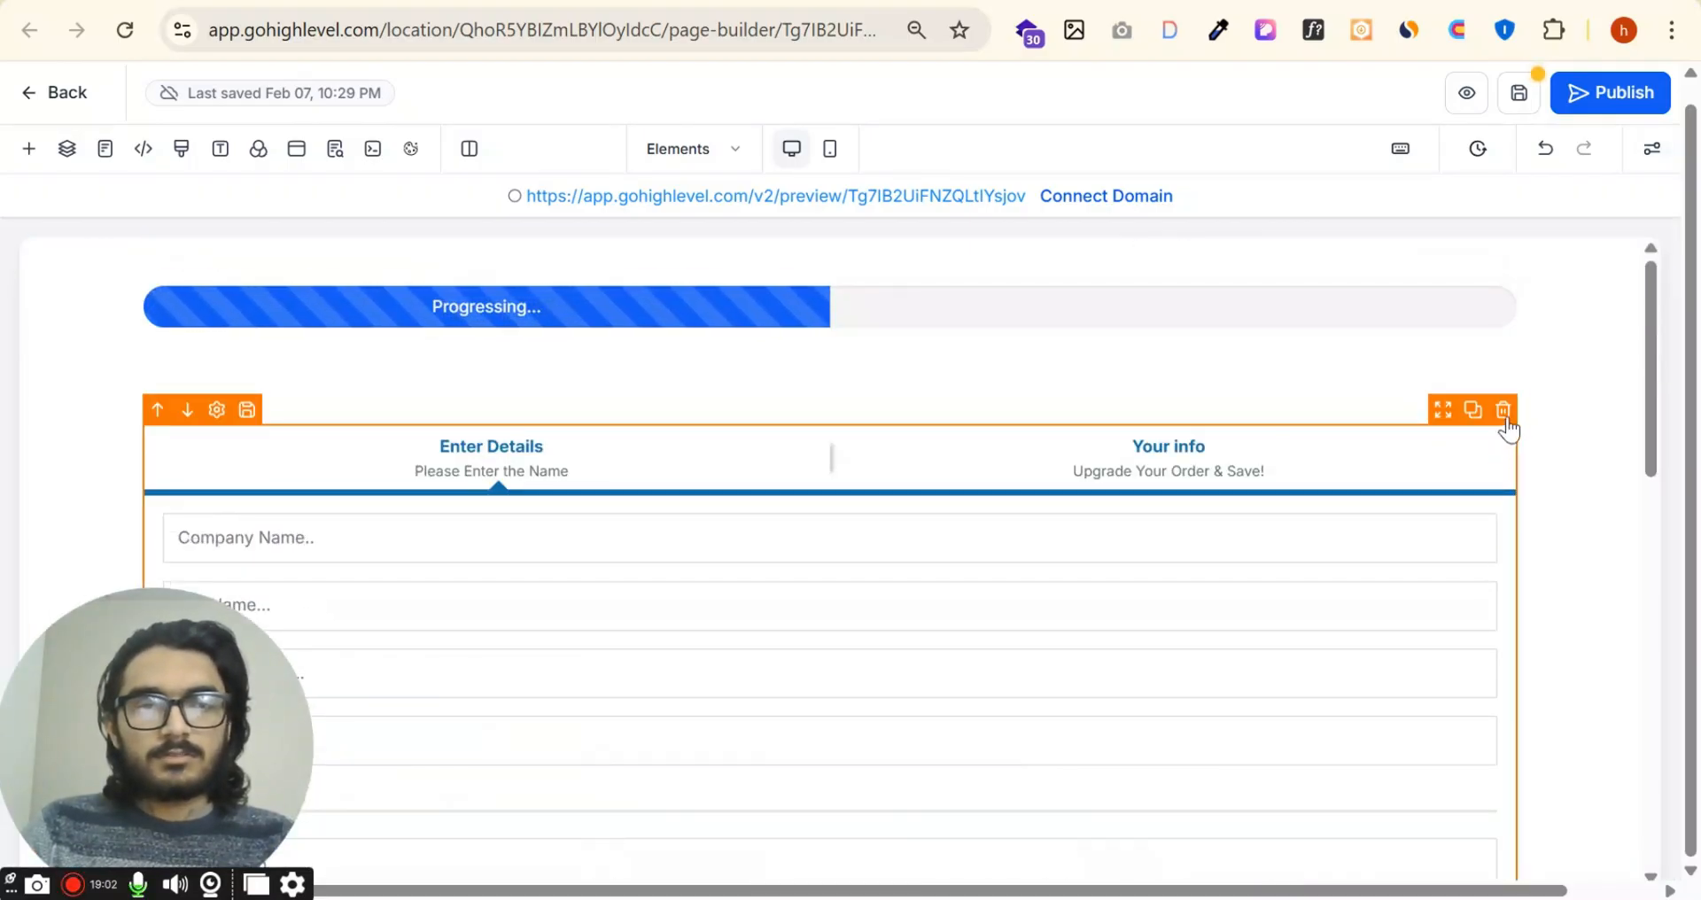
click(1043, 475)
scroll(1497, 527, down, 1)
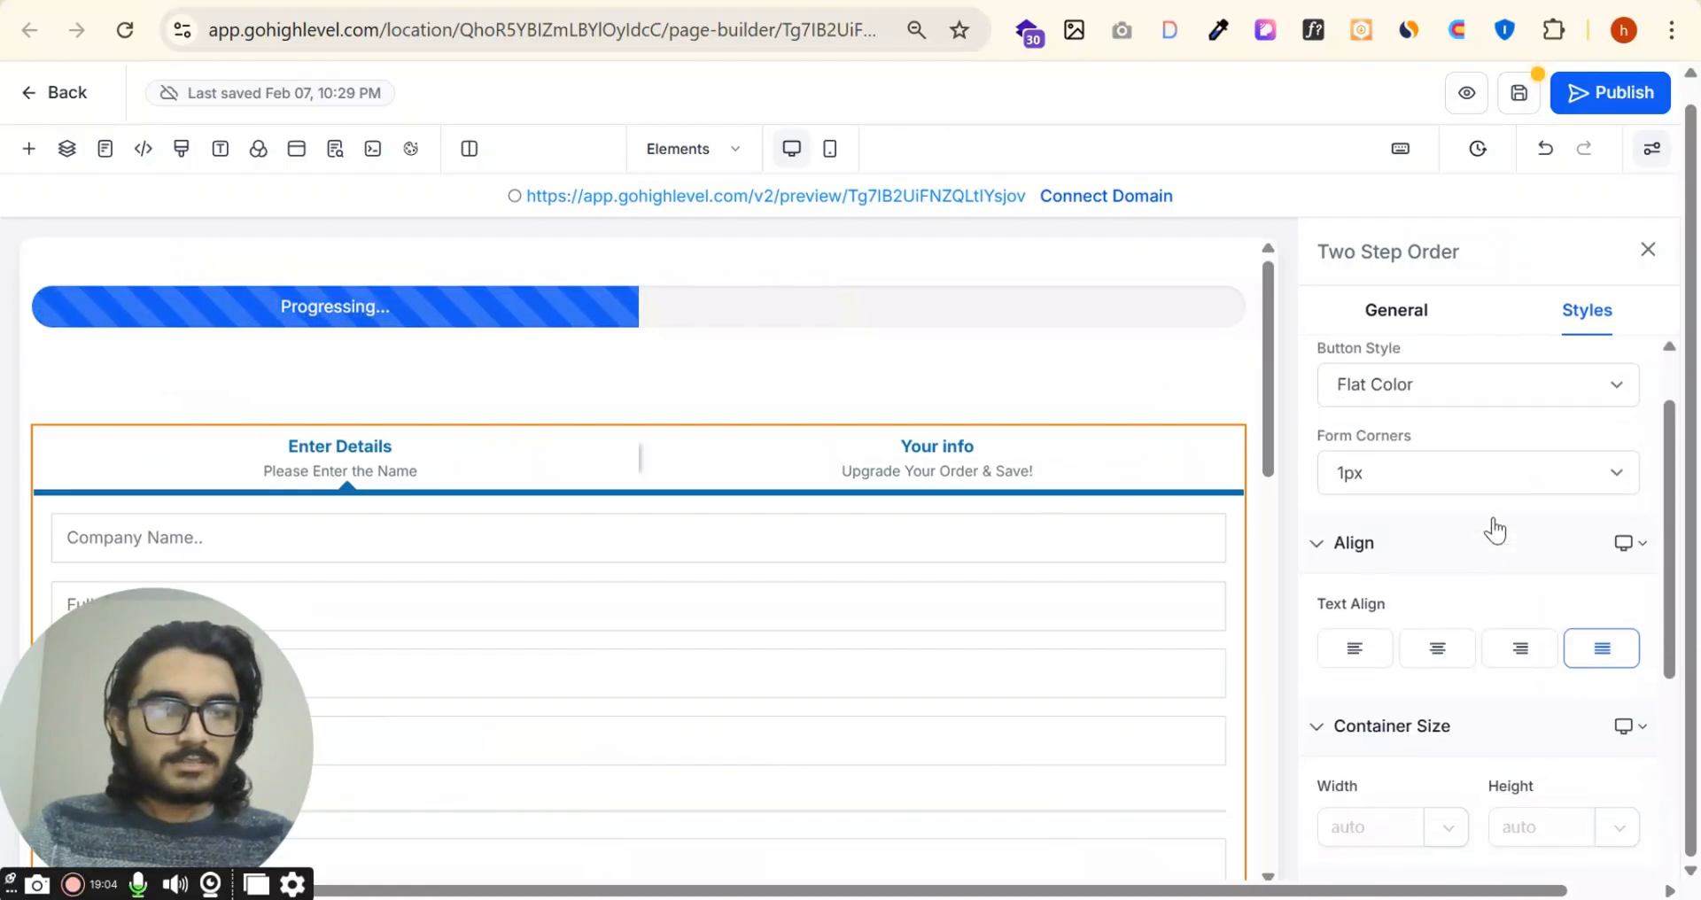
scroll(1493, 532, up, 1)
click(1394, 319)
scroll(1556, 554, down, 3)
scroll(1557, 576, down, 3)
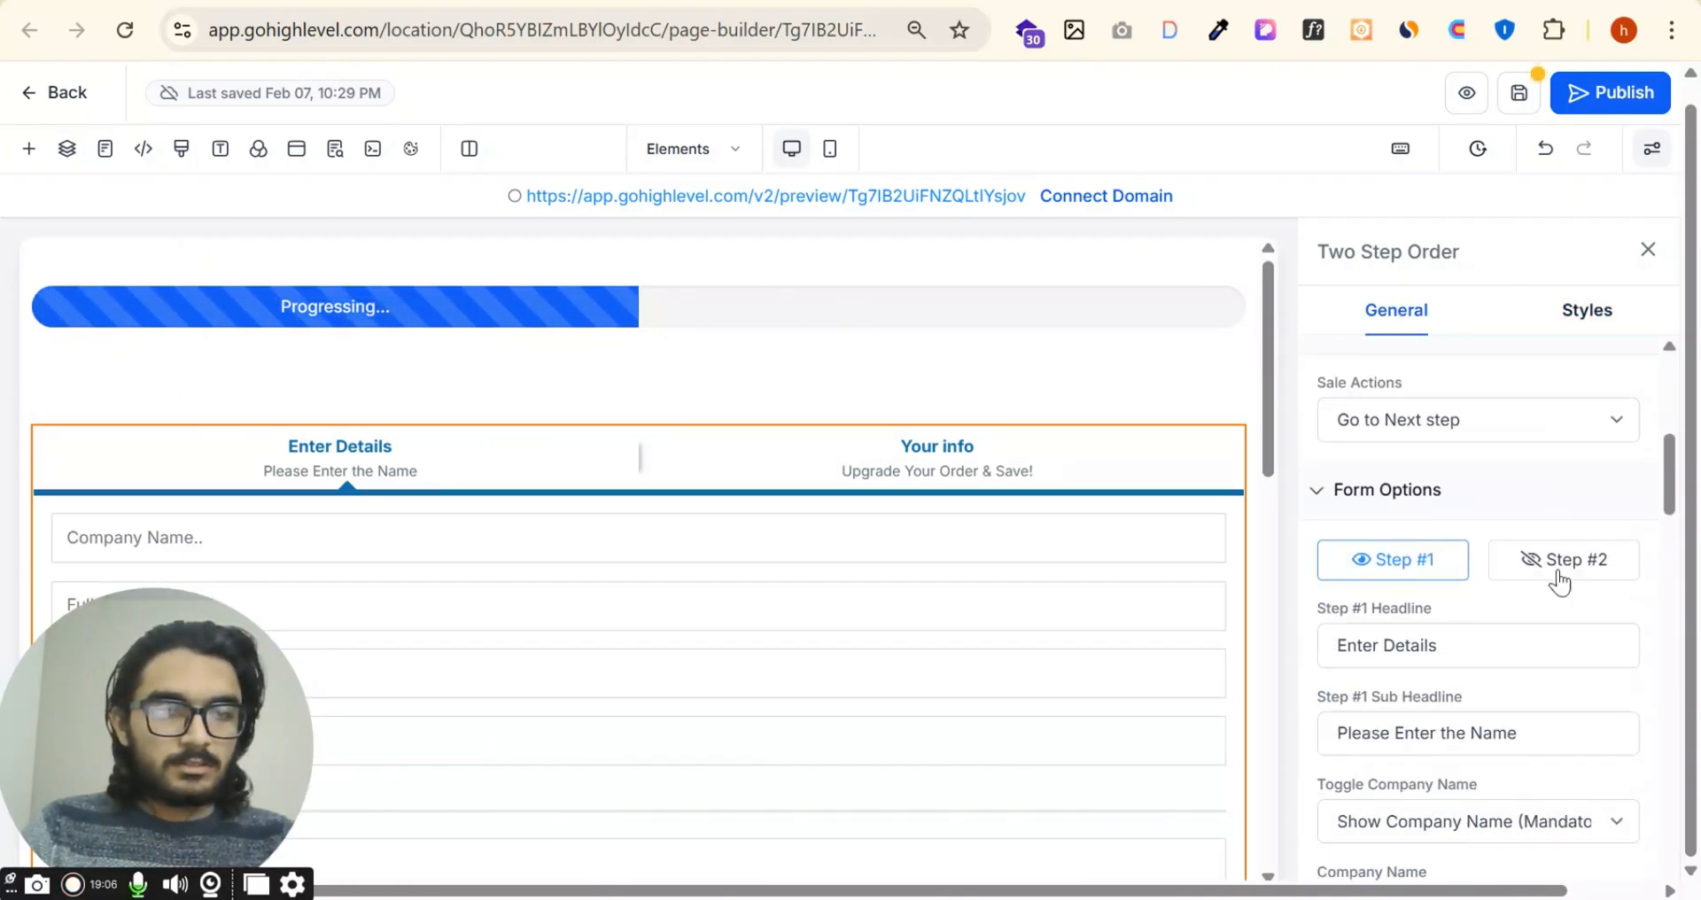
click(1557, 567)
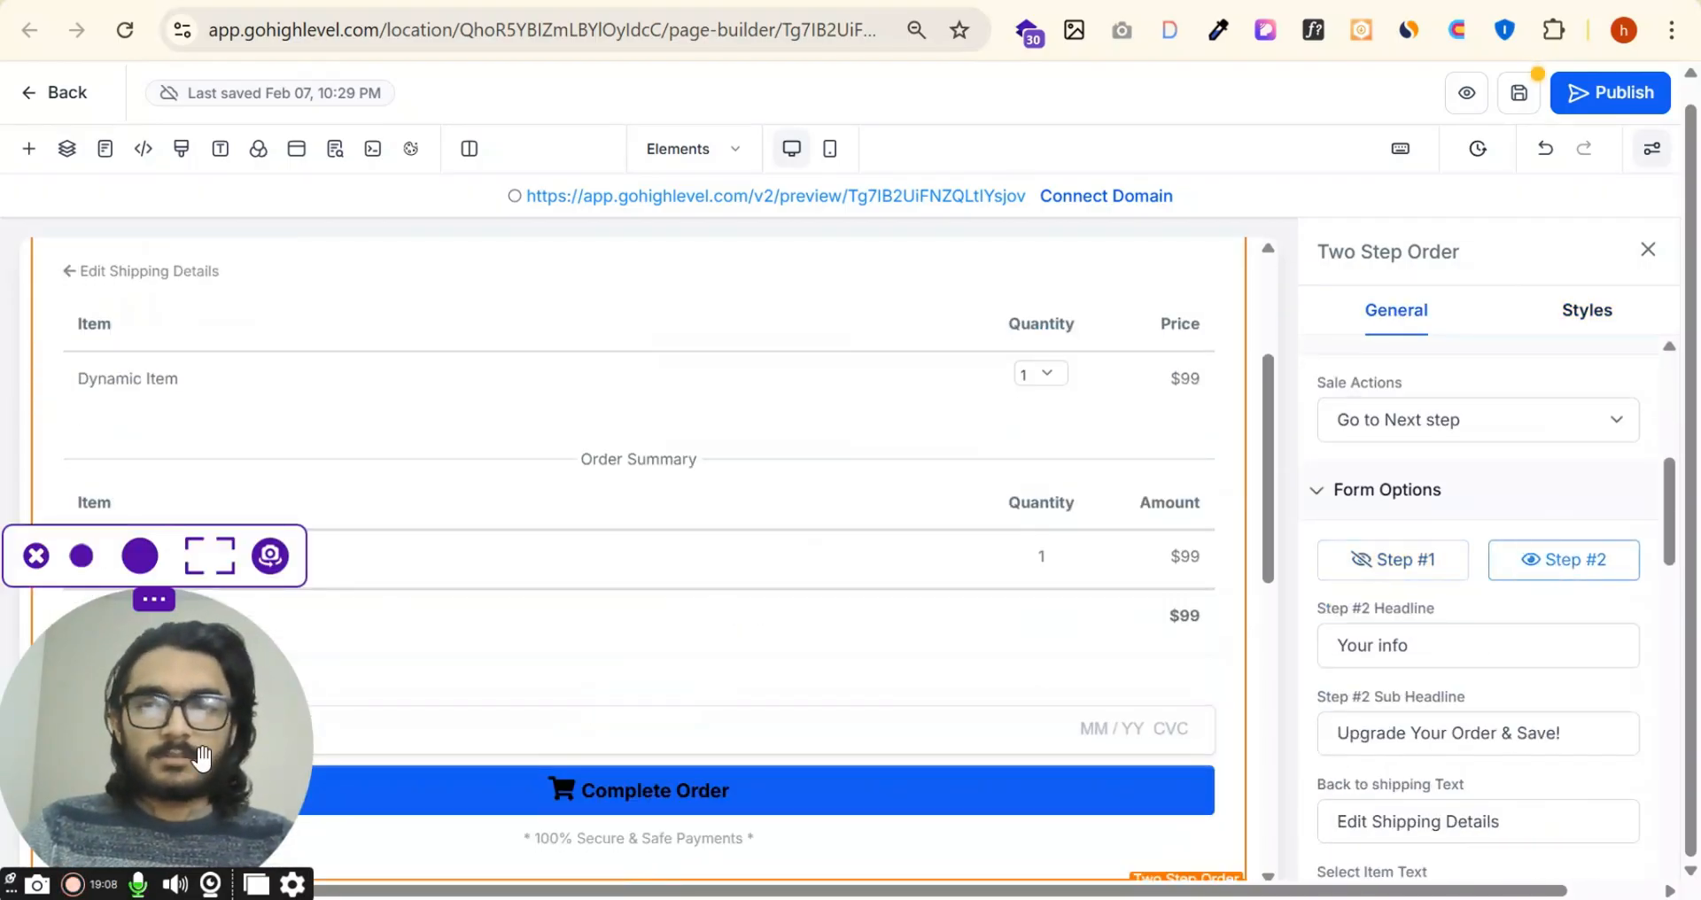
Step: Examine the Step #2 order form and its headline, item, price, button and footer text settings
drag(182, 760, 1564, 766)
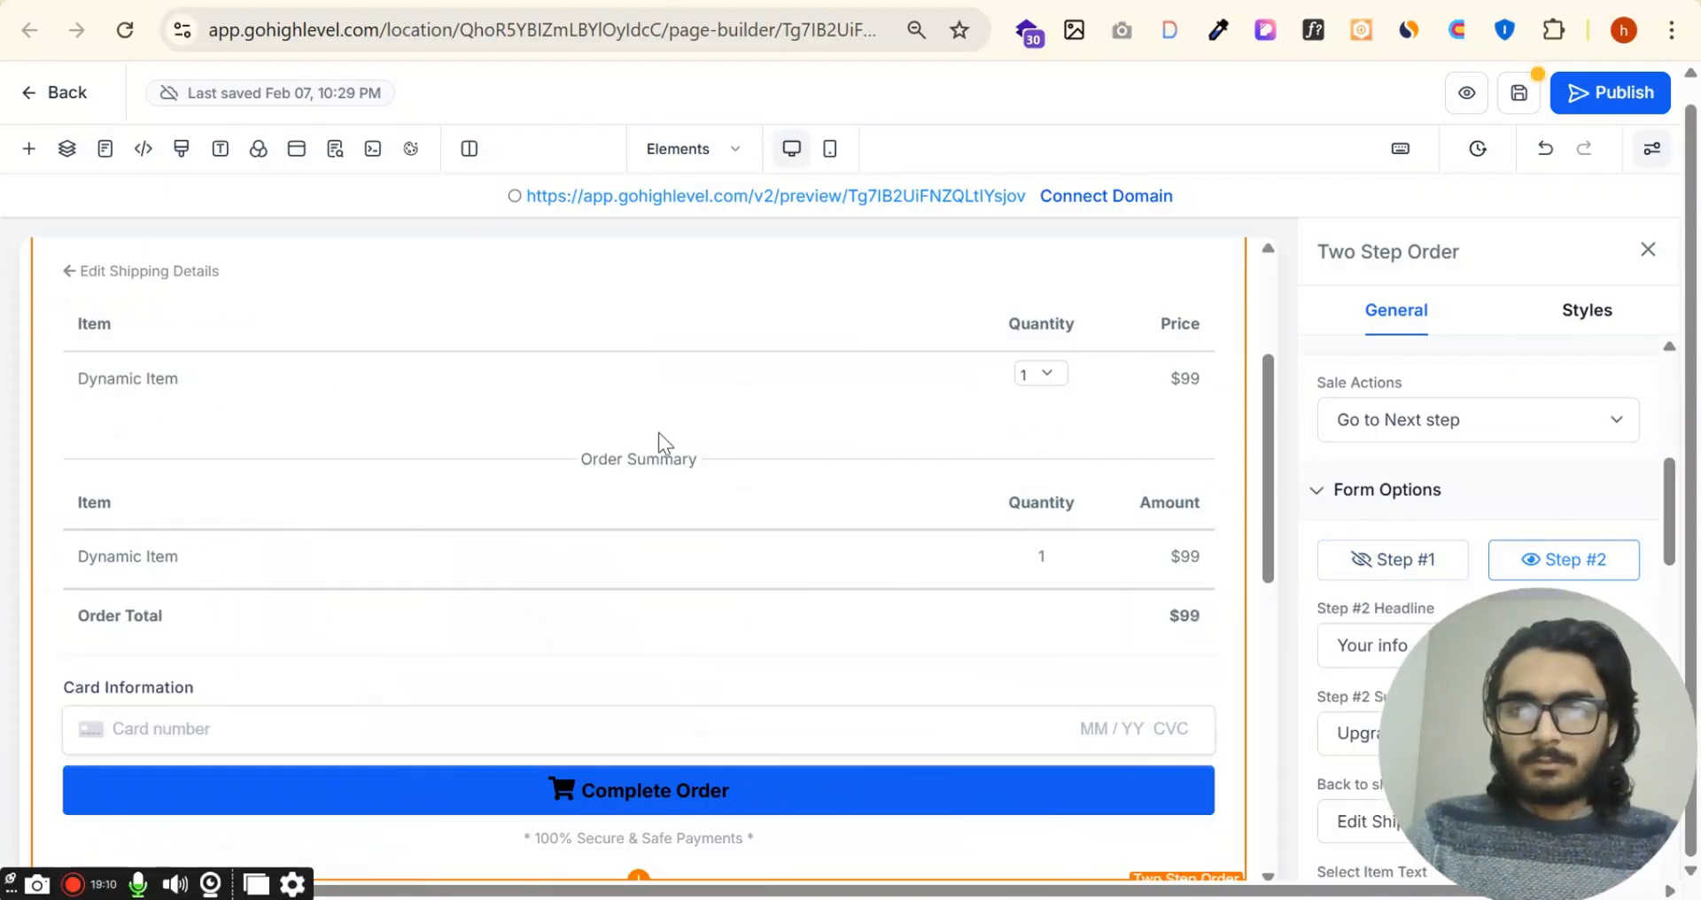
scroll(762, 612, down, 2)
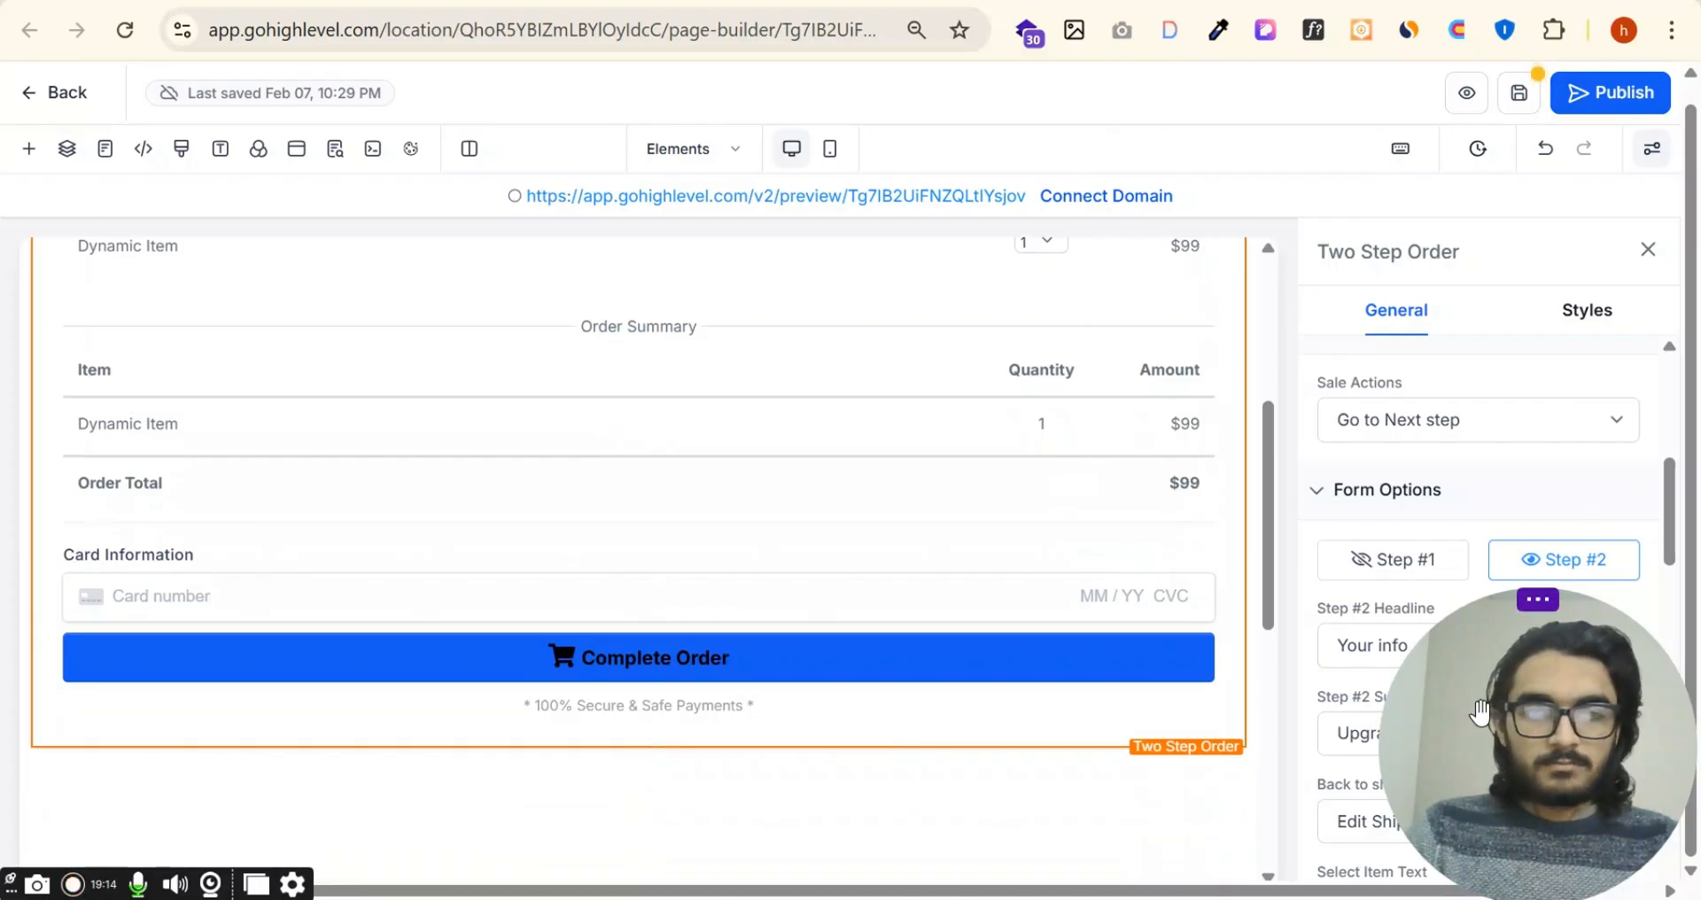
drag(1538, 621, 980, 759)
scroll(1500, 658, up, 1)
scroll(1500, 658, down, 4)
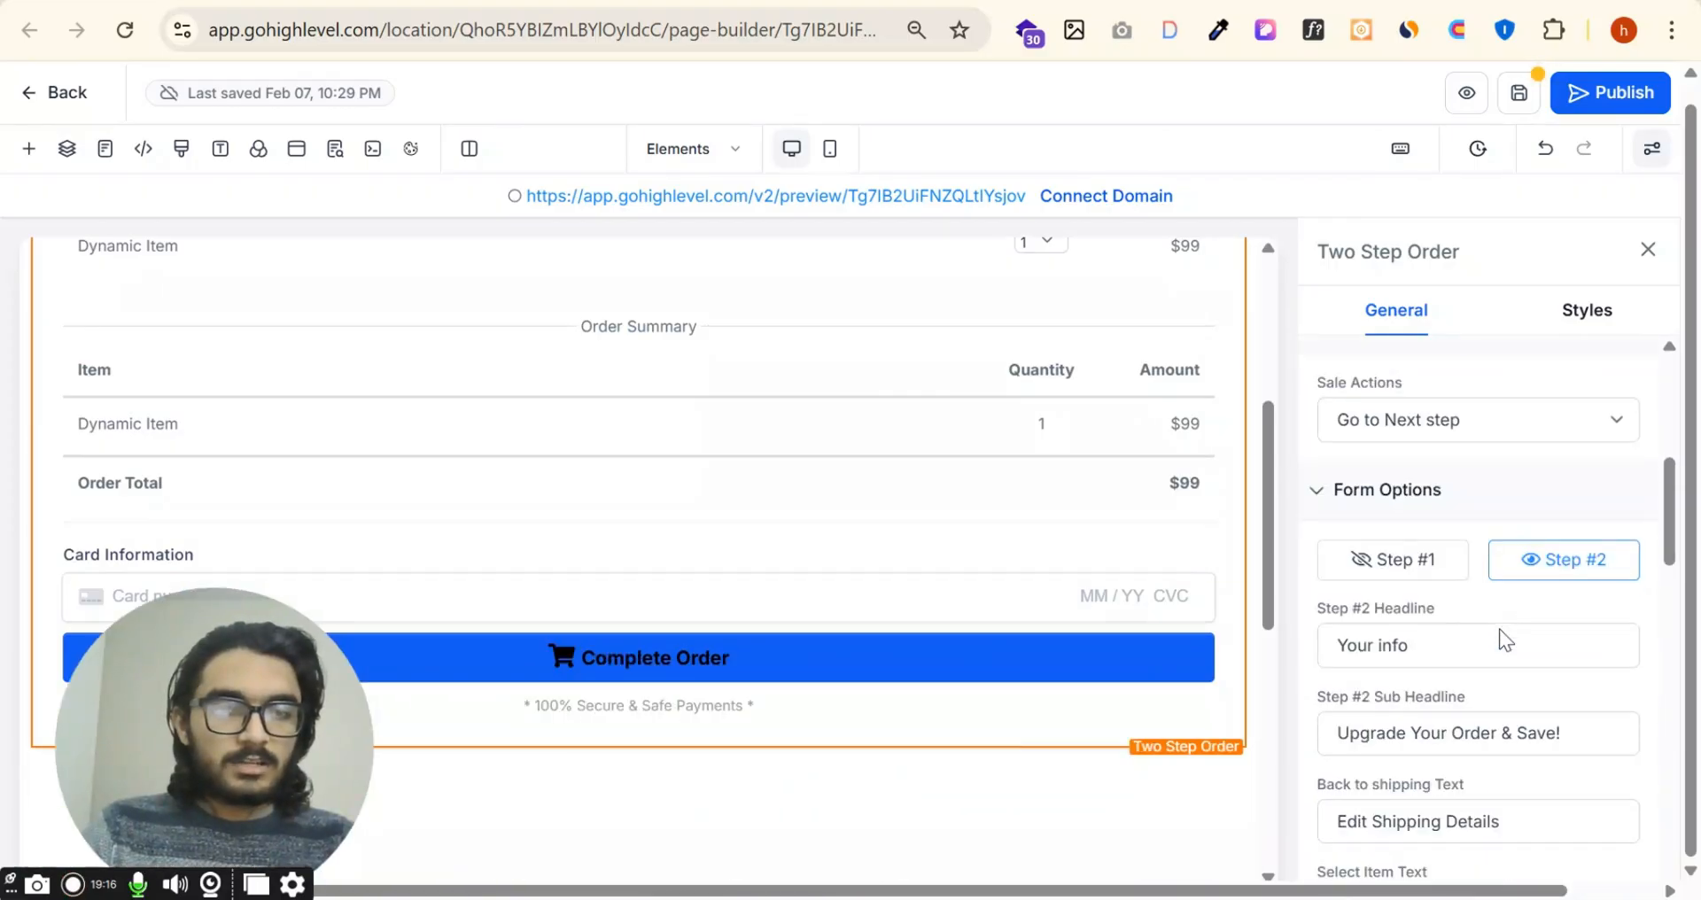
scroll(1534, 467, down, 6)
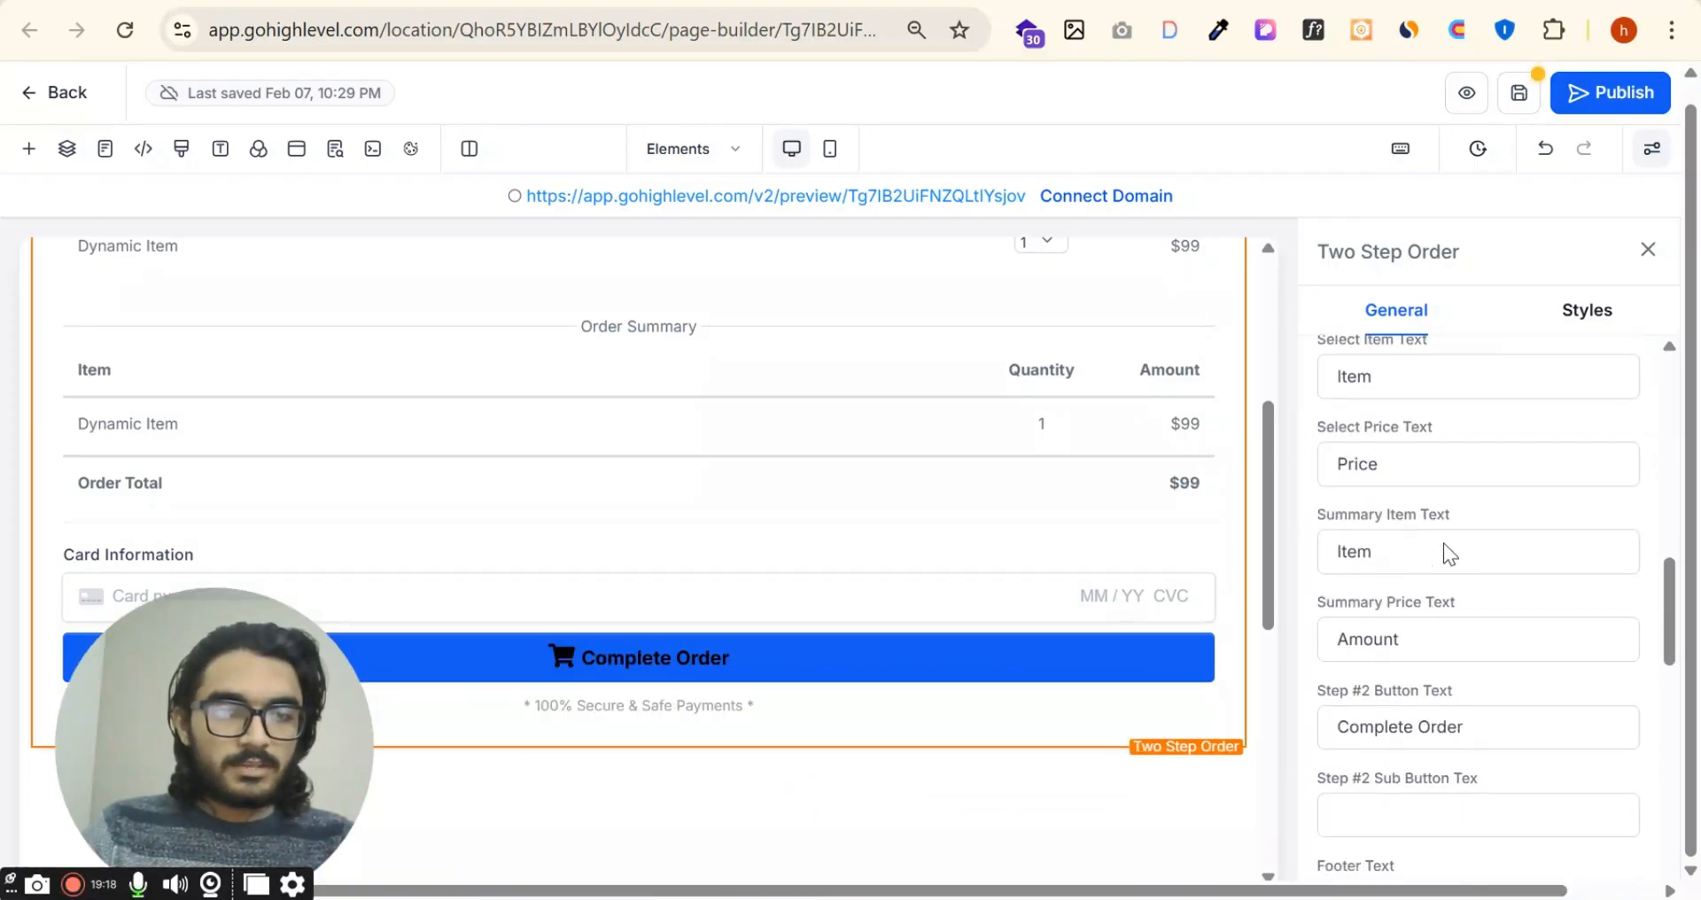
triple_click(1530, 478)
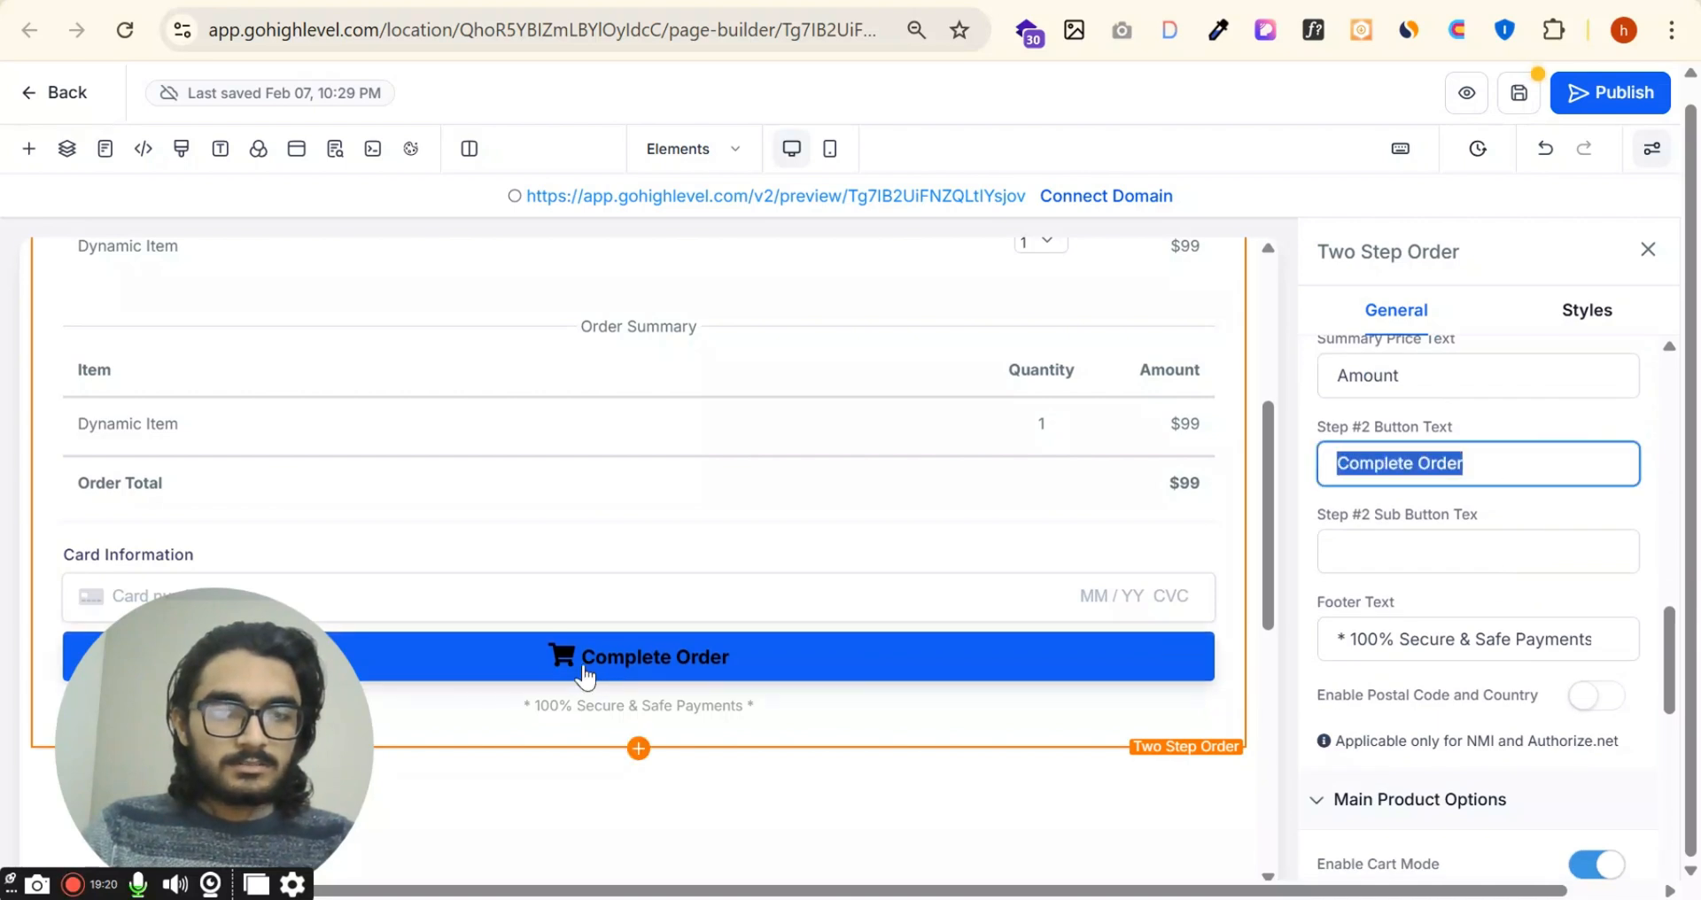
scroll(1606, 577, down, 3)
Step: Try enabling postal code and country and disabling cart mode, and restore both options
click(1604, 443)
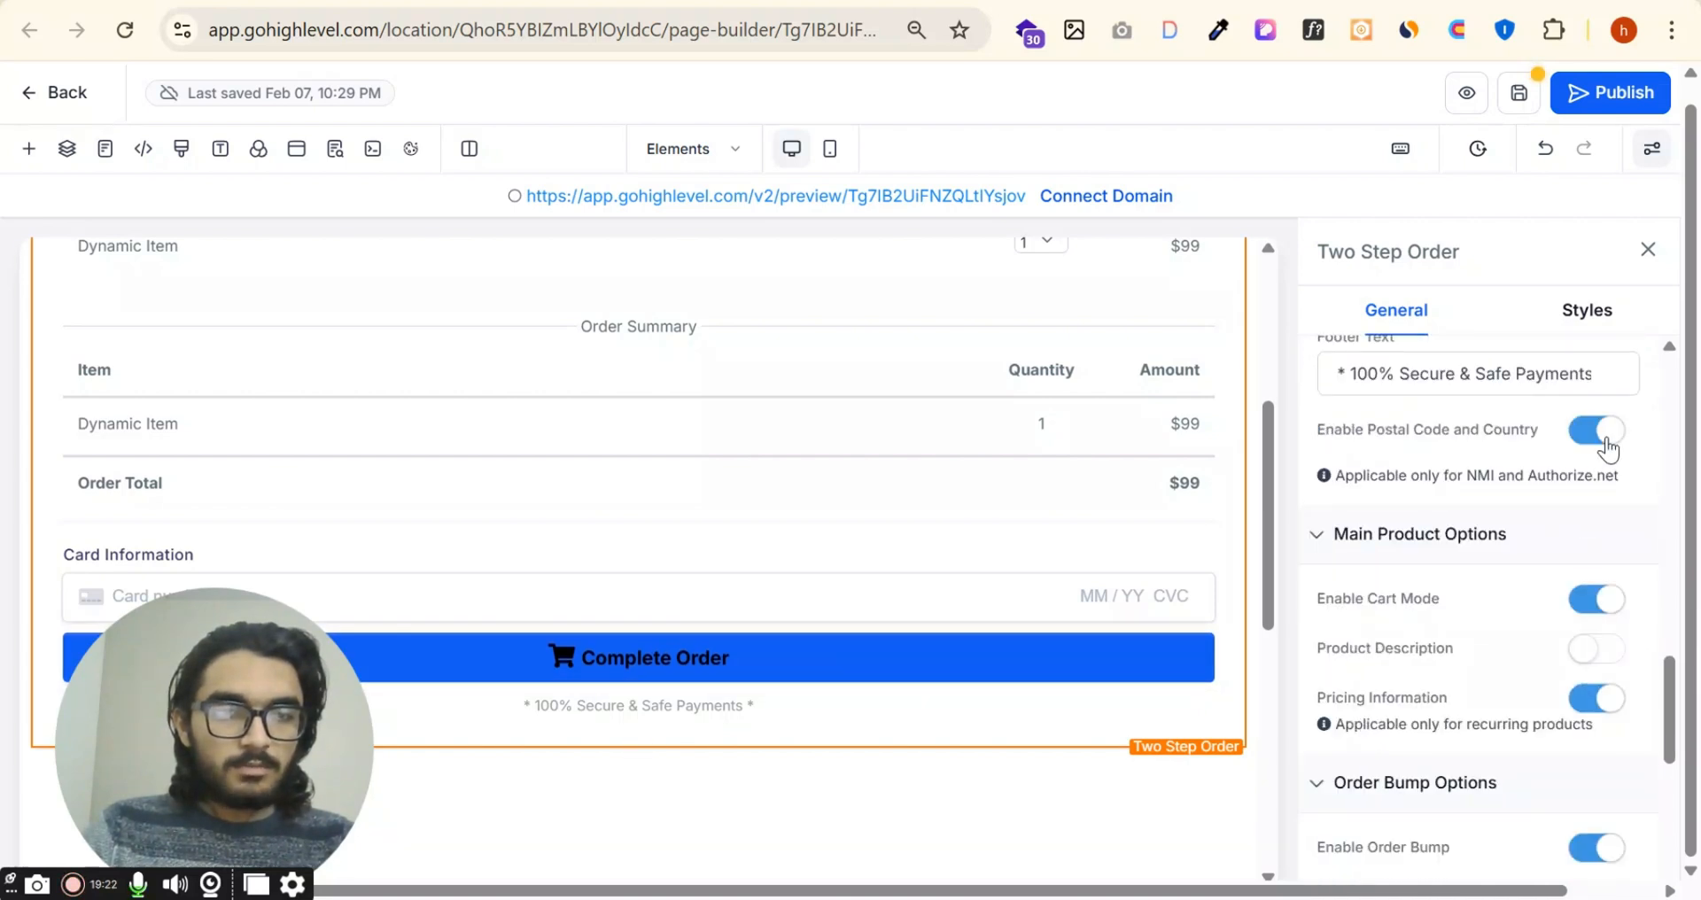
click(1604, 443)
click(1596, 599)
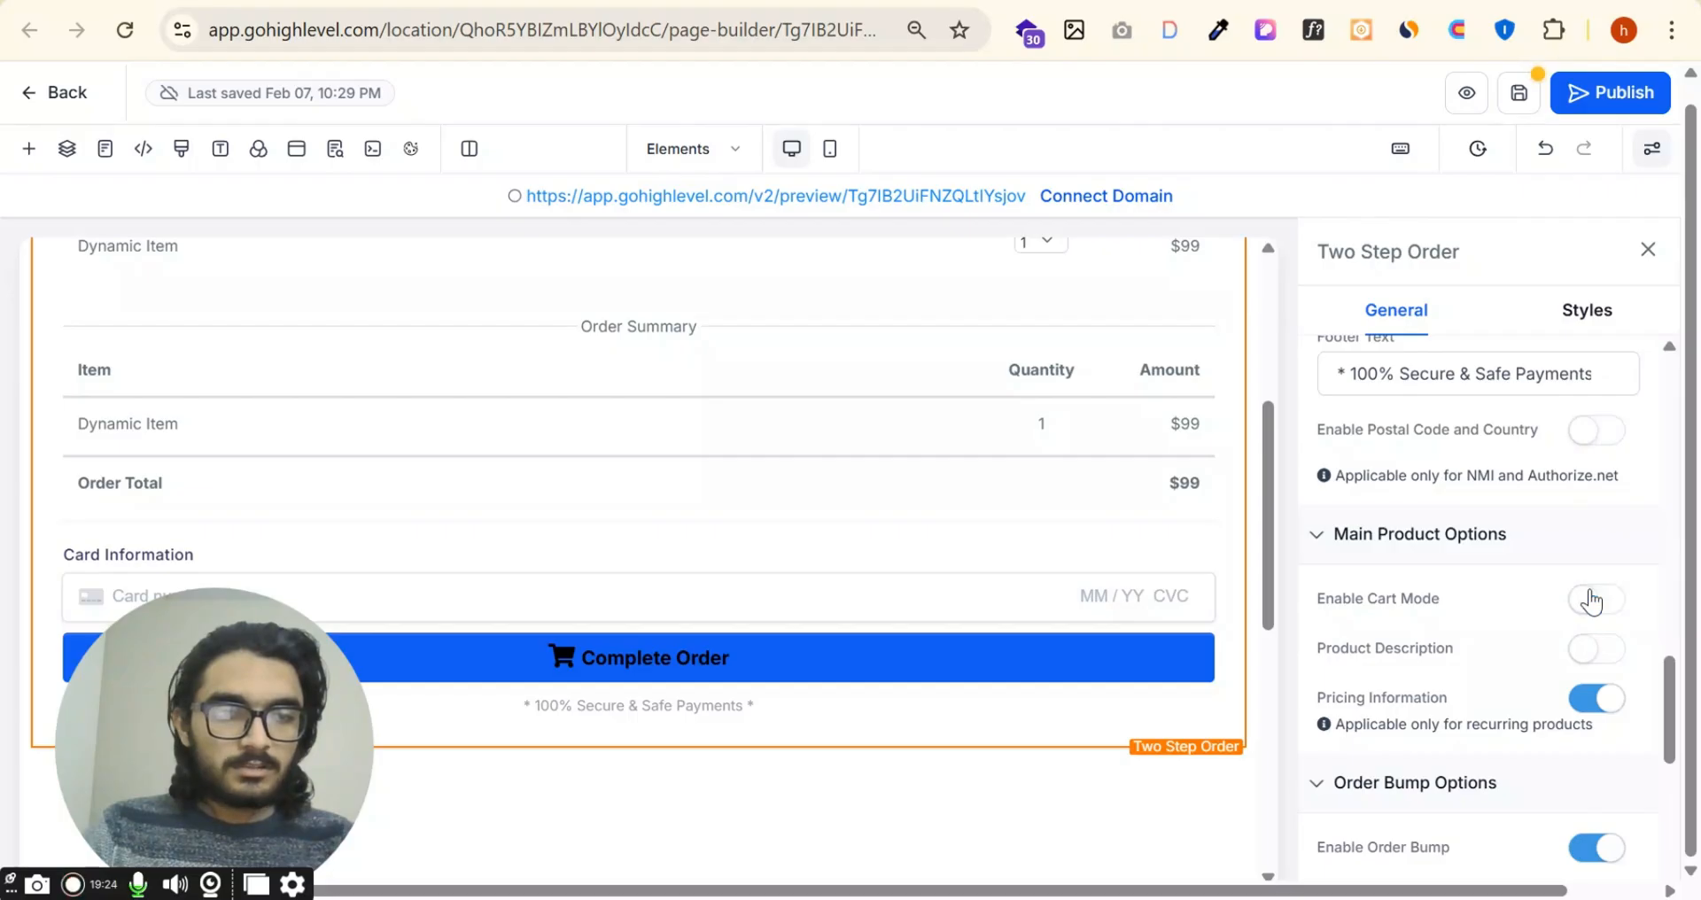
click(1596, 599)
Step: Try enabling coupon codes on the order form, check the coupon field, and disable them again
scroll(1604, 709, down, 3)
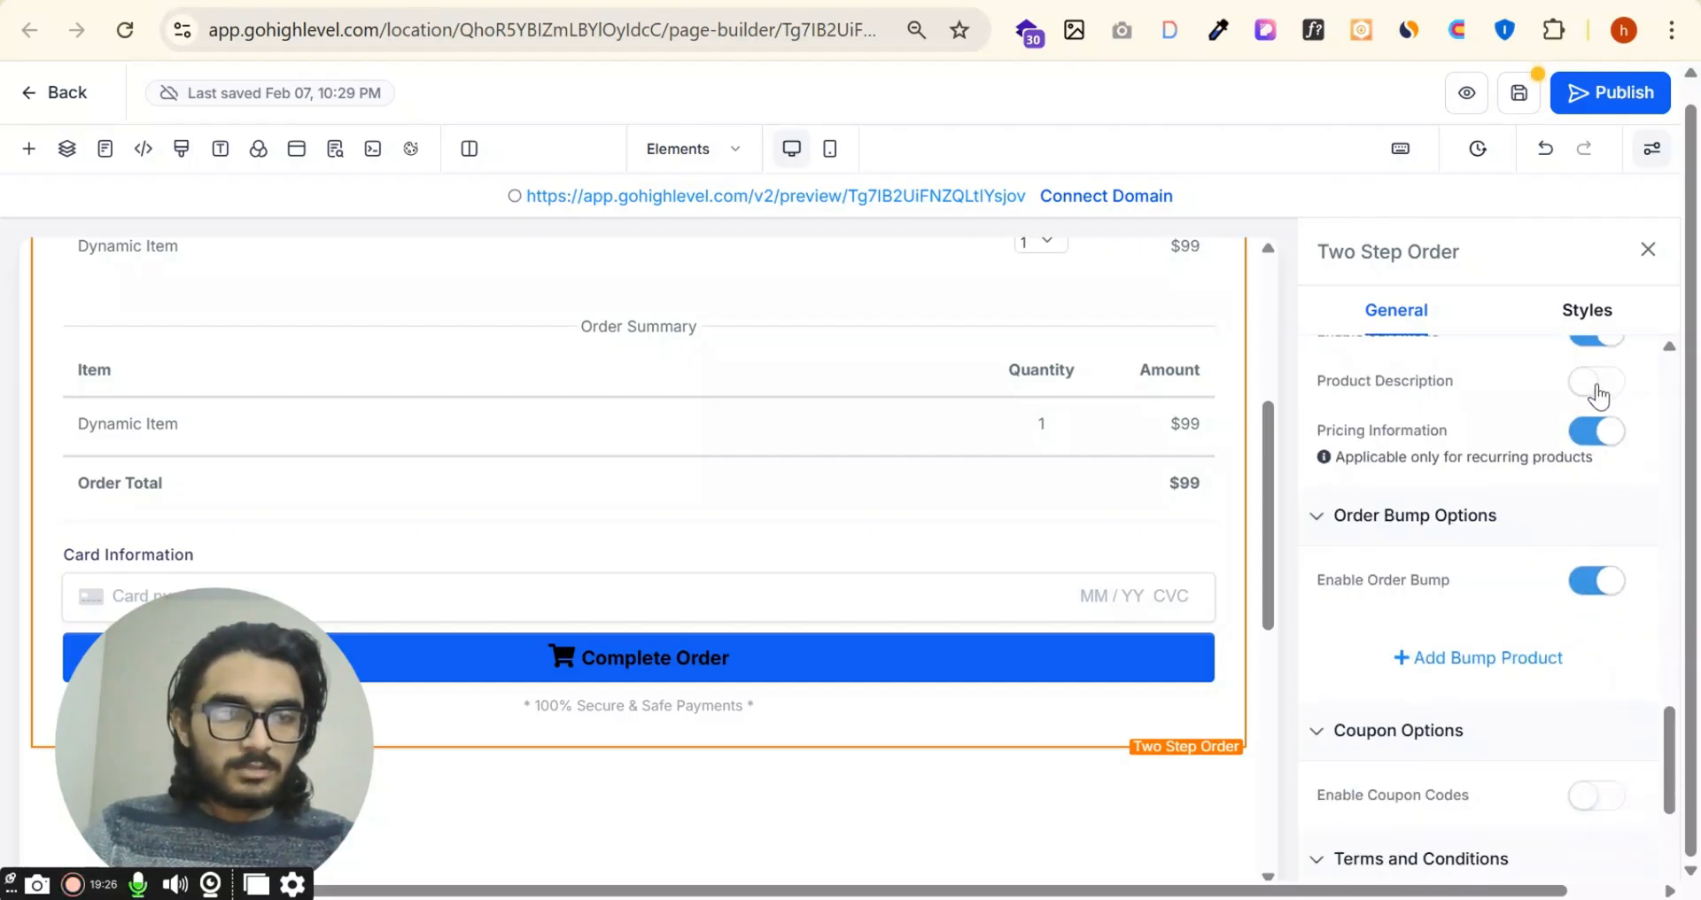
scroll(1588, 562, down, 3)
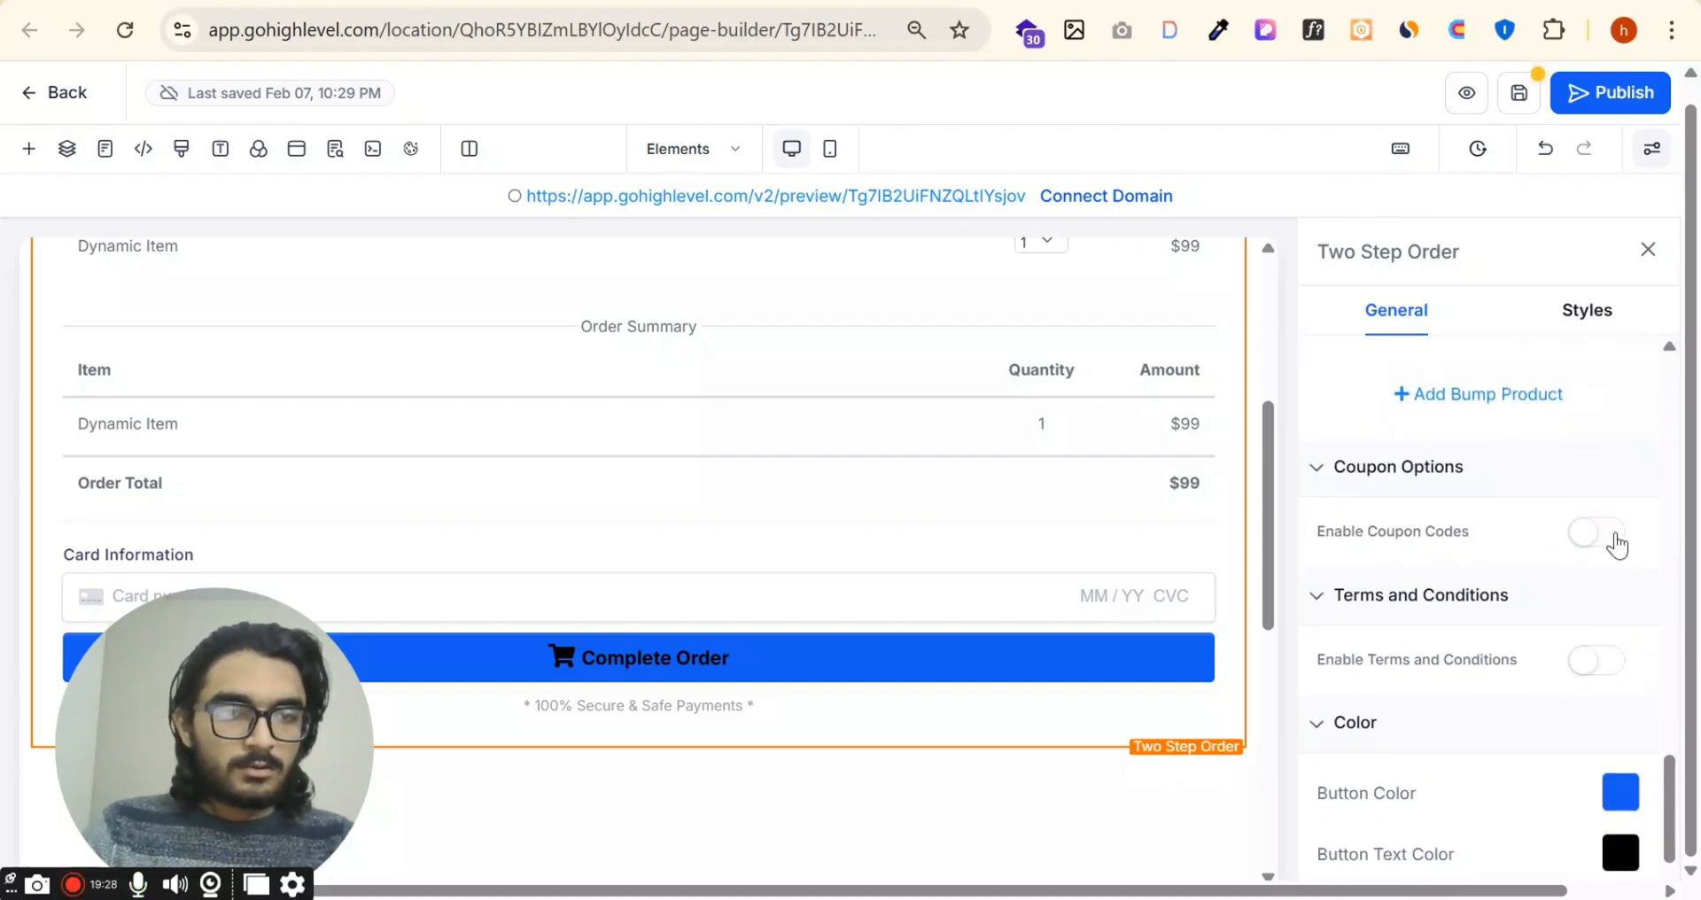
click(1618, 544)
scroll(824, 513, up, 2)
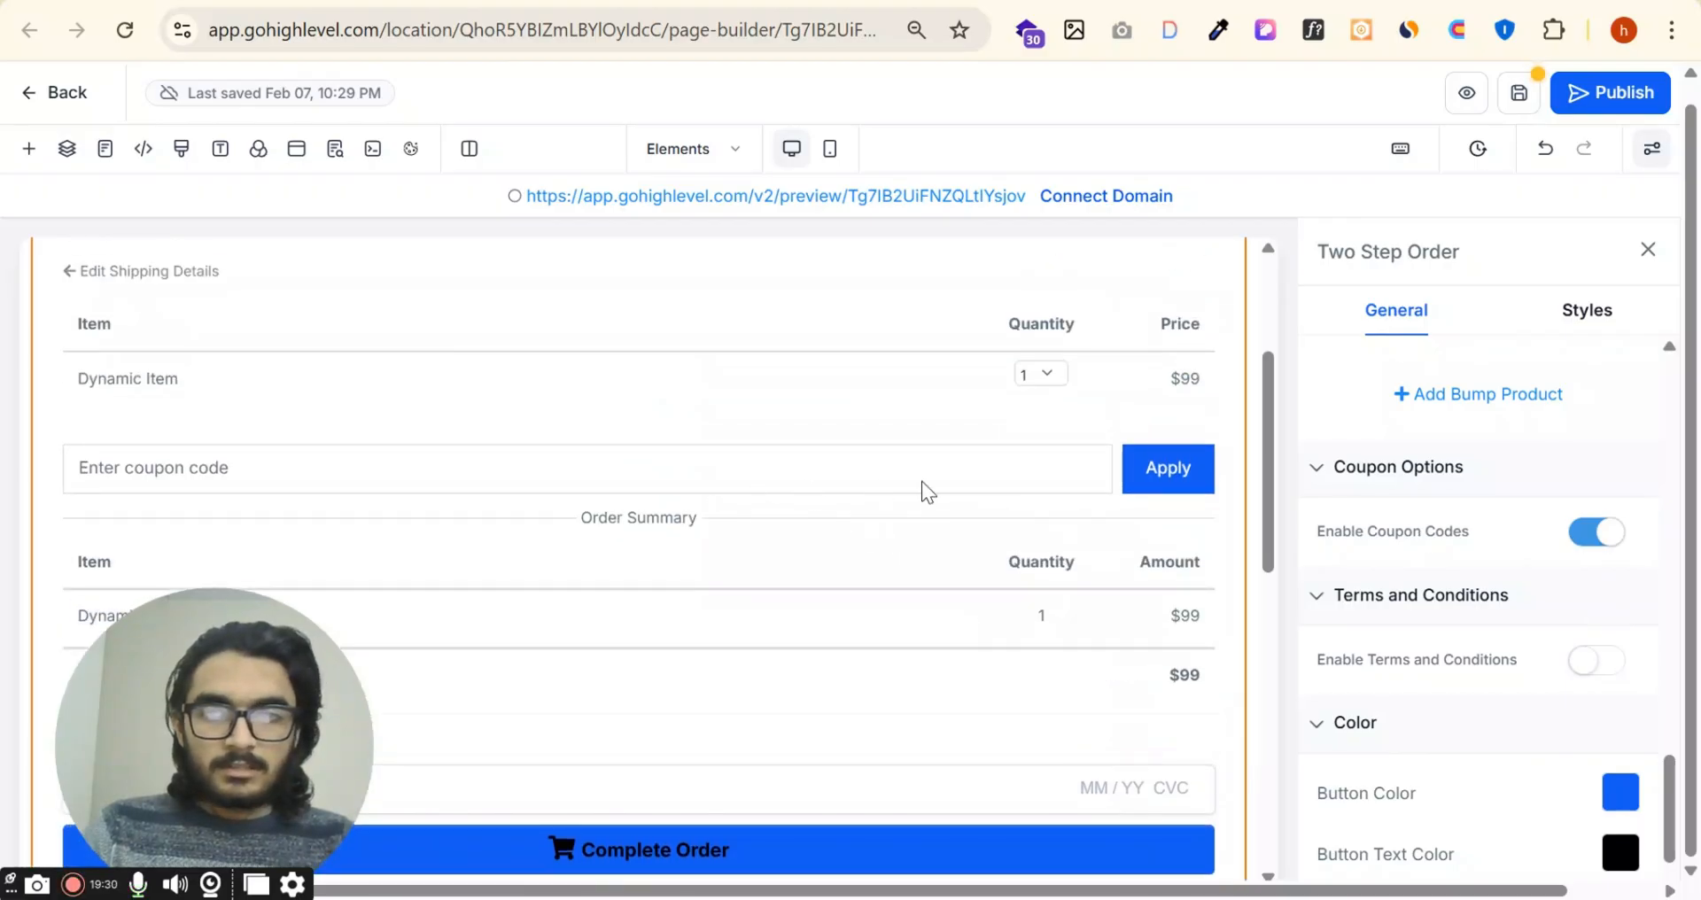
click(1611, 534)
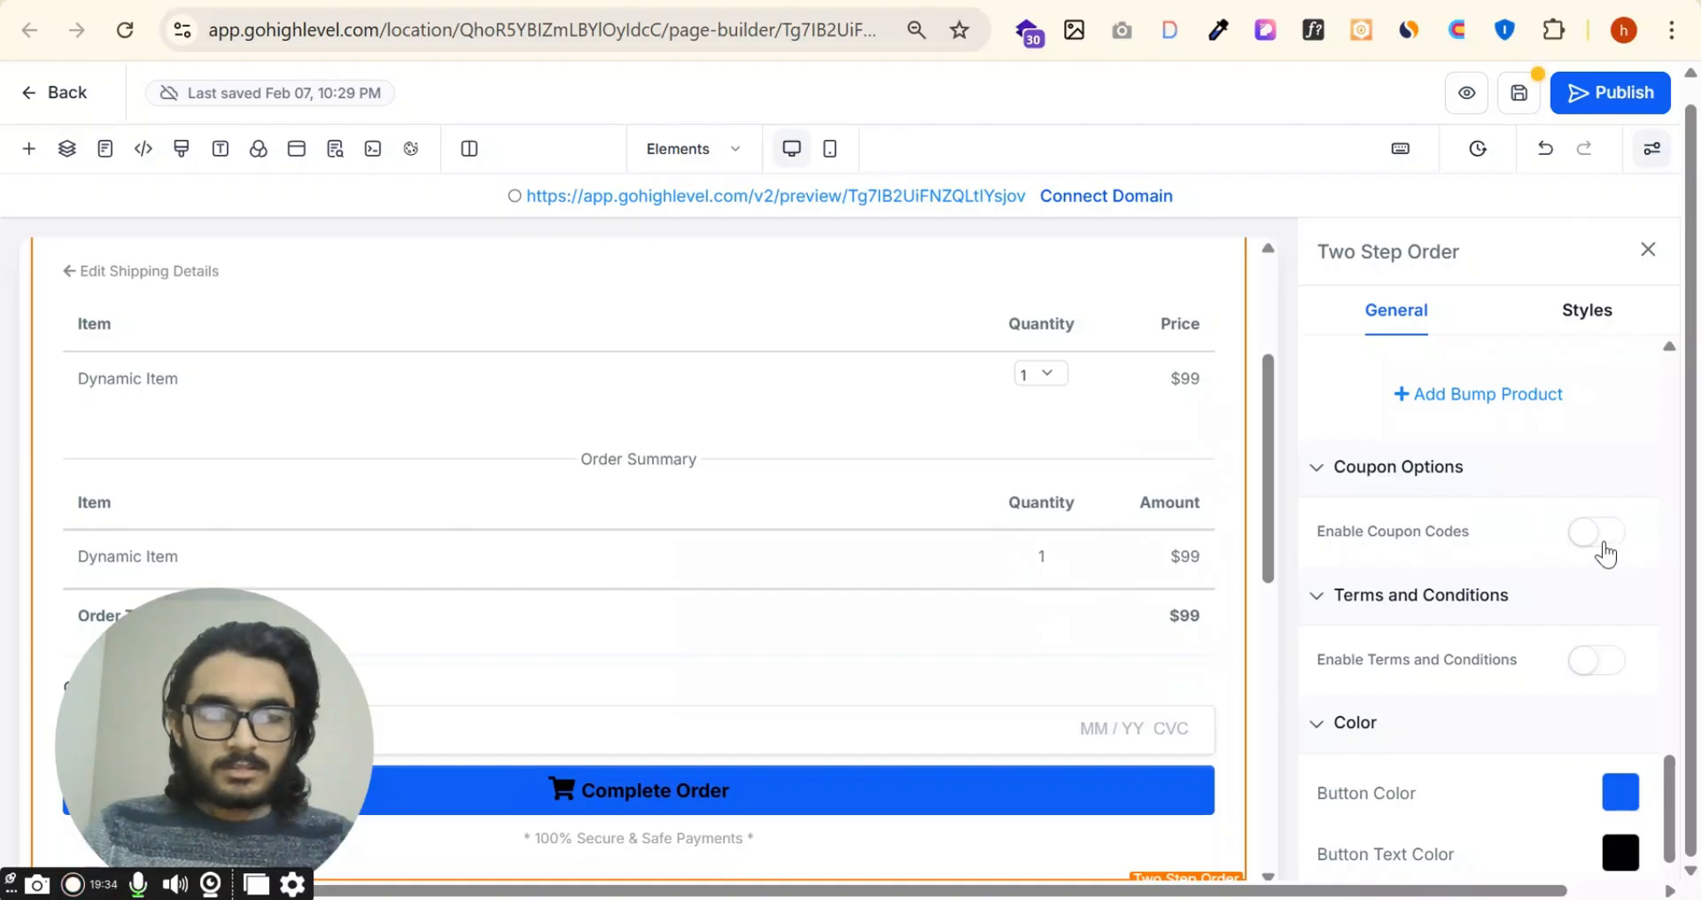
Step: Enable the terms and conditions on Step #2 of the order form
scroll(1602, 545, down, 2)
click(1599, 532)
scroll(621, 554, down, 4)
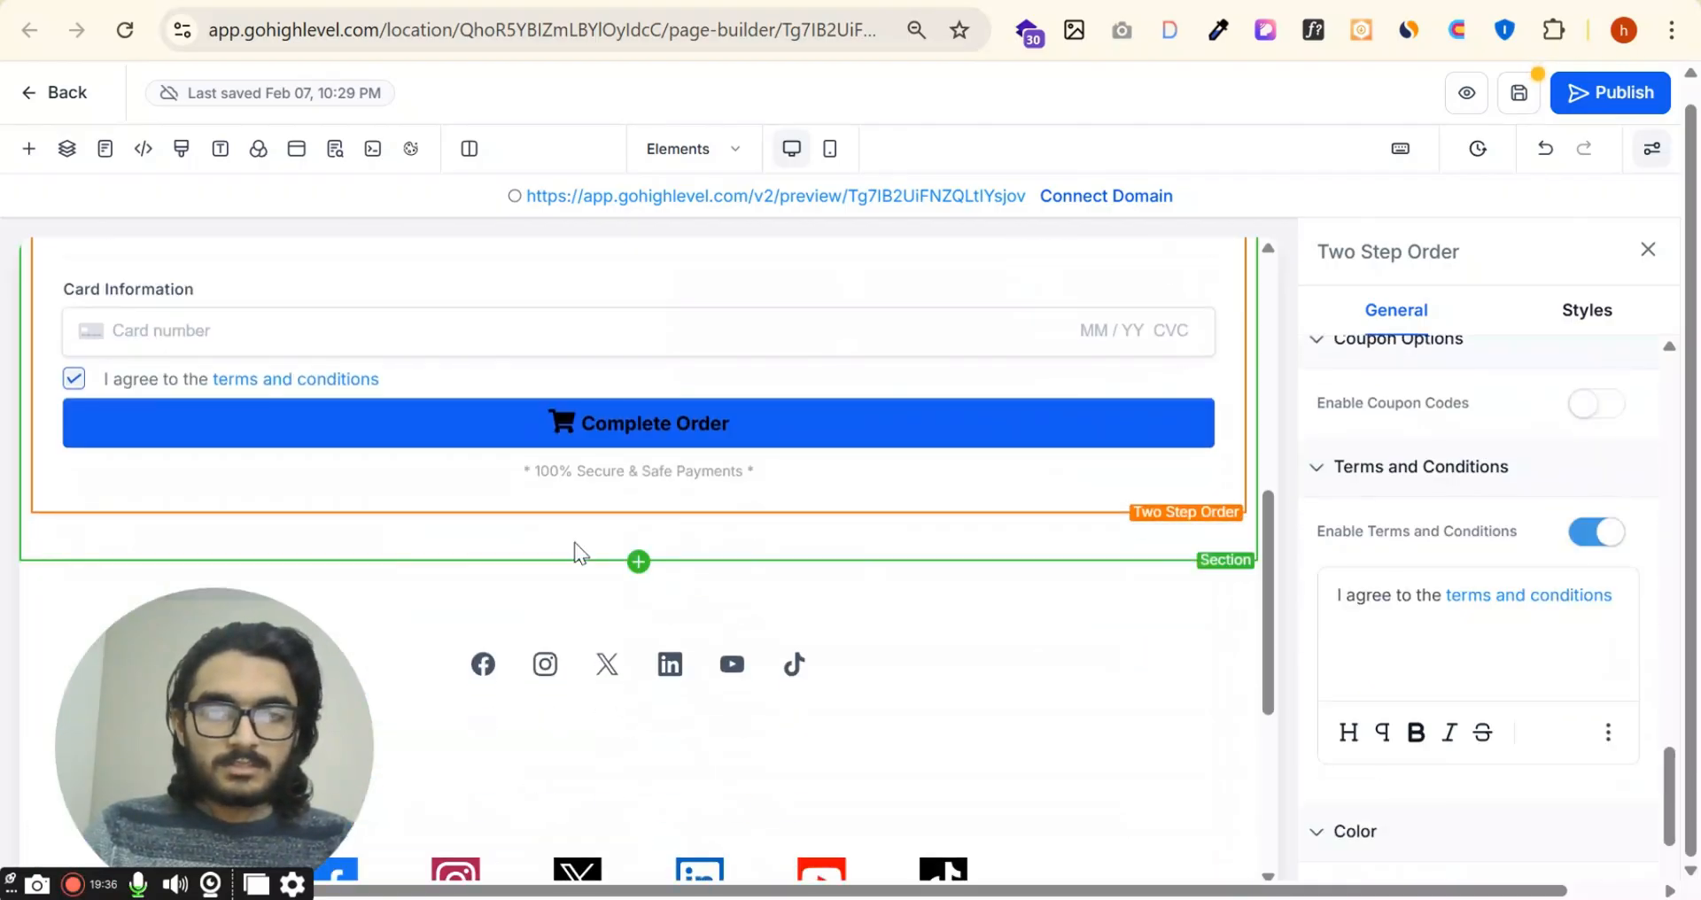
Step: Set the order form's button color to Red and its button text color to white
scroll(1626, 665, down, 3)
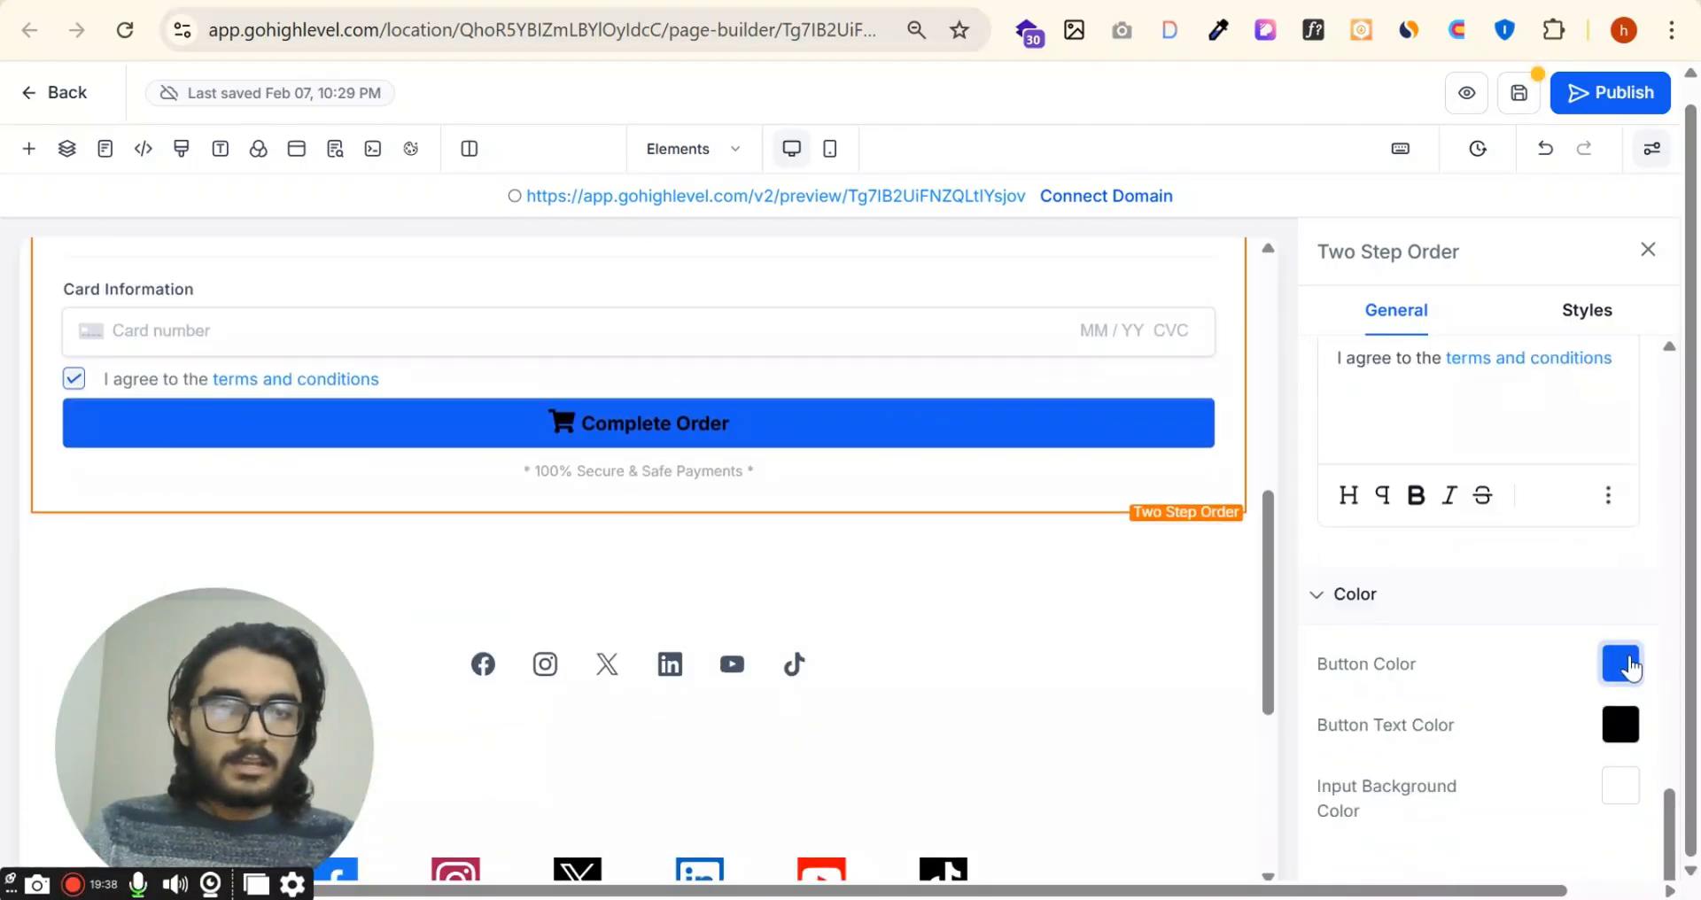
click(1622, 665)
click(1470, 452)
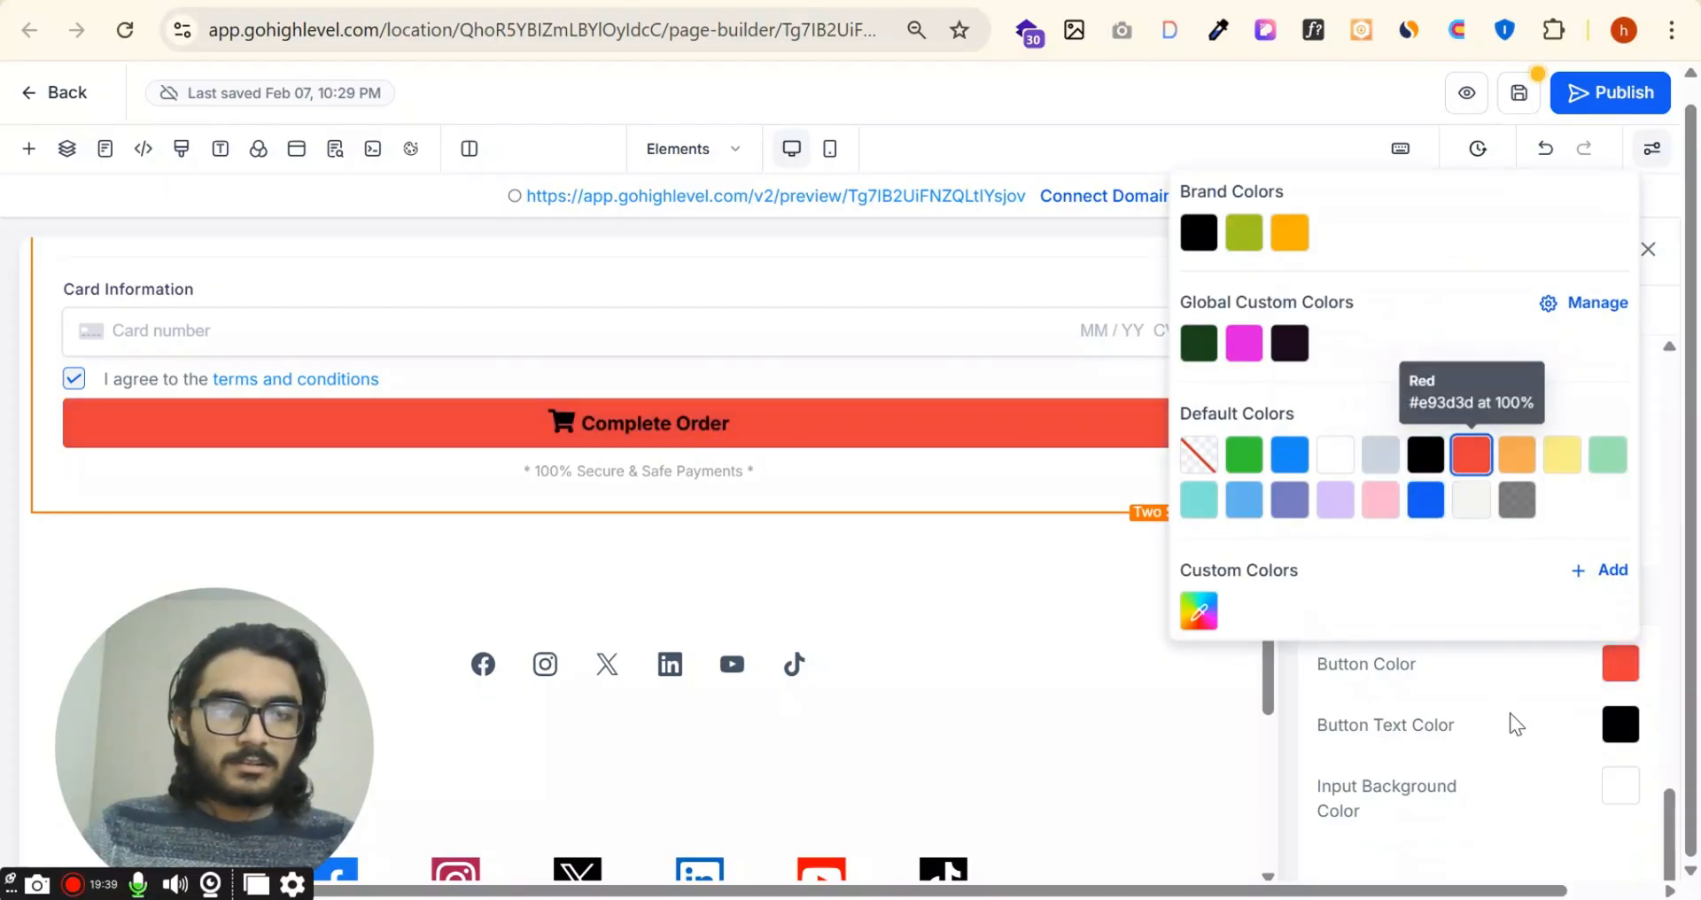
click(1633, 736)
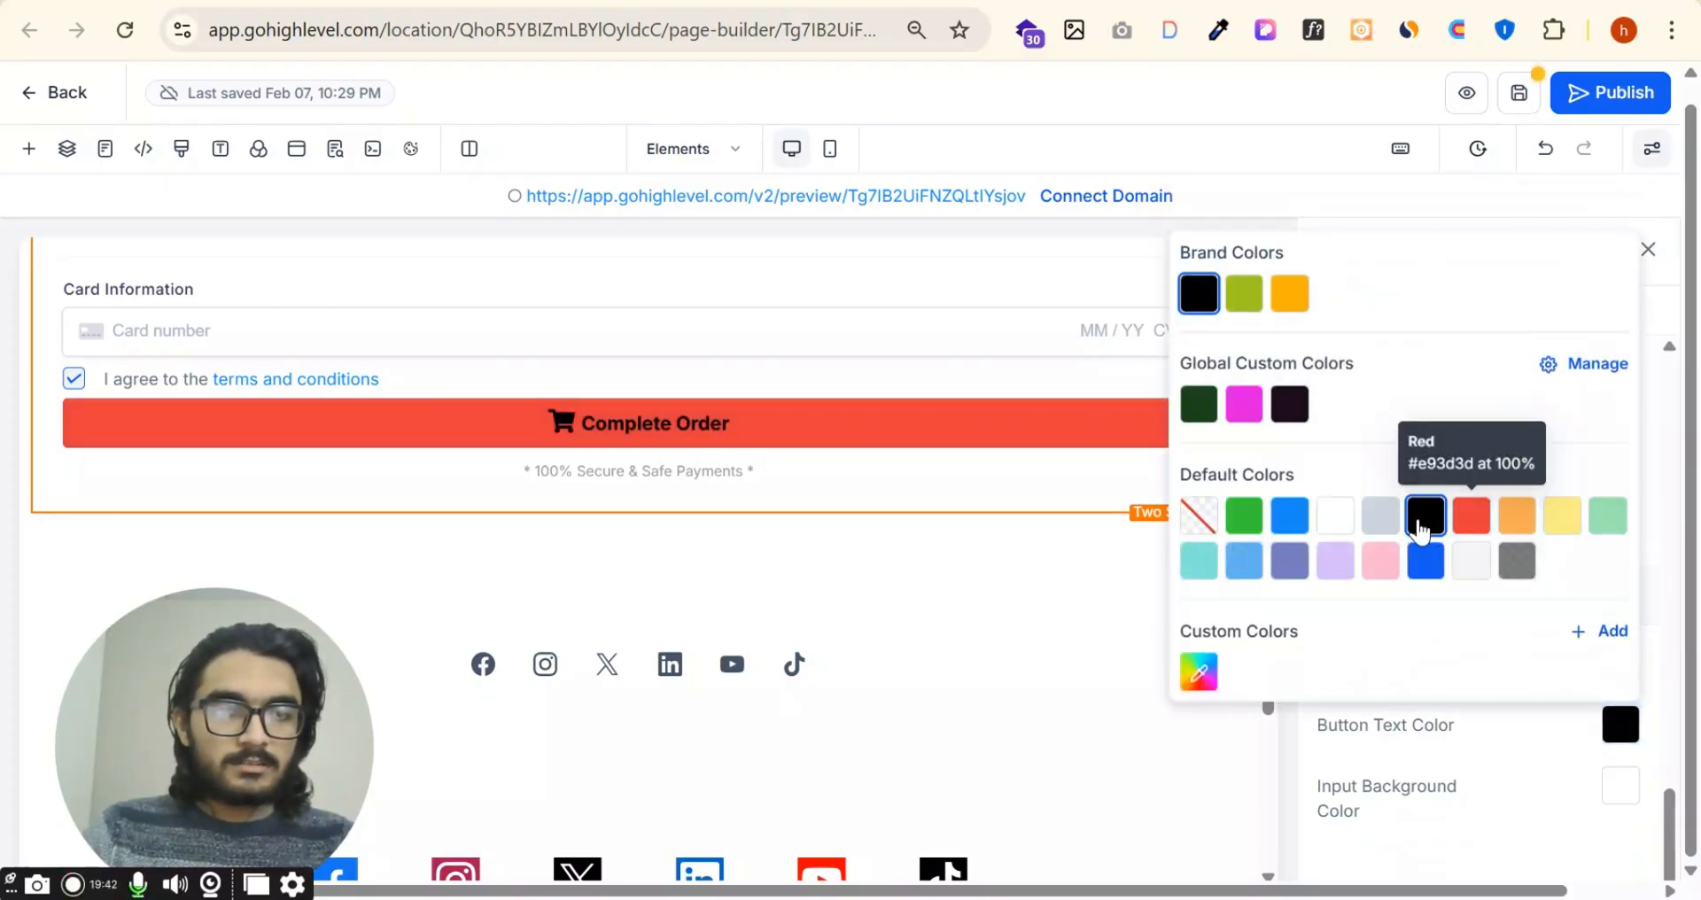
click(1335, 516)
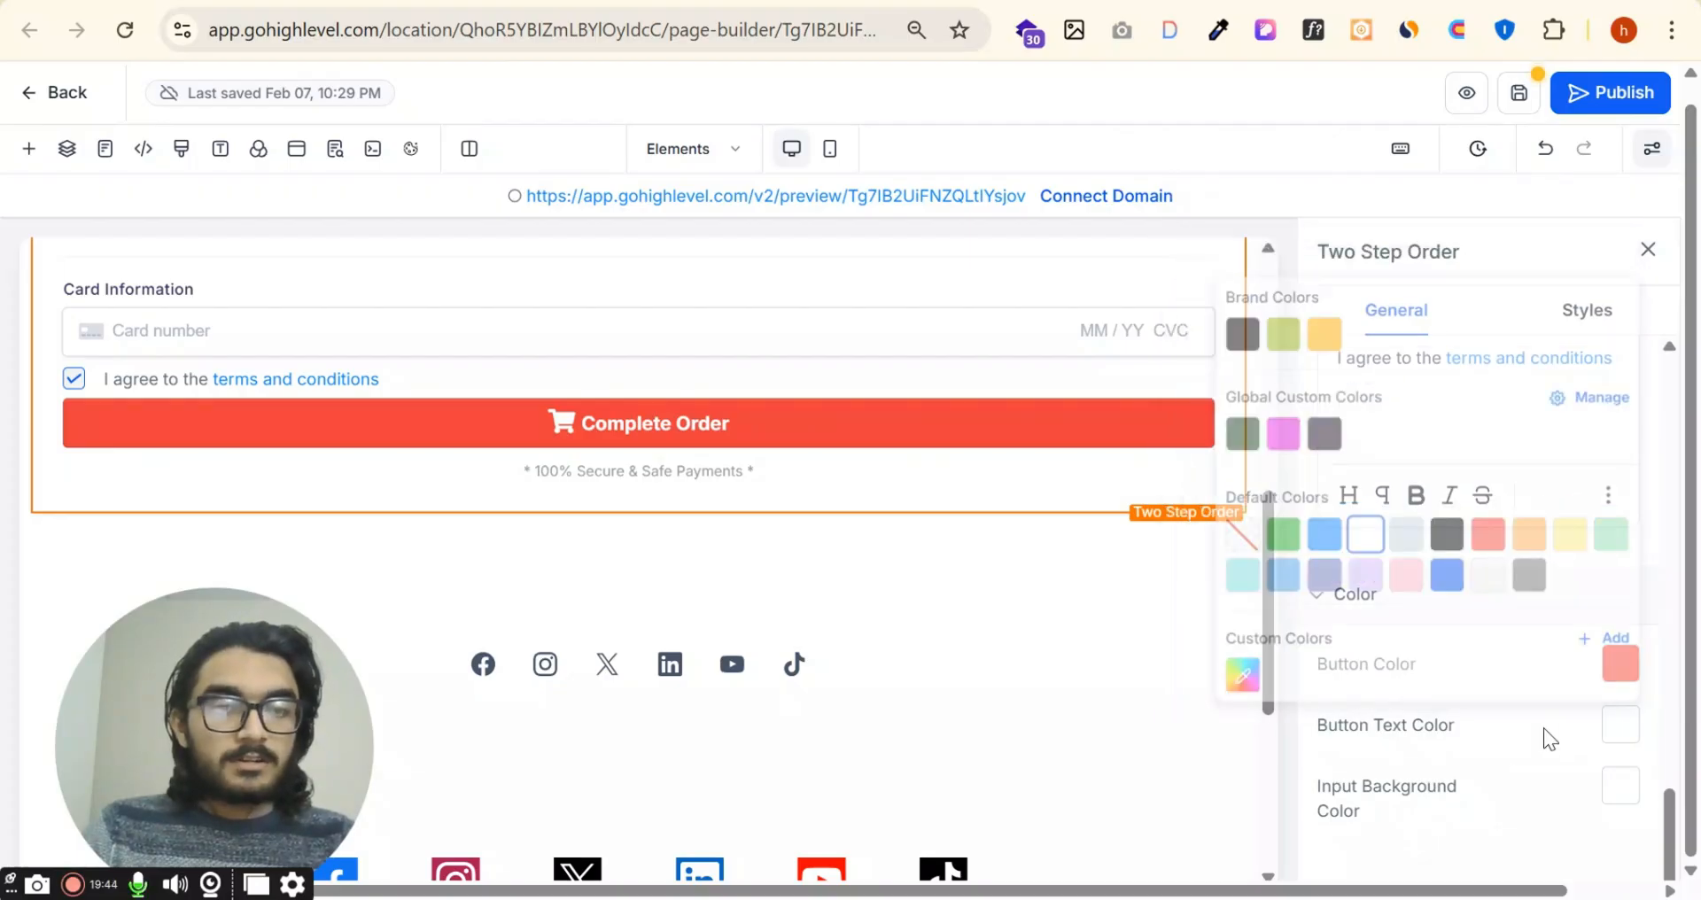
Step: Set the order form's input background color to Yellow
click(1608, 777)
click(1561, 577)
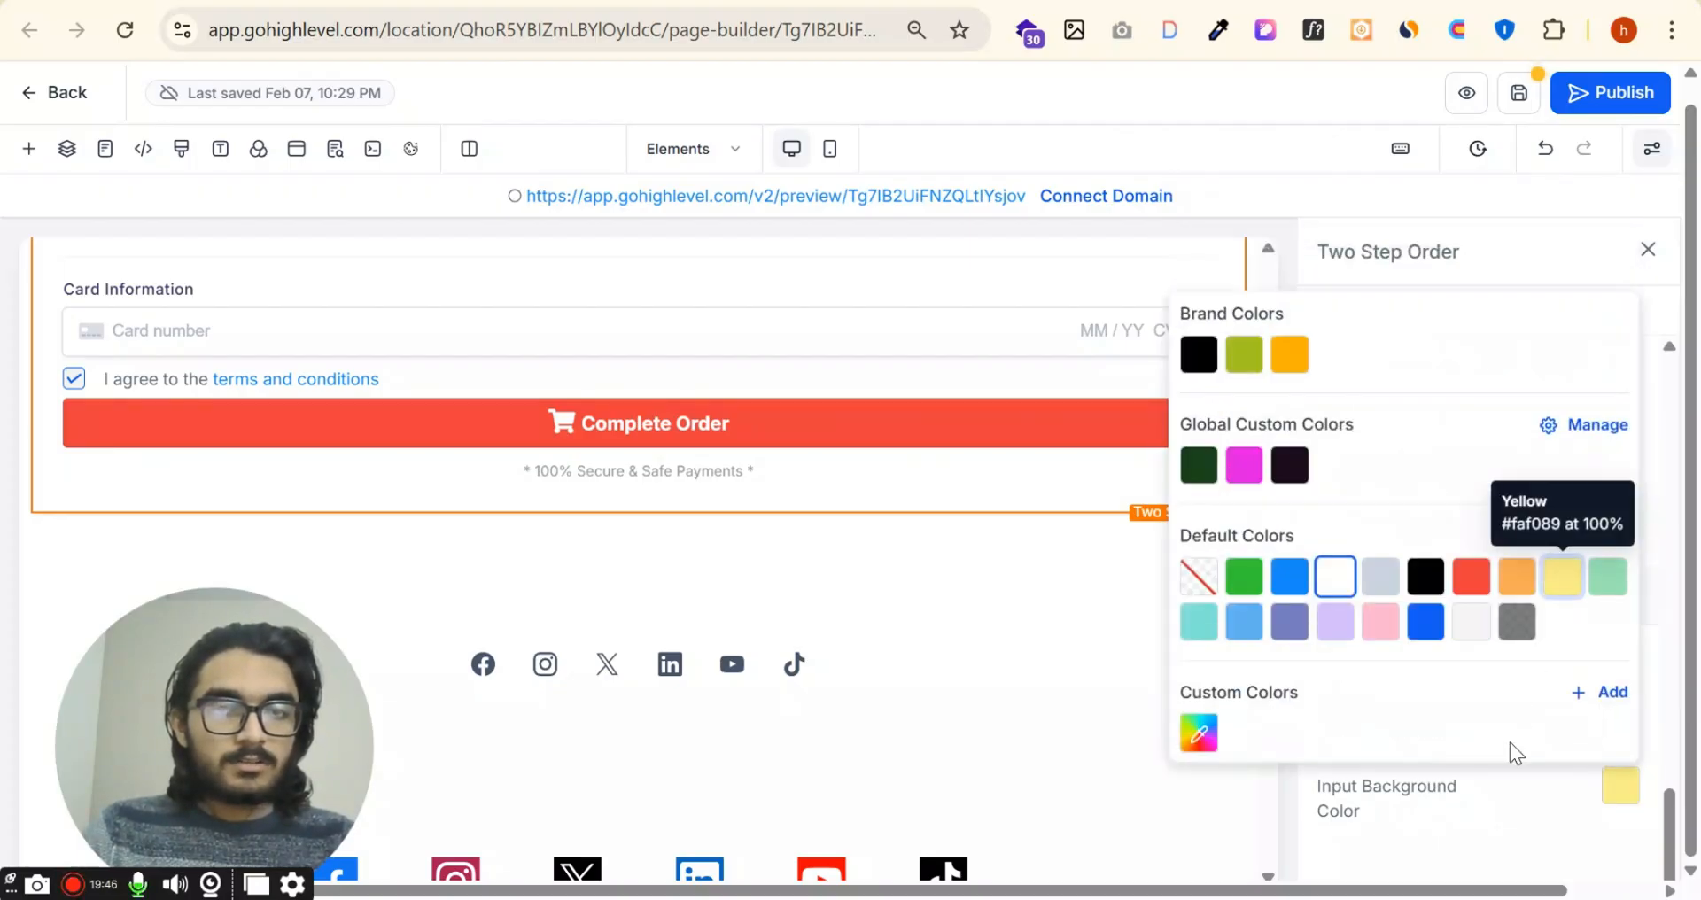
click(1504, 802)
Step: Review the Two Step Order element's style settings, from button size and alignment to visibility and CSS selector, and return to its general settings
scroll(1400, 718, up, 3)
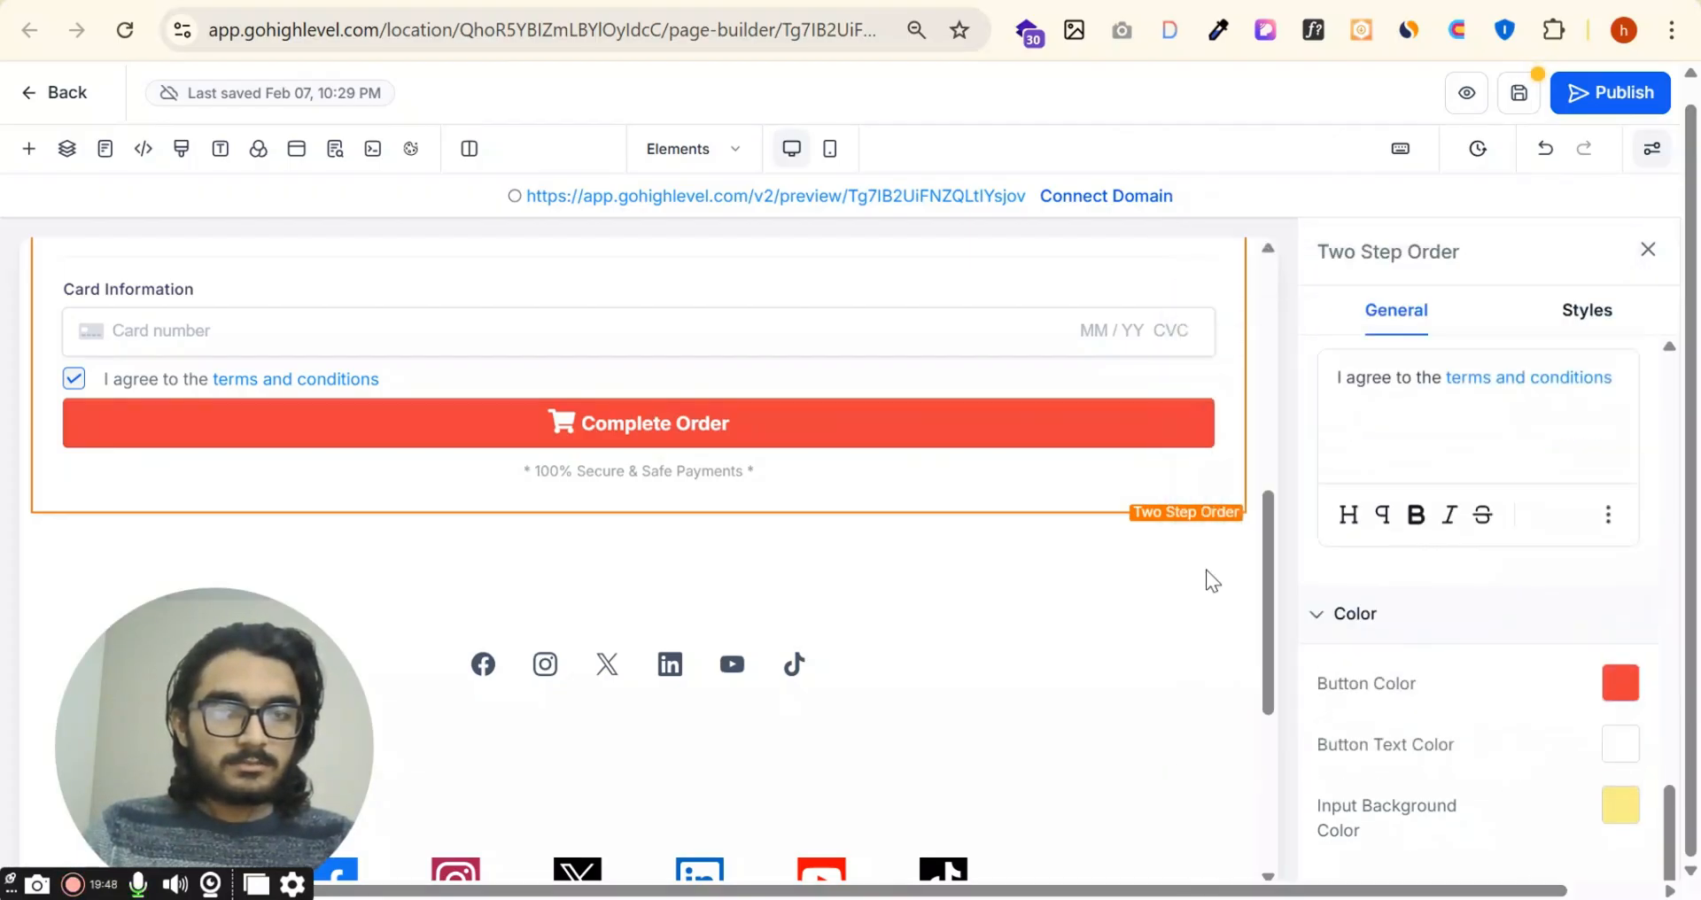
scroll(1151, 550, up, 3)
click(1587, 314)
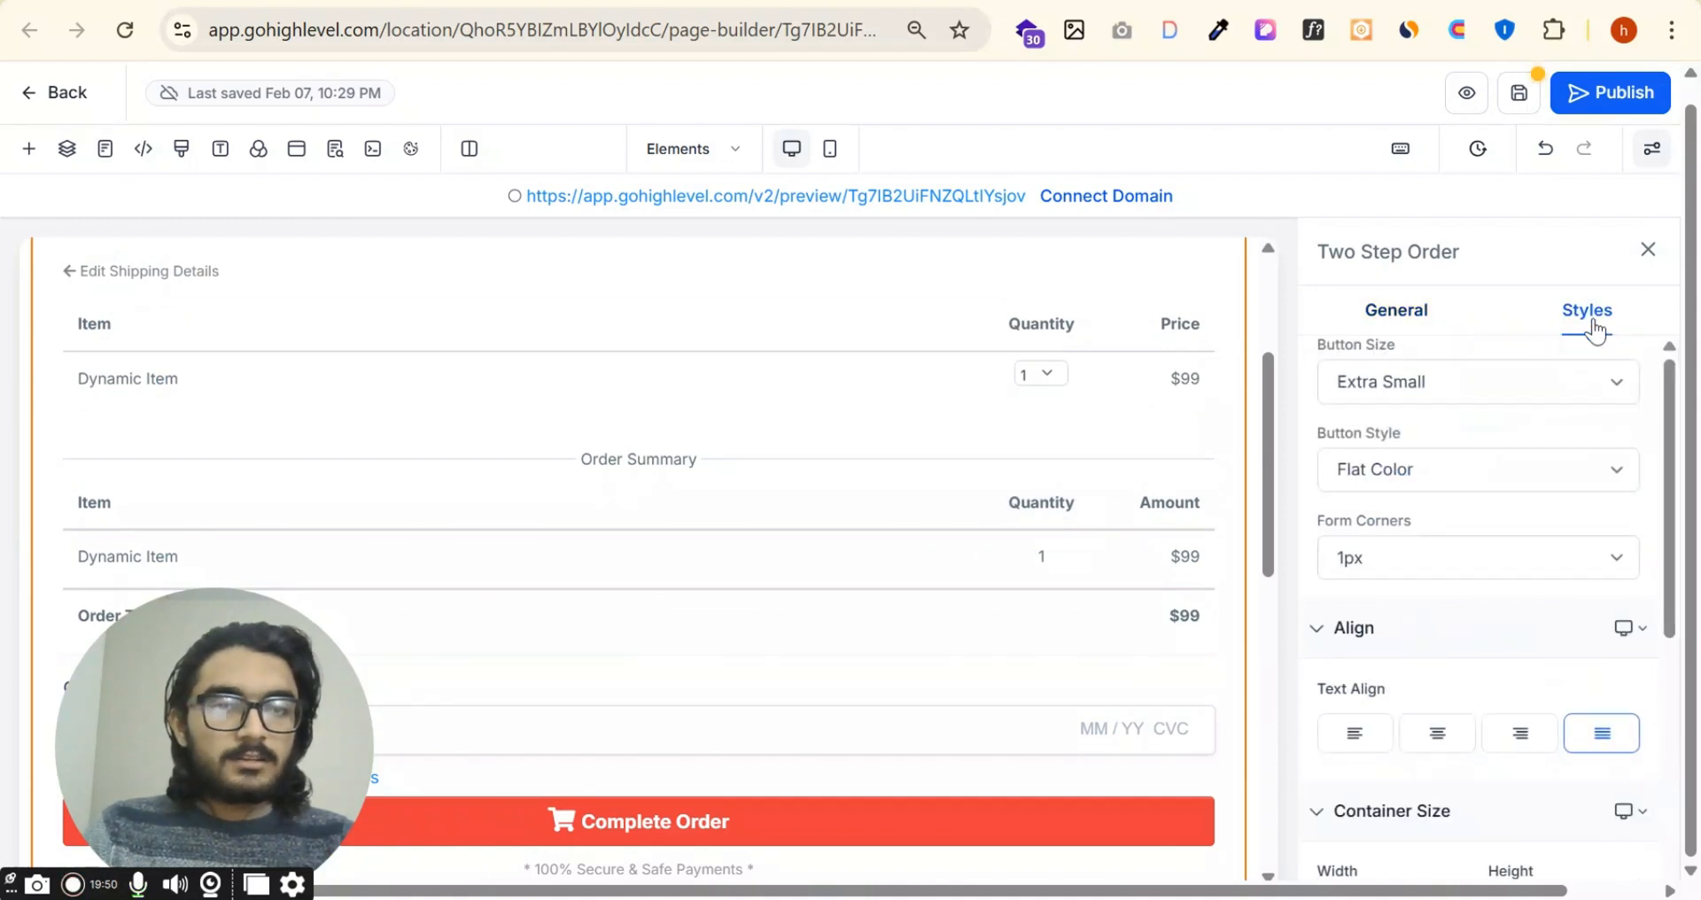
scroll(1522, 396, down, 5)
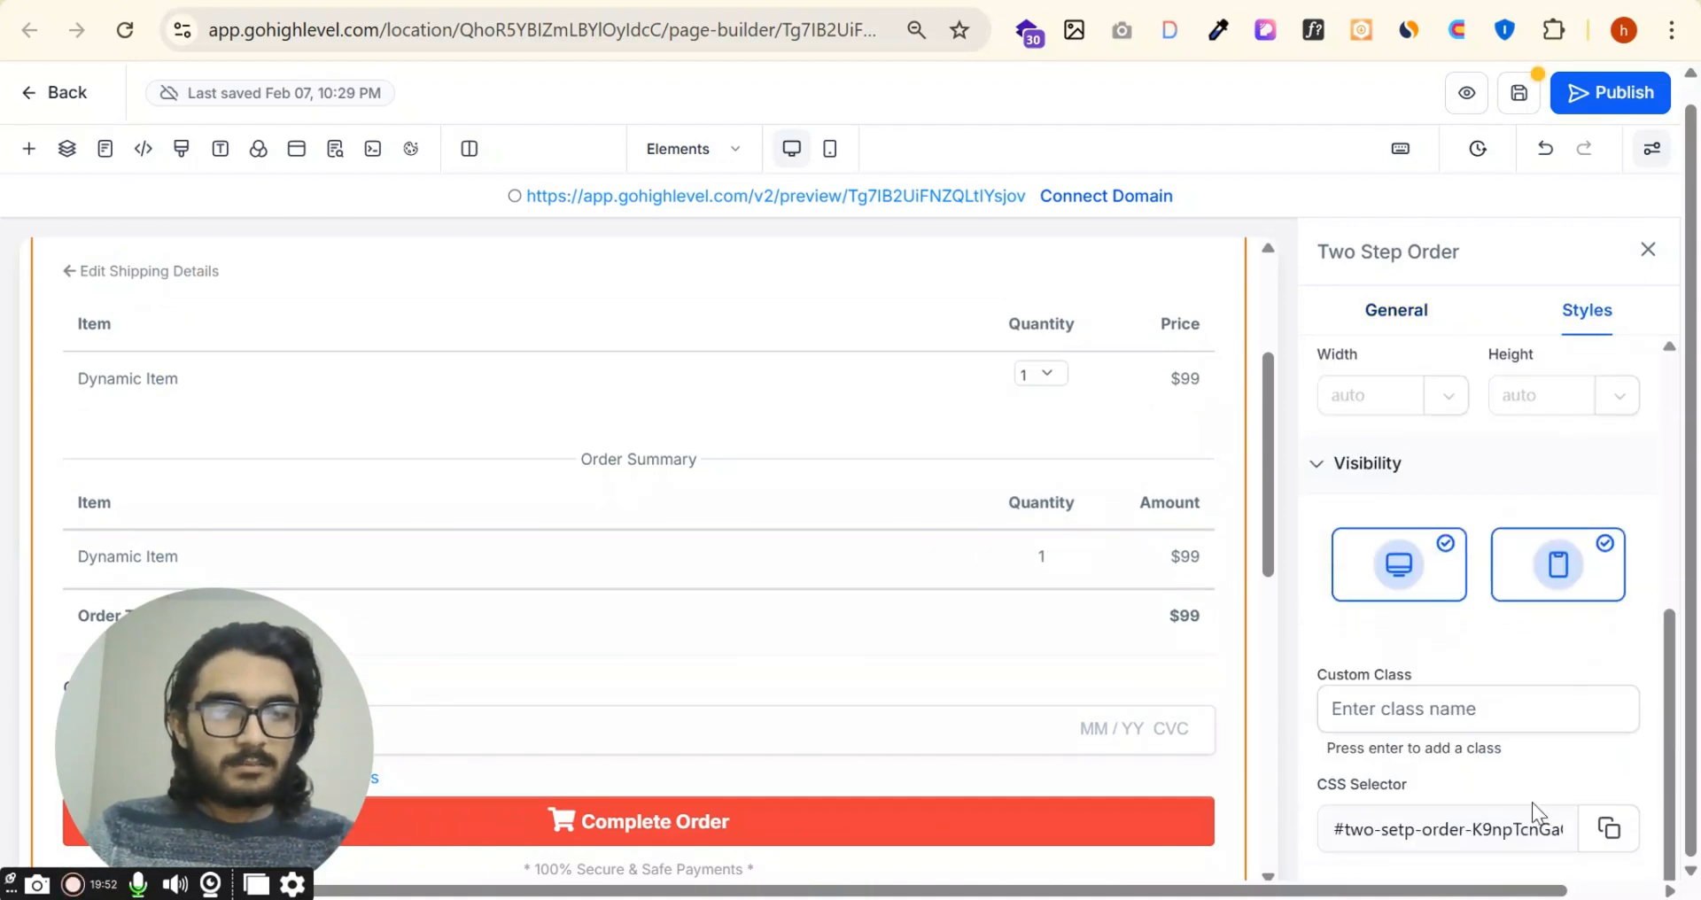
click(1409, 319)
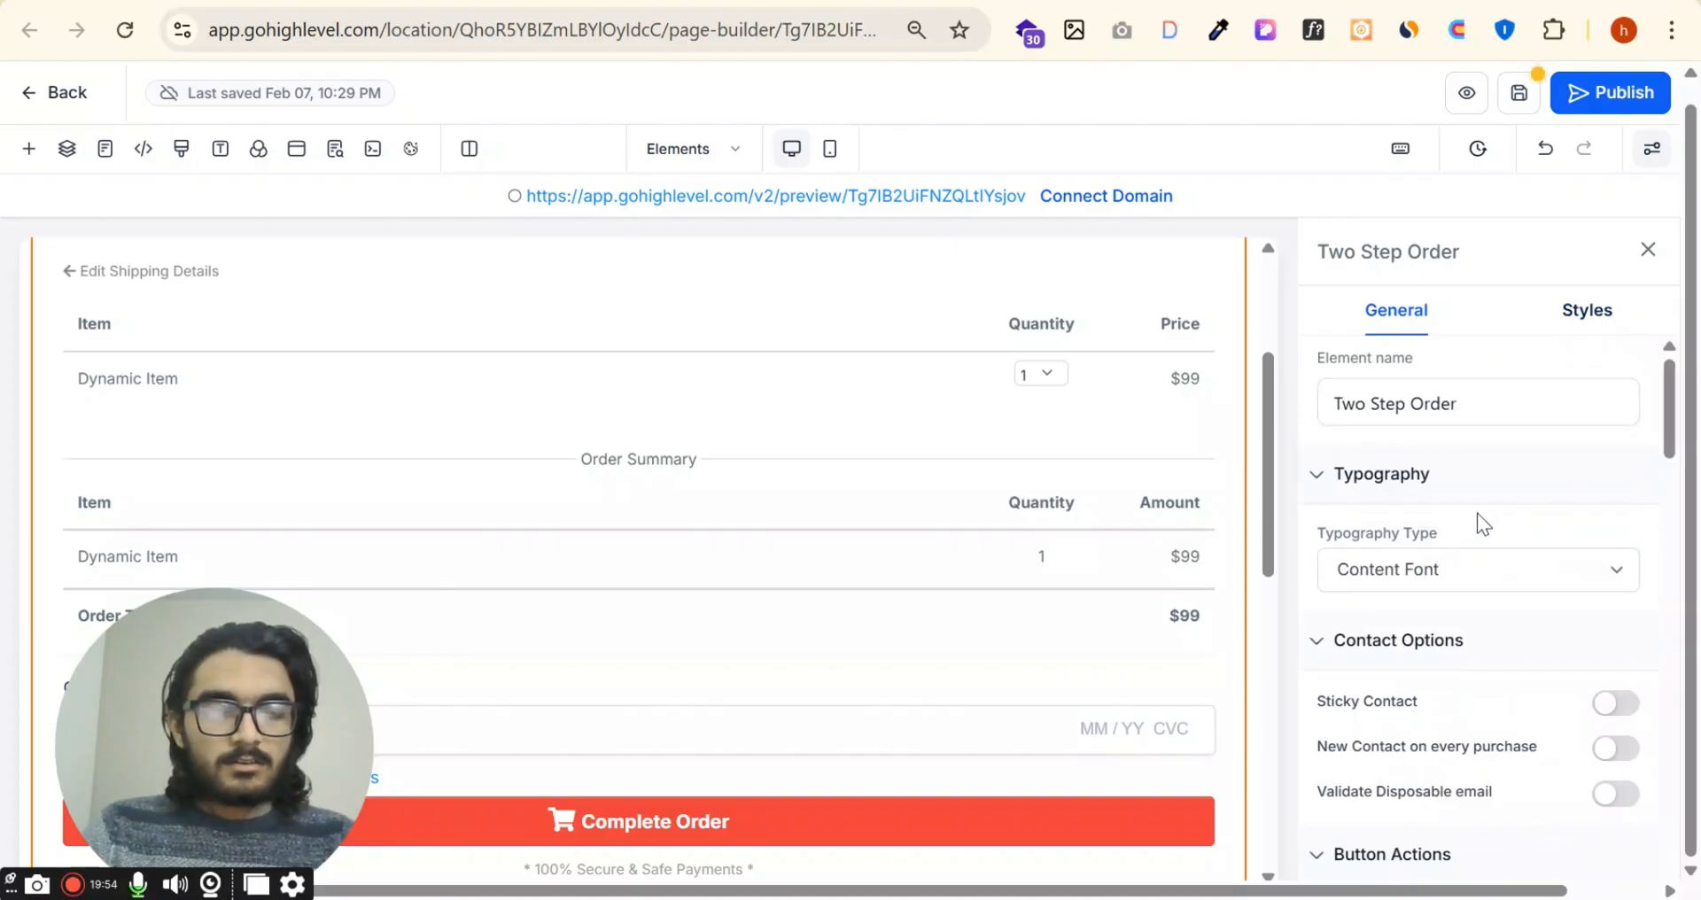
scroll(797, 517, up, 3)
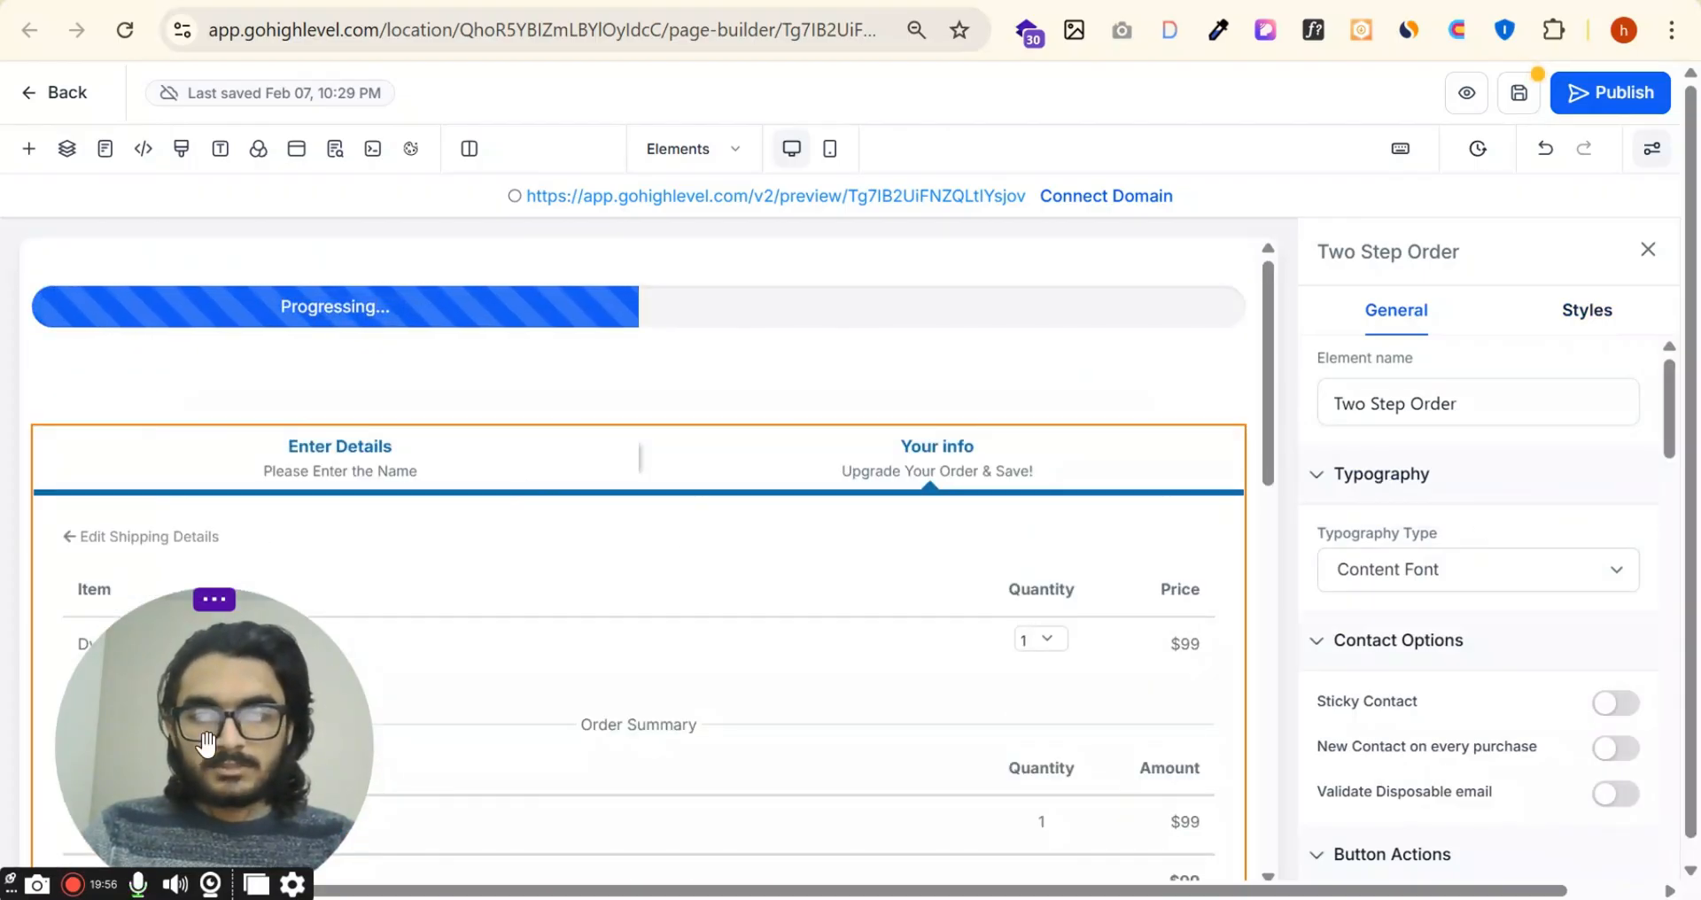
Step: Delete the Two Step Order element from the page
drag(206, 742, 1537, 751)
scroll(1185, 532, down, 6)
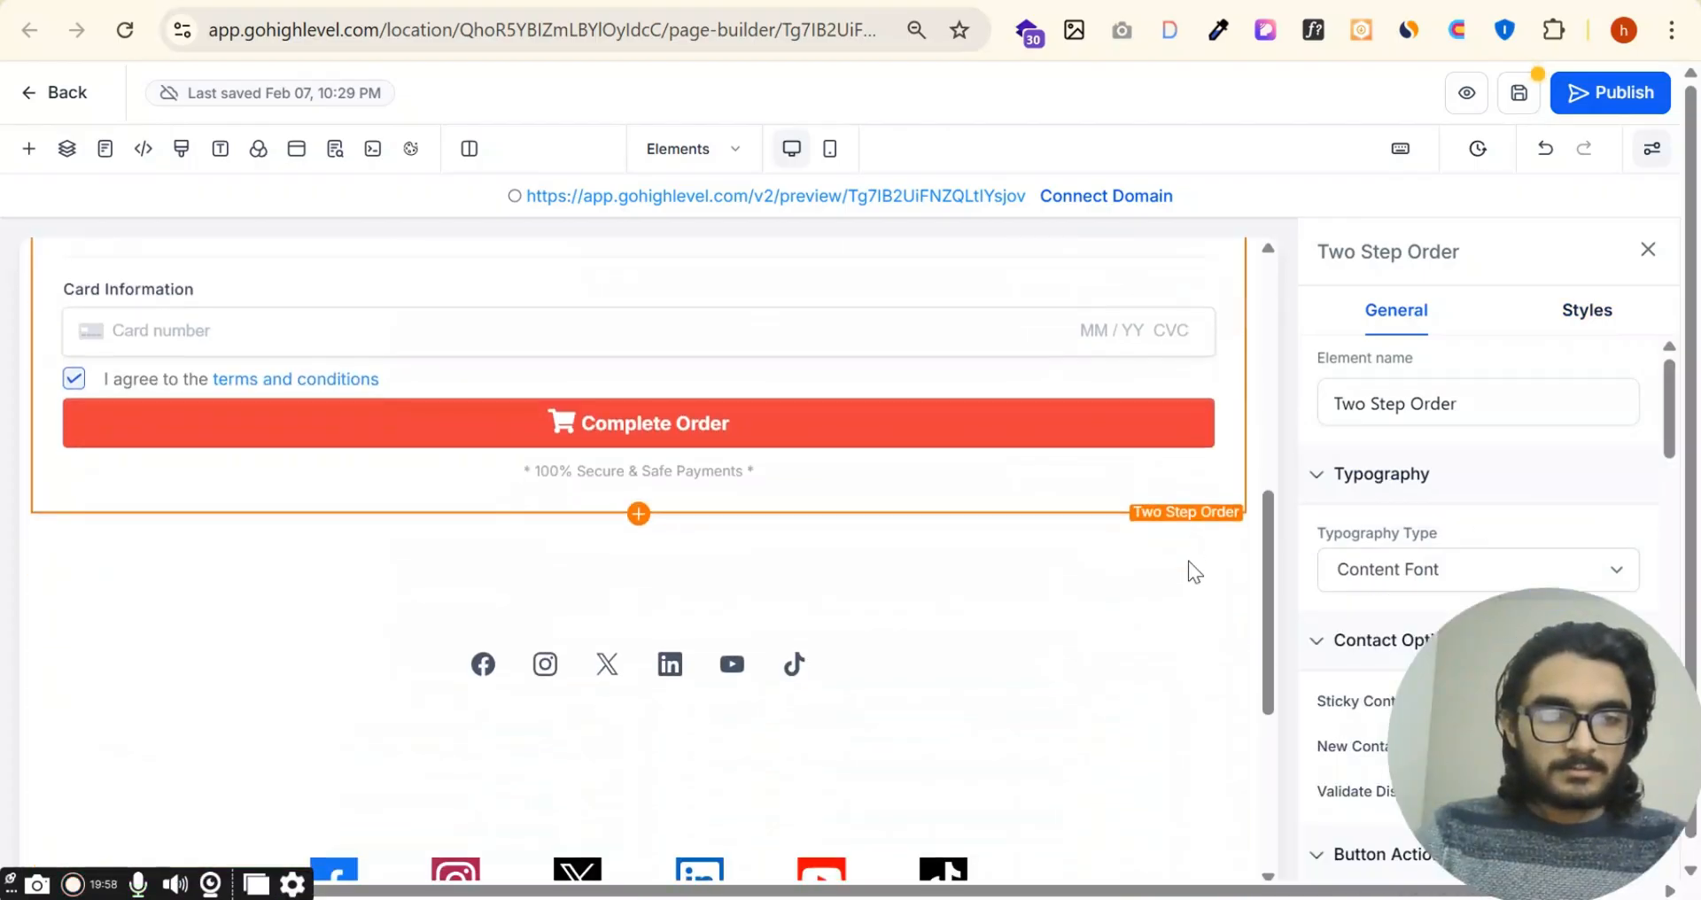
scroll(1204, 507, up, 6)
click(1231, 277)
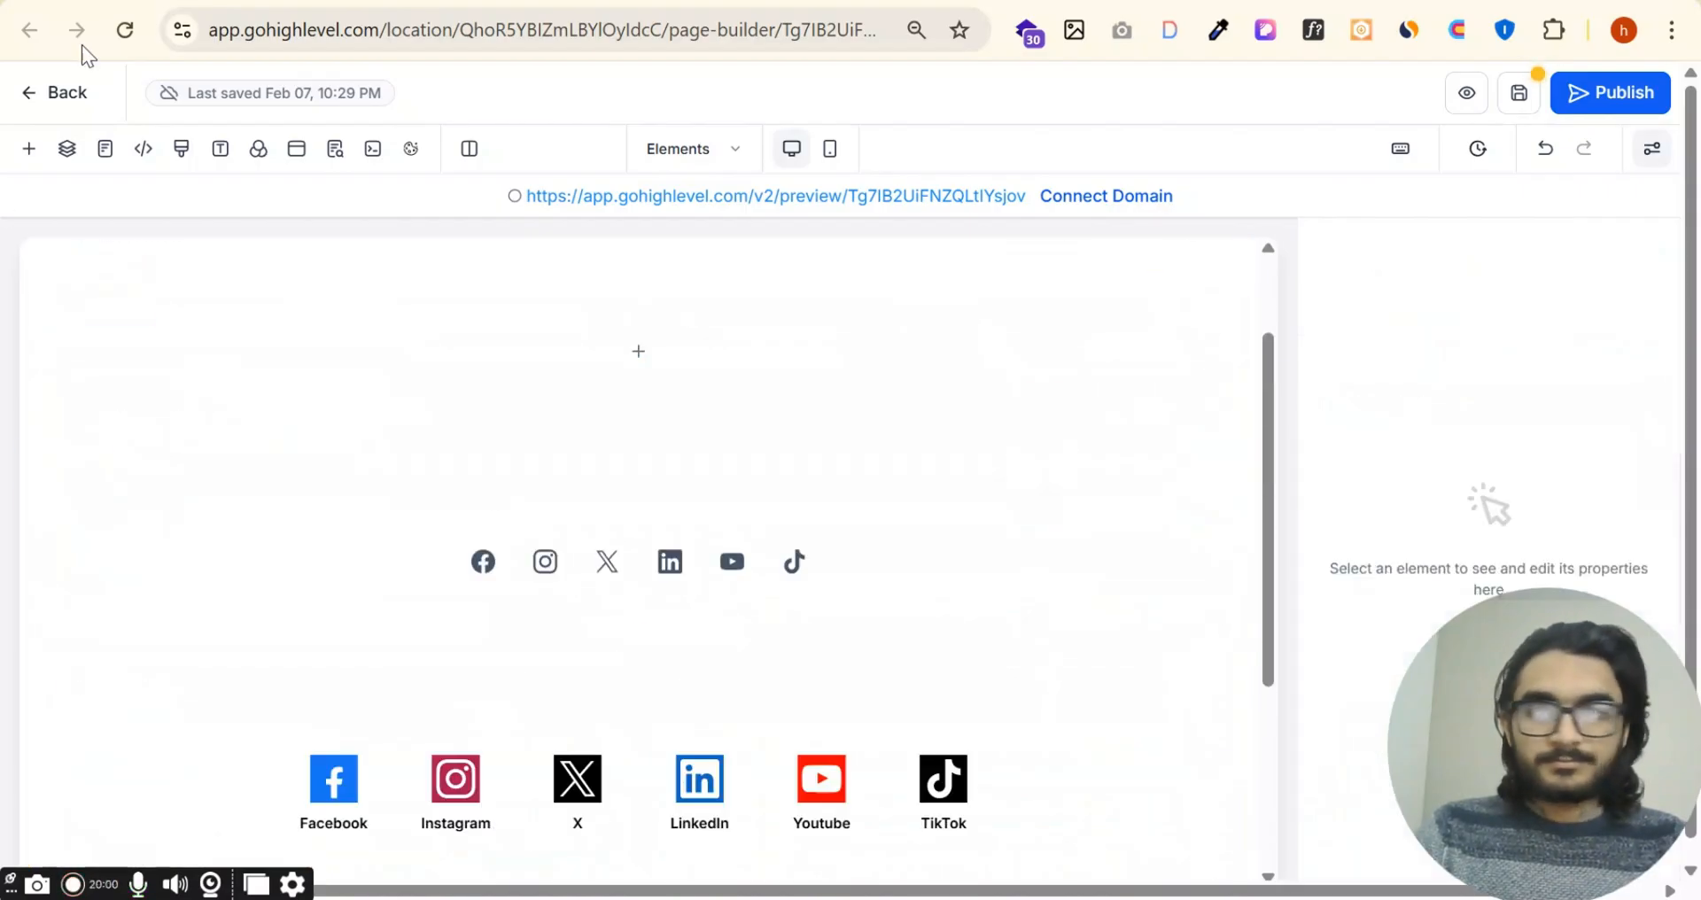
Step: Add a 1 Step Order element to the empty column below the progress bar and look through its shipping, payment and card fields
click(28, 148)
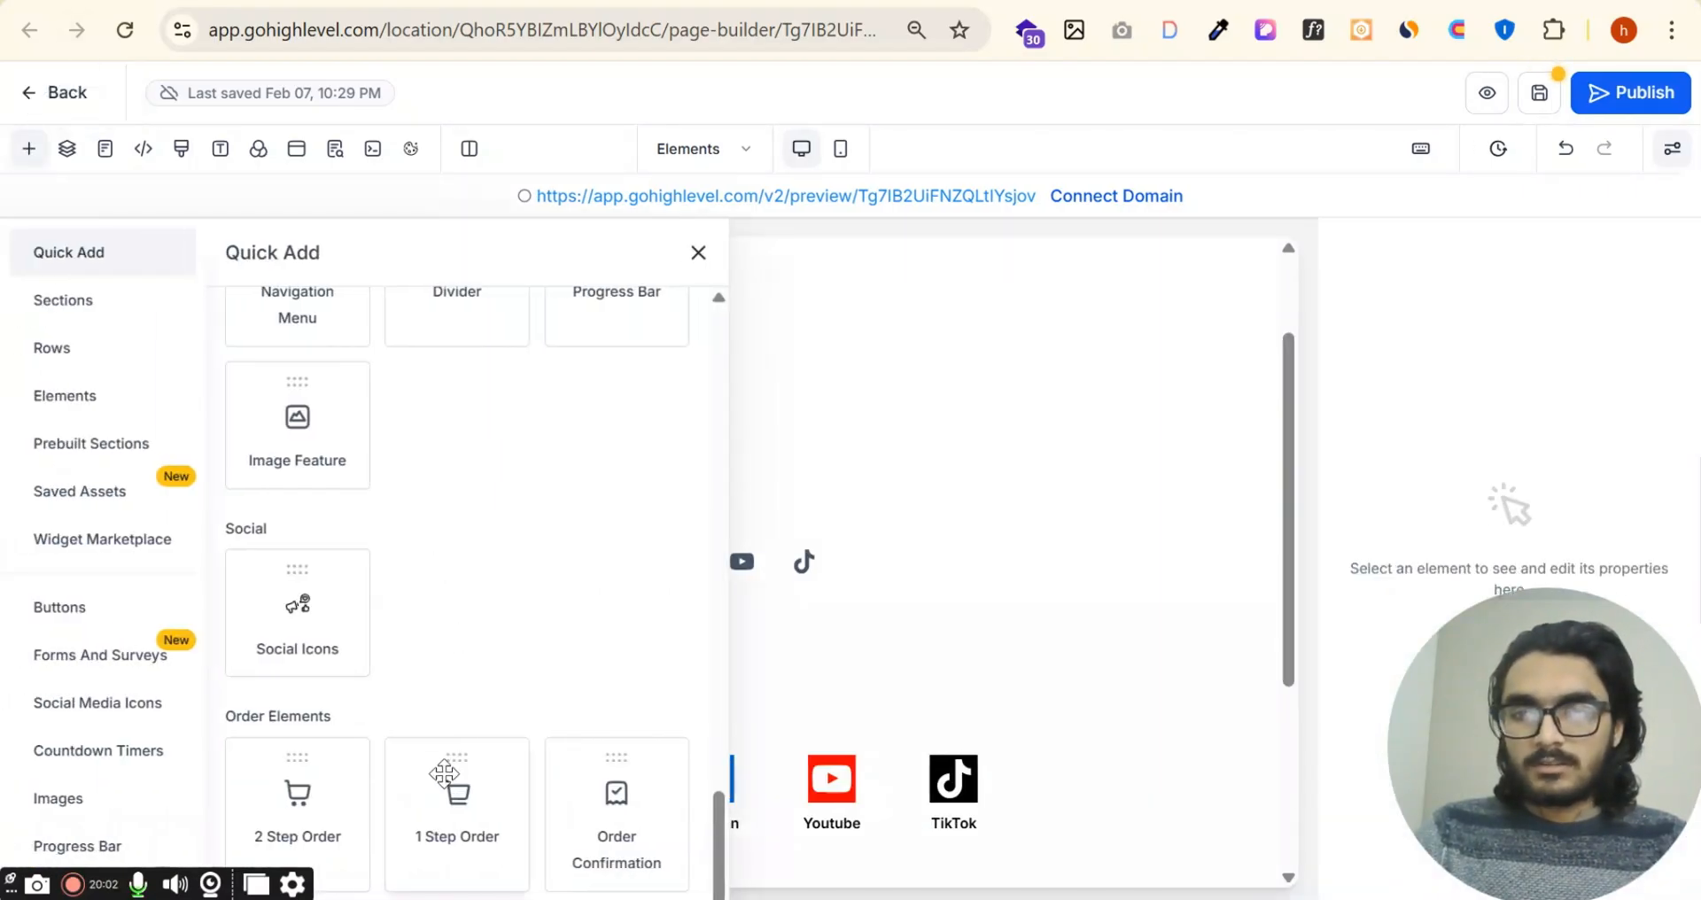
drag(445, 773, 795, 365)
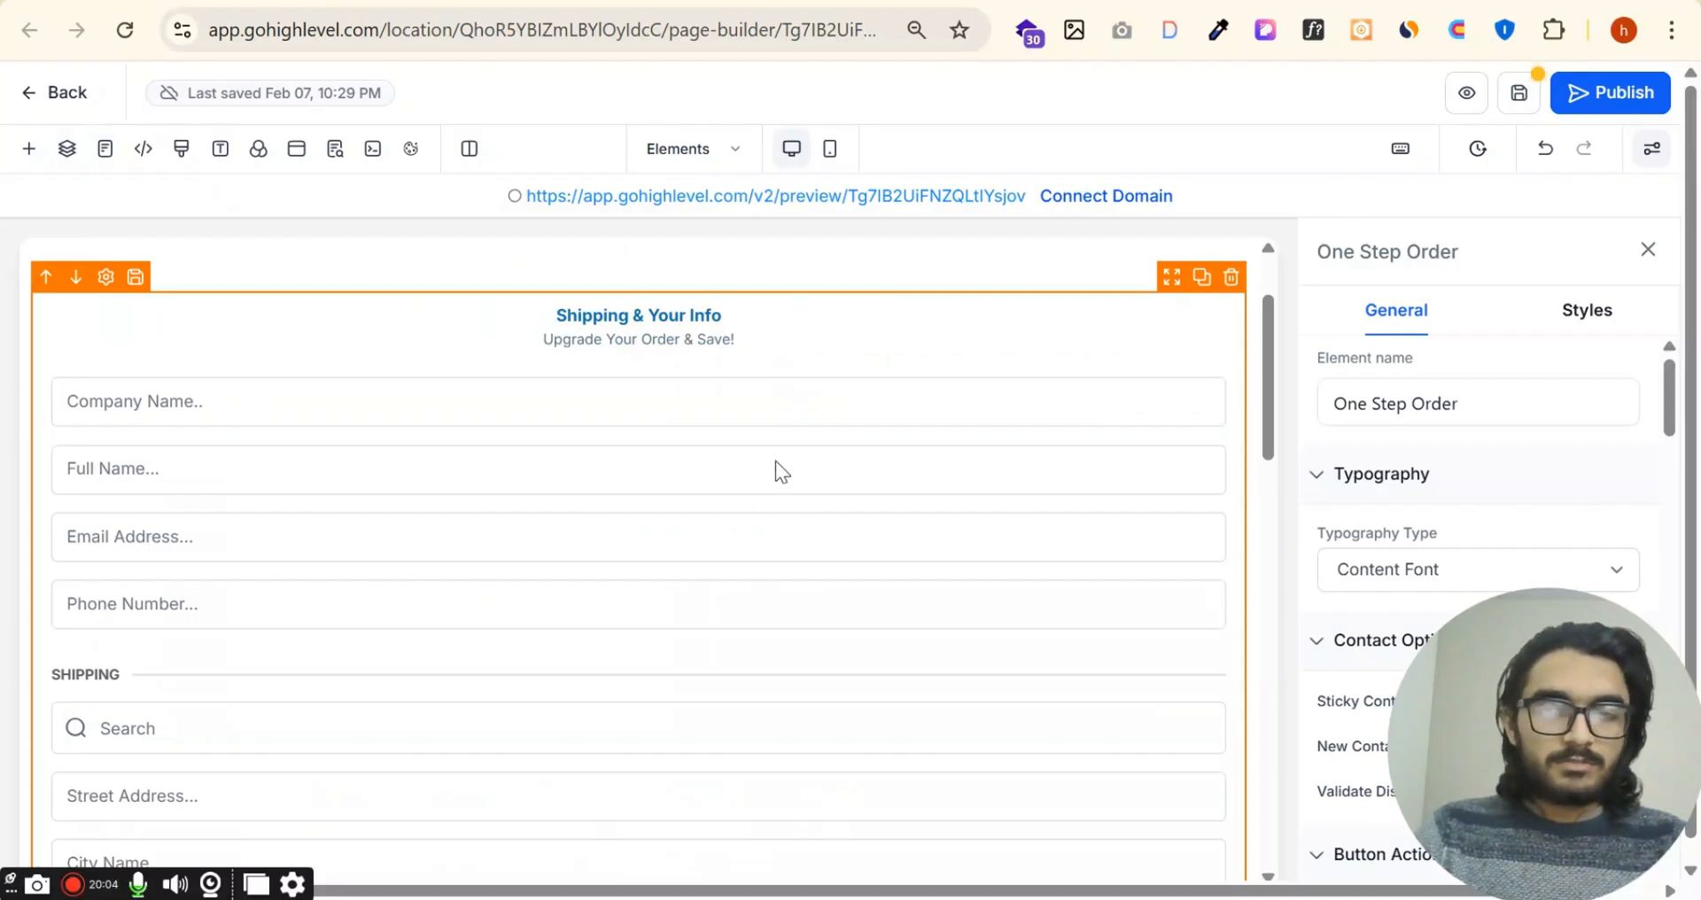
scroll(775, 461, down, 5)
scroll(774, 460, up, 7)
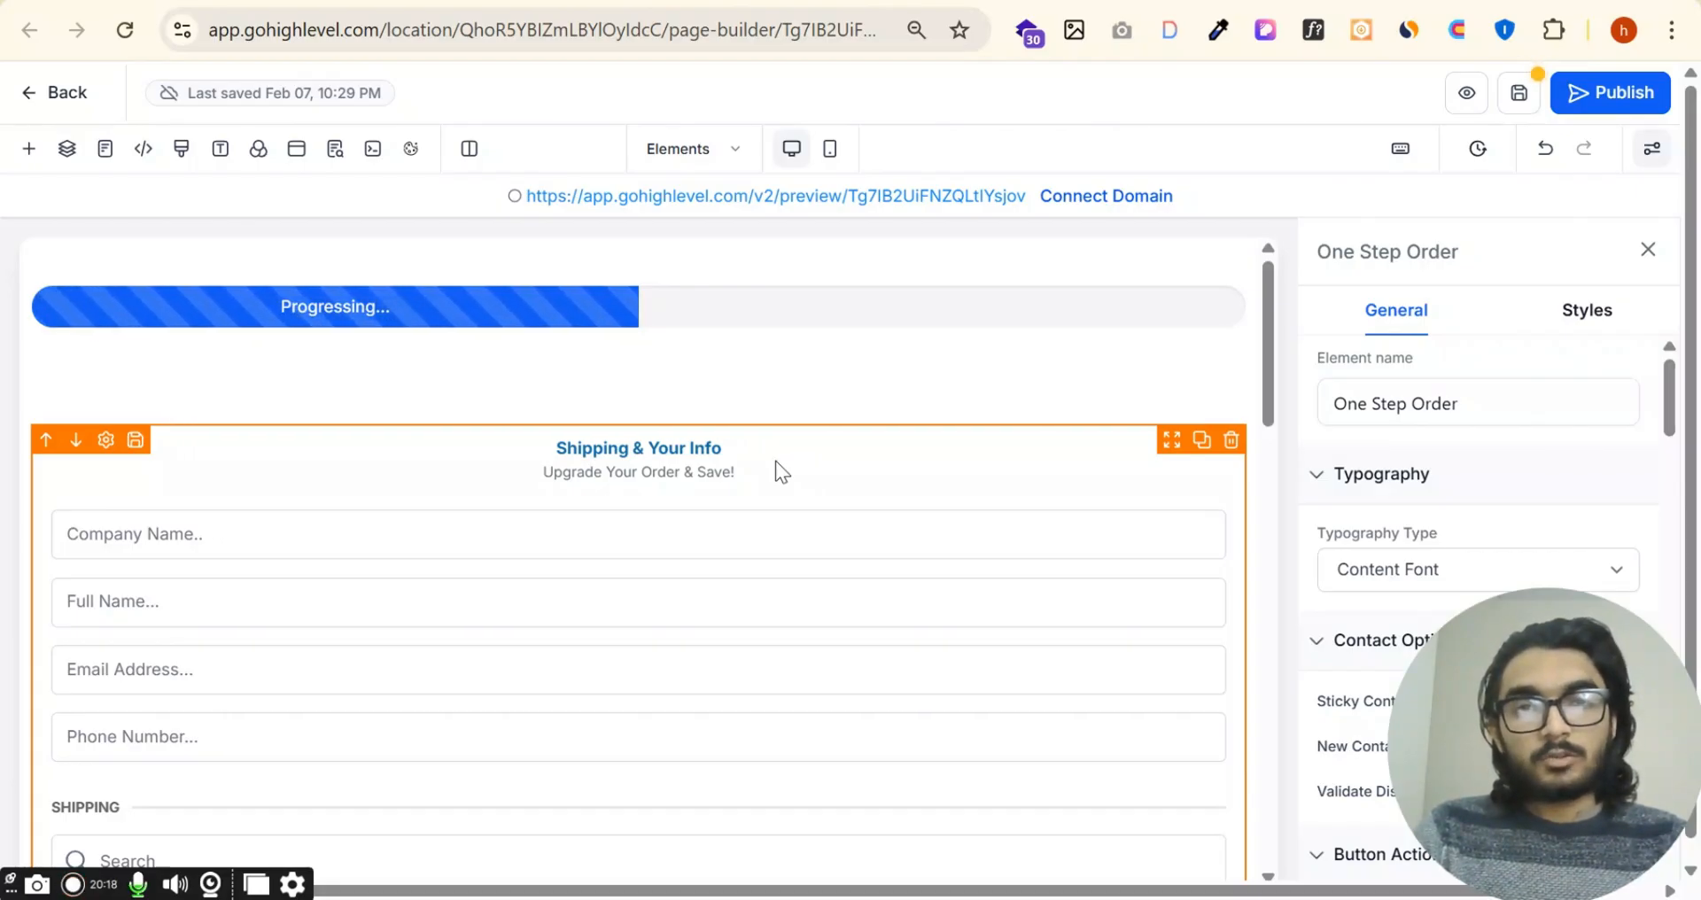
scroll(730, 453, down, 2)
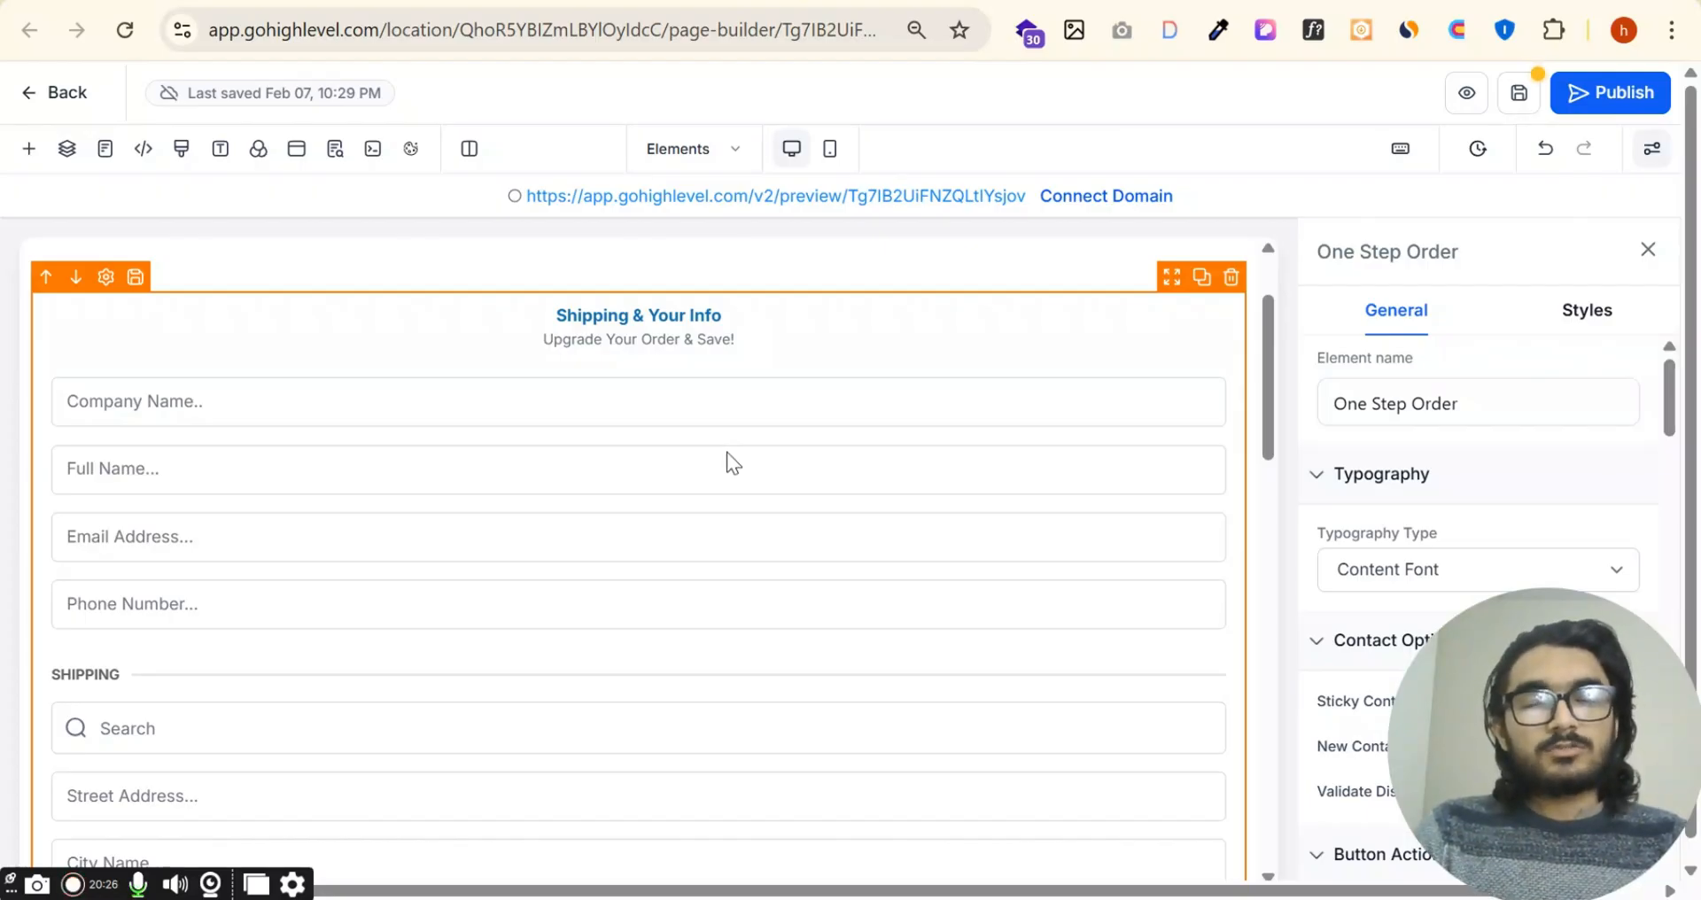
scroll(739, 446, down, 7)
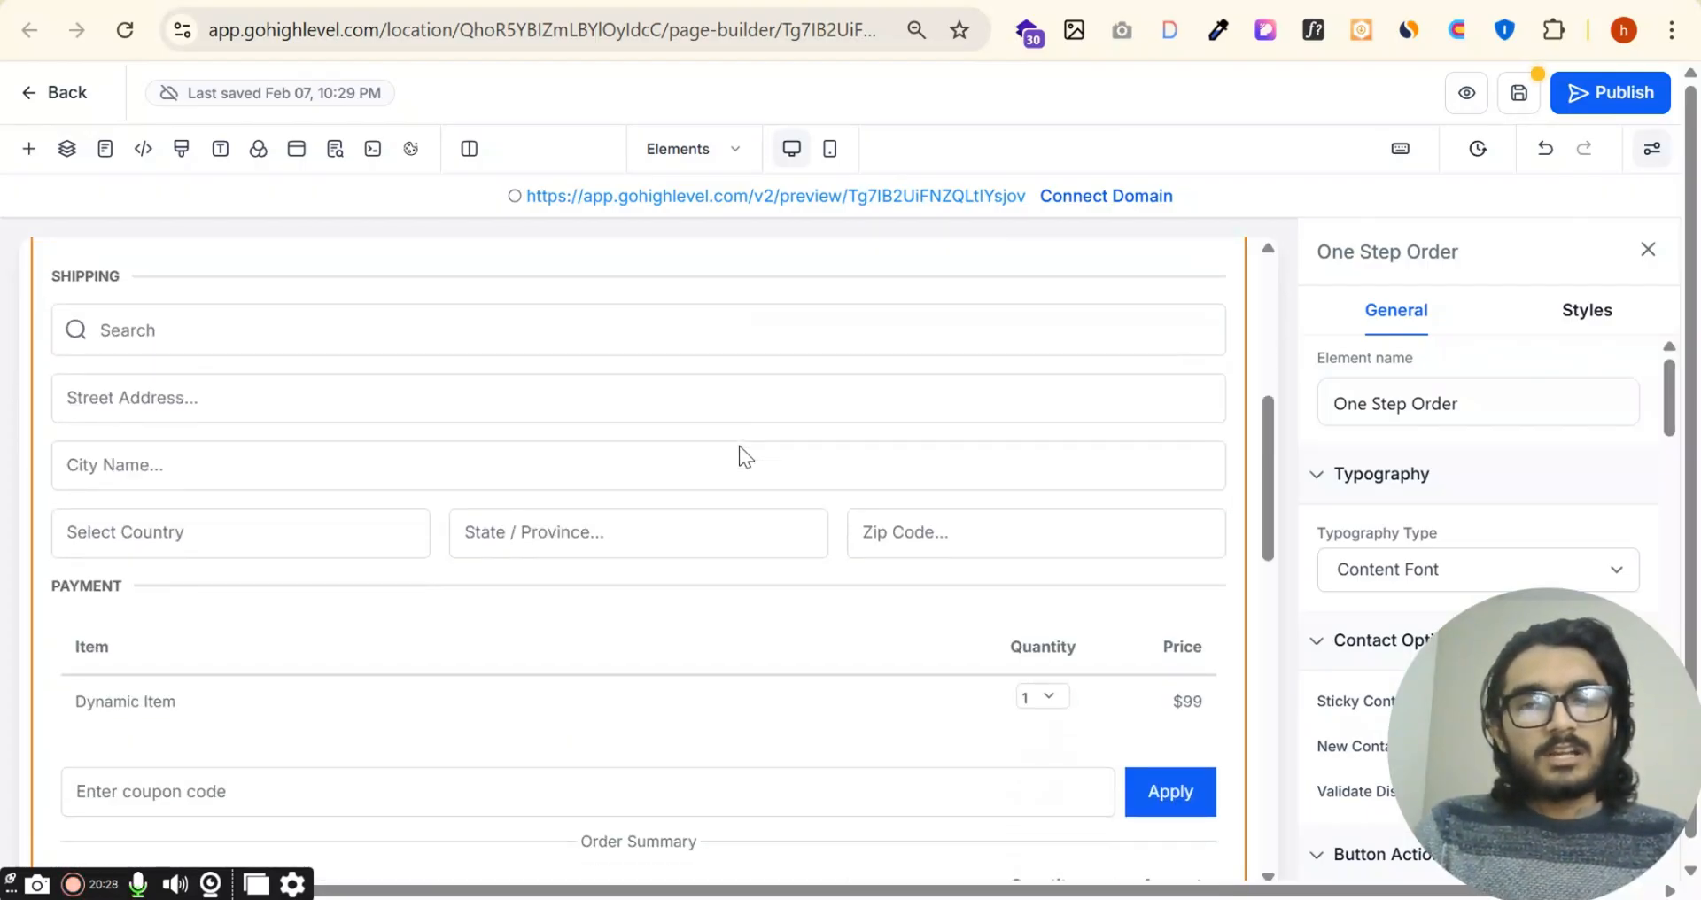
scroll(743, 458, down, 4)
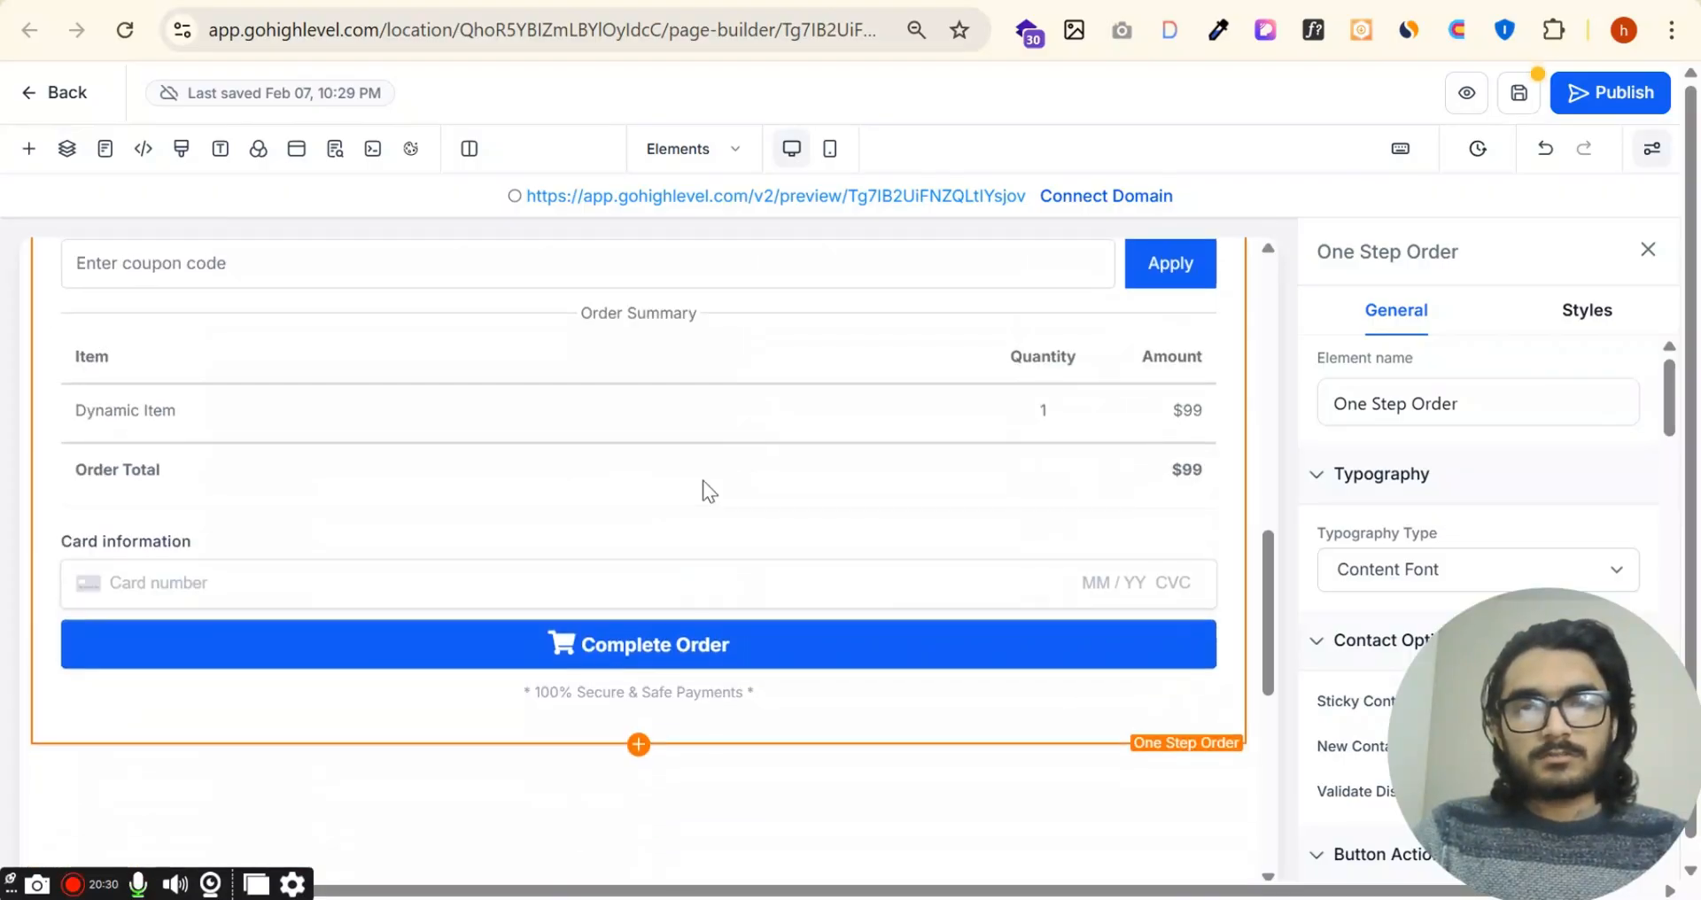
Step: Delete the One Step Order element from the page
scroll(1220, 366, up, 10)
click(1231, 408)
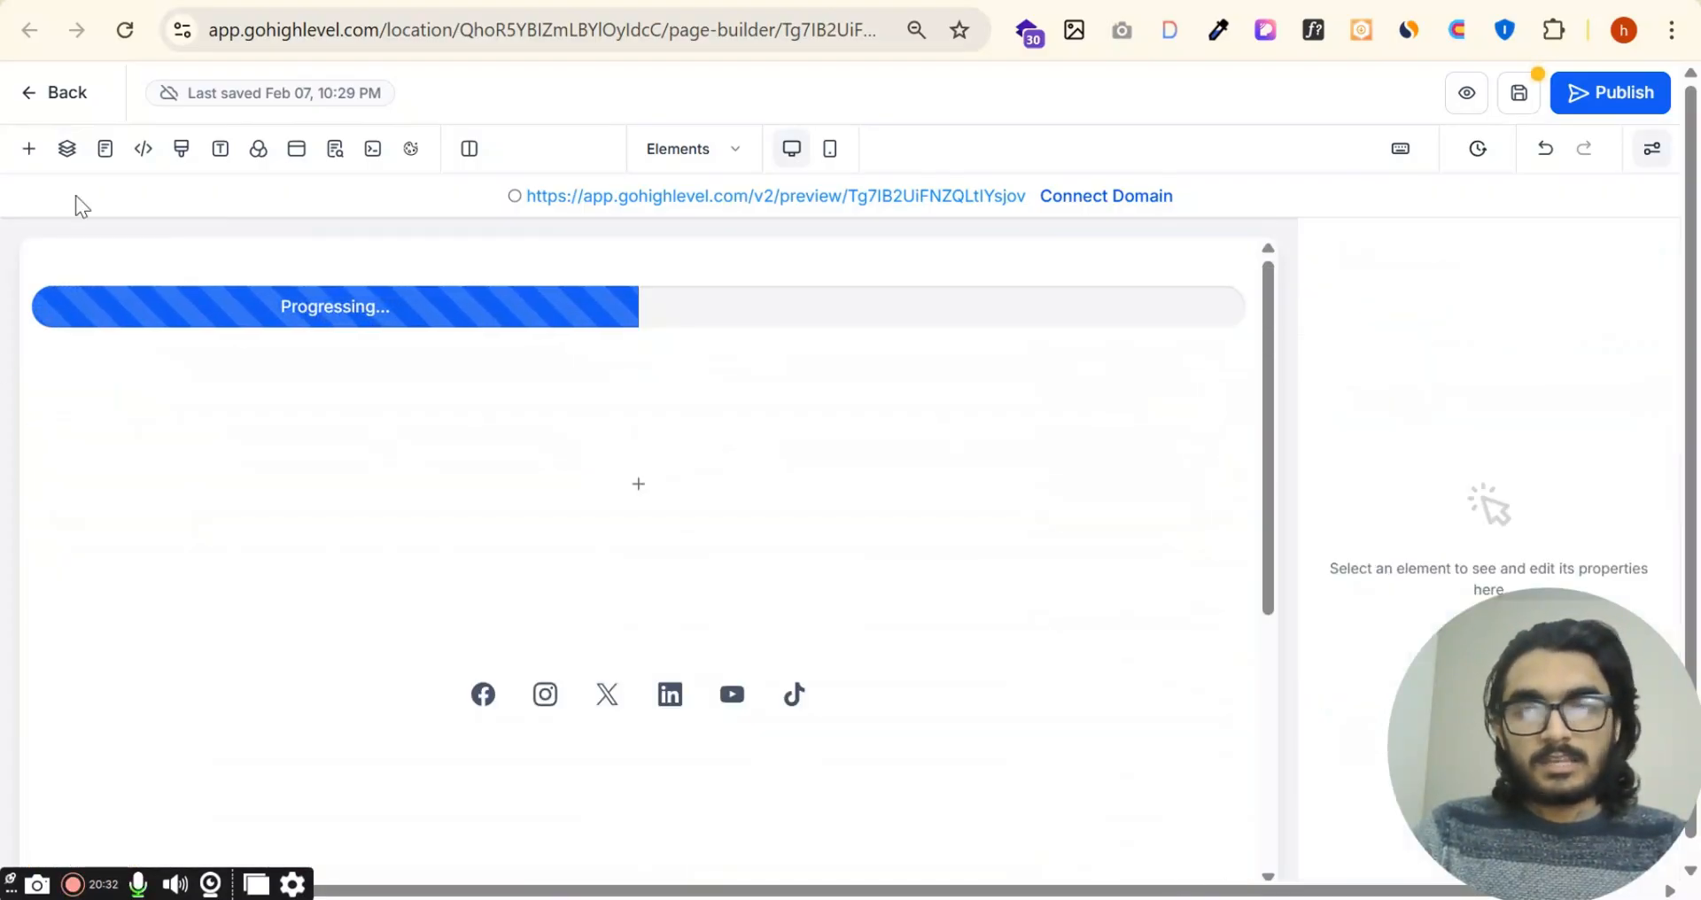
Step: Add an Order Confirmation element to the page, below the empty column under the progress bar
click(22, 146)
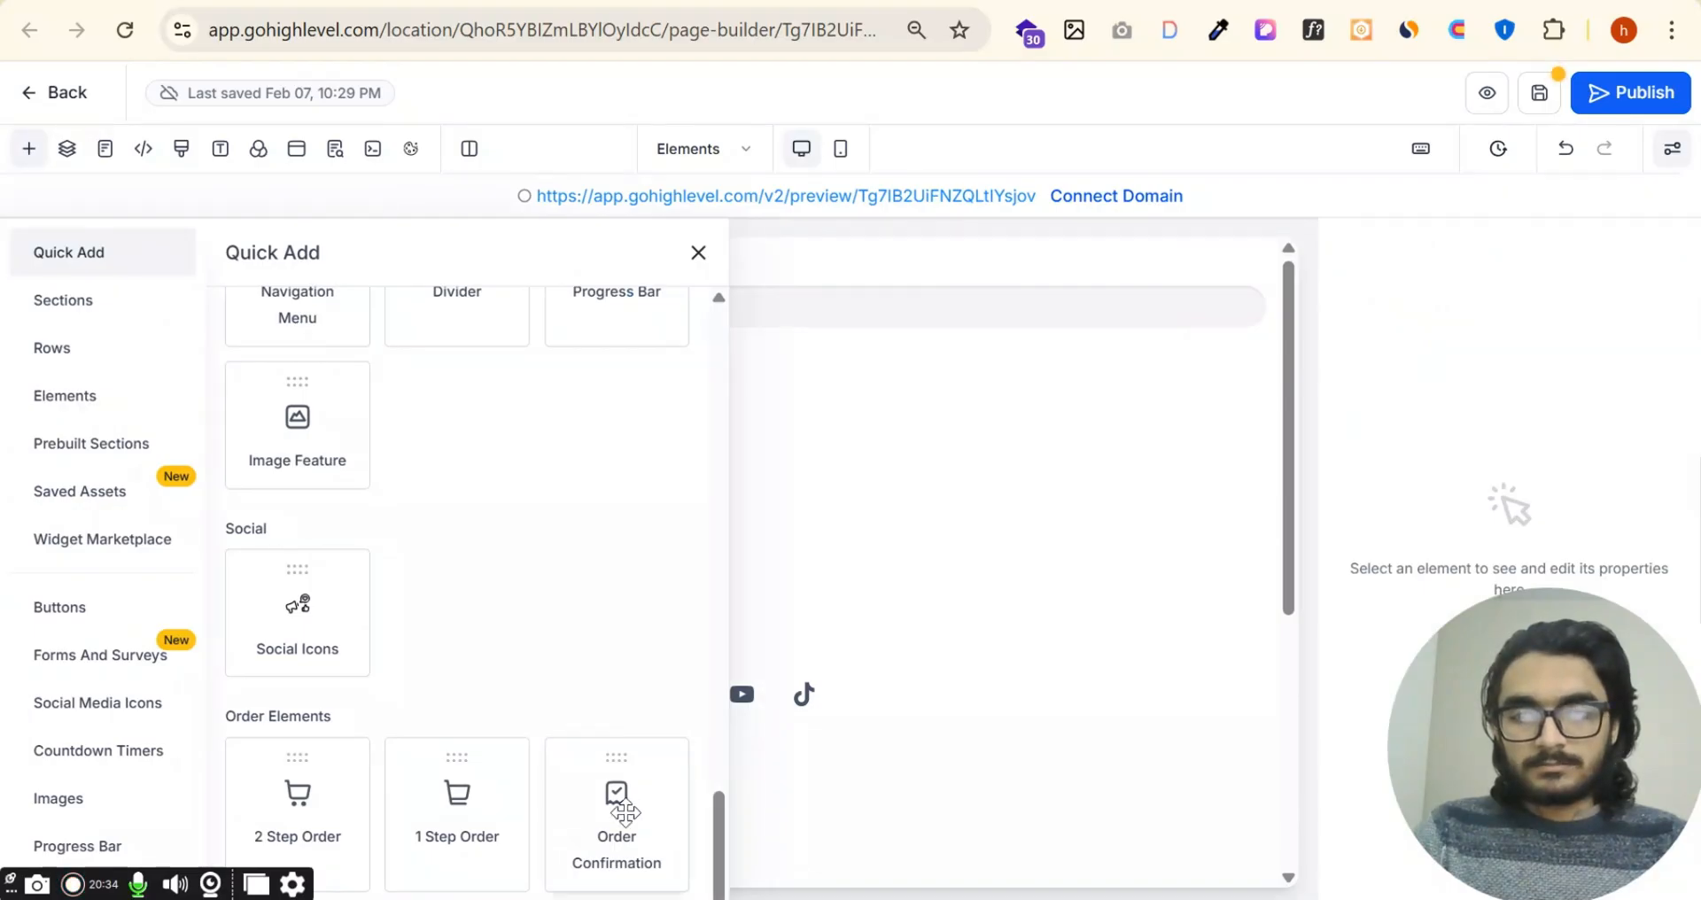
drag(616, 806, 917, 550)
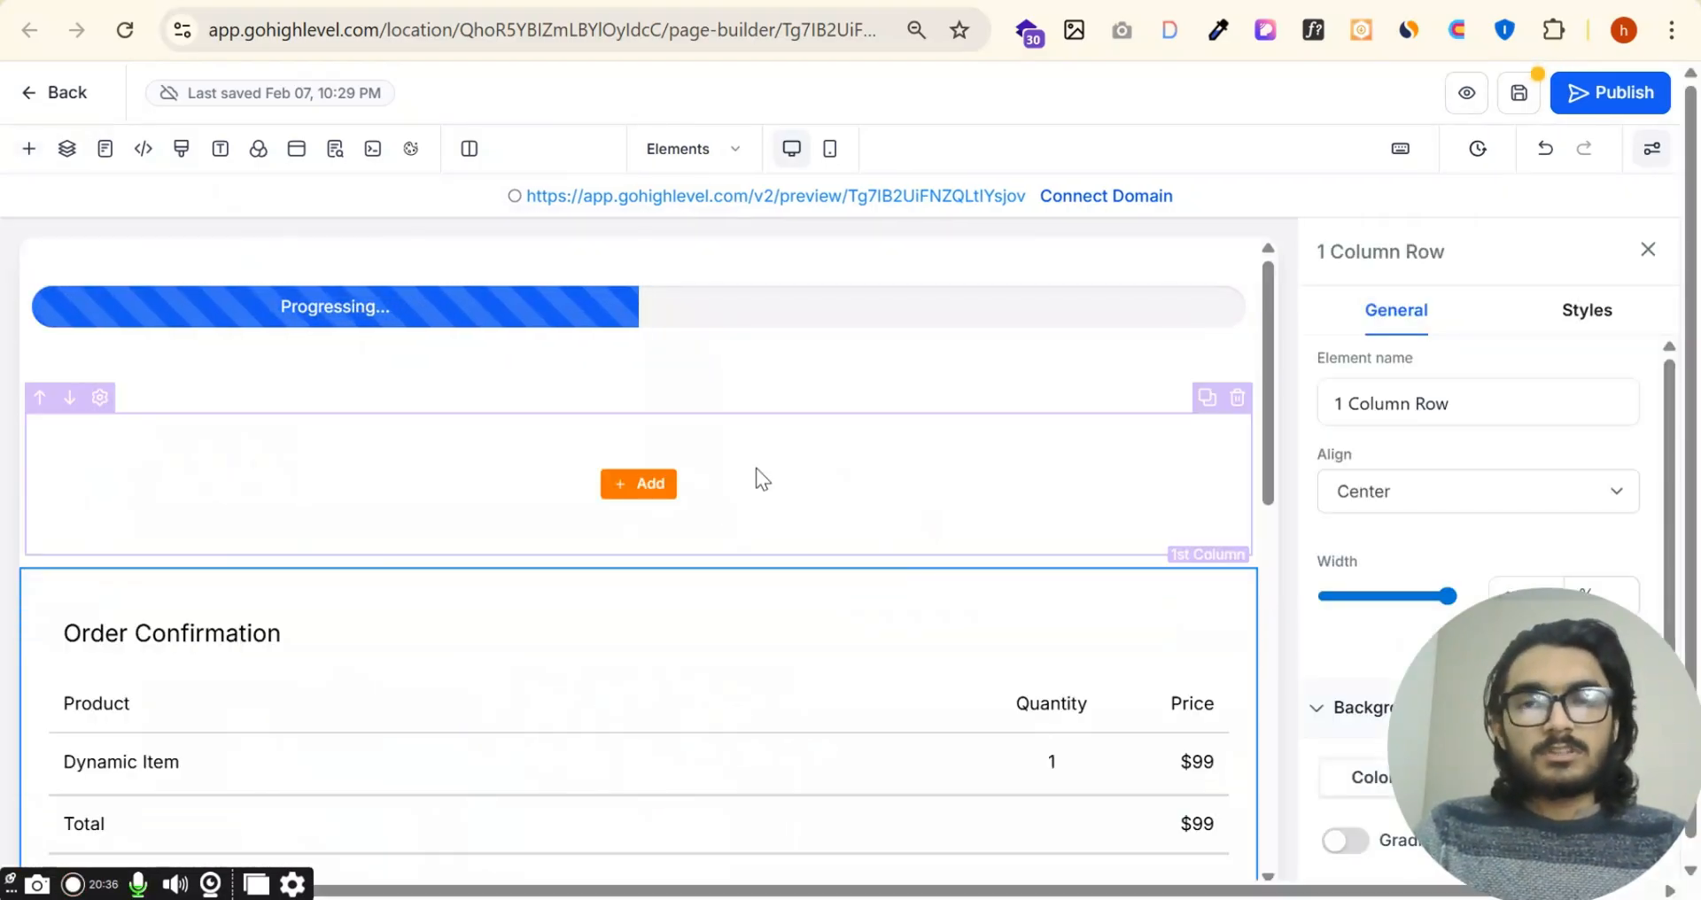